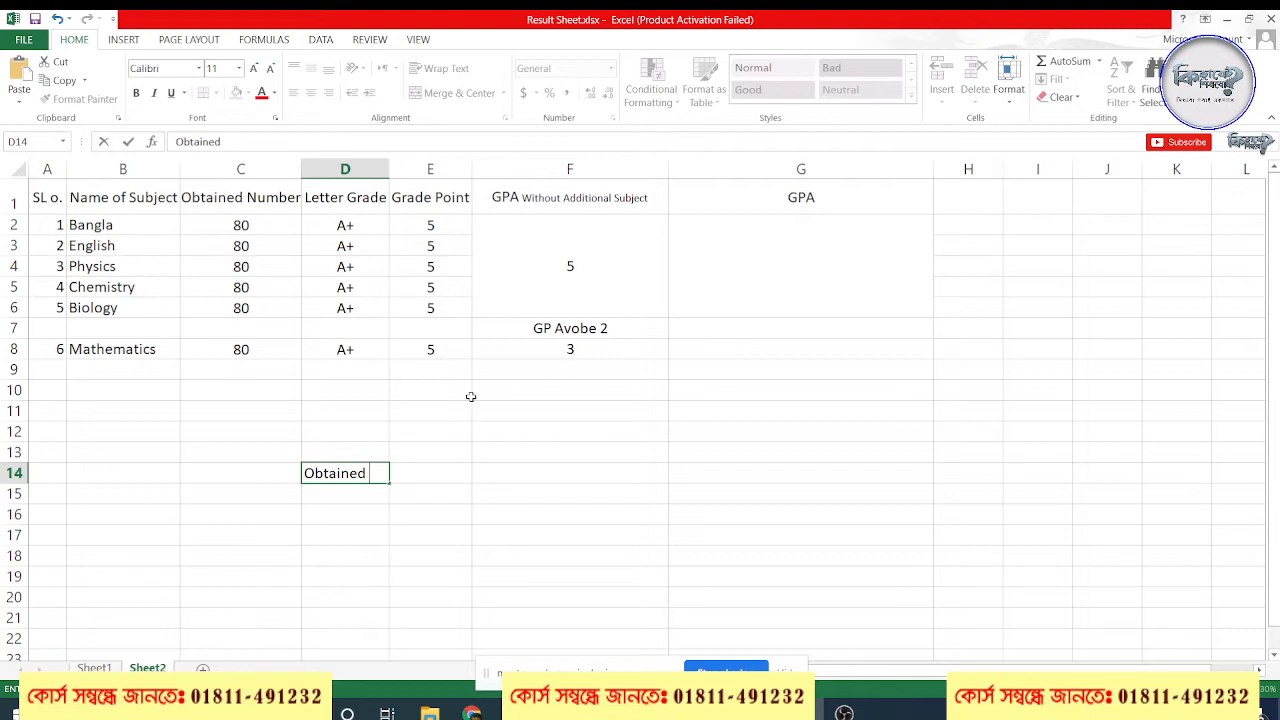
Complete the heading in cell D14 as "Obtained Marks" and widen column D to fit it
{"action": "type", "text": "rds"}
{"action": "key", "text": "BackSpace"}
{"action": "key", "text": "BackSpace"}
{"action": "type", "text": "ks"}
{"action": "key", "text": "Return"}
{"action": "left_click_drag", "start_coordinate": [390, 168], "coordinate": [422, 168]}
Enter the heading "Result" in cell E14, beside the Obtained Marks heading
{"action": "left_click", "coordinate": [451, 490]}
{"action": "left_click", "coordinate": [465, 467]}
{"action": "type", "text": "Pass"}
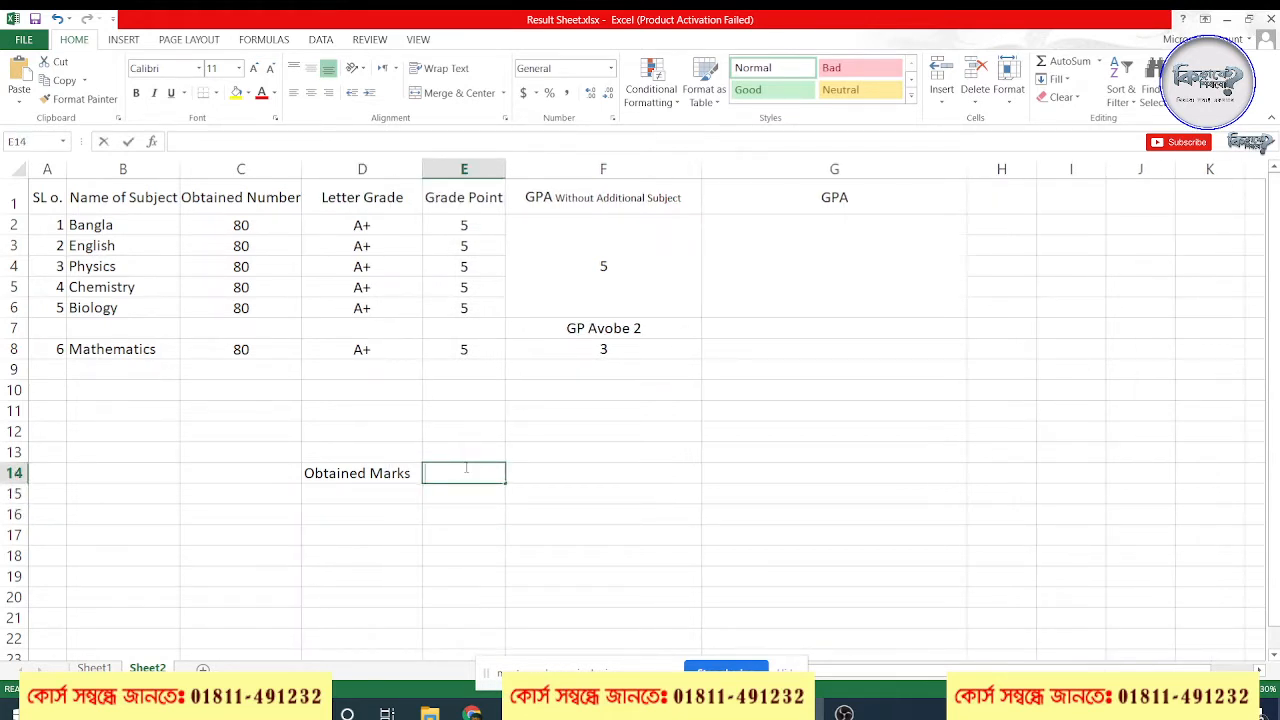
{"action": "type", "text": " and"}
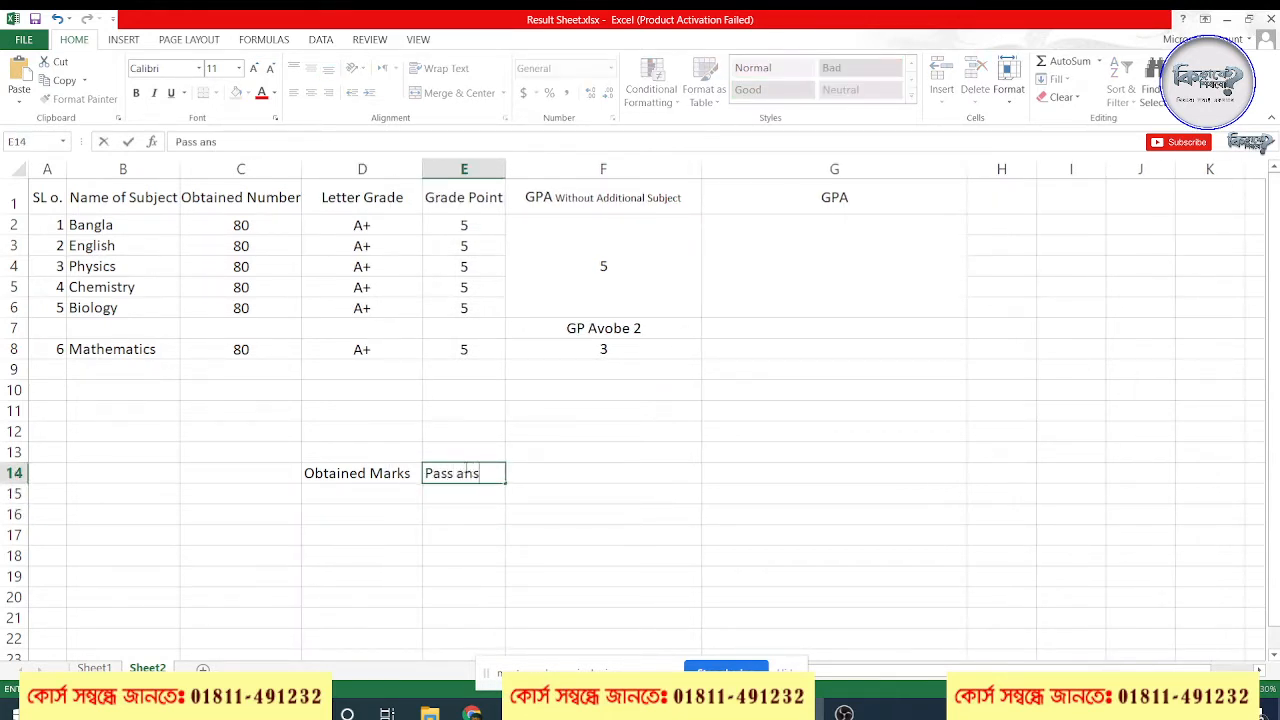
{"action": "key", "text": "BackSpace"}
{"action": "key", "text": "BackSpace"}
{"action": "type", "text": "nd"}
{"action": "key", "text": "BackSpace"}
{"action": "key", "text": "BackSpace"}
{"action": "key", "text": "BackSpace"}
{"action": "key", "text": "BackSpace"}
{"action": "key", "text": "BackSpace"}
{"action": "key", "text": "BackSpace"}
{"action": "key", "text": "BackSpace"}
{"action": "key", "text": "BackSpace"}
{"action": "type", "text": "Result"}
{"action": "key", "text": "Return"}
Enter 32 in cell D15 as the obtained mark
{"action": "left_click", "coordinate": [386, 490]}
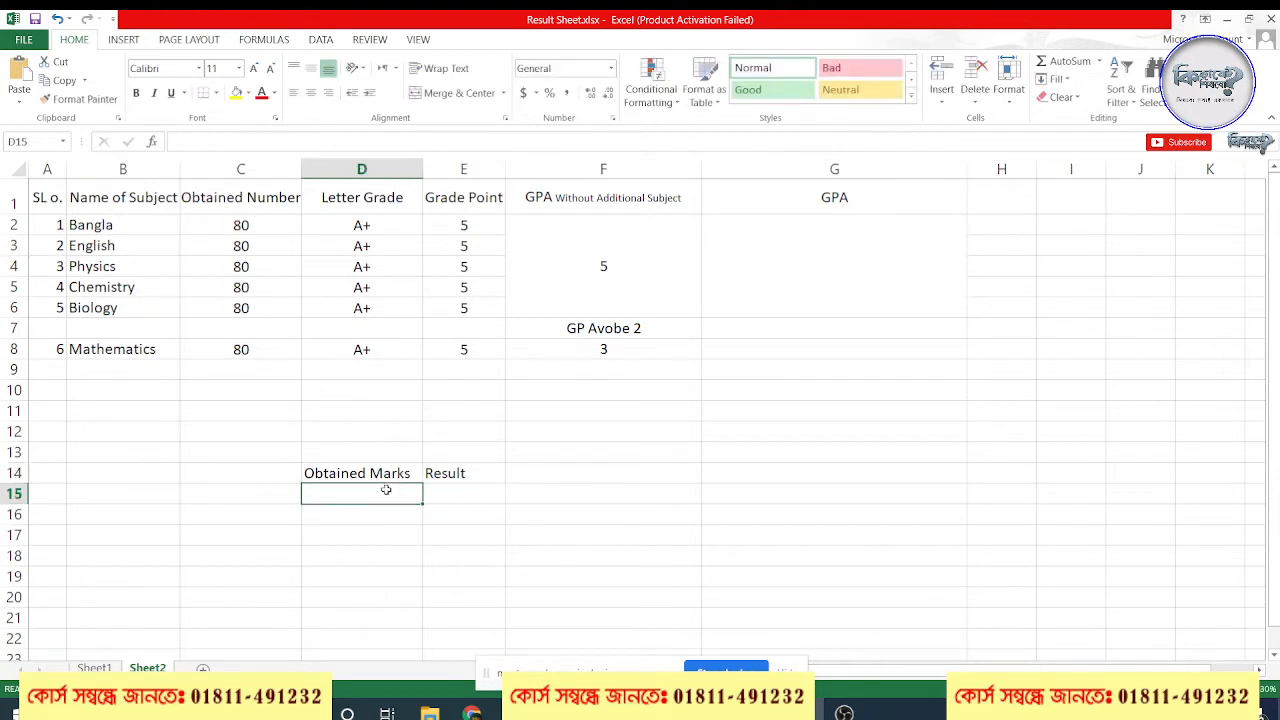
{"action": "type", "text": "32"}
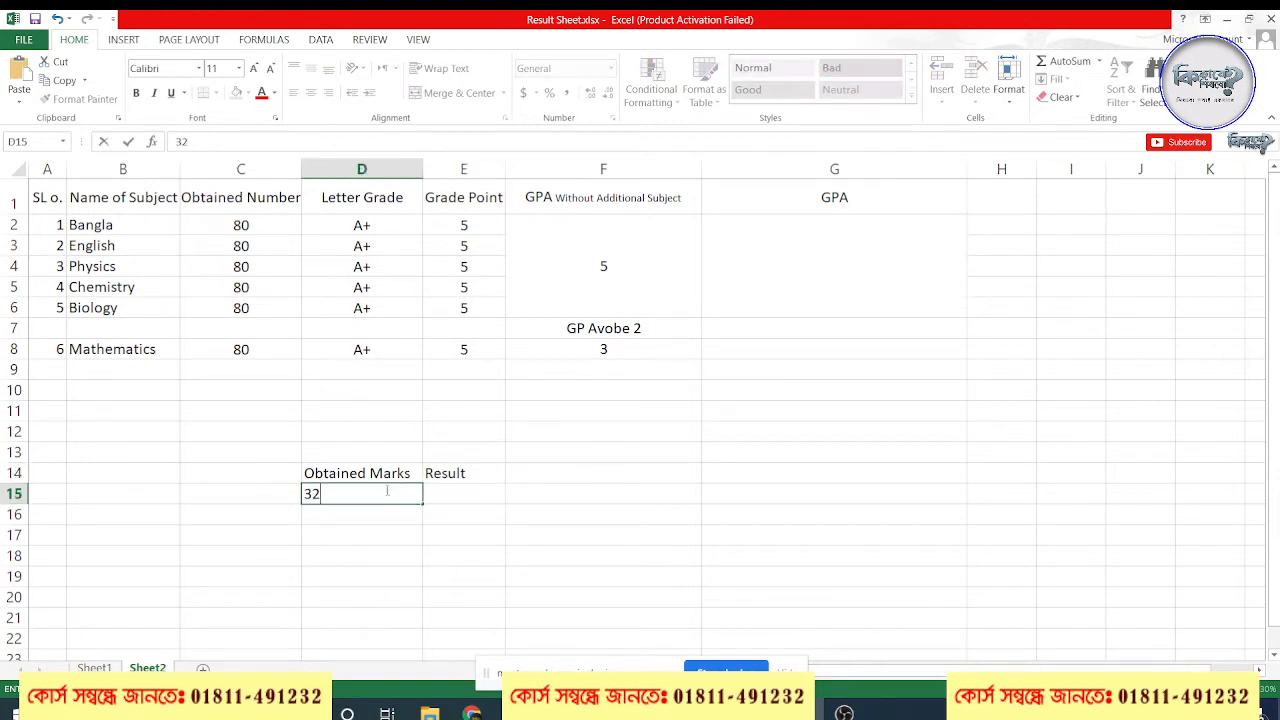
{"action": "key", "text": "Return"}
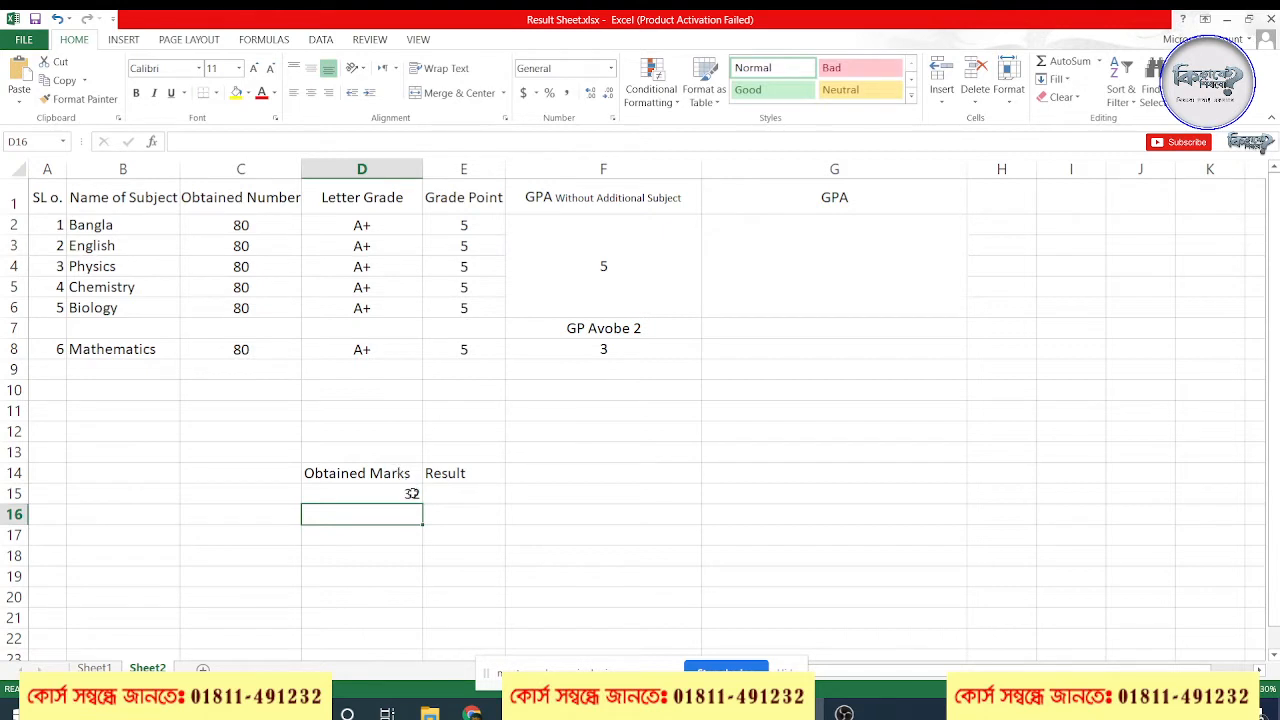
Start an IF formula in cell E15 with the logical test D15>32
{"action": "left_click", "coordinate": [448, 490]}
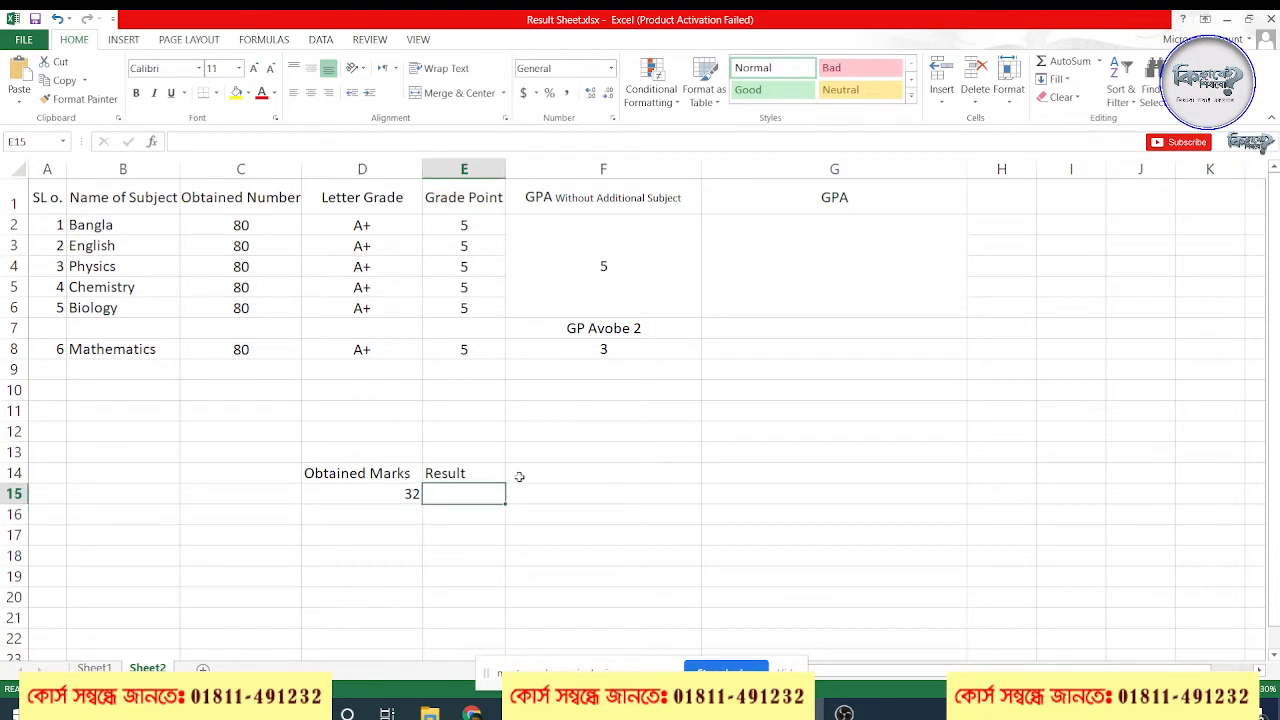
{"action": "type", "text": "="}
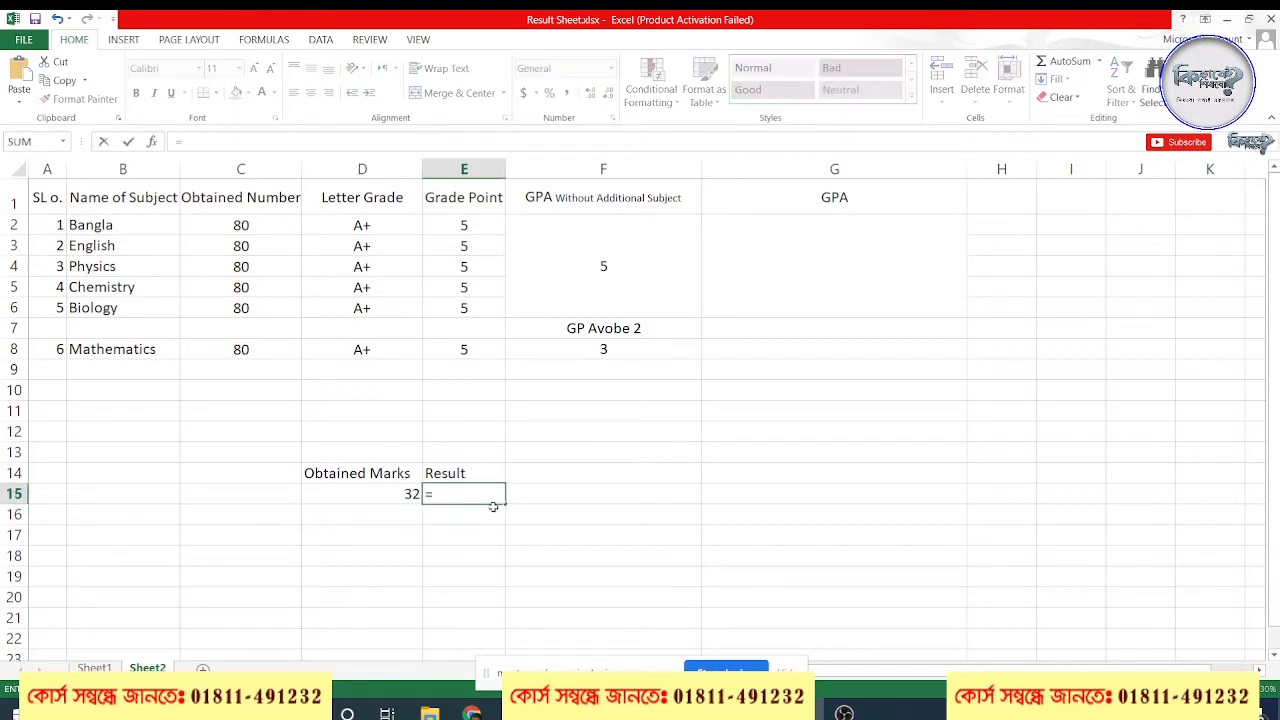
{"action": "type", "text": "IF("}
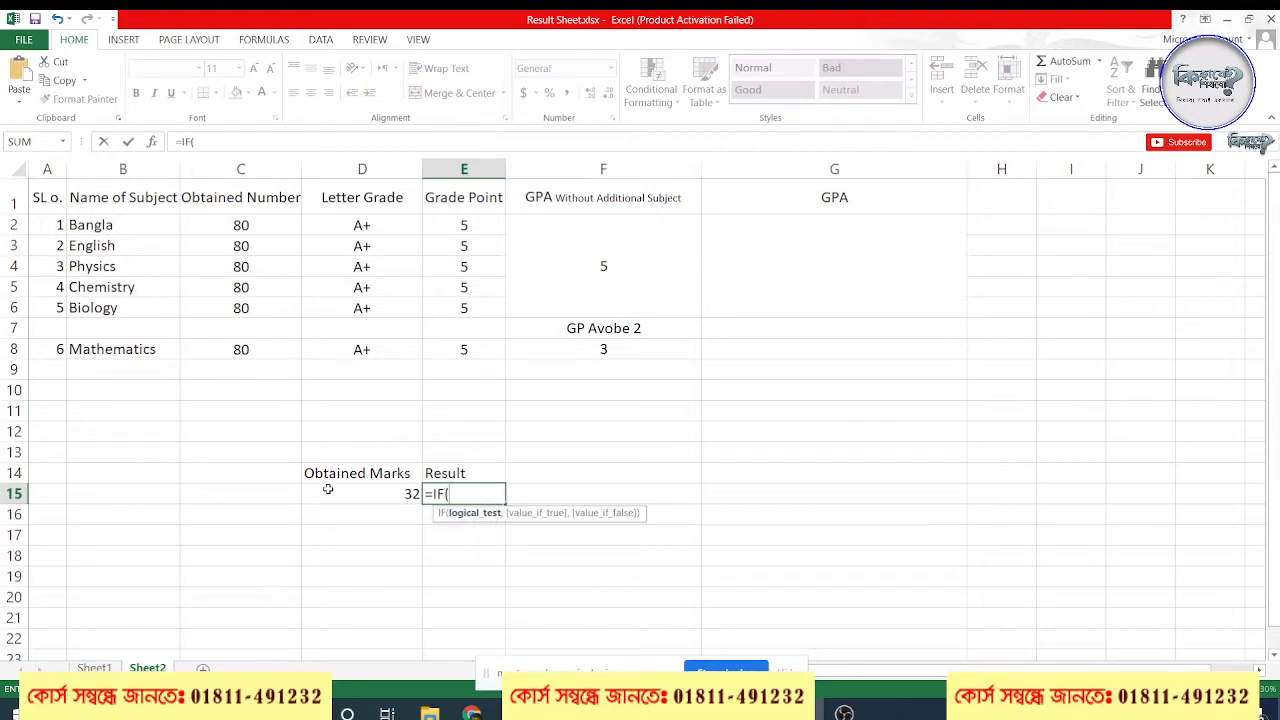
{"action": "left_click", "coordinate": [380, 494]}
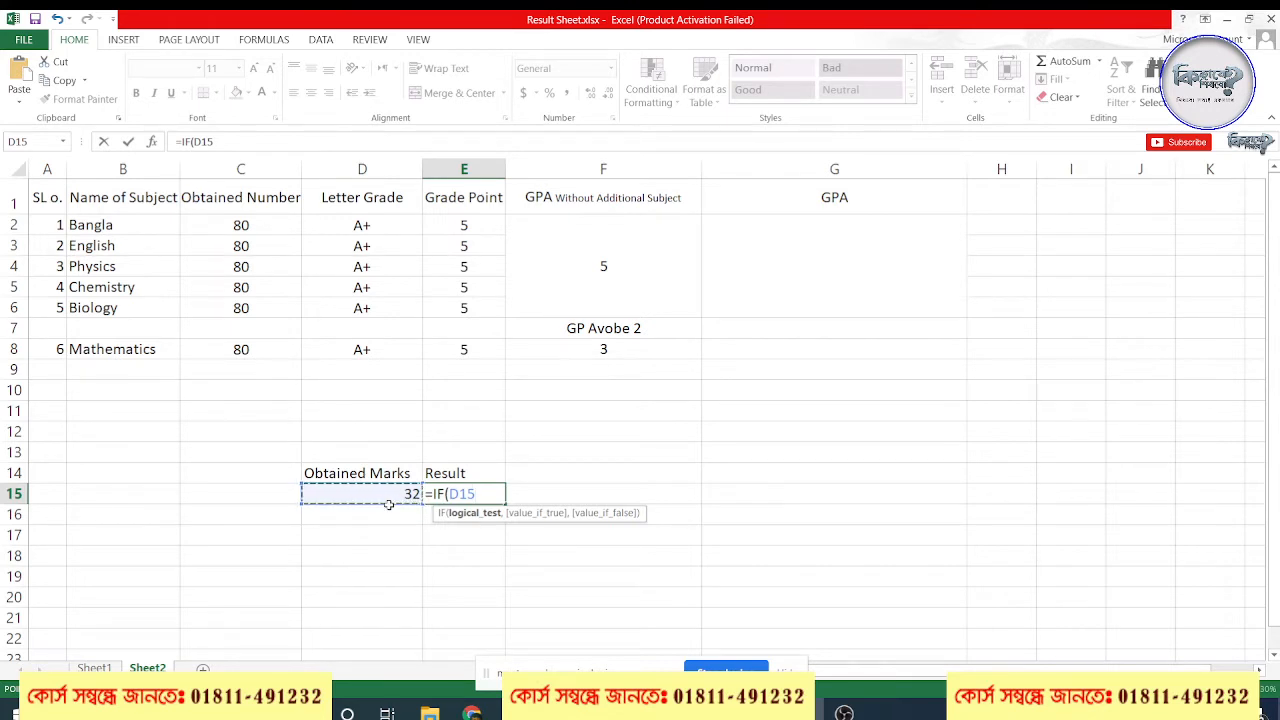
{"action": "type", "text": ">32,"}
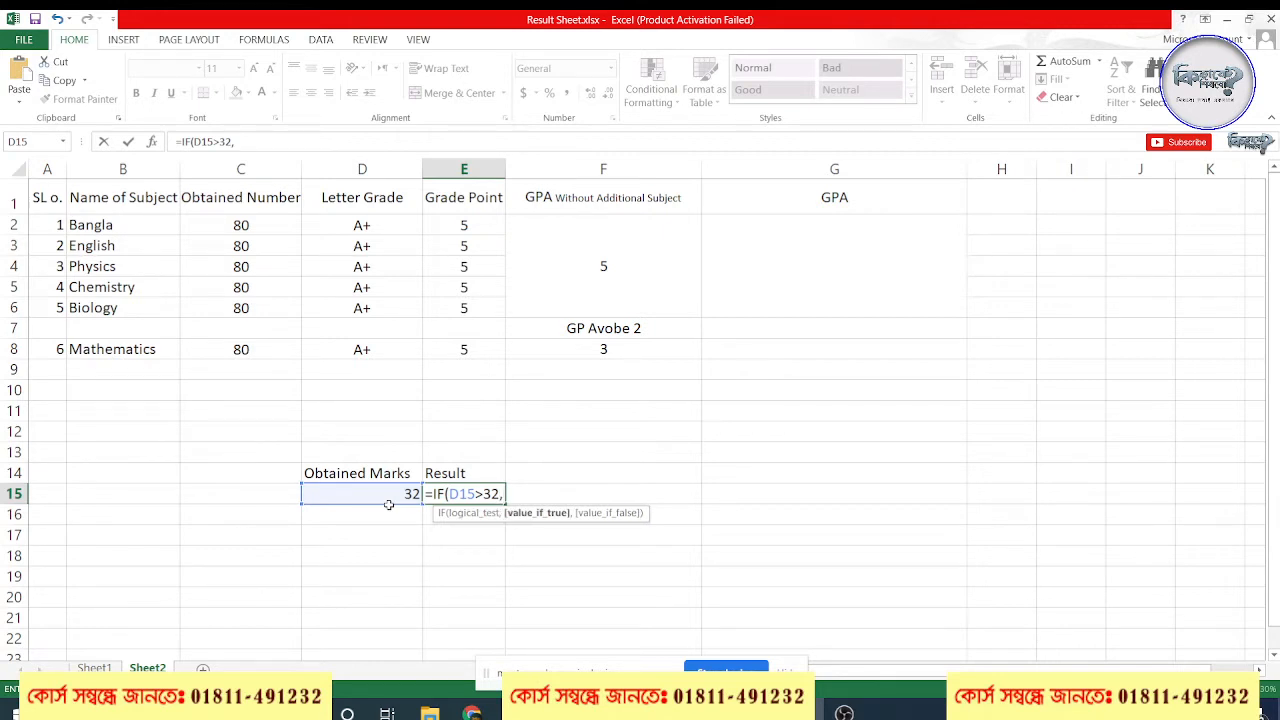
{"action": "type", "text": "P"}
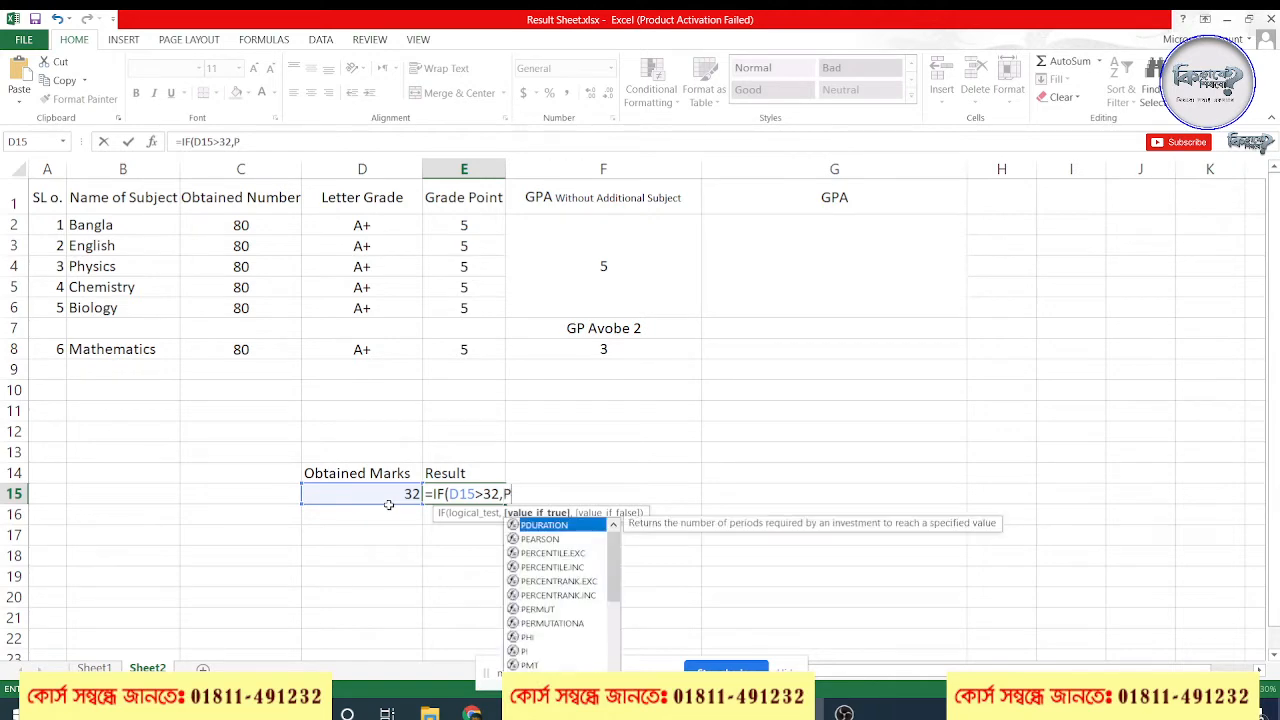
Switch to the Google Meet call in Chrome, admit the waiting participant and mute their microphone
{"action": "left_click", "coordinate": [471, 711]}
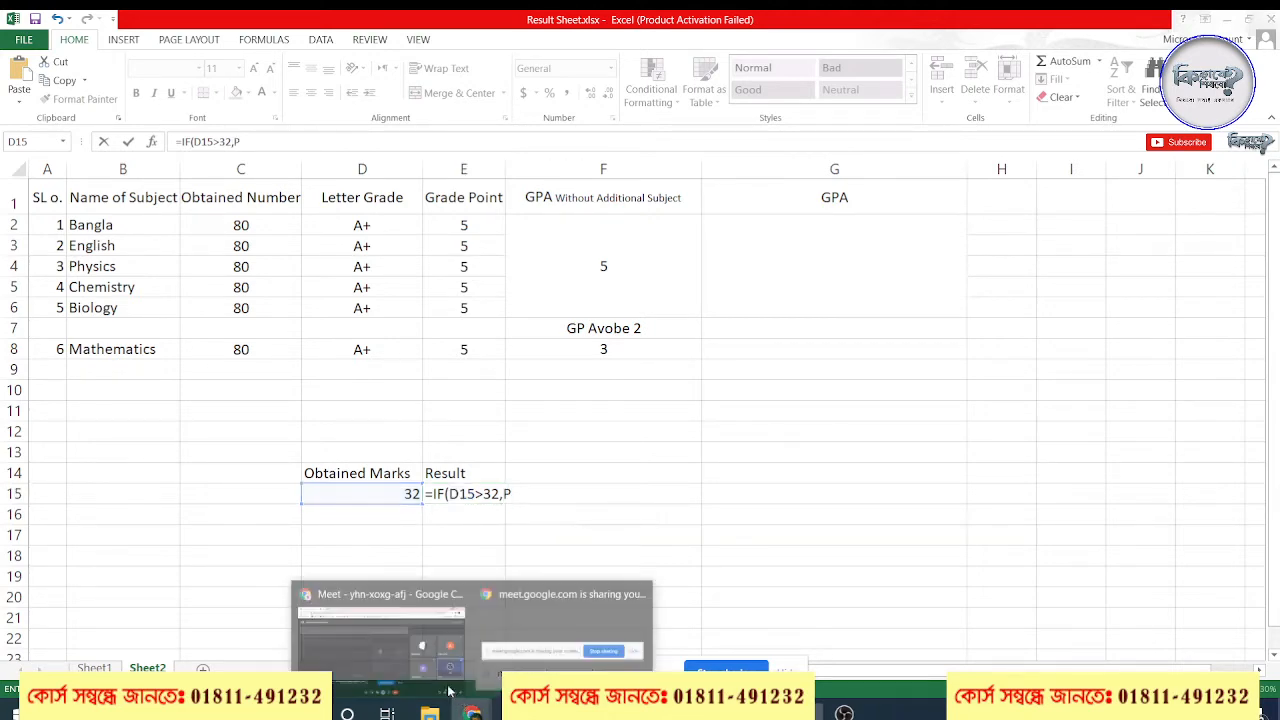
{"action": "left_click", "coordinate": [438, 632]}
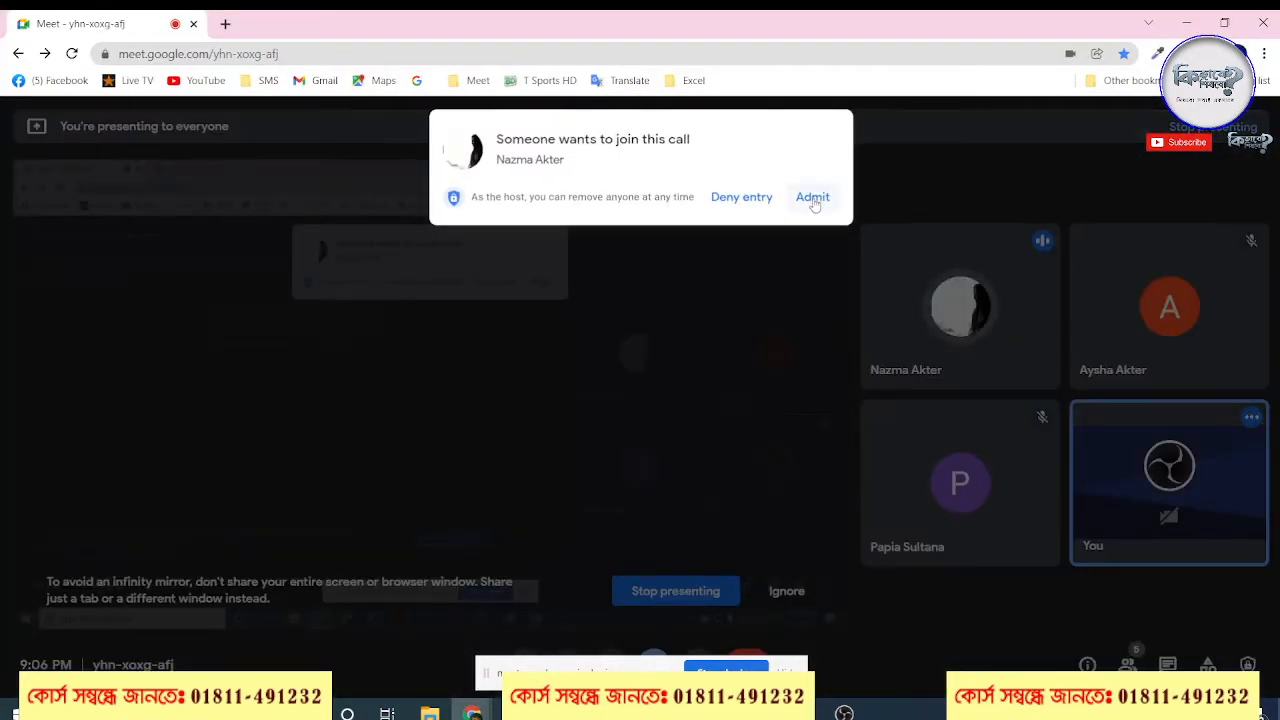
{"action": "left_click", "coordinate": [813, 199]}
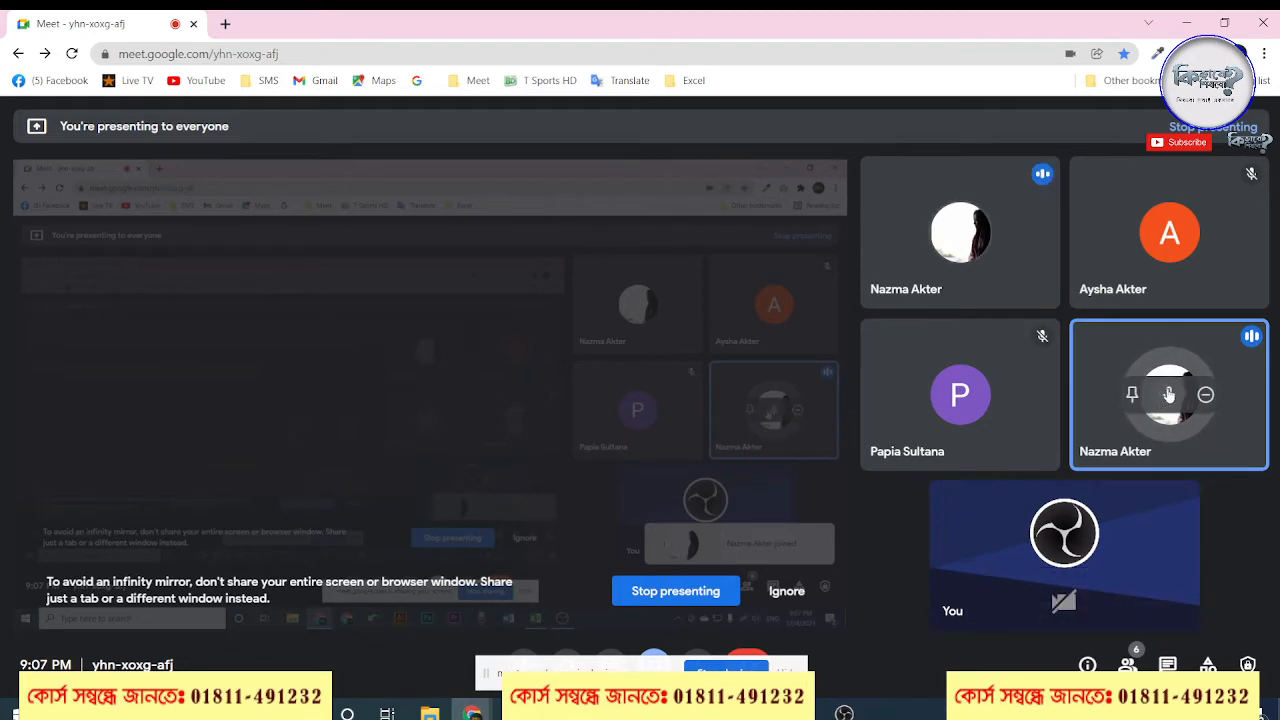
{"action": "left_click", "coordinate": [1166, 396]}
{"action": "left_click", "coordinate": [729, 424]}
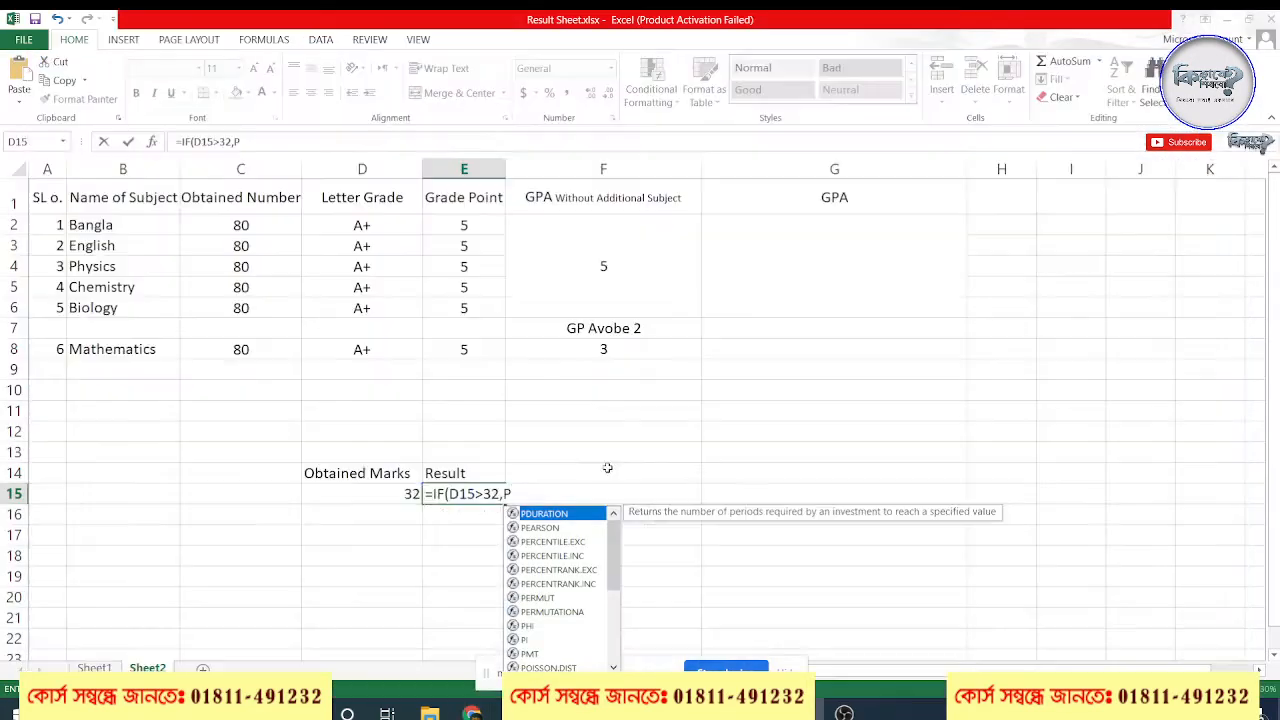
Return to Excel, clear everything after D15 in the E15 formula and re-enter the condition as >32 followed by a comma
{"action": "key", "text": "shift+Left"}
{"action": "key", "text": "shift+Left"}
{"action": "key", "text": "shift+Left"}
{"action": "key", "text": "shift+Left"}
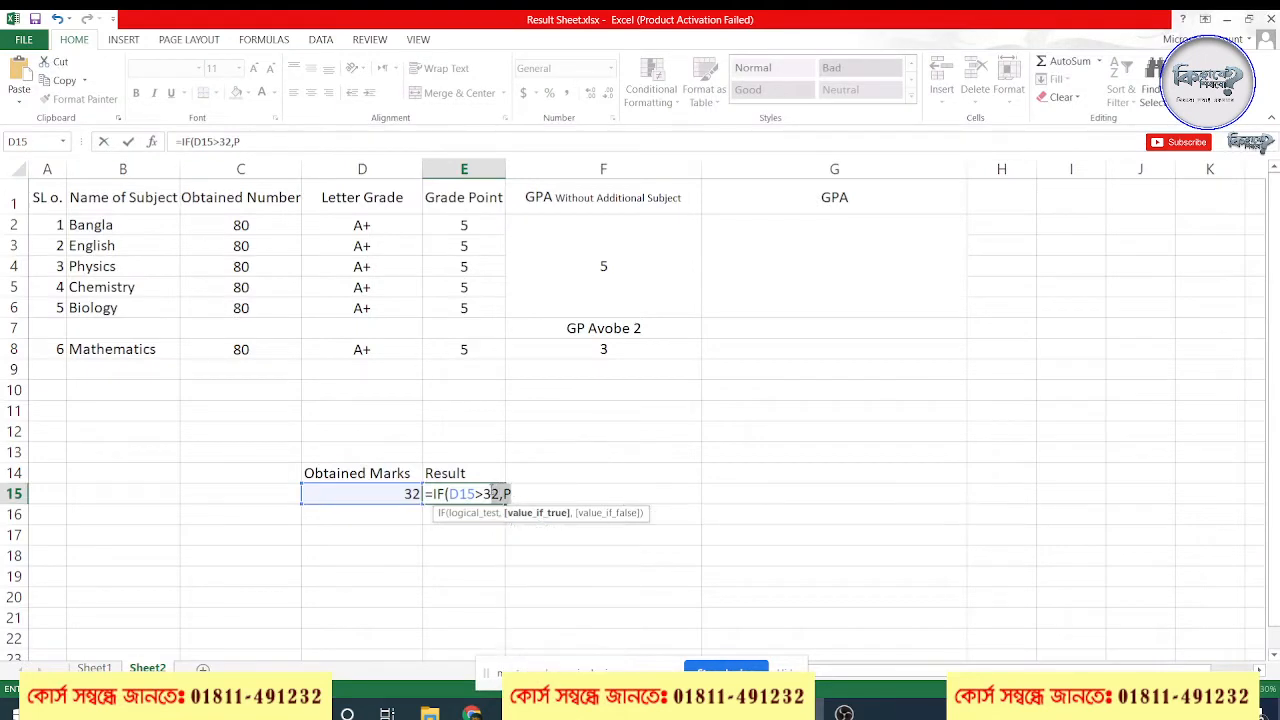
{"action": "mouse_move", "coordinate": [499, 494]}
{"action": "left_mouse_down"}
{"action": "mouse_move", "coordinate": [511, 494]}
{"action": "mouse_move", "coordinate": [451, 494]}
{"action": "mouse_move", "coordinate": [483, 494]}
{"action": "left_mouse_up"}
{"action": "left_click", "coordinate": [476, 494]}
{"action": "key", "text": "BackSpace"}
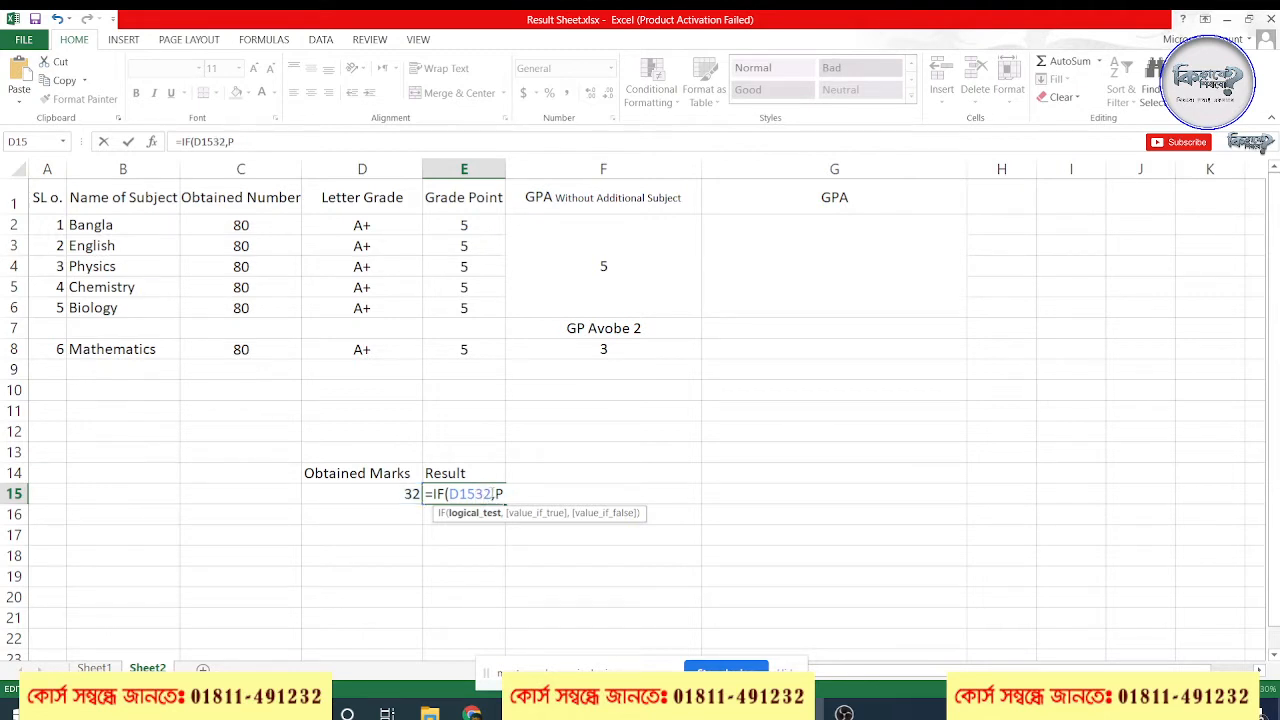
{"action": "key", "text": "BackSpace"}
{"action": "key", "text": "BackSpace"}
{"action": "key", "text": "BackSpace"}
{"action": "key", "text": "BackSpace"}
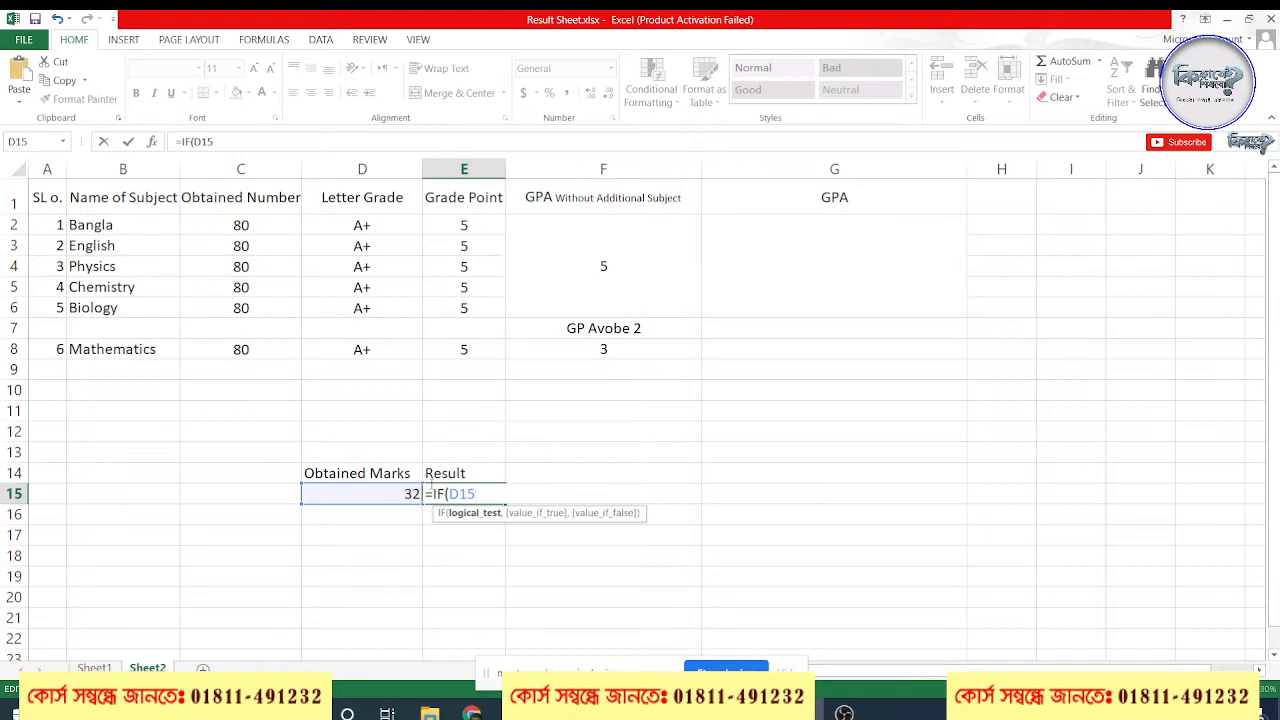
{"action": "type", "text": ">32,"}
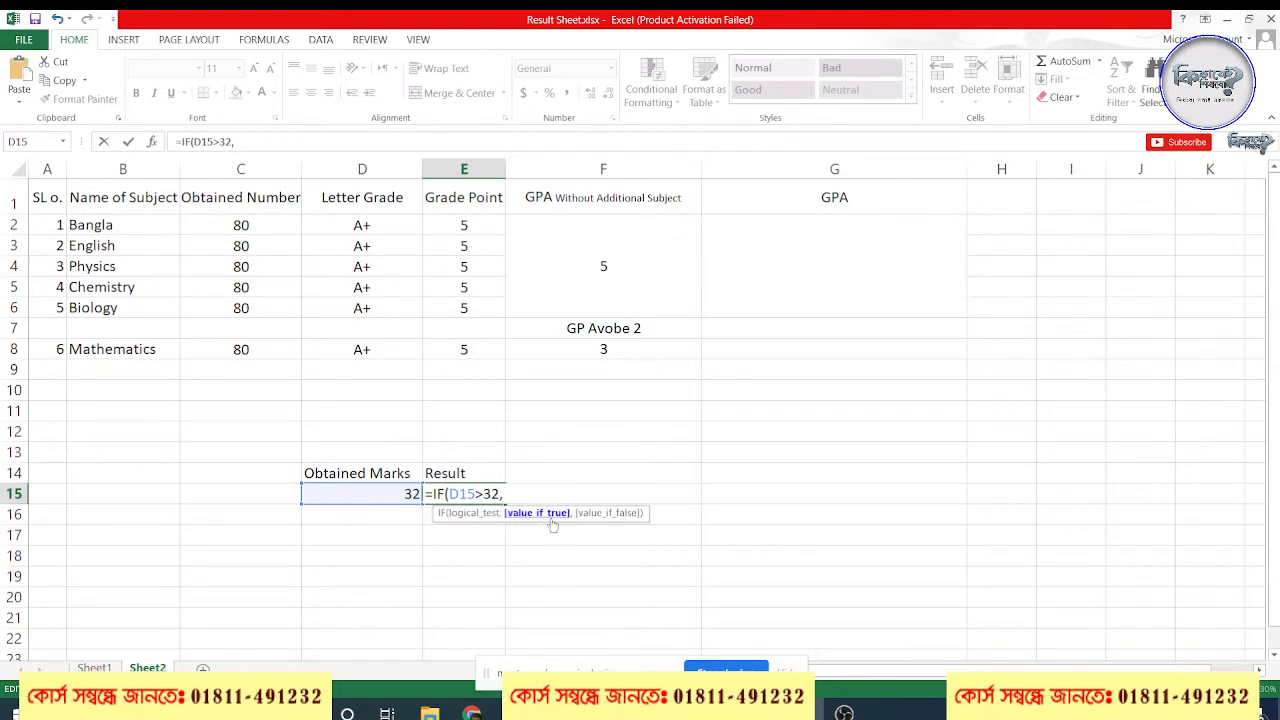
Move the function hint above the E15 formula and set the threshold in its logical test to 33
{"action": "left_click", "coordinate": [470, 513]}
{"action": "left_click_drag", "start_coordinate": [642, 514], "coordinate": [648, 452]}
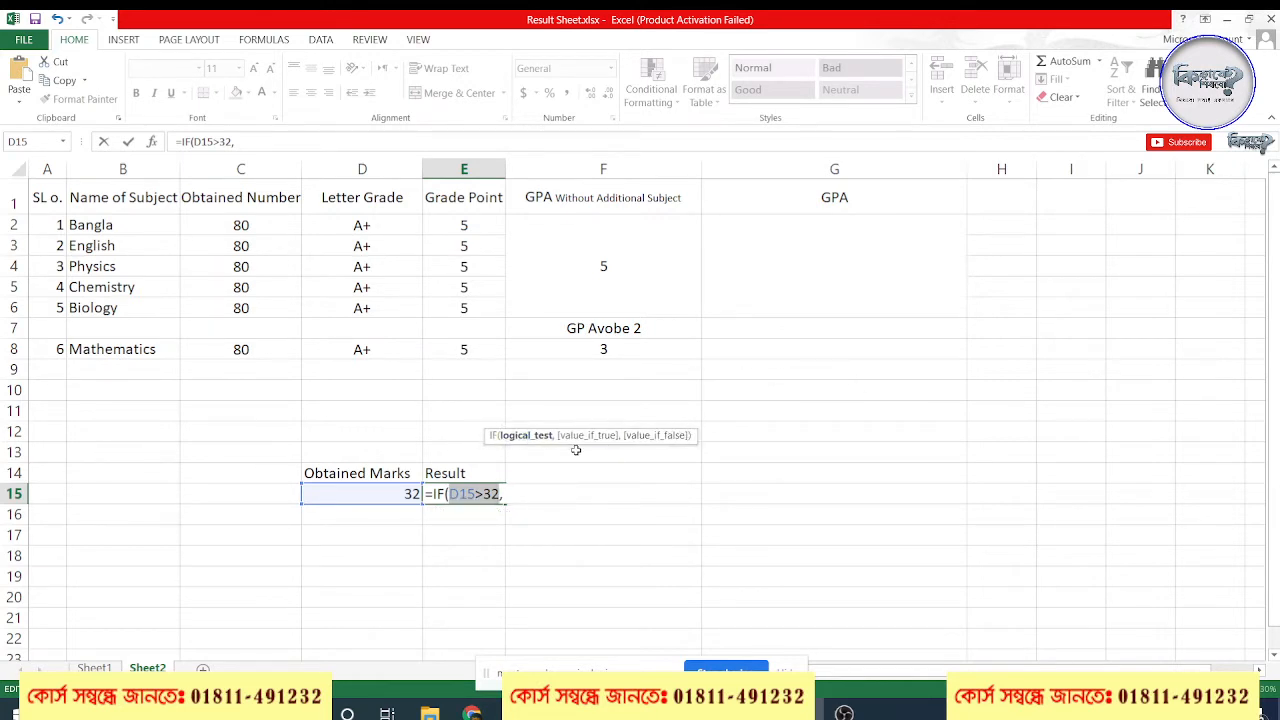
{"action": "left_click", "coordinate": [517, 493]}
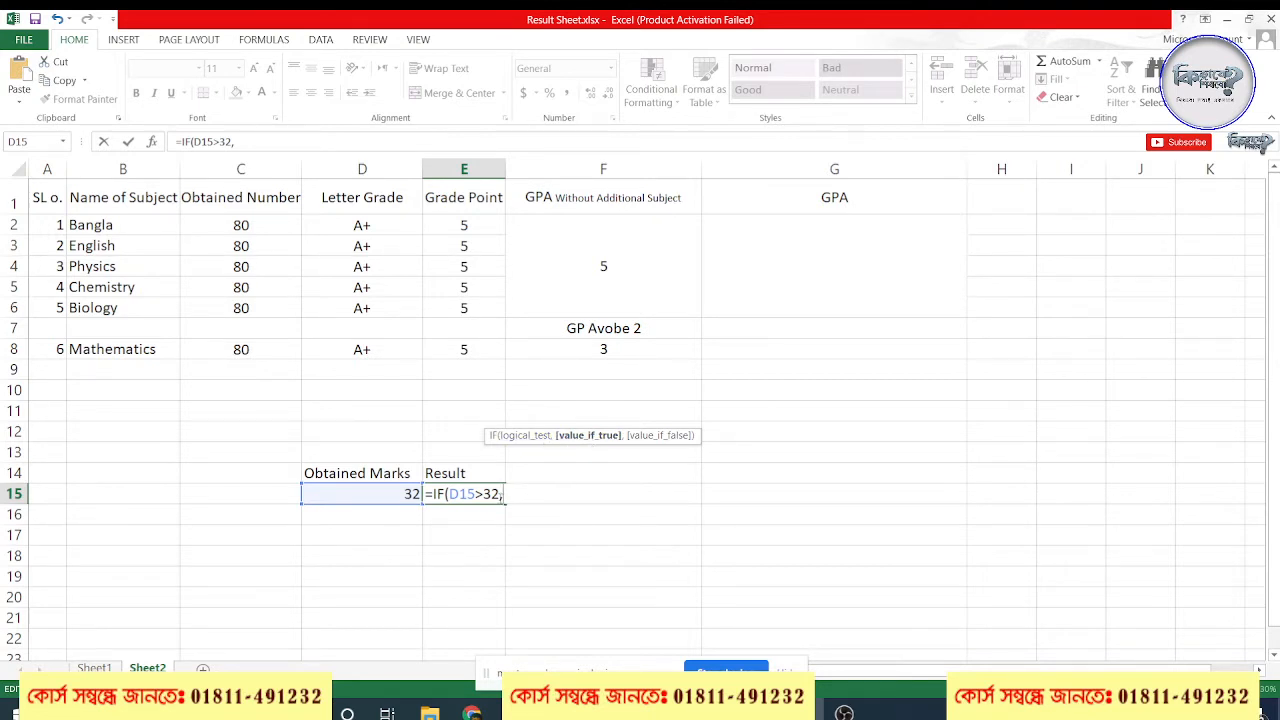
{"action": "left_click", "coordinate": [485, 494]}
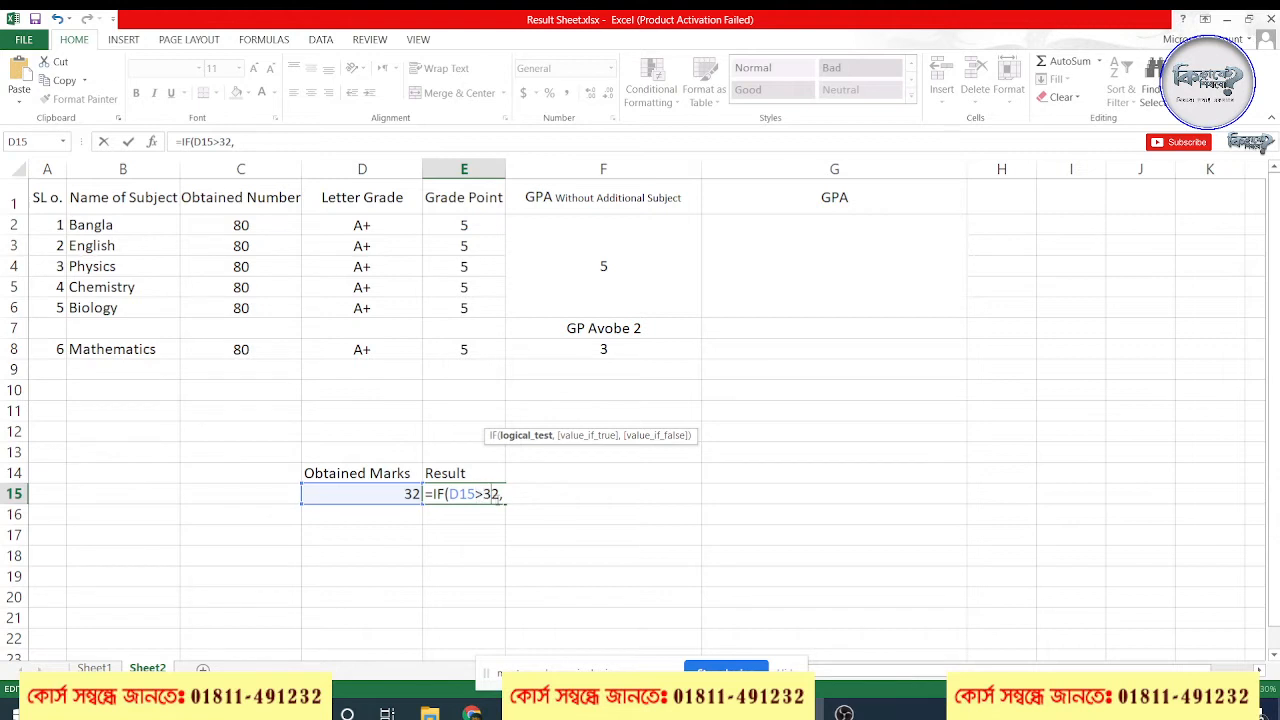
{"action": "left_click", "coordinate": [526, 494]}
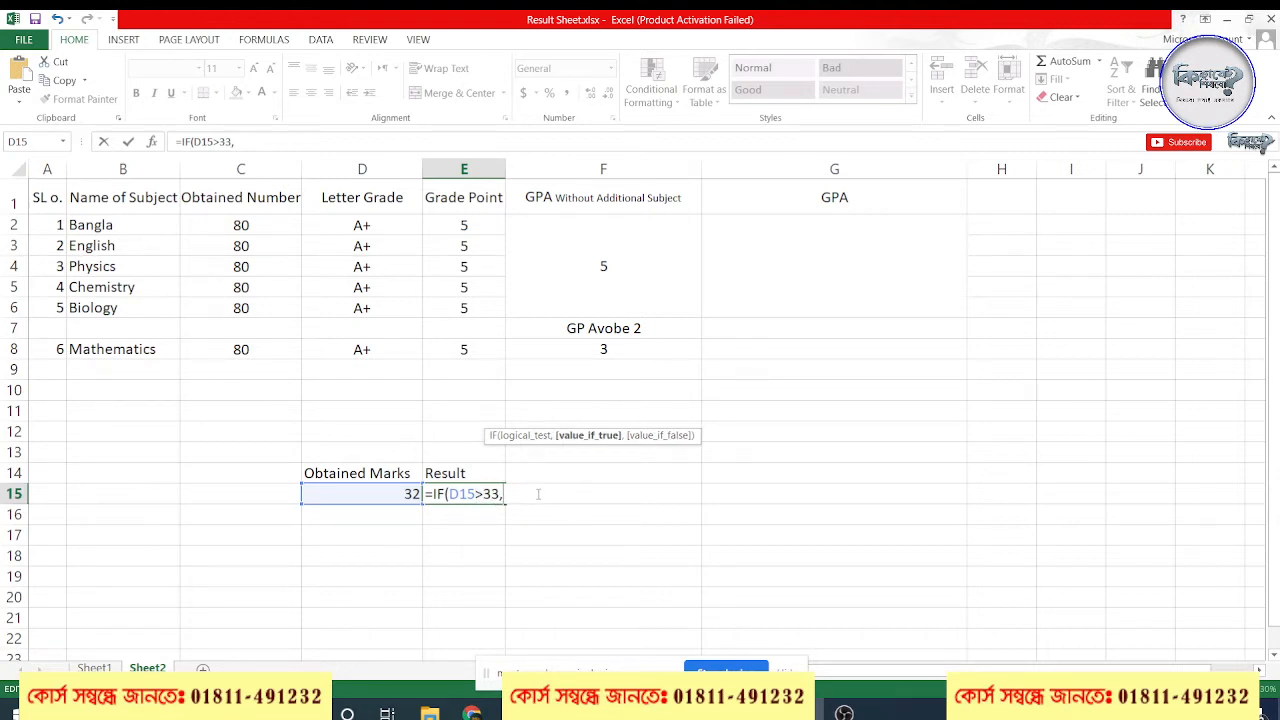
Add "Pass" as the value-if-true argument of the IF formula in E15
{"action": "type", "text": "F"}
{"action": "key", "text": "BackSpace"}
{"action": "type", "text": "\"Fa"}
{"action": "left_click", "coordinate": [490, 494]}
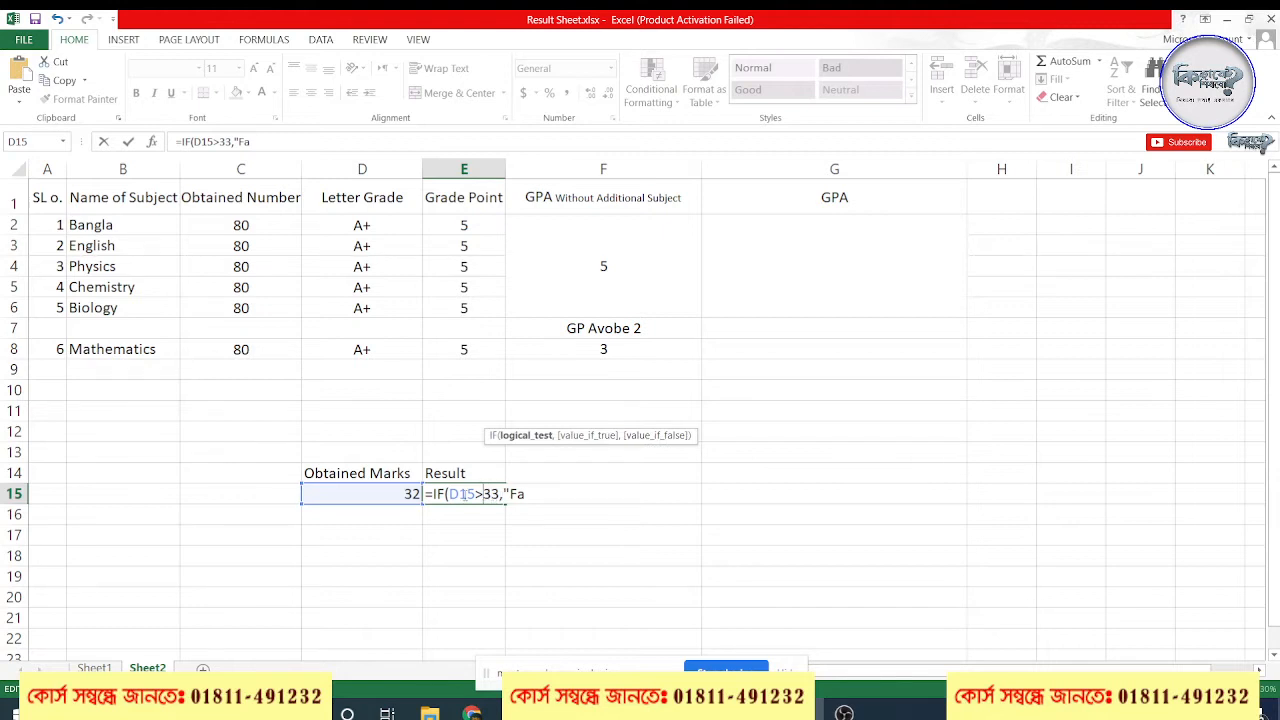
{"action": "double_click", "coordinate": [516, 494]}
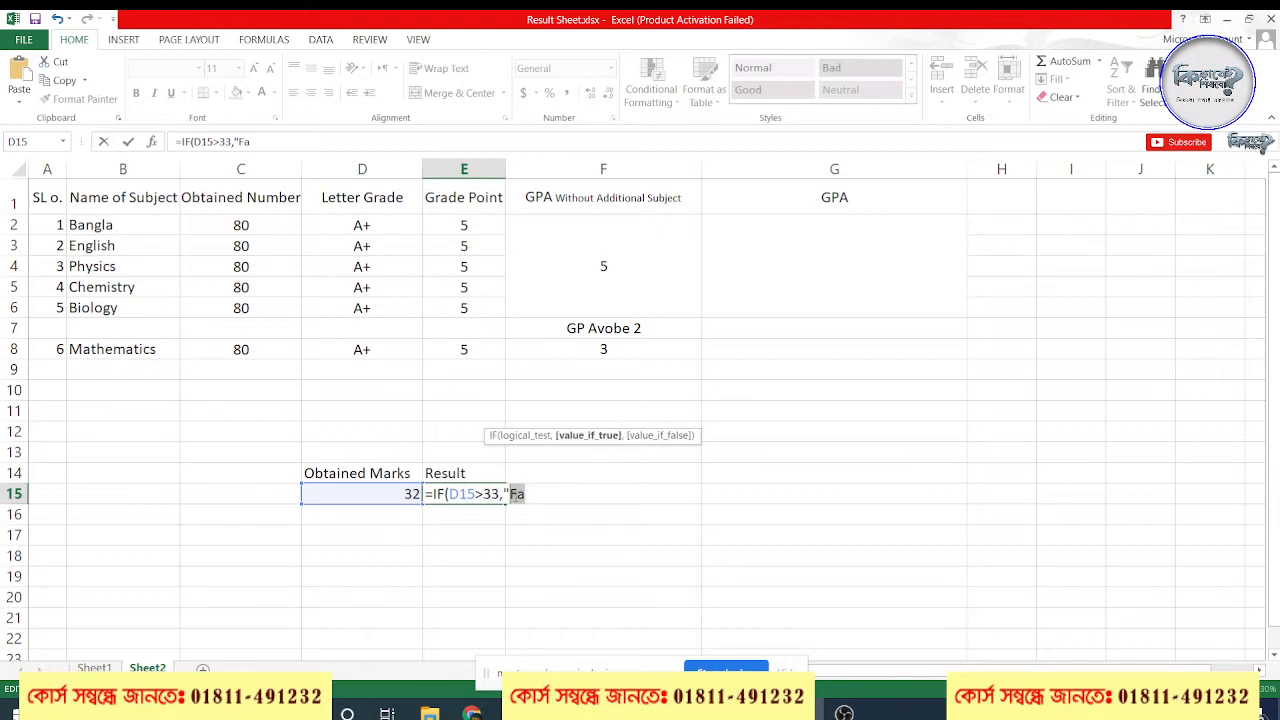
{"action": "type", "text": "Pass\","}
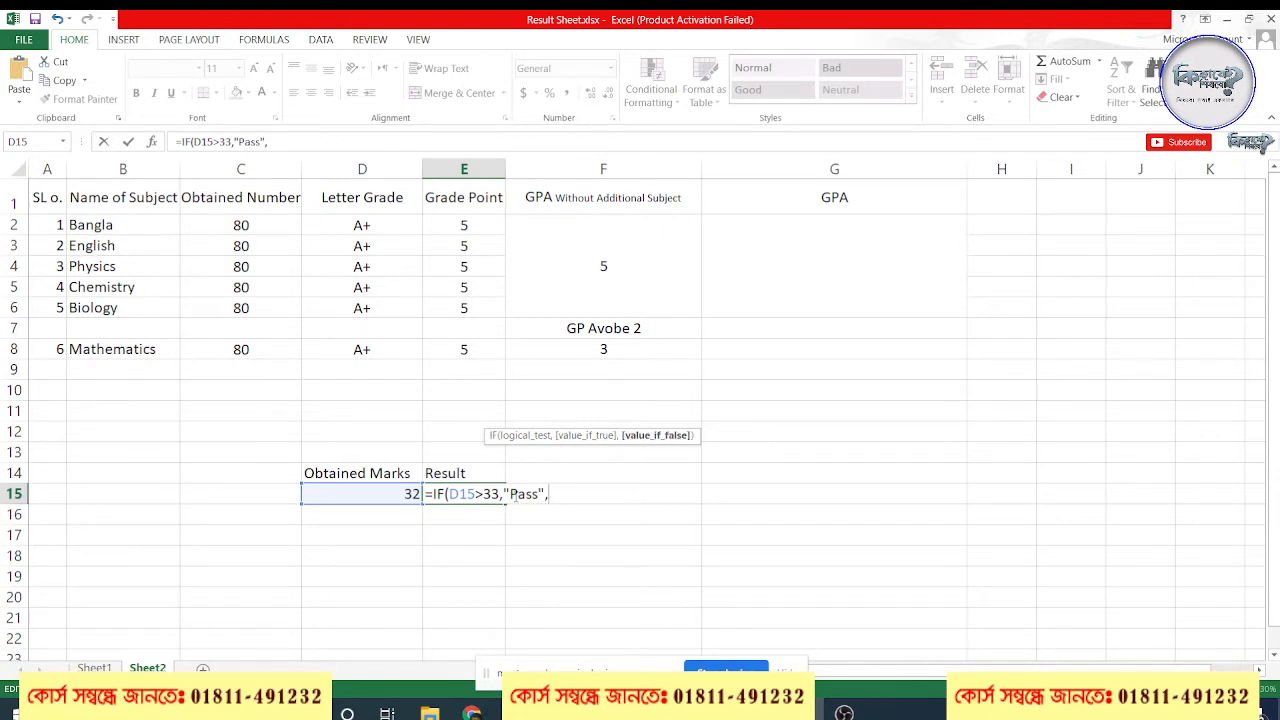
Add "Fail" as the value-if-false argument and commit the IF formula in E15
{"action": "left_click", "coordinate": [527, 496]}
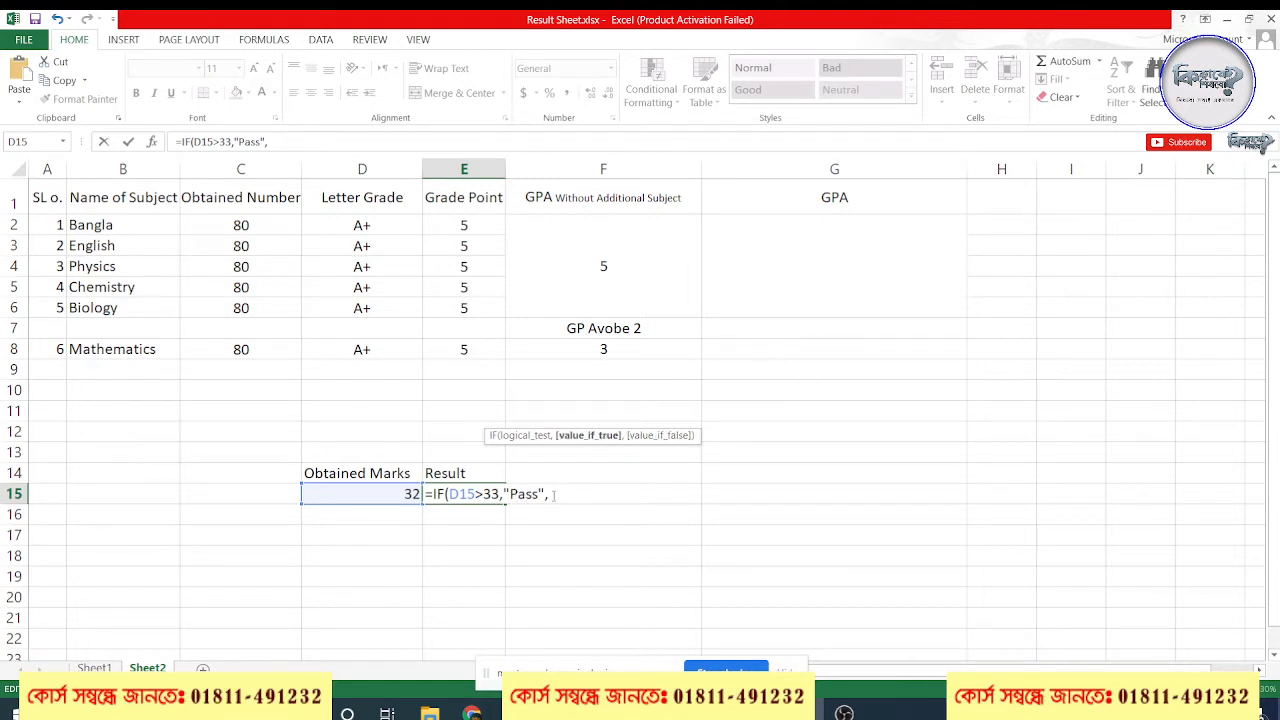
{"action": "left_click", "coordinate": [555, 495]}
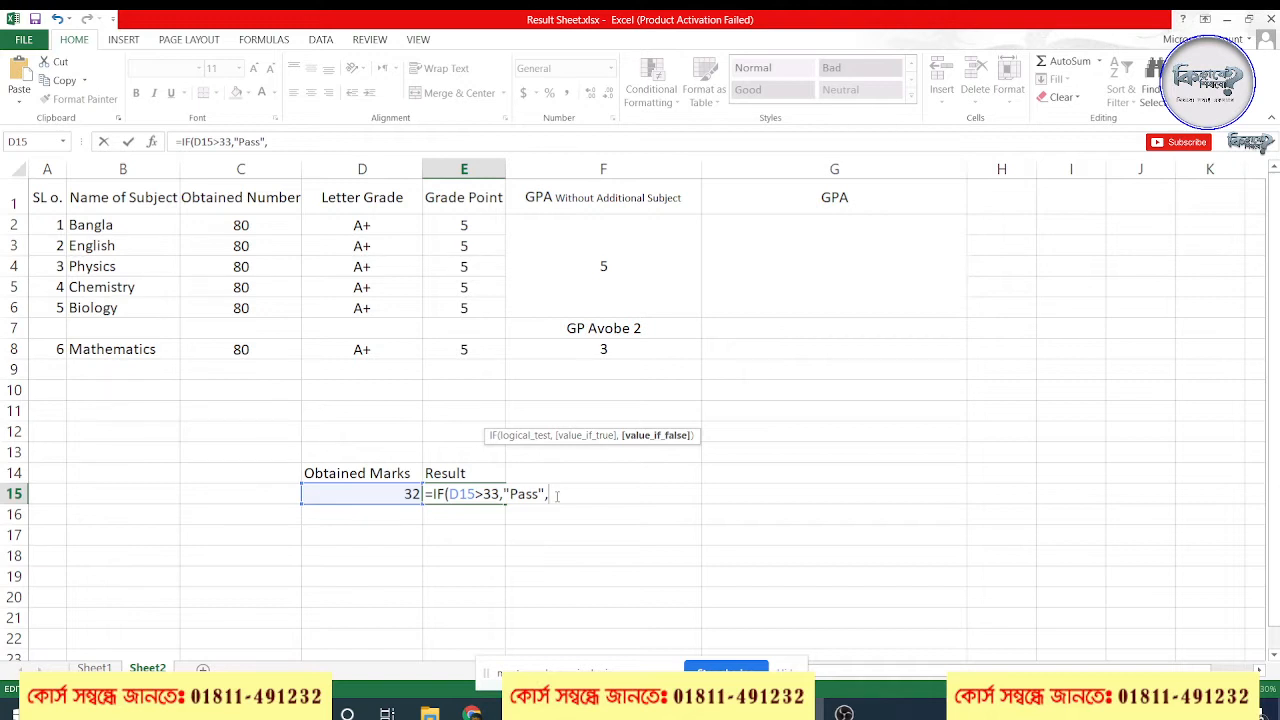
{"action": "type", "text": "F"}
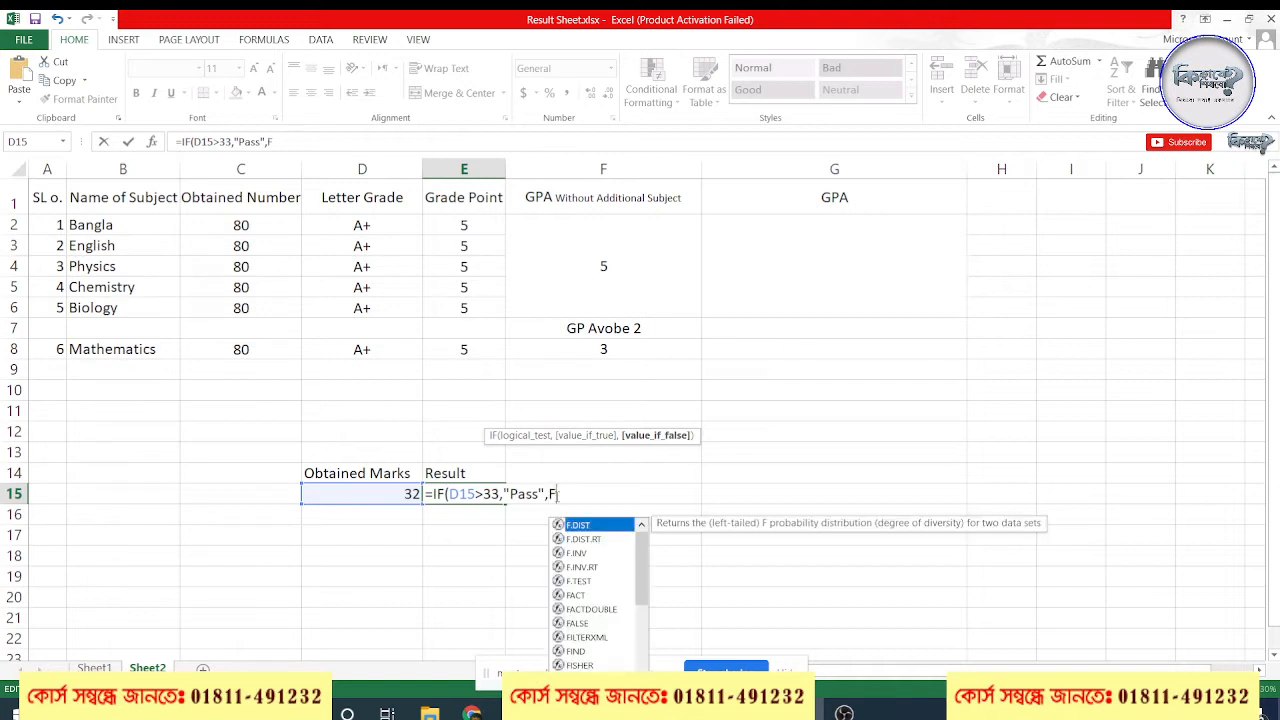
{"action": "type", "text": "ail\""}
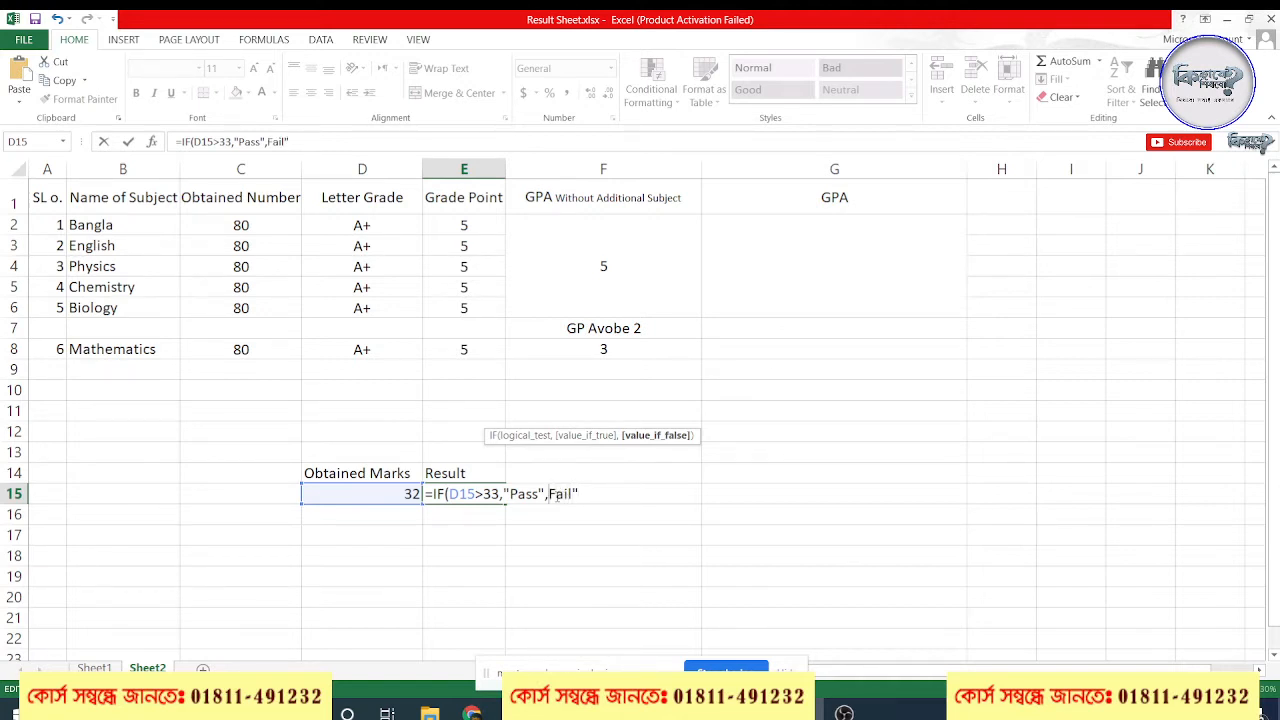
{"action": "left_click", "coordinate": [548, 494]}
{"action": "type", "text": "\""}
{"action": "key", "text": "Return"}
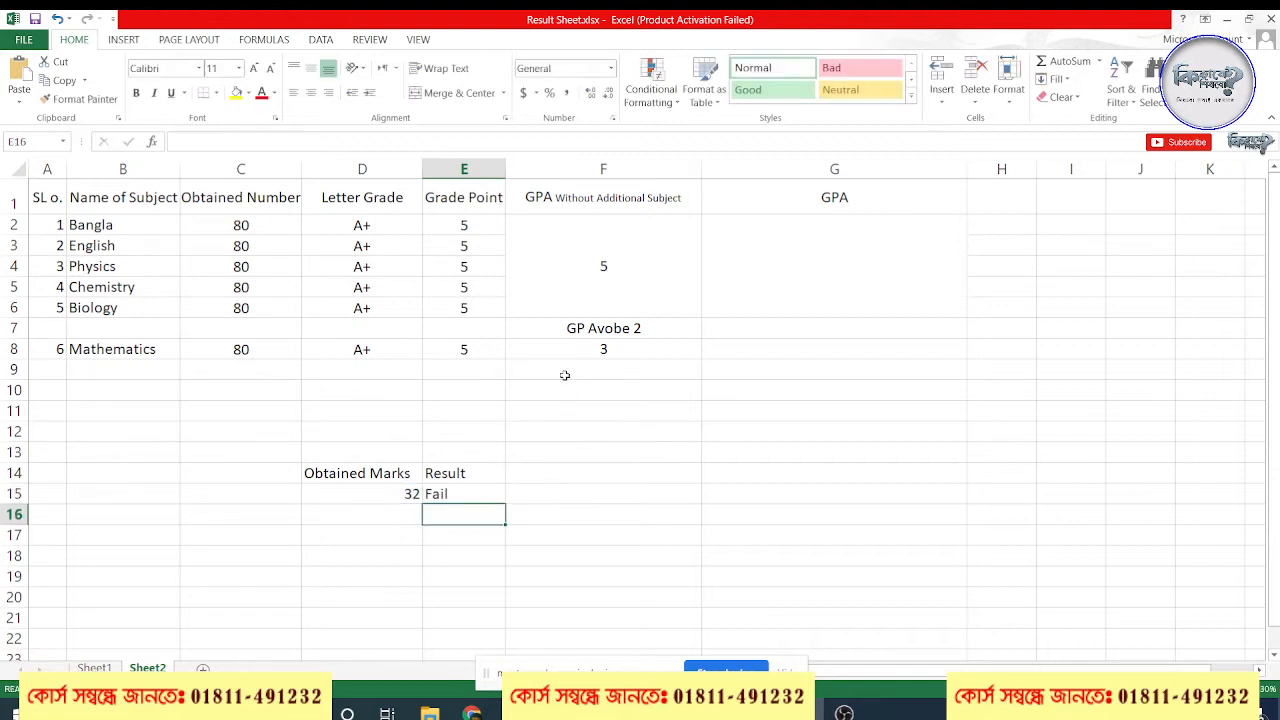
Set the obtained mark in cell D15 to 33 to test the formula
{"action": "left_click", "coordinate": [375, 495]}
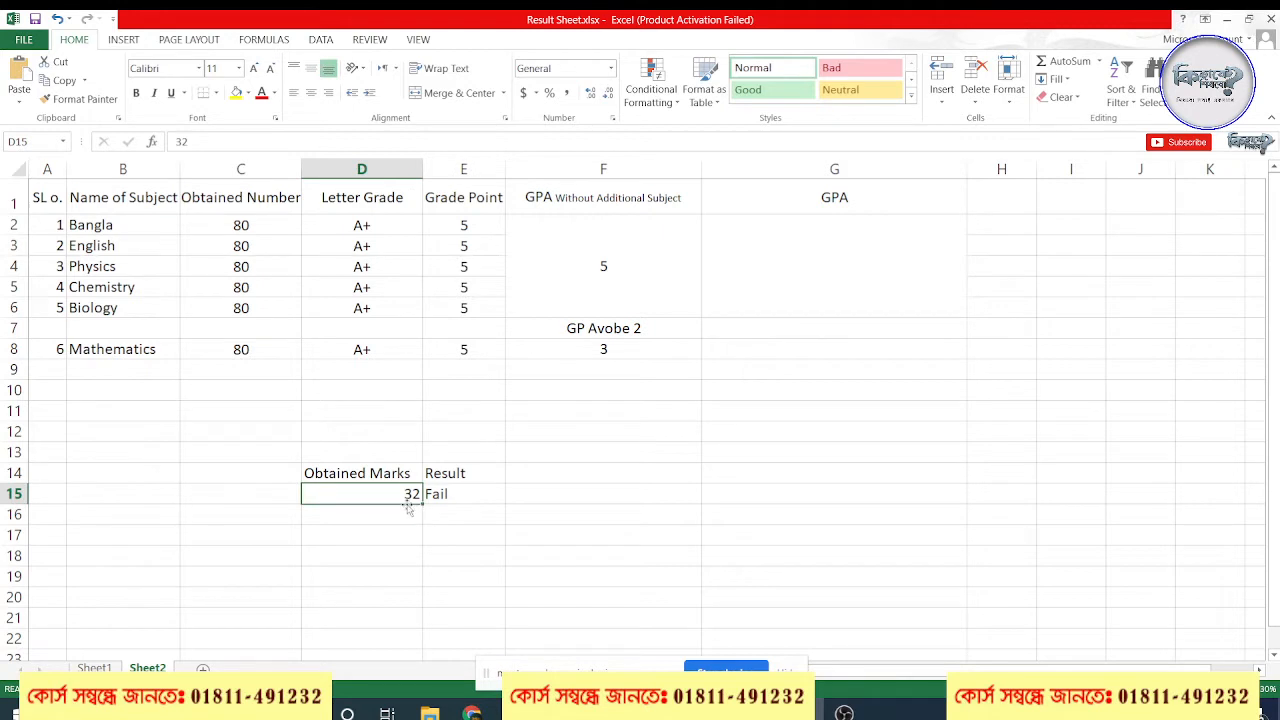
{"action": "type", "text": "33"}
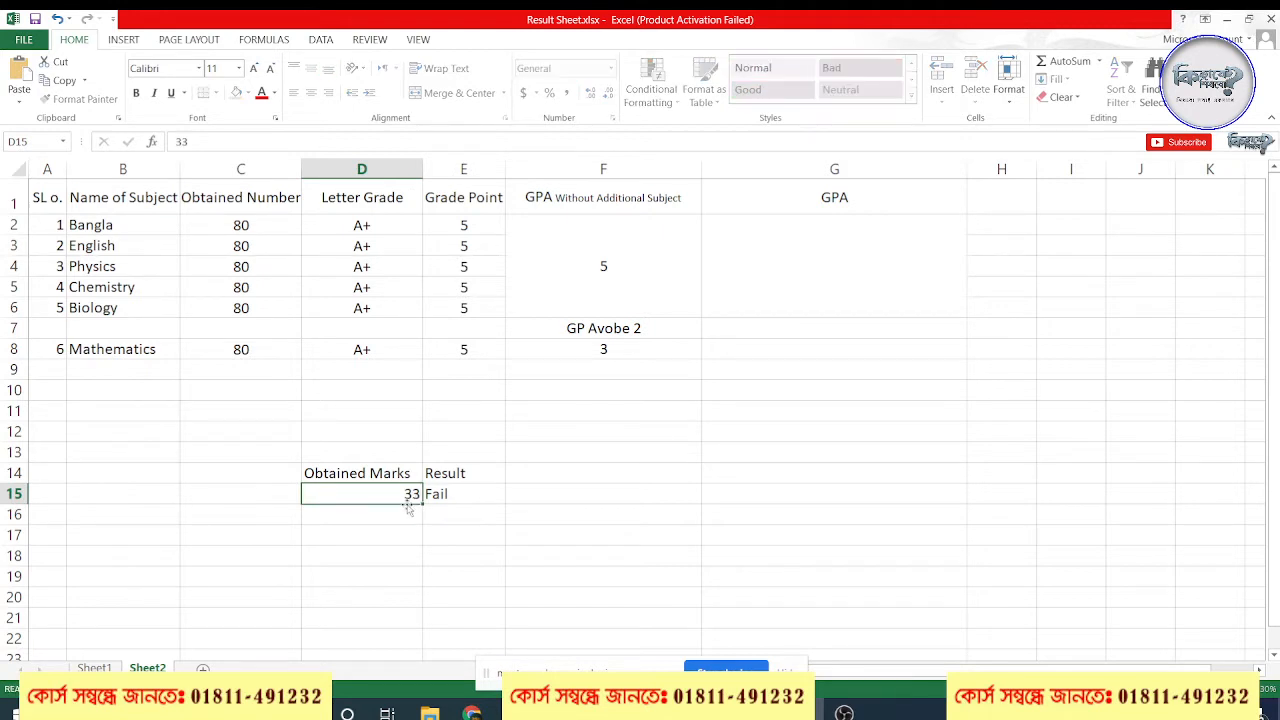
{"action": "key", "text": "Return"}
{"action": "key", "text": "Up"}
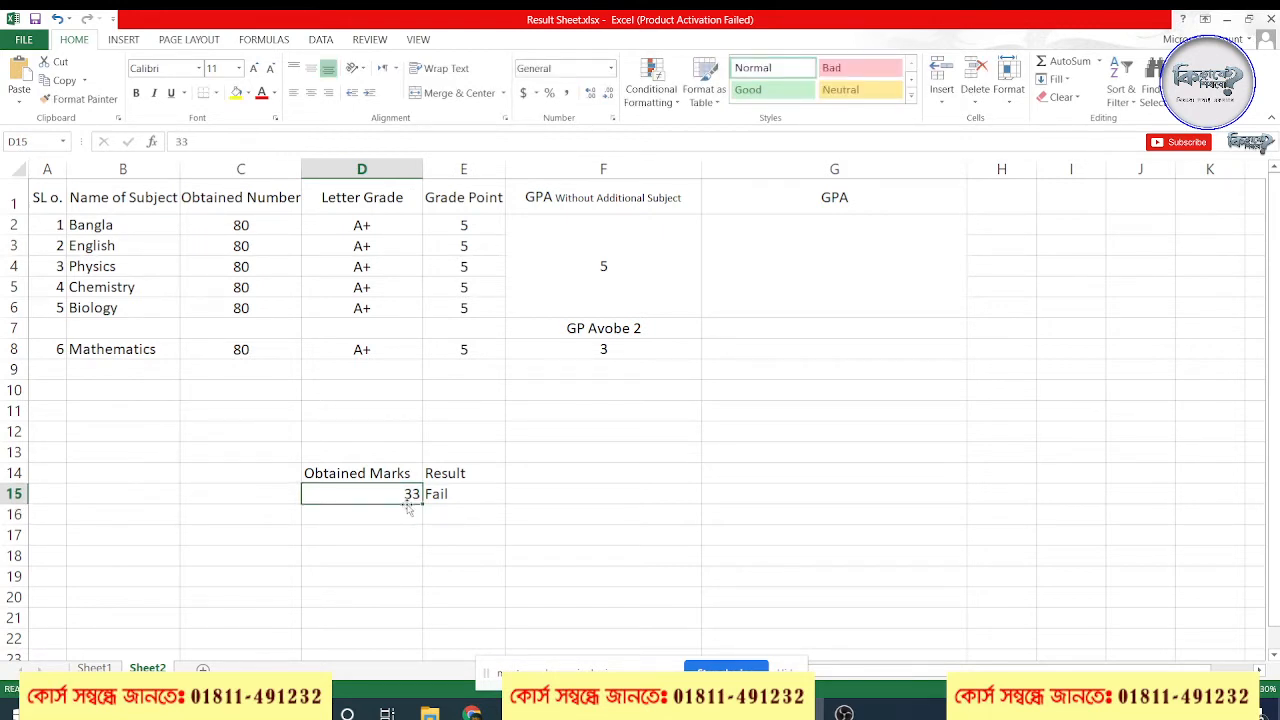
Change the logical test of the IF formula in E15 to D15>32 and commit it
{"action": "double_click", "coordinate": [414, 492]}
{"action": "double_click", "coordinate": [438, 494]}
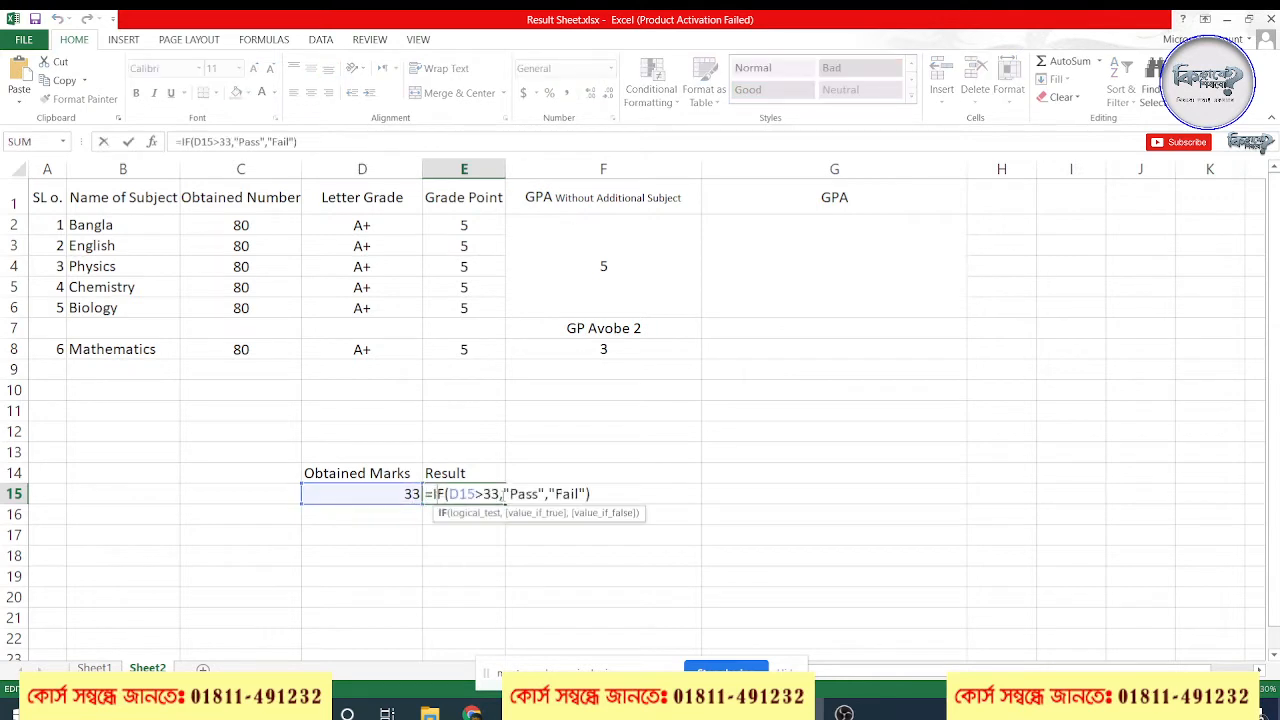
{"action": "key", "text": "Left"}
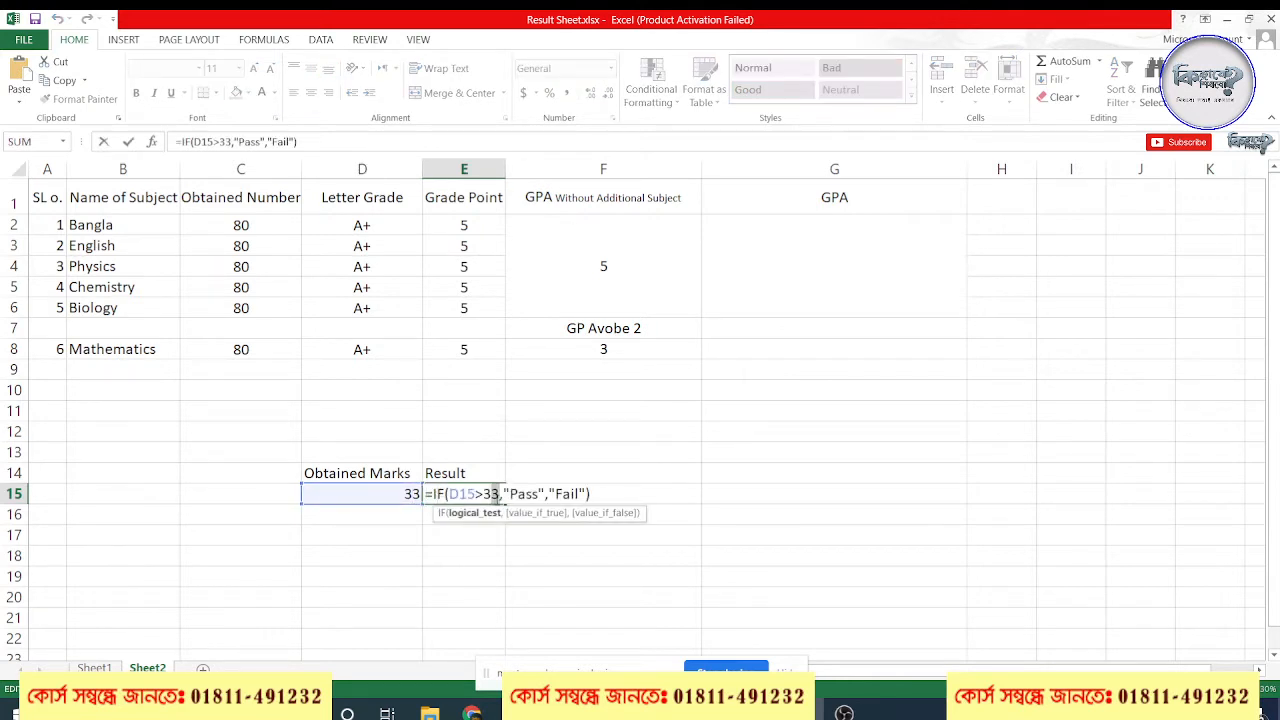
{"action": "left_click", "coordinate": [484, 493]}
{"action": "type", "text": "="}
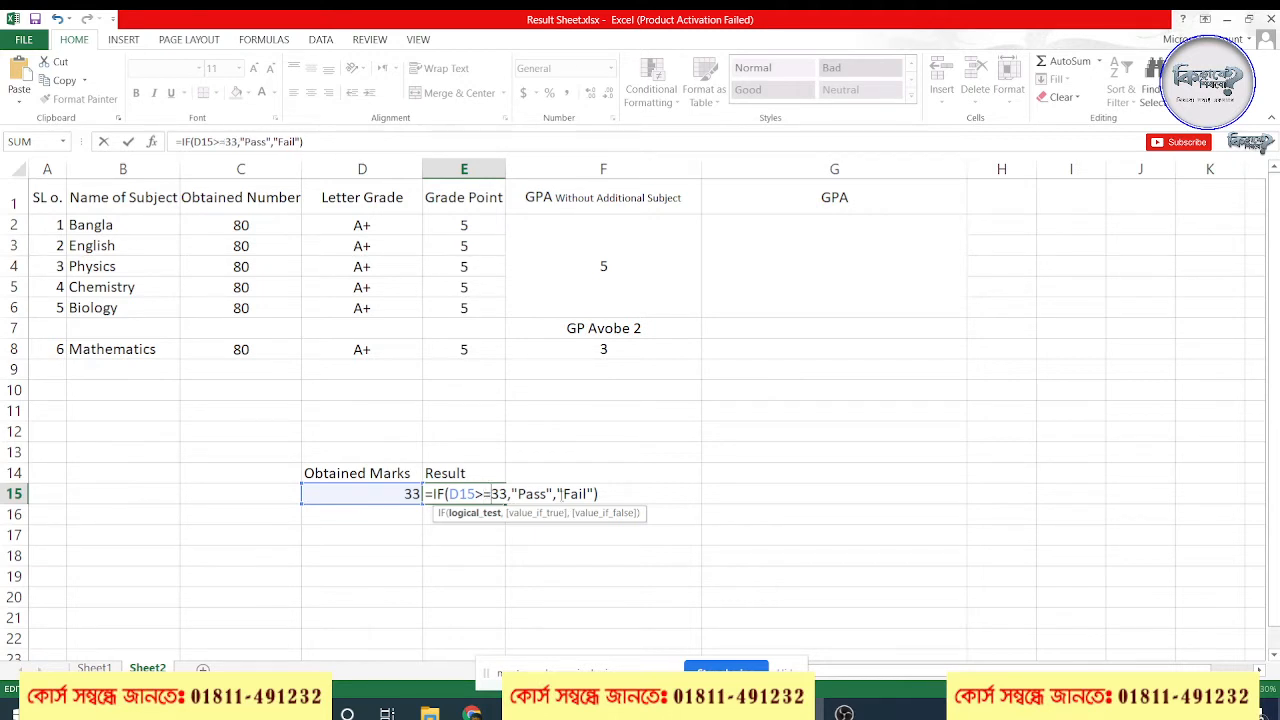
{"action": "key", "text": "BackSpace"}
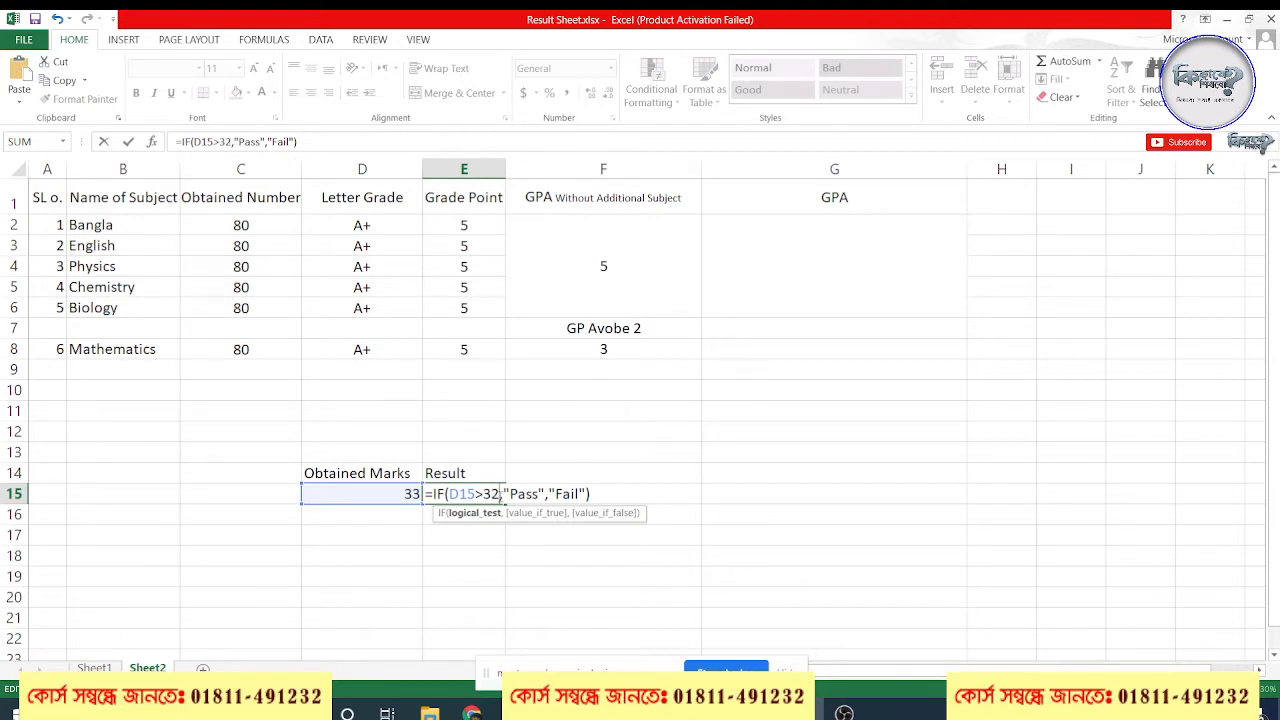
{"action": "key", "text": "Return"}
{"action": "left_click", "coordinate": [406, 499]}
{"action": "left_click", "coordinate": [441, 497]}
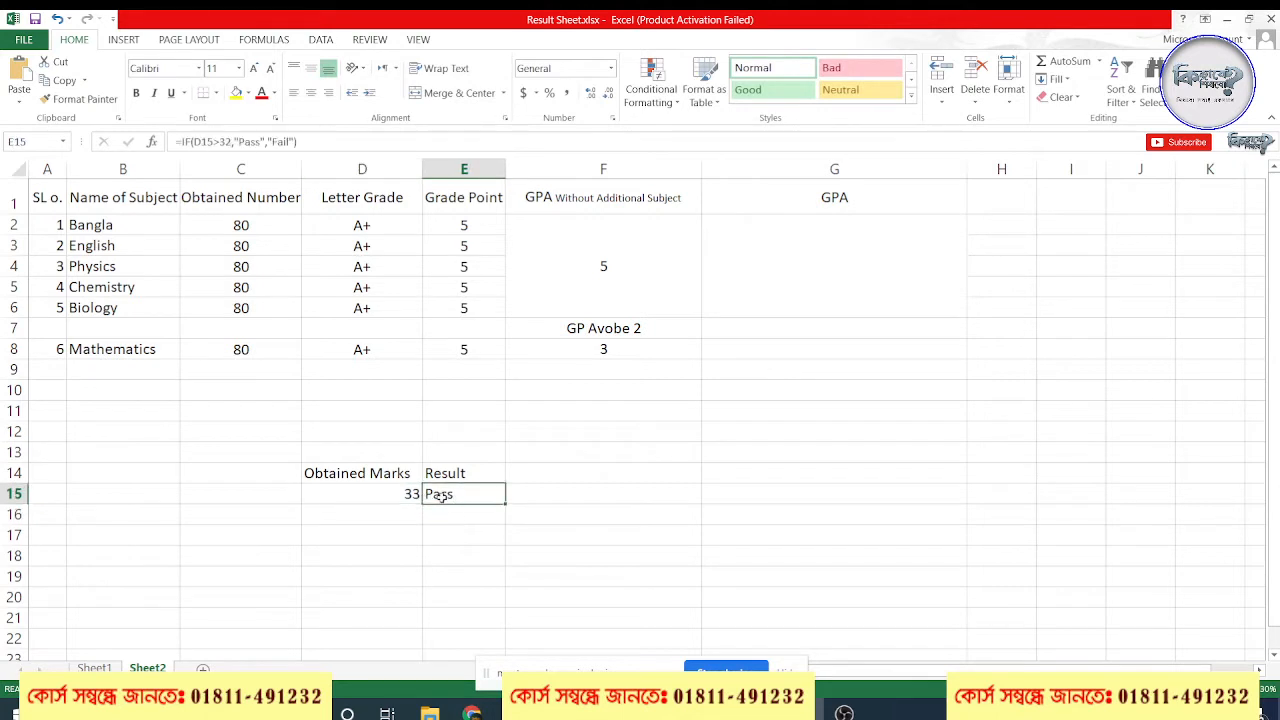
Set the obtained mark in D15 to 32 and review the IF formula in E15 without editing it
{"action": "left_click", "coordinate": [391, 490]}
{"action": "type", "text": "32"}
{"action": "key", "text": "Return"}
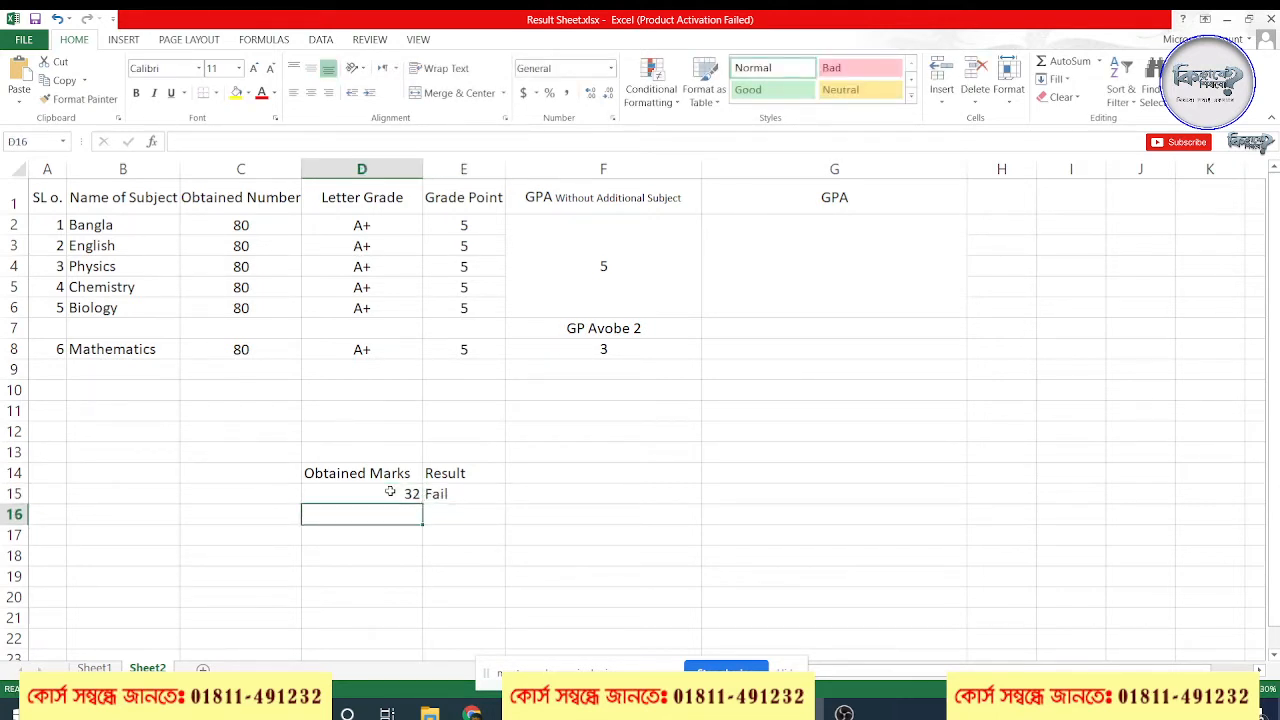
{"action": "double_click", "coordinate": [450, 493]}
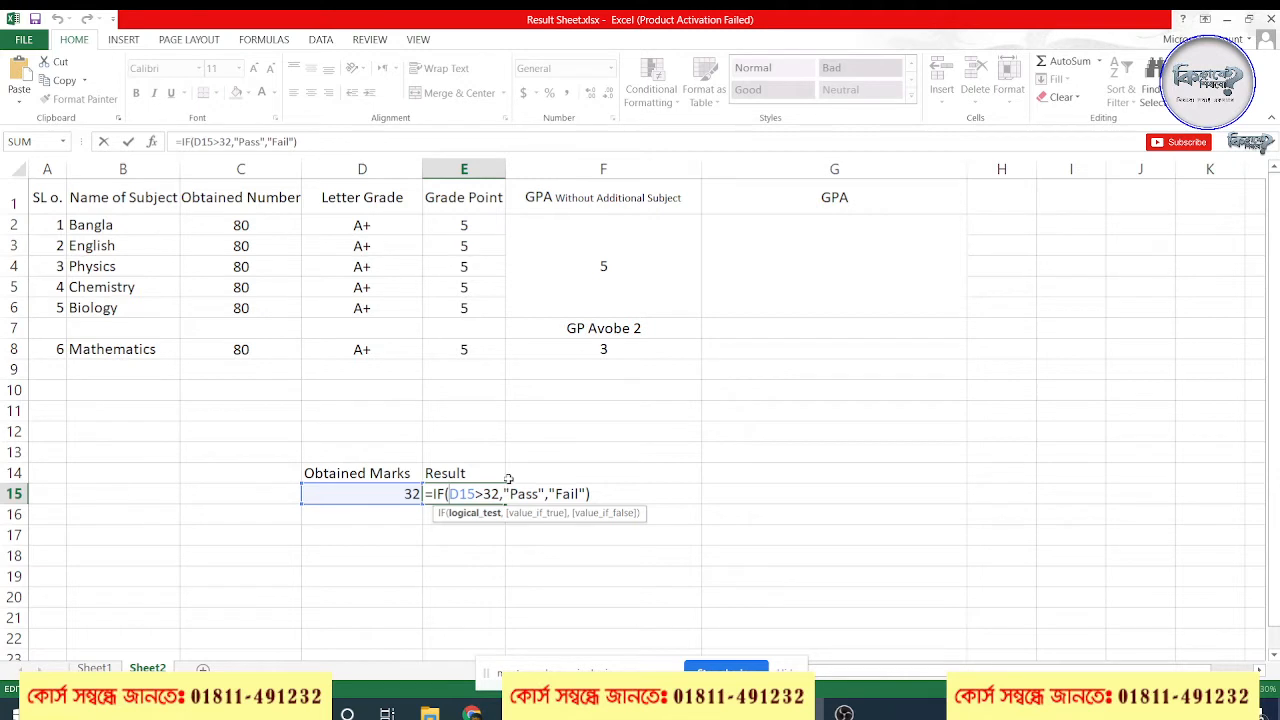
{"action": "left_click", "coordinate": [576, 492]}
{"action": "left_click_drag", "start_coordinate": [609, 495], "coordinate": [426, 495]}
{"action": "key", "text": "Escape"}
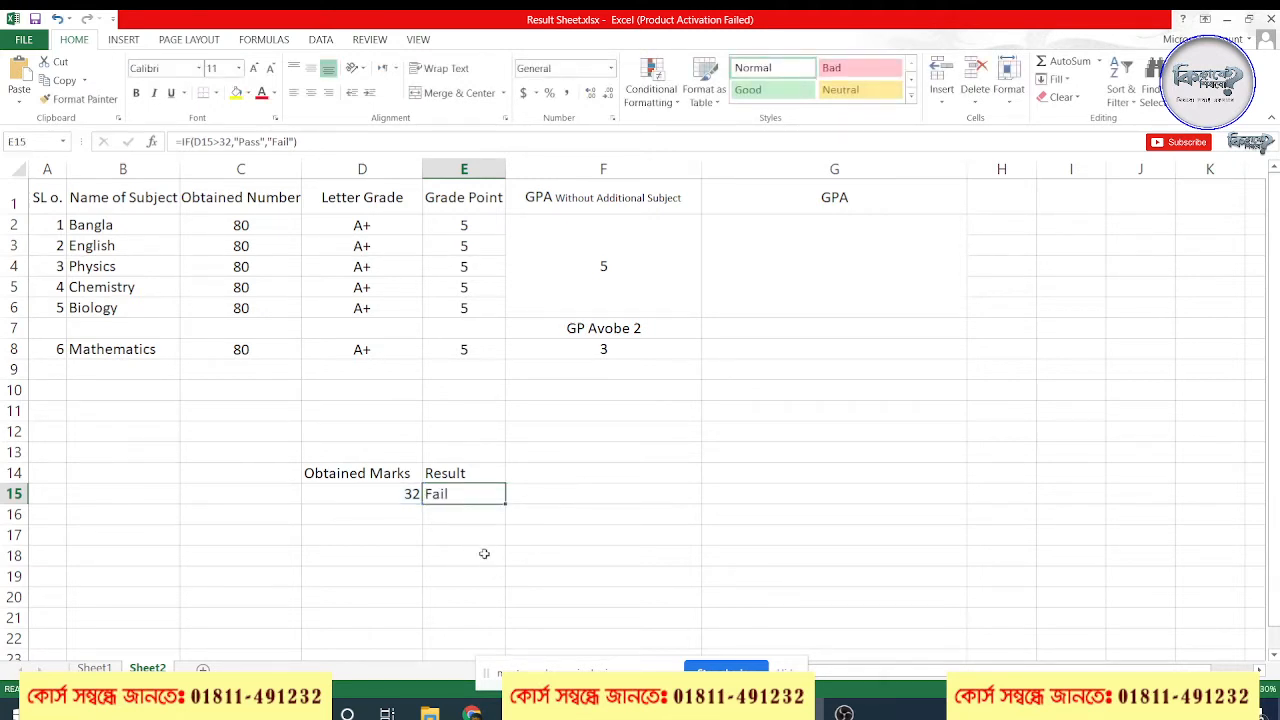
Clear all the Letter Grade and Grade Point formulas in the range D2:E8
{"action": "left_click", "coordinate": [370, 225]}
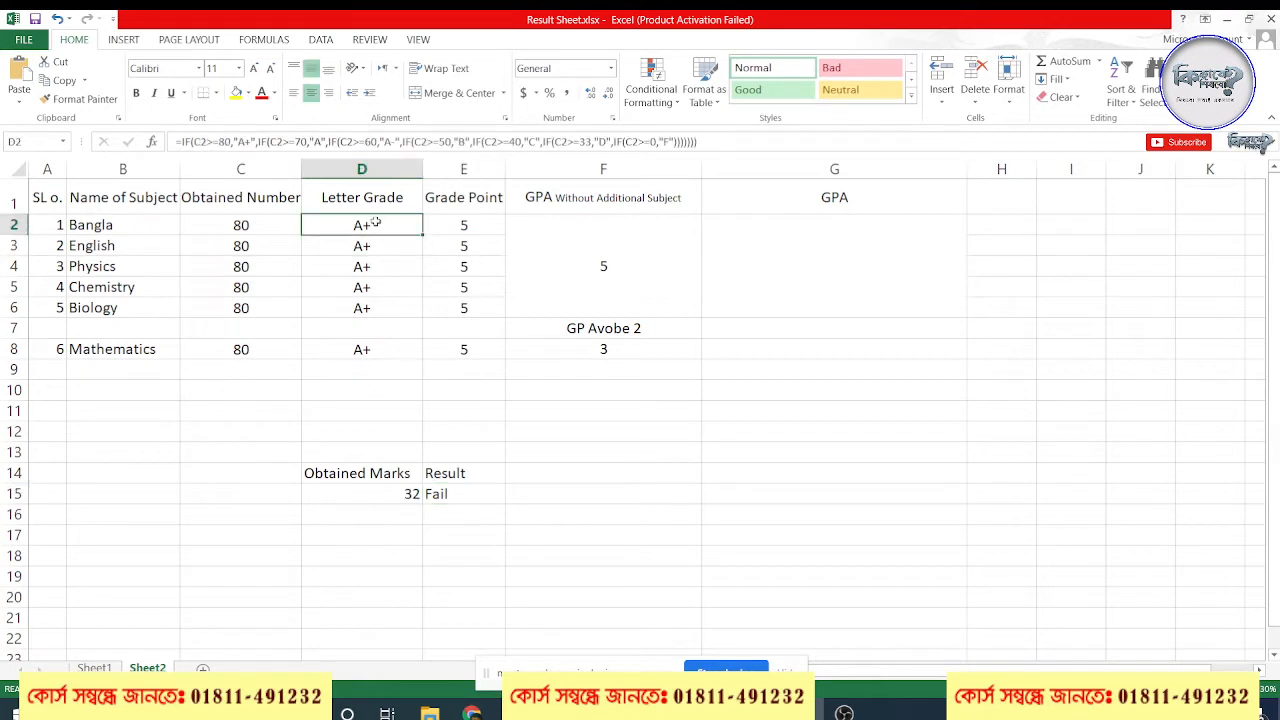
{"action": "left_click", "coordinate": [663, 136]}
{"action": "left_click_drag", "start_coordinate": [663, 130], "coordinate": [275, 140]}
{"action": "left_click_drag", "start_coordinate": [214, 143], "coordinate": [174, 143]}
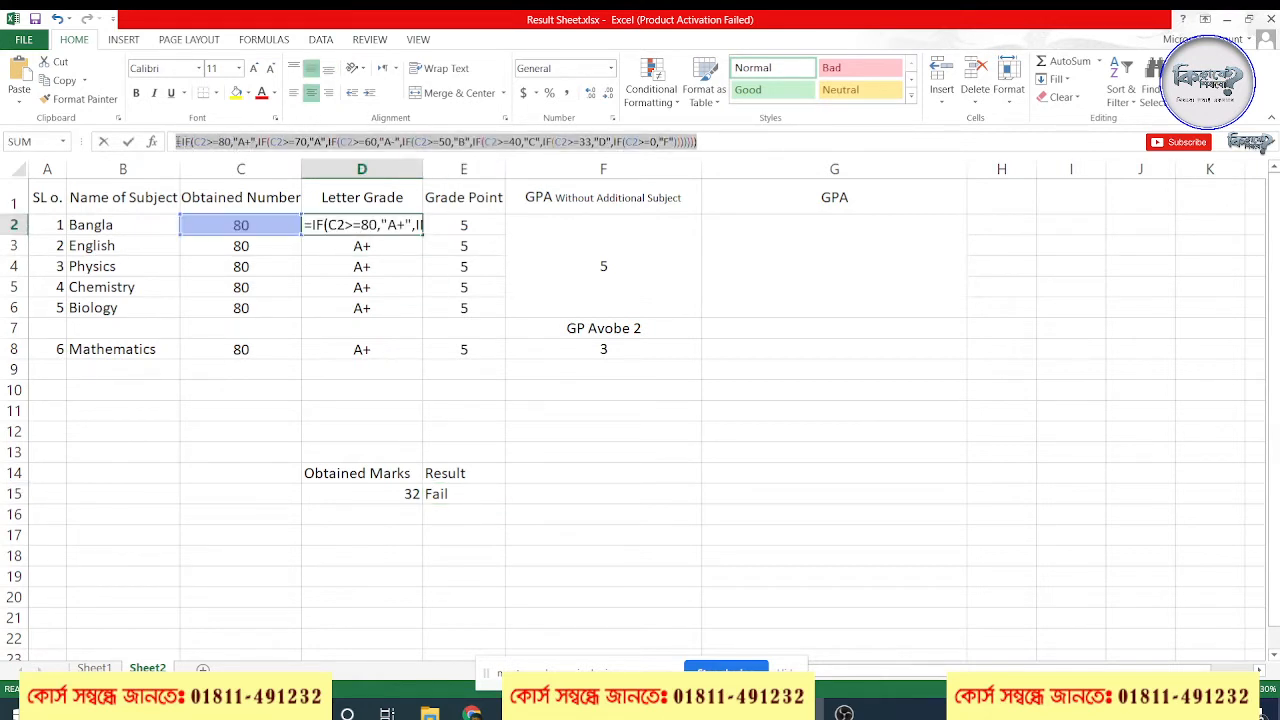
{"action": "key", "text": "BackSpace"}
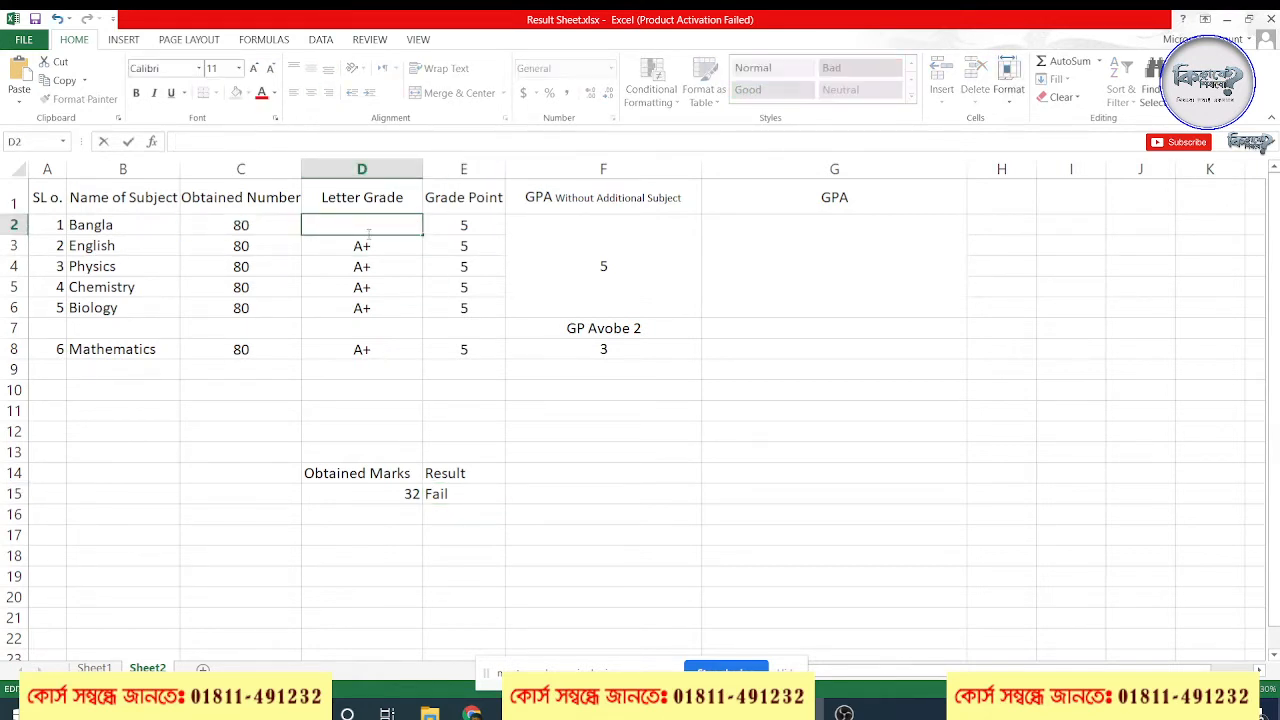
{"action": "left_click", "coordinate": [460, 288]}
{"action": "left_click_drag", "start_coordinate": [357, 232], "coordinate": [461, 348]}
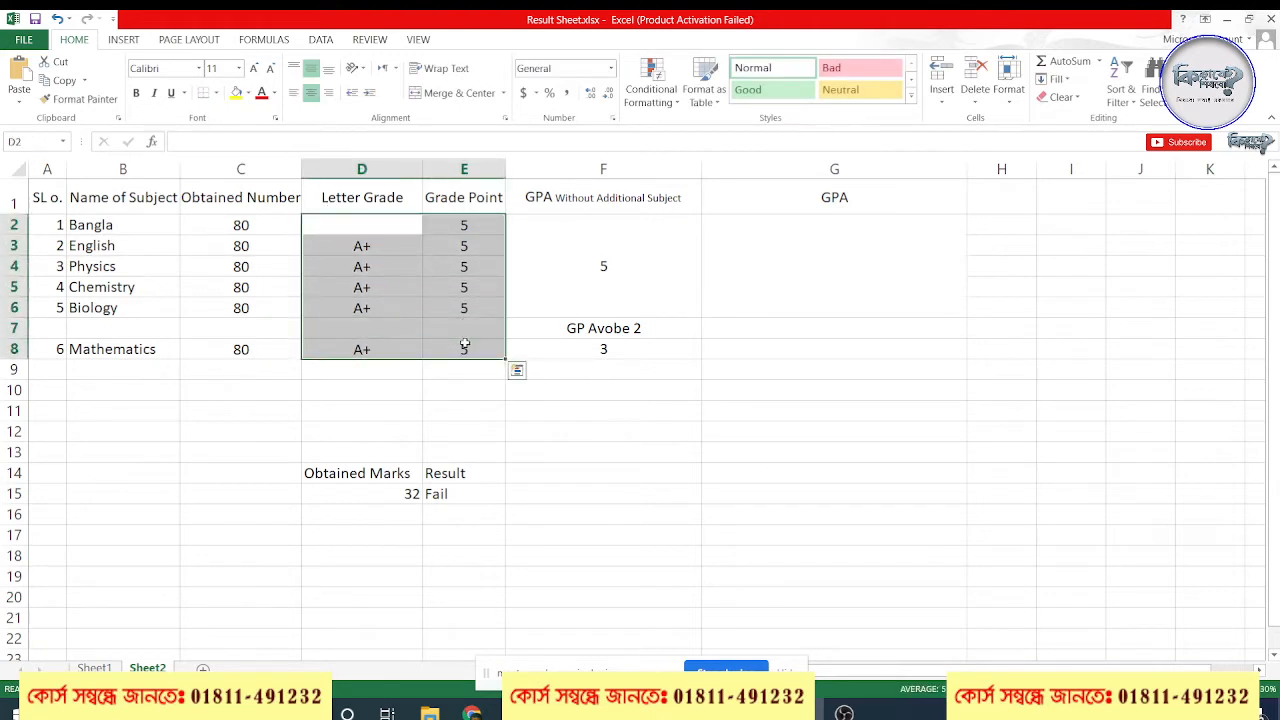
{"action": "key", "text": "Delete"}
{"action": "left_click", "coordinate": [486, 370]}
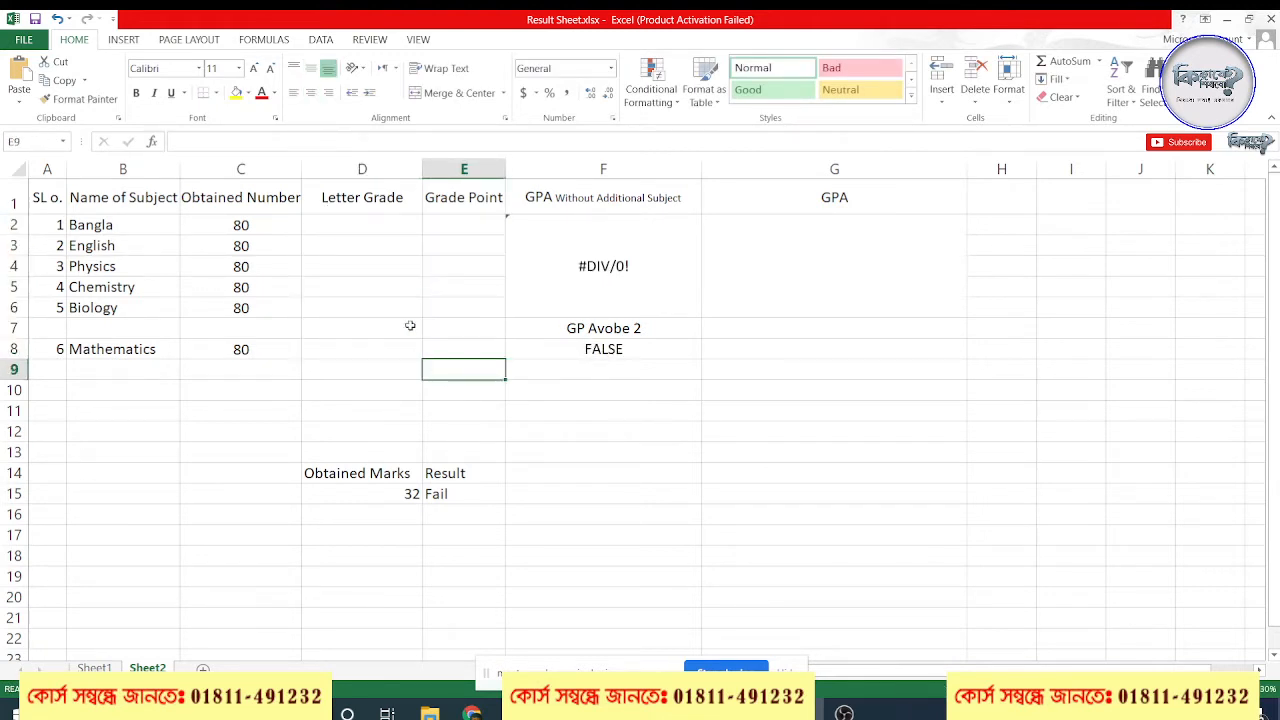
Widen the Letter Grade column D to about two and a half times its width
{"action": "left_click", "coordinate": [346, 225]}
{"action": "left_click_drag", "start_coordinate": [422, 170], "coordinate": [599, 180]}
{"action": "left_click", "coordinate": [466, 242]}
Start an IF formula in D2 with the logical test C2>=80
{"action": "left_click", "coordinate": [386, 224]}
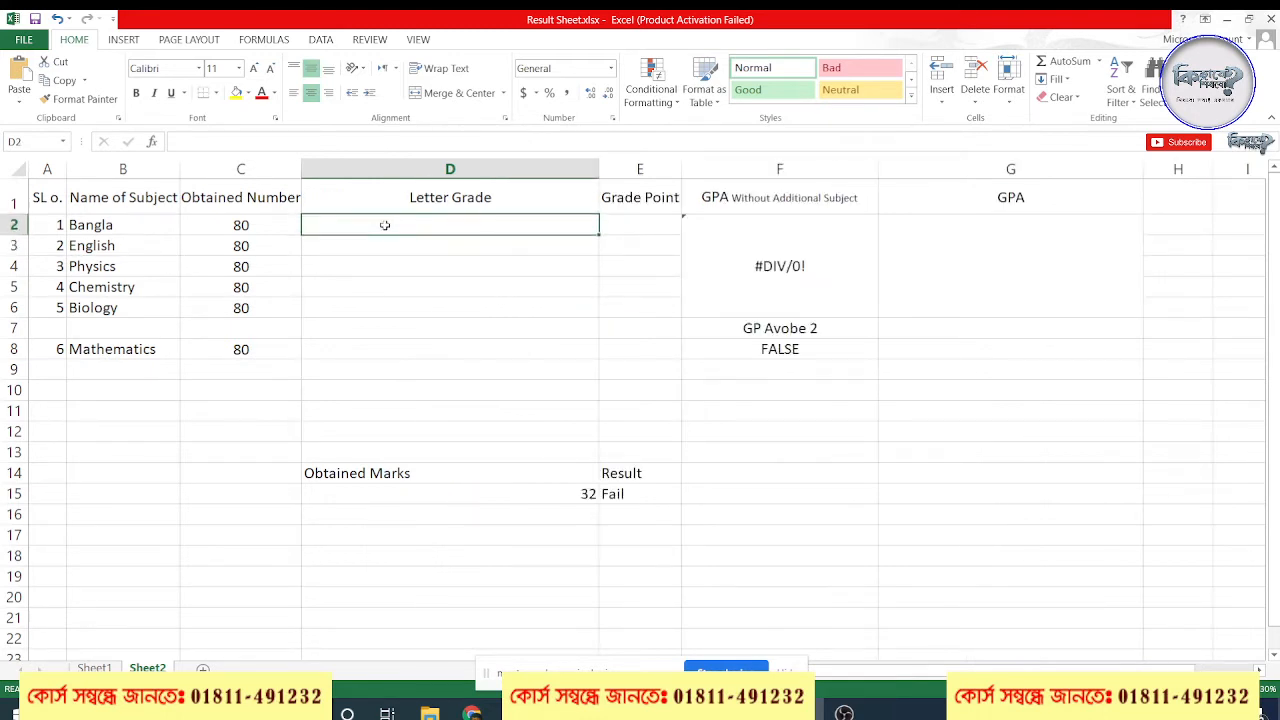
{"action": "type", "text": "="}
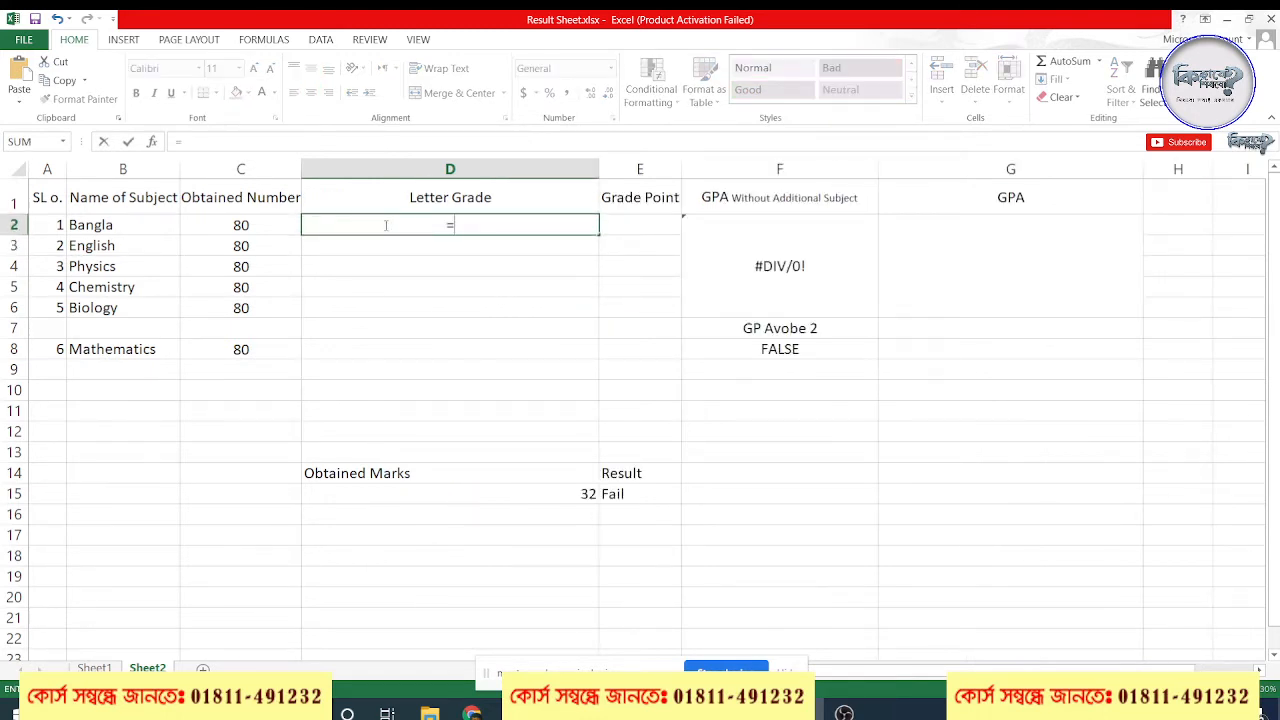
{"action": "type", "text": "IF("}
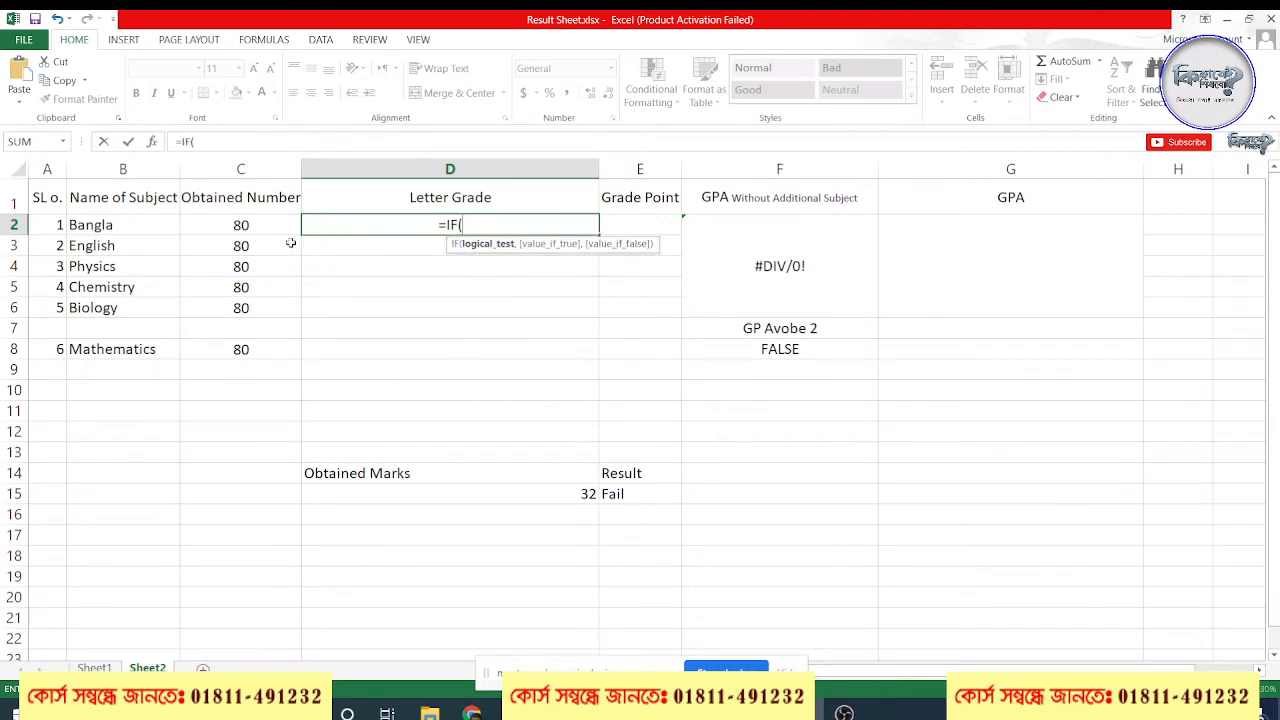
{"action": "left_click", "coordinate": [255, 226]}
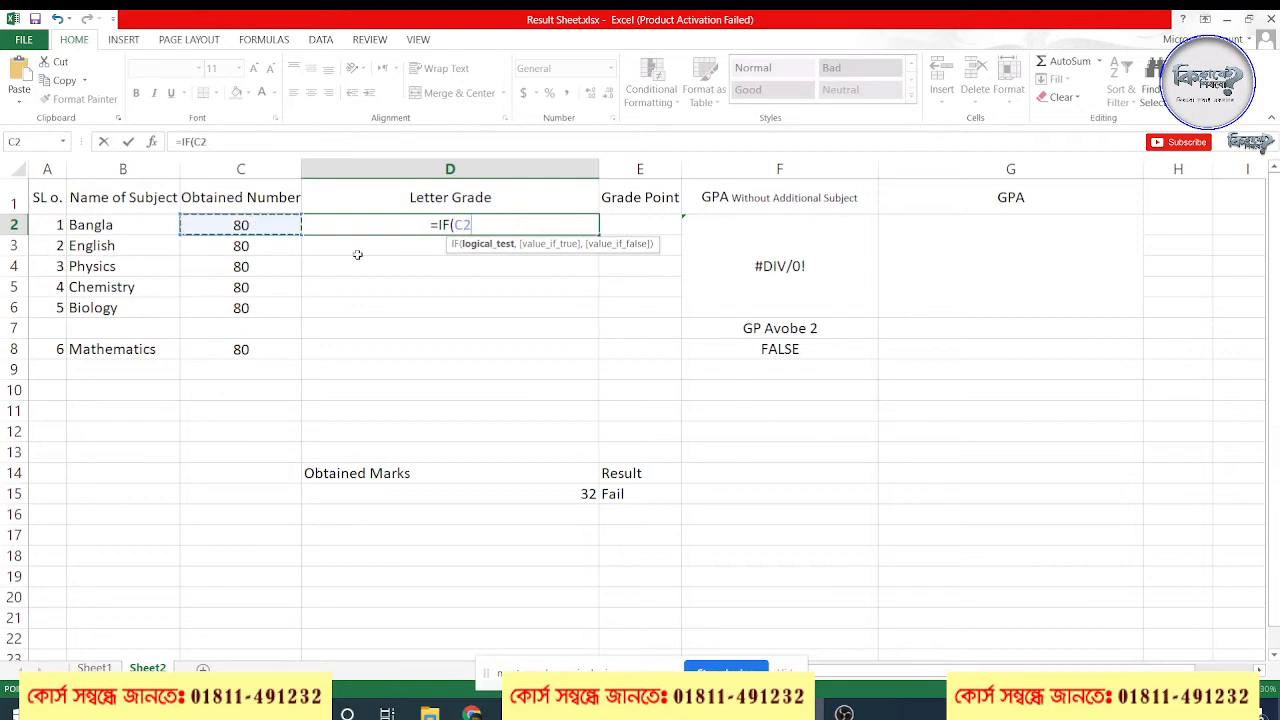
{"action": "type", "text": "="}
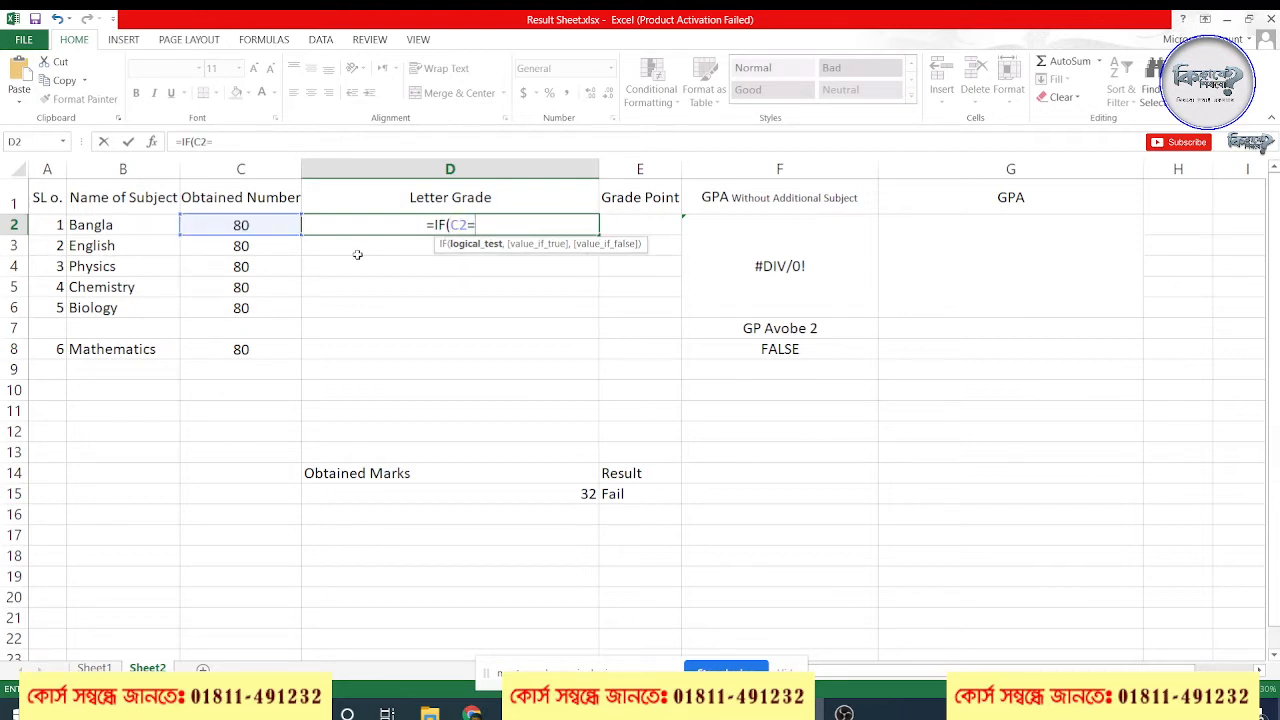
{"action": "key", "text": "BackSpace"}
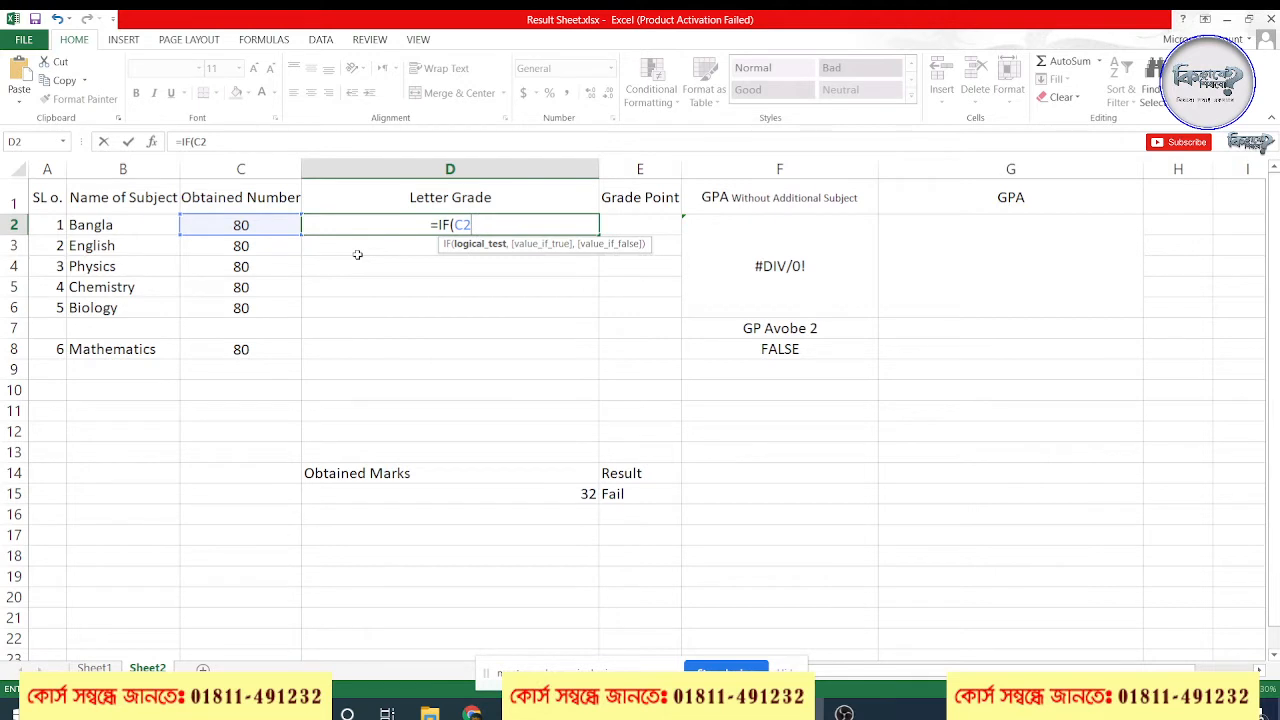
{"action": "type", "text": "<"}
{"action": "key", "text": "BackSpace"}
{"action": "type", "text": ">="}
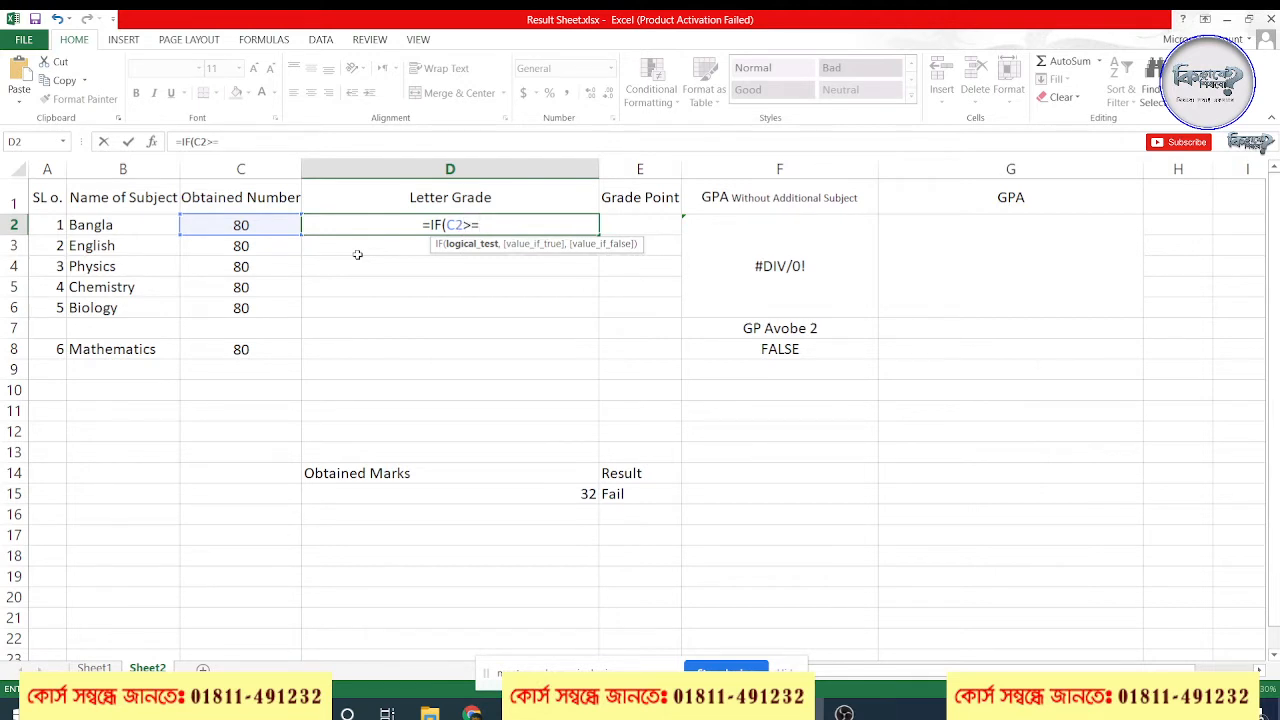
{"action": "type", "text": "80"}
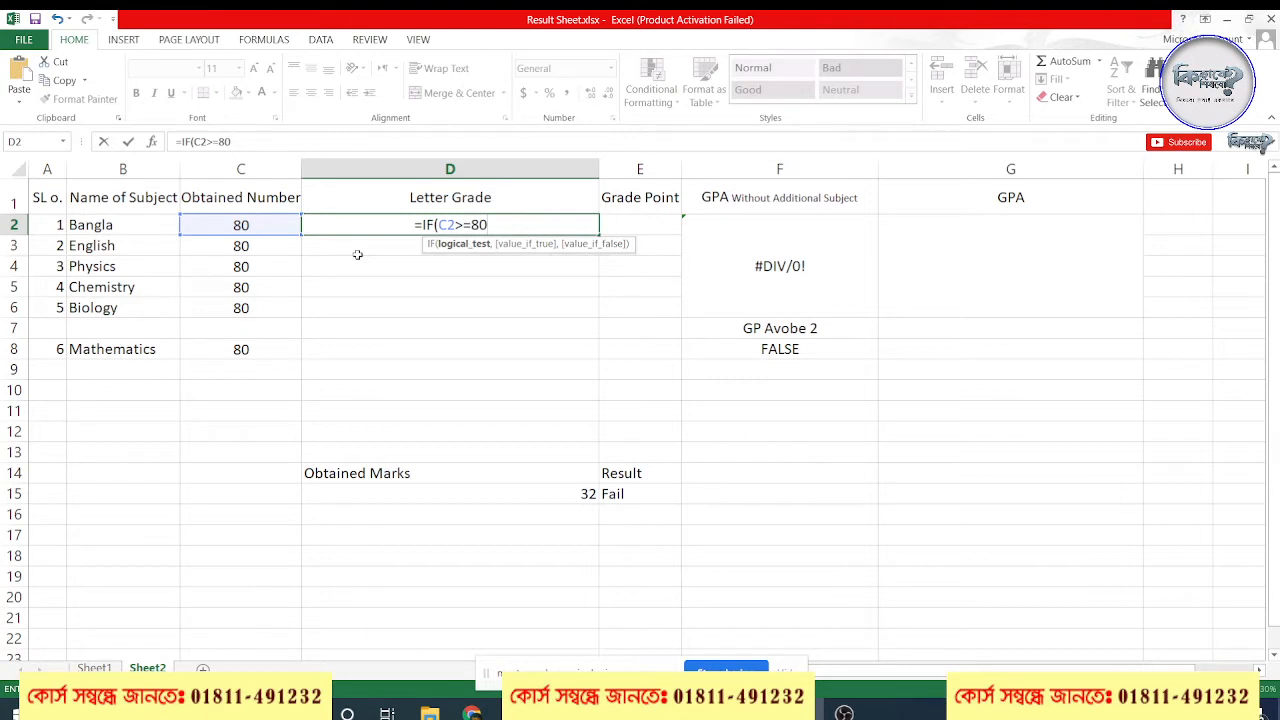
{"action": "type", "text": ","}
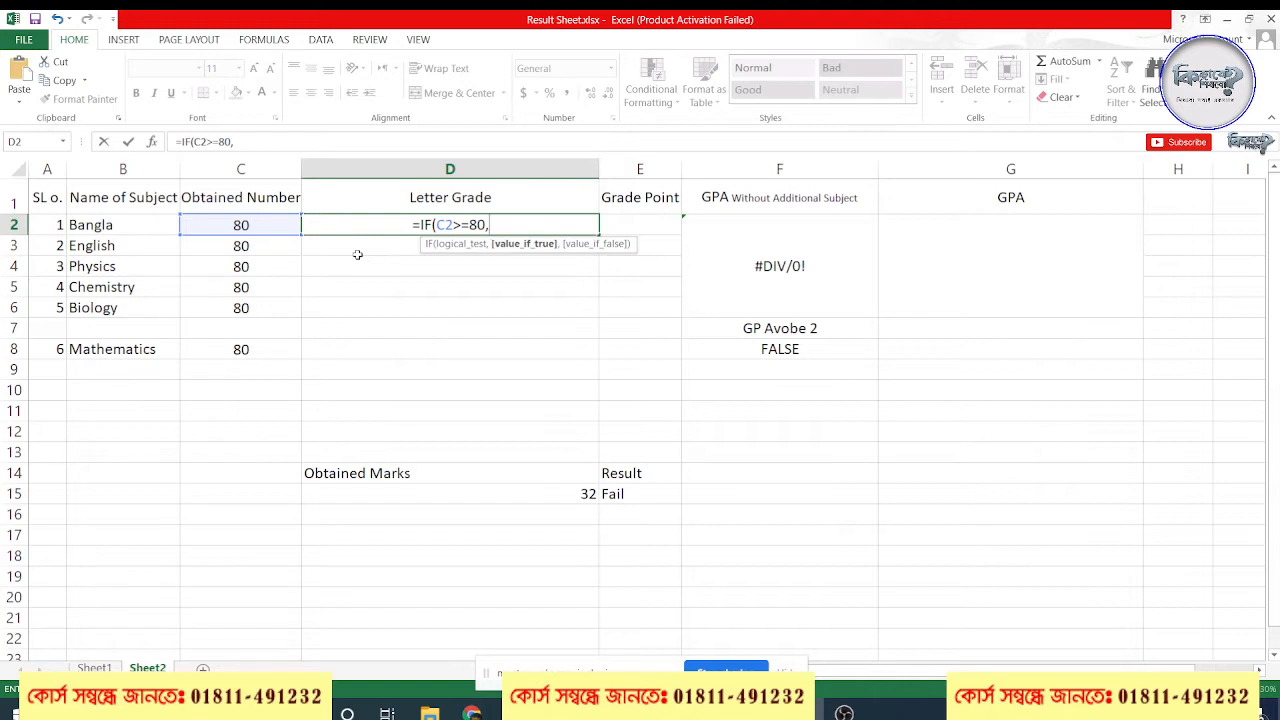
Add "A+" as the value-if-true argument in the D2 formula and begin its value-if-false argument
{"action": "type", "text": "\""}
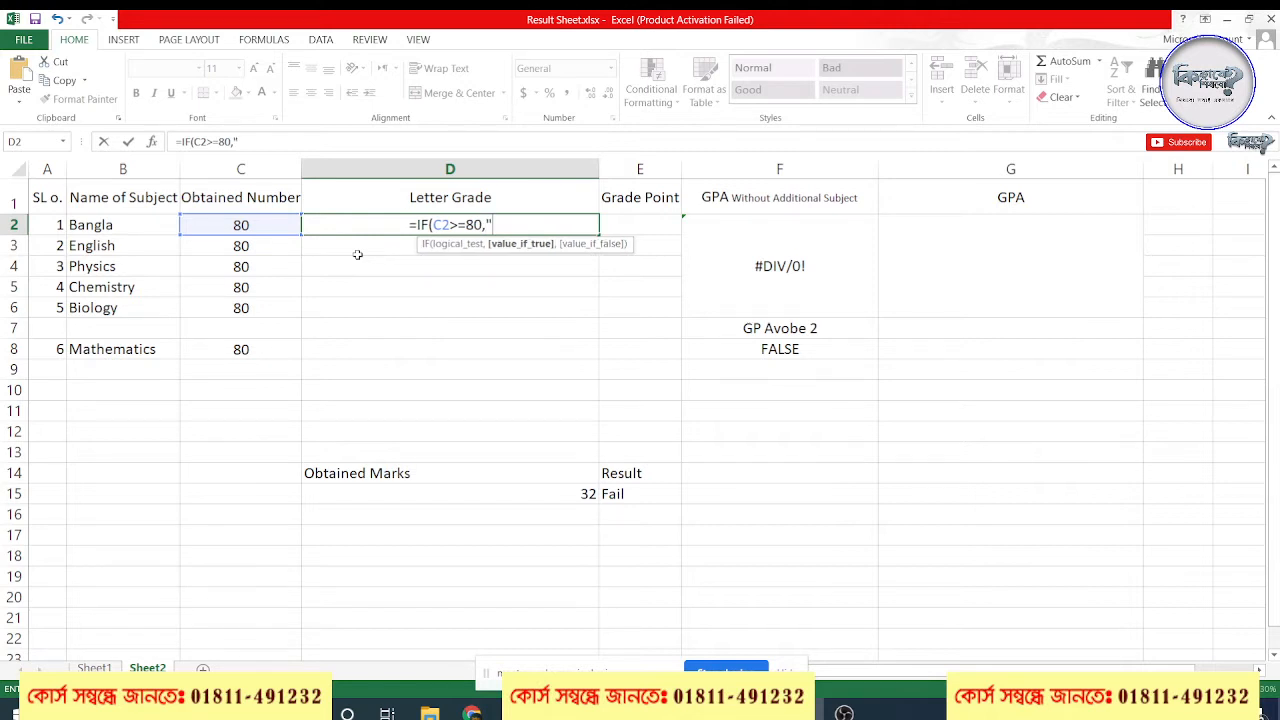
{"action": "type", "text": "A+\""}
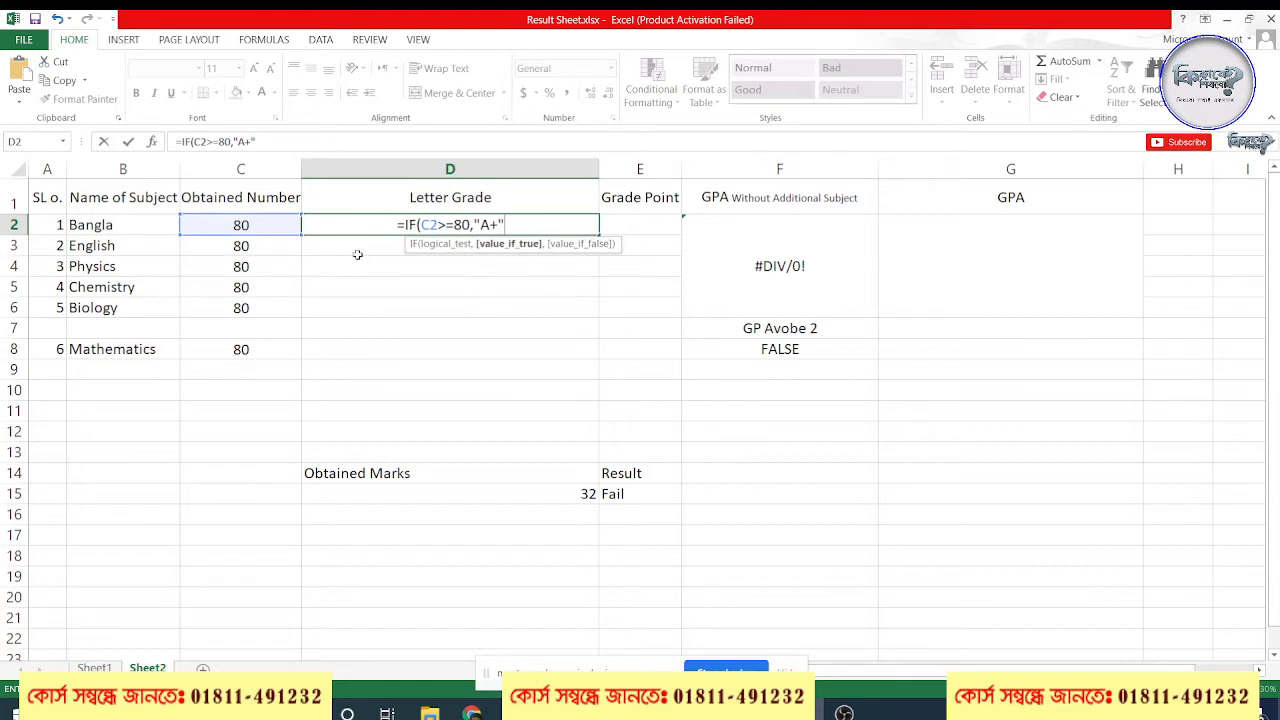
{"action": "type", "text": ","}
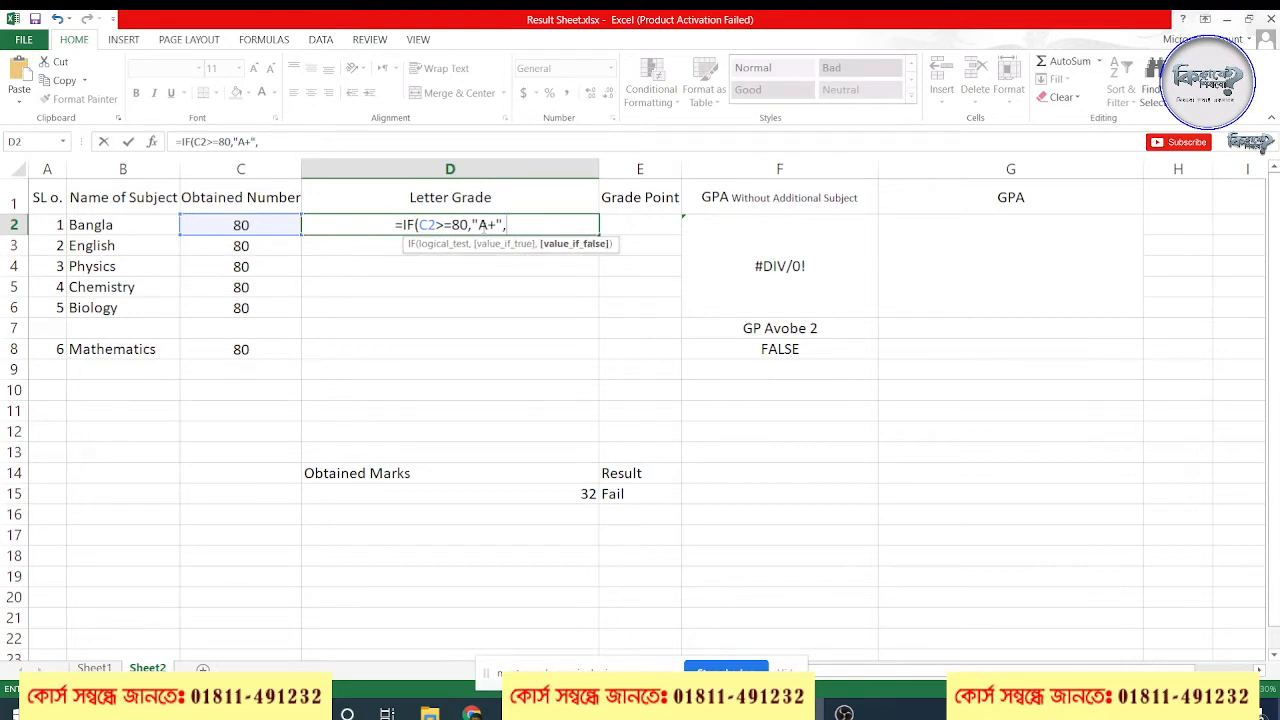
Copy the IF(C2>=80,"A+", segment, append it to the D2 formula and change the copy to C2>=70 with "A"
{"action": "left_click_drag", "start_coordinate": [507, 224], "coordinate": [403, 224]}
{"action": "key", "text": "ctrl+c"}
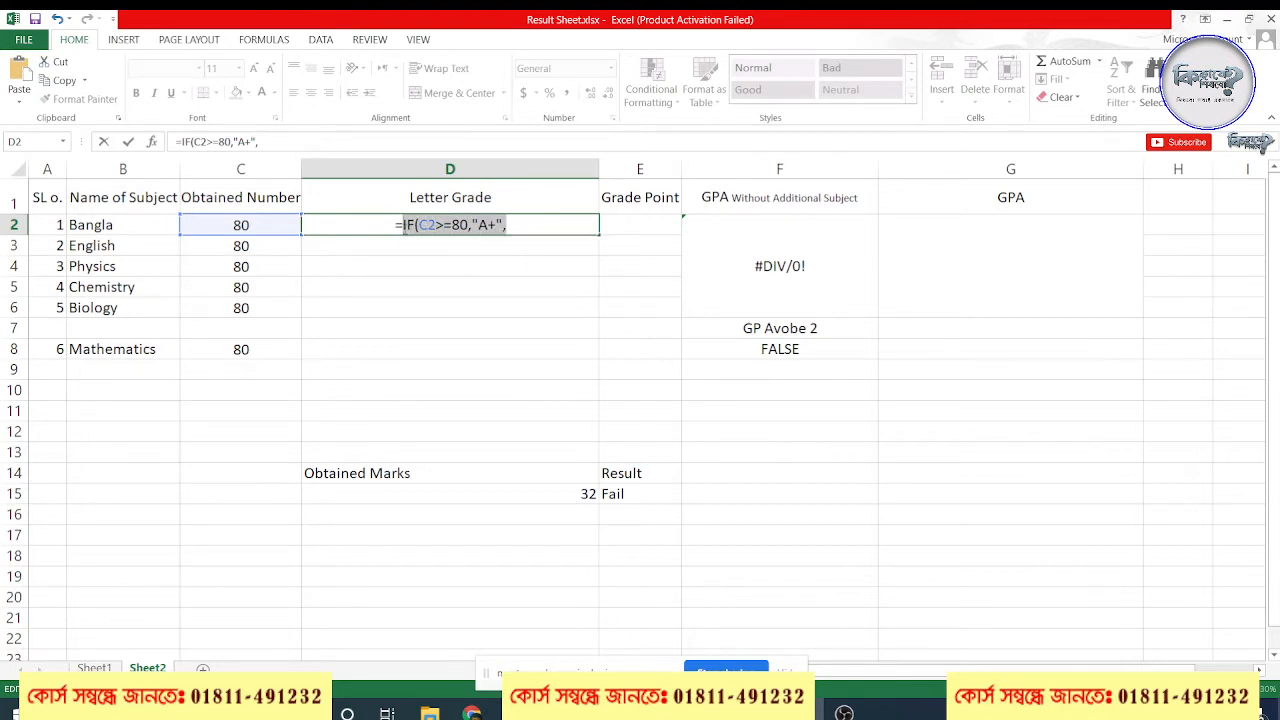
{"action": "left_click", "coordinate": [533, 224]}
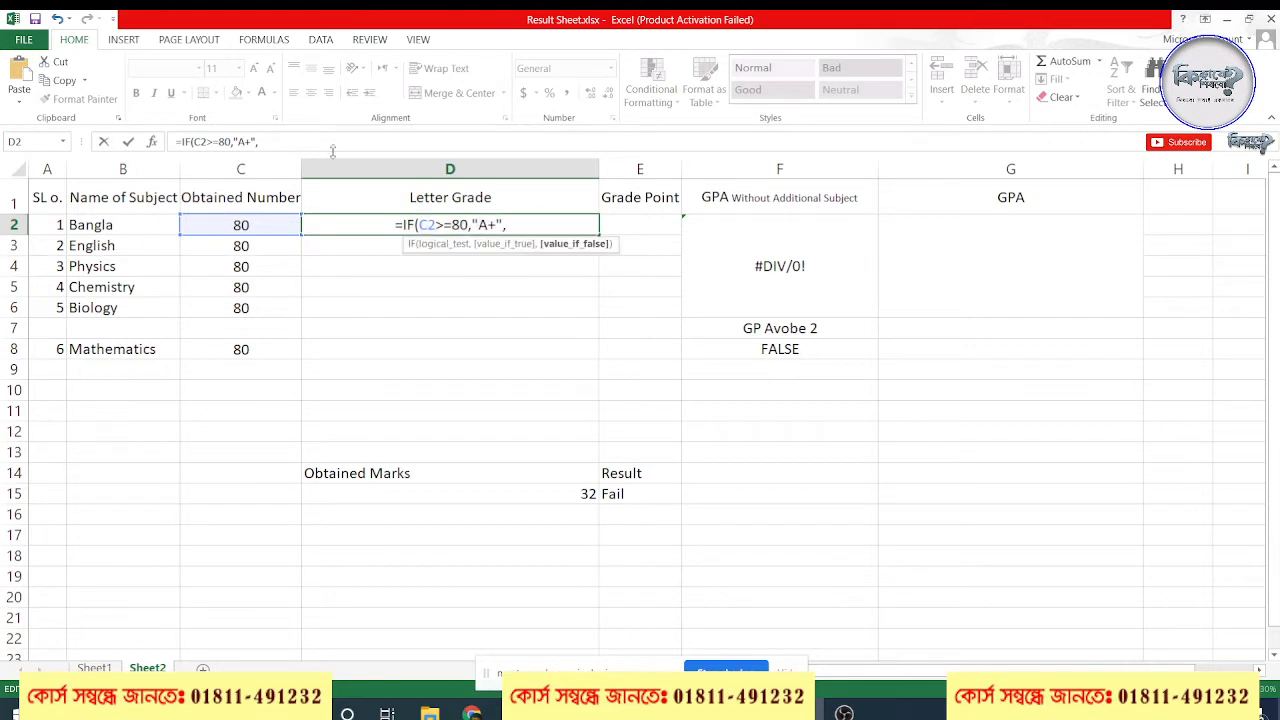
{"action": "left_click", "coordinate": [330, 146]}
{"action": "key", "text": "ctrl+v"}
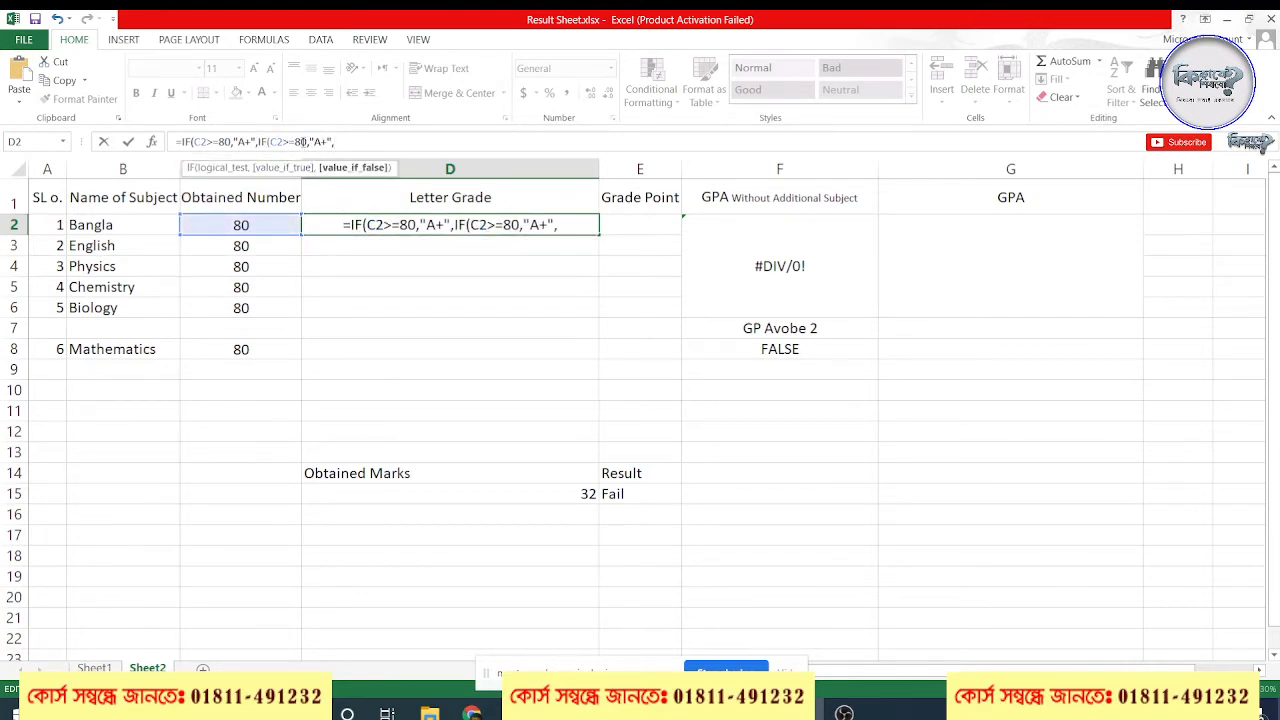
{"action": "left_click_drag", "start_coordinate": [302, 142], "coordinate": [297, 140]}
{"action": "type", "text": "7"}
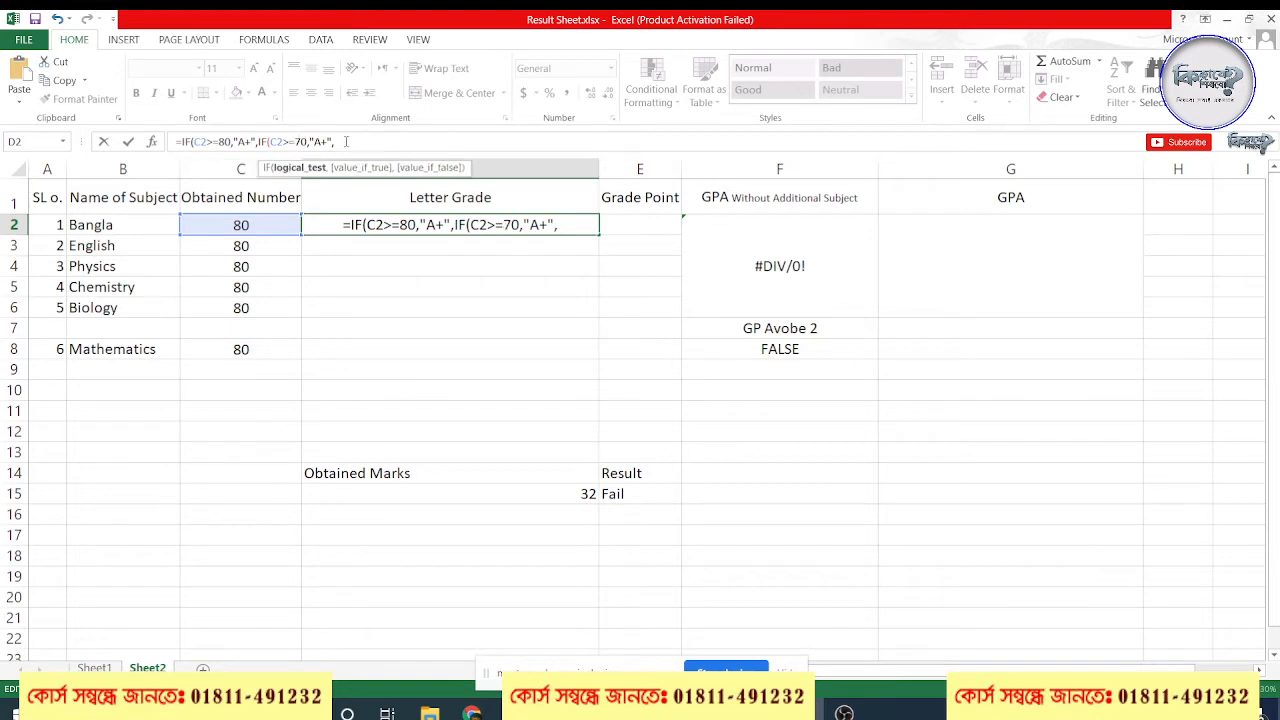
{"action": "left_click_drag", "start_coordinate": [318, 142], "coordinate": [323, 142]}
{"action": "key", "text": "BackSpace"}
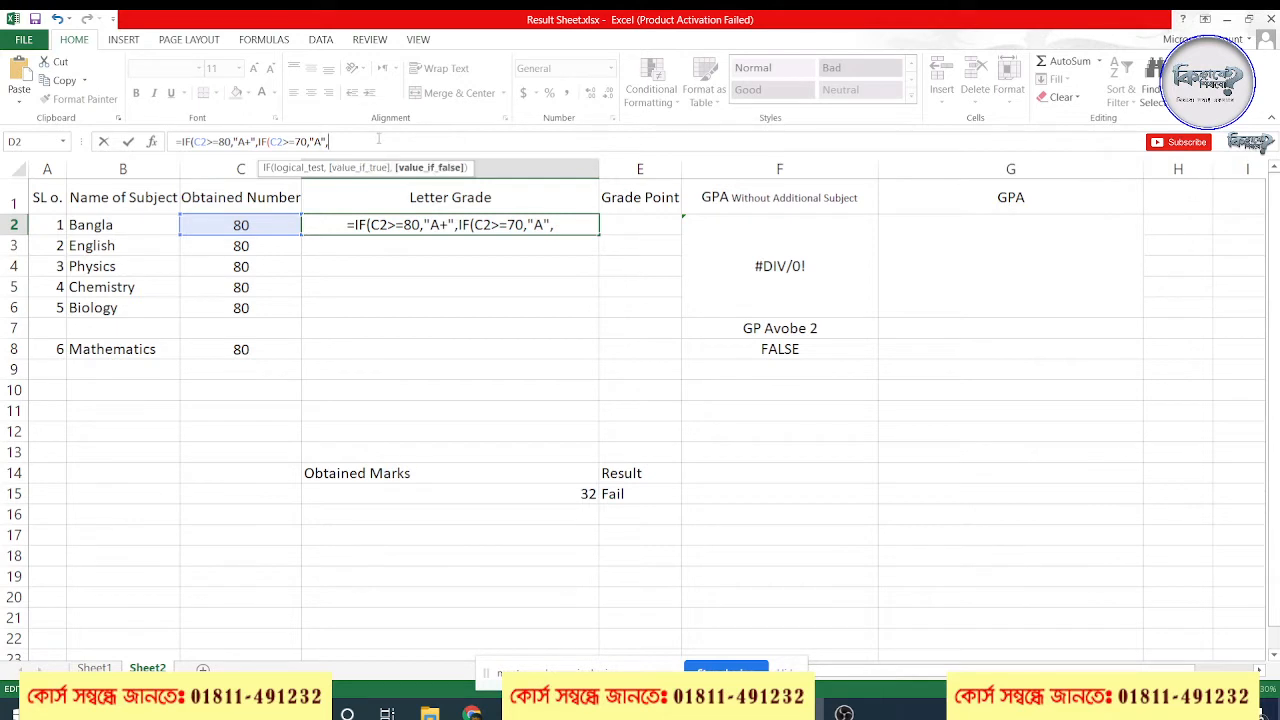
Append another copied IF segment to the D2 formula and change it to C2>=60 with "A-"
{"action": "key", "text": "ctrl+v"}
{"action": "left_click_drag", "start_coordinate": [371, 141], "coordinate": [392, 141]}
{"action": "type", "text": "60,\"A-"}
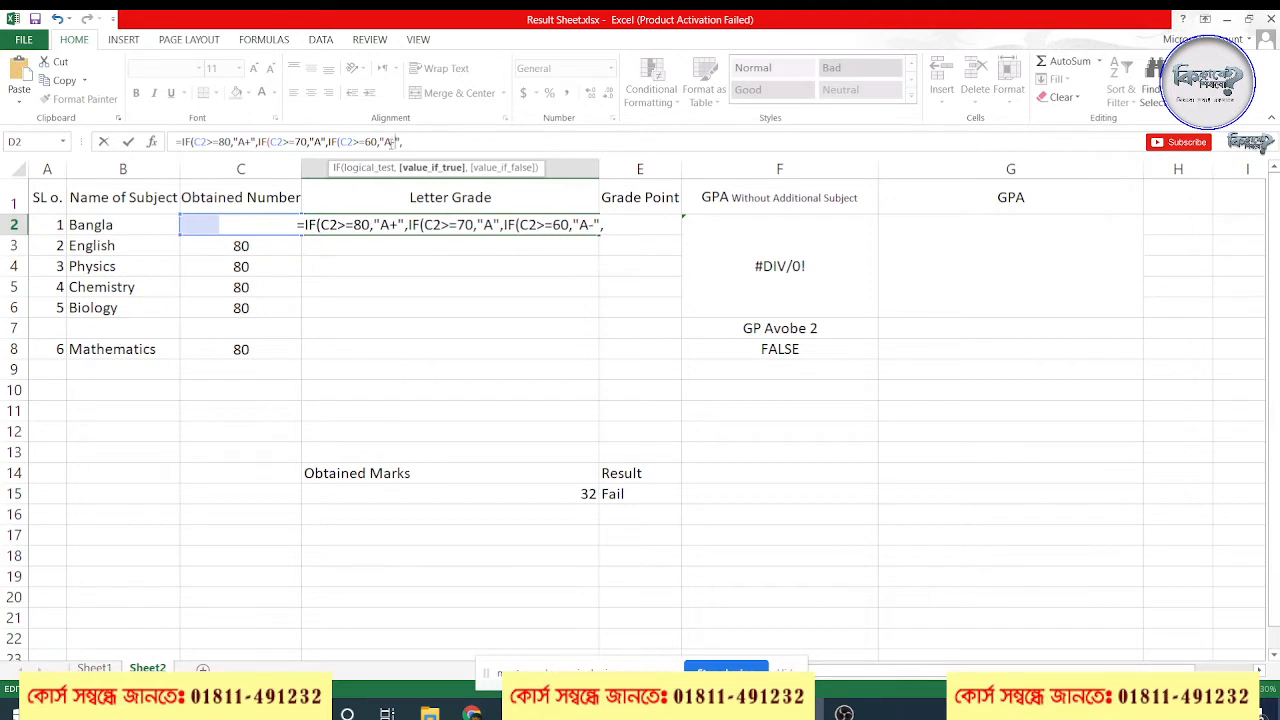
Append a fourth IF condition to the D2 formula by pasting the copied segment and changing it to C2>=50 with "B"
{"action": "left_click", "coordinate": [436, 146]}
{"action": "key", "text": "ctrl+v"}
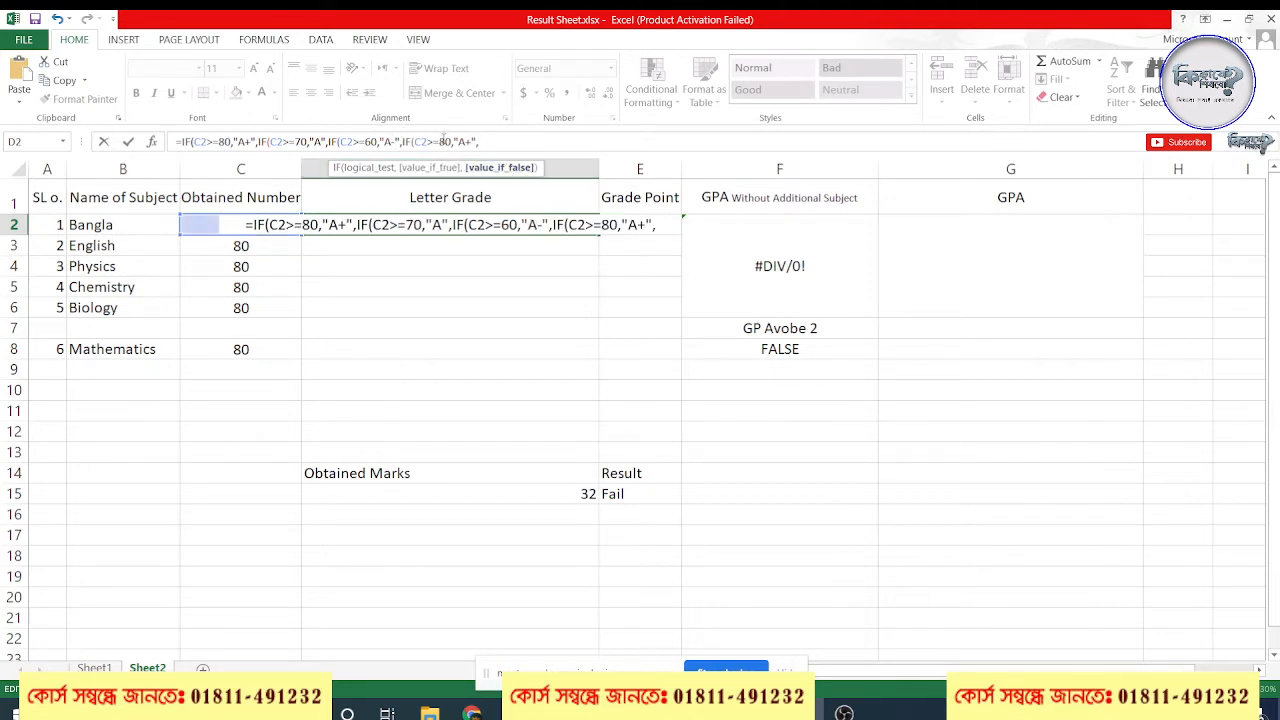
{"action": "left_click", "coordinate": [443, 141]}
{"action": "key", "text": "BackSpace"}
{"action": "type", "text": "5"}
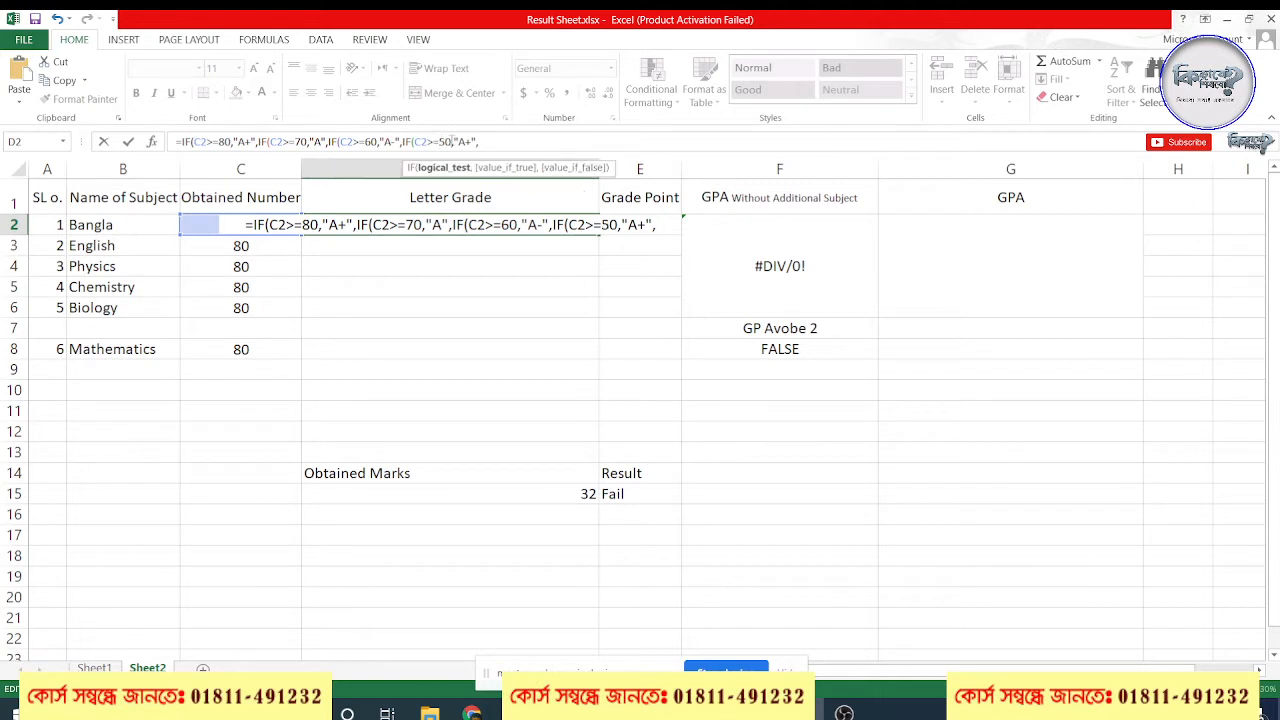
{"action": "left_click_drag", "start_coordinate": [457, 141], "coordinate": [469, 141]}
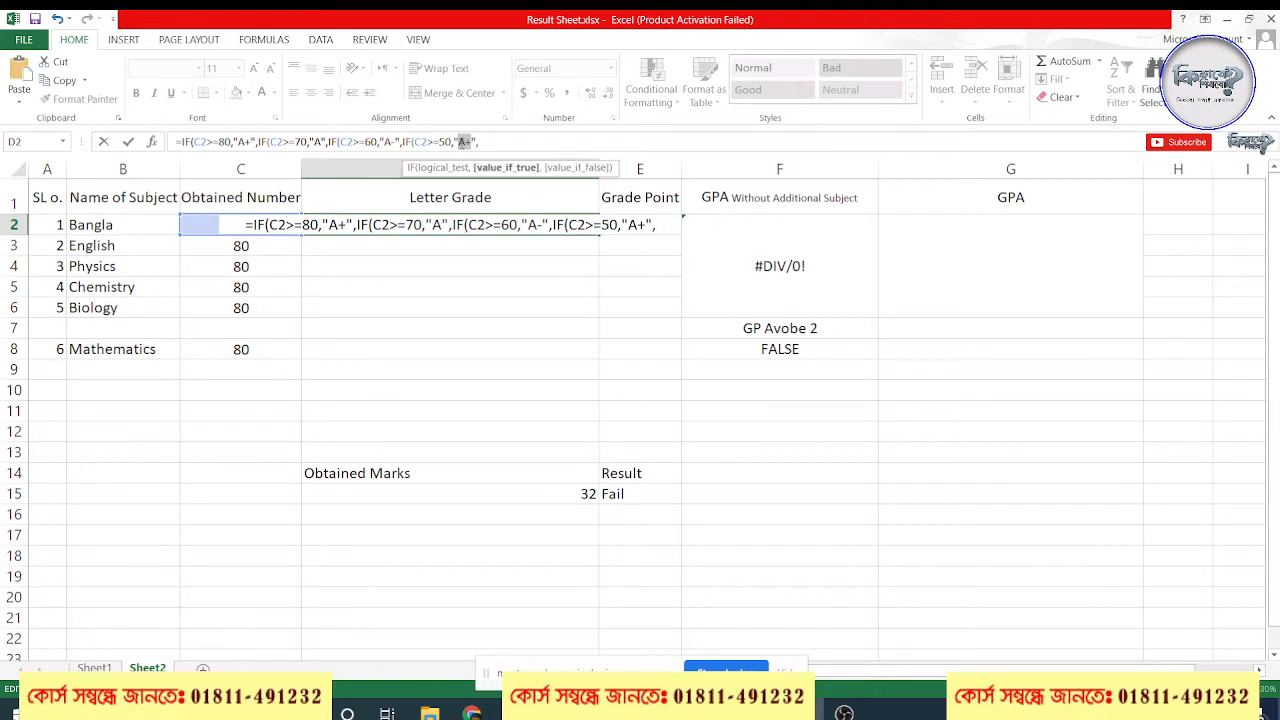
{"action": "type", "text": "B"}
Append a fifth IF condition to the D2 formula by pasting the copied segment and changing it to C2>=40 with "C"
{"action": "left_click", "coordinate": [536, 142]}
{"action": "key", "text": "ctrl+v"}
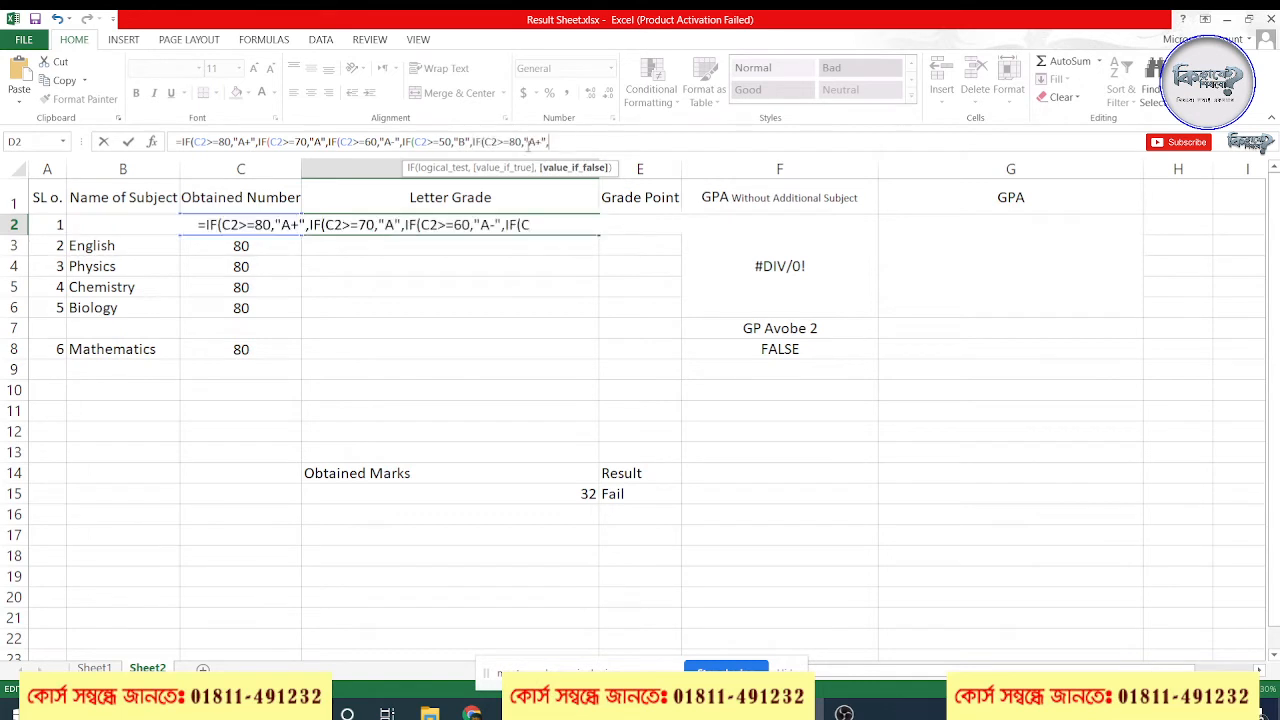
{"action": "double_click", "coordinate": [512, 141]}
{"action": "type", "text": "40"}
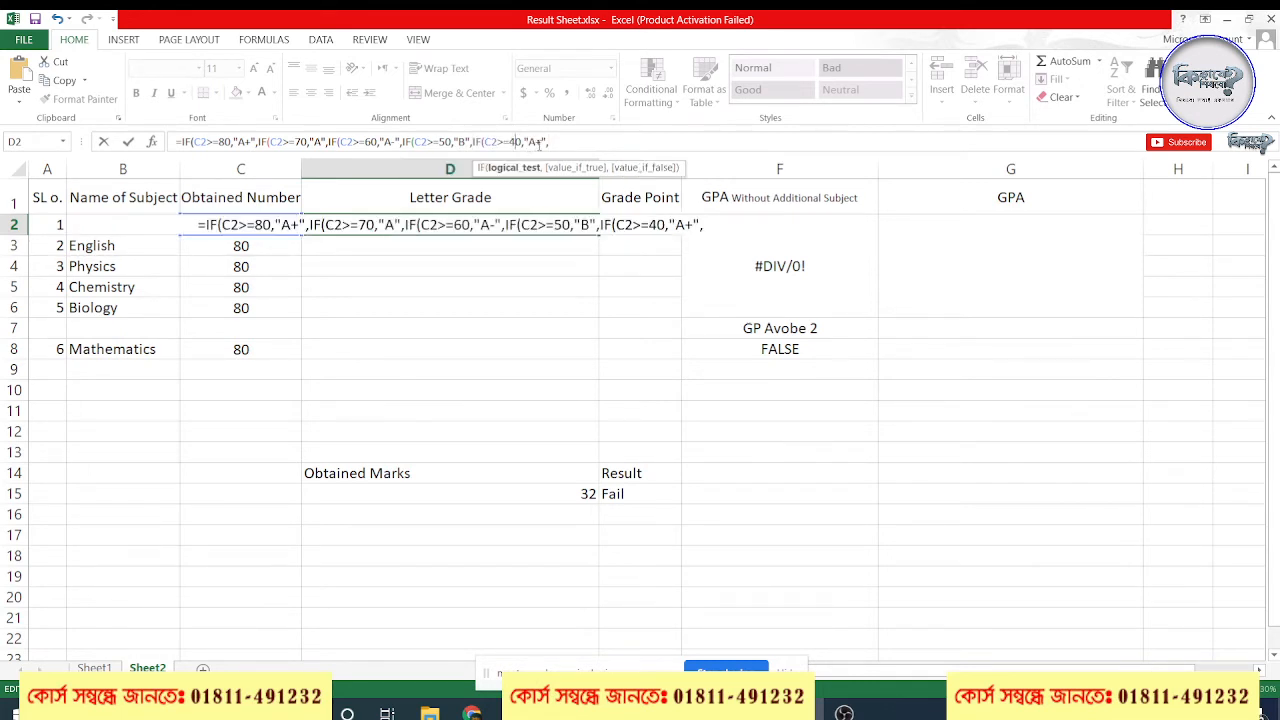
{"action": "double_click", "coordinate": [534, 142]}
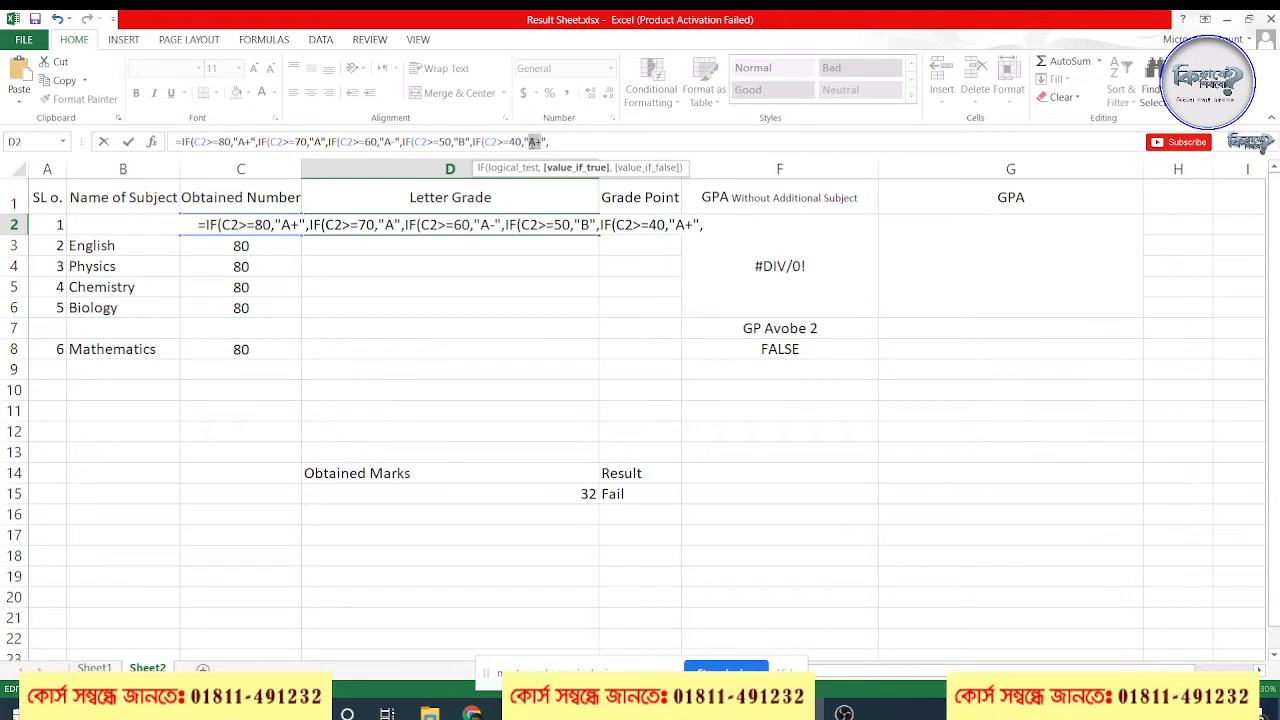
{"action": "type", "text": "C"}
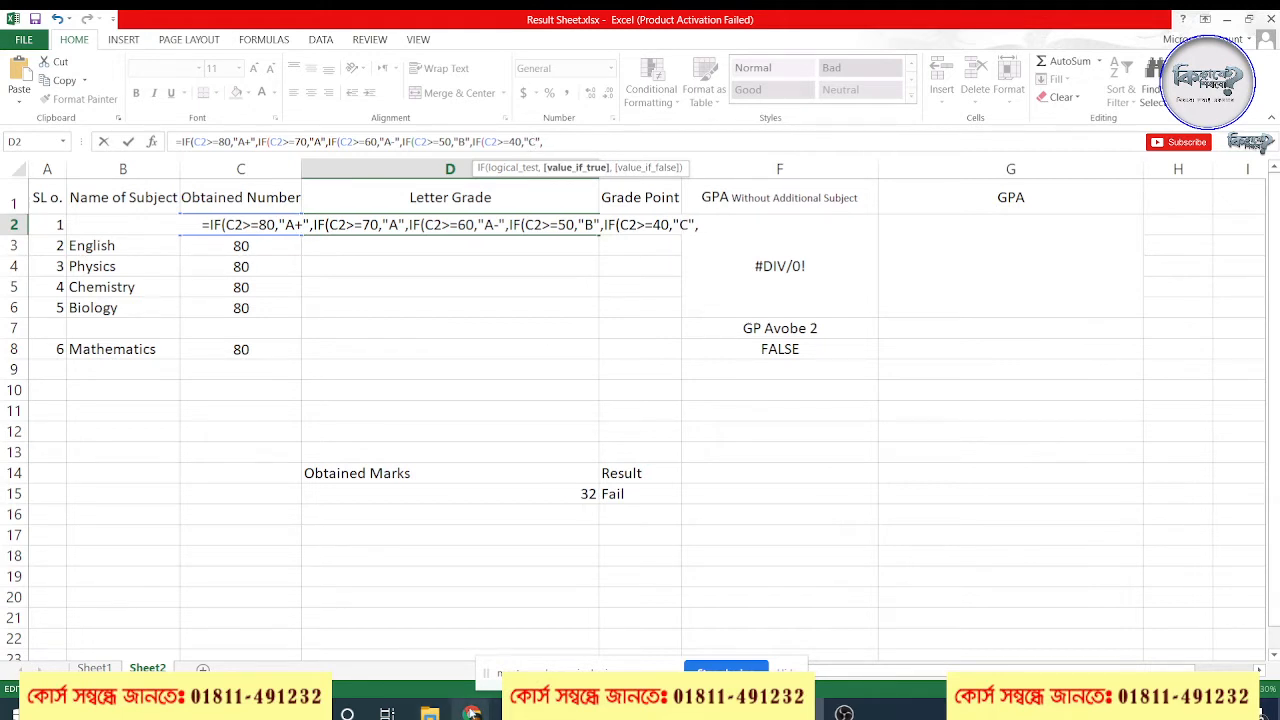
Switch to the Google Meet call, admit the participant waiting to join, and return to the Excel result sheet
{"action": "mouse_move", "coordinate": [472, 712]}
{"action": "left_click", "coordinate": [430, 665]}
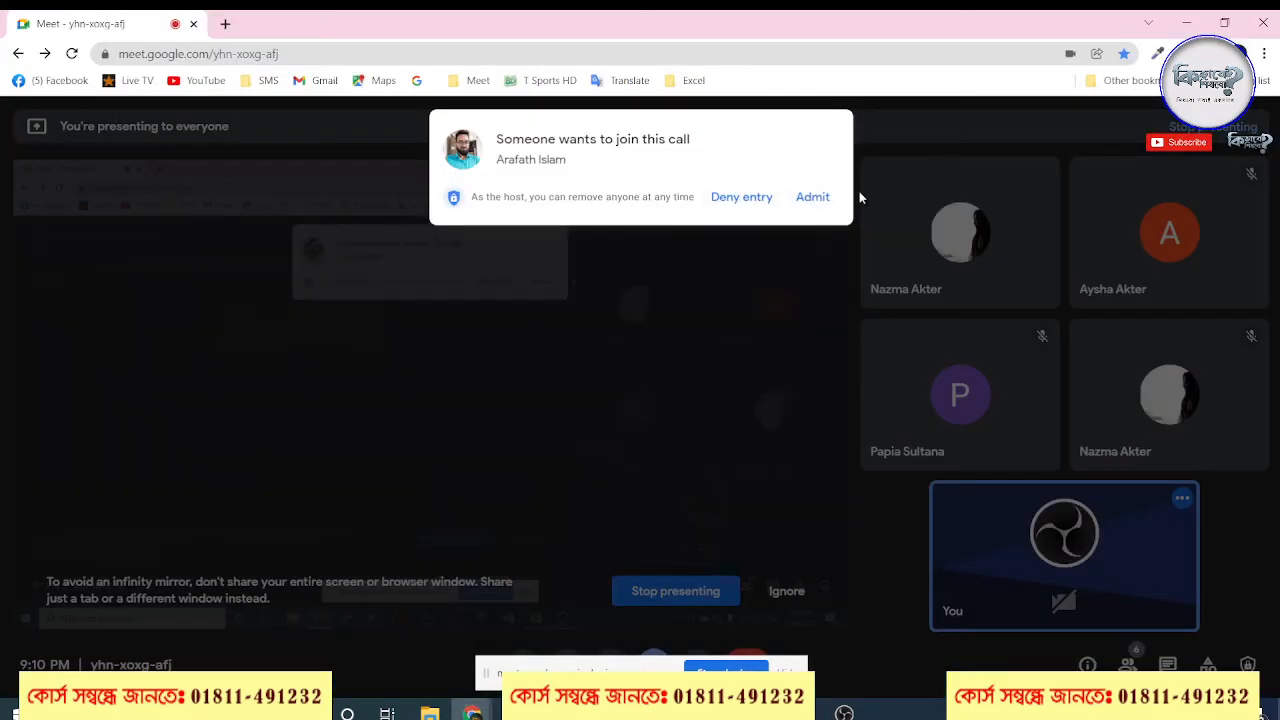
{"action": "left_click", "coordinate": [821, 198]}
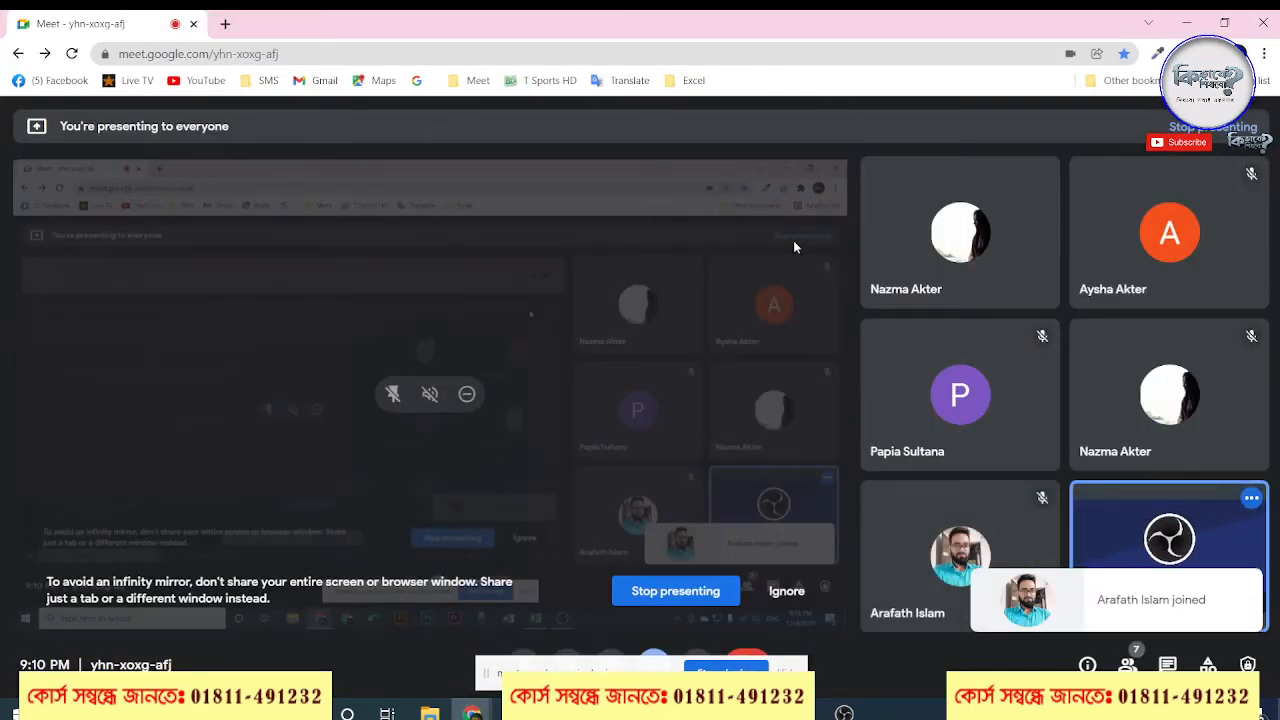
{"action": "left_click", "coordinate": [1186, 23]}
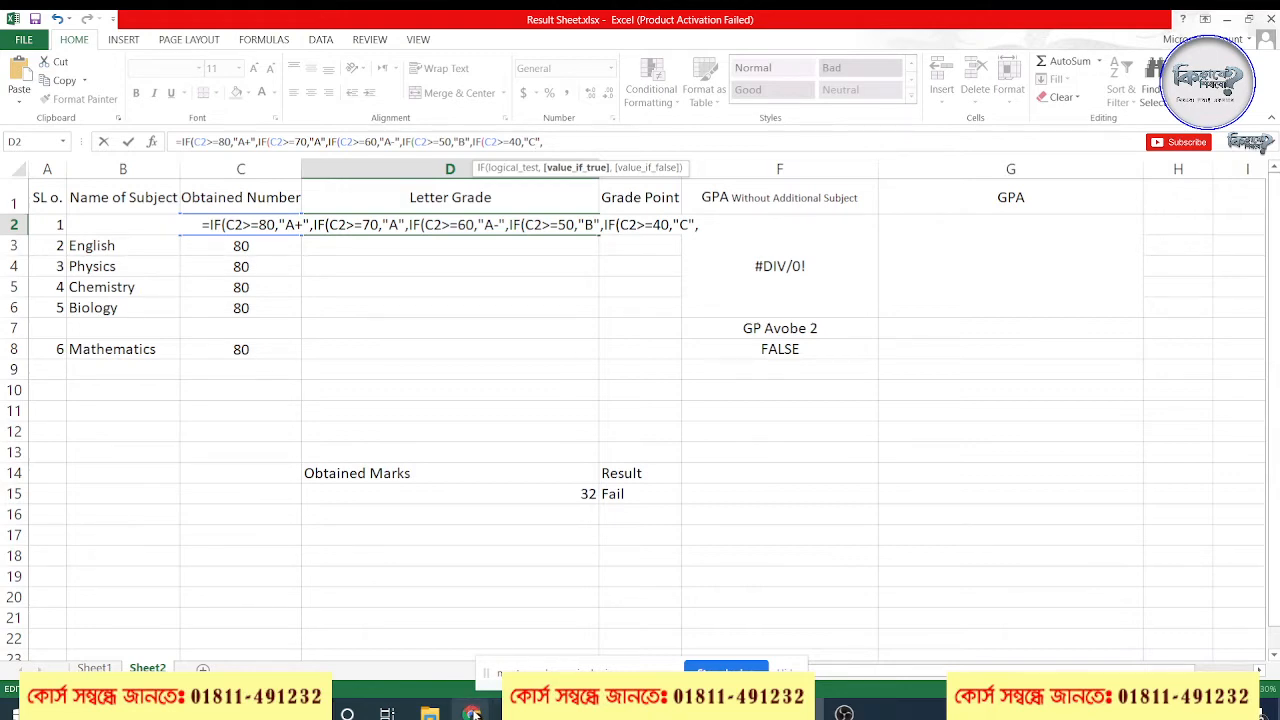
Switch to the Google Meet call to check on the participants and return to the D2 formula in Excel
{"action": "mouse_move", "coordinate": [472, 712]}
{"action": "left_click", "coordinate": [450, 652]}
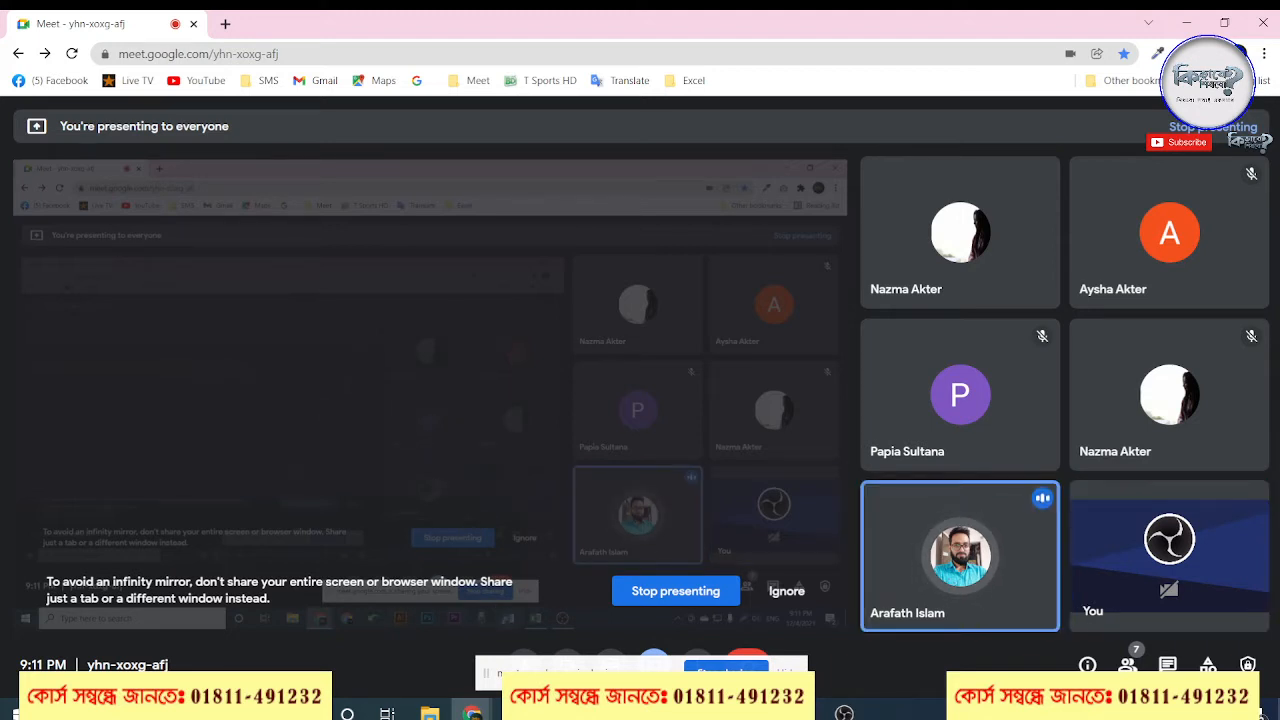
{"action": "mouse_move", "coordinate": [803, 713]}
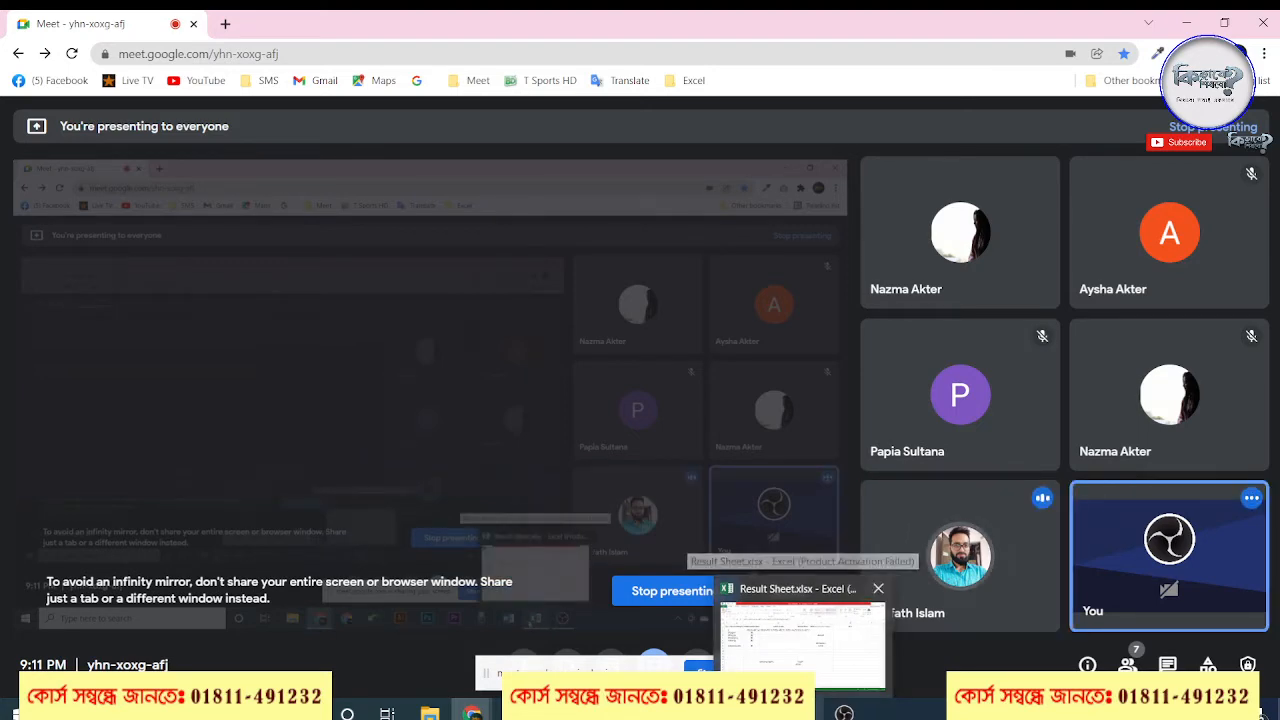
{"action": "mouse_move", "coordinate": [803, 682]}
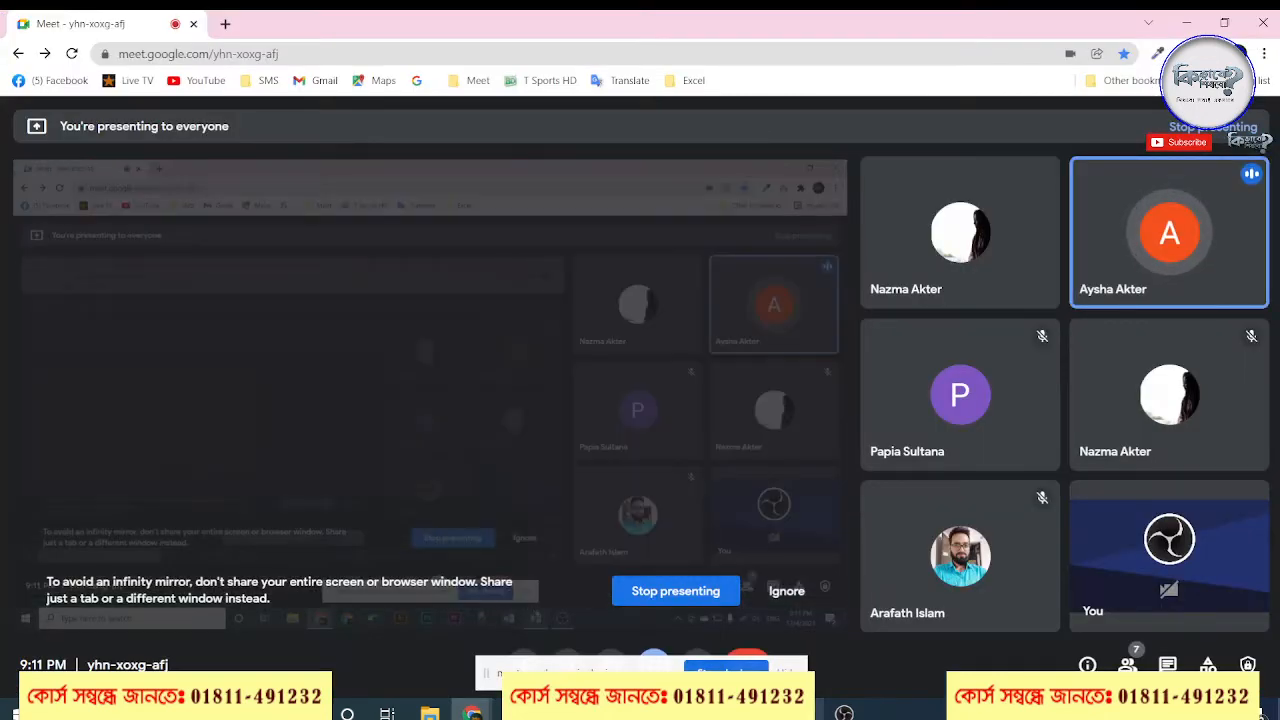
{"action": "left_click", "coordinate": [810, 706]}
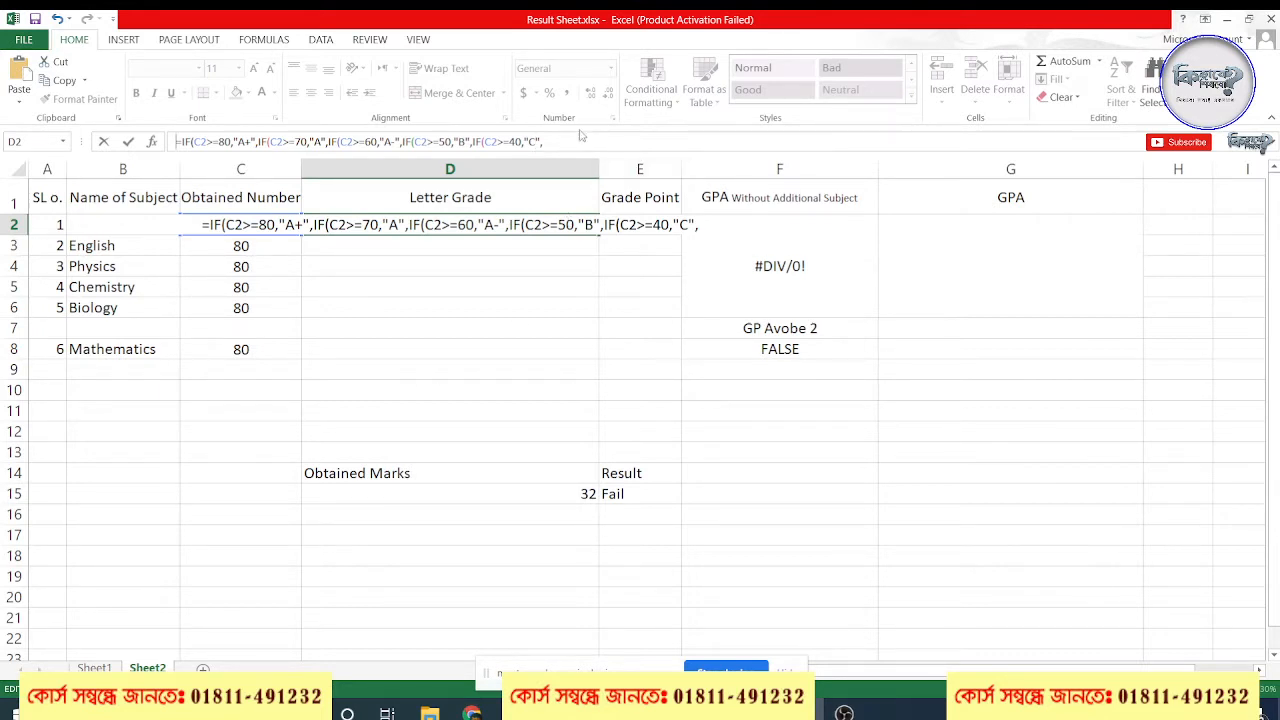
{"action": "left_click", "coordinate": [577, 140]}
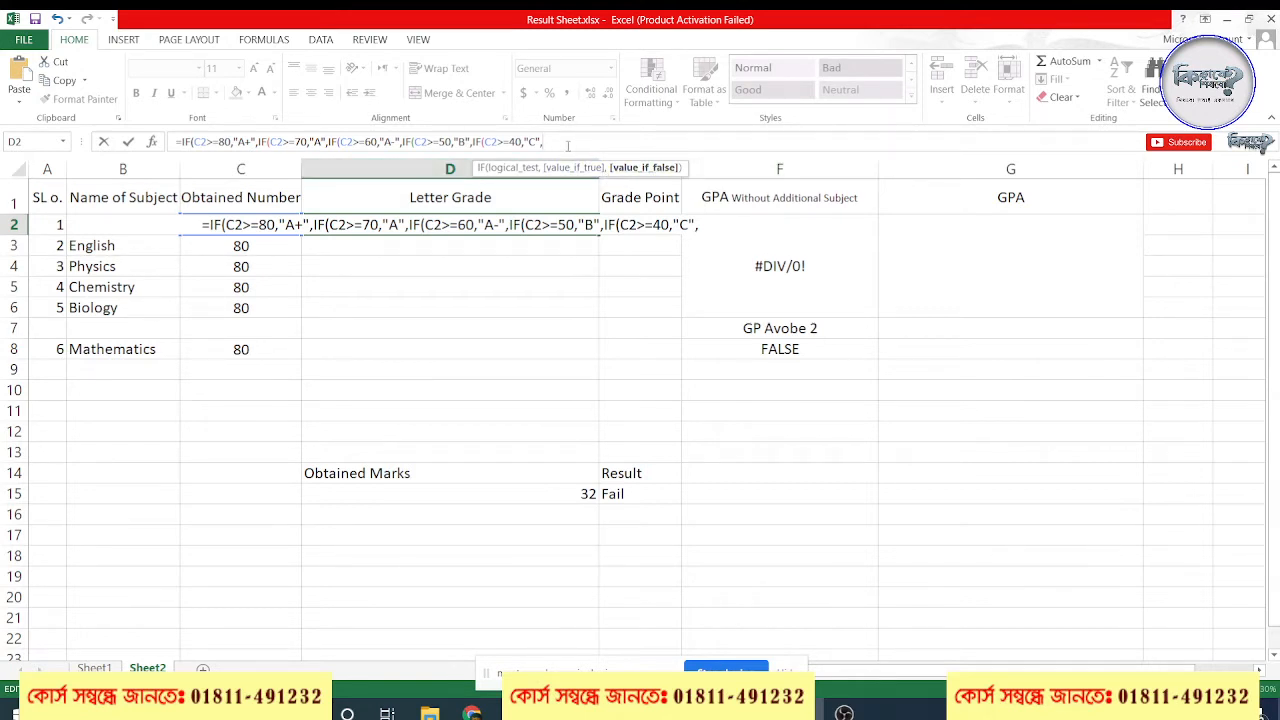
{"action": "left_click_drag", "start_coordinate": [568, 146], "coordinate": [178, 141]}
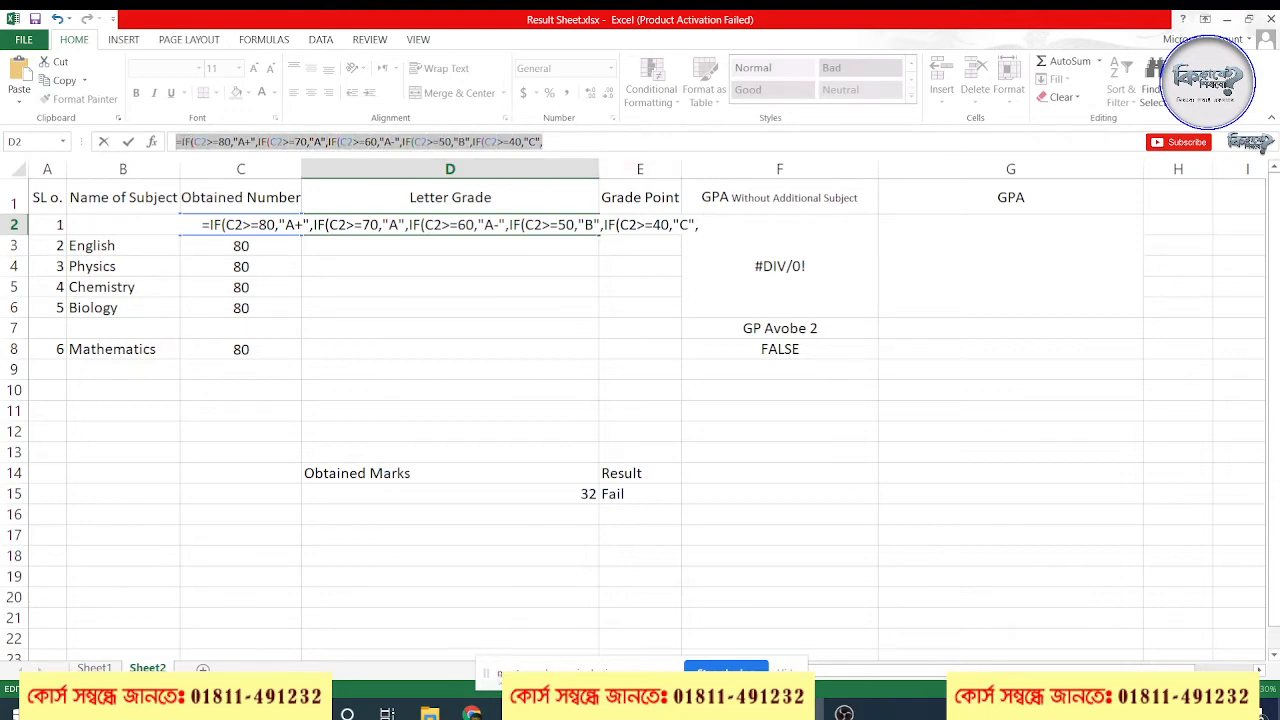
{"action": "left_click", "coordinate": [468, 712]}
{"action": "left_click", "coordinate": [447, 632]}
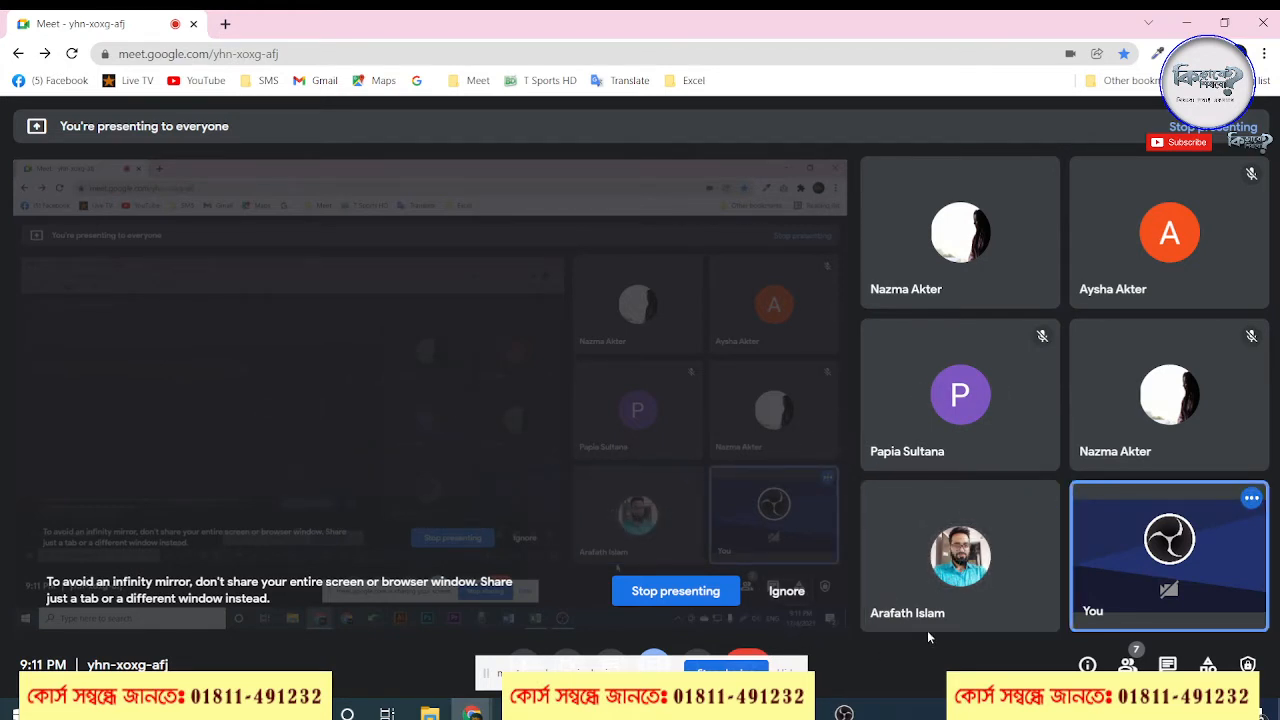
{"action": "left_click", "coordinate": [1186, 26]}
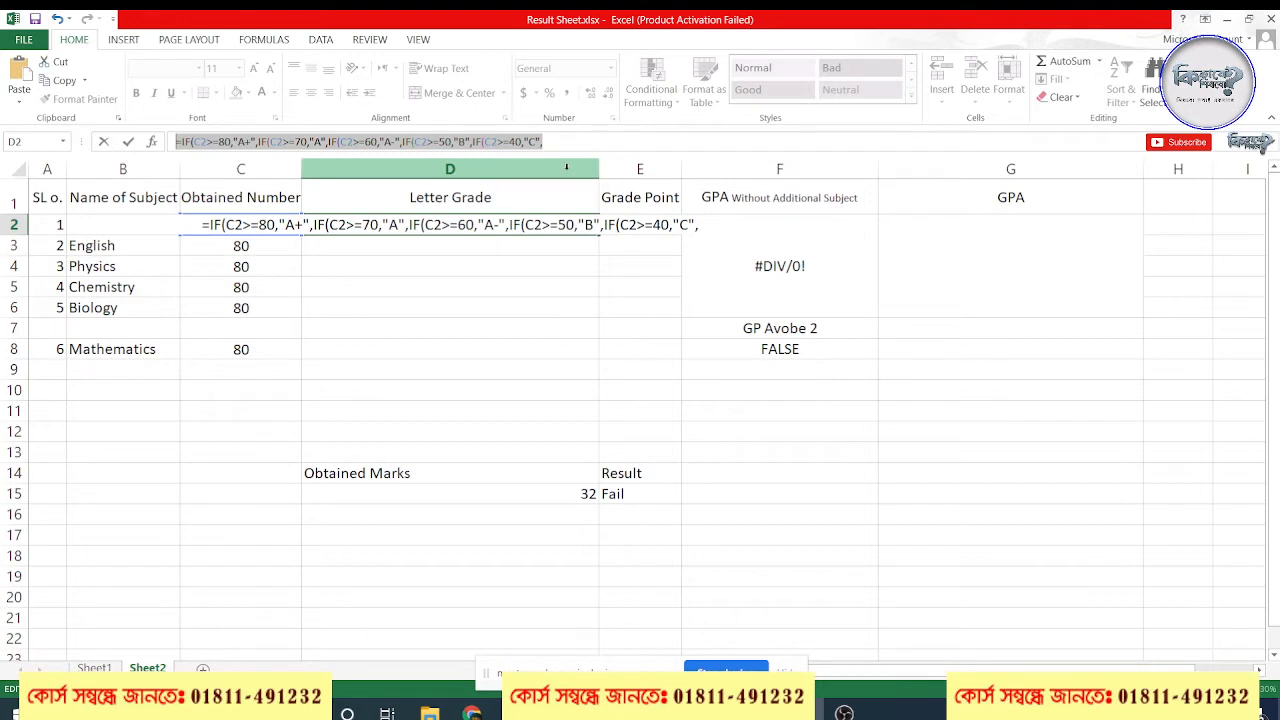
Append a sixth IF condition to the end of the D2 formula from the copied segment, changing it to C2>=33 with "D"
{"action": "left_click", "coordinate": [562, 143]}
{"action": "left_click_drag", "start_coordinate": [562, 143], "coordinate": [484, 143]}
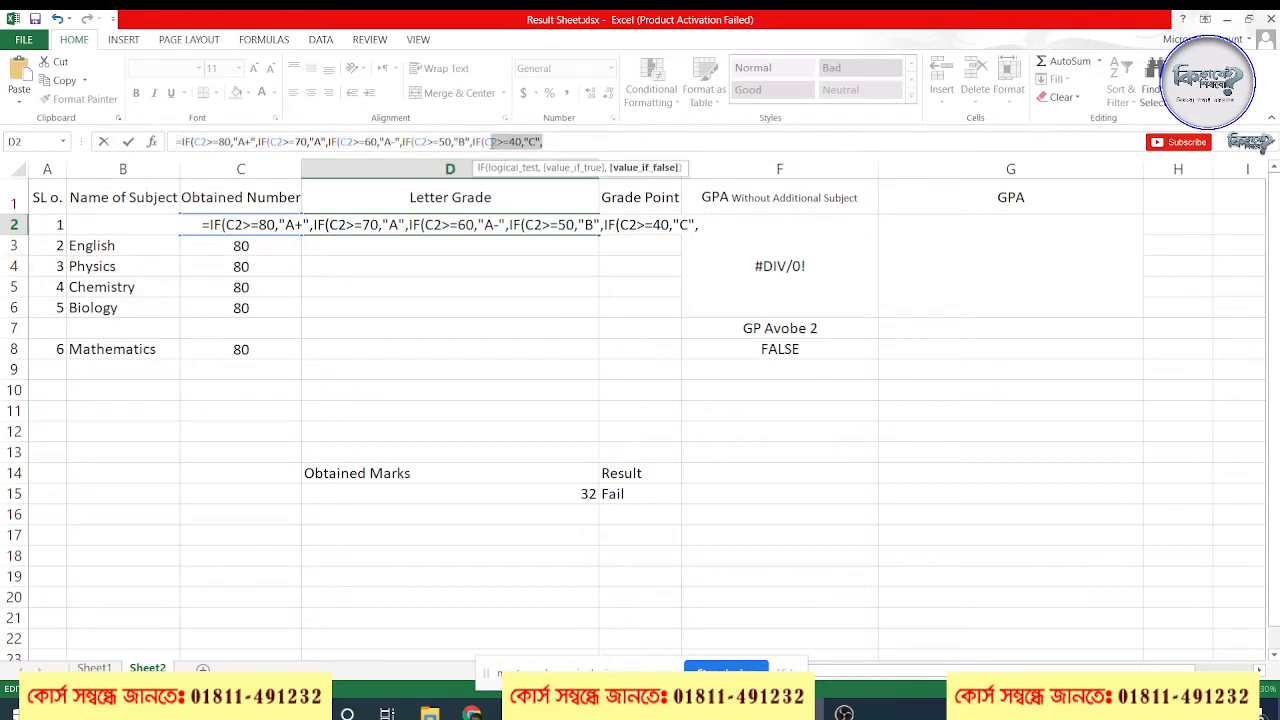
{"action": "left_click", "coordinate": [446, 142]}
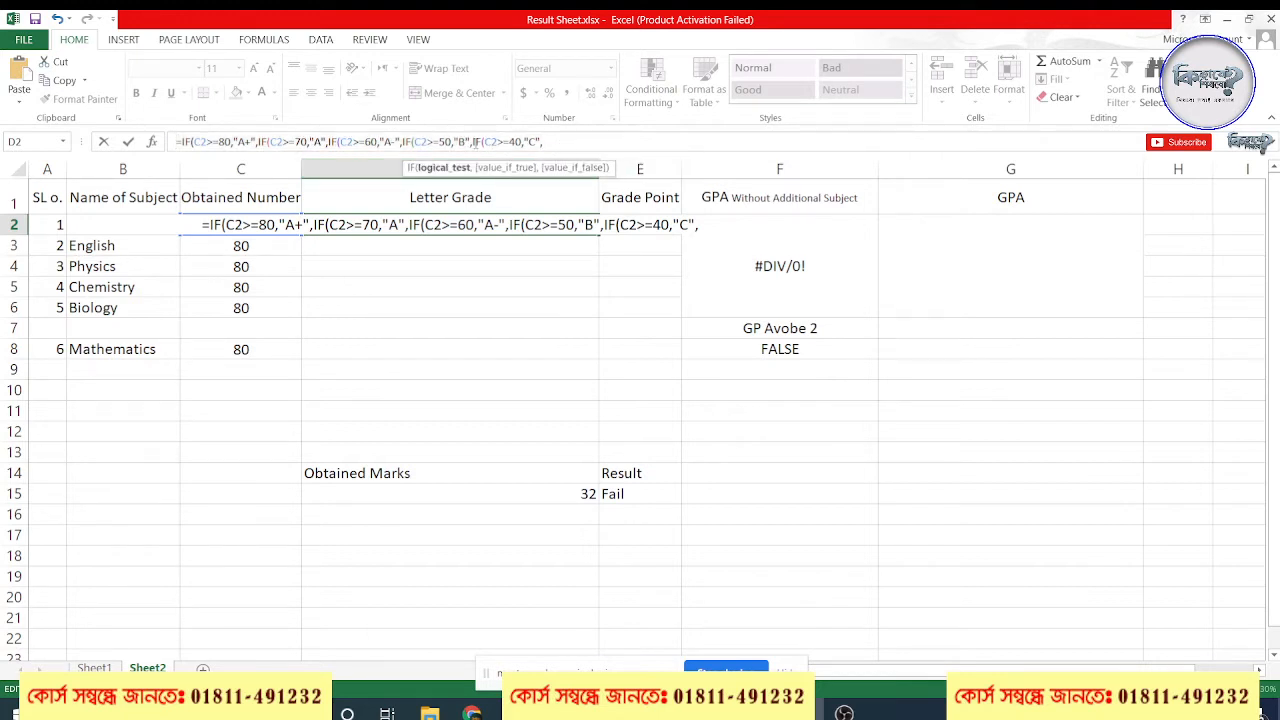
{"action": "left_click", "coordinate": [512, 141]}
{"action": "left_click", "coordinate": [541, 141]}
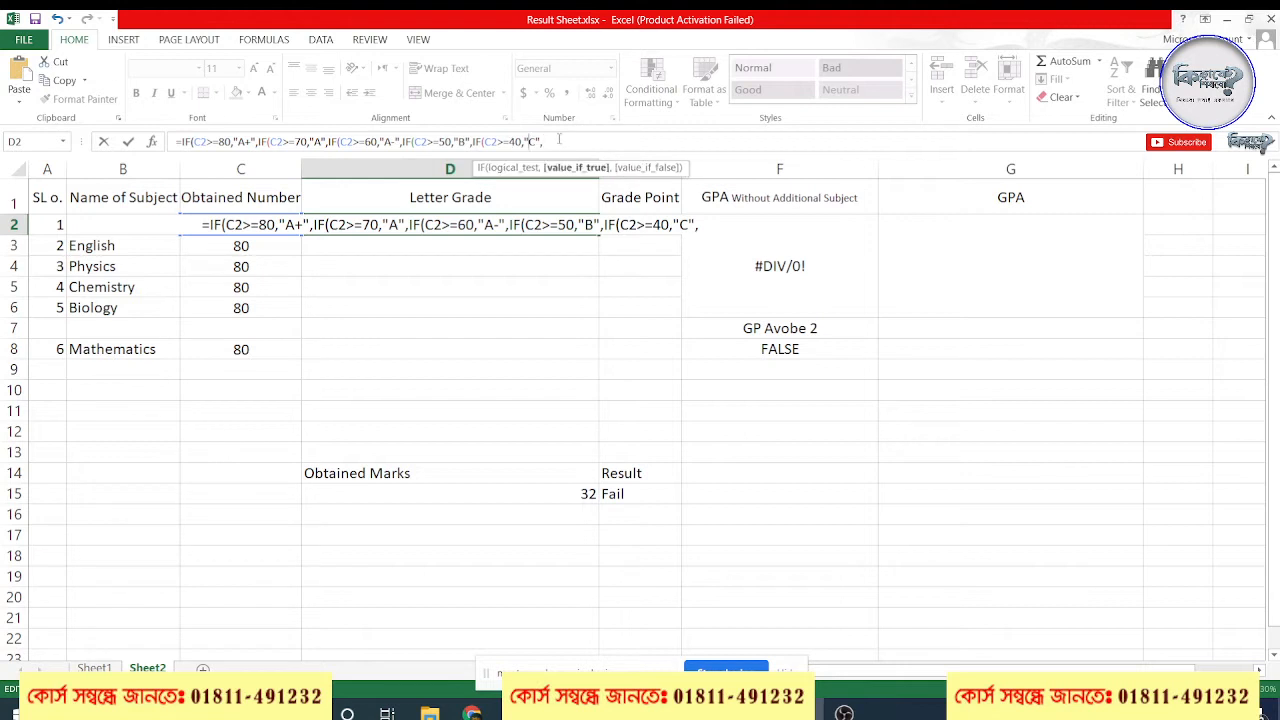
{"action": "type", "text": "IF(C2>=80,\"A+\","}
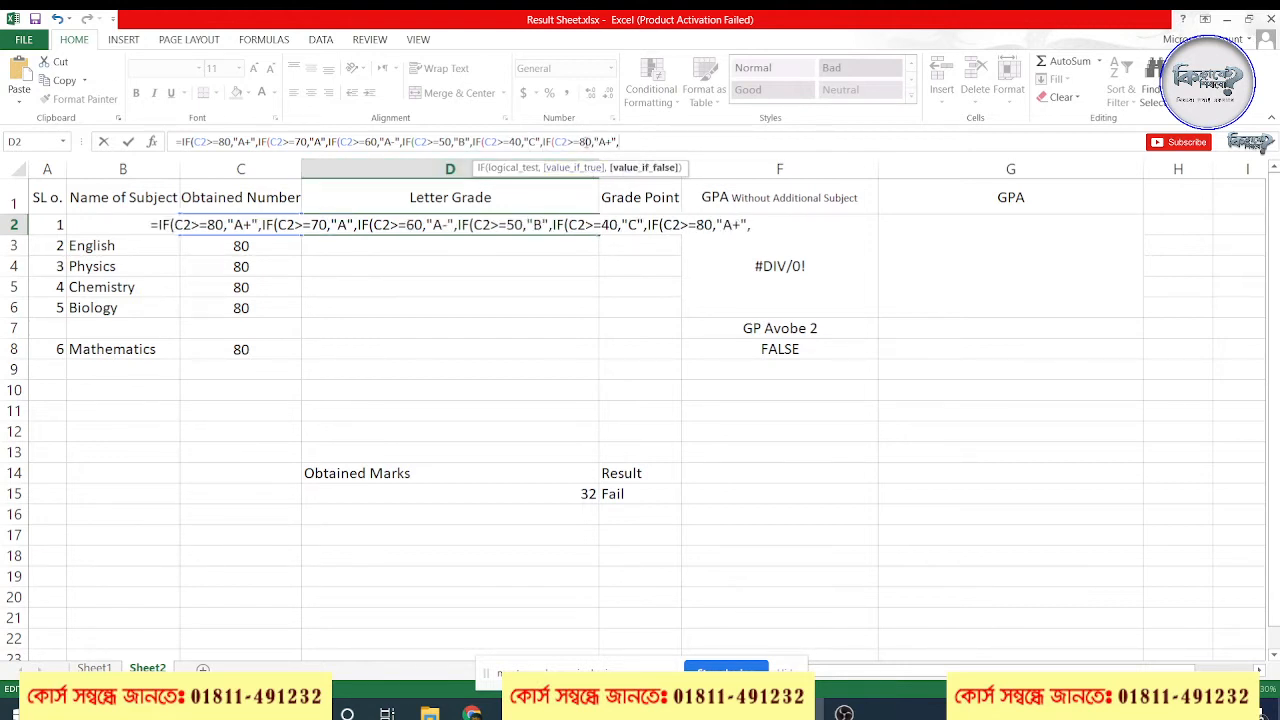
{"action": "left_click", "coordinate": [582, 141]}
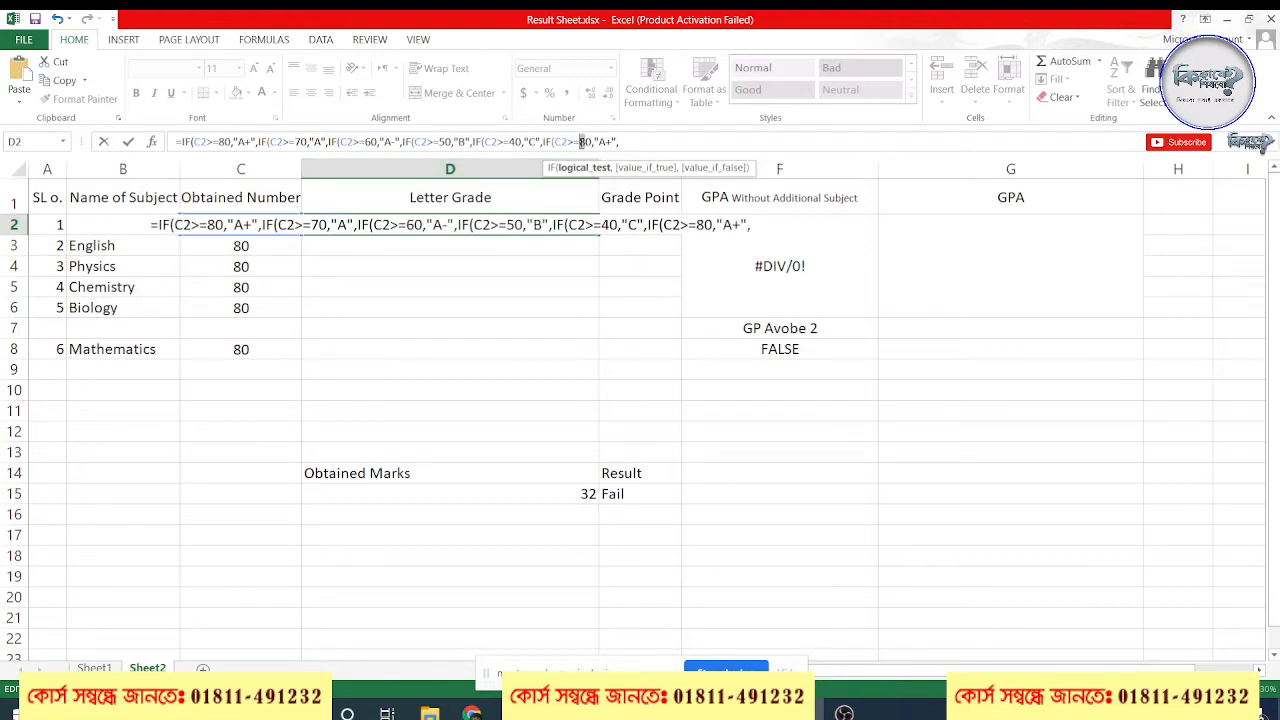
{"action": "type", "text": "3"}
{"action": "key", "text": "BackSpace"}
{"action": "type", "text": "33"}
{"action": "left_click_drag", "start_coordinate": [600, 141], "coordinate": [614, 141]}
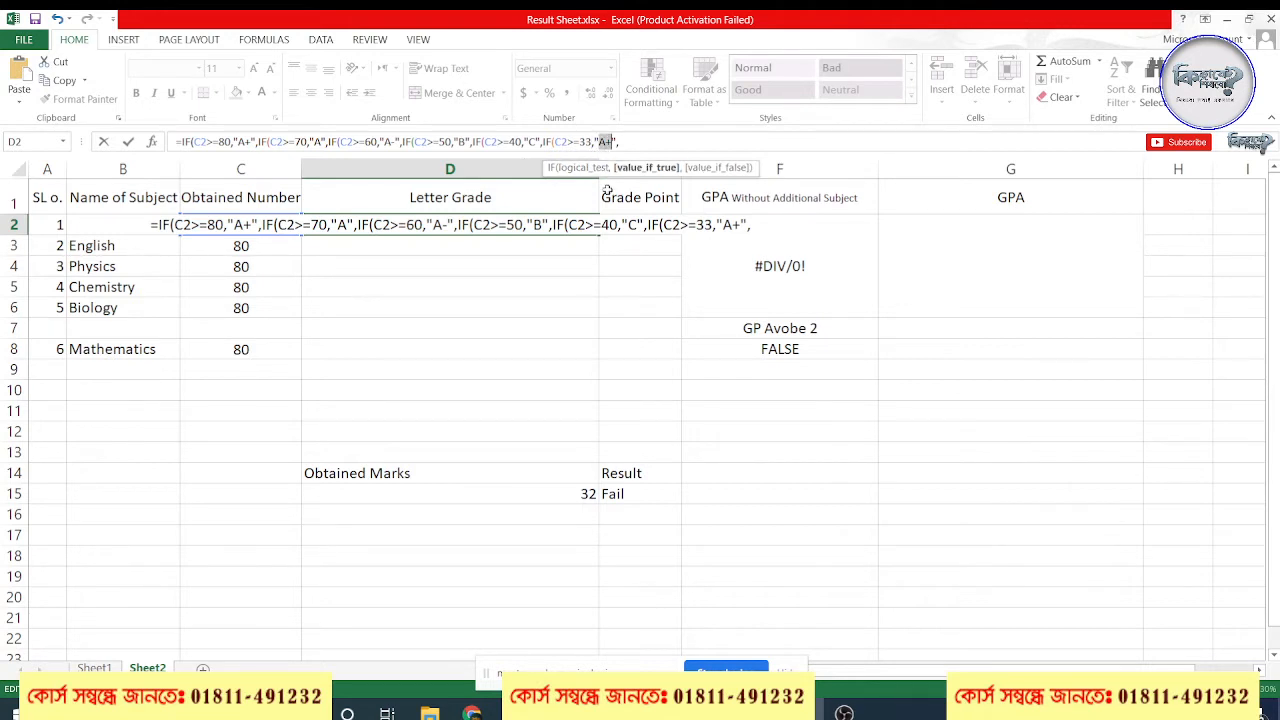
{"action": "type", "text": "D"}
Append the last IF condition to the D2 formula from the copied segment, changing it to C2>=0 with "F"
{"action": "left_click", "coordinate": [642, 141]}
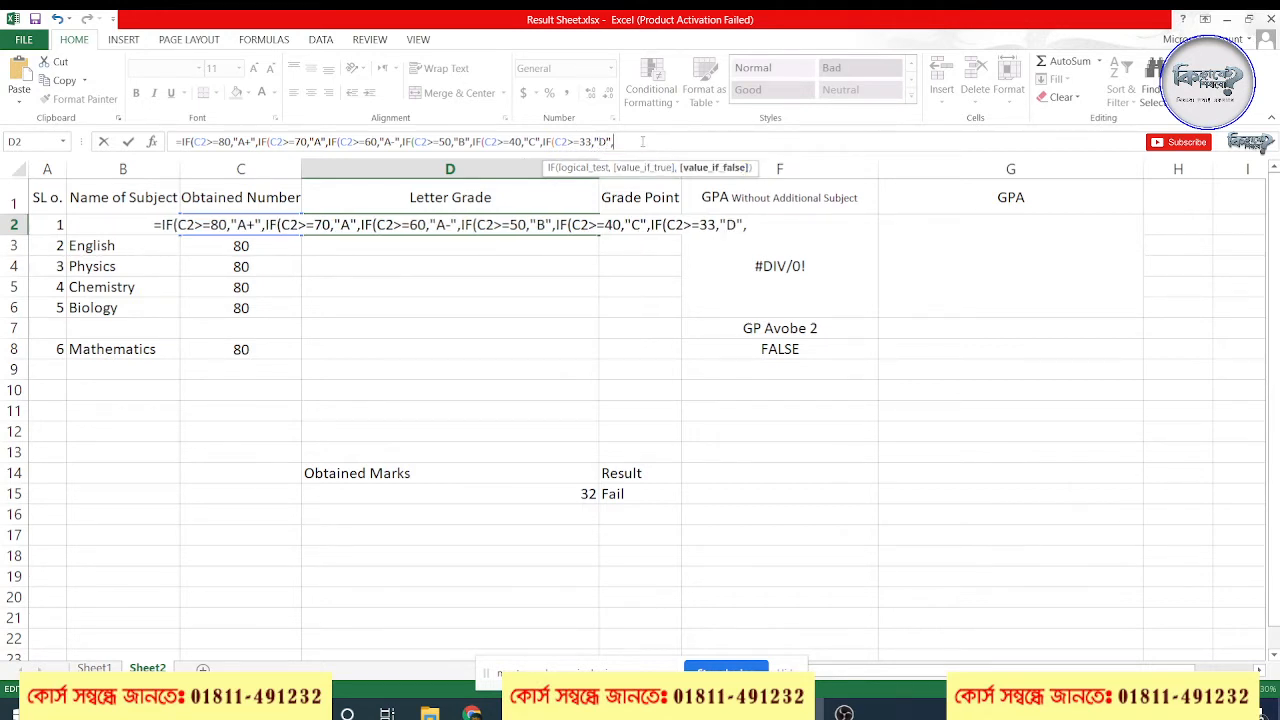
{"action": "type", "text": "IF(C2>=80,\"A+\","}
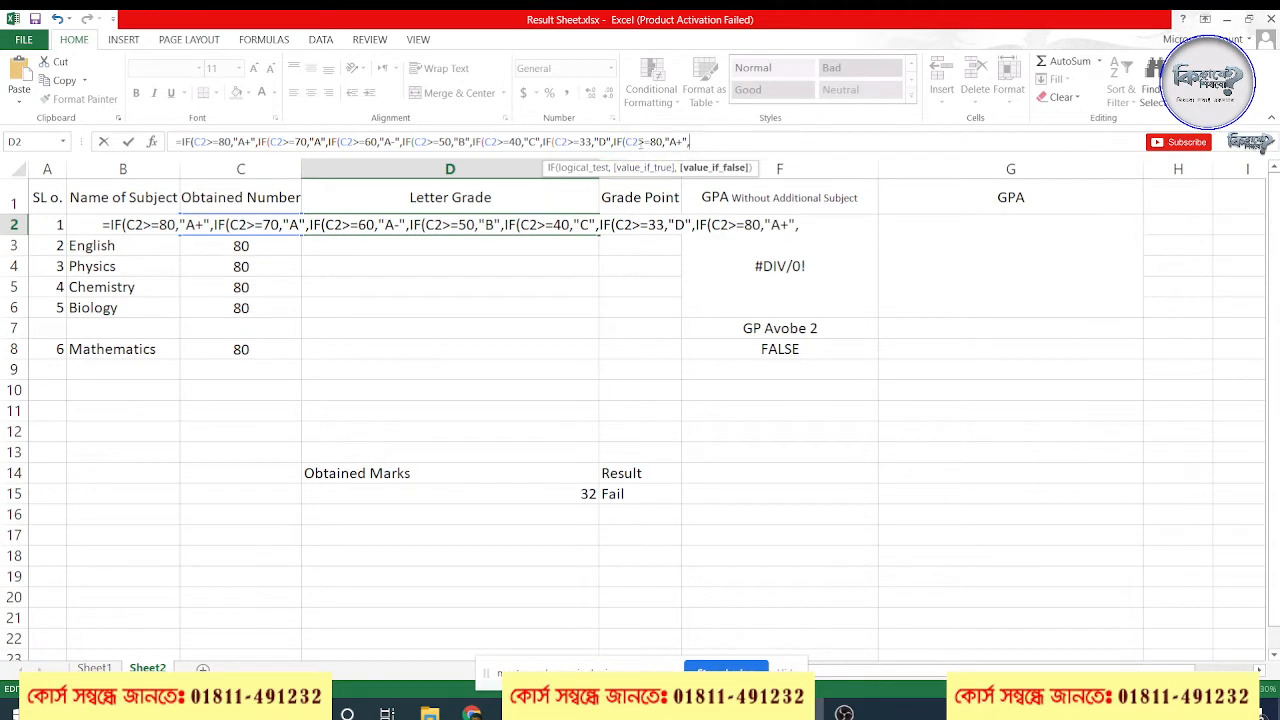
{"action": "double_click", "coordinate": [584, 142]}
{"action": "left_click", "coordinate": [657, 141]}
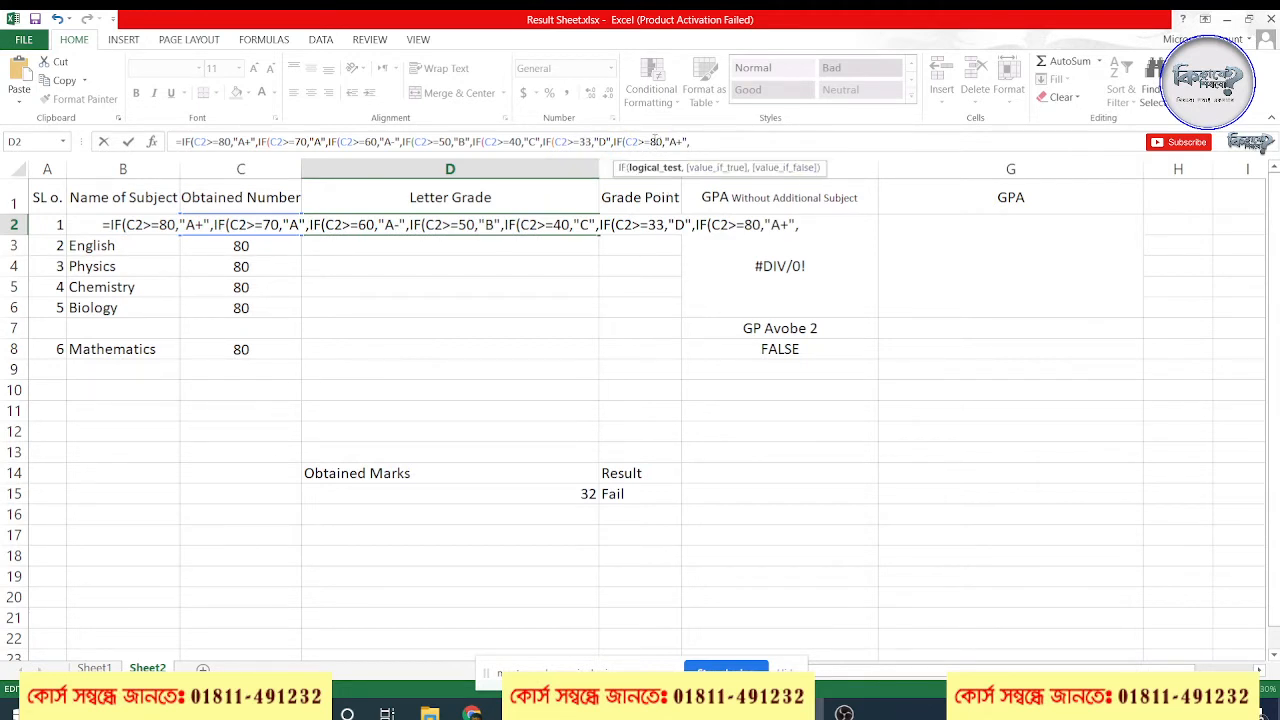
{"action": "key", "text": "BackSpace"}
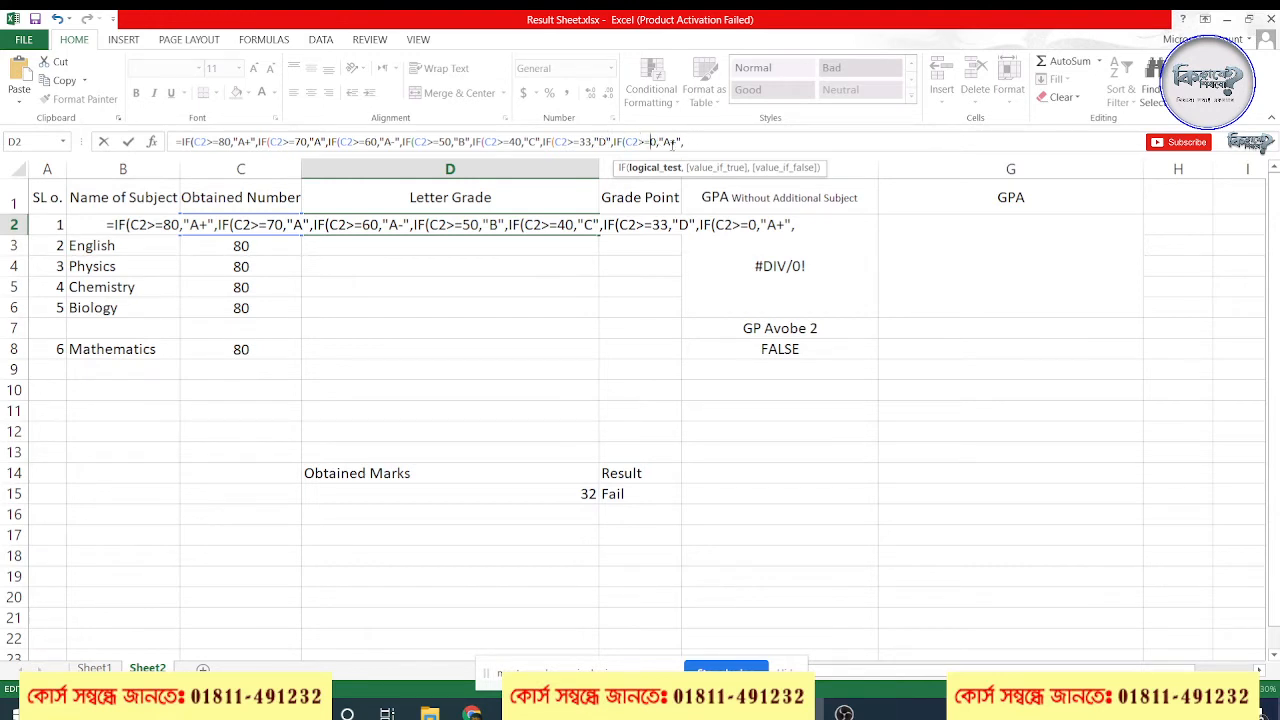
{"action": "left_click_drag", "start_coordinate": [677, 142], "coordinate": [663, 142]}
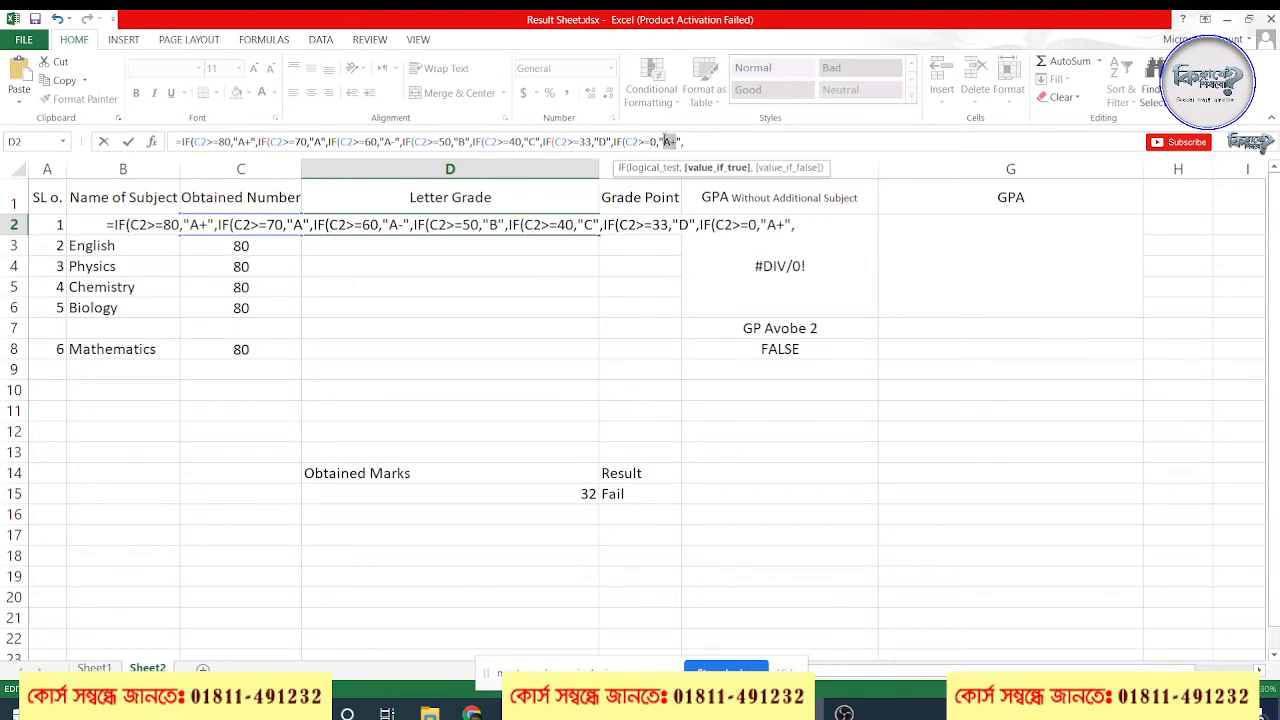
{"action": "type", "text": "F"}
Remove the trailing comma from the D2 formula, close all seven nested IF functions with parentheses, and commit the formula
{"action": "left_click", "coordinate": [713, 140]}
{"action": "key", "text": "BackSpace"}
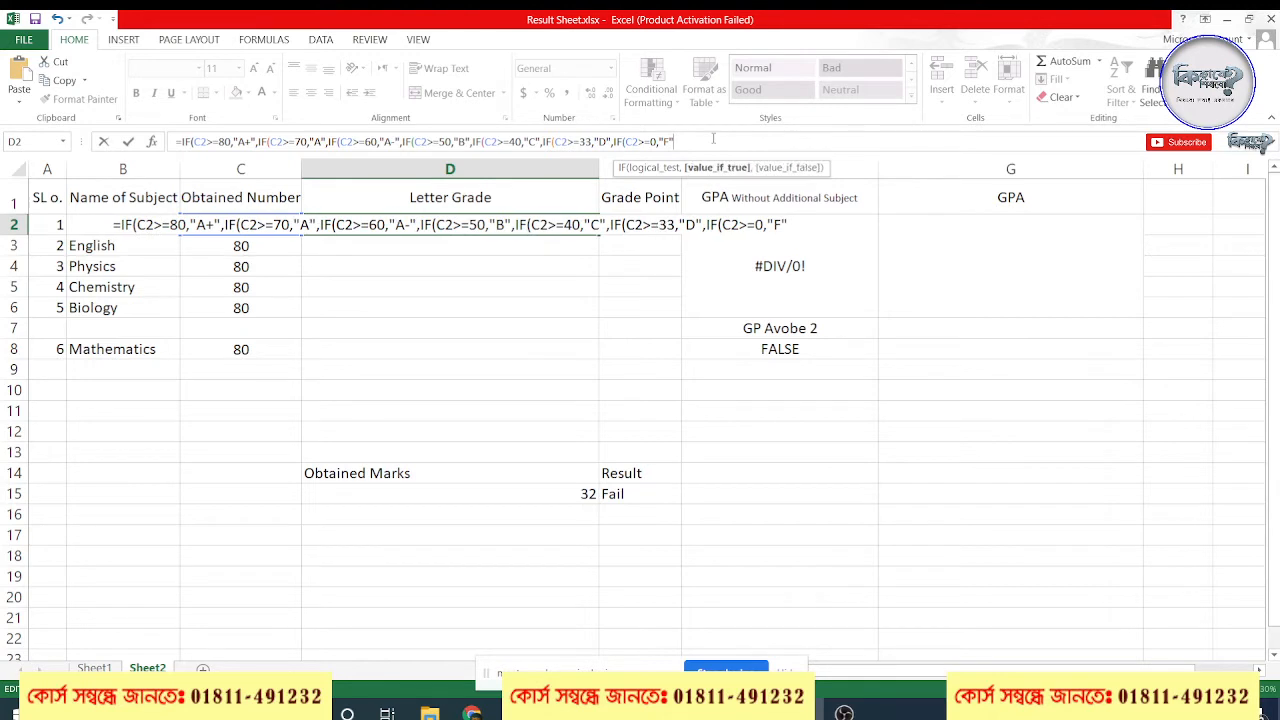
{"action": "type", "text": "))"}
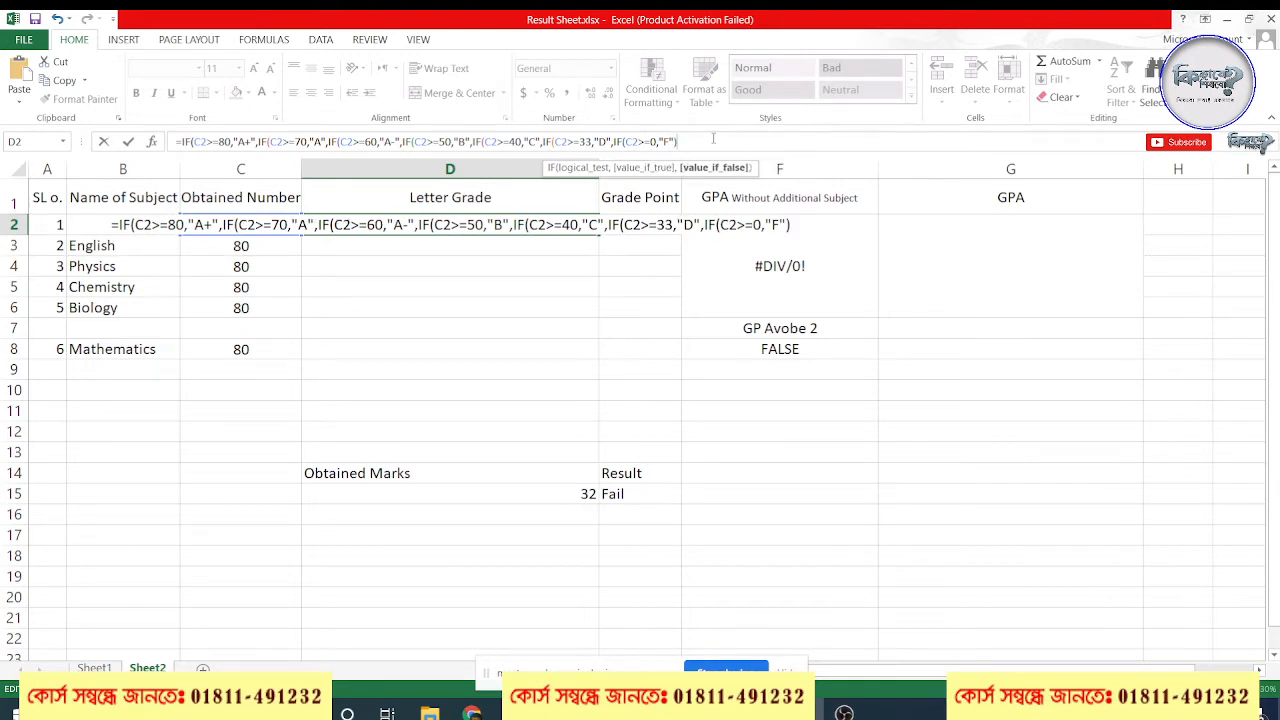
{"action": "type", "text": ")))))"}
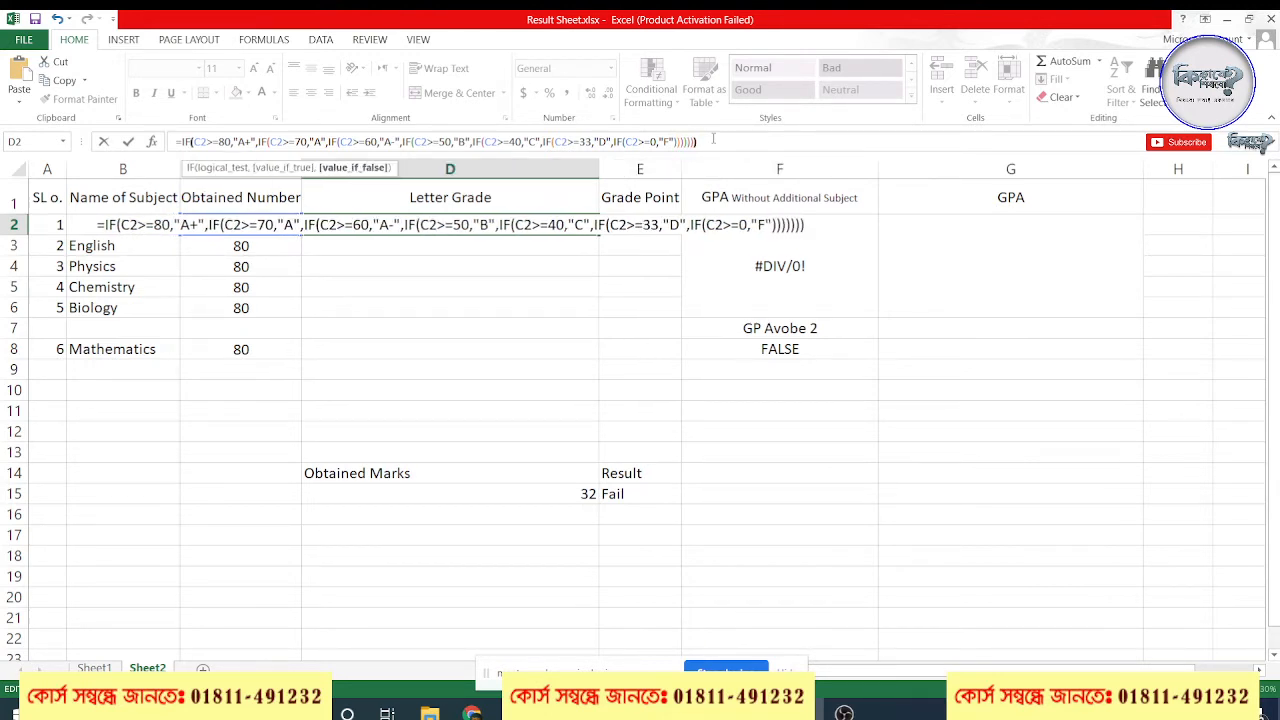
{"action": "key", "text": "Return"}
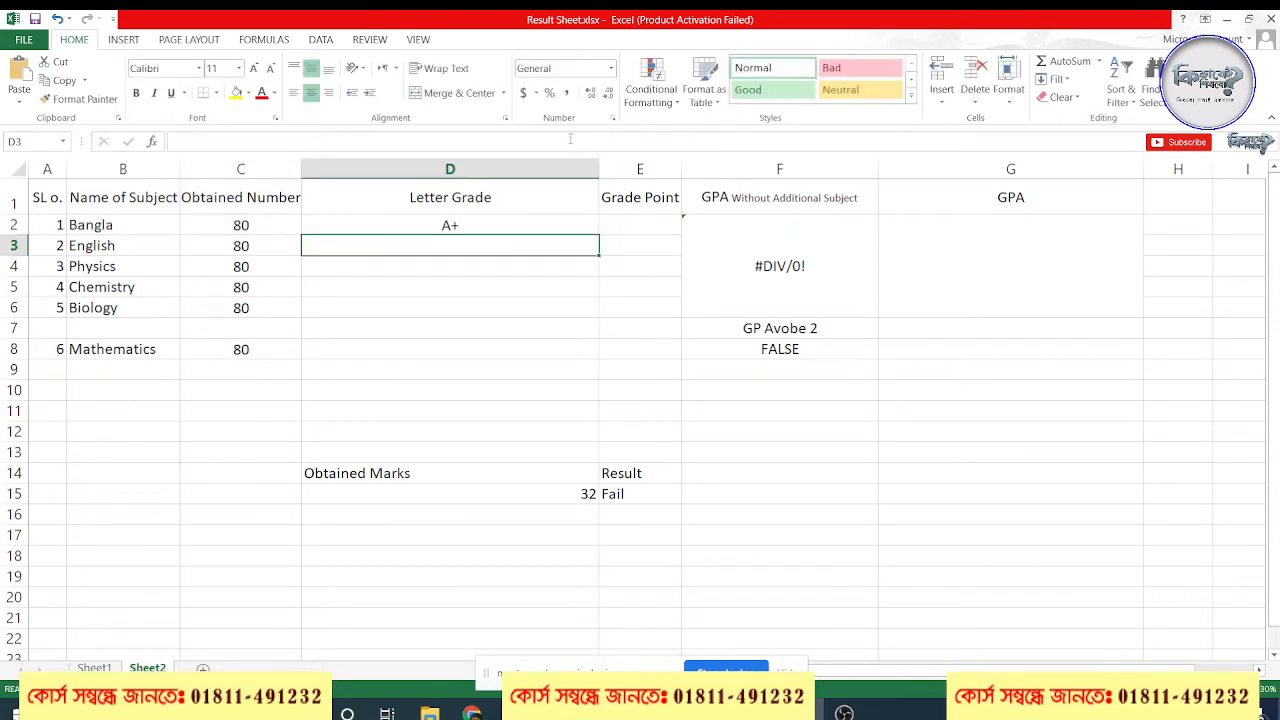
Test the grade formula by setting Bangla's obtained number to 70, and set English's obtained number to 65
{"action": "left_click", "coordinate": [258, 229]}
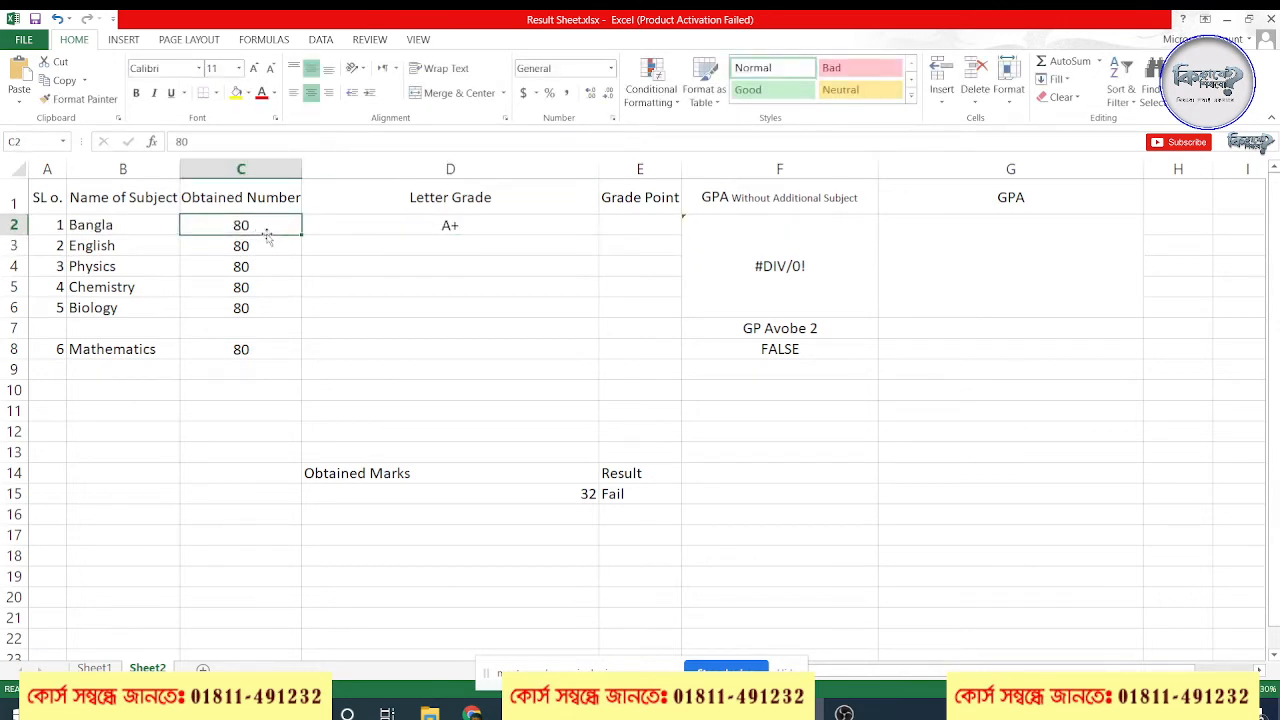
{"action": "type", "text": "70"}
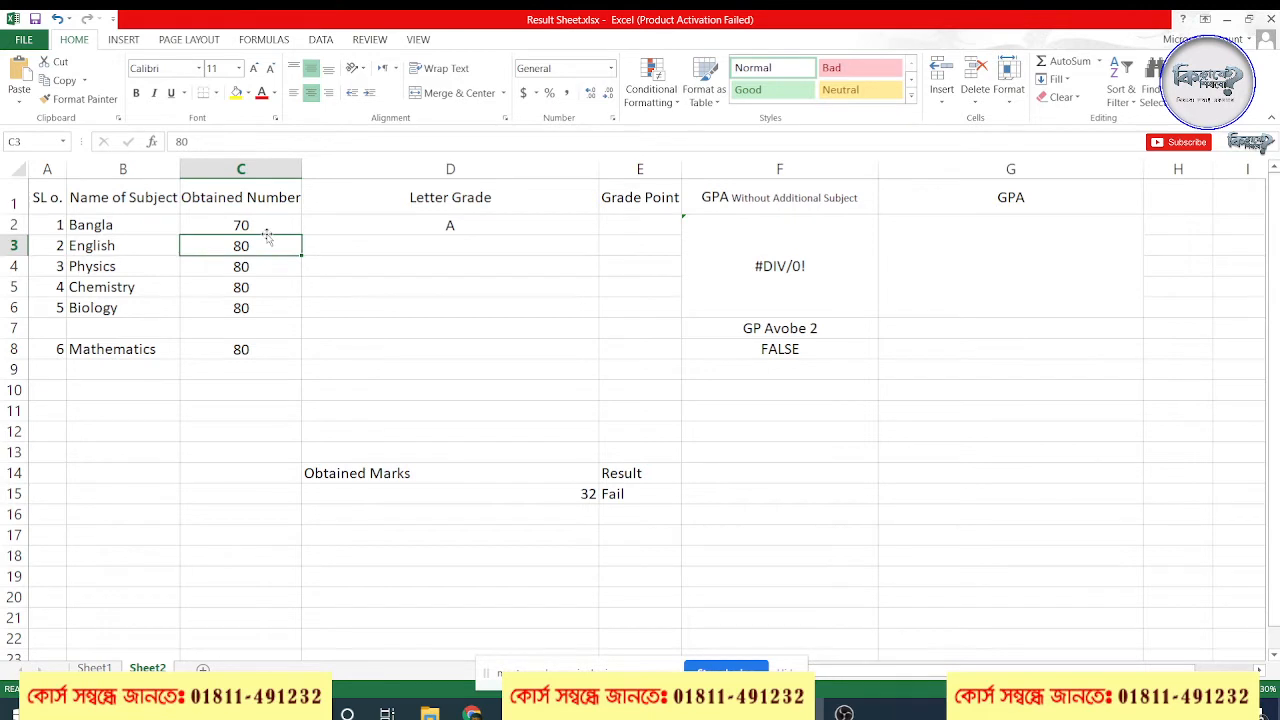
{"action": "type", "text": "65"}
{"action": "key", "text": "Return"}
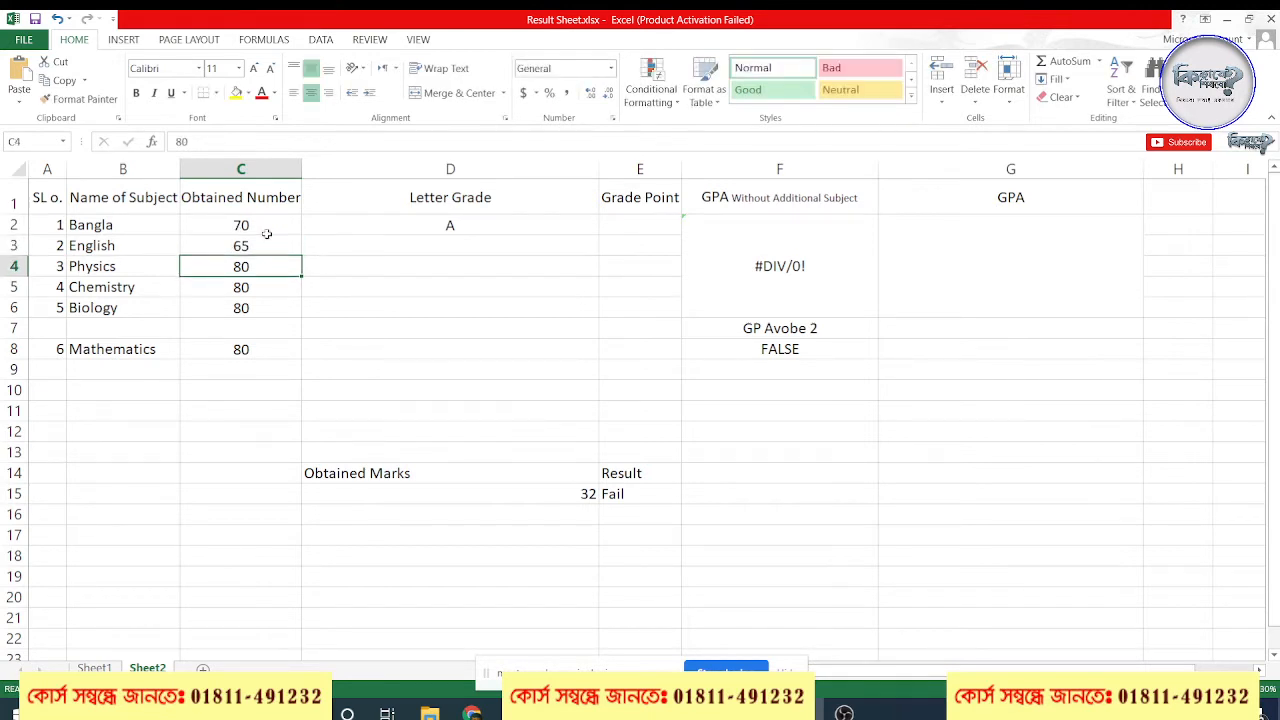
Set Bangla's obtained number in C2 to 65 to test the A- condition of the grade formula
{"action": "left_click", "coordinate": [263, 229]}
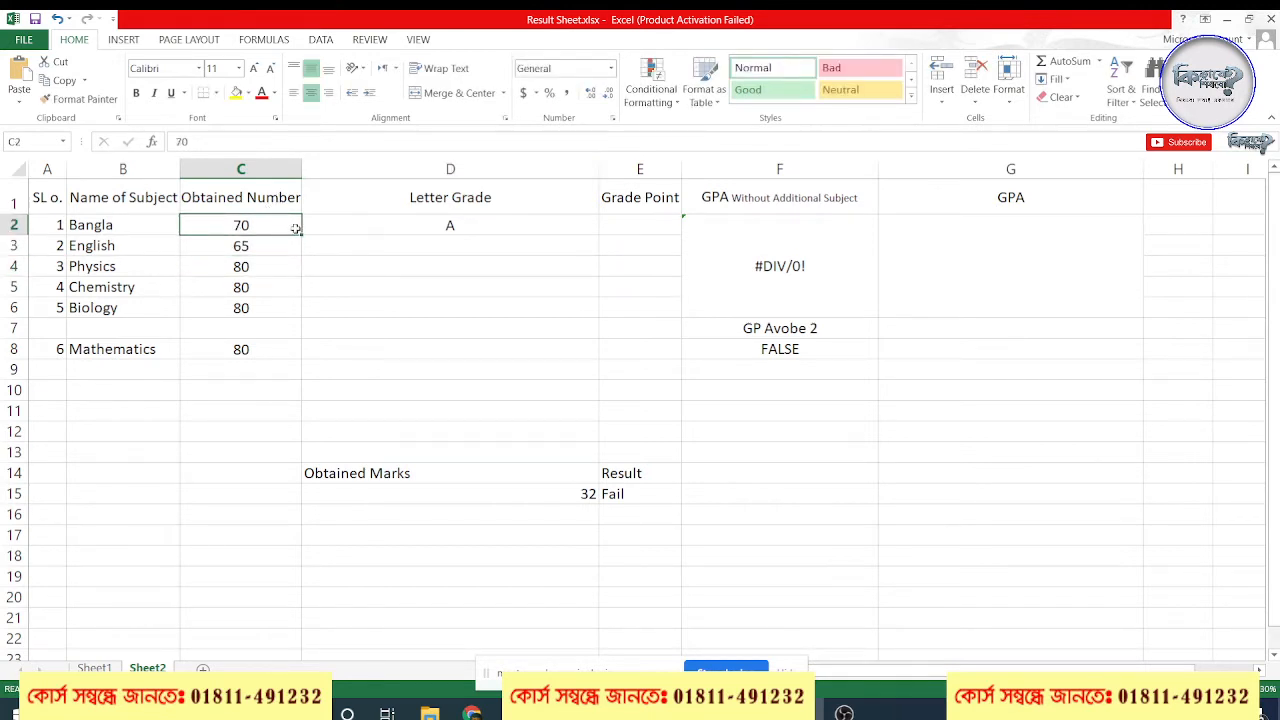
{"action": "type", "text": "65"}
{"action": "key", "text": "Return"}
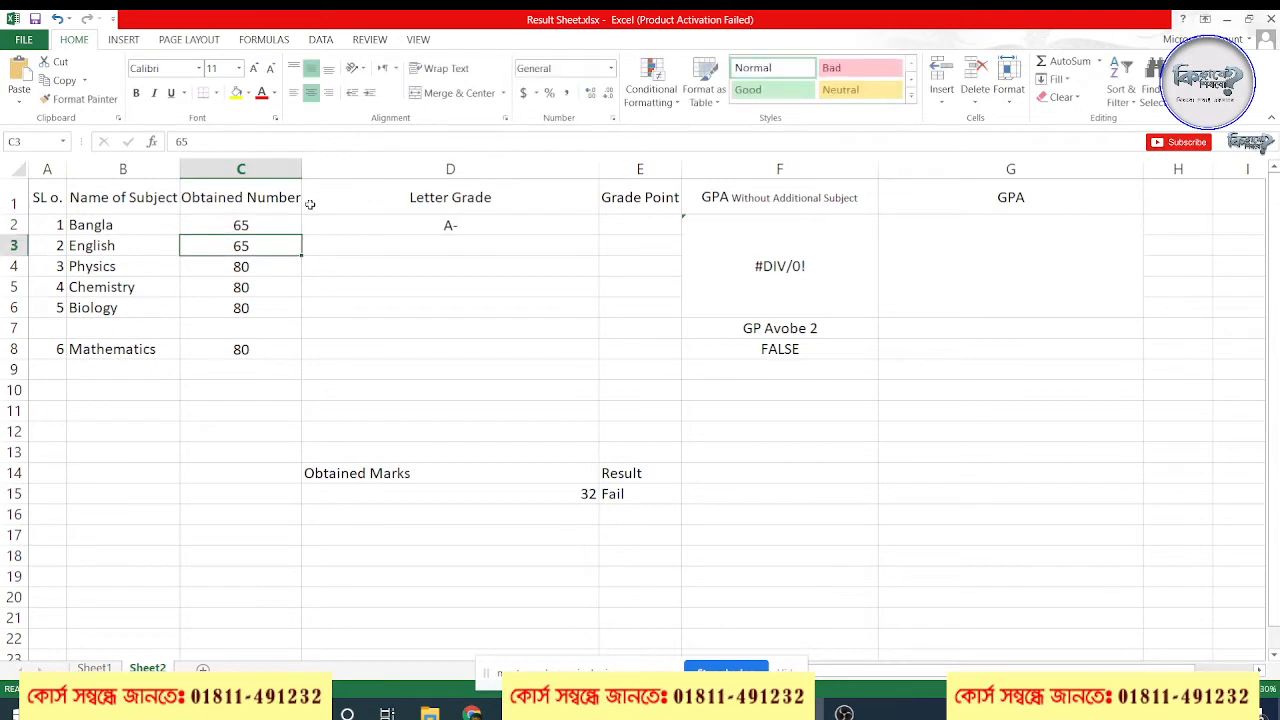
Test the letter grade formula by setting Bangla's obtained number in C2 to 54 and then 32
{"action": "left_click", "coordinate": [263, 226]}
{"action": "type", "text": "54"}
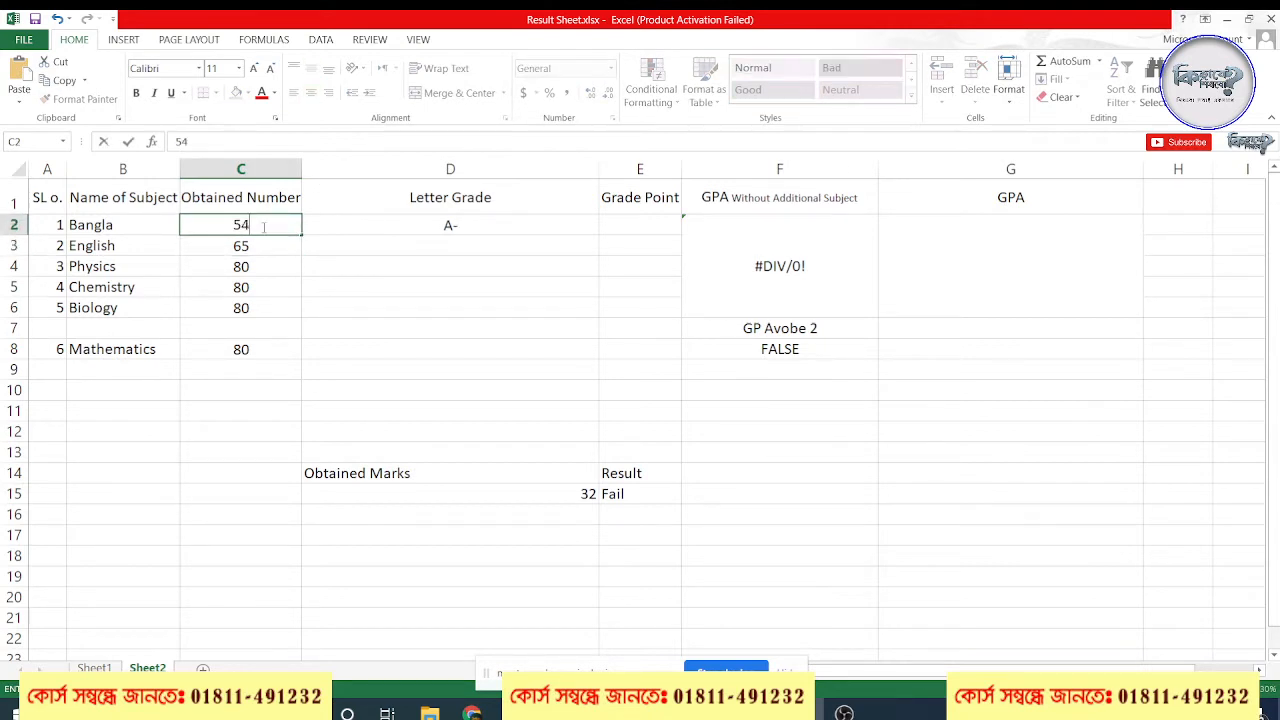
{"action": "key", "text": "Return"}
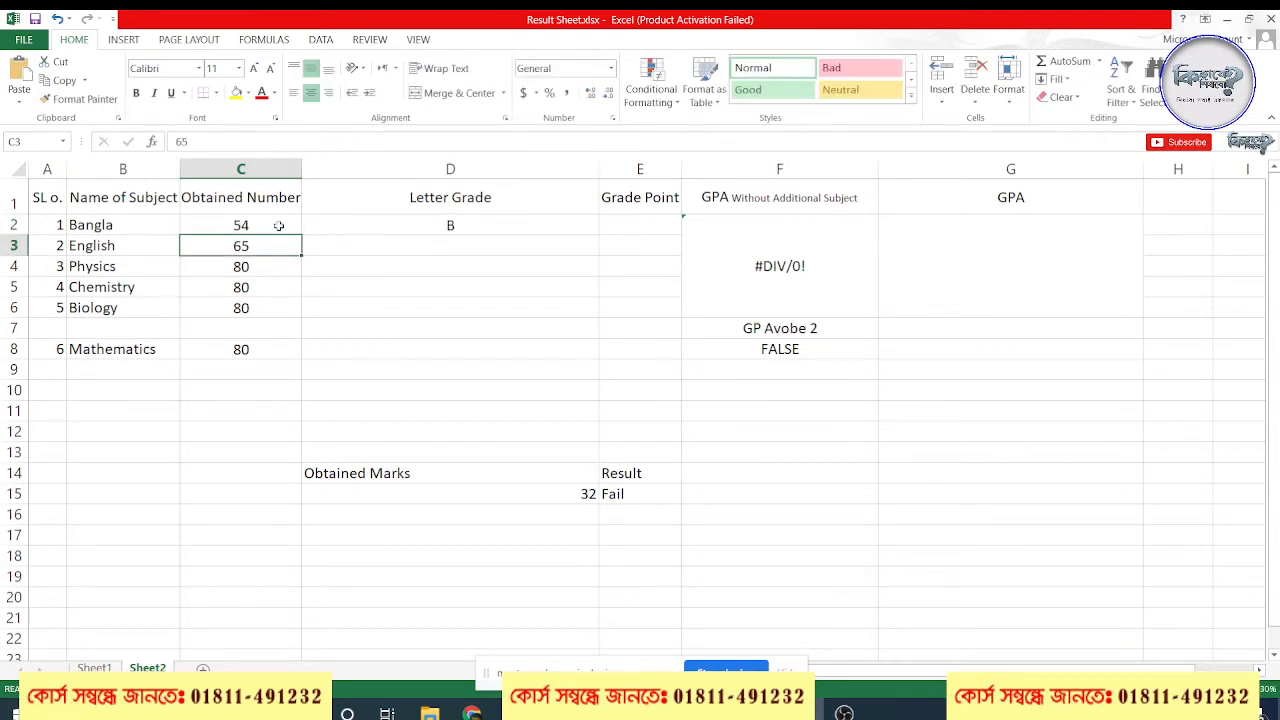
{"action": "left_click", "coordinate": [279, 226]}
{"action": "type", "text": "32"}
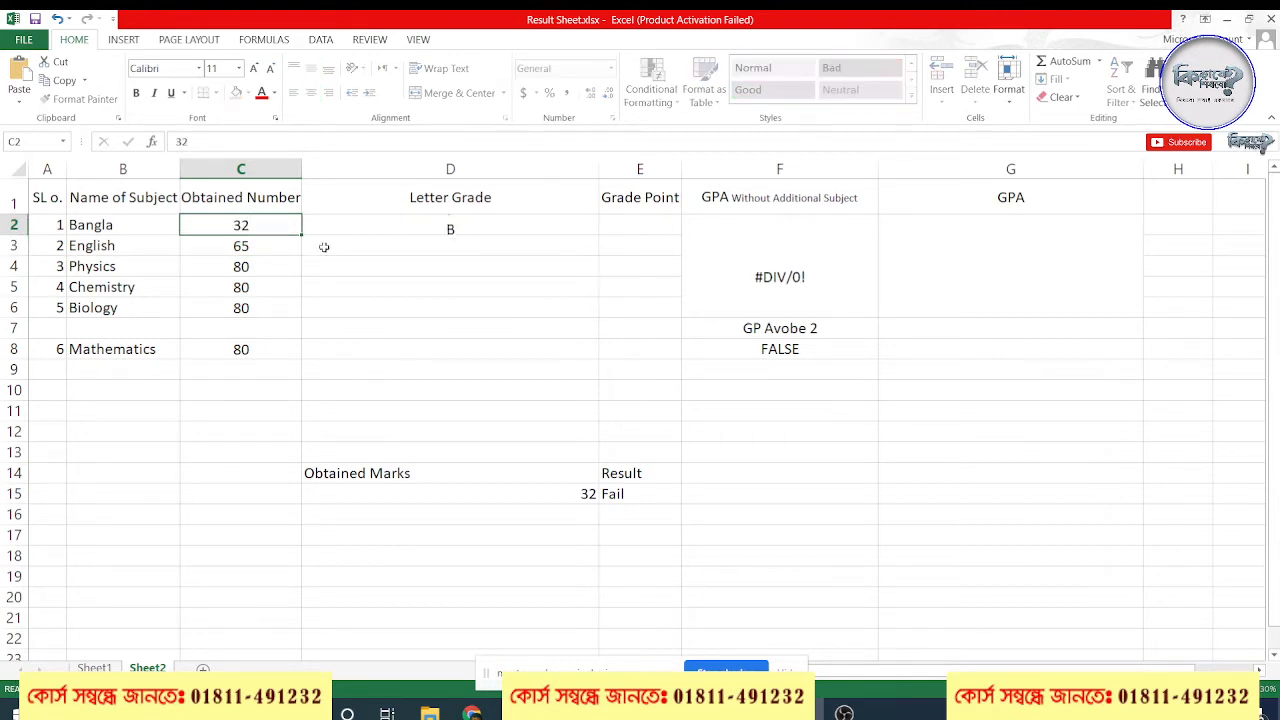
{"action": "key", "text": "Return"}
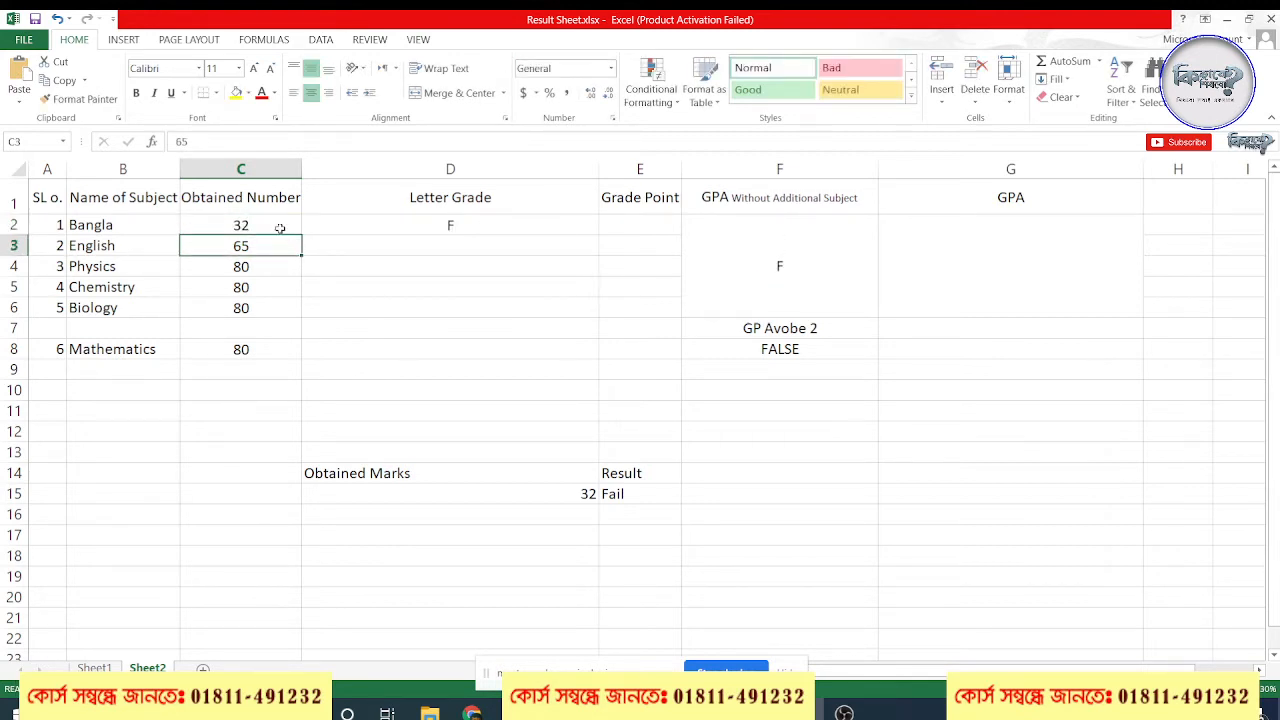
{"action": "left_click", "coordinate": [280, 229]}
Fill the D2 letter grade formula down through D8 and clear it from the blank row's cell D7
{"action": "left_click", "coordinate": [535, 229]}
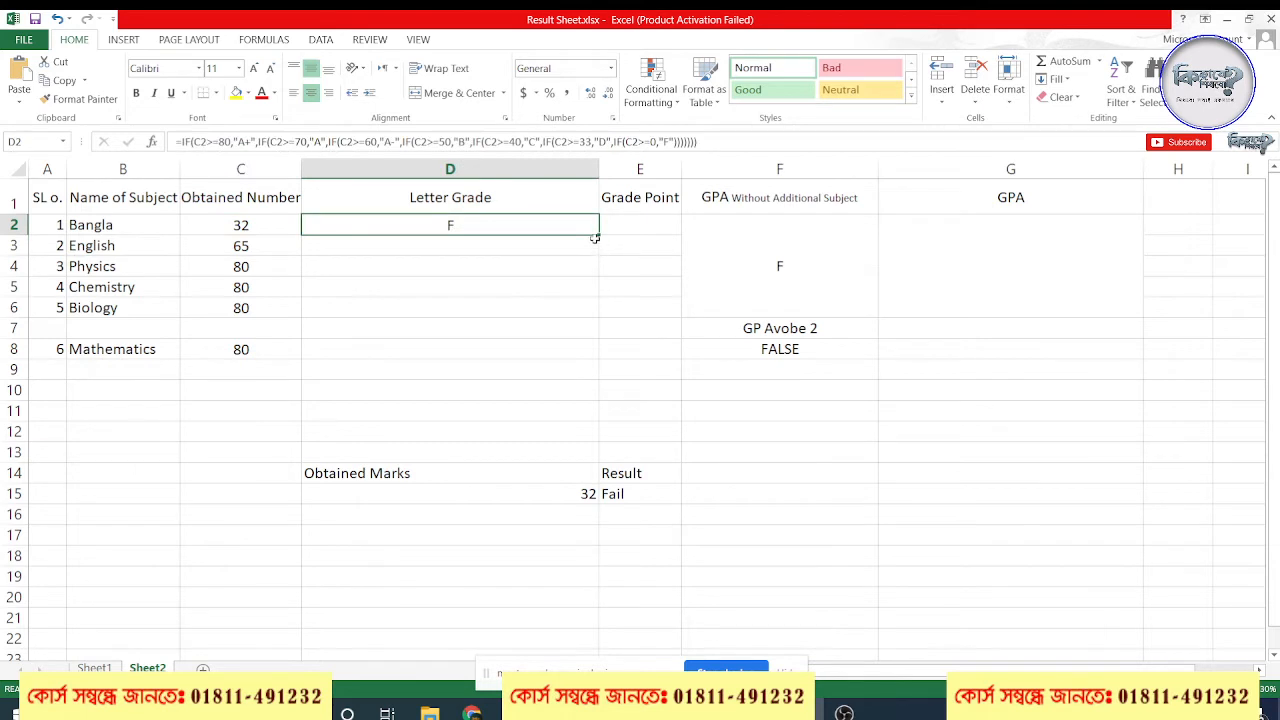
{"action": "left_click_drag", "start_coordinate": [599, 234], "coordinate": [524, 338]}
{"action": "left_click", "coordinate": [519, 335]}
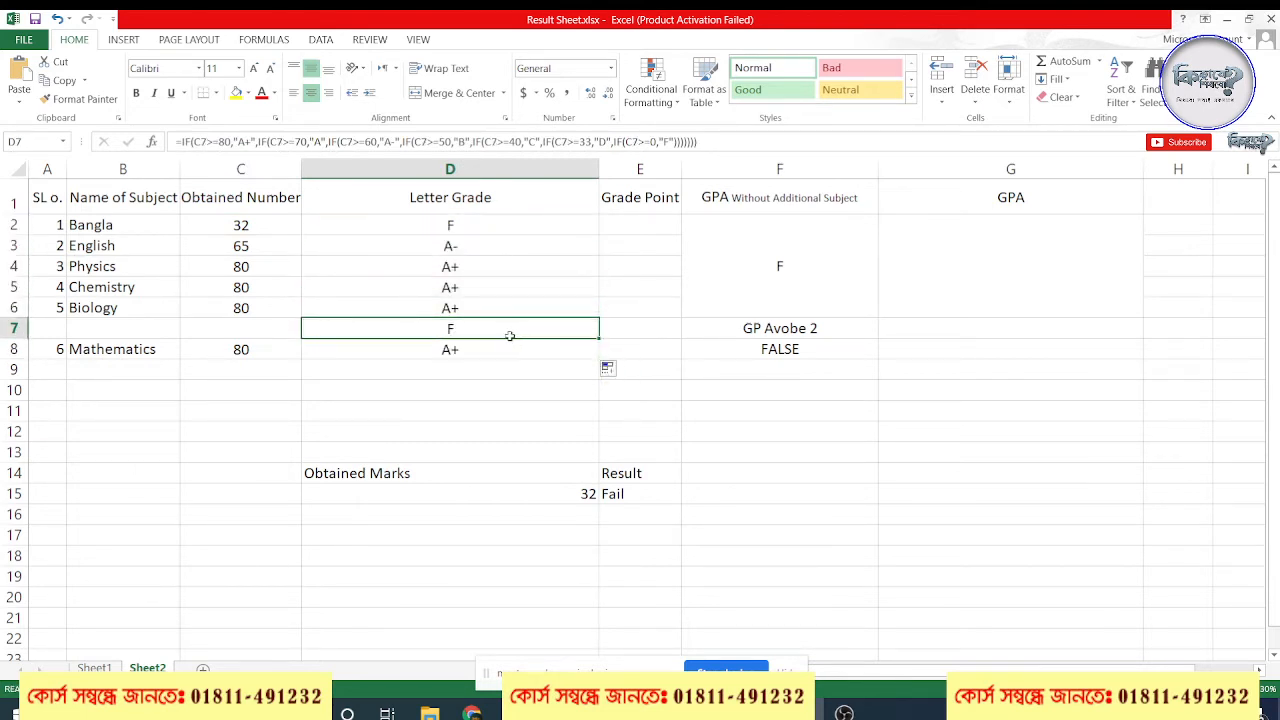
{"action": "key", "text": "BackSpace"}
{"action": "left_click", "coordinate": [534, 361]}
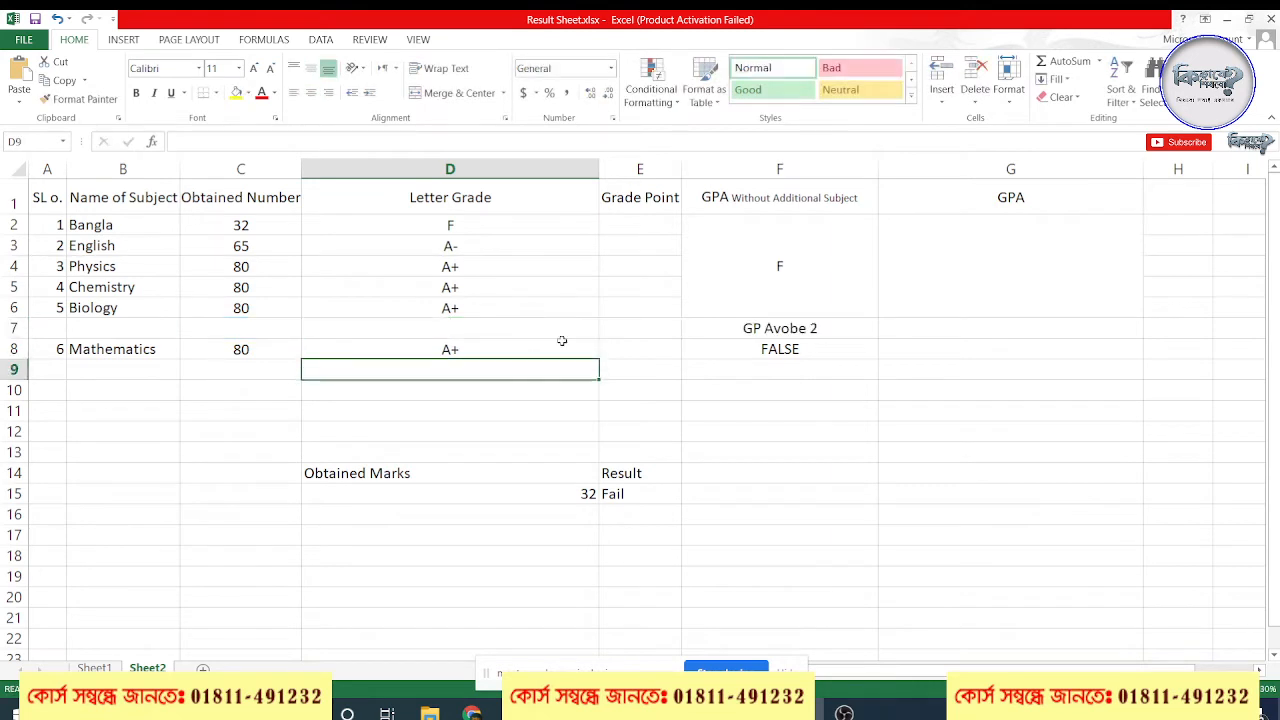
{"action": "left_click", "coordinate": [480, 329]}
{"action": "left_click_drag", "start_coordinate": [251, 329], "coordinate": [457, 334]}
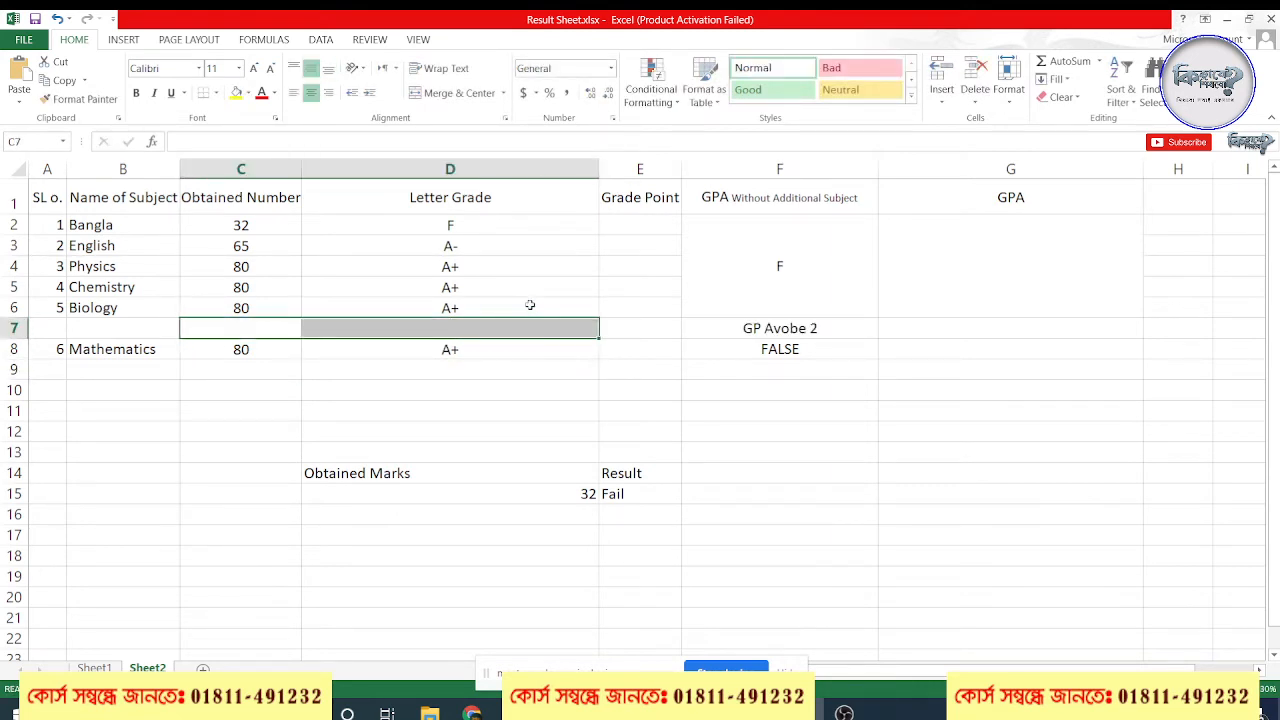
Set the obtained numbers of Bangla and English to 80, and narrow the Letter Grade column
{"action": "left_click", "coordinate": [259, 225]}
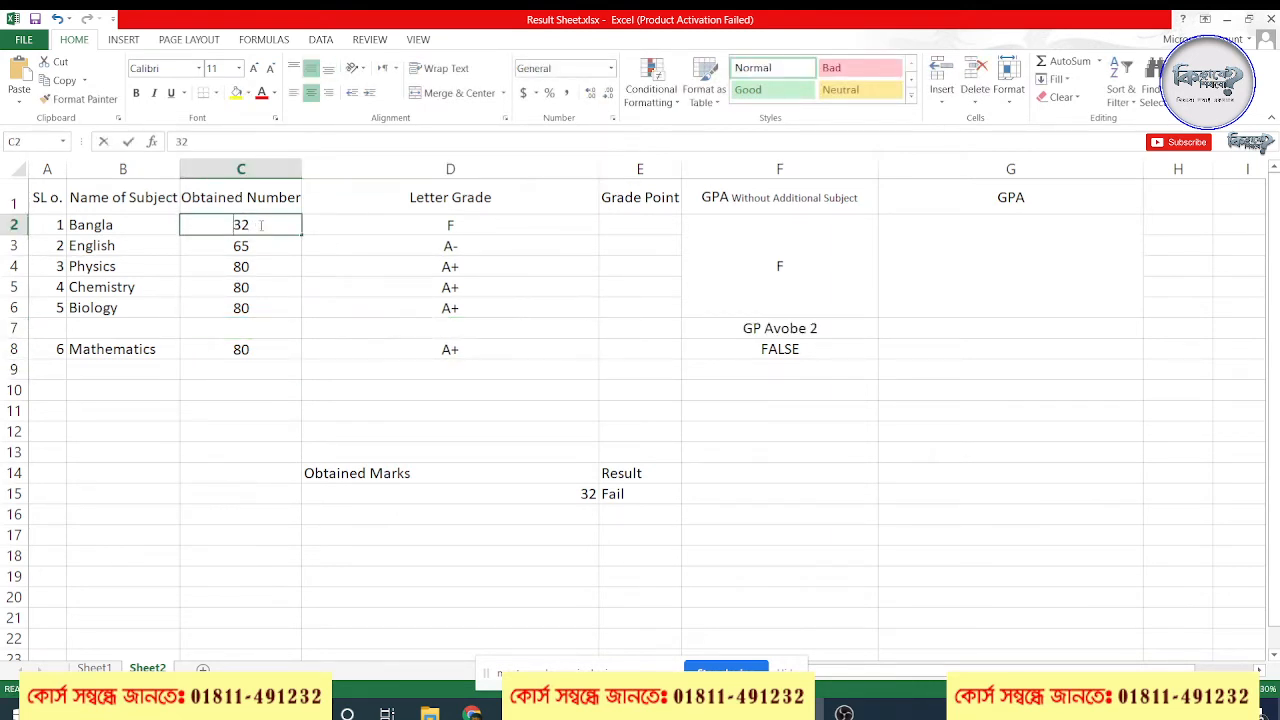
{"action": "type", "text": "80"}
{"action": "key", "text": "Return"}
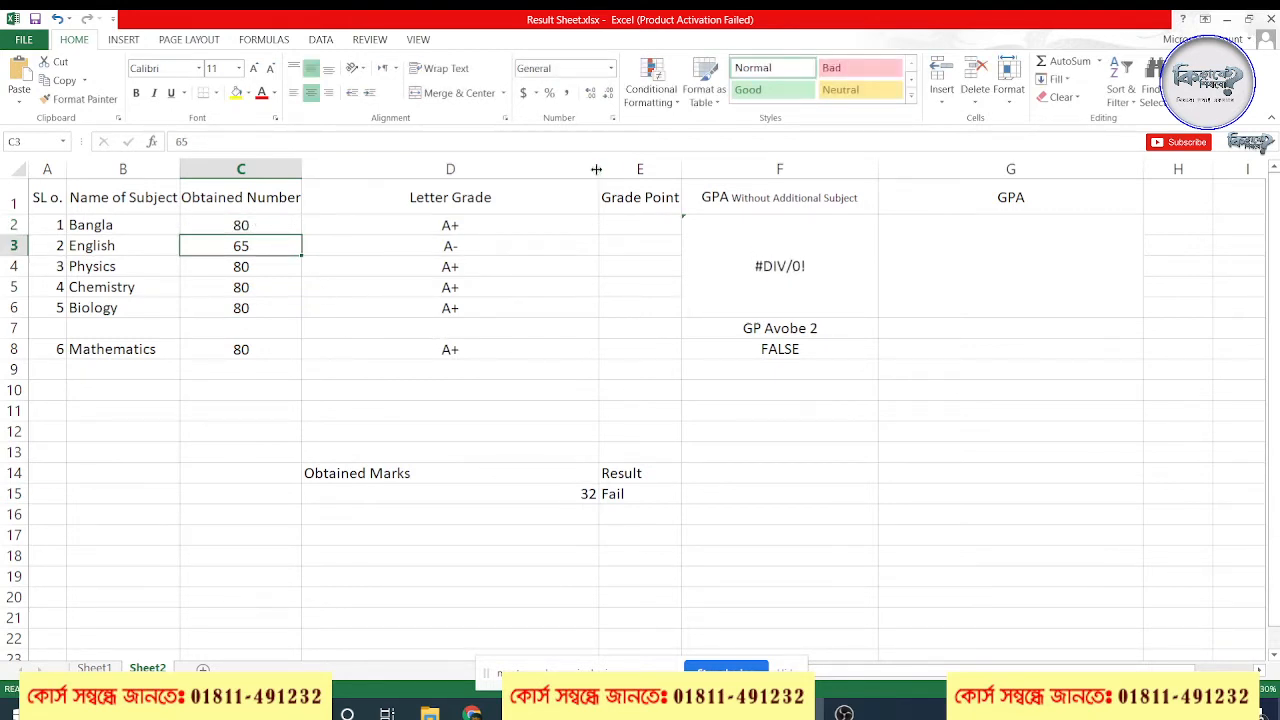
{"action": "left_click_drag", "start_coordinate": [598, 169], "coordinate": [434, 175]}
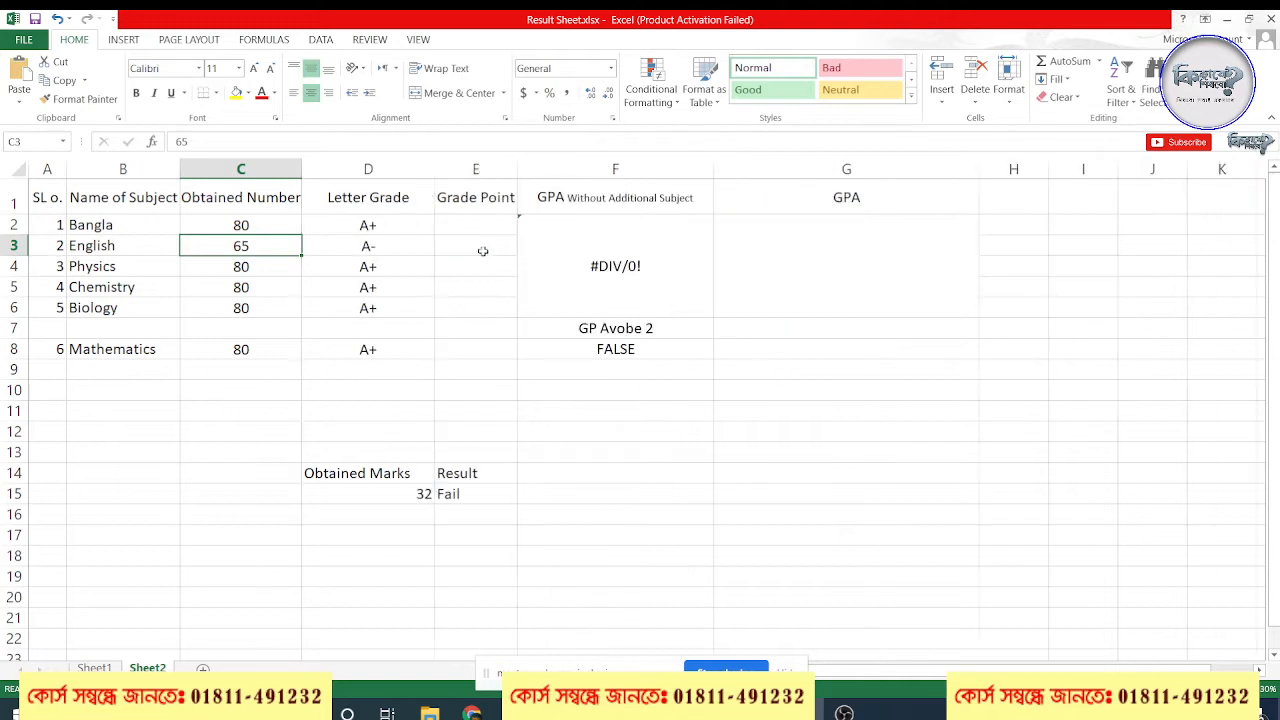
{"action": "type", "text": "80"}
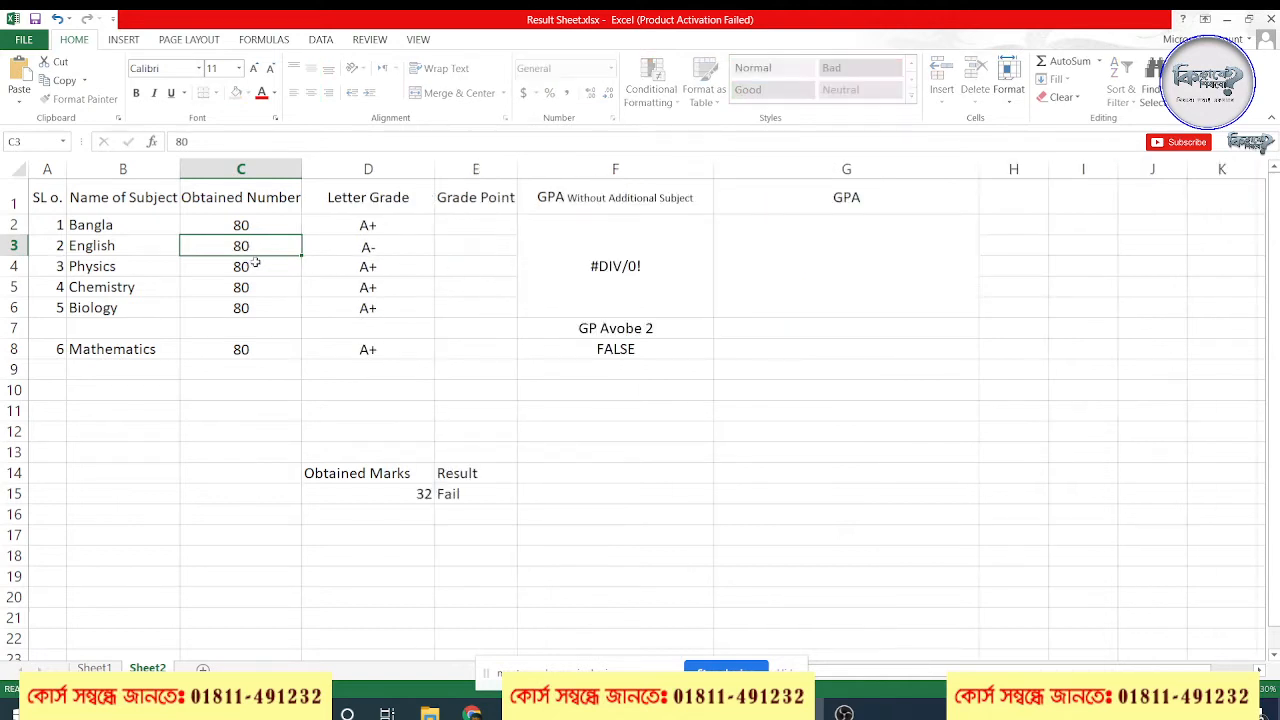
{"action": "key", "text": "Return"}
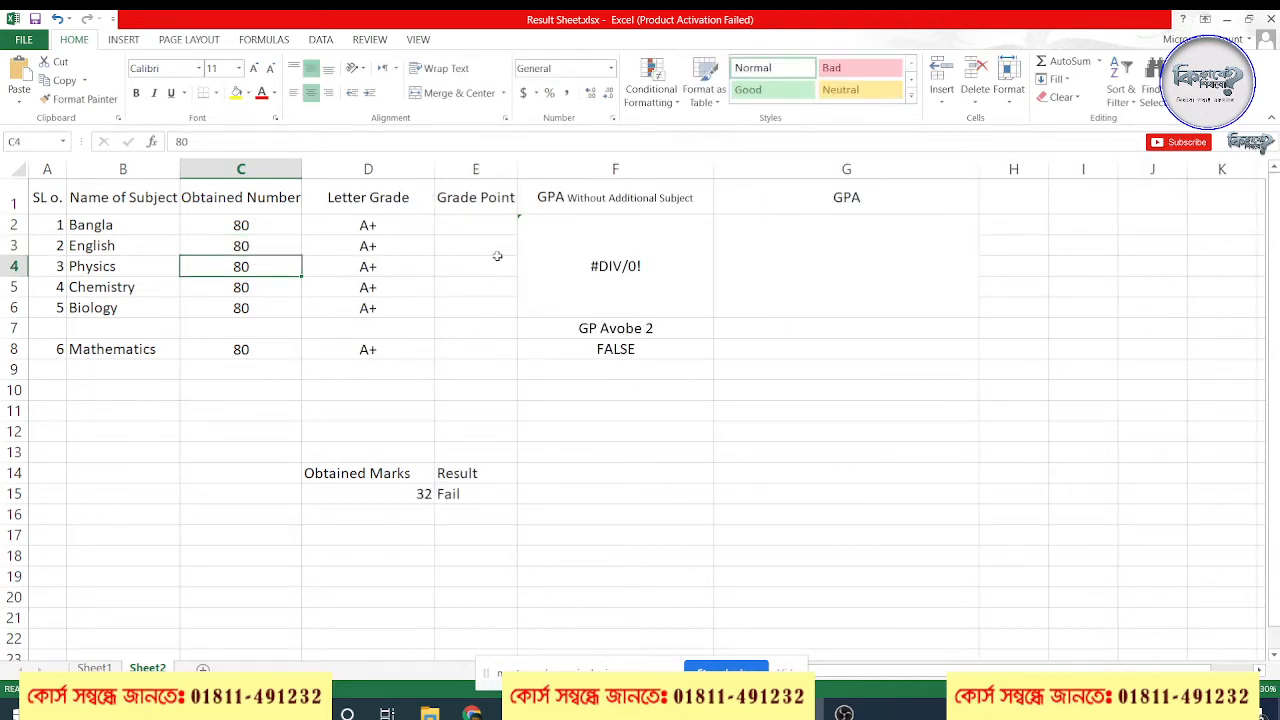
Widen the Grade Point column and begin the E2 formula with =IF(C2>=80,5, referencing Bangla's obtained number
{"action": "left_click_drag", "start_coordinate": [511, 173], "coordinate": [570, 173]}
{"action": "left_click", "coordinate": [487, 228]}
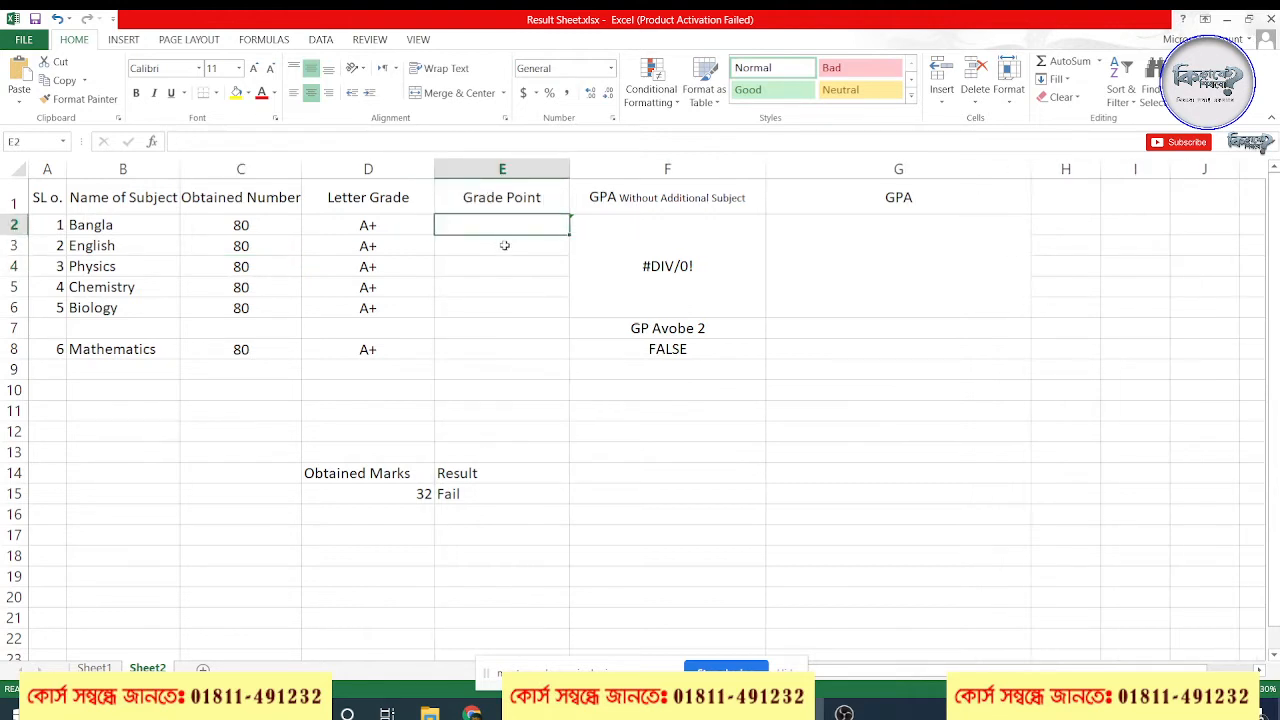
{"action": "type", "text": "="}
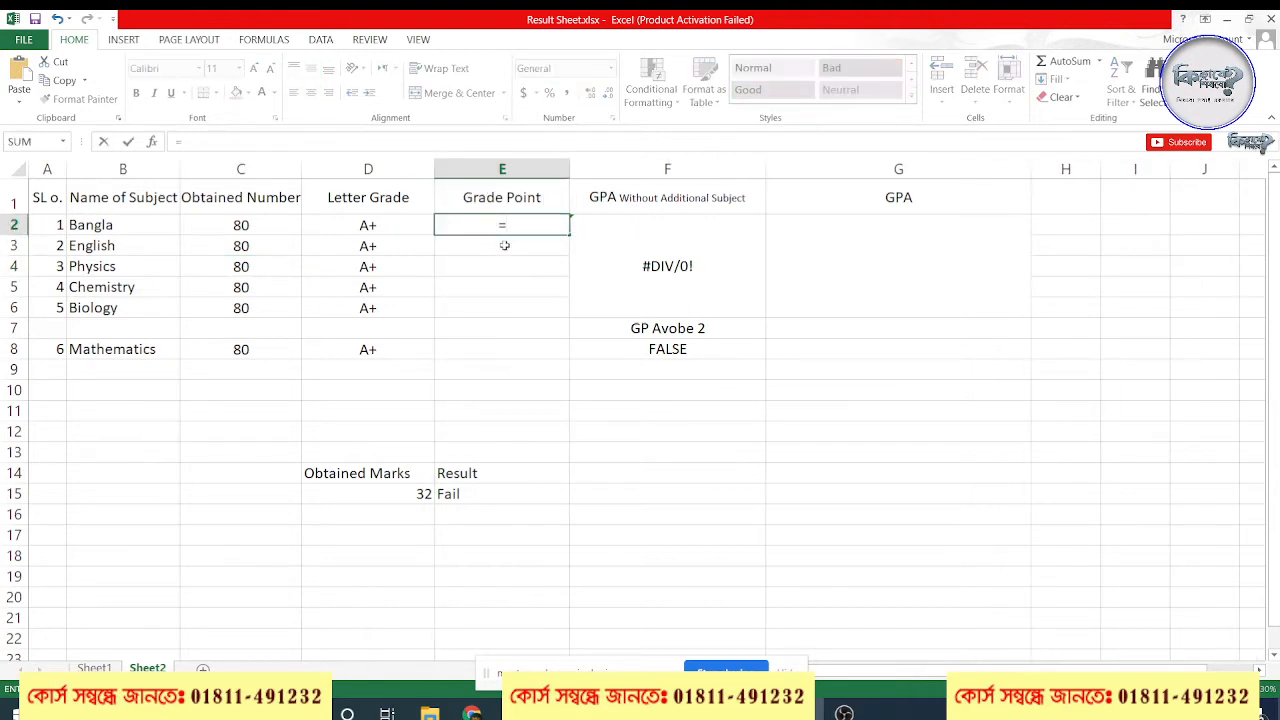
{"action": "type", "text": "IF("}
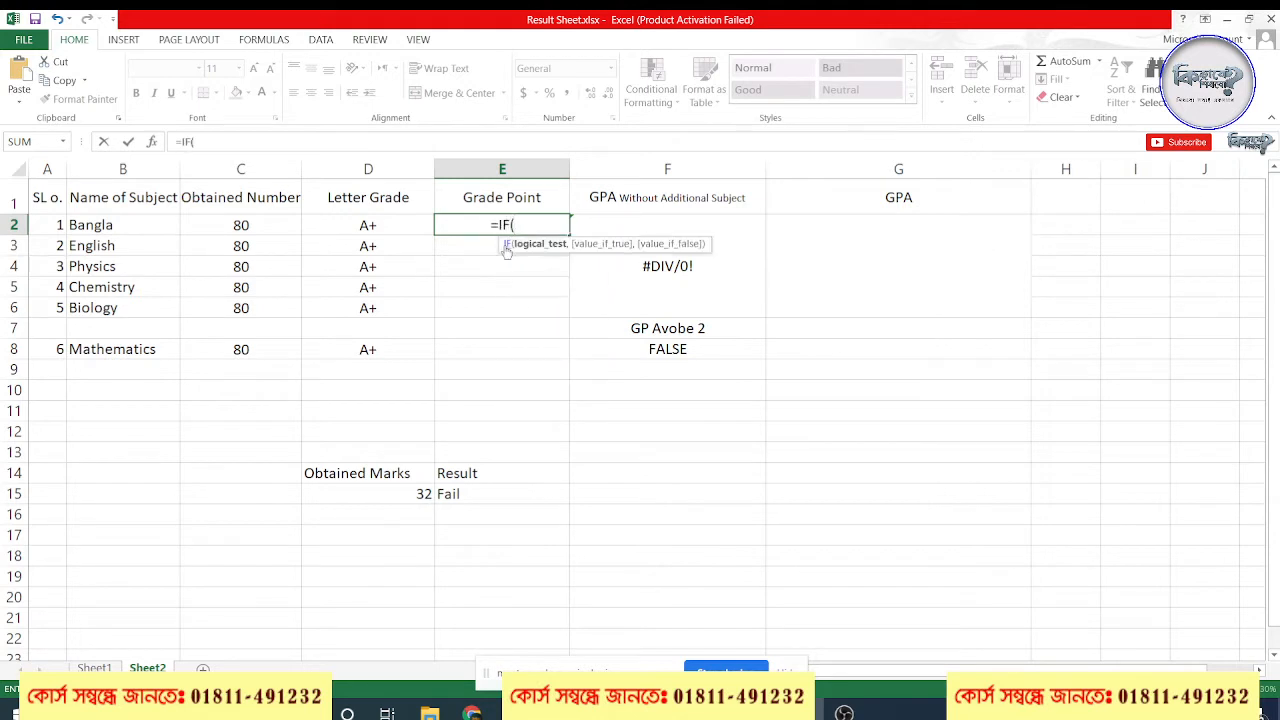
{"action": "left_click", "coordinate": [236, 225]}
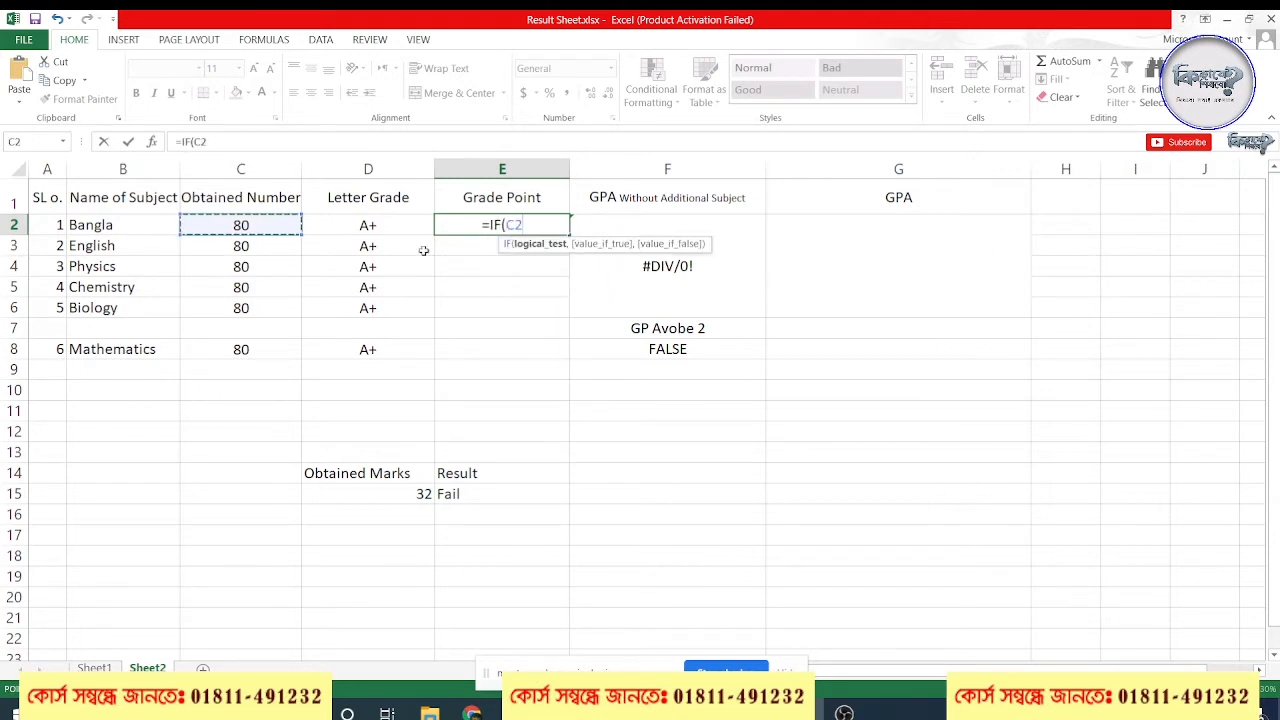
{"action": "type", "text": ">"}
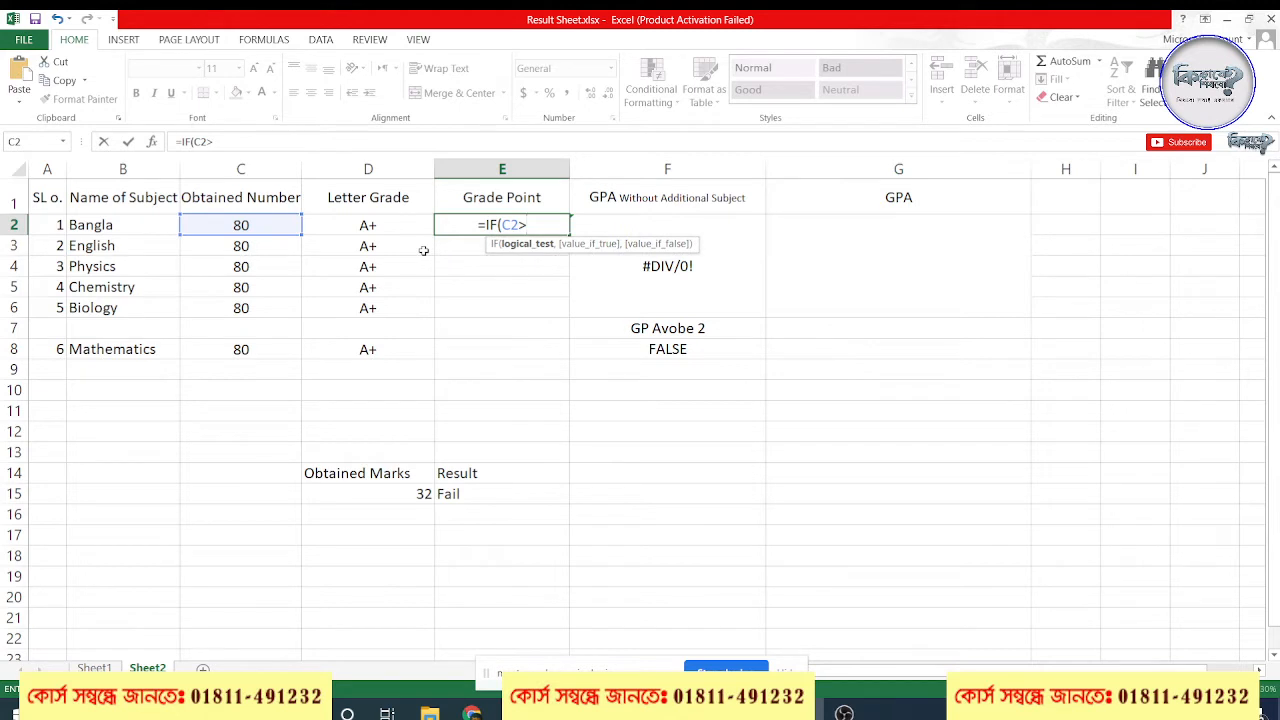
{"action": "type", "text": "="}
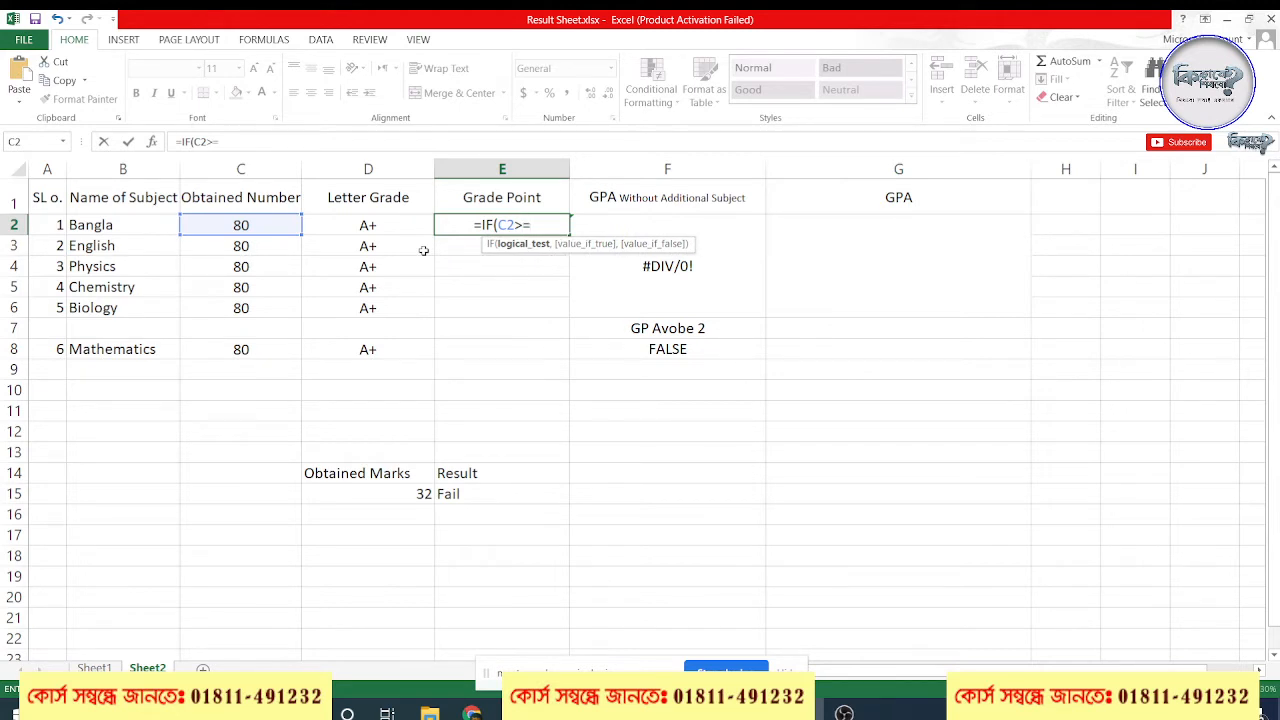
{"action": "type", "text": "80,"}
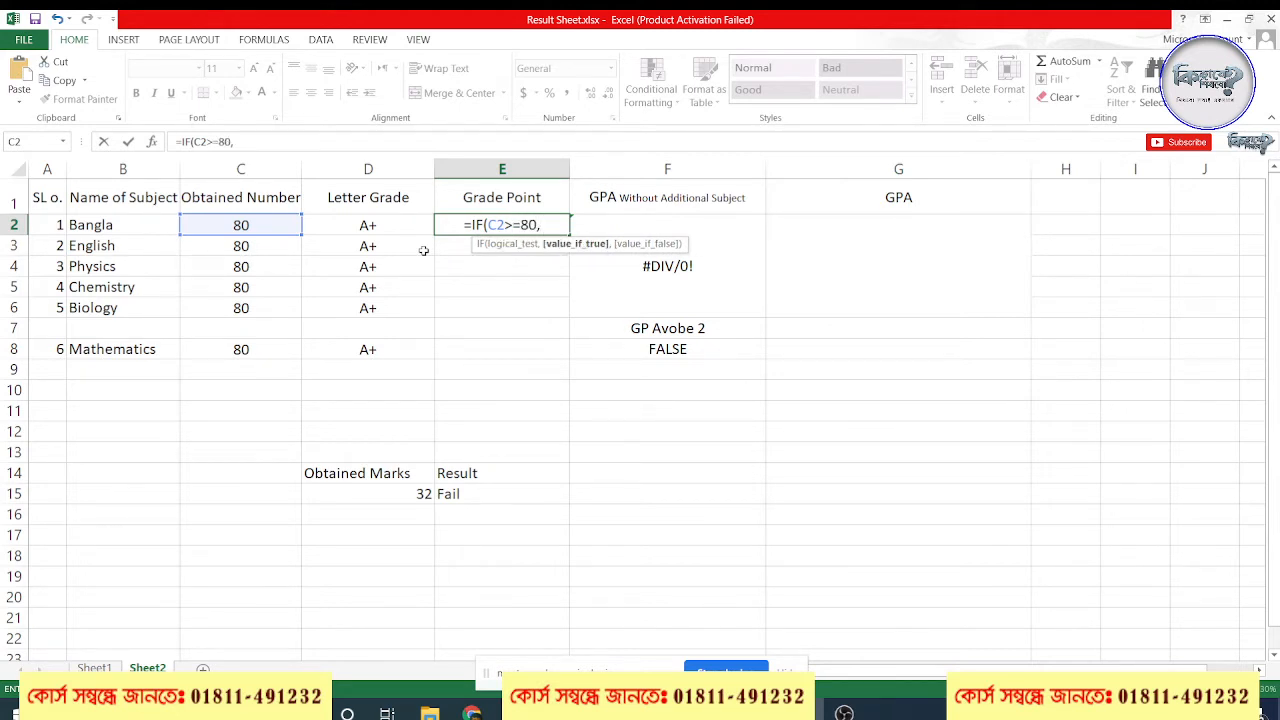
{"action": "type", "text": "5,"}
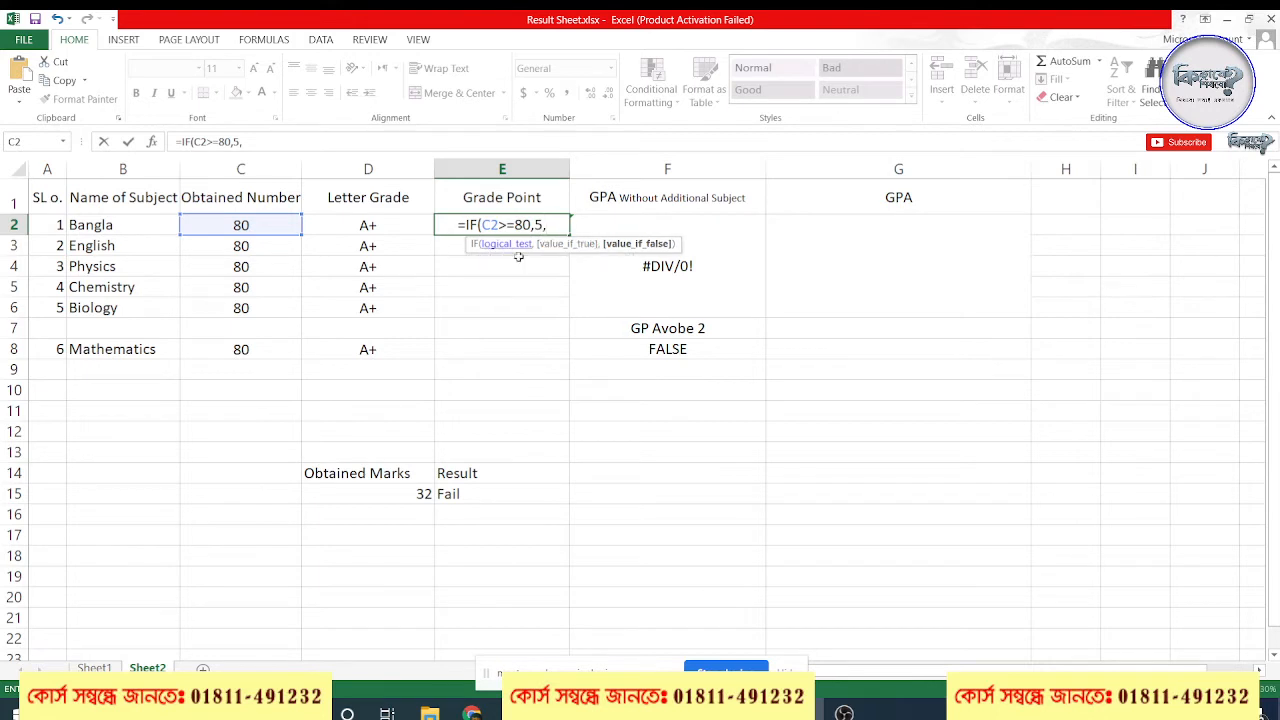
Append a copy of the first IF condition to the E2 formula, changing it to C2>=70 and removing its extra equals sign
{"action": "left_click_drag", "start_coordinate": [550, 225], "coordinate": [466, 223]}
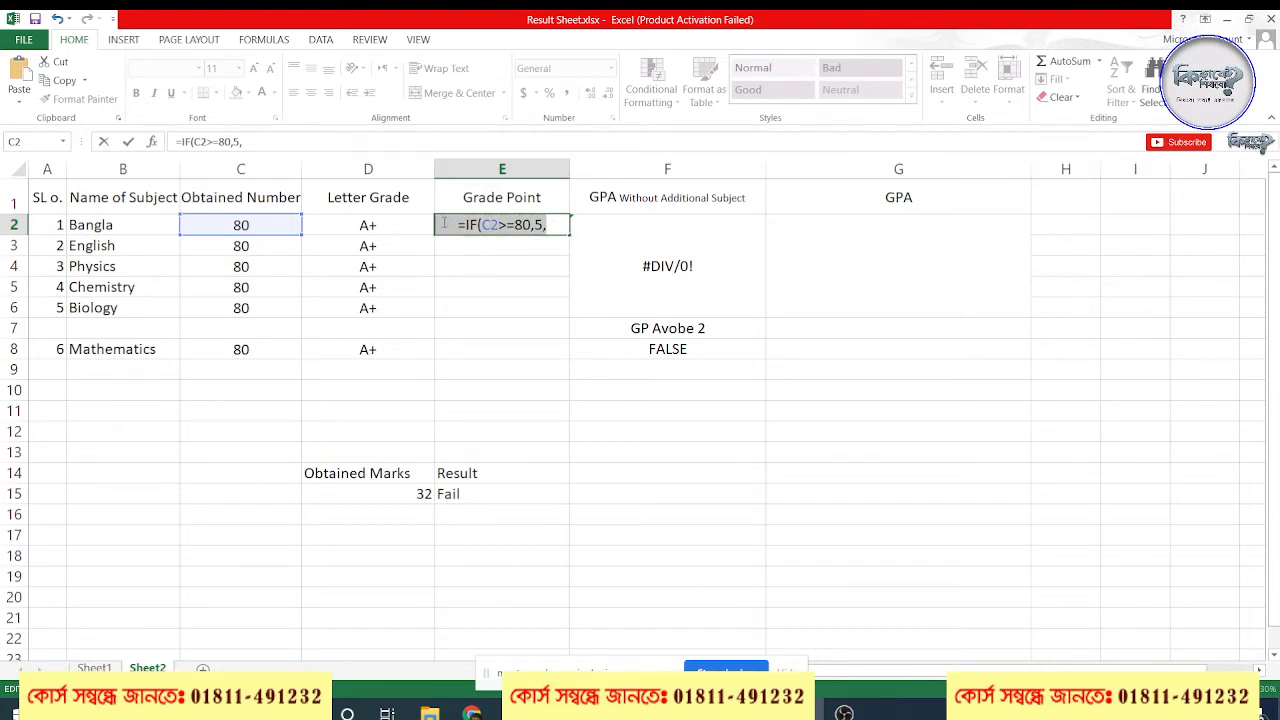
{"action": "left_click", "coordinate": [287, 141]}
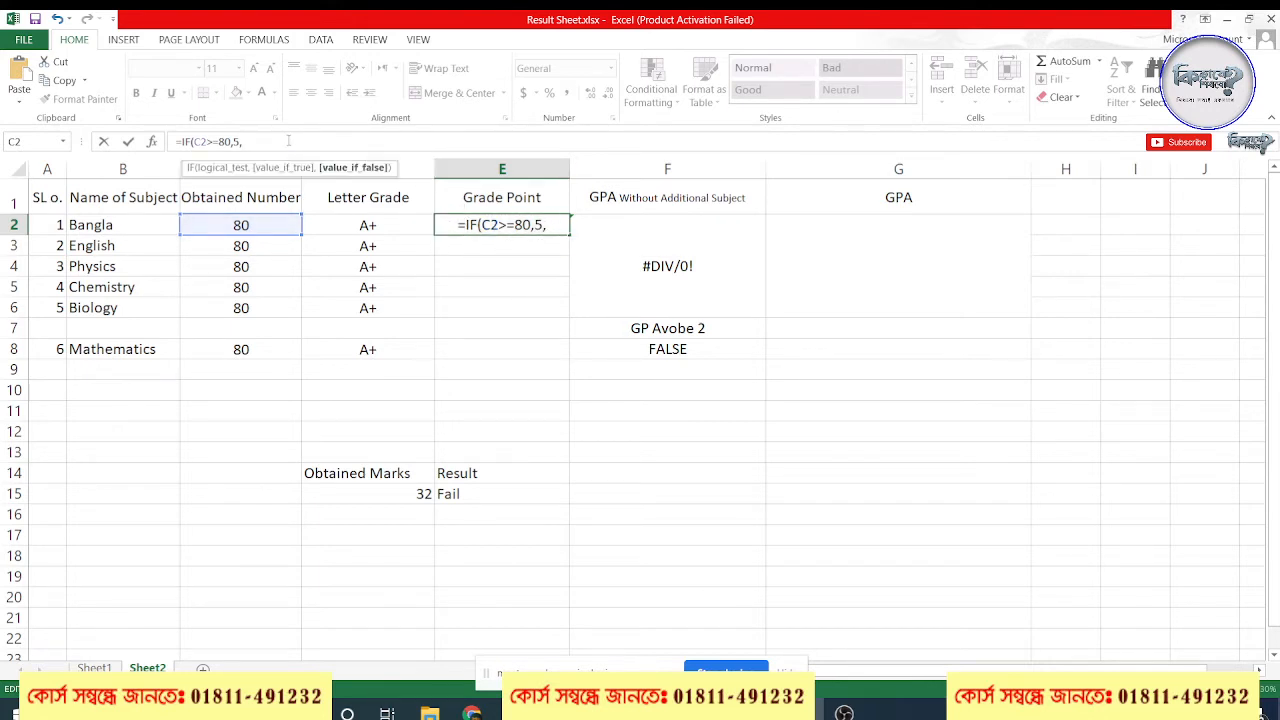
{"action": "key", "text": "ctrl+v"}
{"action": "double_click", "coordinate": [289, 141]}
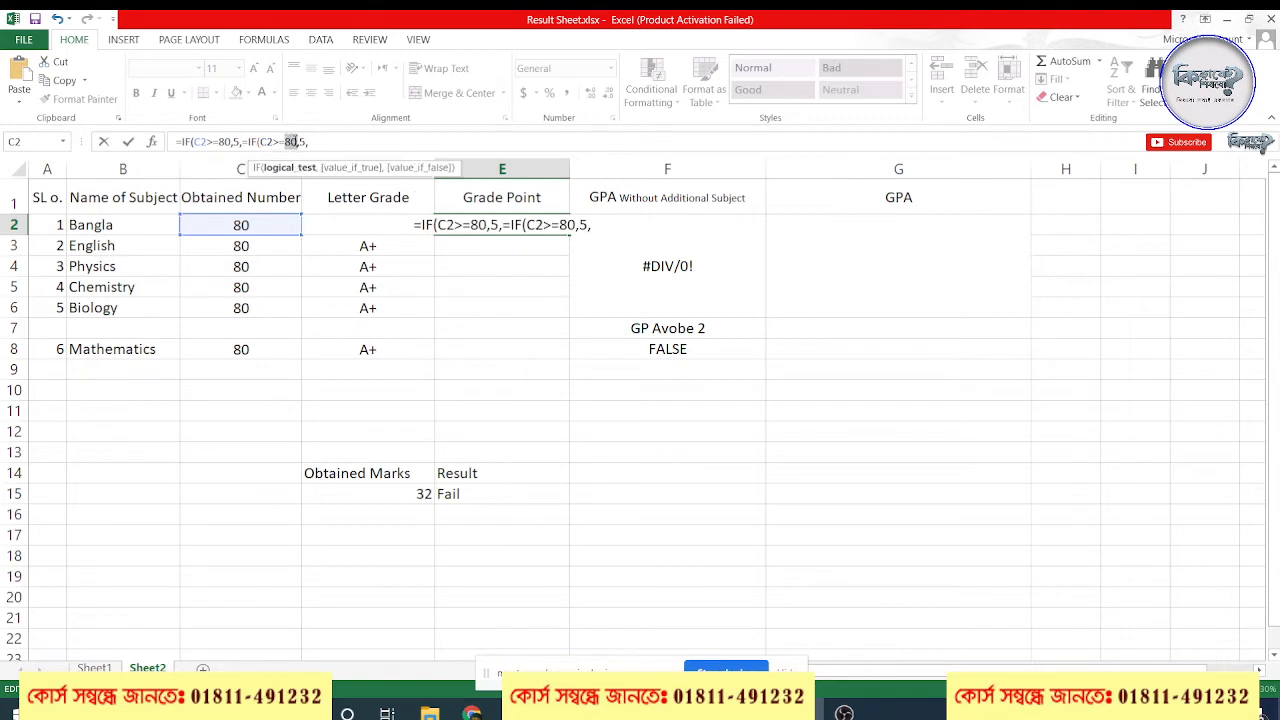
{"action": "key", "text": "End"}
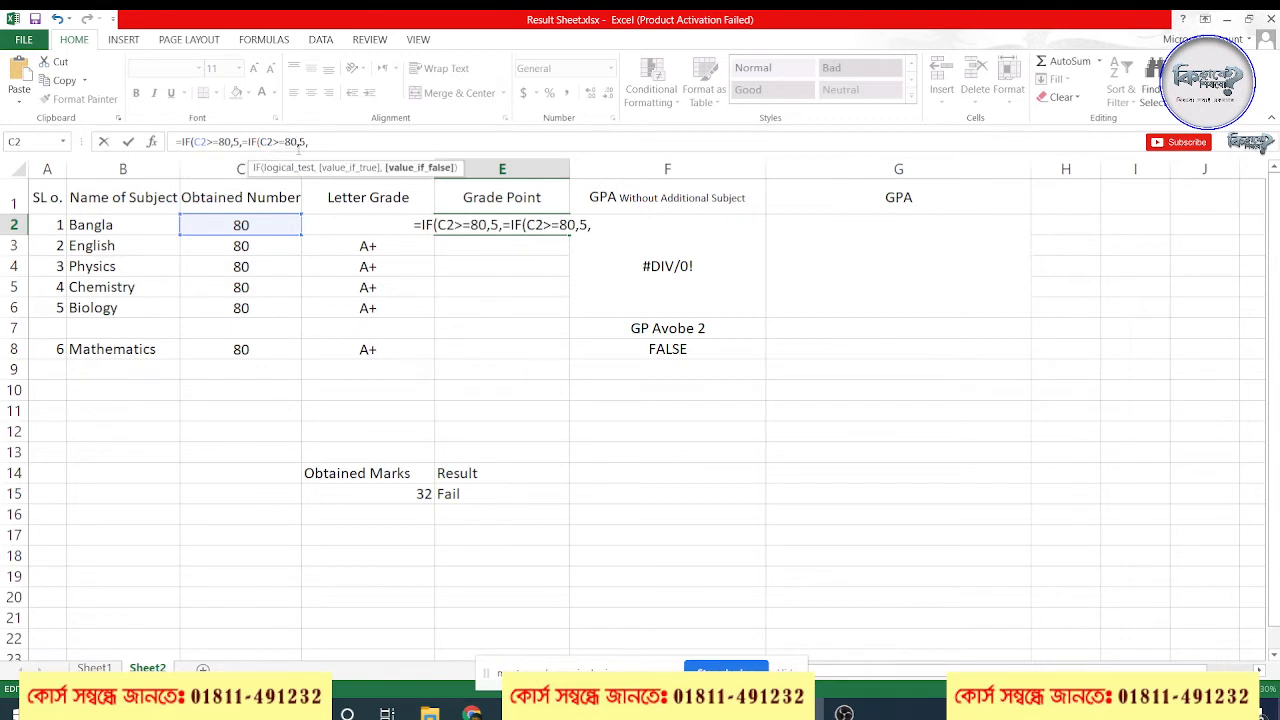
{"action": "left_click", "coordinate": [298, 142]}
{"action": "key", "text": "BackSpace"}
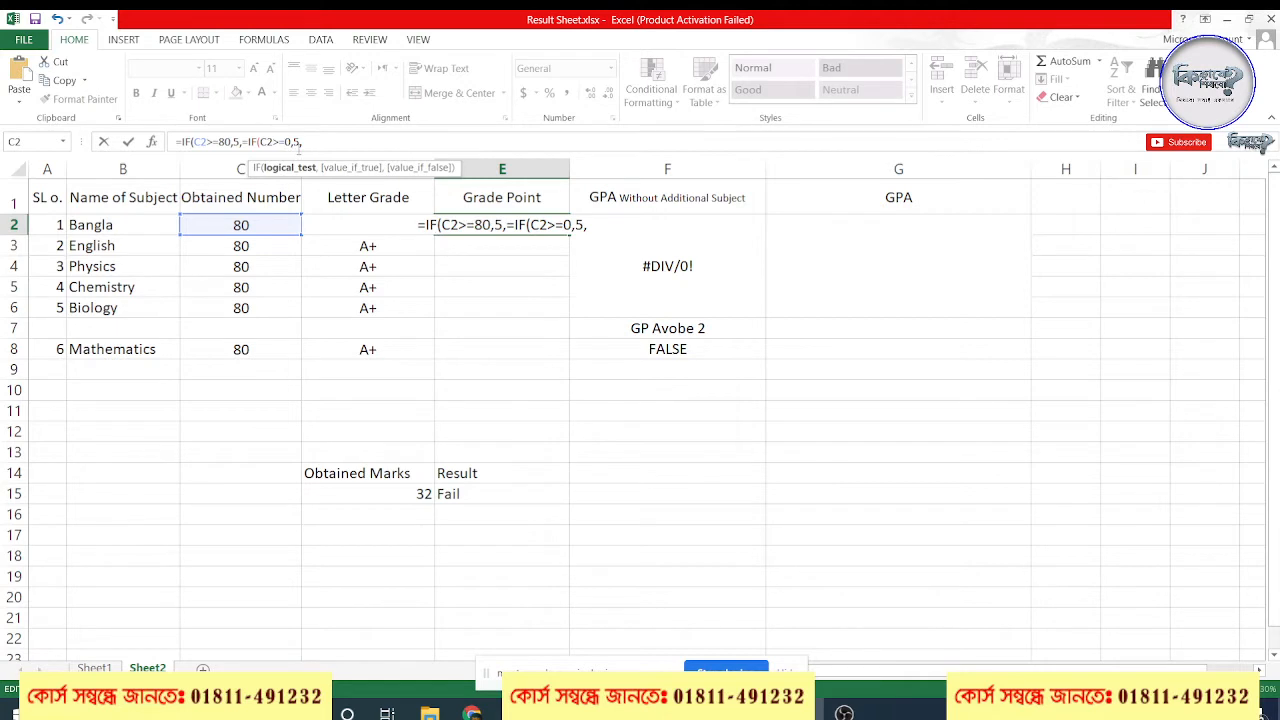
{"action": "type", "text": "7"}
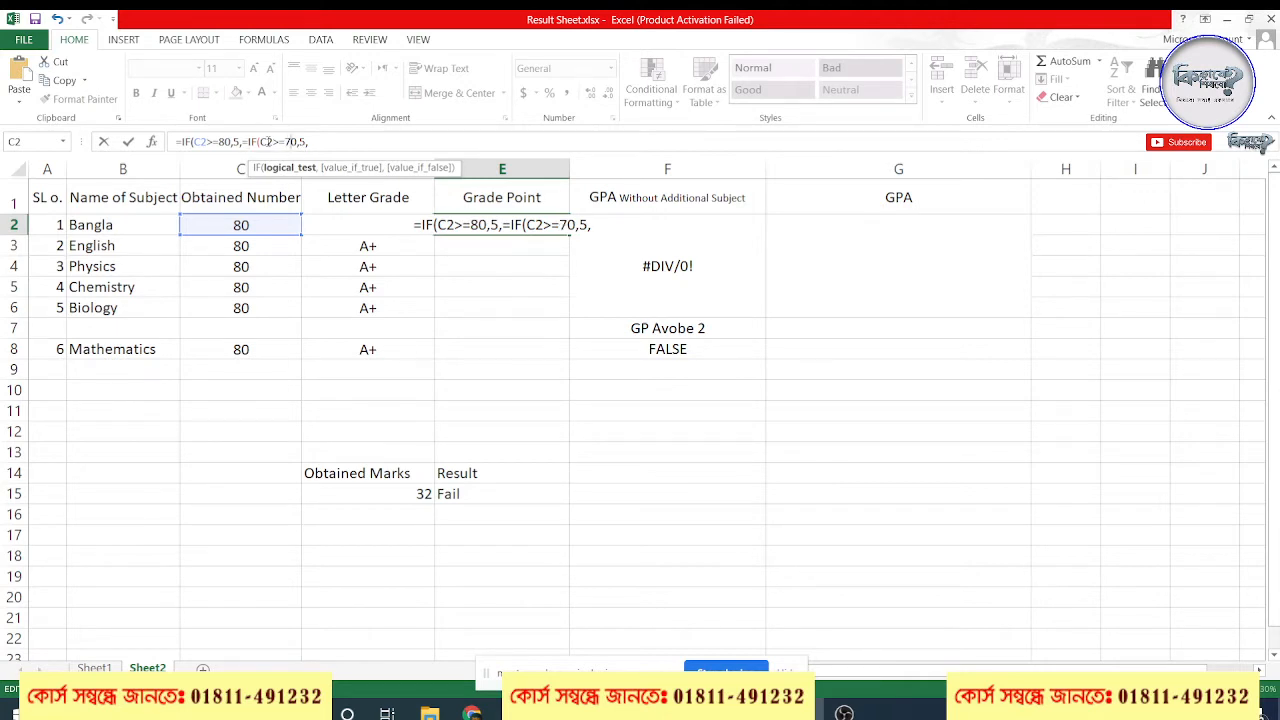
{"action": "left_click", "coordinate": [246, 142]}
{"action": "key", "text": "BackSpace"}
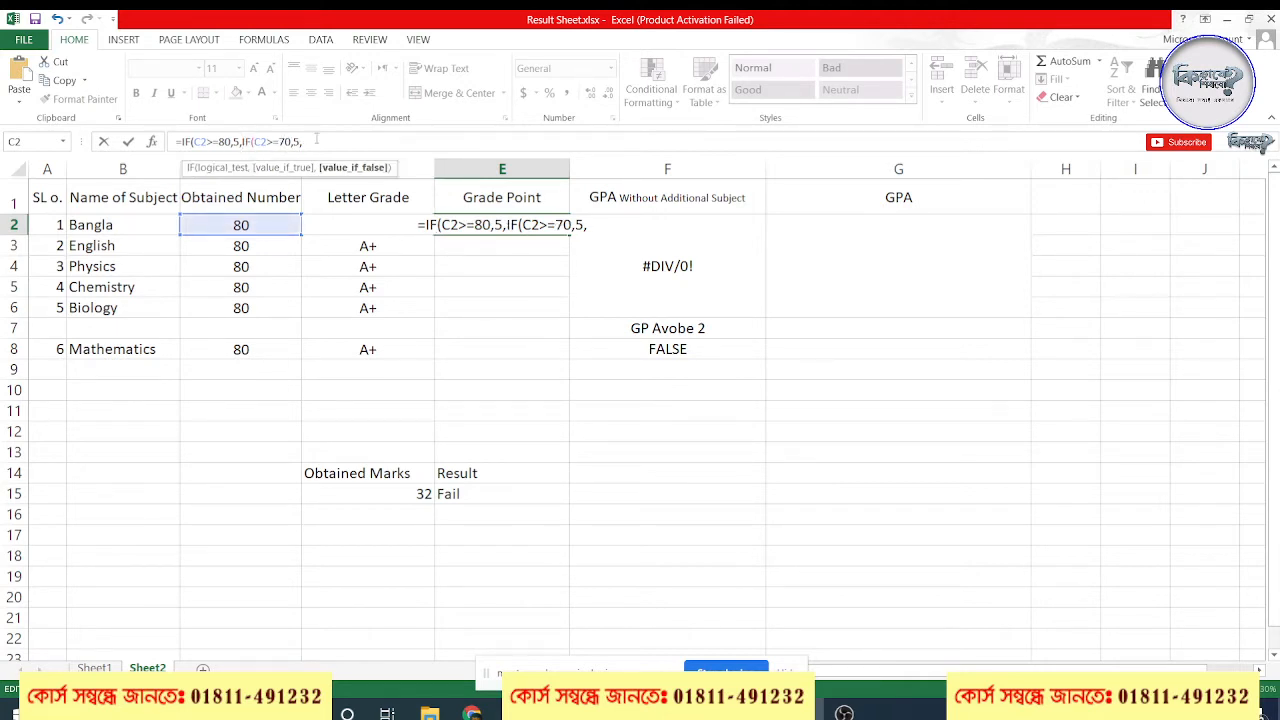
Copy the IF(C2>=70,5, segment onto the end of the E2 formula and change the copy's threshold to 60
{"action": "left_click_drag", "start_coordinate": [316, 139], "coordinate": [240, 142]}
{"action": "key", "text": "ctrl+c"}
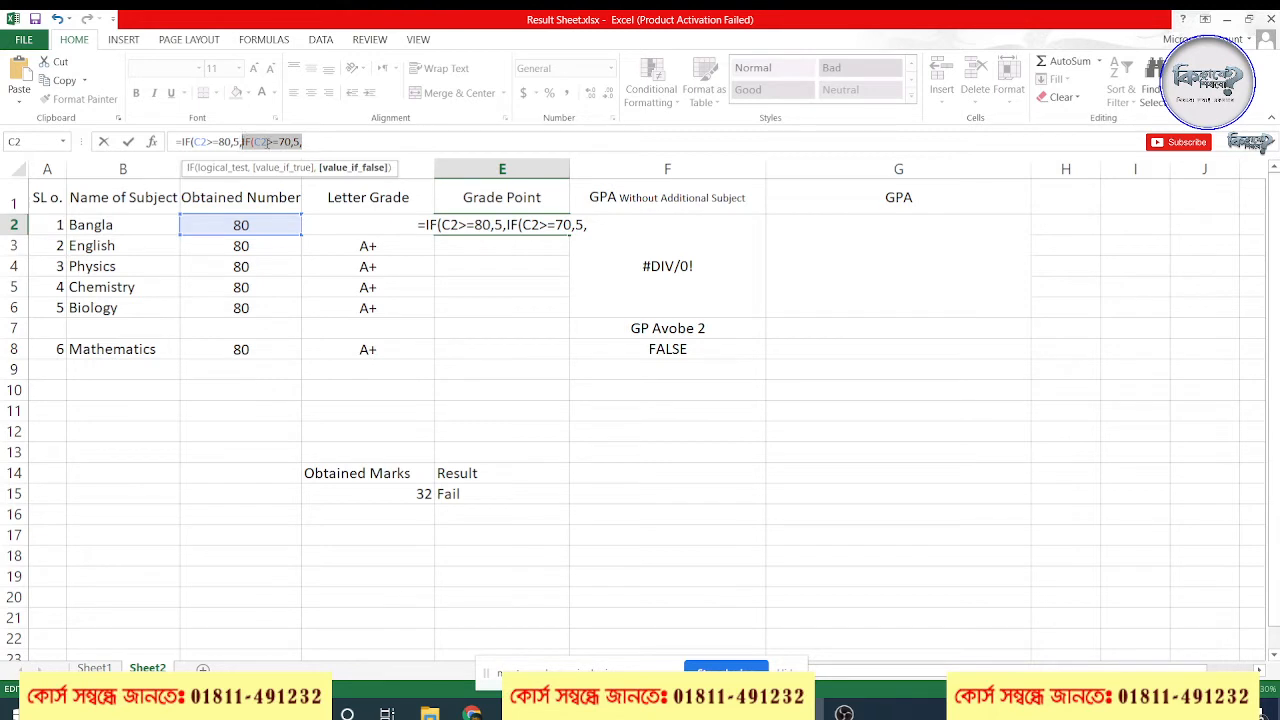
{"action": "left_click", "coordinate": [319, 143]}
{"action": "key", "text": "ctrl+v"}
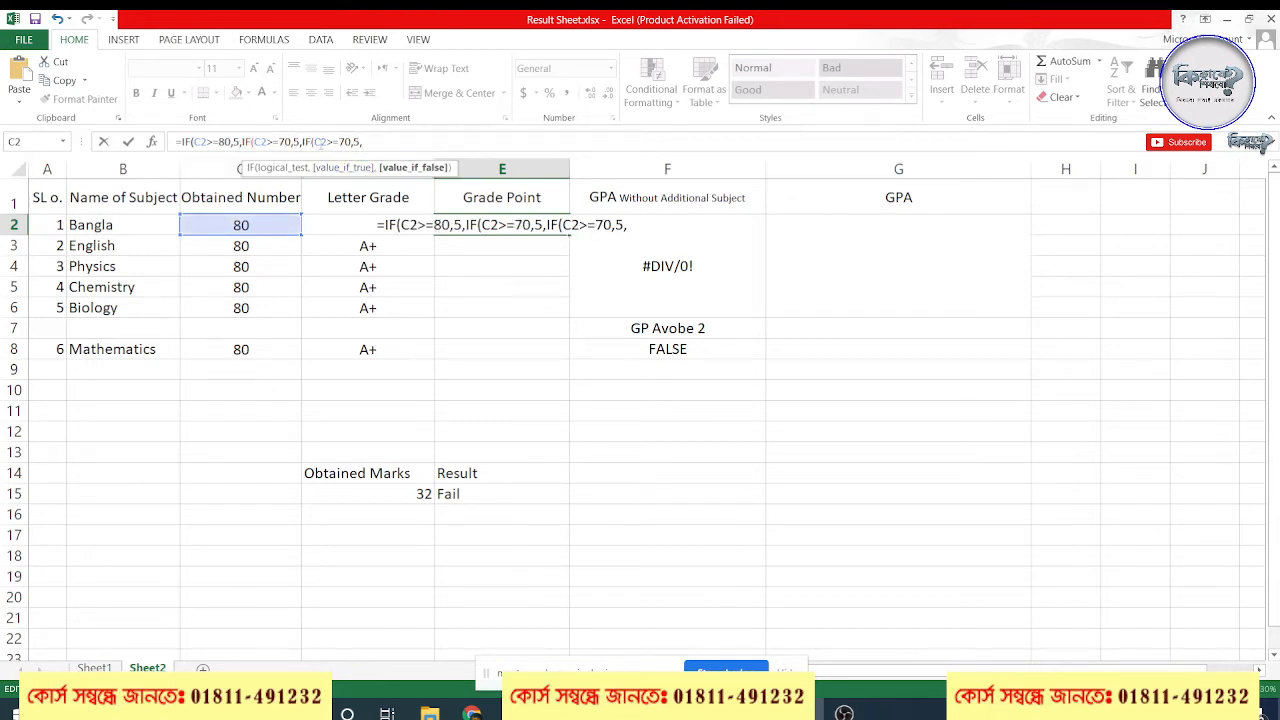
{"action": "left_click_drag", "start_coordinate": [338, 143], "coordinate": [348, 143]}
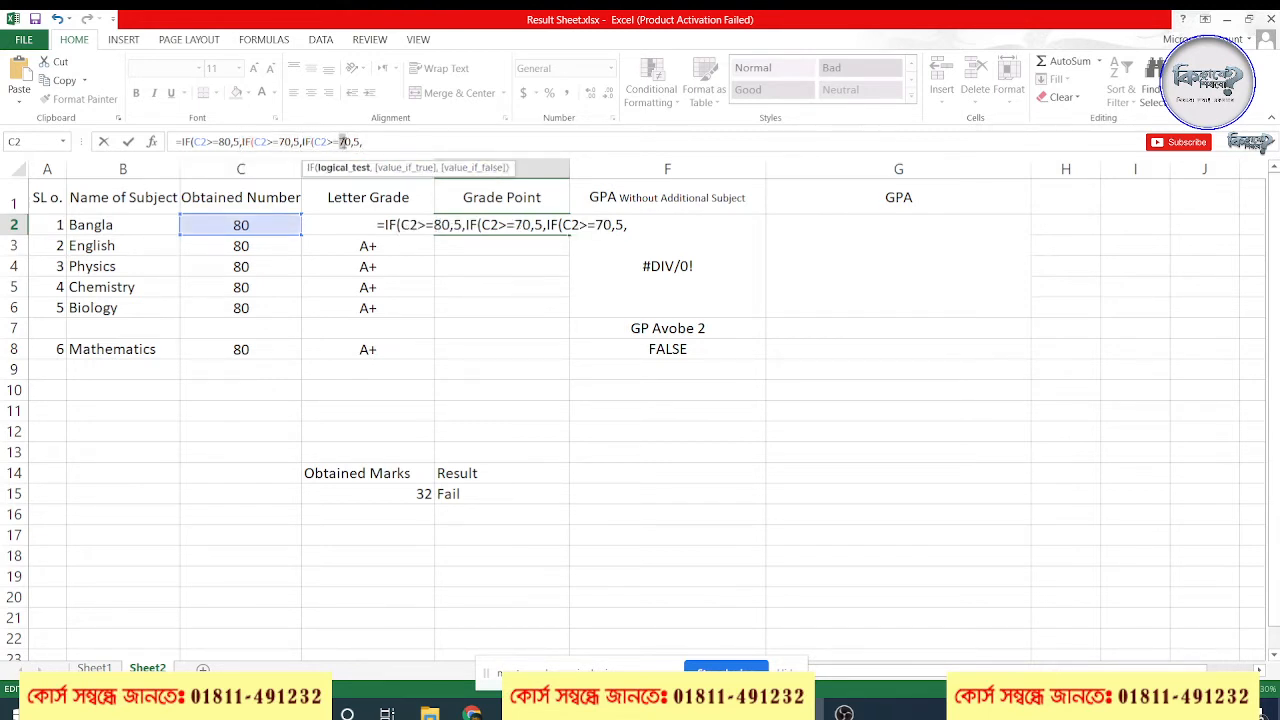
{"action": "type", "text": "6"}
Set the grade points in the E2 formula to 4 for C2>=70 and 3.5 for C2>=60
{"action": "left_click", "coordinate": [296, 142]}
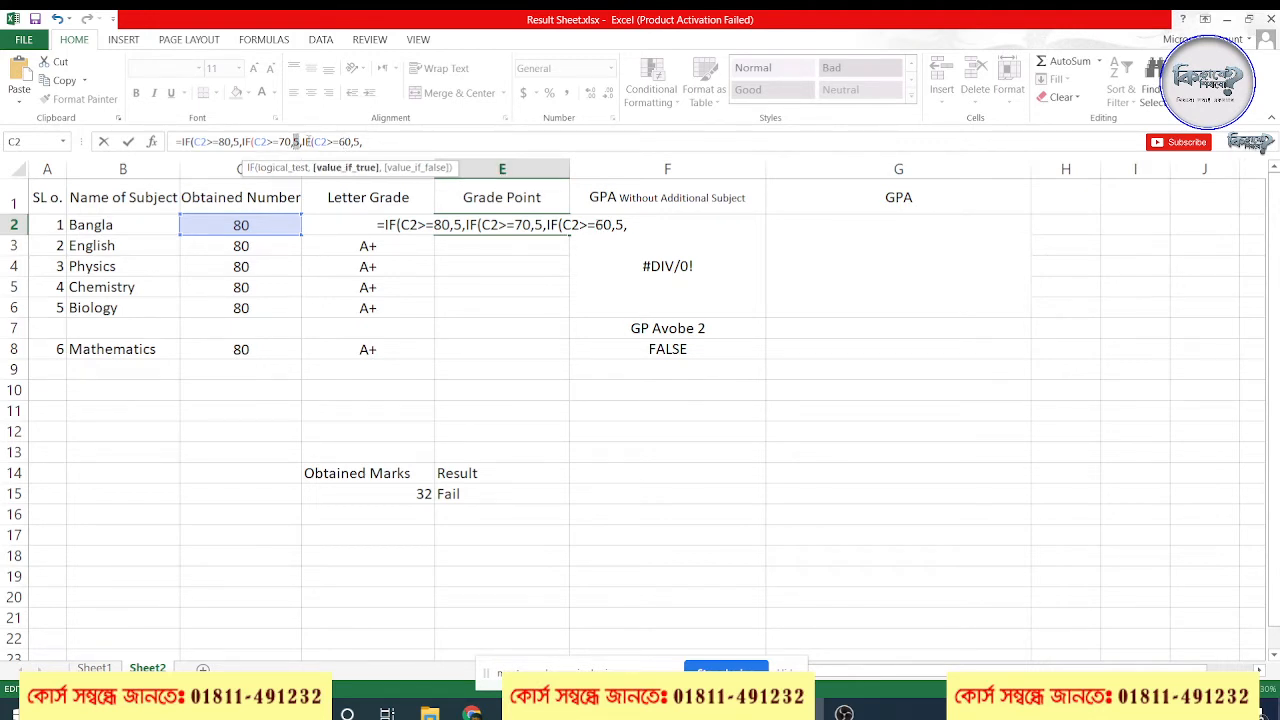
{"action": "type", "text": "4"}
{"action": "double_click", "coordinate": [355, 142]}
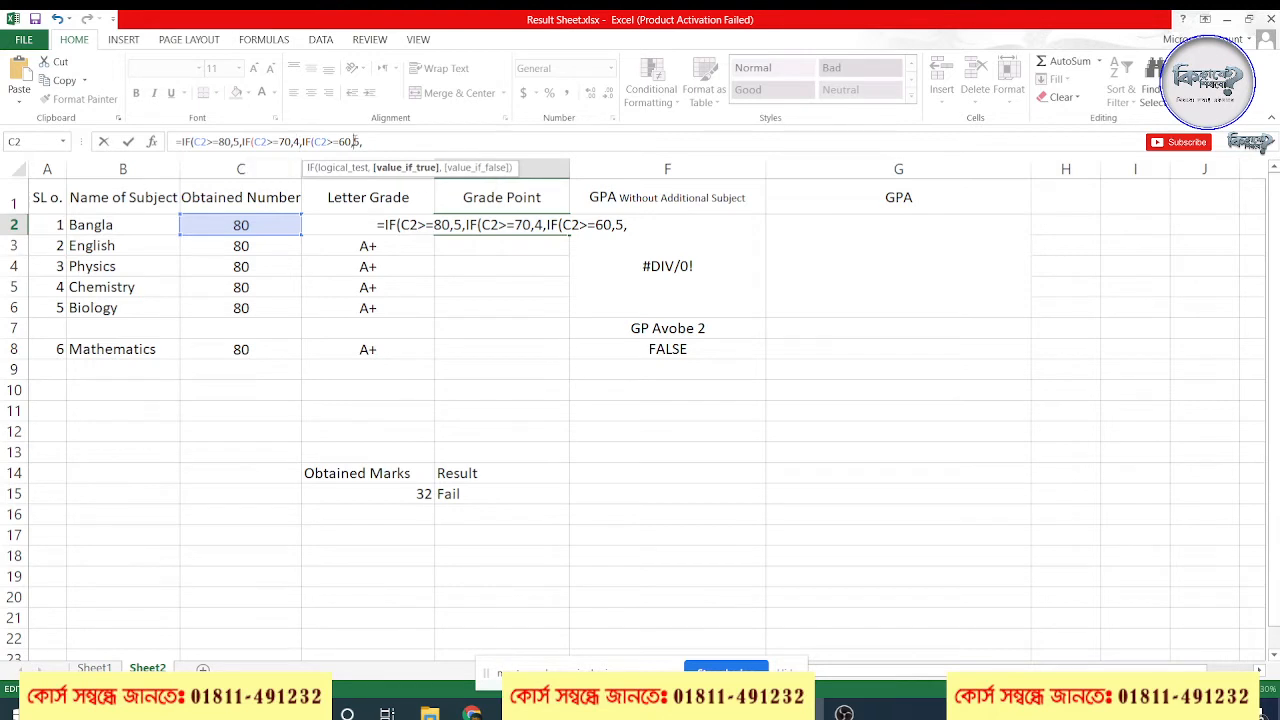
{"action": "type", "text": "3.5"}
Append the copied IF segment to the E2 formula and change it to IF(C2>=50,3,
{"action": "left_click", "coordinate": [383, 141]}
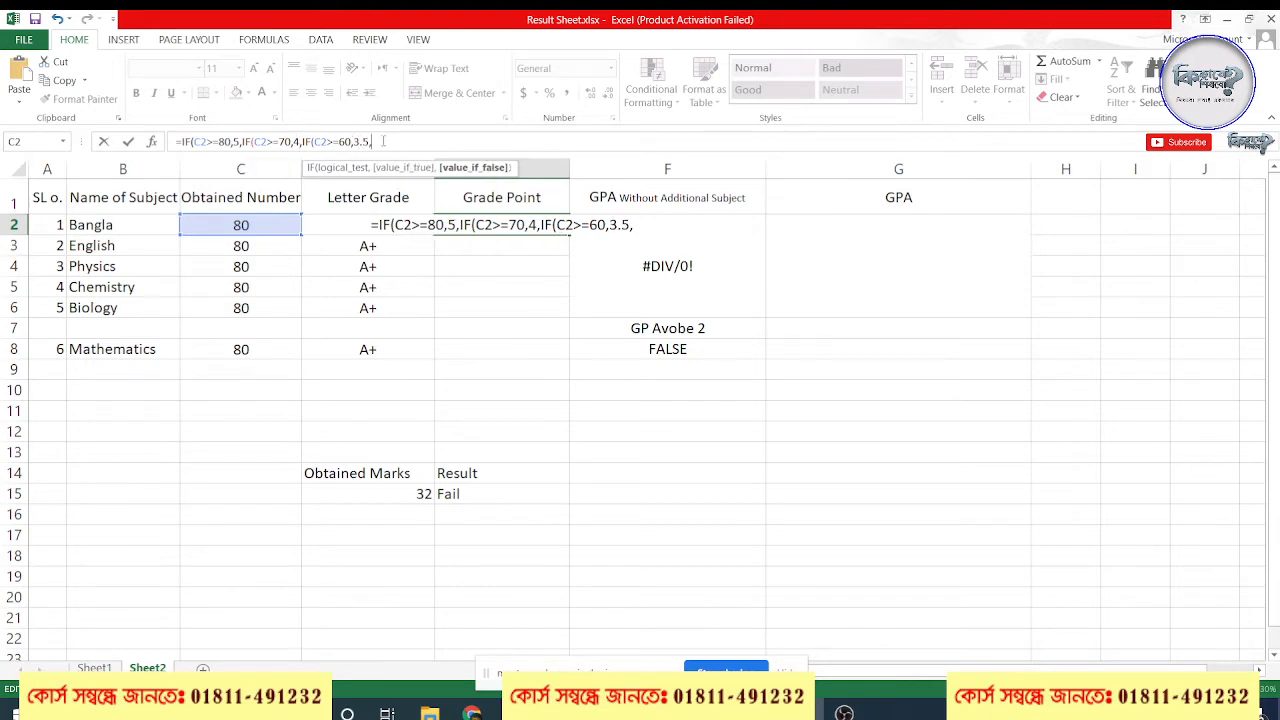
{"action": "key", "text": "ctrl+v"}
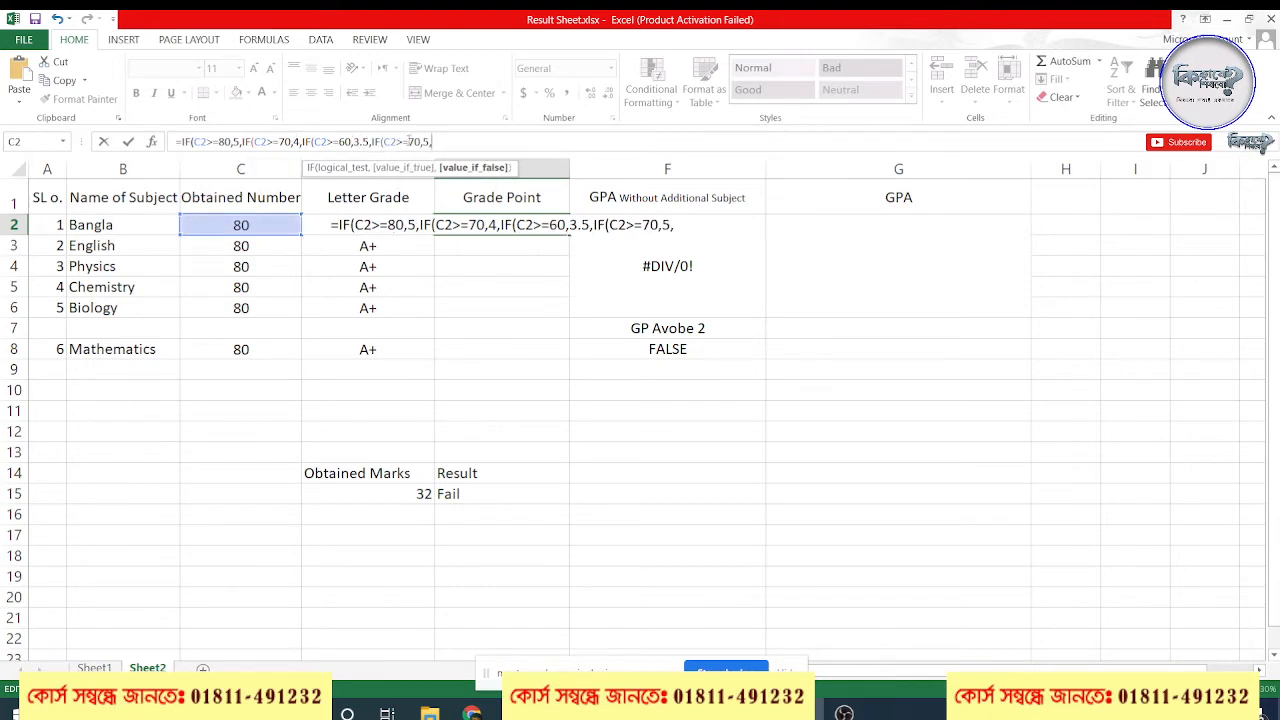
{"action": "left_click", "coordinate": [414, 141]}
{"action": "key", "text": "BackSpace"}
{"action": "type", "text": "5"}
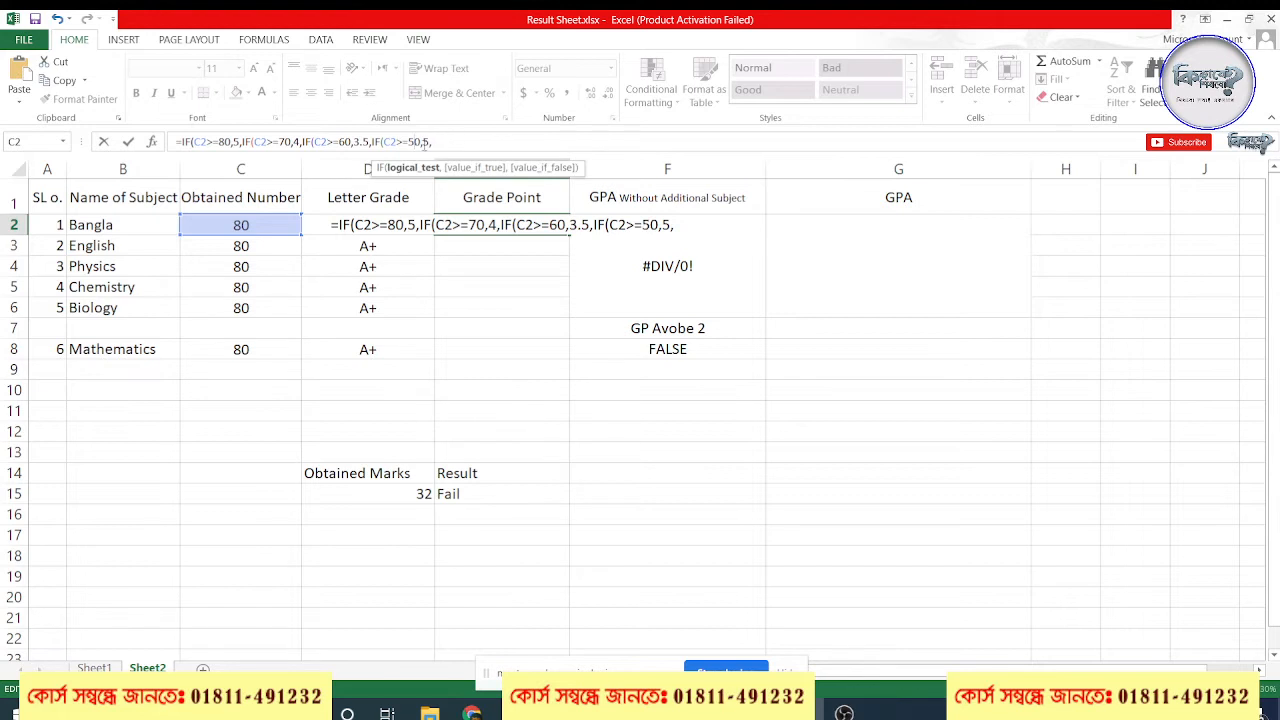
{"action": "left_click", "coordinate": [428, 141]}
{"action": "key", "text": "BackSpace"}
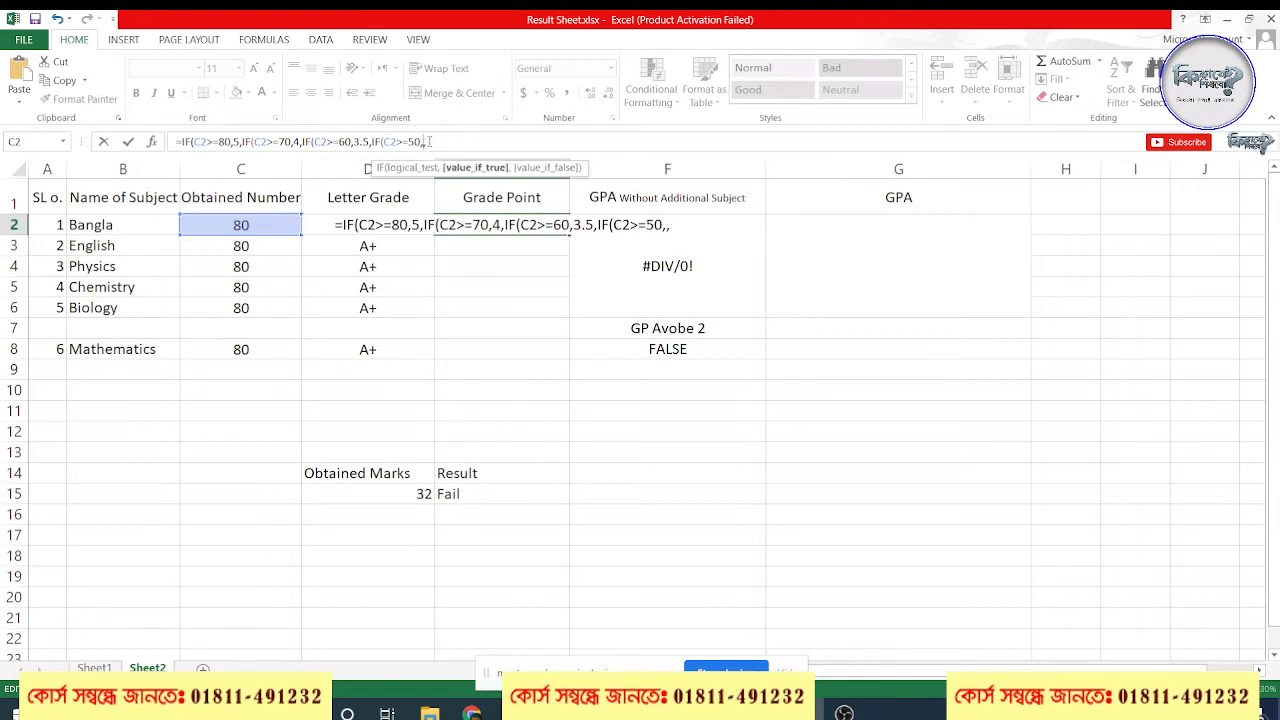
{"action": "type", "text": "3"}
Add another copy of the IF segment to the E2 formula, giving grade point 2 for C2>=40
{"action": "left_click", "coordinate": [446, 139]}
{"action": "type", "text": "IF(C2>=70,5,"}
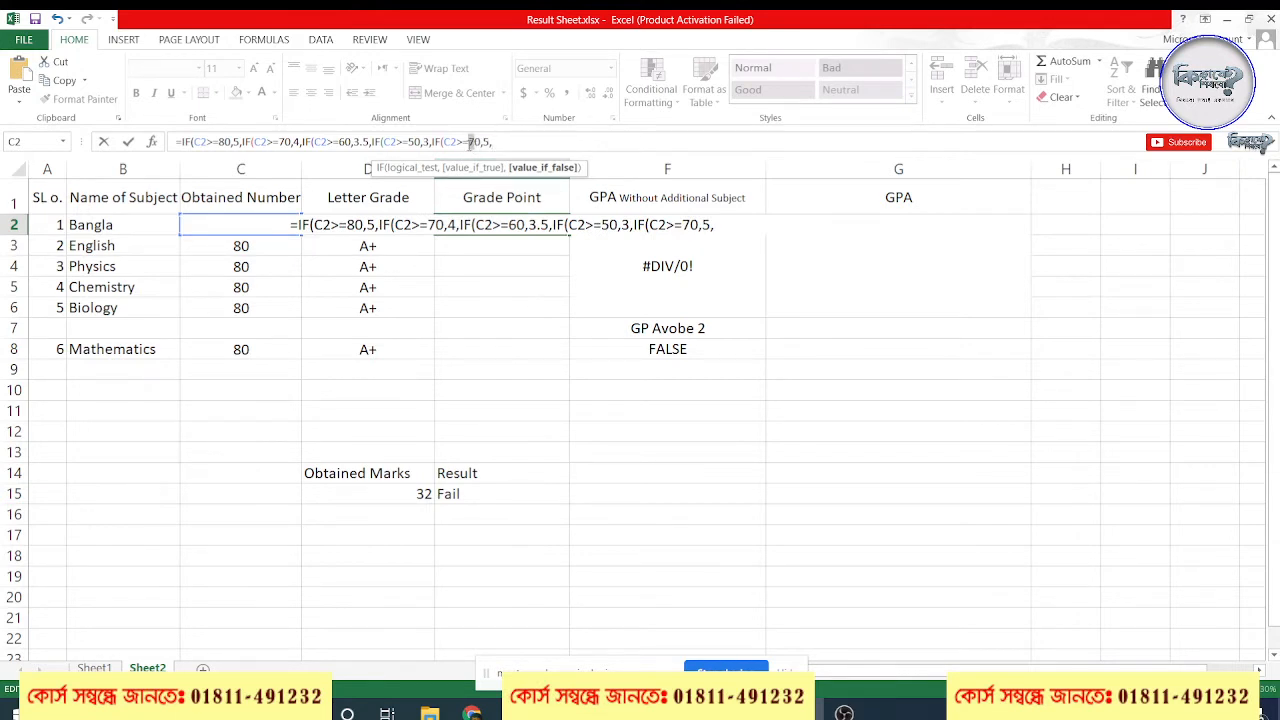
{"action": "left_click", "coordinate": [473, 141]}
{"action": "key", "text": "BackSpace"}
{"action": "type", "text": "4"}
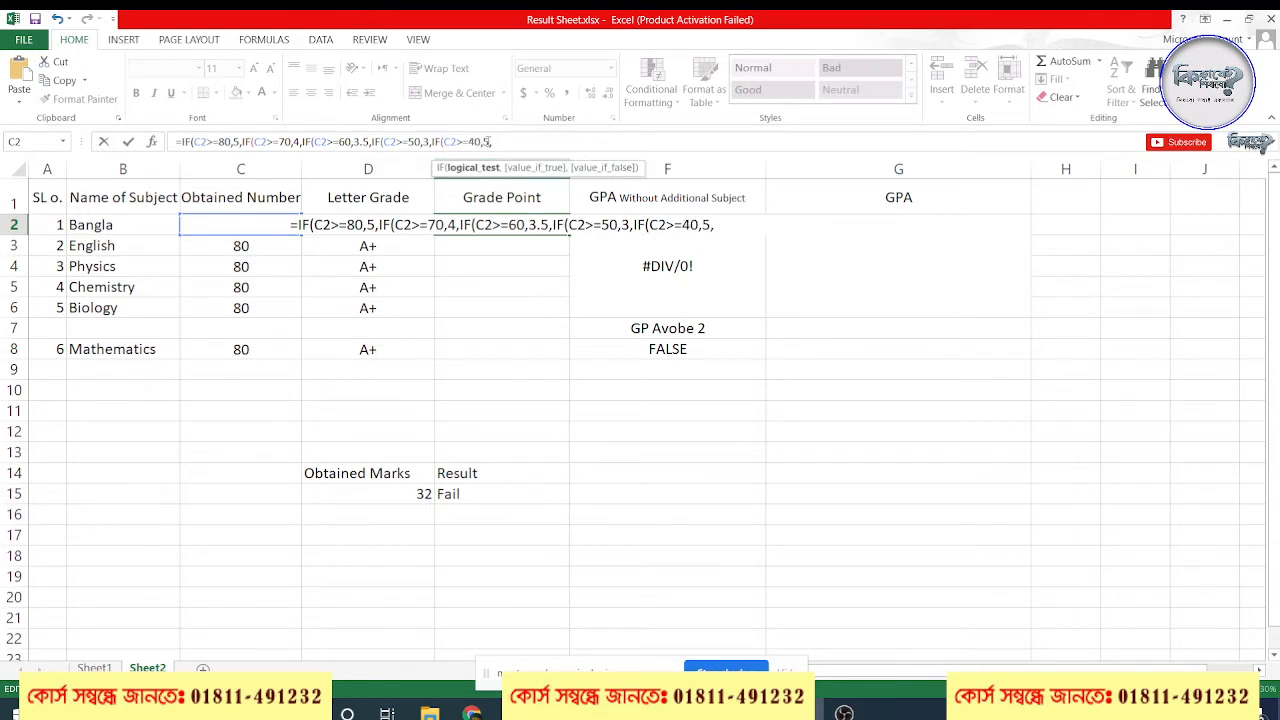
{"action": "left_click", "coordinate": [488, 141]}
{"action": "type", "text": "2"}
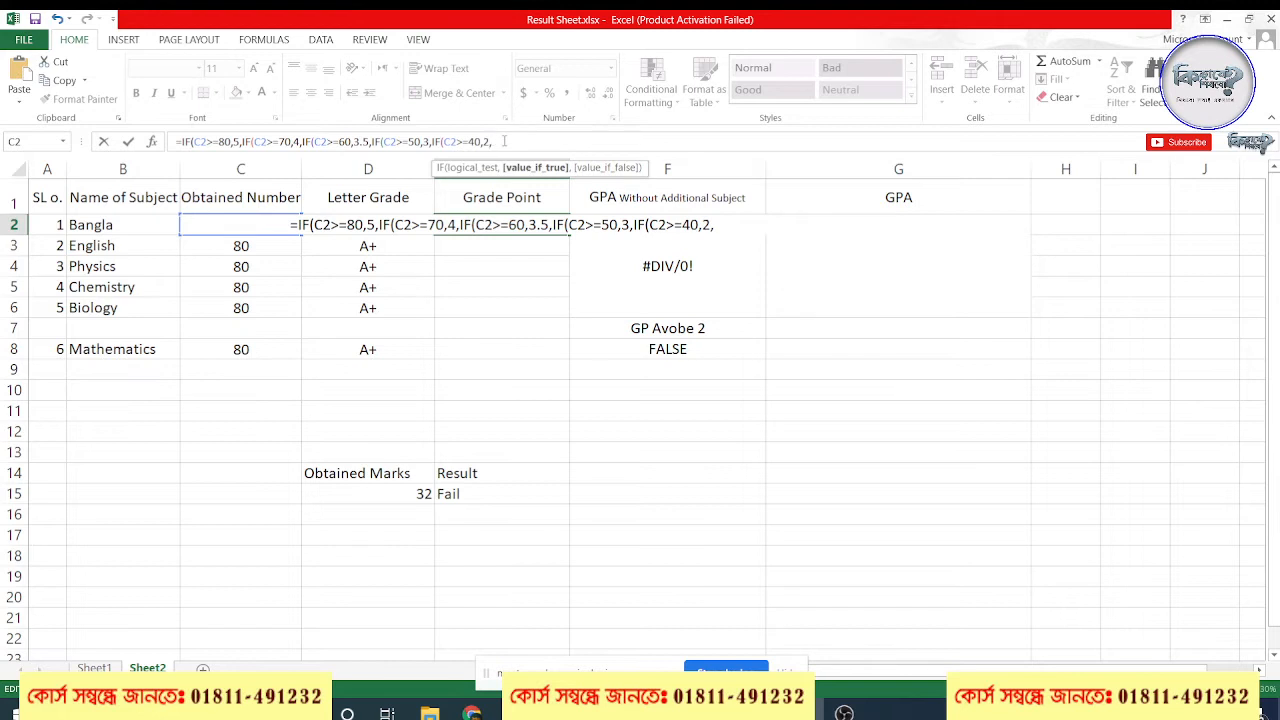
Extend the E2 formula with a further IF segment returning 1 for C2>=33
{"action": "left_click", "coordinate": [505, 141]}
{"action": "type", "text": "IF(C2>=70,5,"}
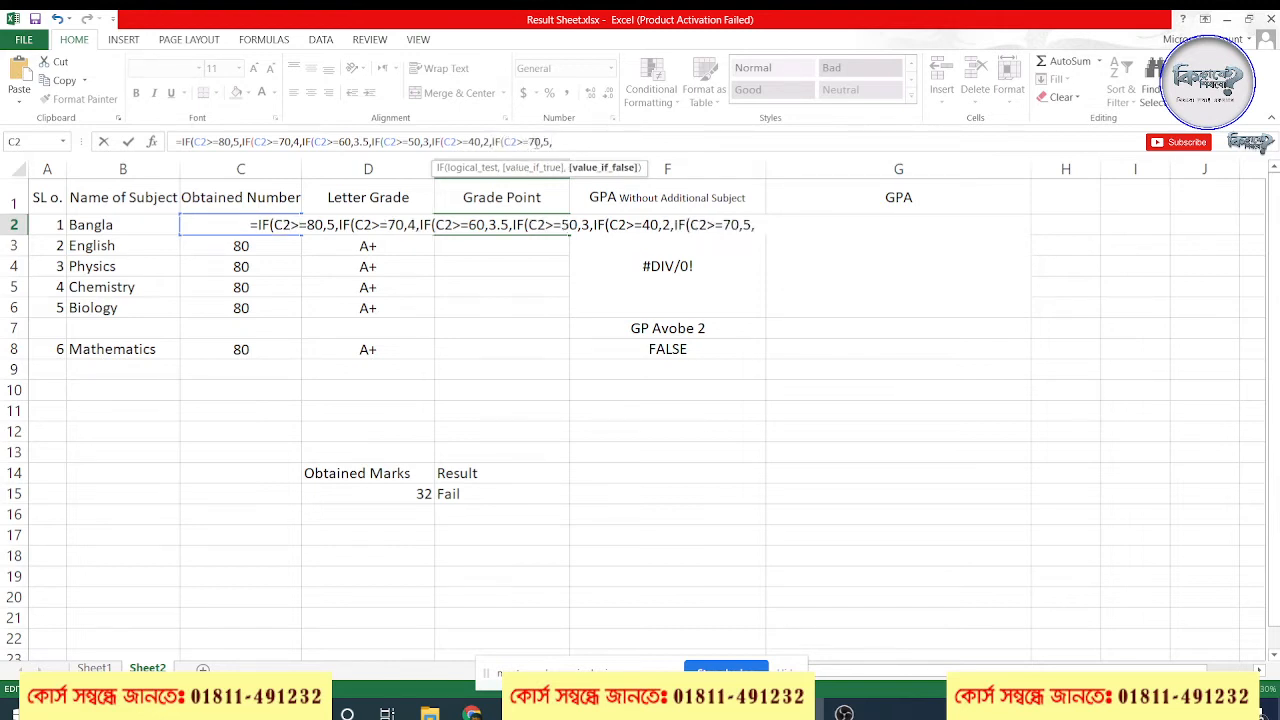
{"action": "left_click", "coordinate": [532, 141]}
{"action": "key", "text": "BackSpace"}
{"action": "type", "text": "3"}
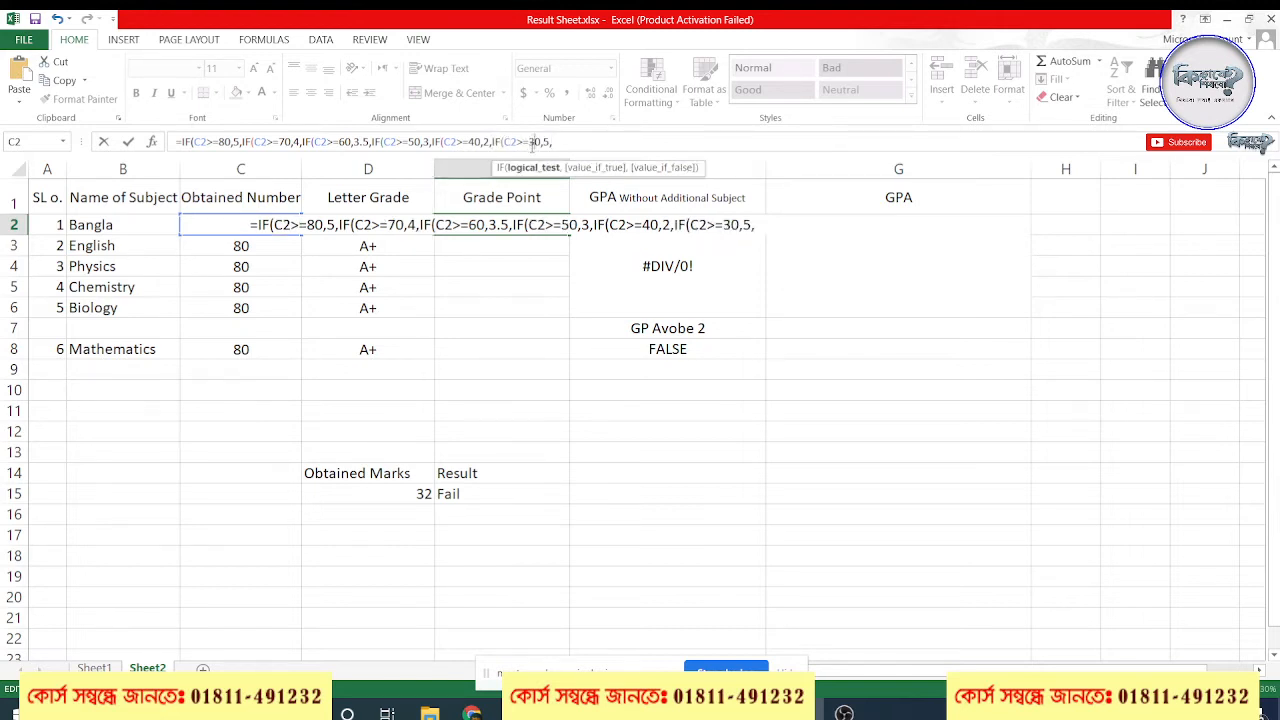
{"action": "key", "text": "Delete"}
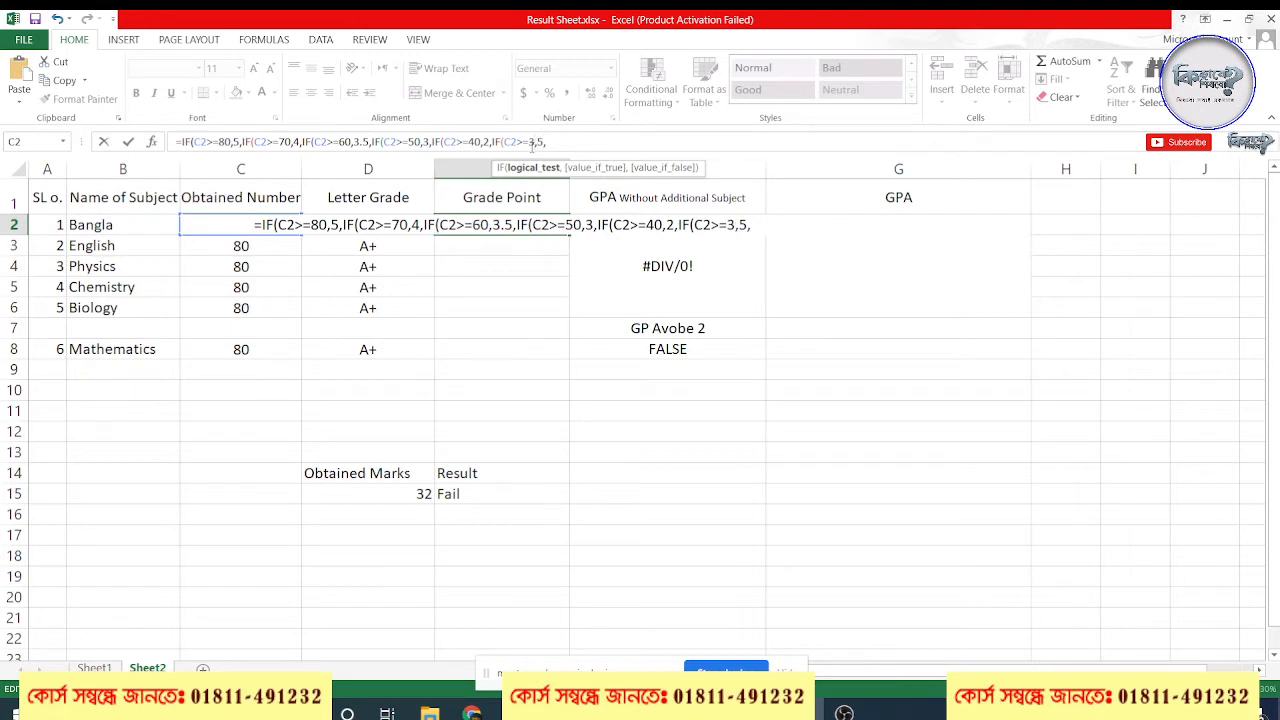
{"action": "type", "text": "3"}
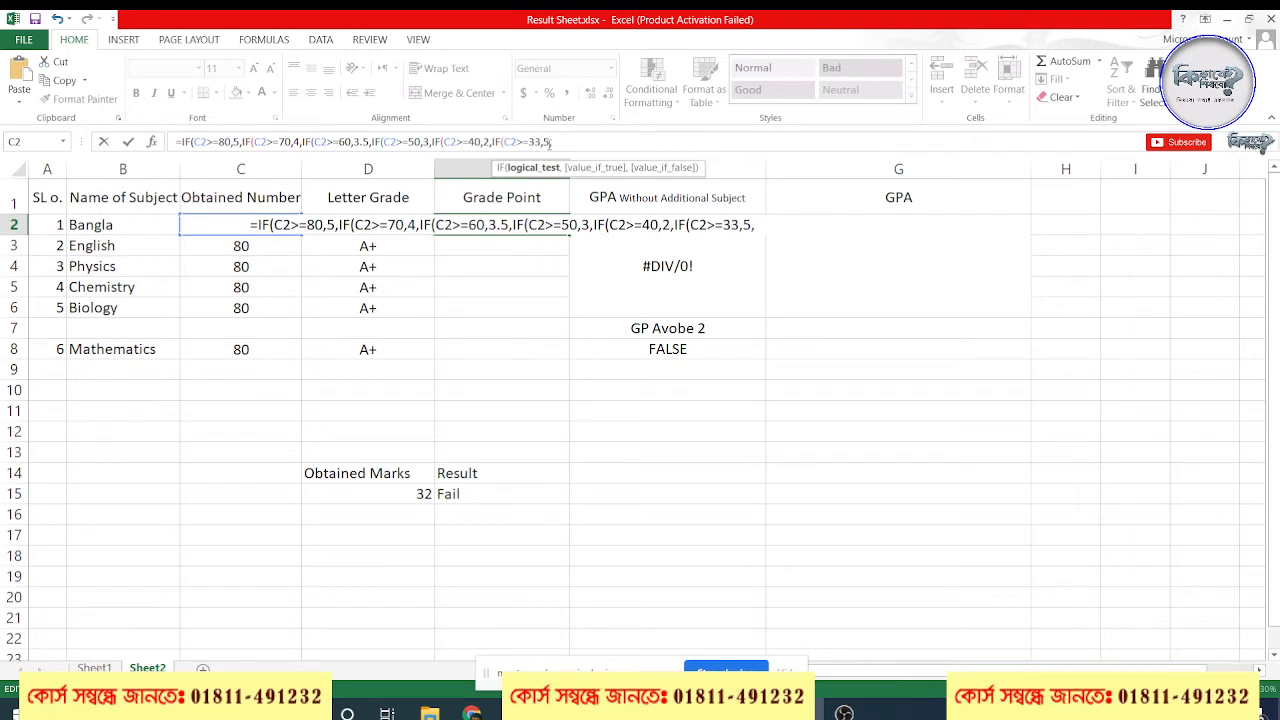
{"action": "left_click", "coordinate": [549, 142]}
{"action": "key", "text": "BackSpace"}
{"action": "type", "text": "1"}
Append a last IF segment to the E2 formula that returns 0 for C2>=0
{"action": "left_click", "coordinate": [557, 143]}
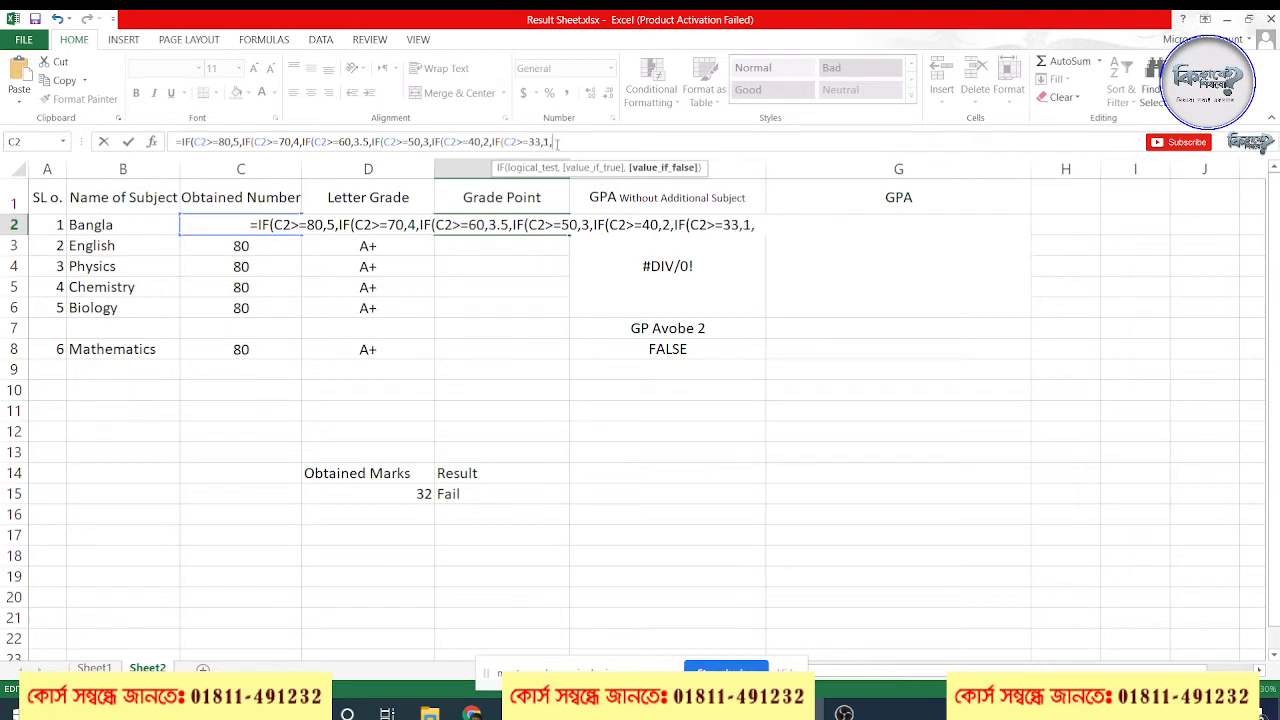
{"action": "type", "text": "IF(C2>=70,5,"}
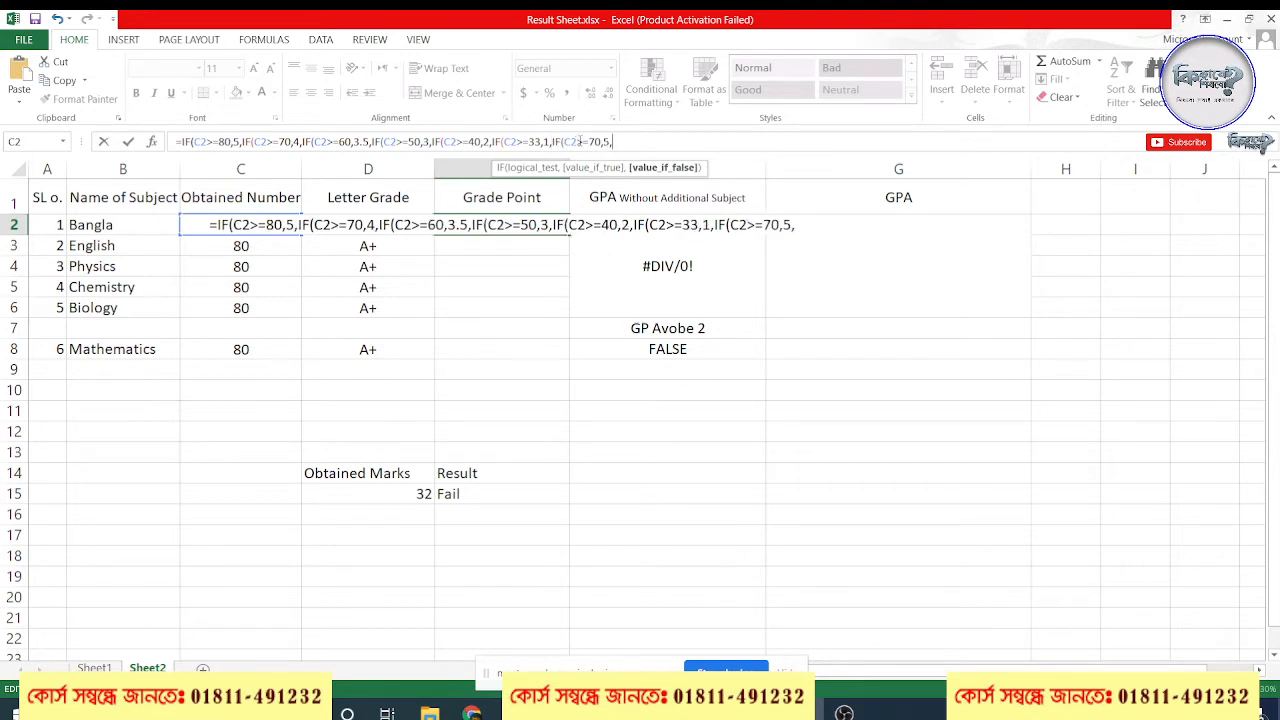
{"action": "left_click", "coordinate": [592, 142]}
{"action": "key", "text": "BackSpace"}
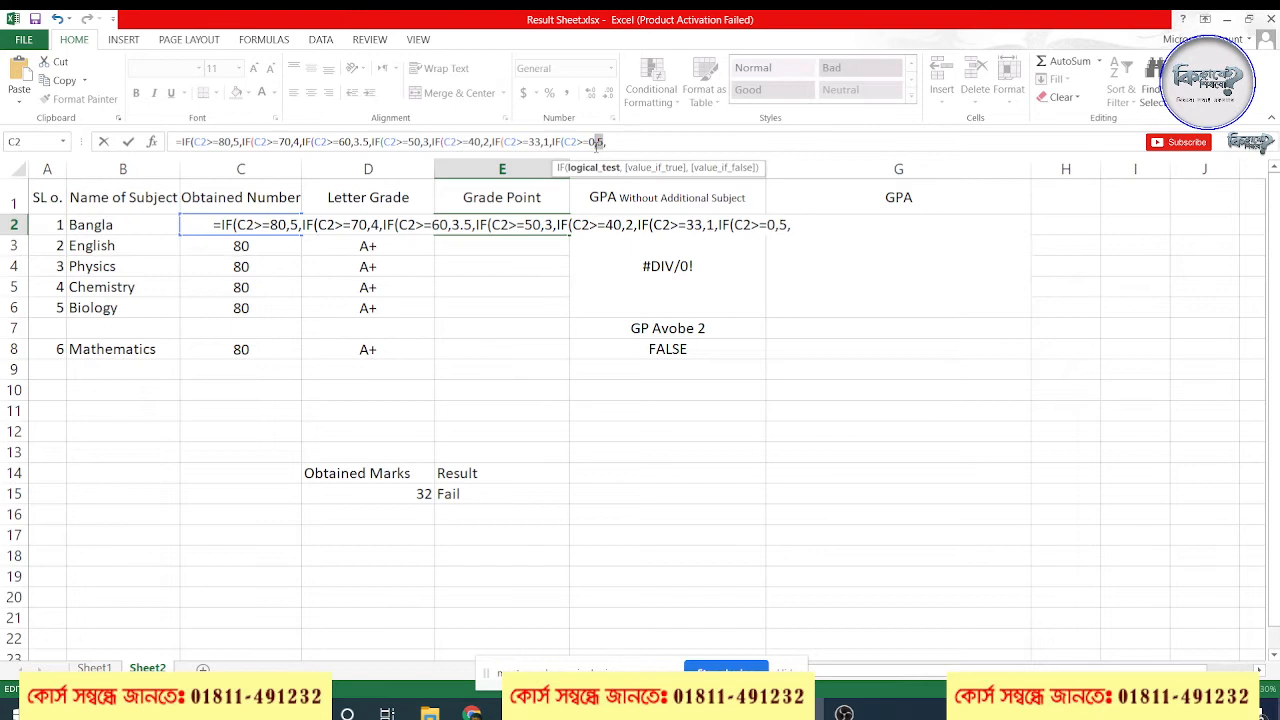
{"action": "type", "text": "0"}
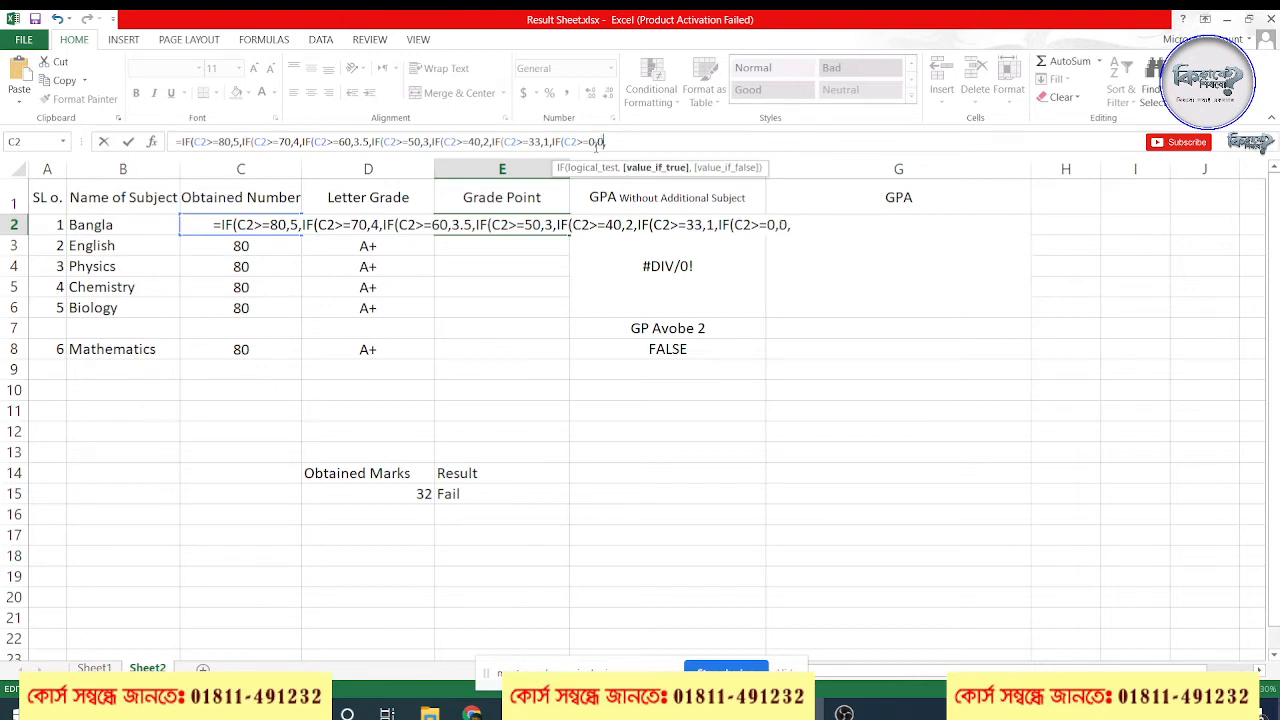
Remove the trailing comma from the E2 formula, close it with seven parentheses and enter it
{"action": "left_click", "coordinate": [641, 142]}
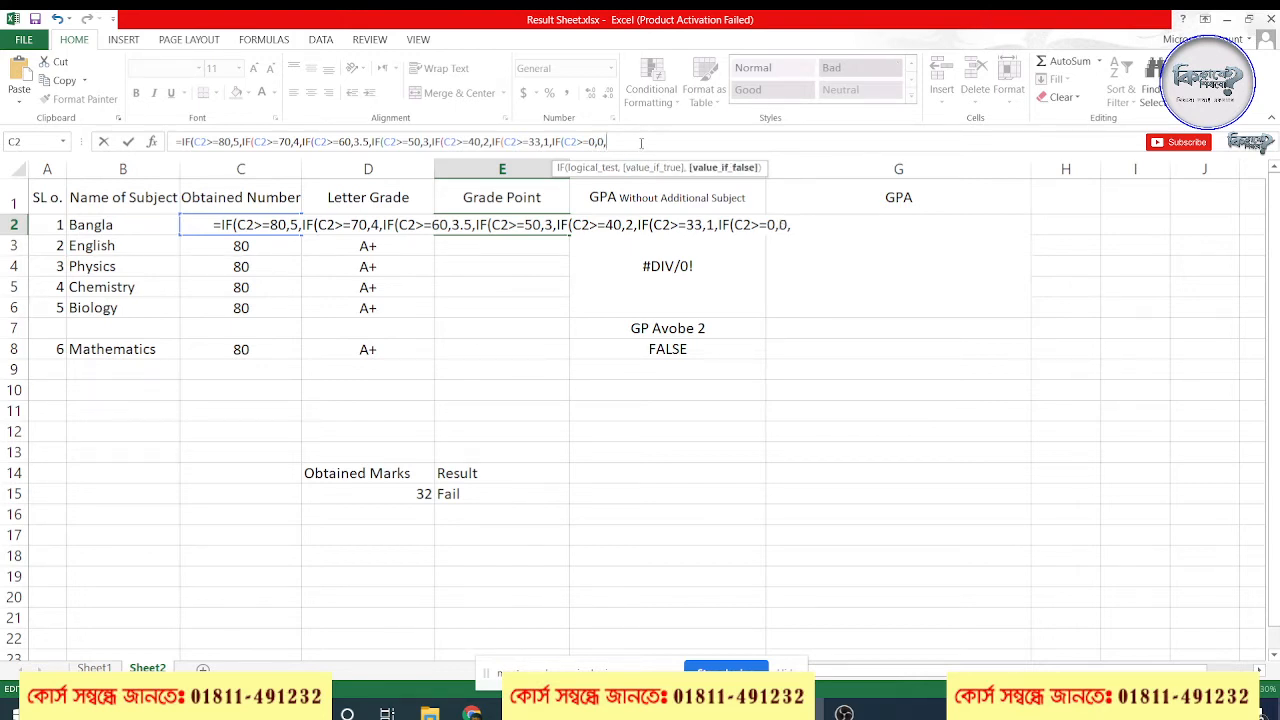
{"action": "key", "text": "BackSpace"}
{"action": "type", "text": ")))))"}
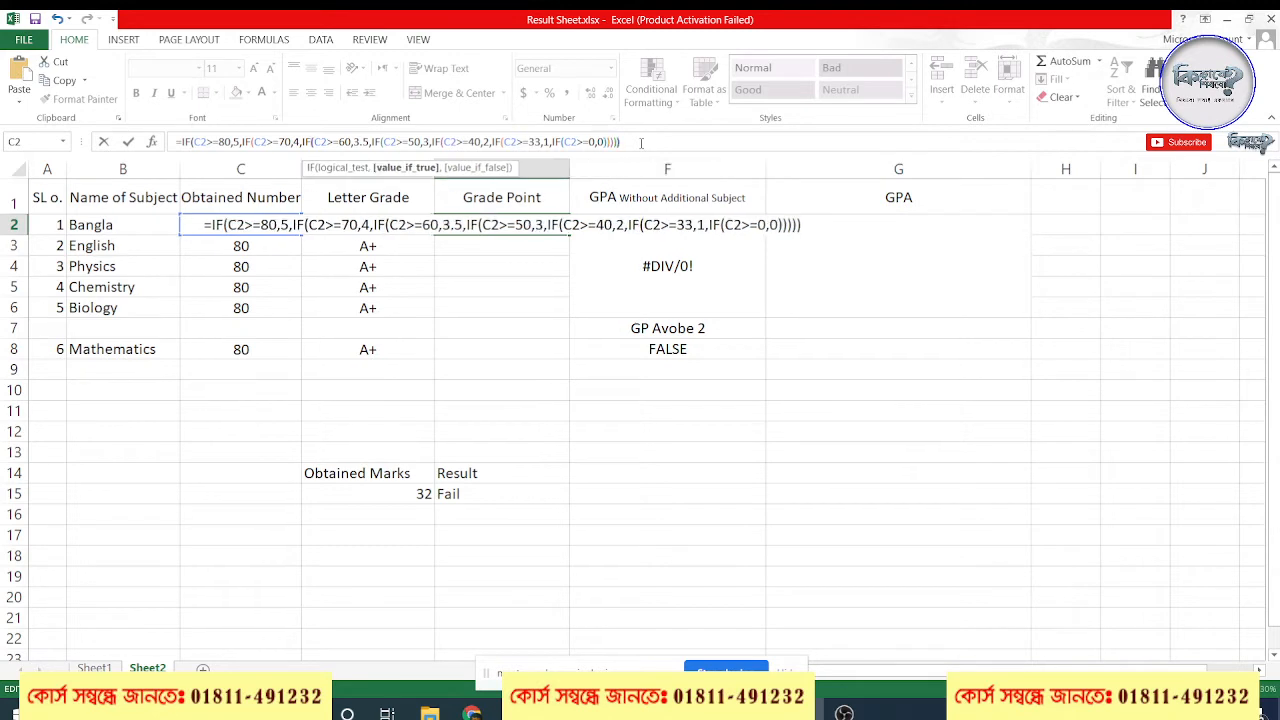
{"action": "type", "text": "))"}
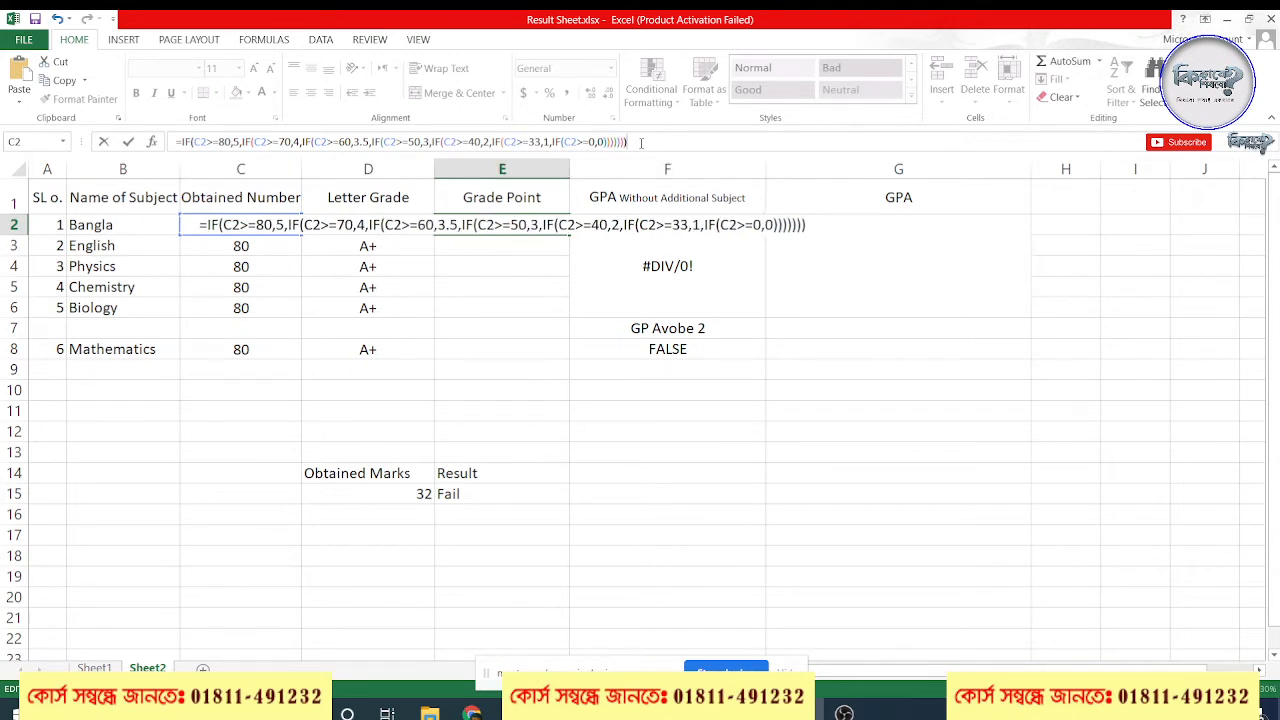
{"action": "key", "text": "Return"}
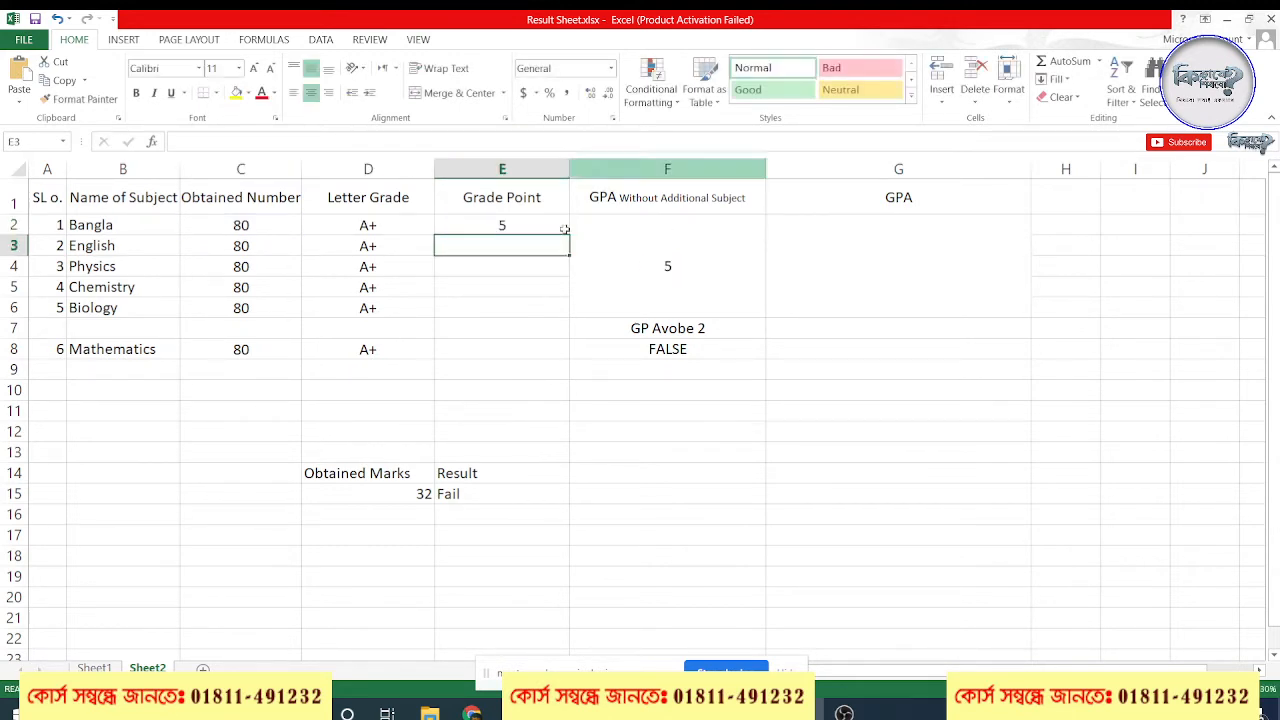
Fill the E2 grade point formula down to E8 and clear cell E7 in the blank row
{"action": "left_click", "coordinate": [528, 226]}
{"action": "left_click_drag", "start_coordinate": [569, 235], "coordinate": [567, 352]}
{"action": "left_click", "coordinate": [537, 333]}
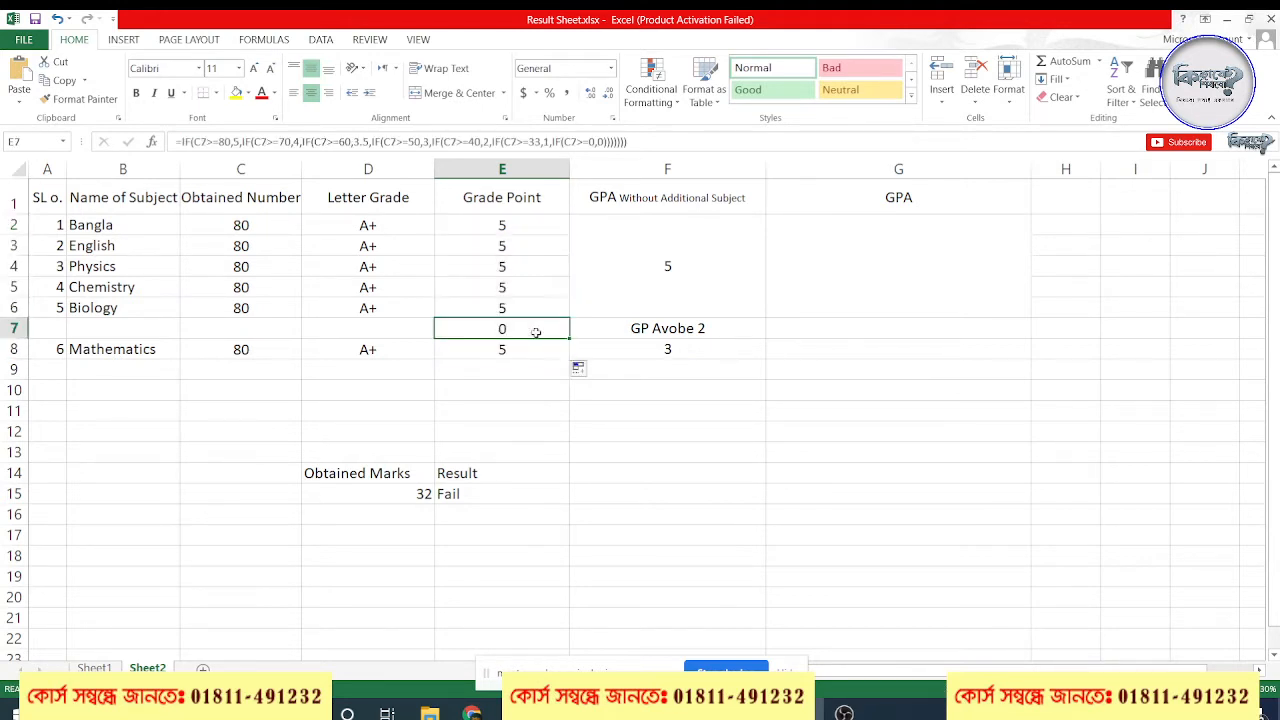
{"action": "key", "text": "F2"}
{"action": "key", "text": "BackSpace"}
{"action": "left_click", "coordinate": [673, 296]}
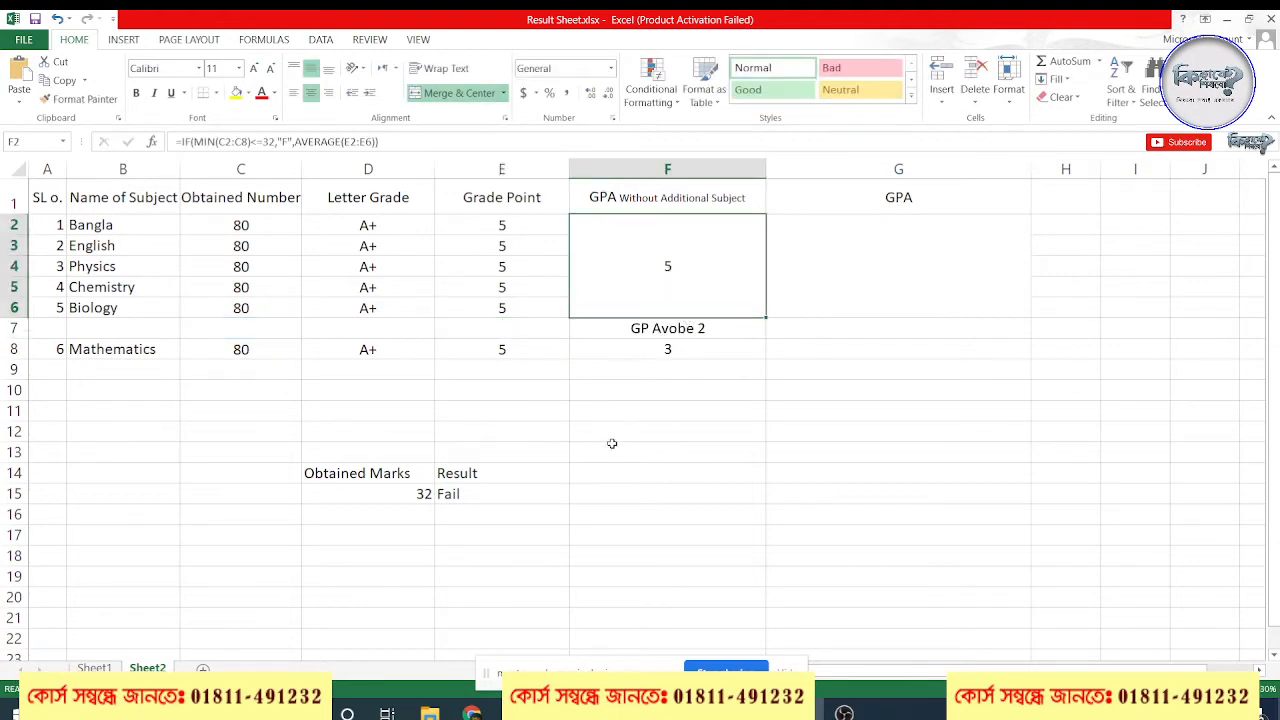
Check the Google Meet call in Chrome and return to the Excel result sheet
{"action": "left_click", "coordinate": [474, 712]}
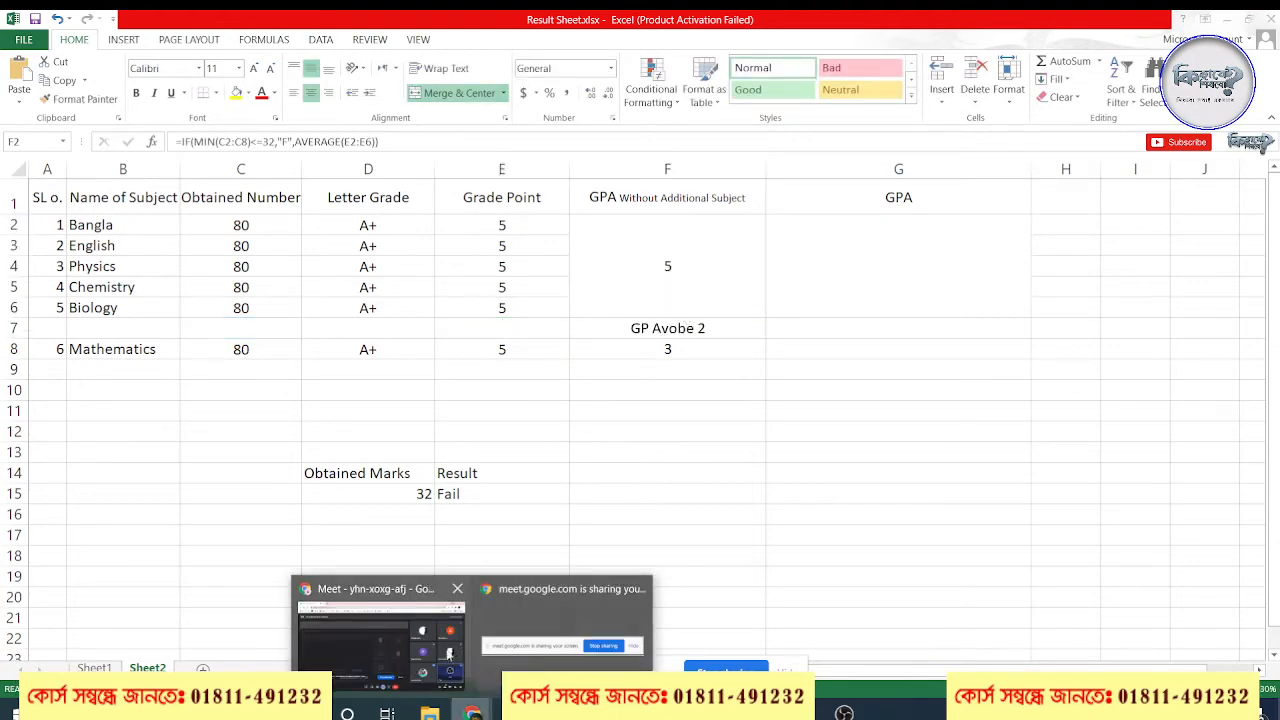
{"action": "left_click", "coordinate": [443, 647]}
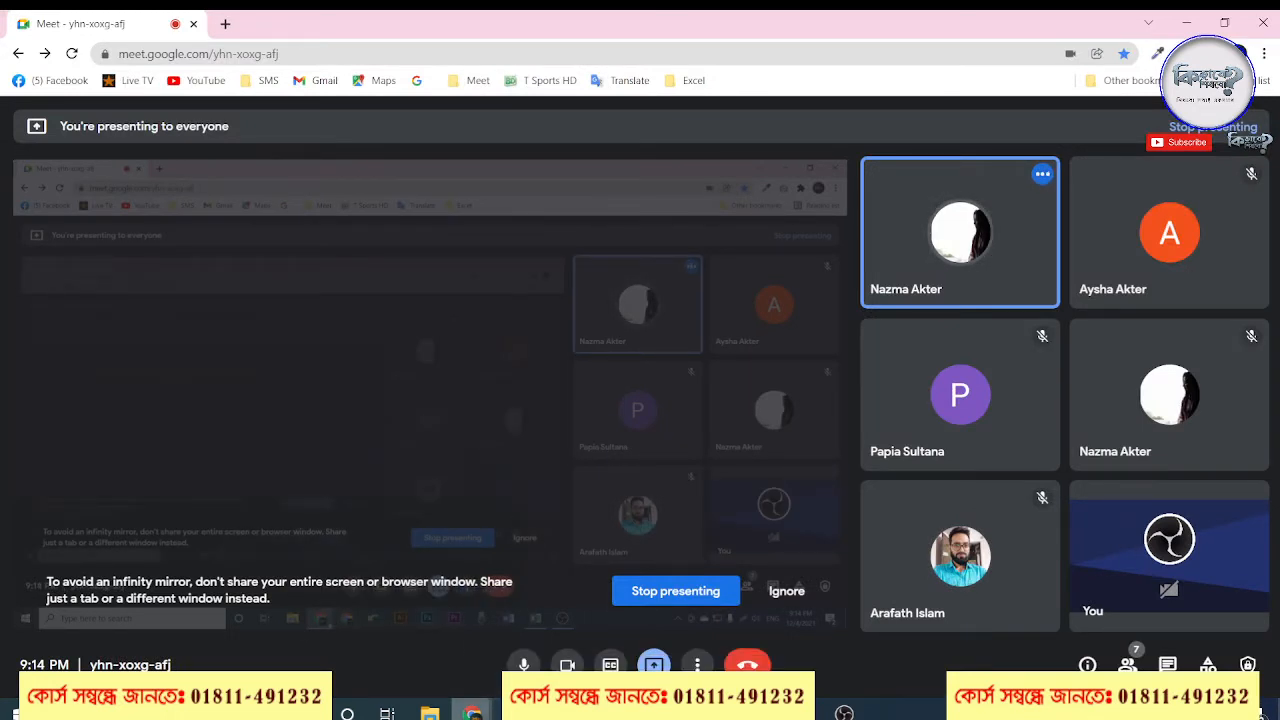
{"action": "mouse_move", "coordinate": [478, 705]}
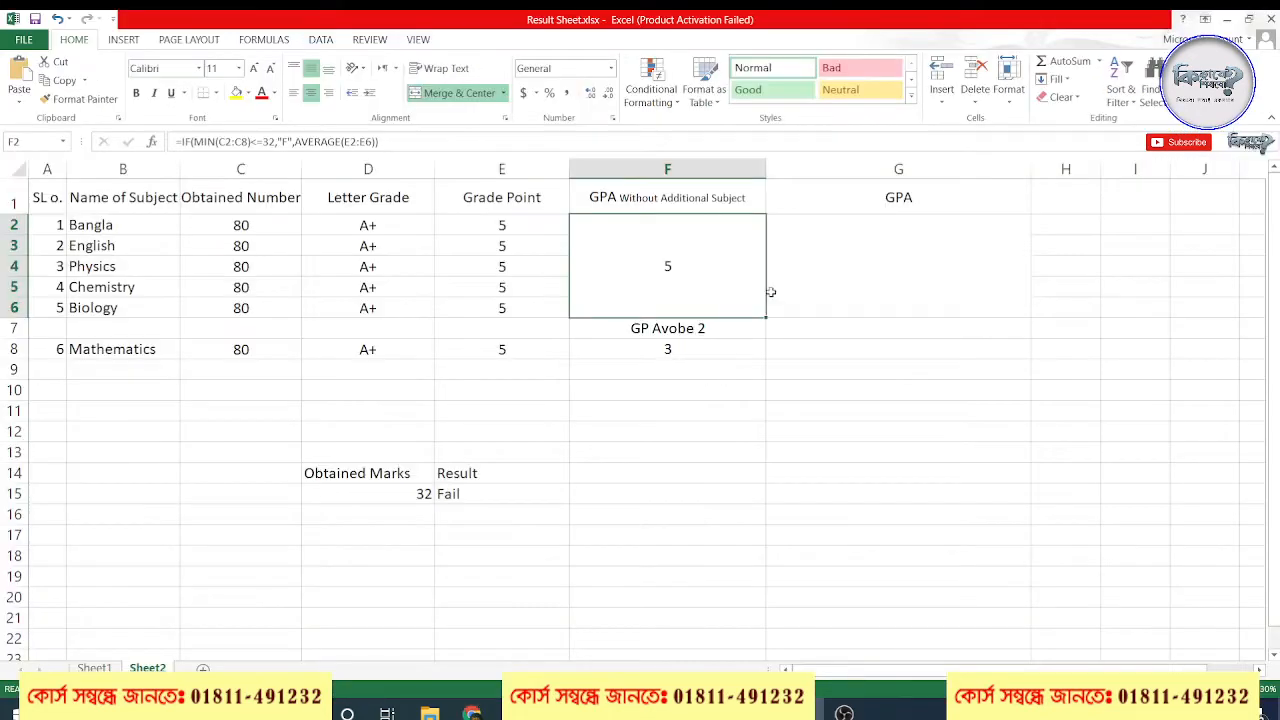
Open Bangla's grade point formula in E2 and change its C2>=50 condition to C2=50
{"action": "left_click", "coordinate": [508, 226]}
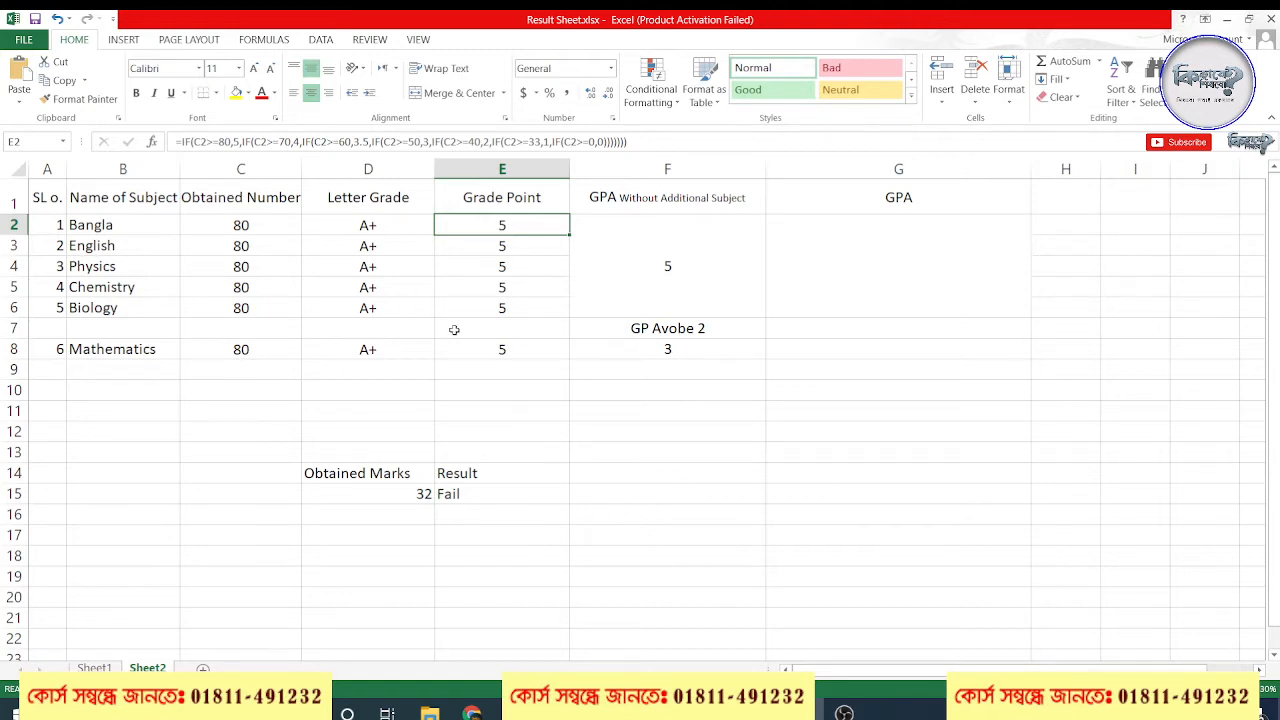
{"action": "left_click", "coordinate": [624, 278]}
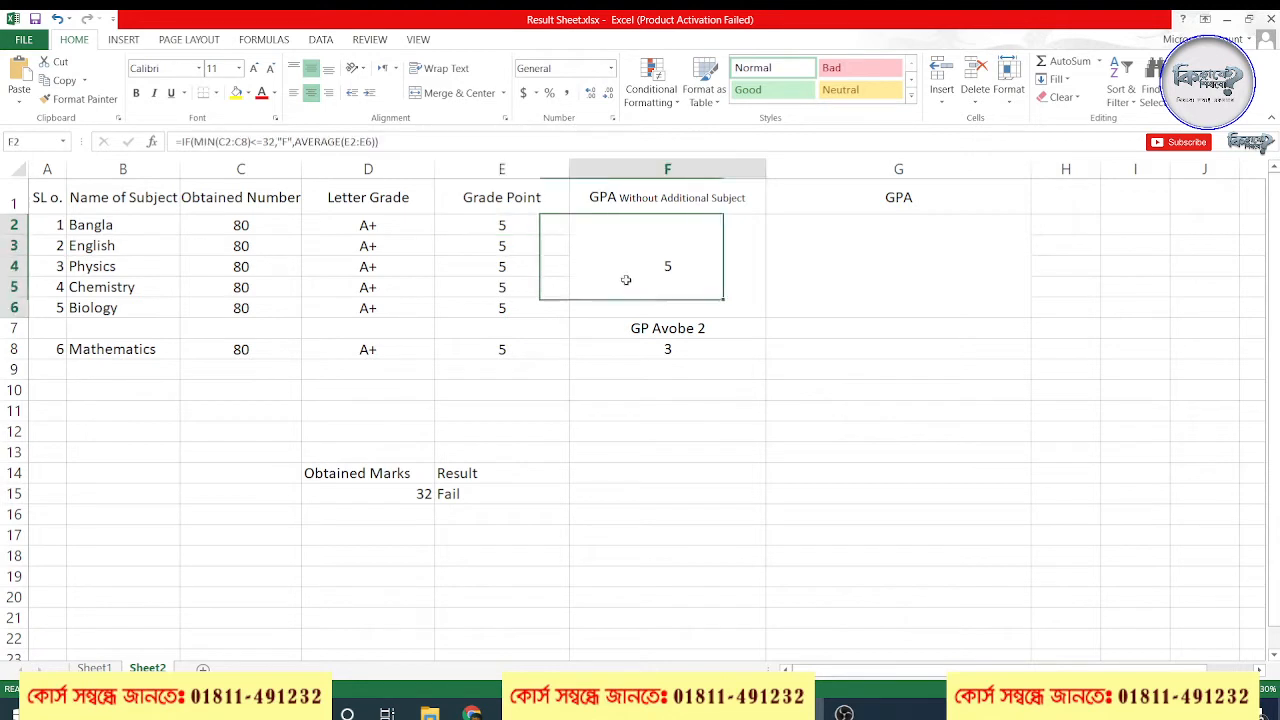
{"action": "left_click", "coordinate": [502, 218]}
{"action": "double_click", "coordinate": [502, 220]}
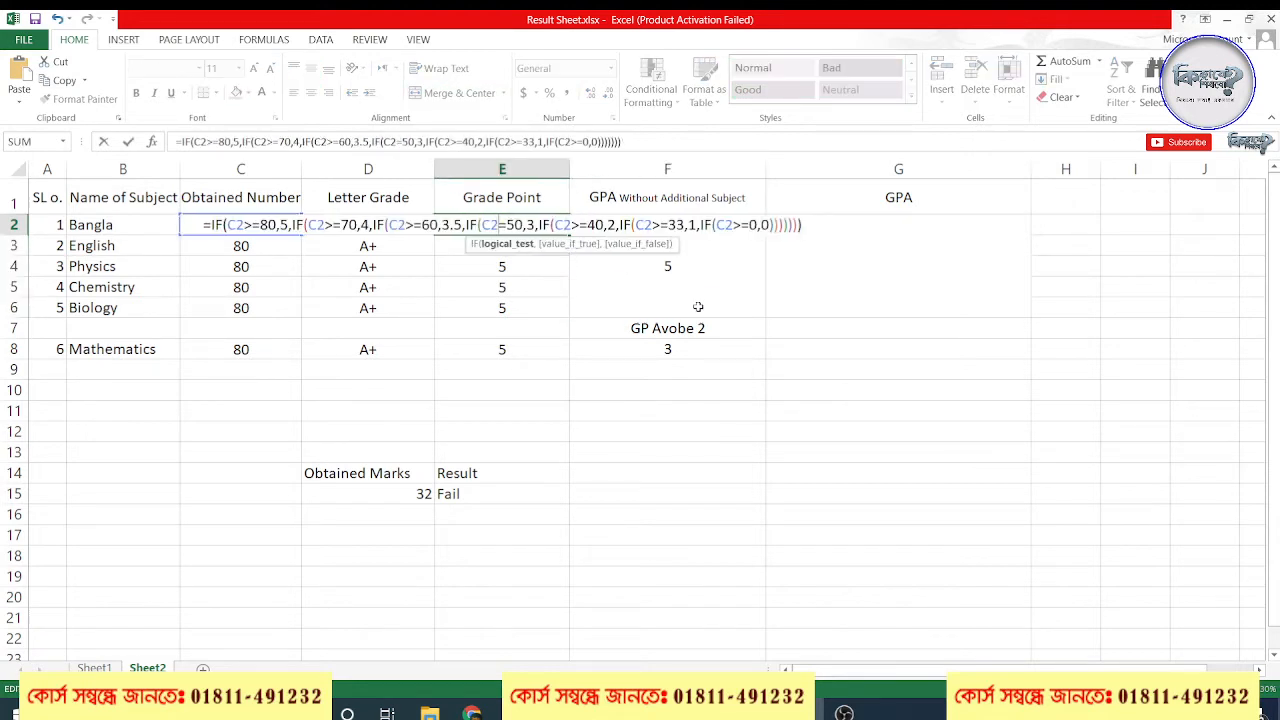
{"action": "key", "text": "Return"}
{"action": "left_click", "coordinate": [928, 371]}
{"action": "left_click", "coordinate": [522, 224]}
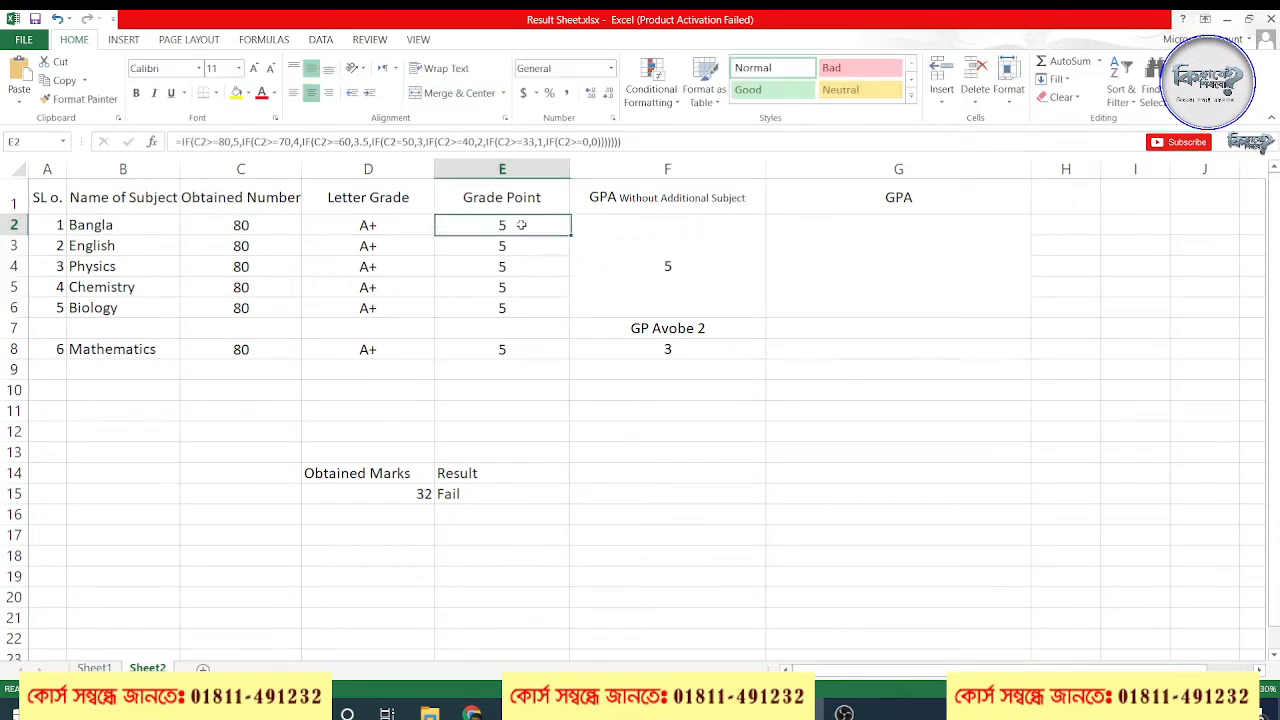
{"action": "double_click", "coordinate": [522, 224]}
{"action": "left_click_drag", "start_coordinate": [335, 222], "coordinate": [207, 224]}
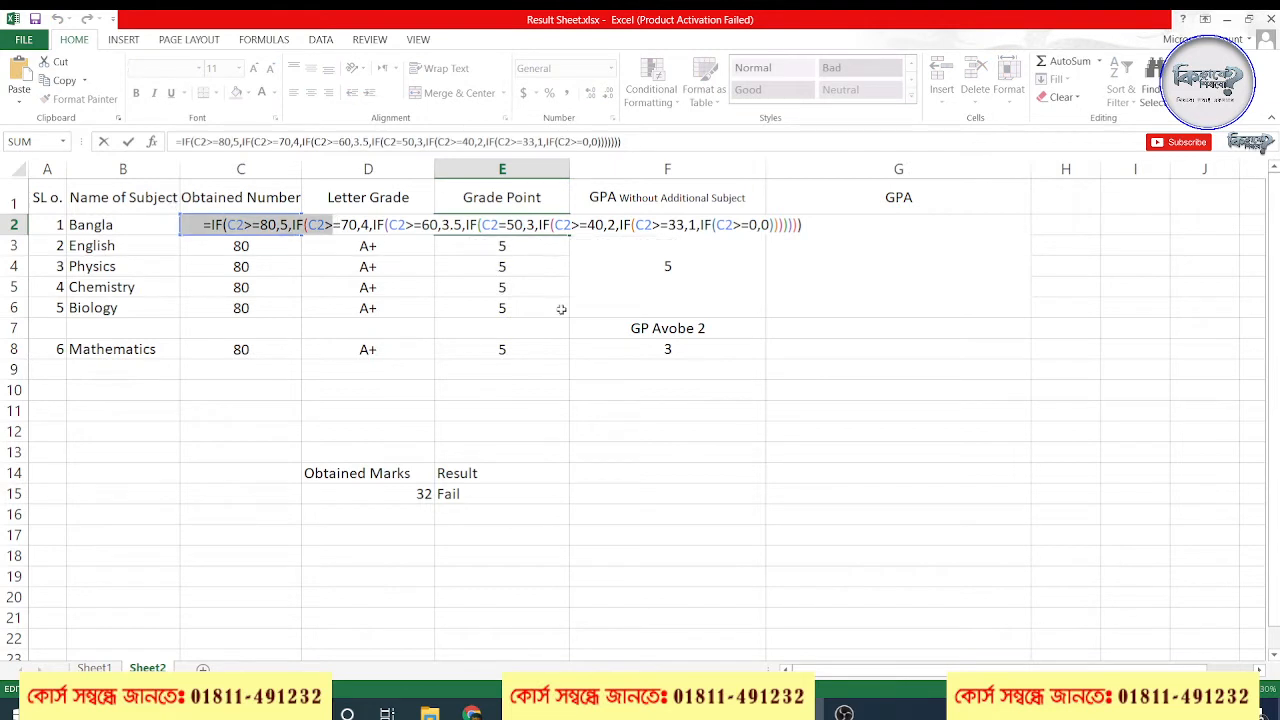
{"action": "left_click", "coordinate": [270, 242]}
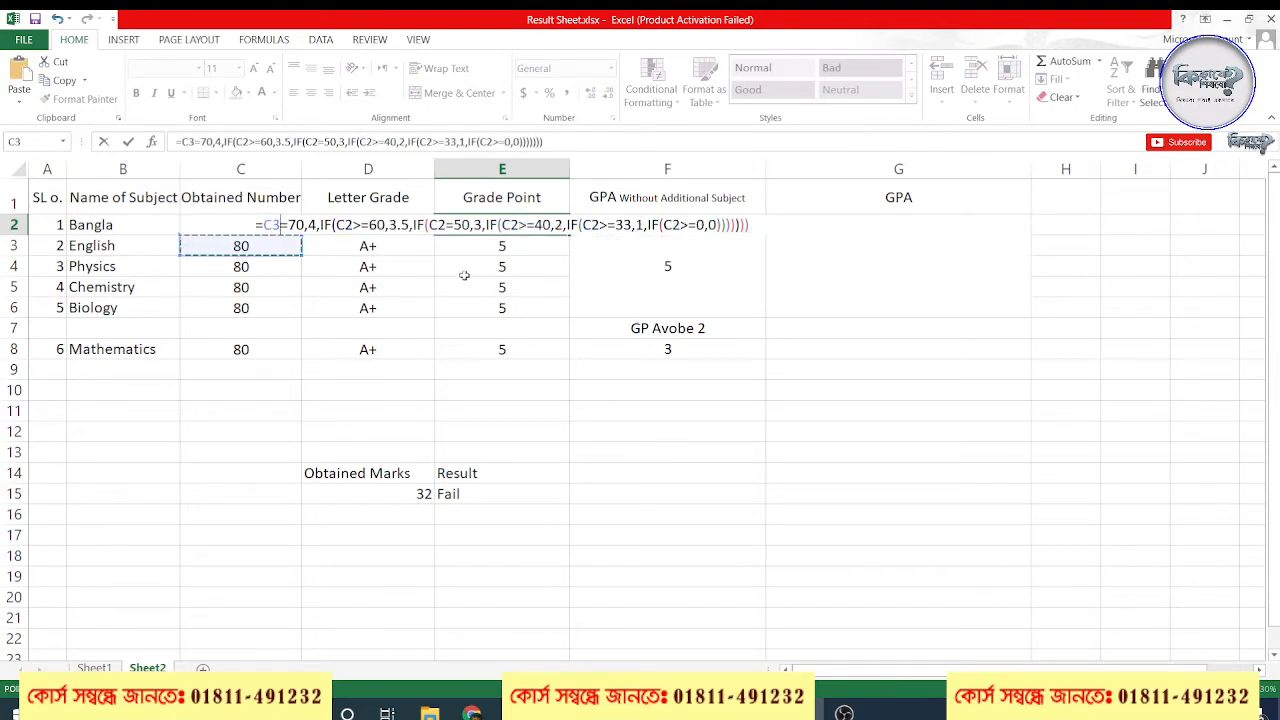
{"action": "key", "text": "Return"}
{"action": "left_click", "coordinate": [613, 449]}
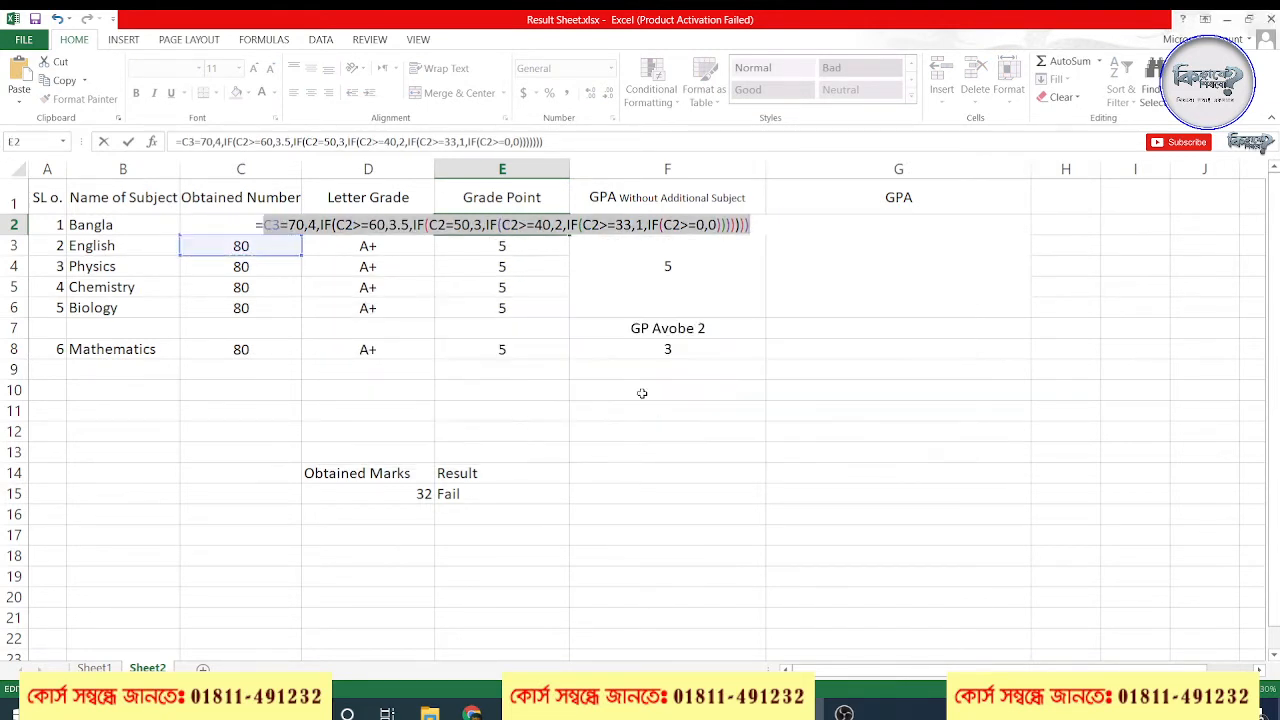
{"action": "left_click", "coordinate": [624, 310]}
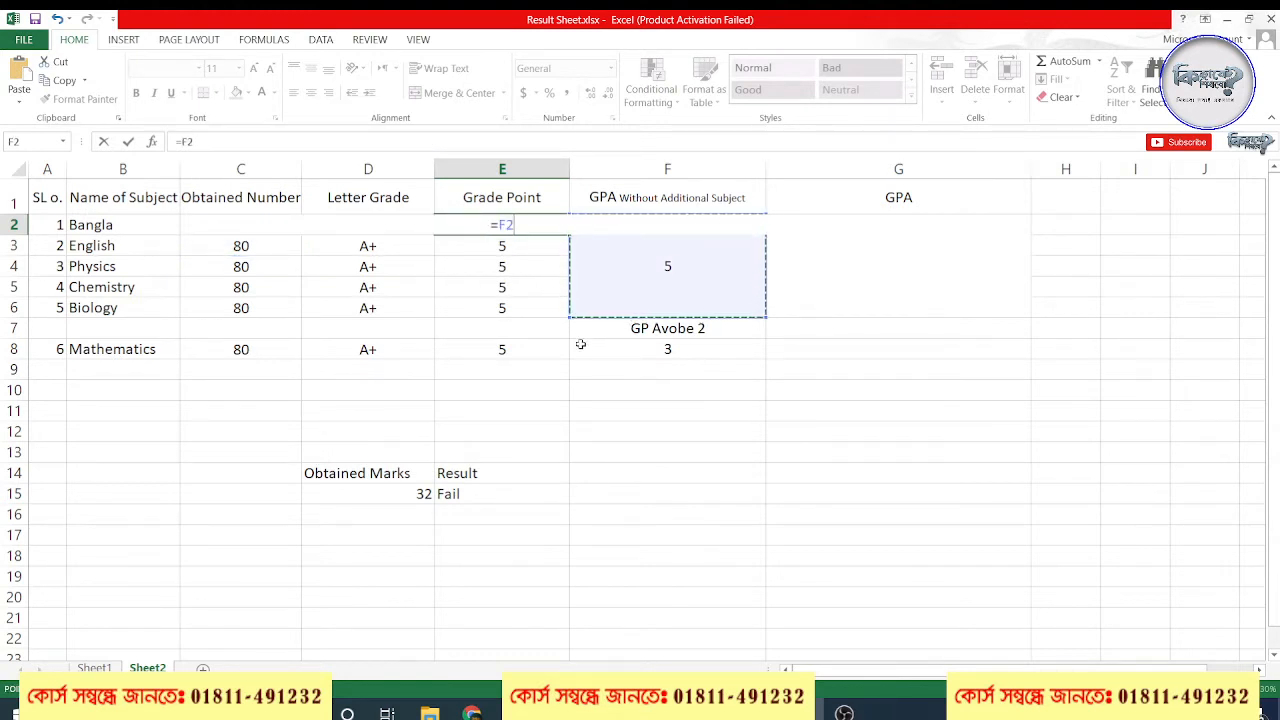
{"action": "key", "text": "Escape"}
{"action": "left_click", "coordinate": [612, 410]}
Undo the E2 formula edit, the clearing of E7 and the fill down the Grade Point column
{"action": "key", "text": "ctrl+z"}
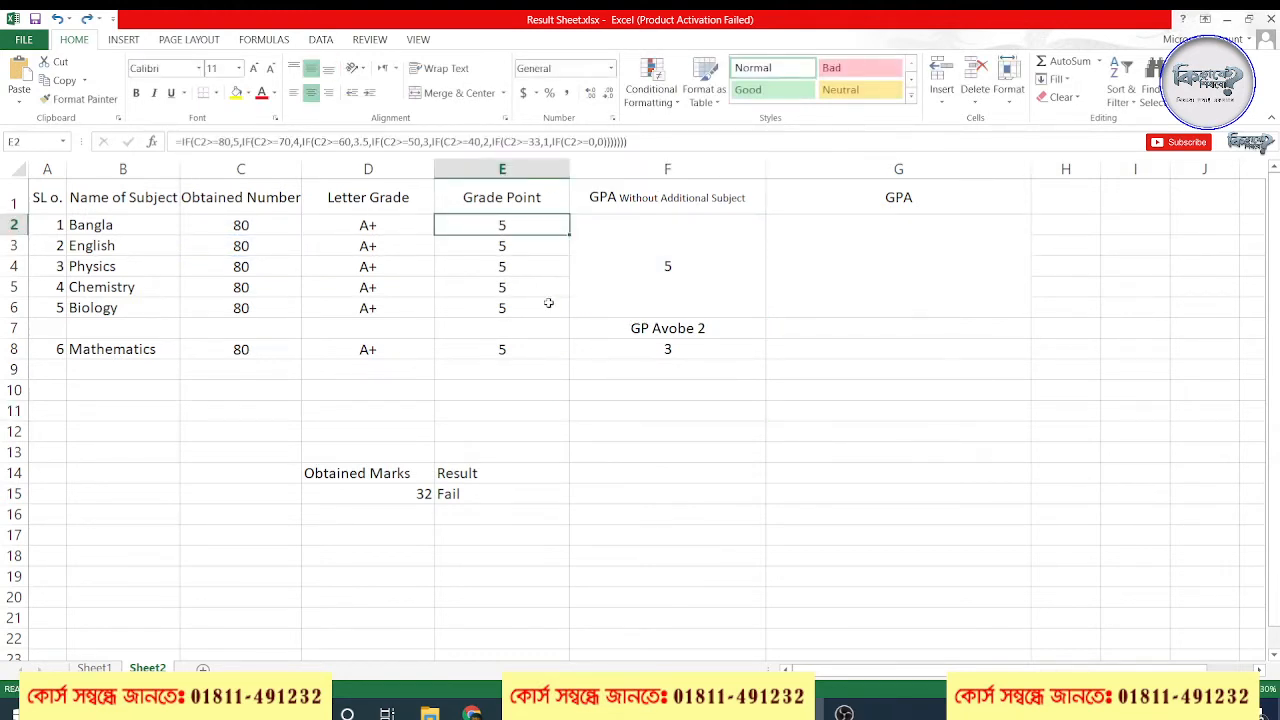
{"action": "key", "text": "ctrl+z"}
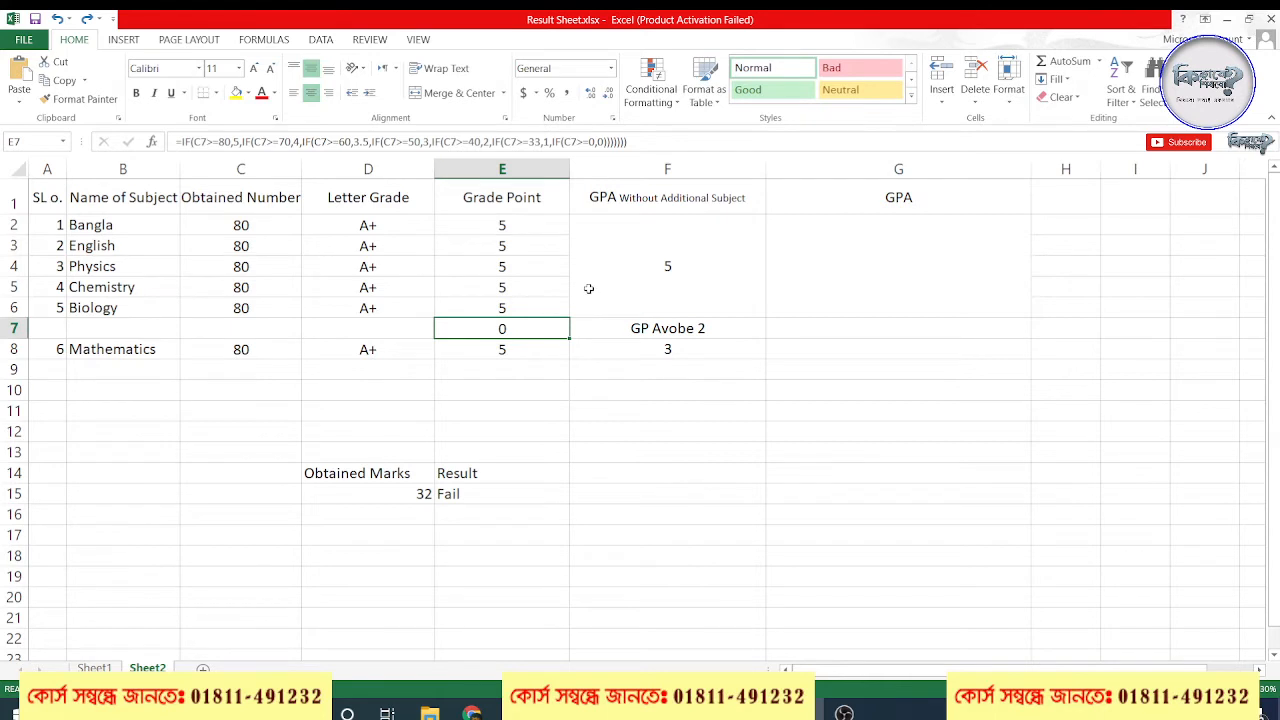
{"action": "key", "text": "ctrl+z"}
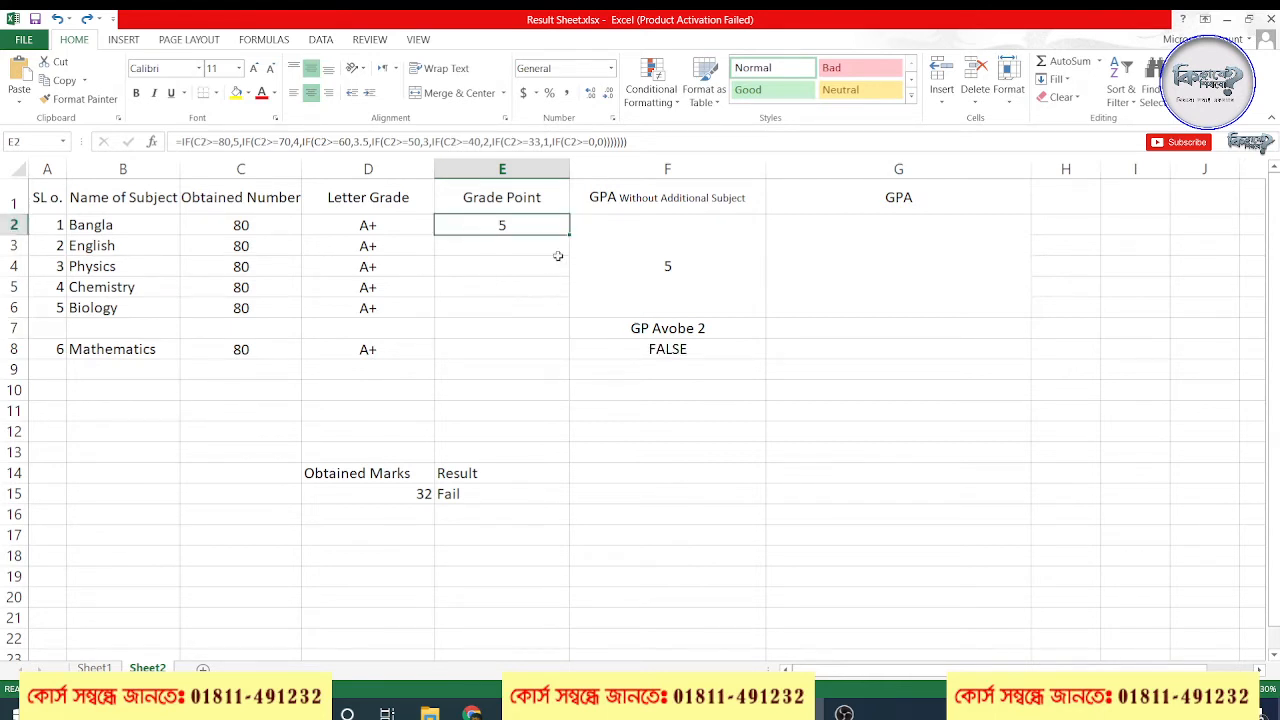
Fill the E2 grade point formula down to E9, and clear the surplus cells E9 and E7
{"action": "left_click_drag", "start_coordinate": [571, 236], "coordinate": [571, 376]}
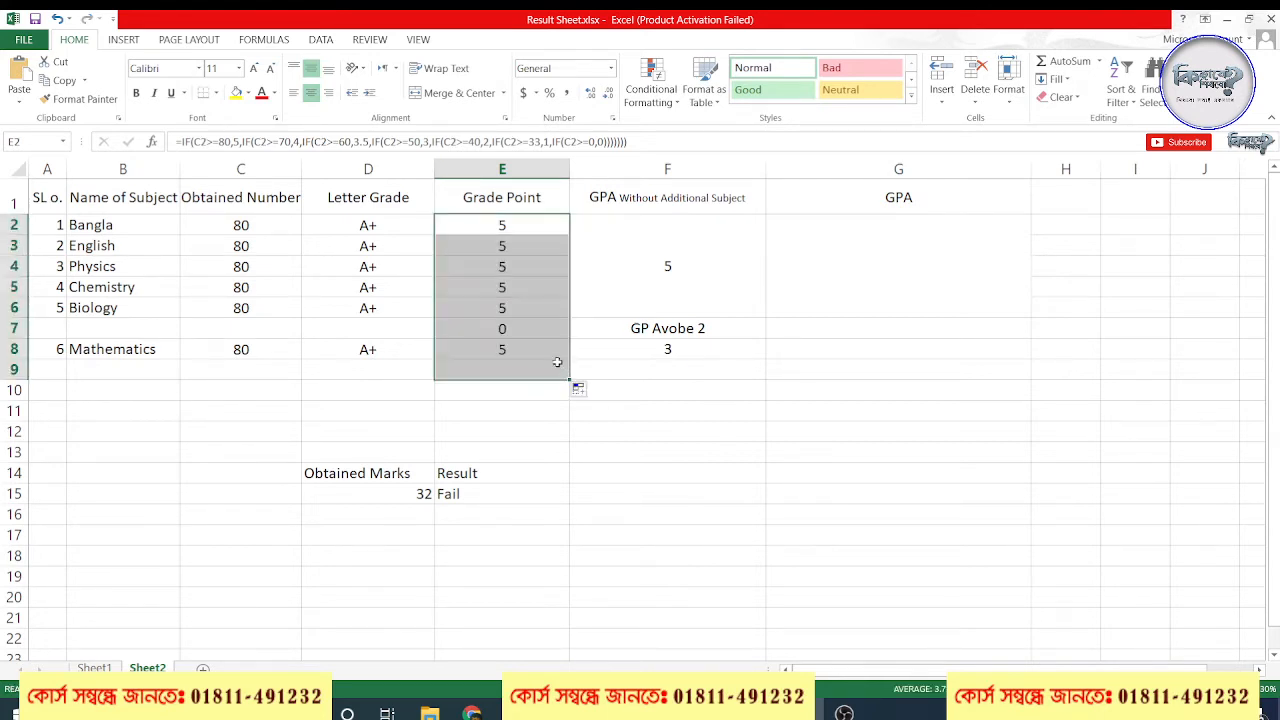
{"action": "left_click", "coordinate": [502, 370]}
{"action": "key", "text": "Delete"}
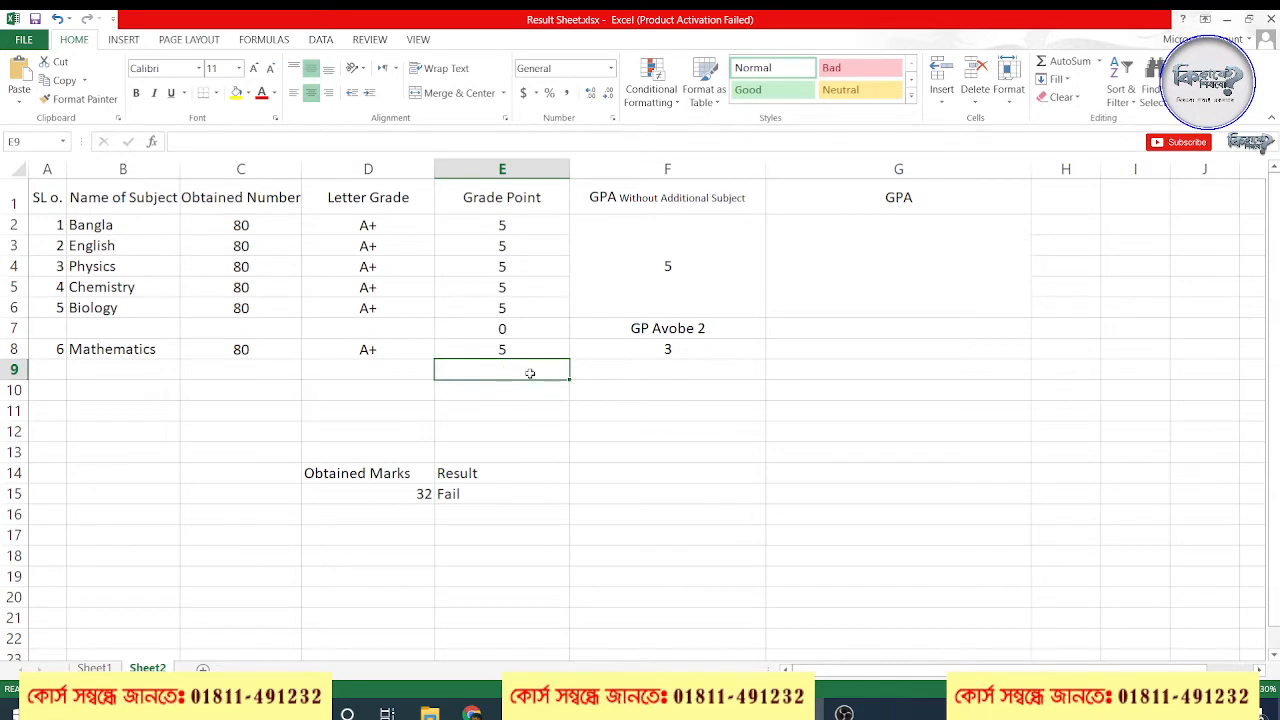
{"action": "left_click", "coordinate": [636, 371]}
{"action": "left_click", "coordinate": [510, 324]}
{"action": "left_click", "coordinate": [626, 390]}
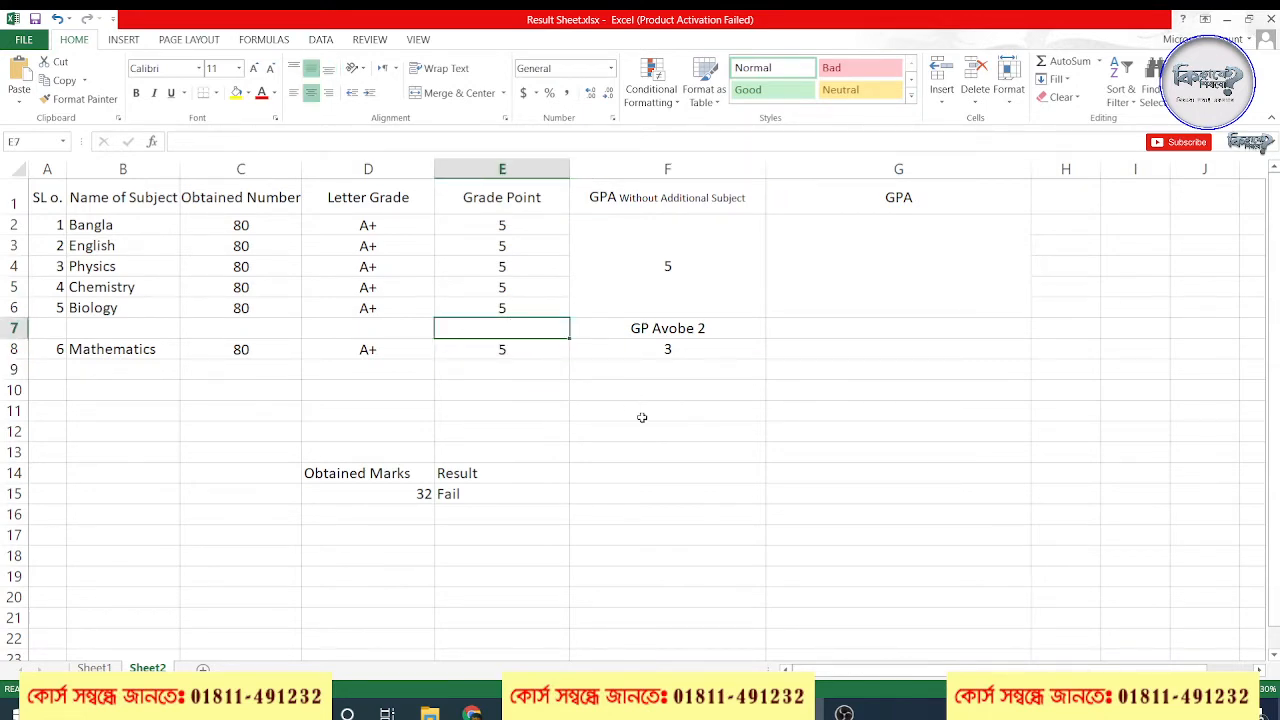
Switch to the Google Meet call in Chrome to check it, and return to the Excel result sheet
{"action": "mouse_move", "coordinate": [472, 712]}
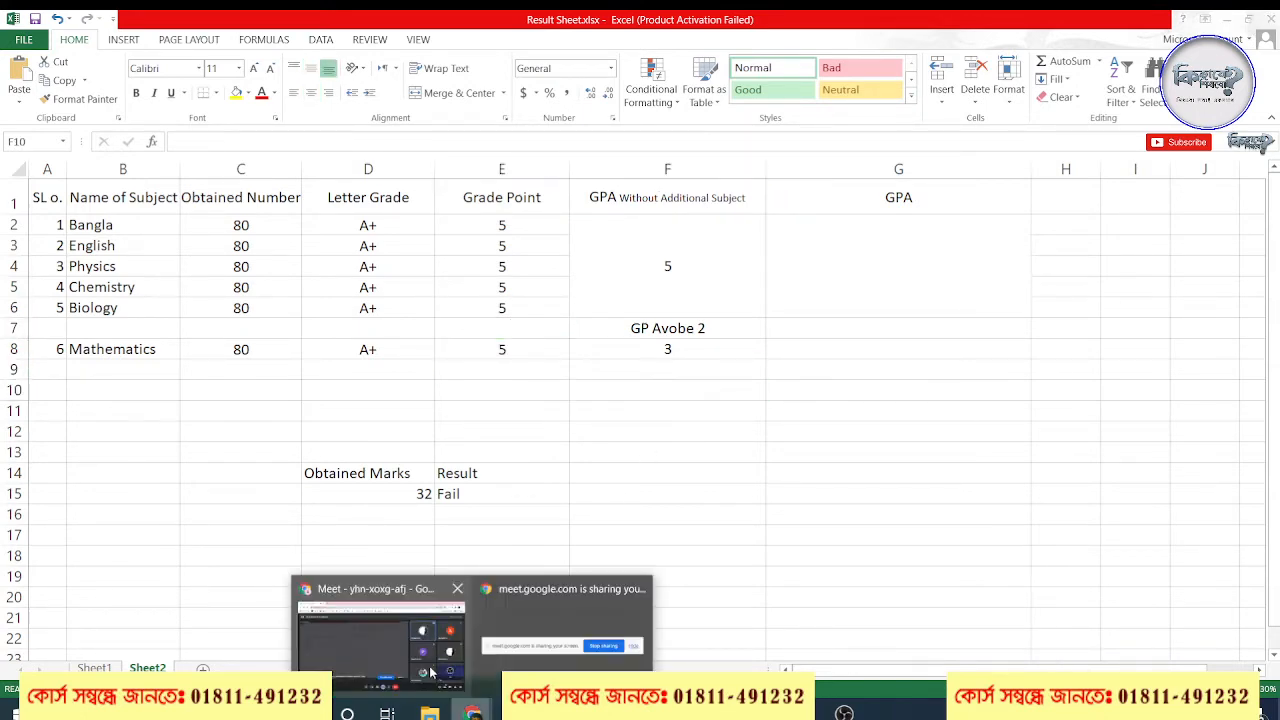
{"action": "left_click", "coordinate": [380, 612]}
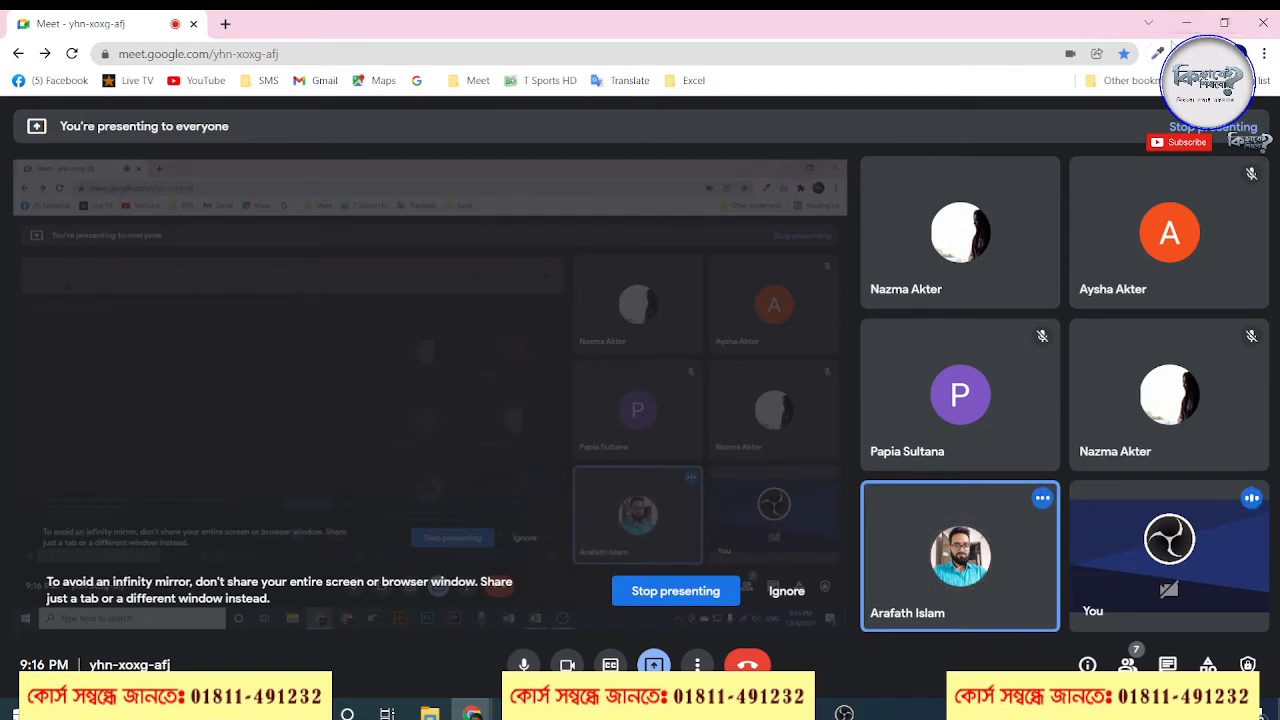
{"action": "left_click", "coordinate": [1183, 25]}
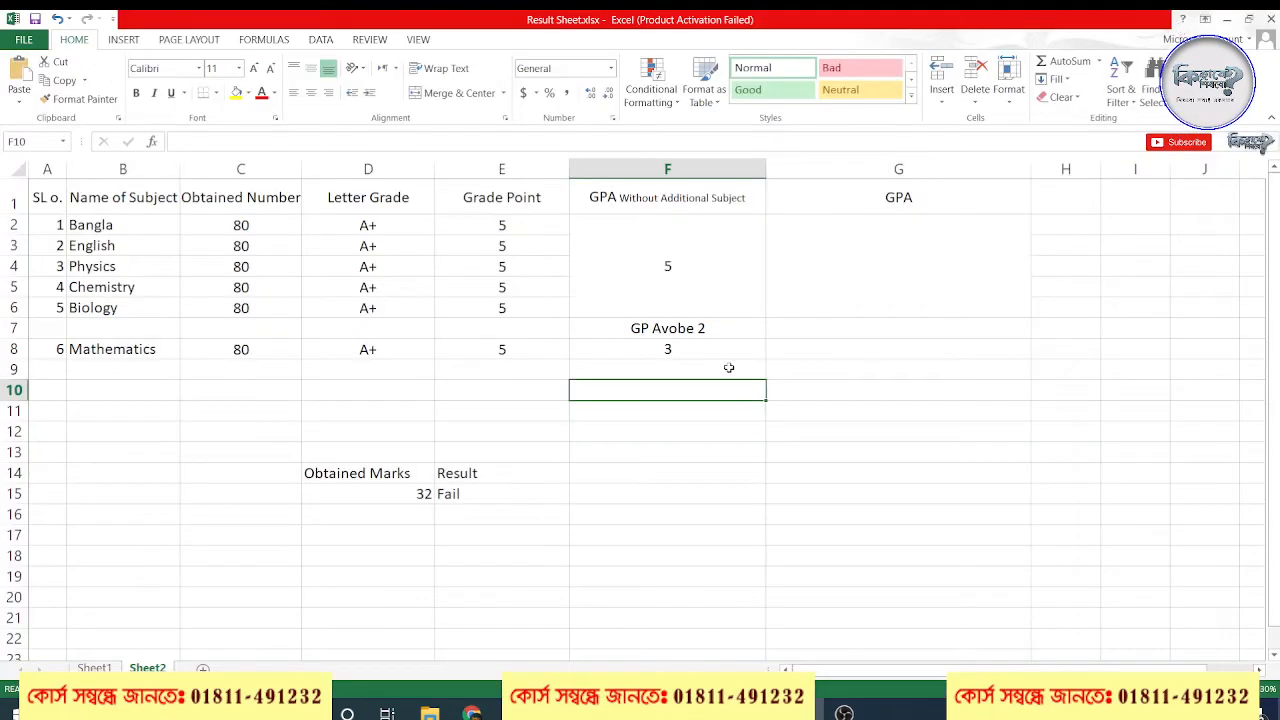
Review the formula in the merged GPA Without Additional Subject cell F2 and delete it, leaving the cell empty
{"action": "left_click", "coordinate": [690, 273]}
{"action": "double_click", "coordinate": [690, 273]}
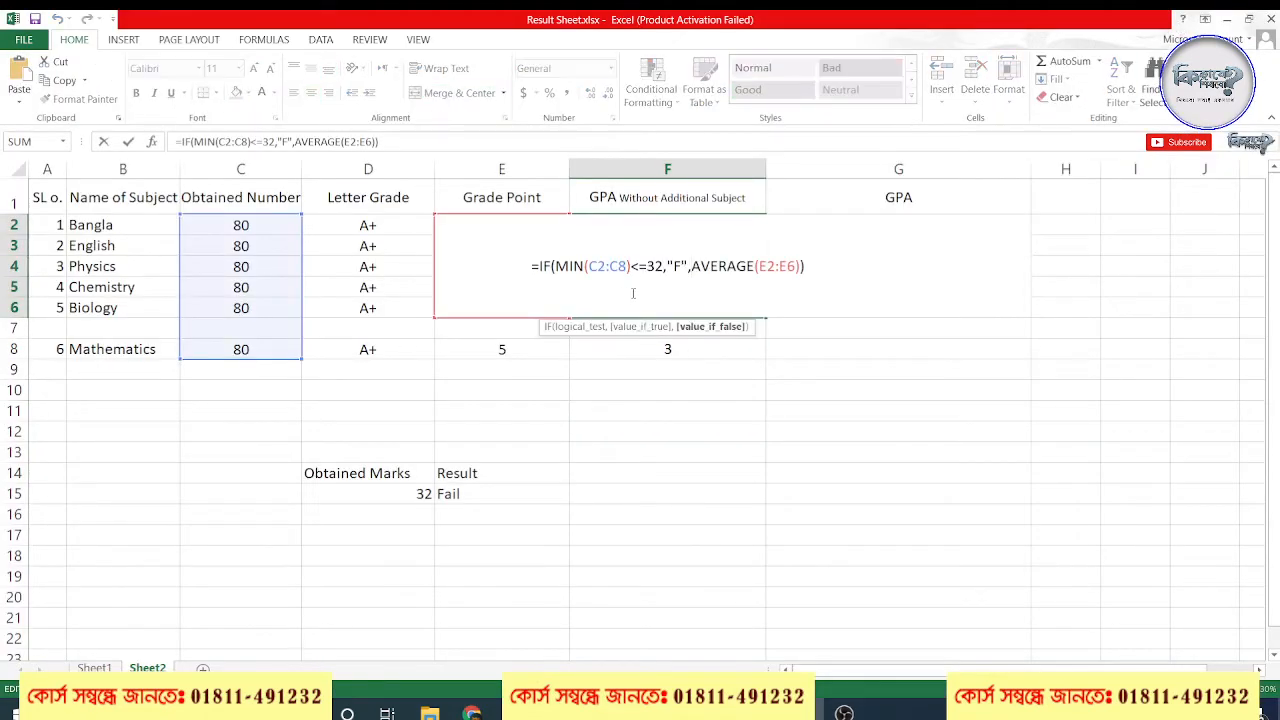
{"action": "left_click_drag", "start_coordinate": [828, 261], "coordinate": [538, 260]}
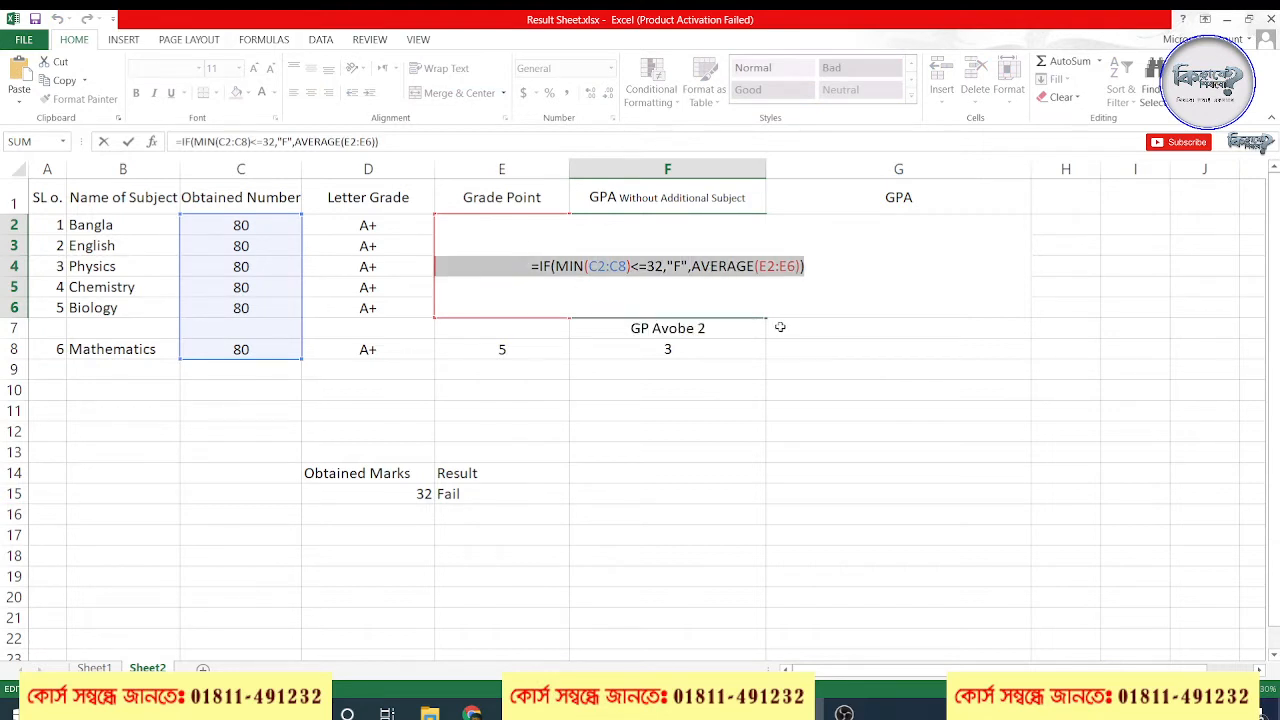
{"action": "left_click", "coordinate": [863, 309]}
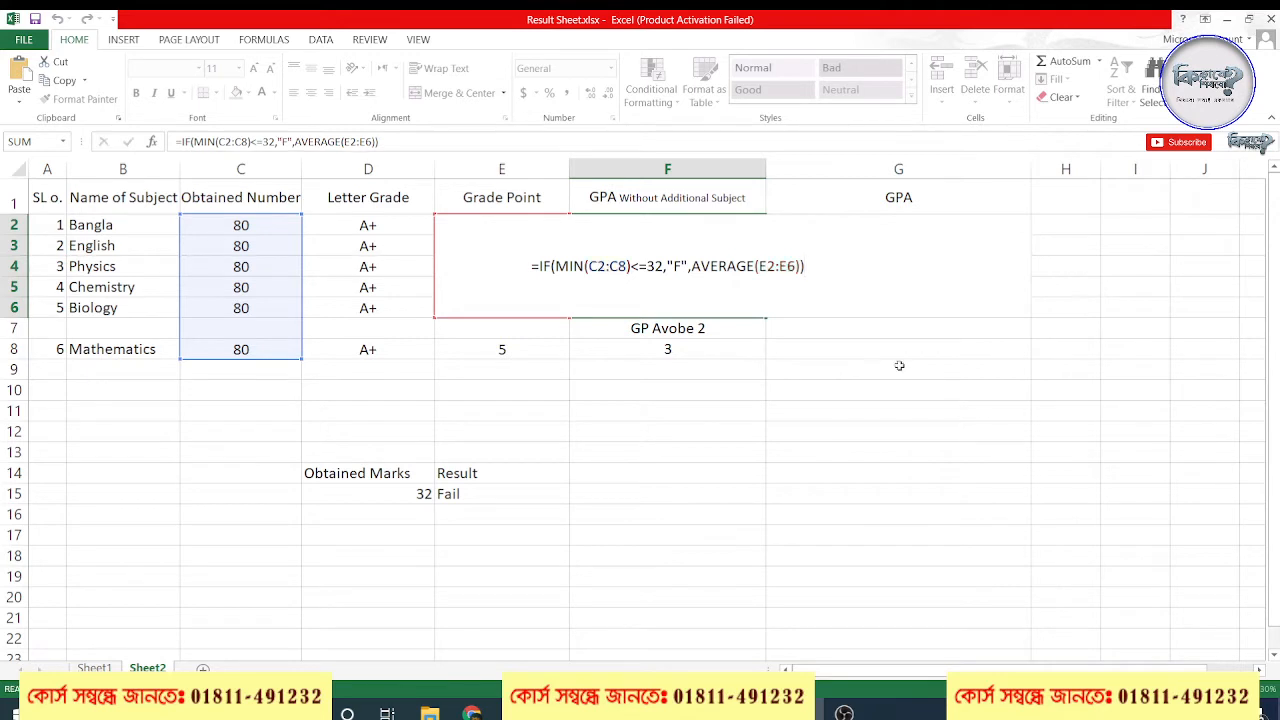
{"action": "left_click", "coordinate": [902, 368]}
{"action": "double_click", "coordinate": [677, 275]}
{"action": "left_click_drag", "start_coordinate": [806, 266], "coordinate": [366, 266]}
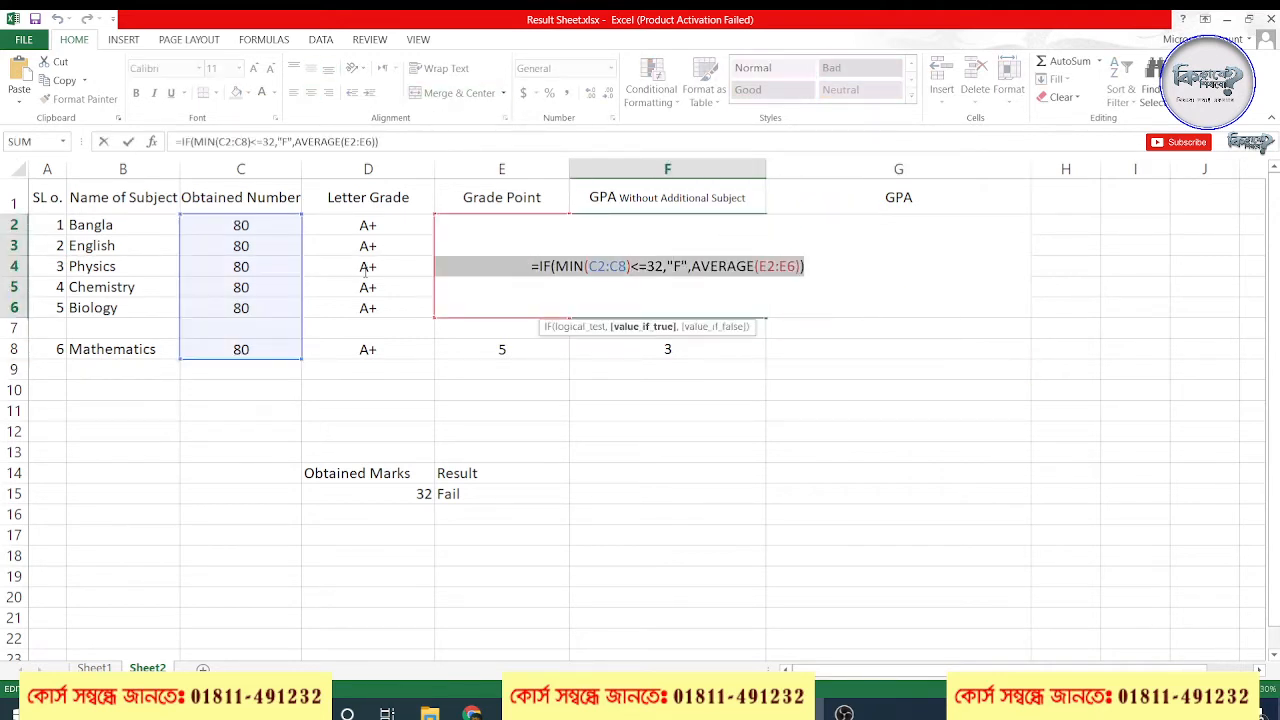
{"action": "key", "text": "BackSpace"}
{"action": "left_click", "coordinate": [734, 417]}
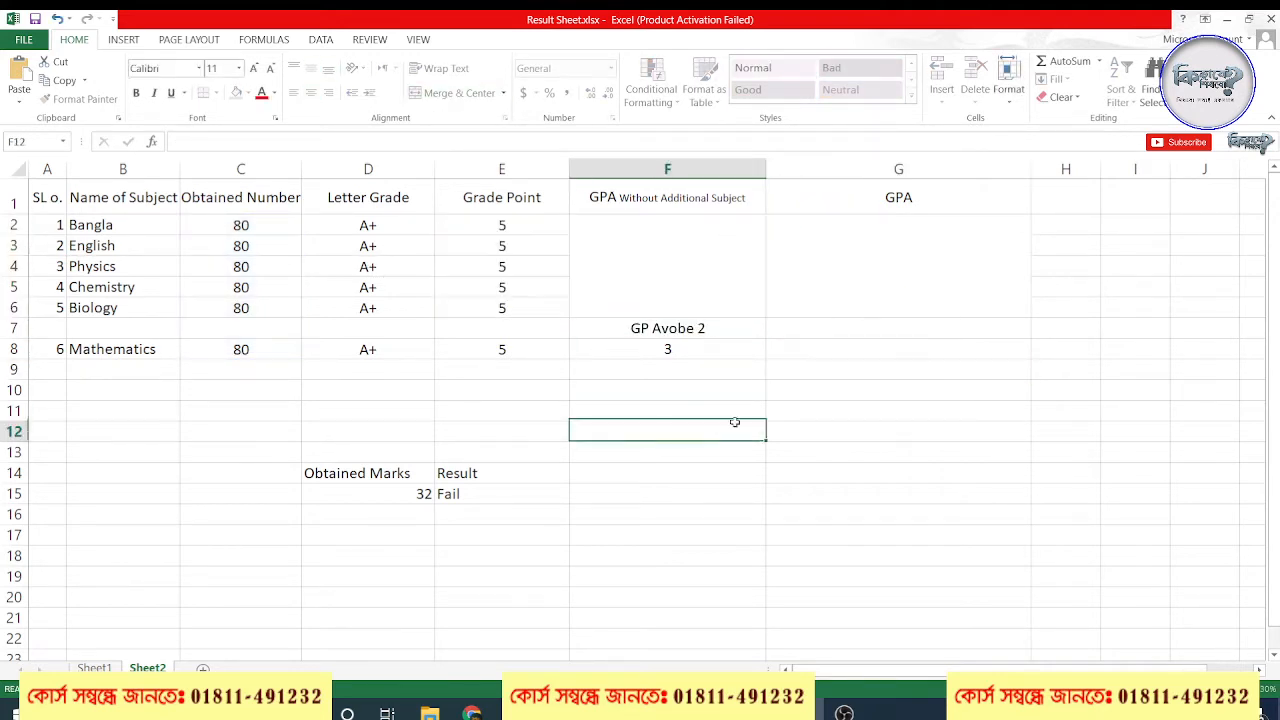
Examine the obtained numbers in C2:C8, the grade points in E2:E6 and the Mathematics row as inputs for the GPA
{"action": "left_click", "coordinate": [671, 290]}
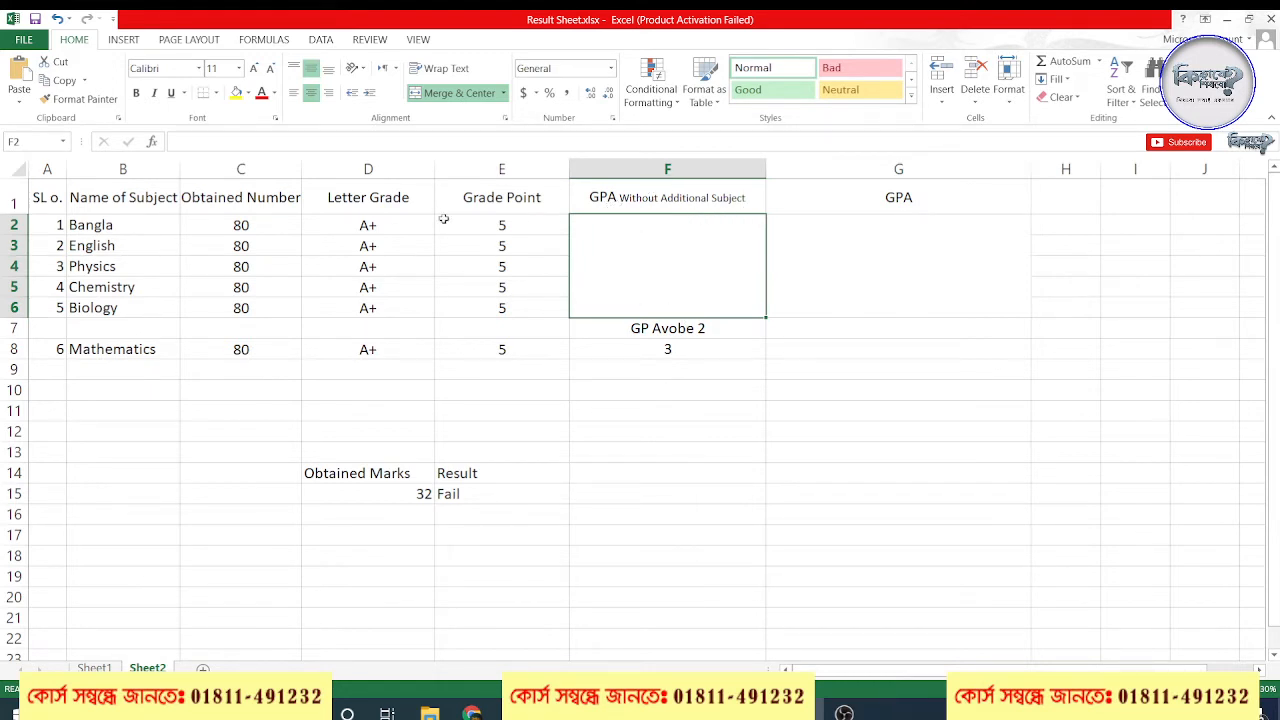
{"action": "left_click_drag", "start_coordinate": [515, 224], "coordinate": [524, 314]}
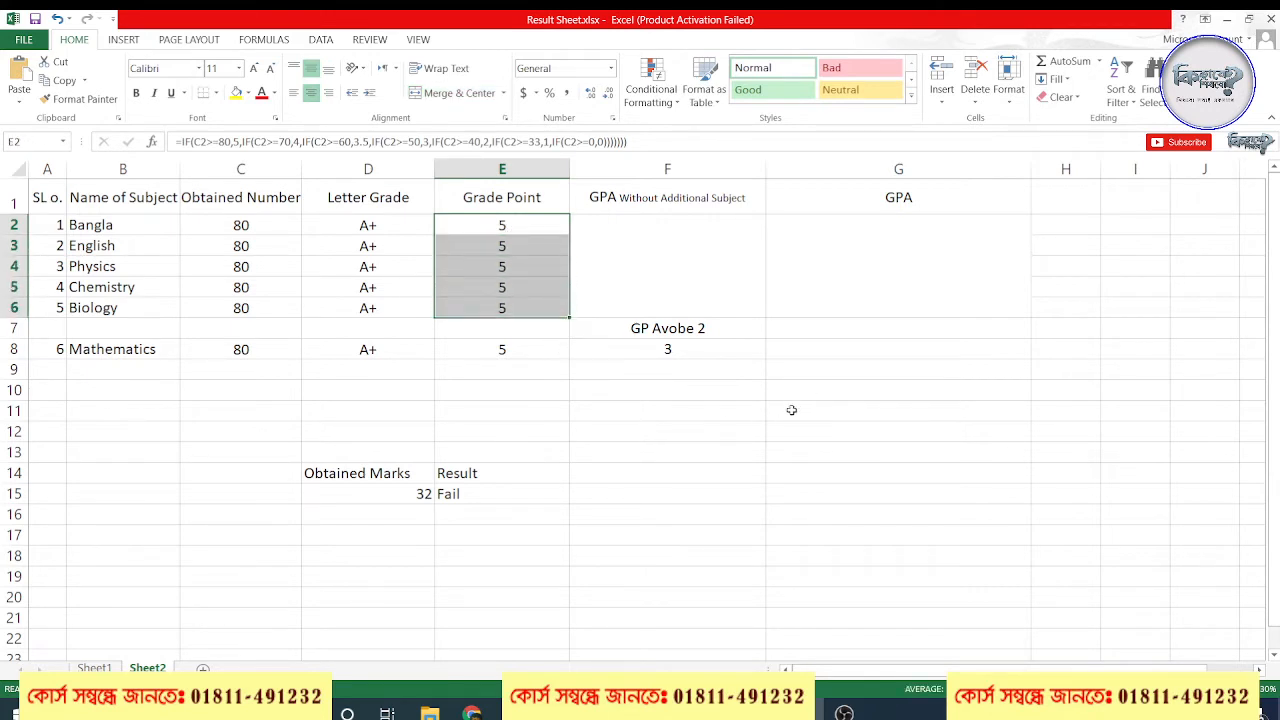
{"action": "left_click", "coordinate": [660, 306]}
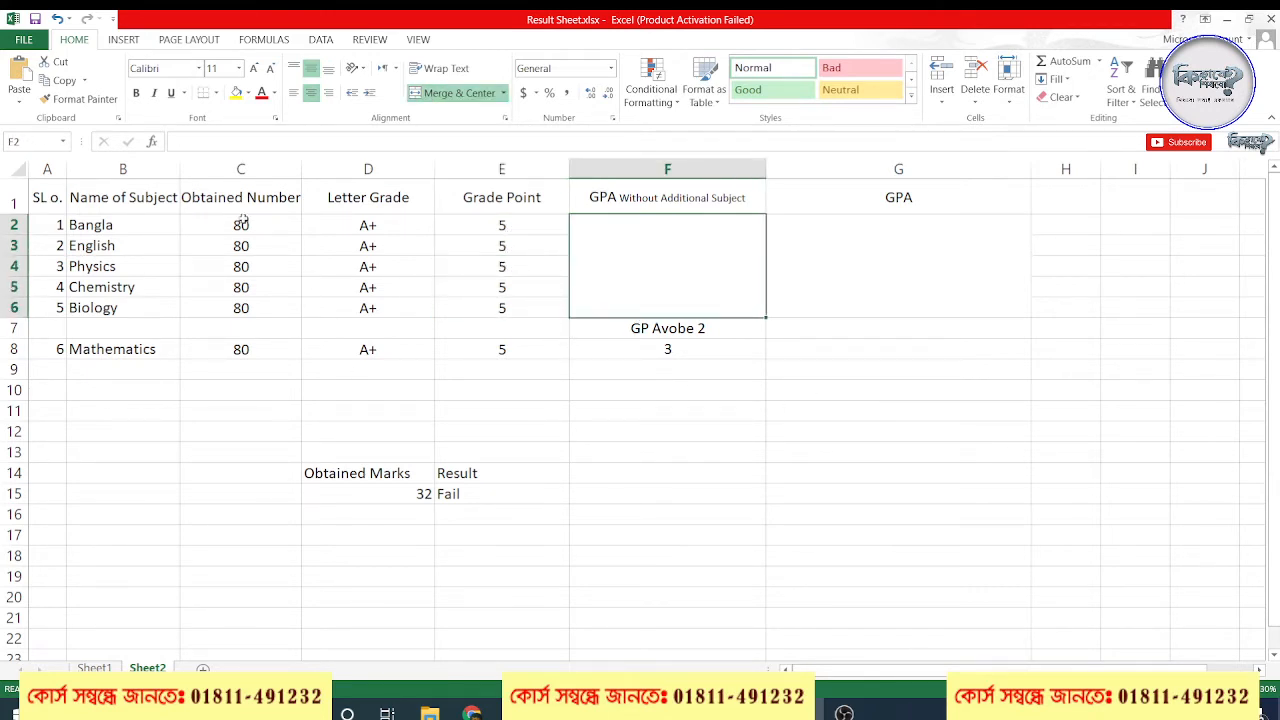
{"action": "left_click_drag", "start_coordinate": [241, 225], "coordinate": [241, 349]}
{"action": "left_click", "coordinate": [709, 298]}
{"action": "left_click_drag", "start_coordinate": [244, 218], "coordinate": [240, 352]}
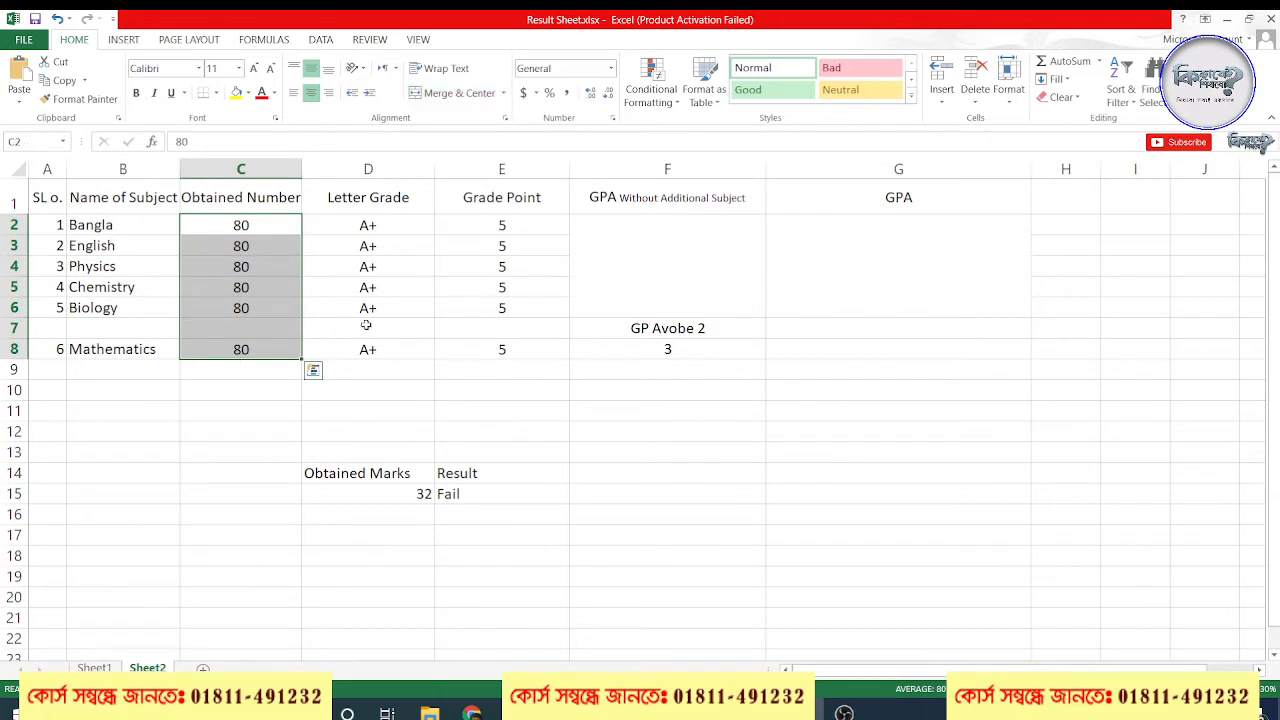
{"action": "left_click_drag", "start_coordinate": [503, 226], "coordinate": [527, 310]}
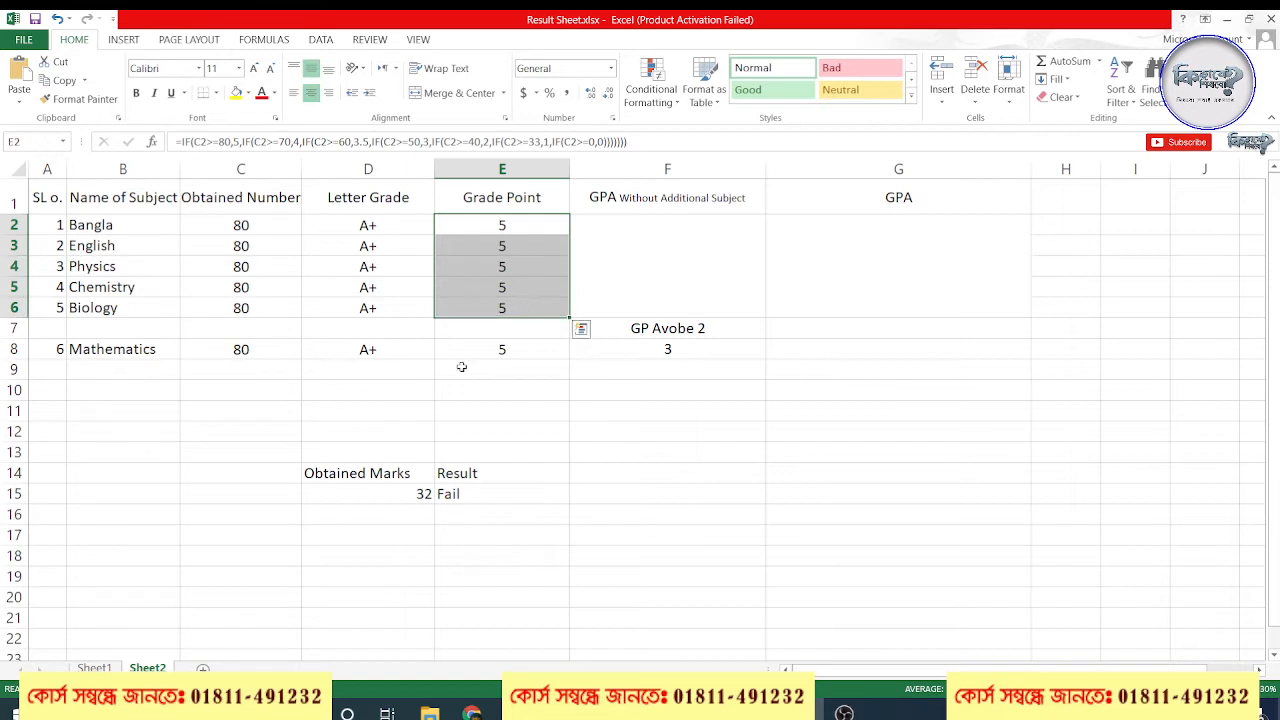
{"action": "left_click", "coordinate": [105, 349]}
{"action": "left_click_drag", "start_coordinate": [105, 349], "coordinate": [452, 348]}
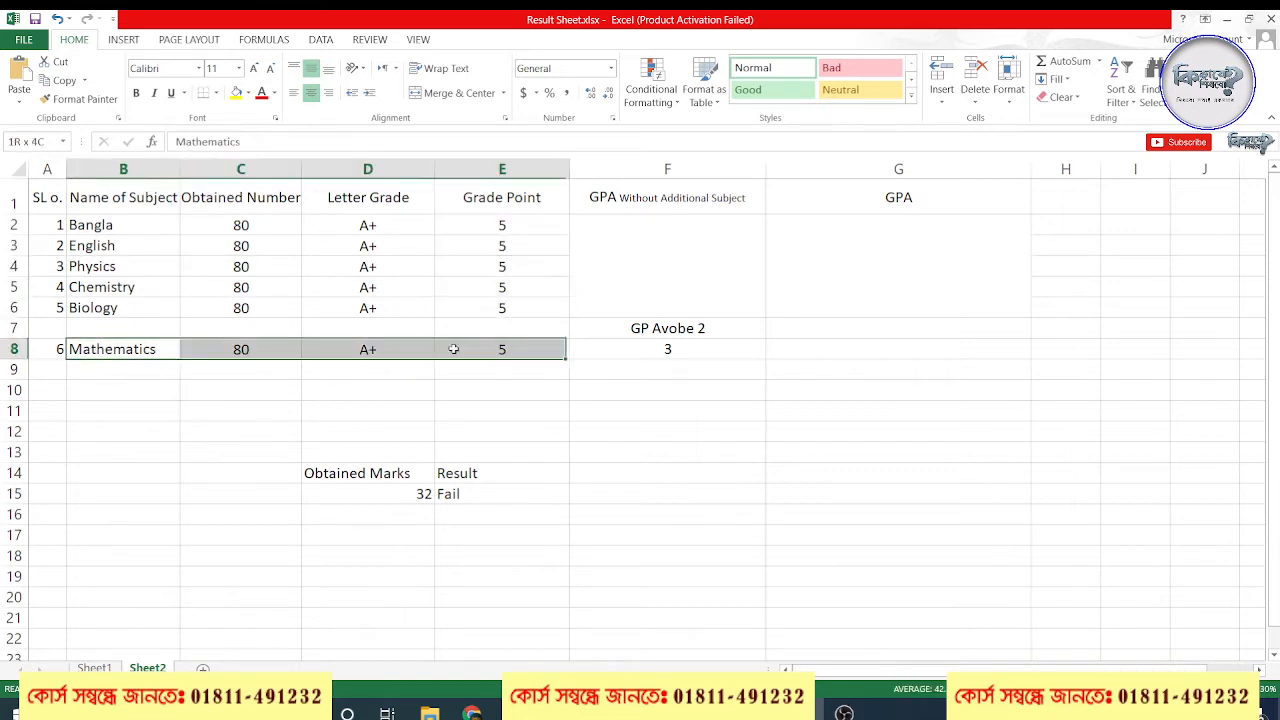
Merge and center A7:D7 and enter "Additional Subject" as the heading above the Mathematics row
{"action": "left_click", "coordinate": [272, 326]}
{"action": "left_click_drag", "start_coordinate": [40, 326], "coordinate": [420, 327]}
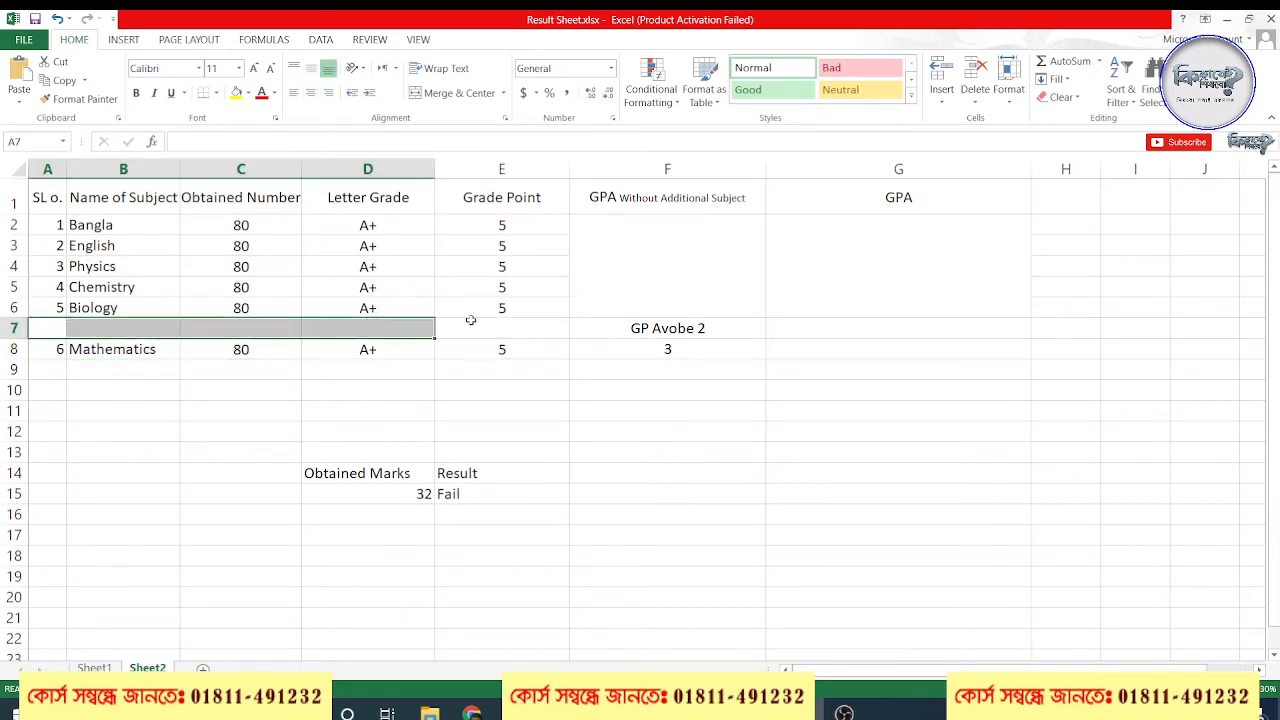
{"action": "left_click", "coordinate": [455, 92]}
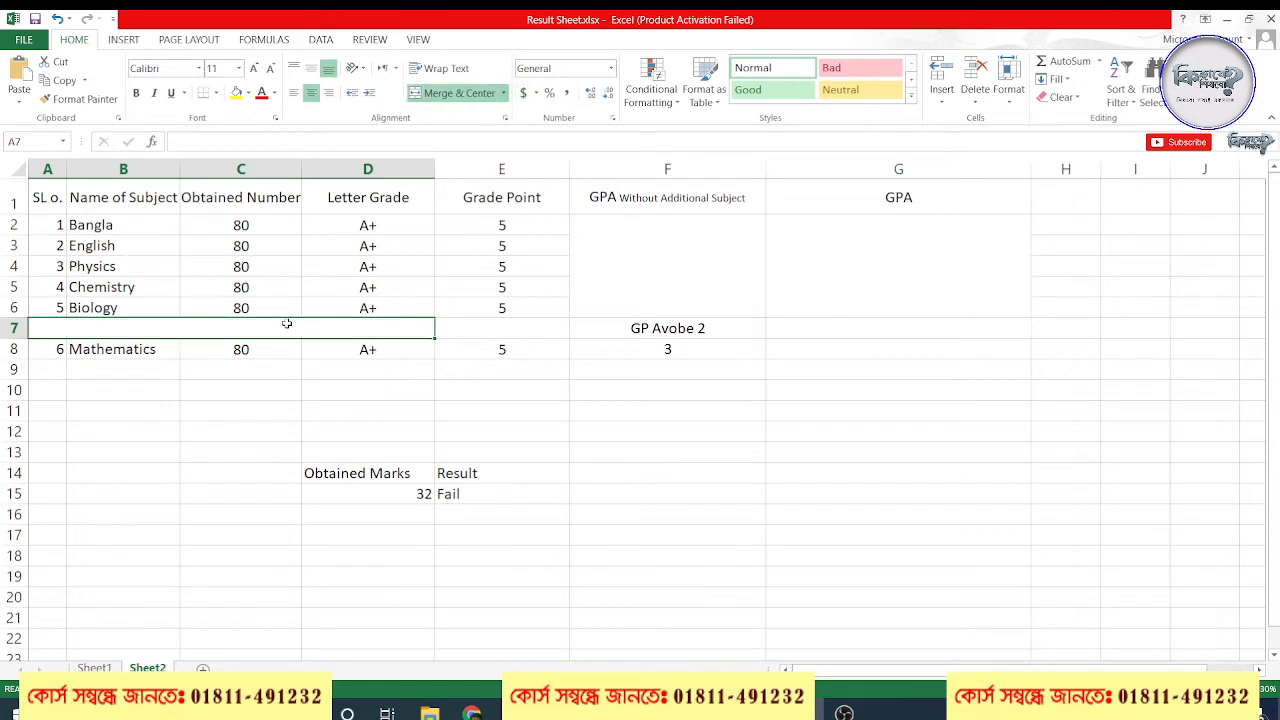
{"action": "type", "text": "Add"}
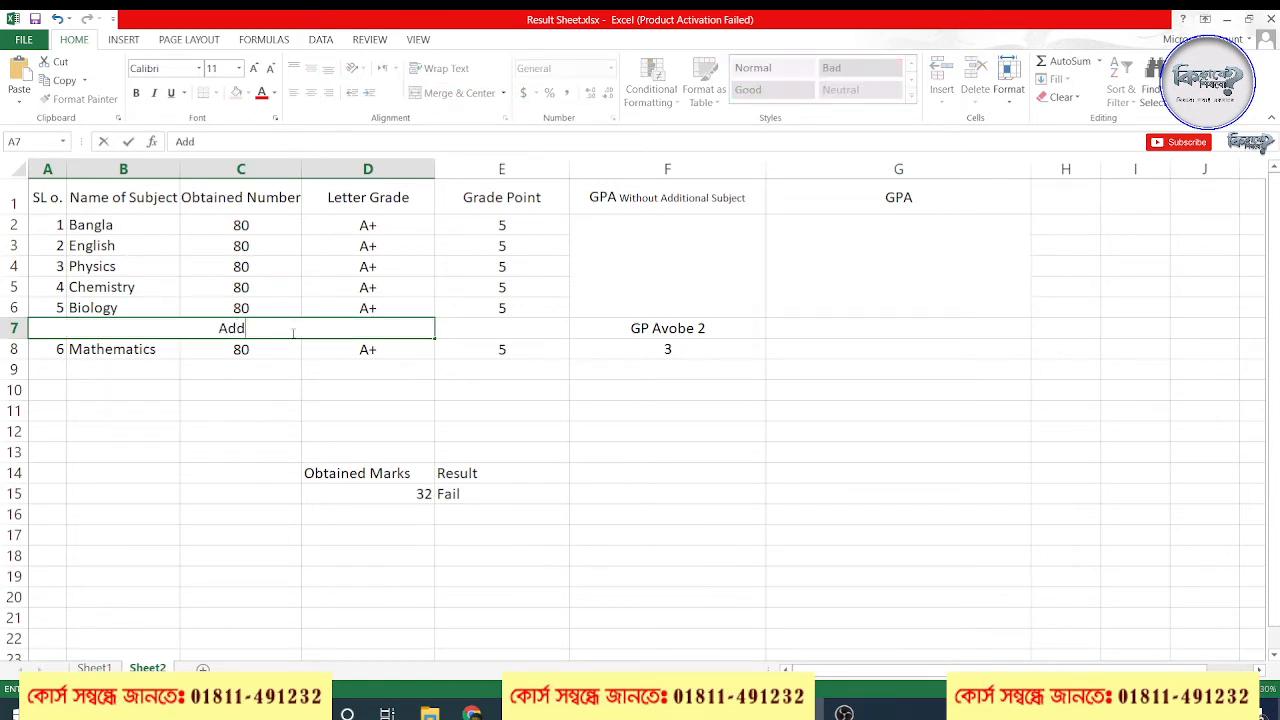
{"action": "type", "text": "itional Subject"}
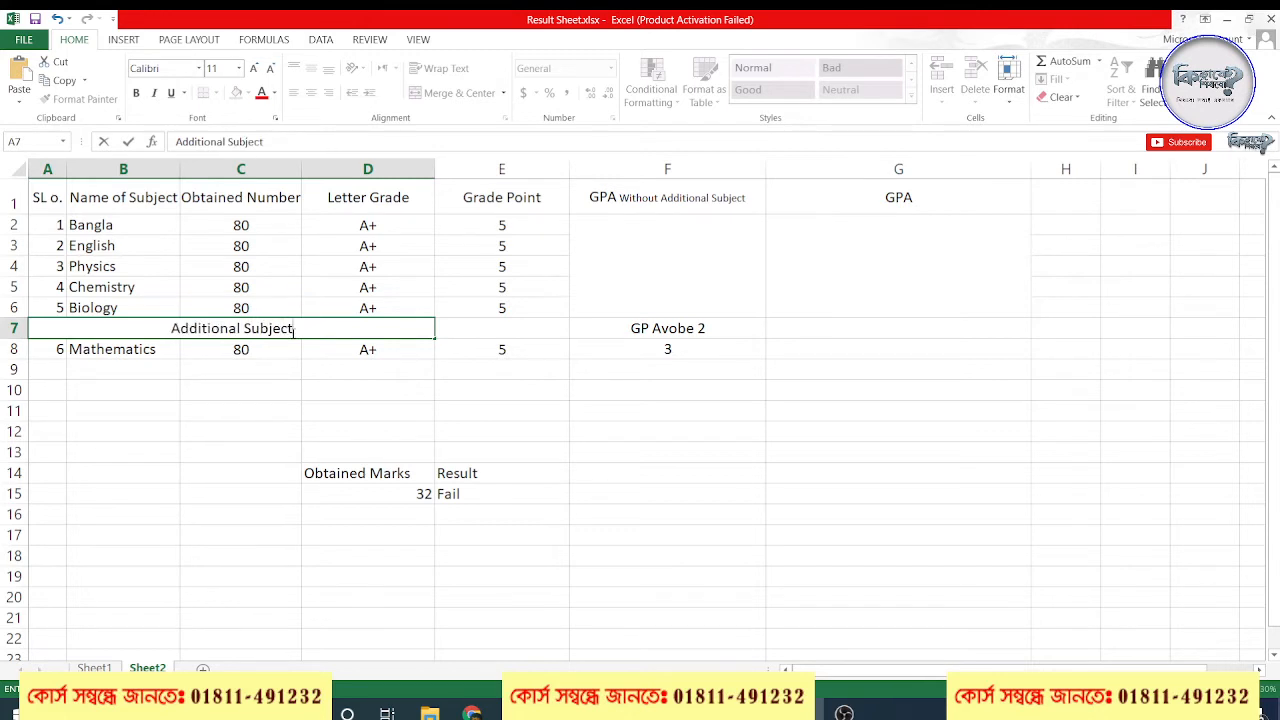
{"action": "key", "text": "Return"}
{"action": "left_click", "coordinate": [422, 390]}
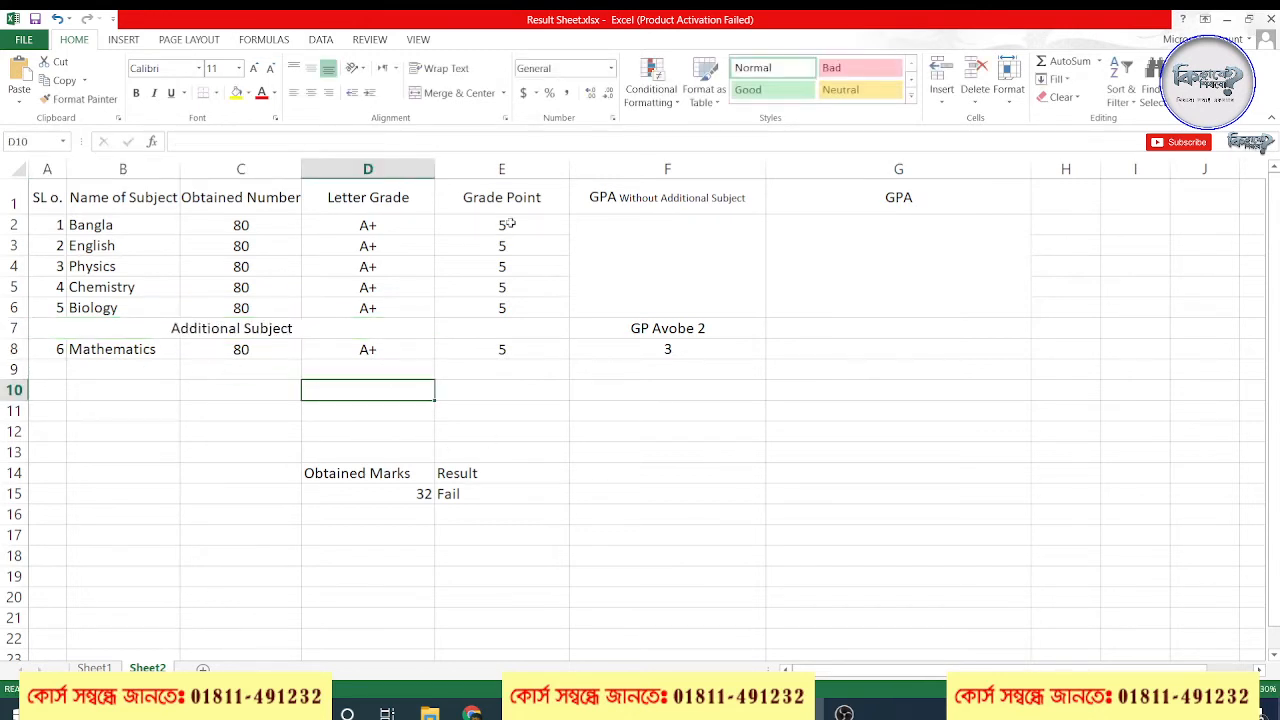
{"action": "left_click", "coordinate": [675, 254]}
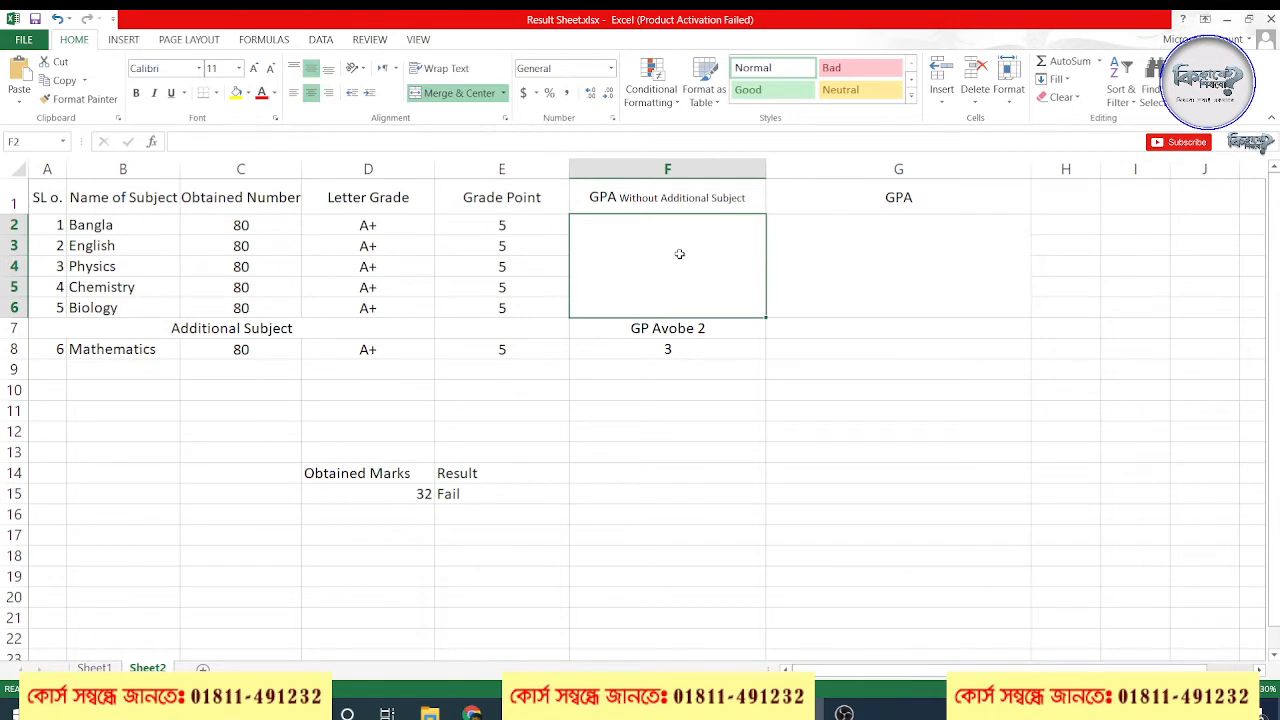
{"action": "type", "text": "="}
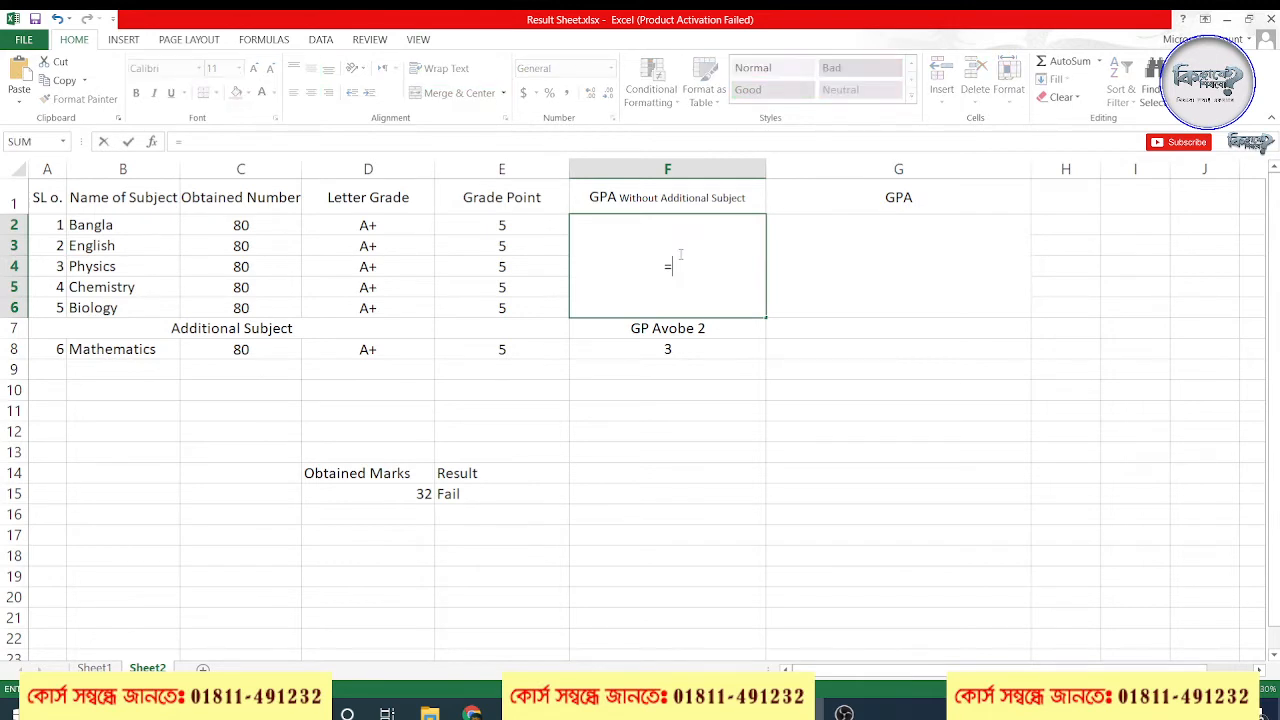
{"action": "left_click_drag", "start_coordinate": [228, 227], "coordinate": [245, 307]}
{"action": "key", "text": "Escape"}
Undo the "Additional Subject" entry and the merging of A7:D7
{"action": "key", "text": "ctrl+z"}
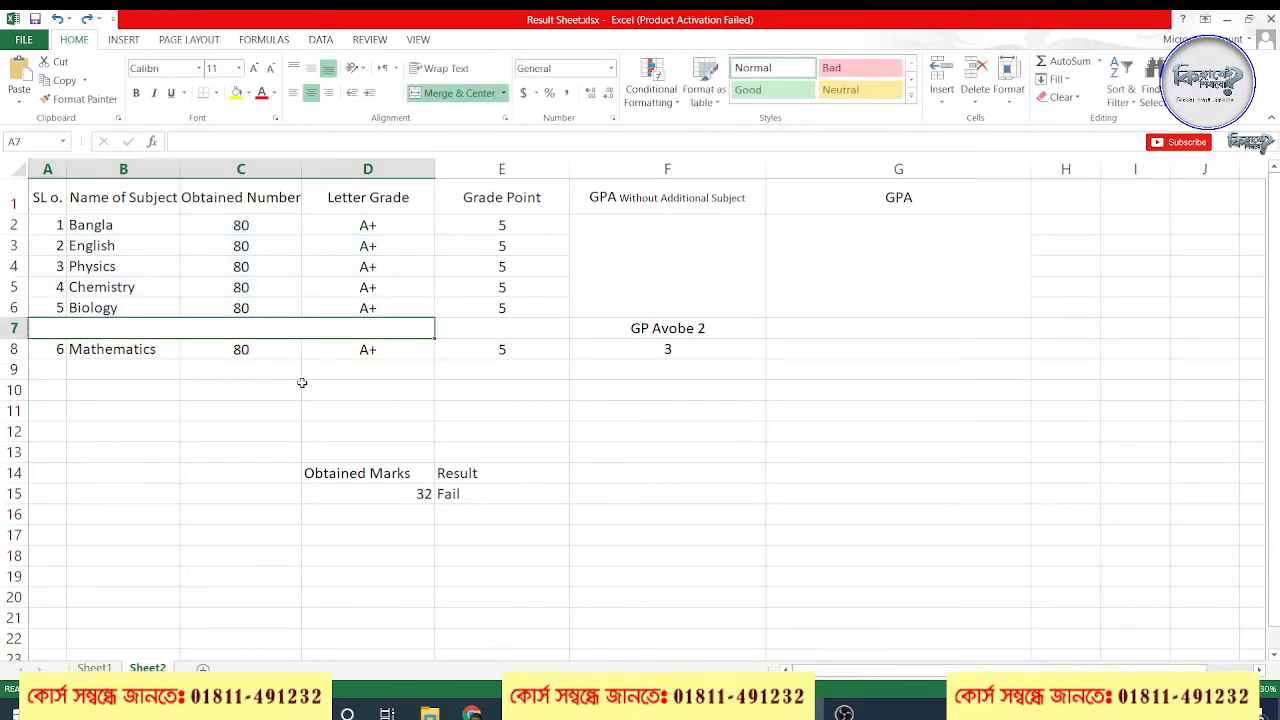
{"action": "key", "text": "ctrl+z"}
{"action": "left_click", "coordinate": [280, 366]}
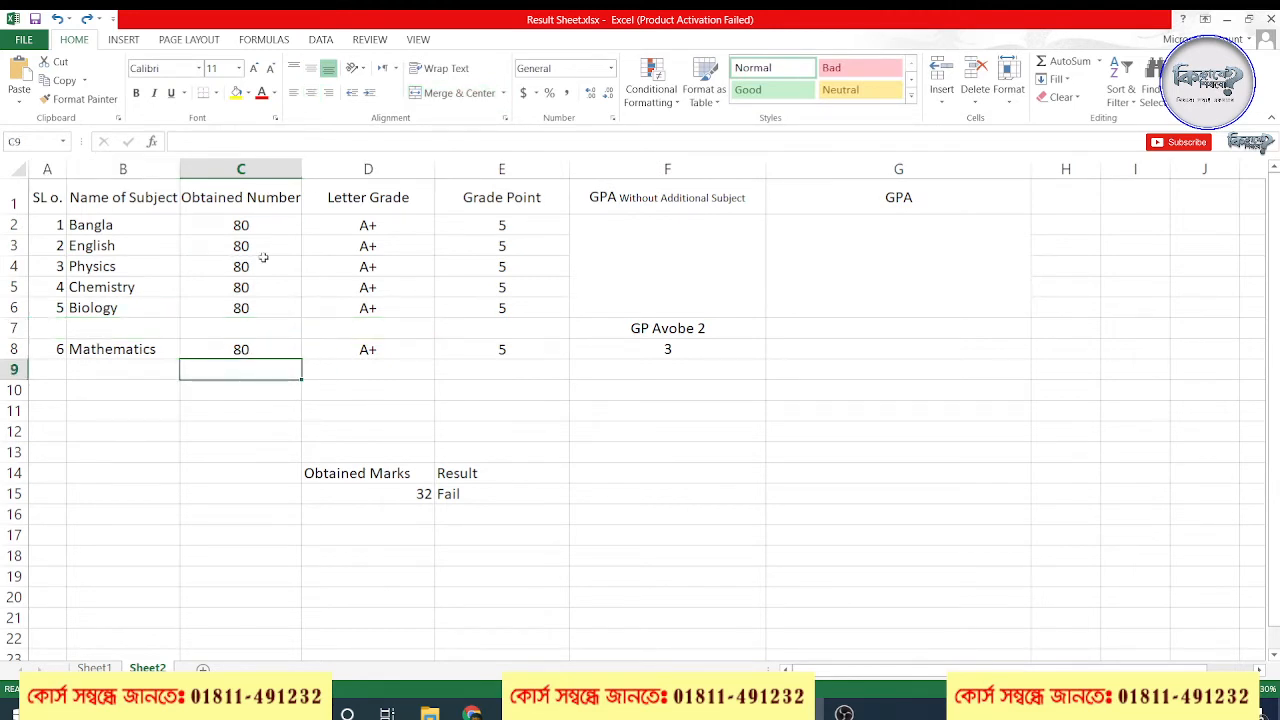
Begin an IF formula in the merged cell F2 that returns "F" when MIN(C2:C8) is at most 32
{"action": "left_click", "coordinate": [672, 247]}
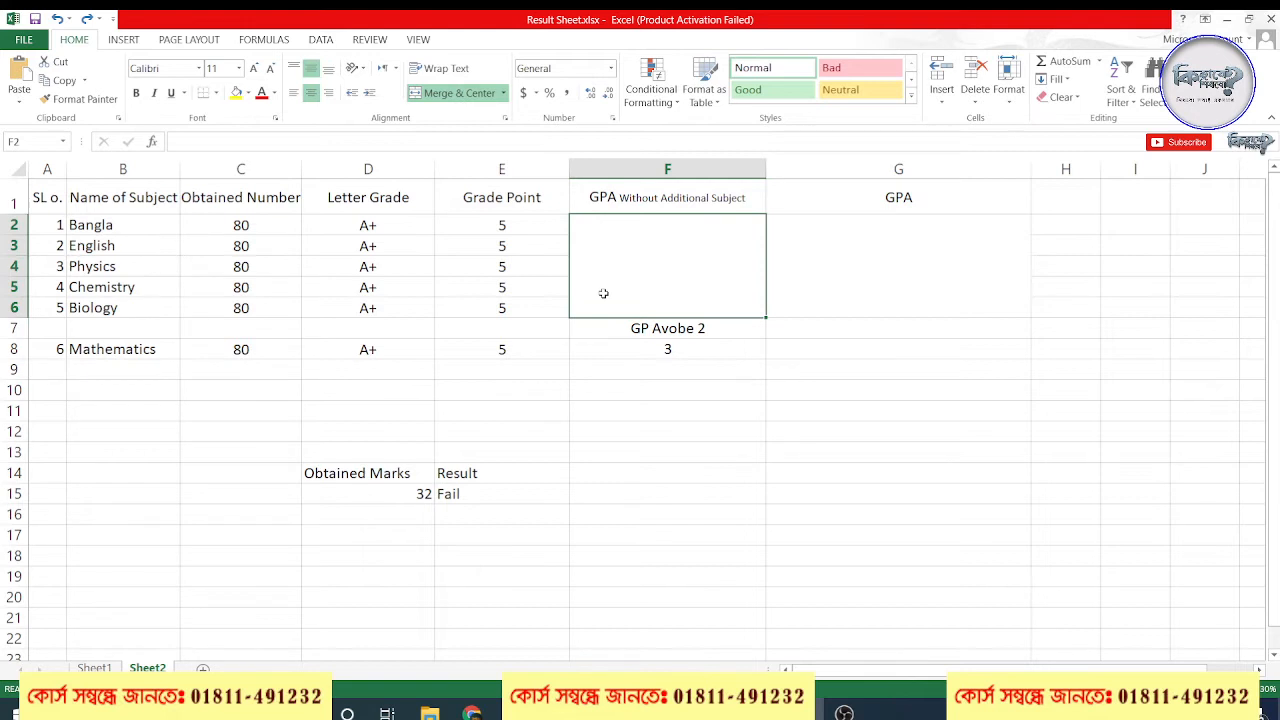
{"action": "type", "text": "="}
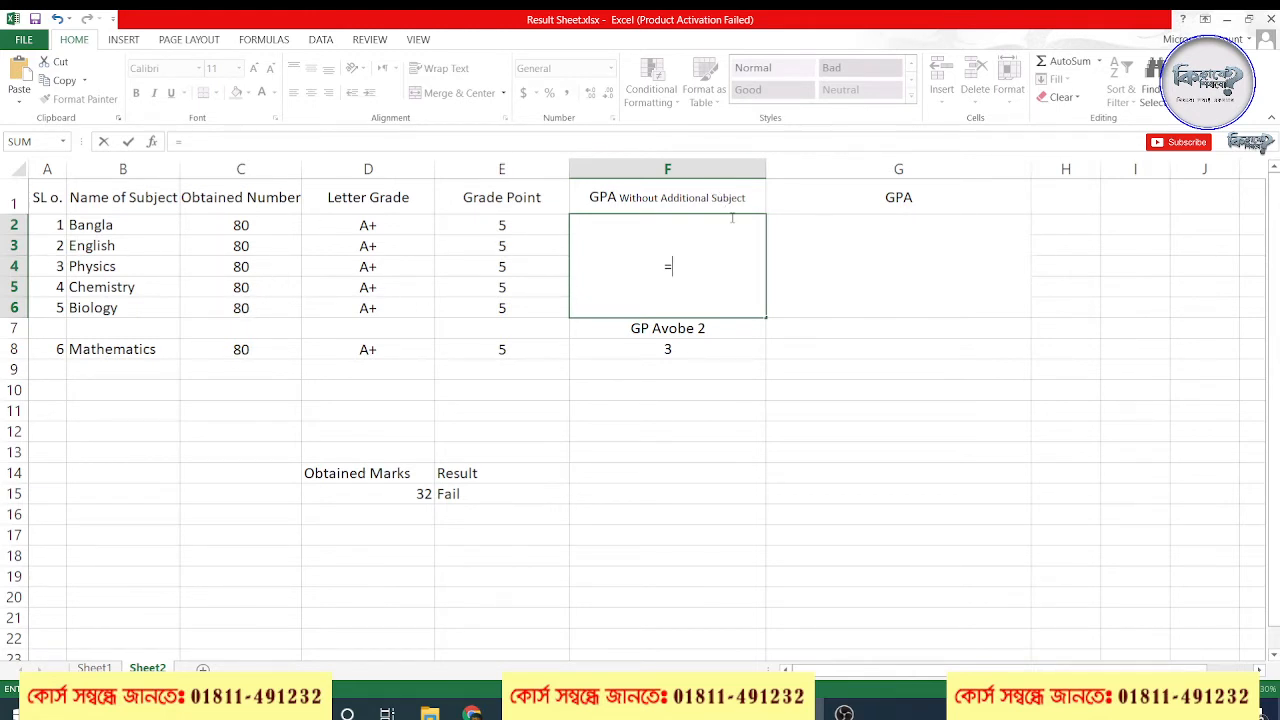
{"action": "type", "text": "=IF("}
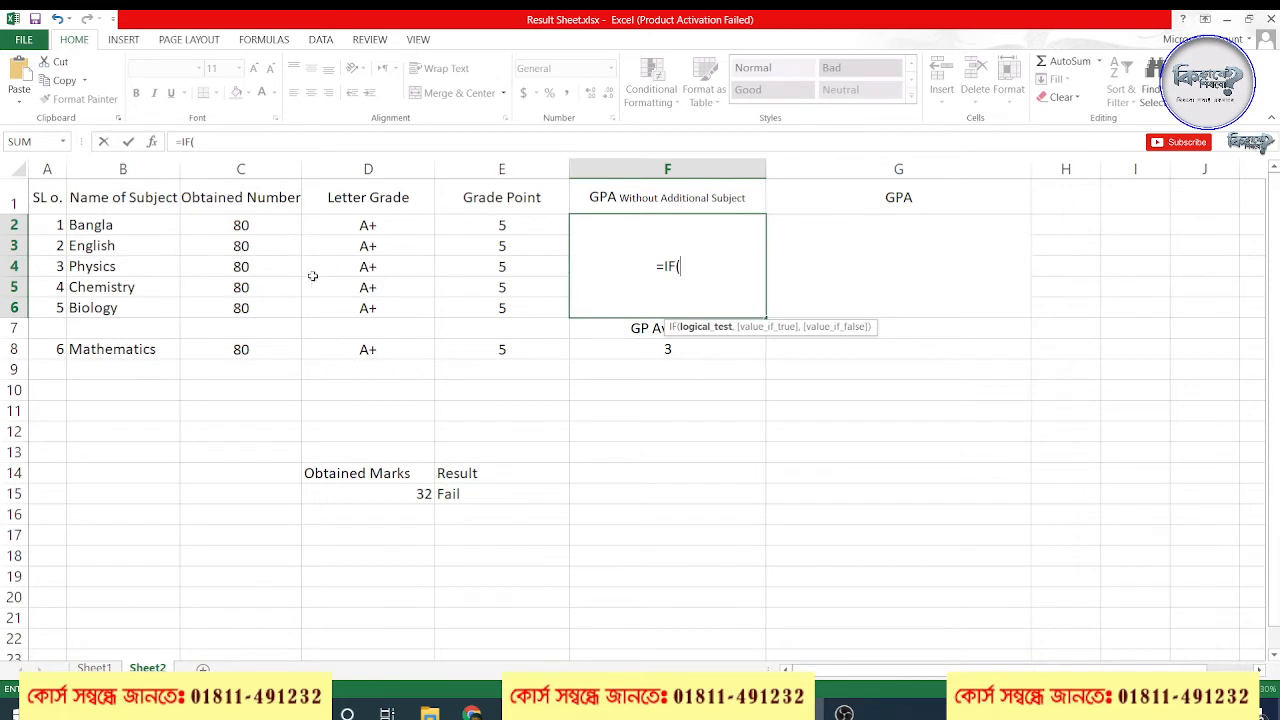
{"action": "type", "text": "MIN("}
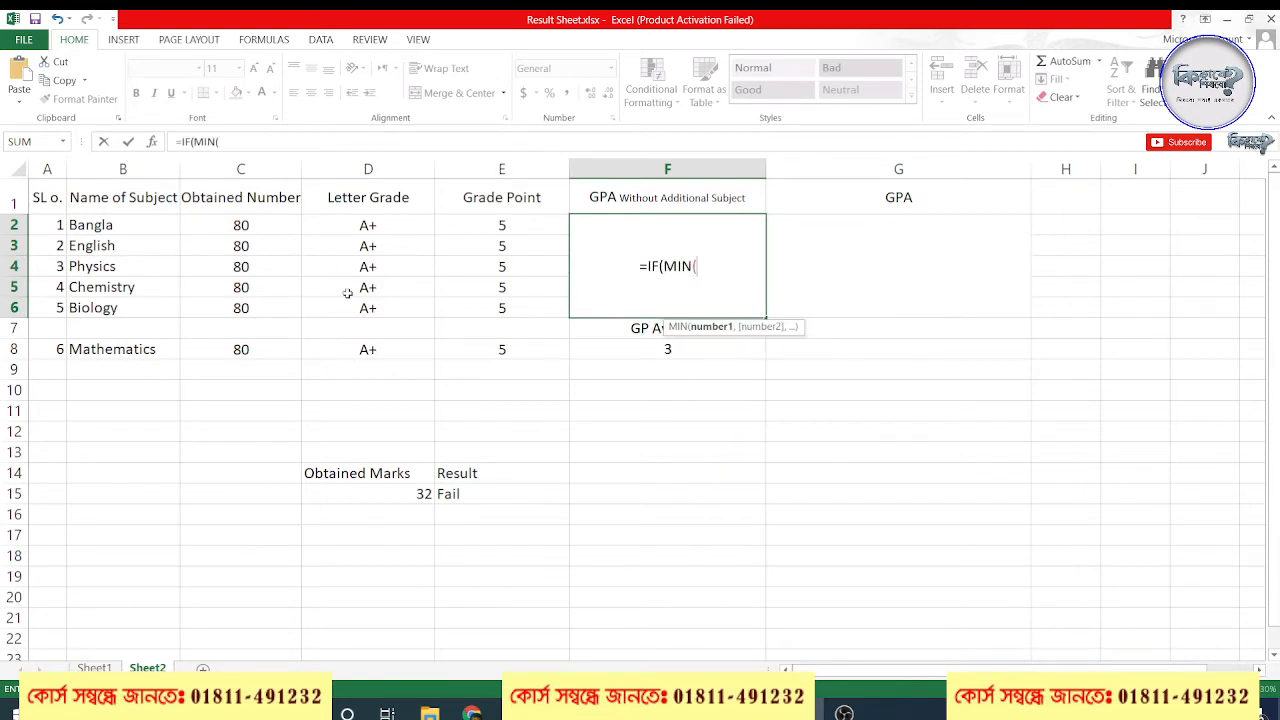
{"action": "left_click_drag", "start_coordinate": [252, 225], "coordinate": [240, 348]}
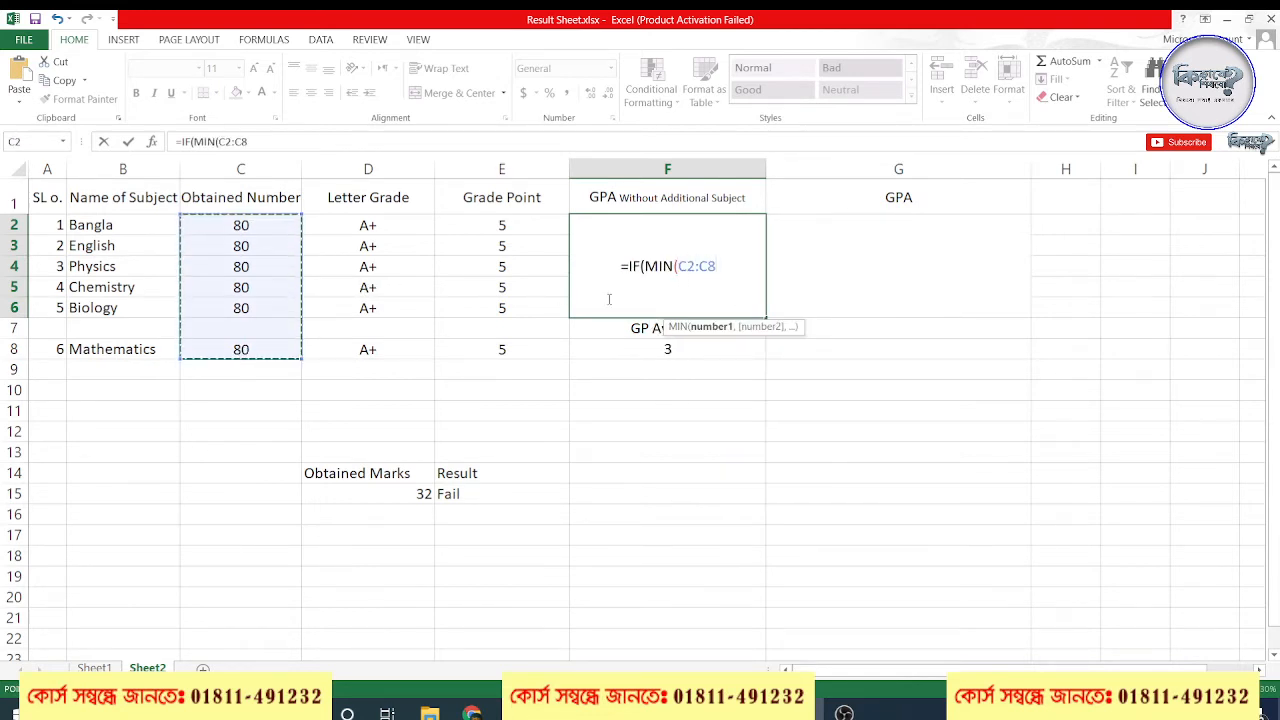
{"action": "type", "text": ")"}
{"action": "key", "text": "BackSpace"}
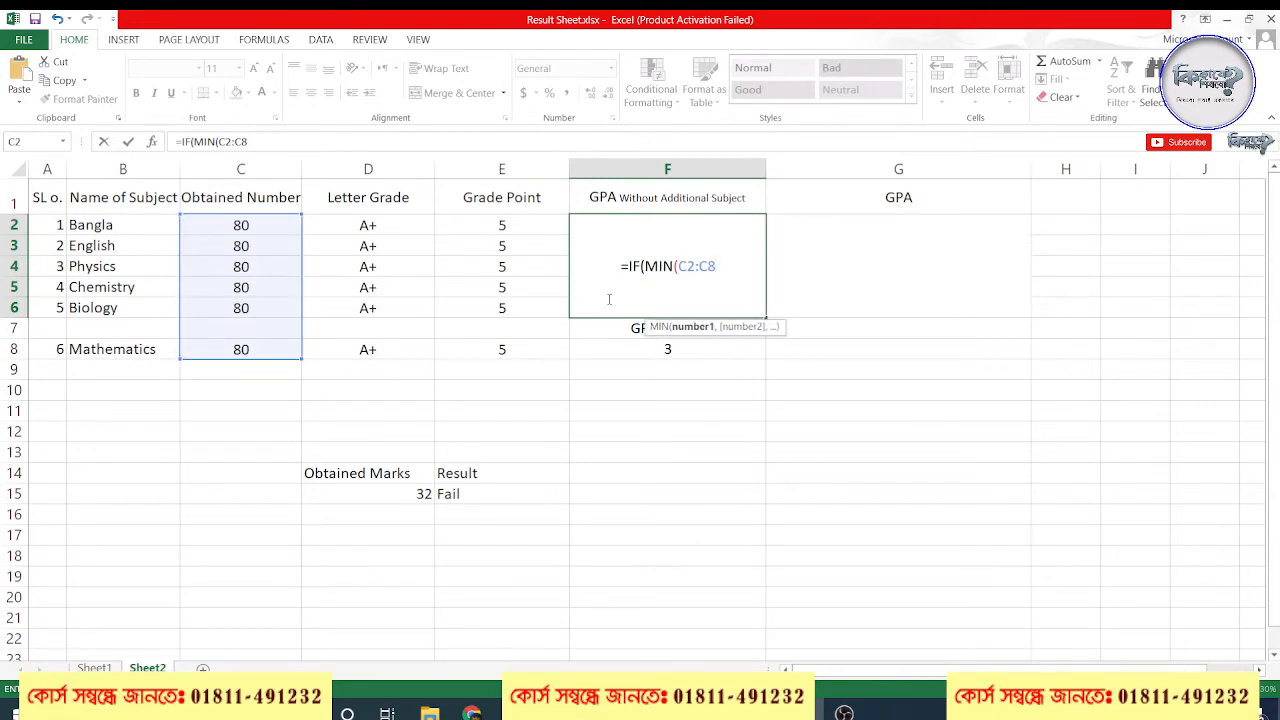
{"action": "type", "text": ")"}
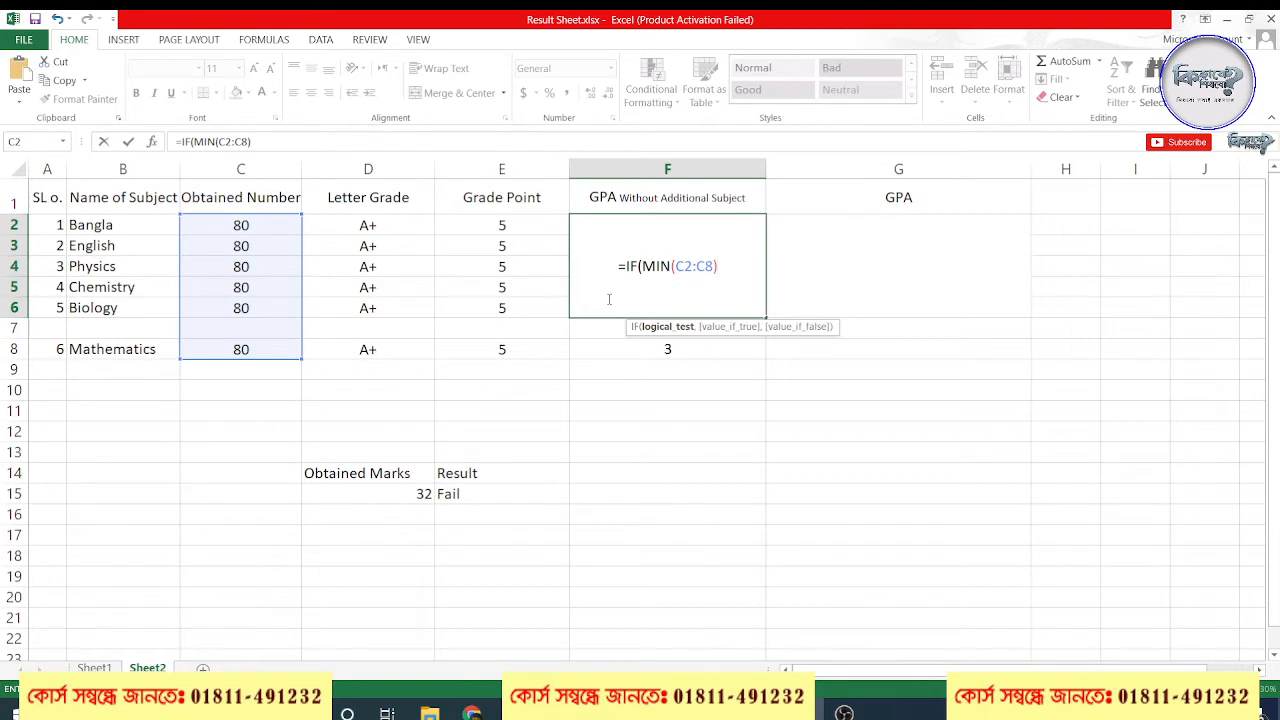
{"action": "type", "text": "<"}
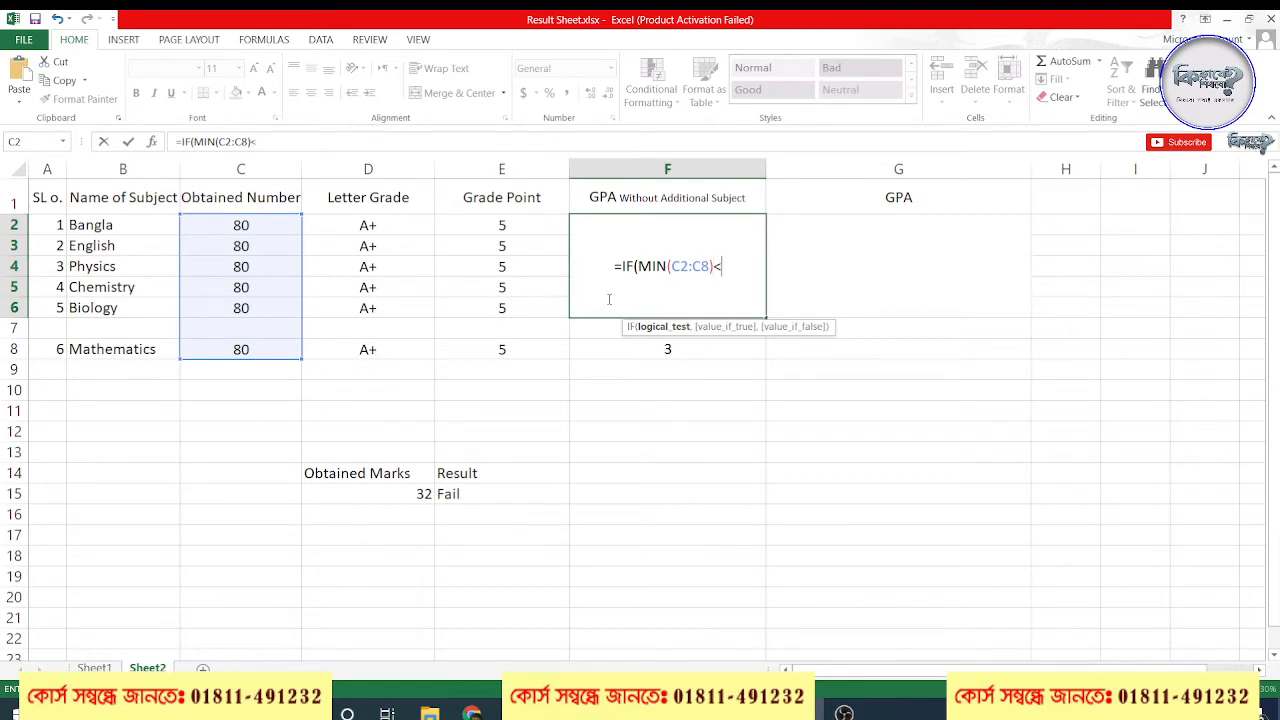
{"action": "type", "text": "=32"}
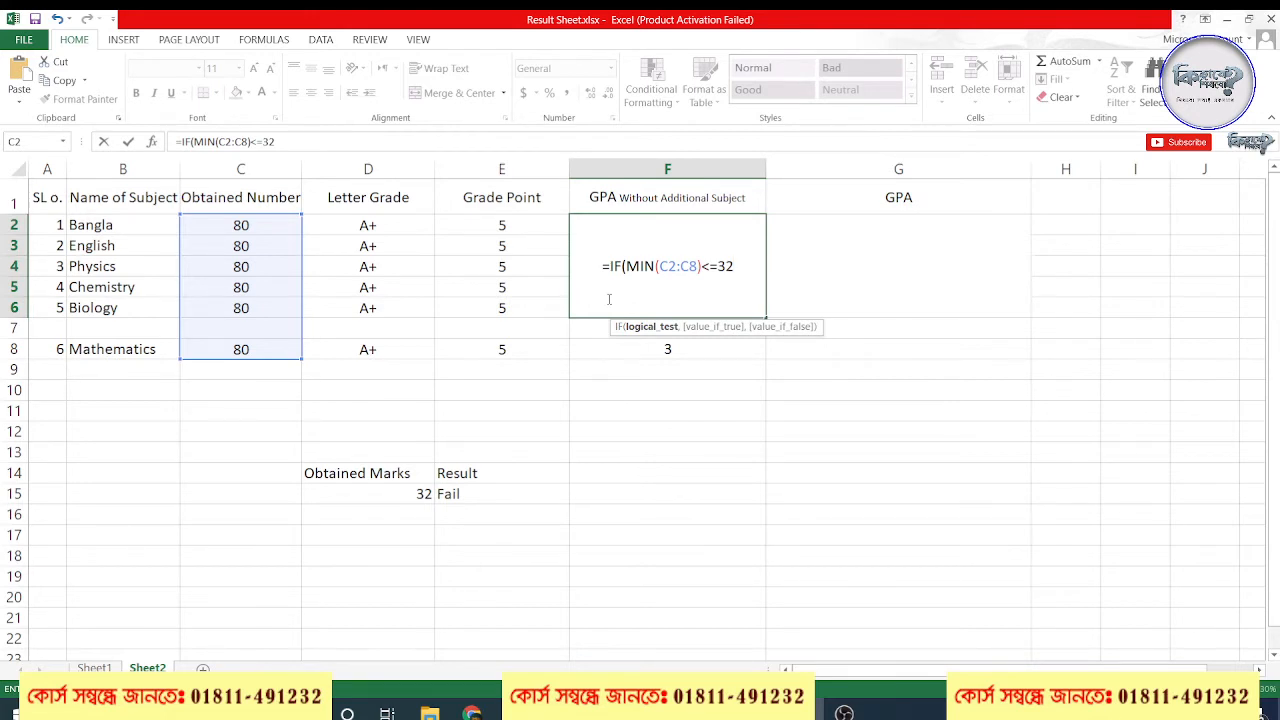
{"action": "type", "text": ",\"F"}
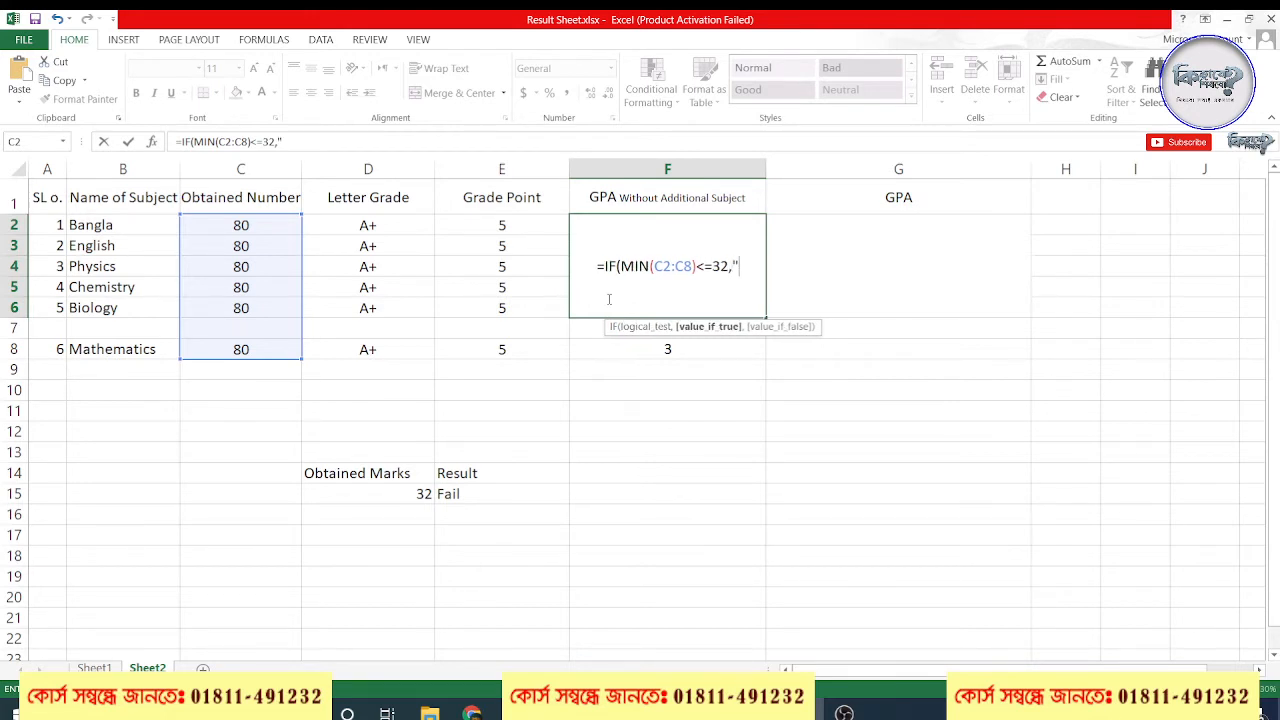
{"action": "type", "text": "\""}
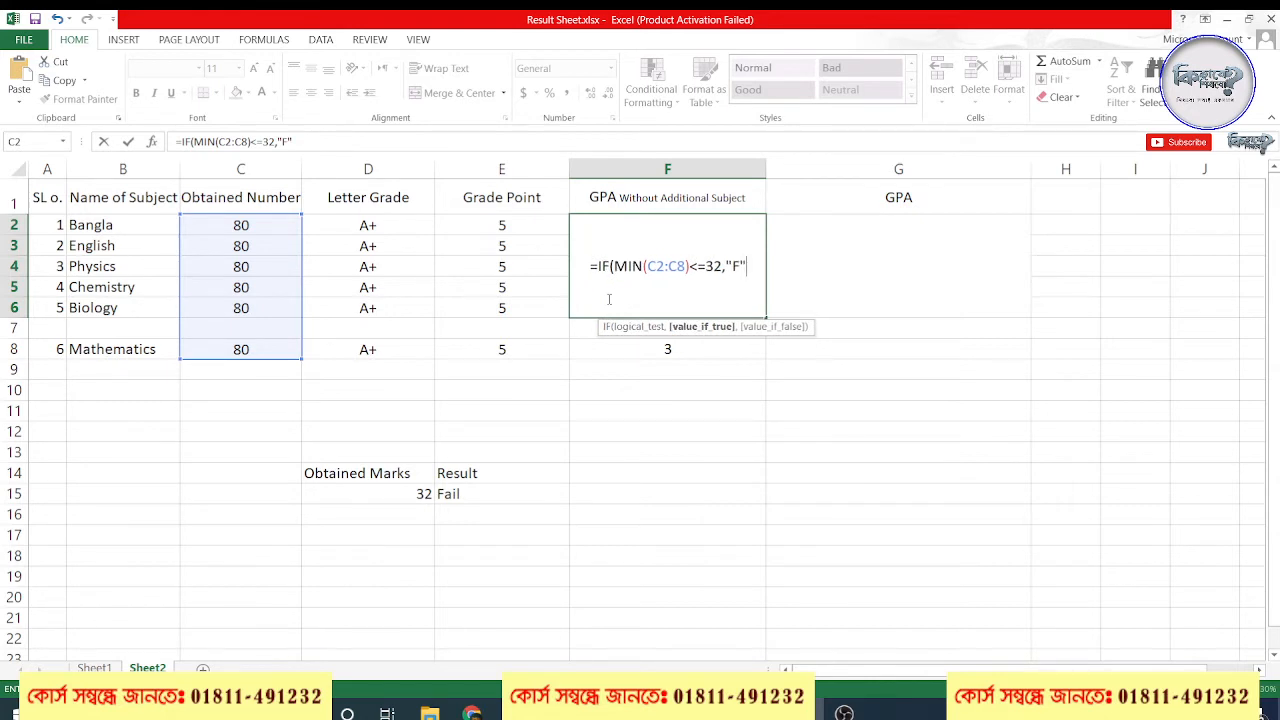
{"action": "type", "text": ","}
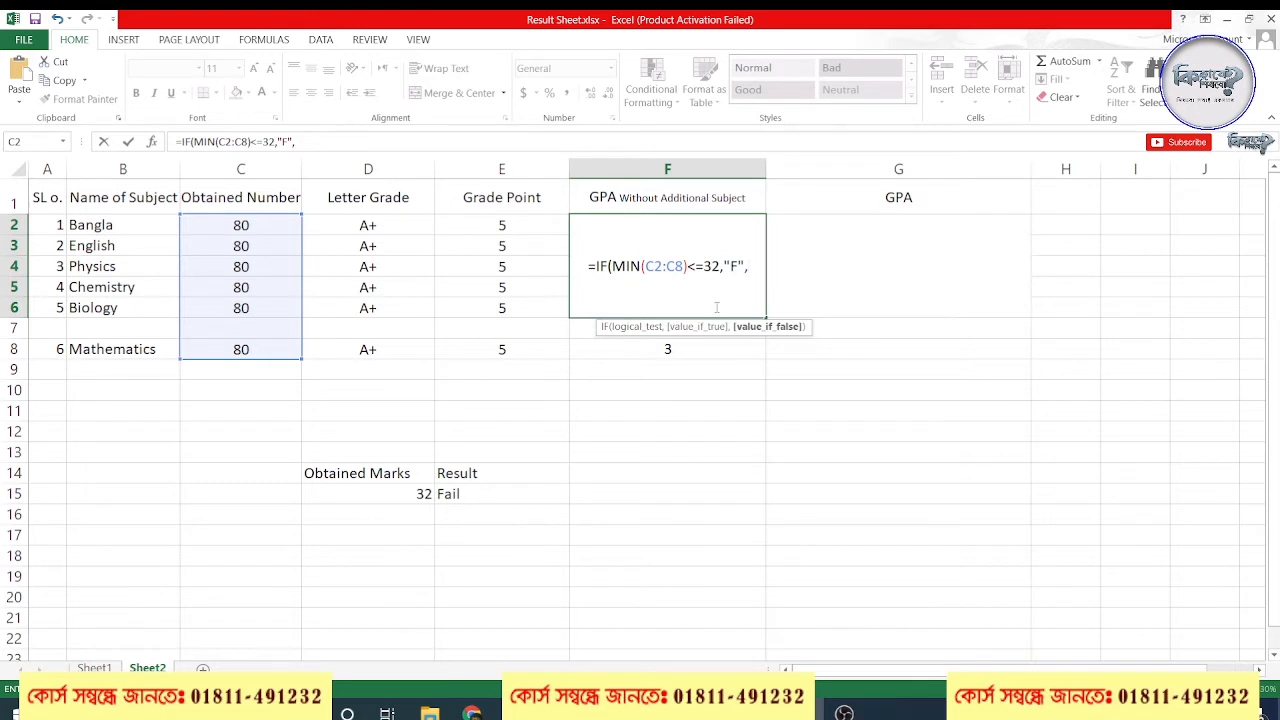
Add AVERAGE as the false result of the F2 formula, and clear the unfinished formula from the cell
{"action": "left_click", "coordinate": [705, 267]}
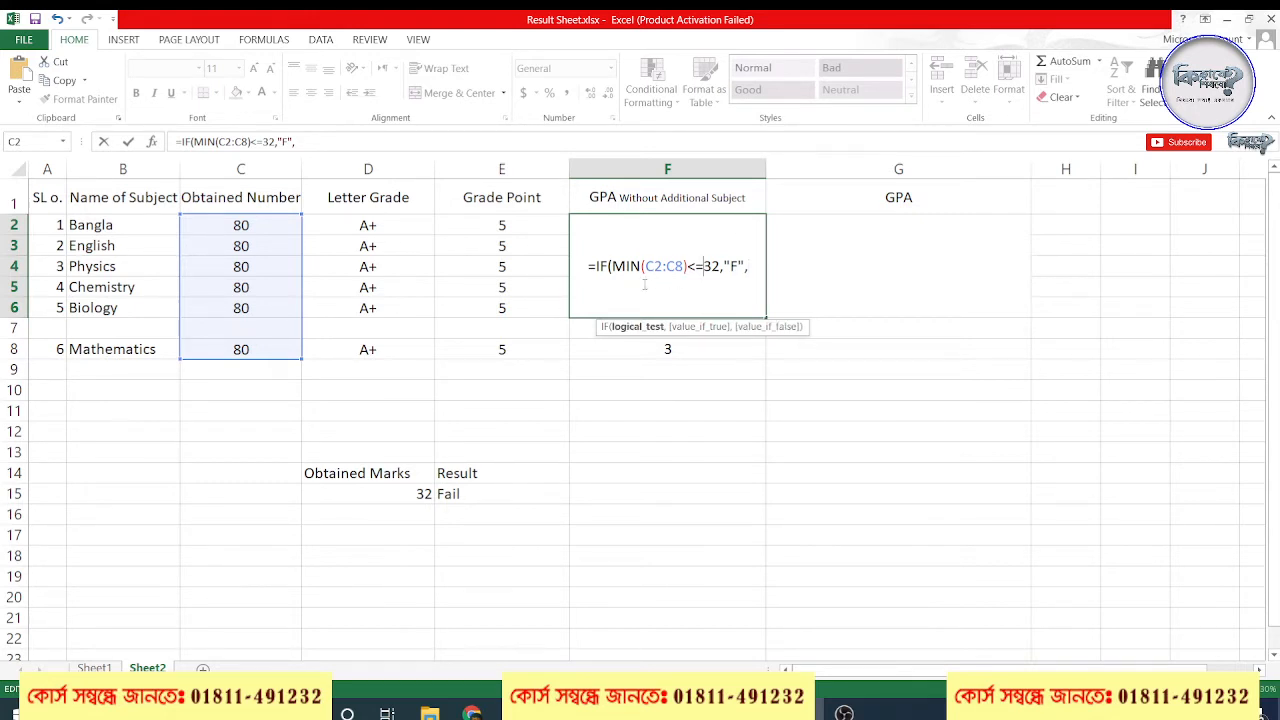
{"action": "left_click", "coordinate": [750, 268]}
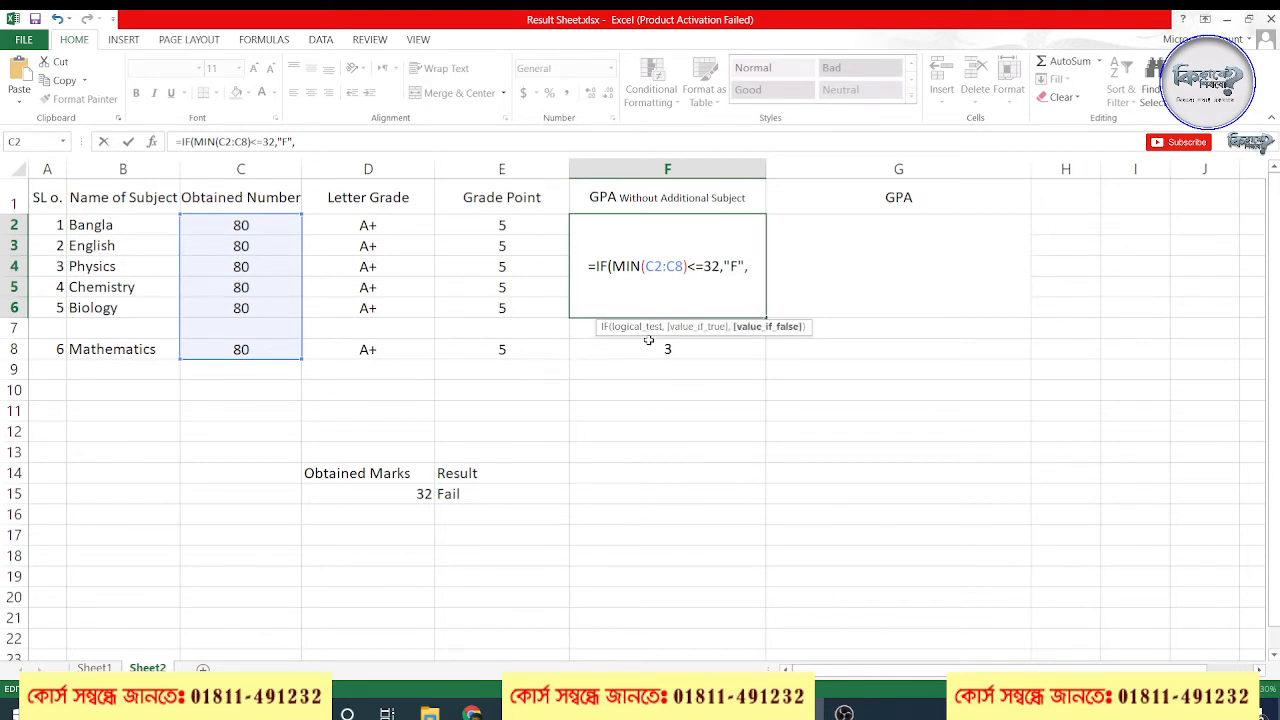
{"action": "type", "text": "Aver"}
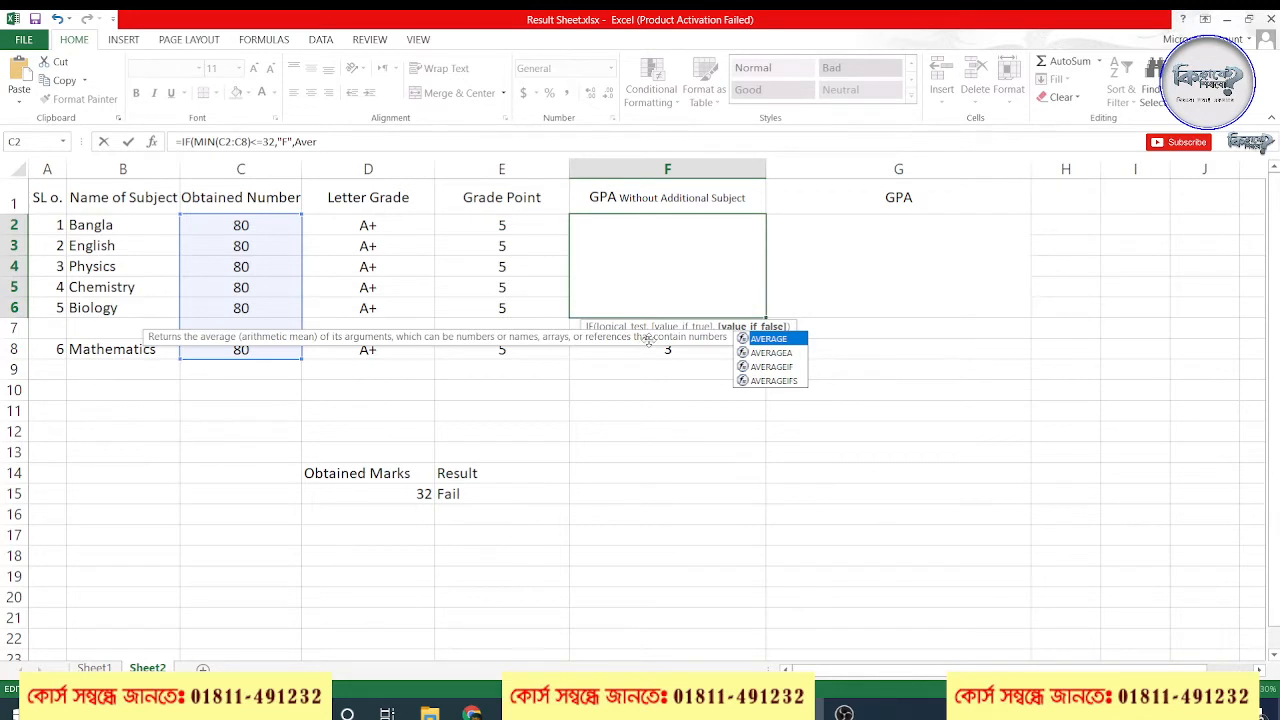
{"action": "key", "text": "Tab"}
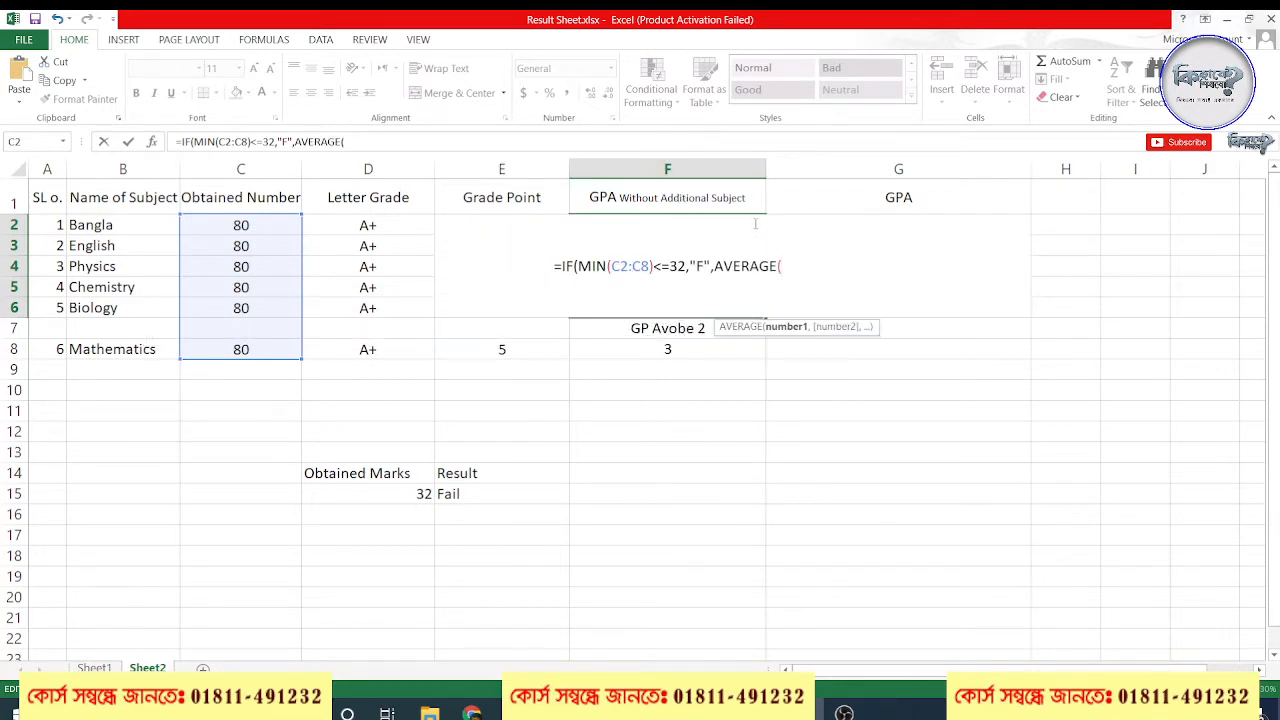
{"action": "left_click_drag", "start_coordinate": [795, 262], "coordinate": [552, 265]}
{"action": "key", "text": "BackSpace"}
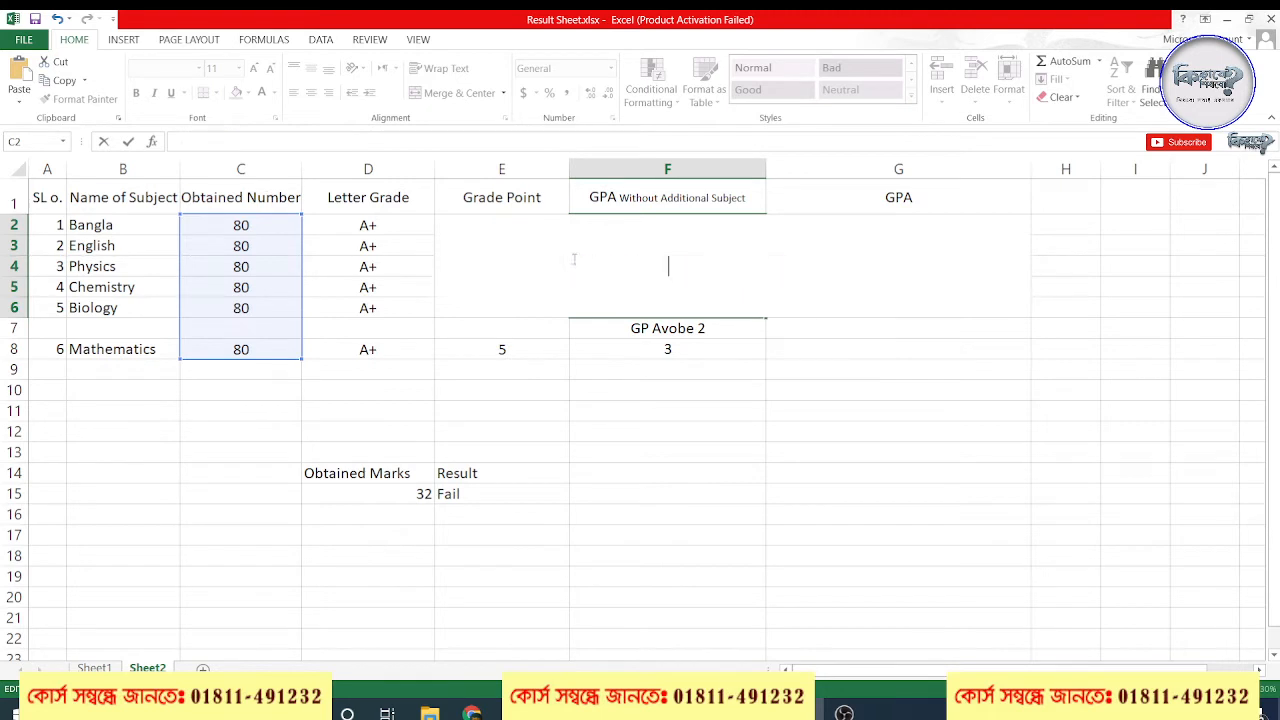
Widen column F and enter =IF(MIN(C2:C8)<=32,"F",AVERAGE(E2:E6)) in the merged cell F2
{"action": "left_click_drag", "start_coordinate": [765, 168], "coordinate": [980, 170]}
{"action": "left_click", "coordinate": [735, 235]}
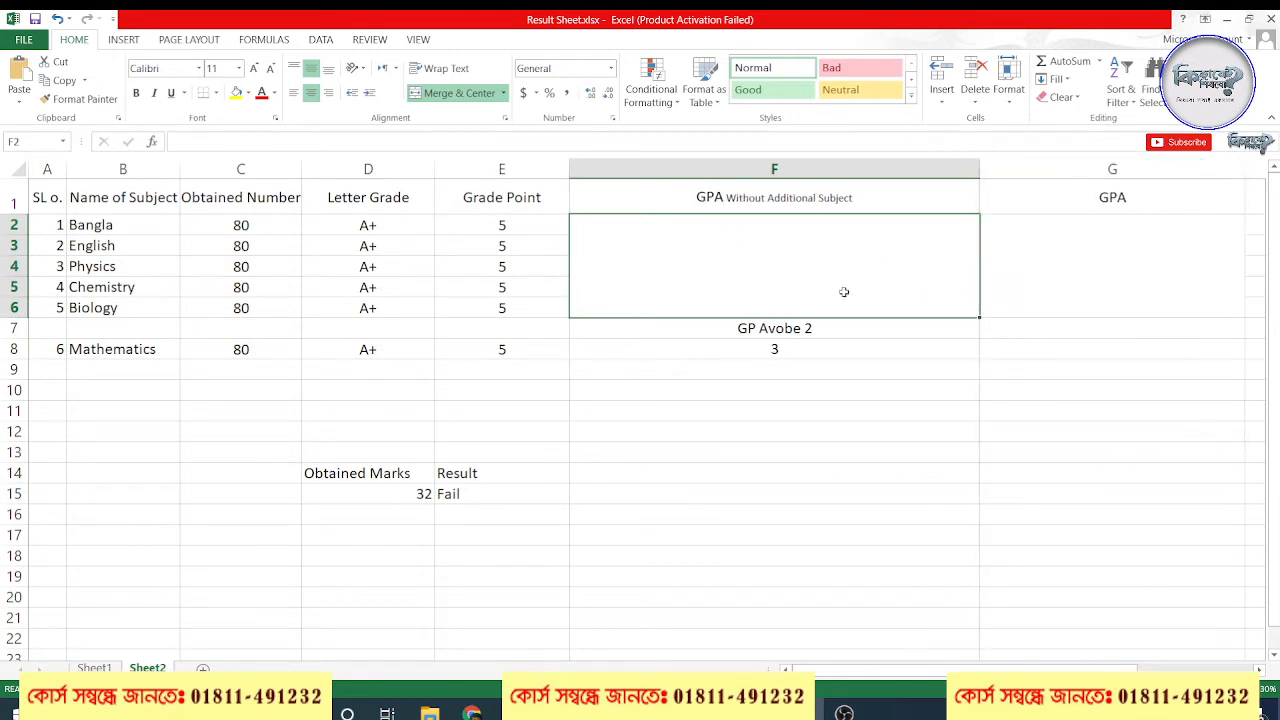
{"action": "double_click", "coordinate": [809, 293]}
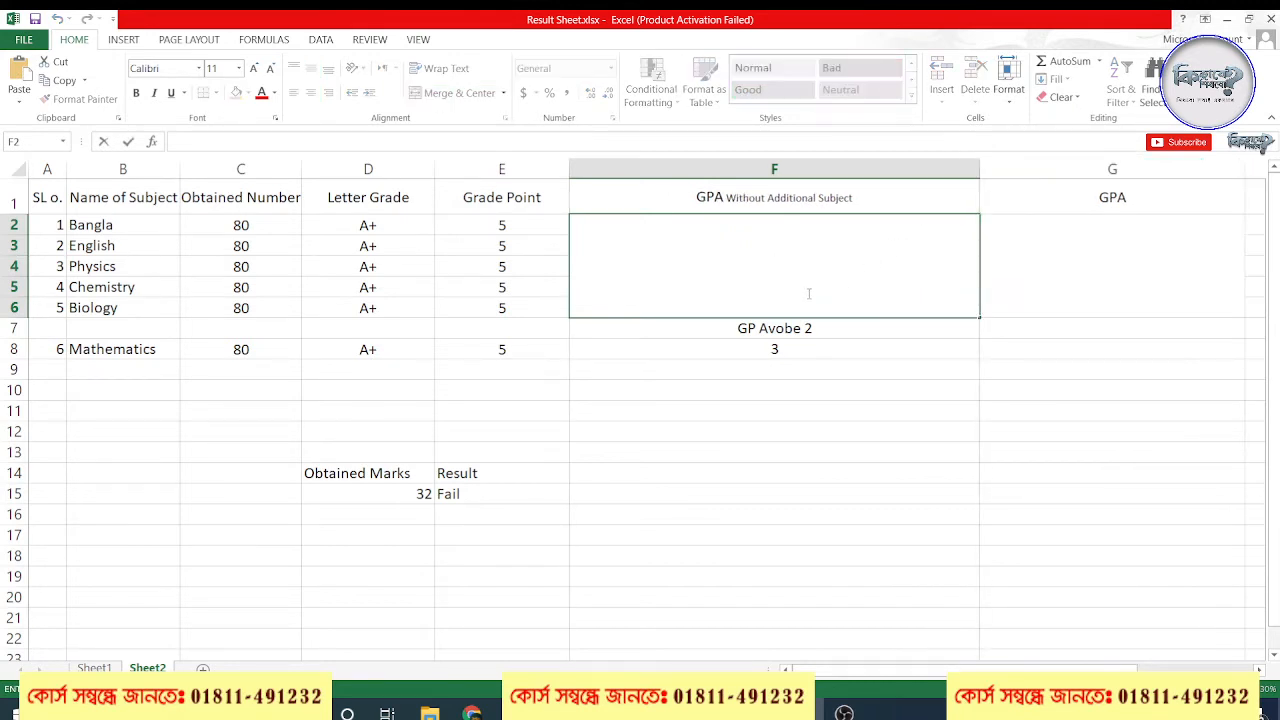
{"action": "type", "text": "=IF(MIN(C2:C8)<=32,\"F\",AVERAGE("}
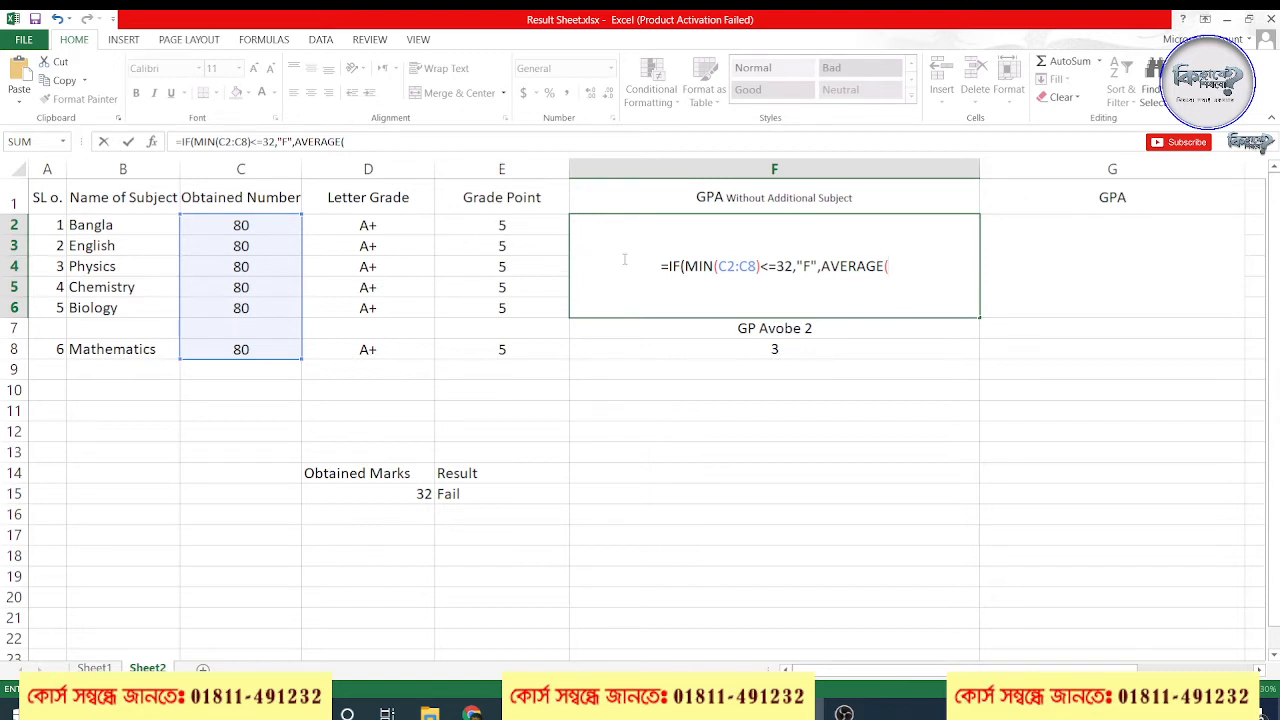
{"action": "left_click_drag", "start_coordinate": [505, 222], "coordinate": [509, 308]}
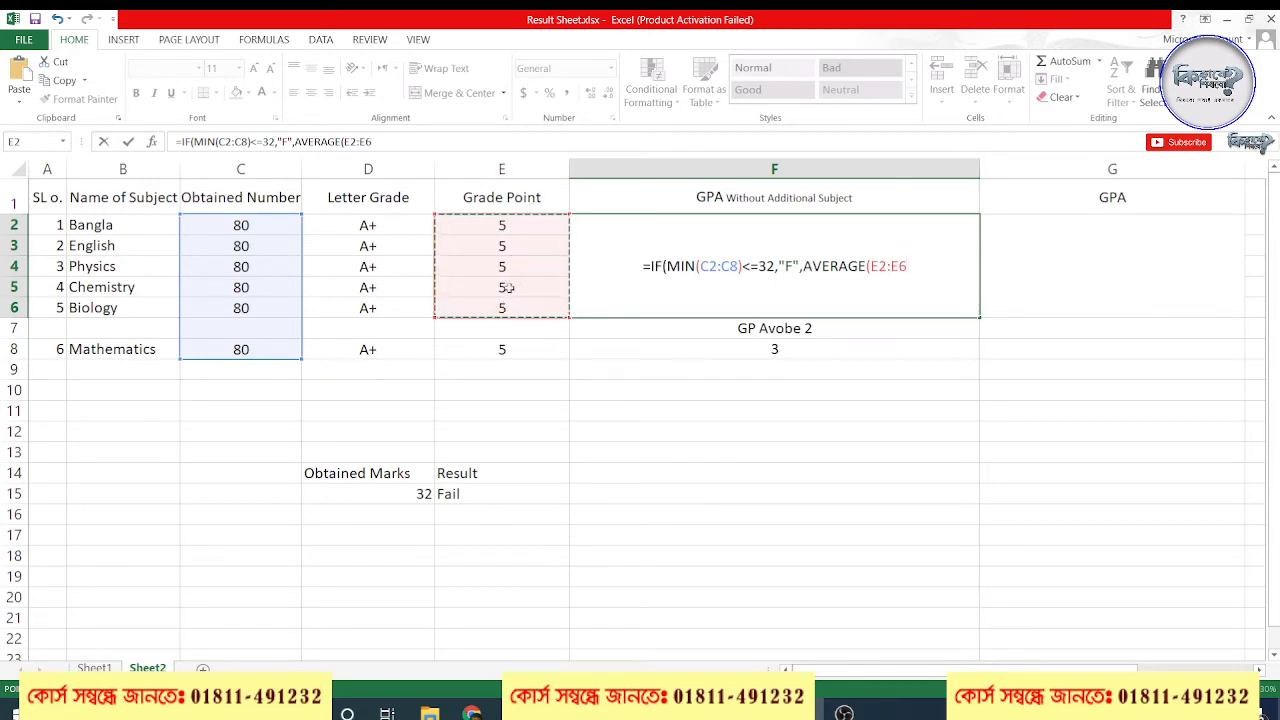
{"action": "type", "text": ")"}
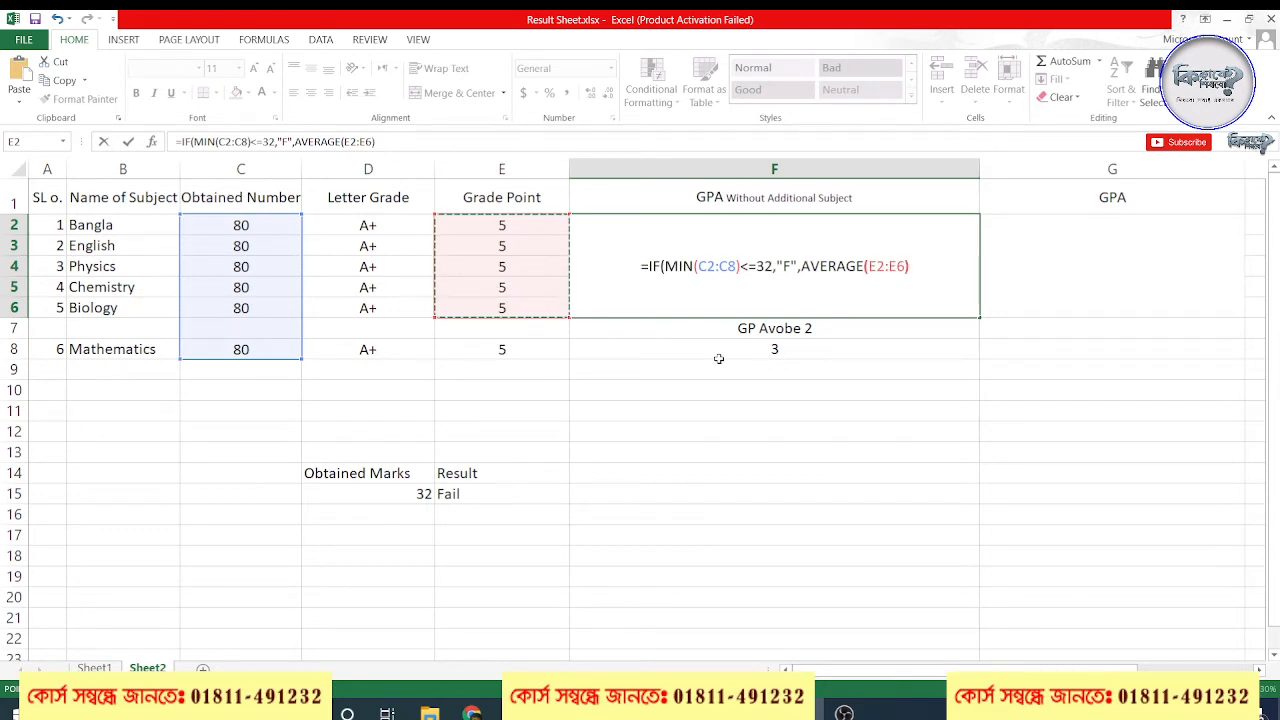
{"action": "type", "text": ")"}
{"action": "key", "text": "ctrl+Return"}
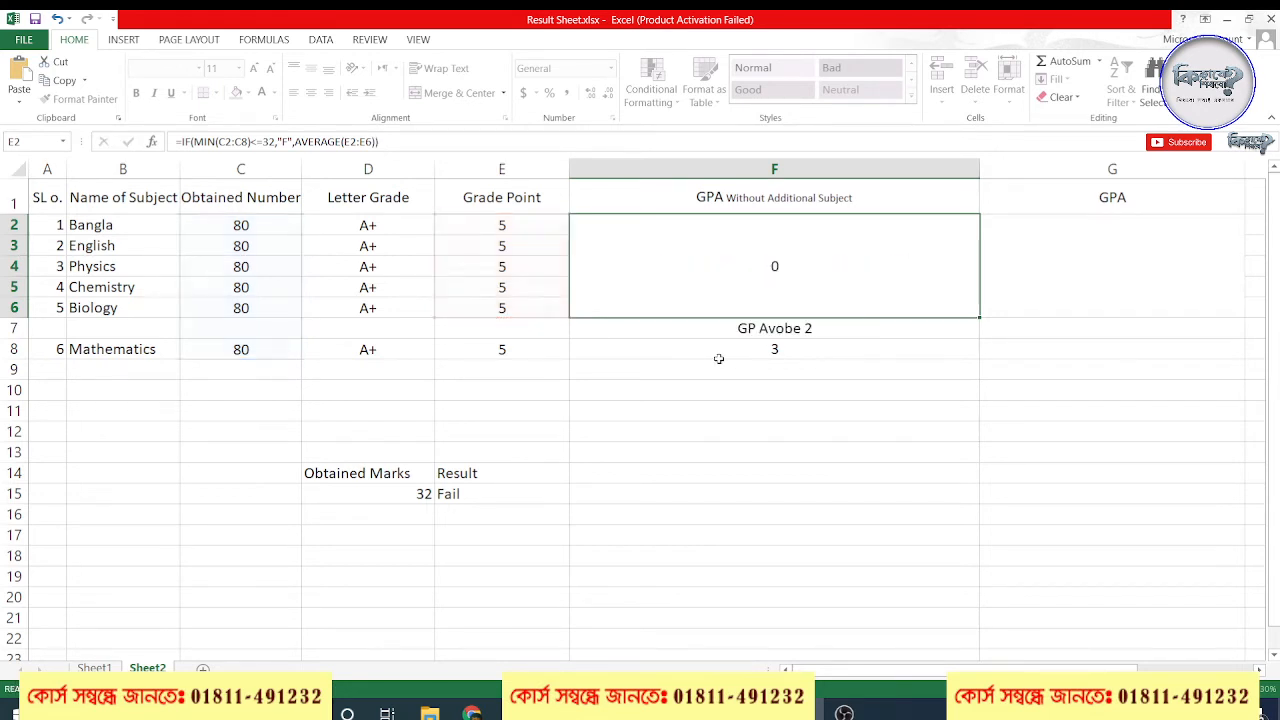
{"action": "left_click", "coordinate": [778, 244]}
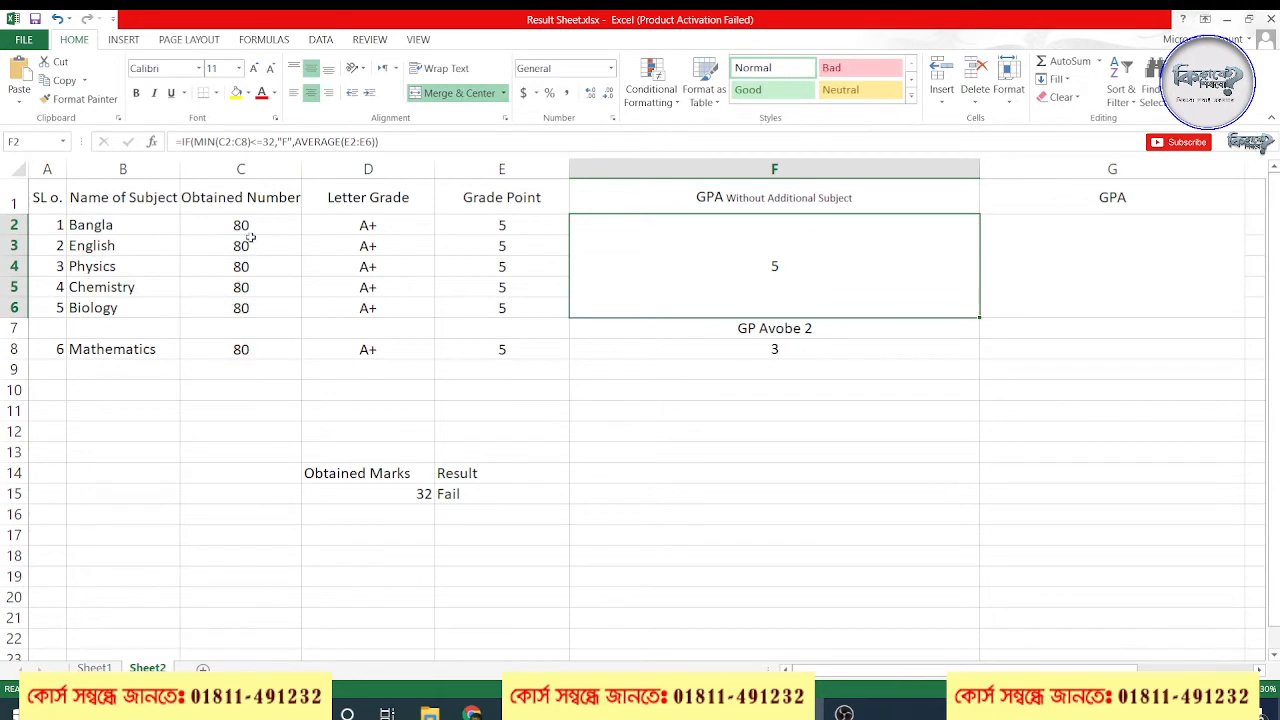
Test the GPA formula by changing the Biology mark in C6 to 32 and after that to 33
{"action": "left_click_drag", "start_coordinate": [253, 237], "coordinate": [255, 310]}
{"action": "left_click", "coordinate": [255, 310]}
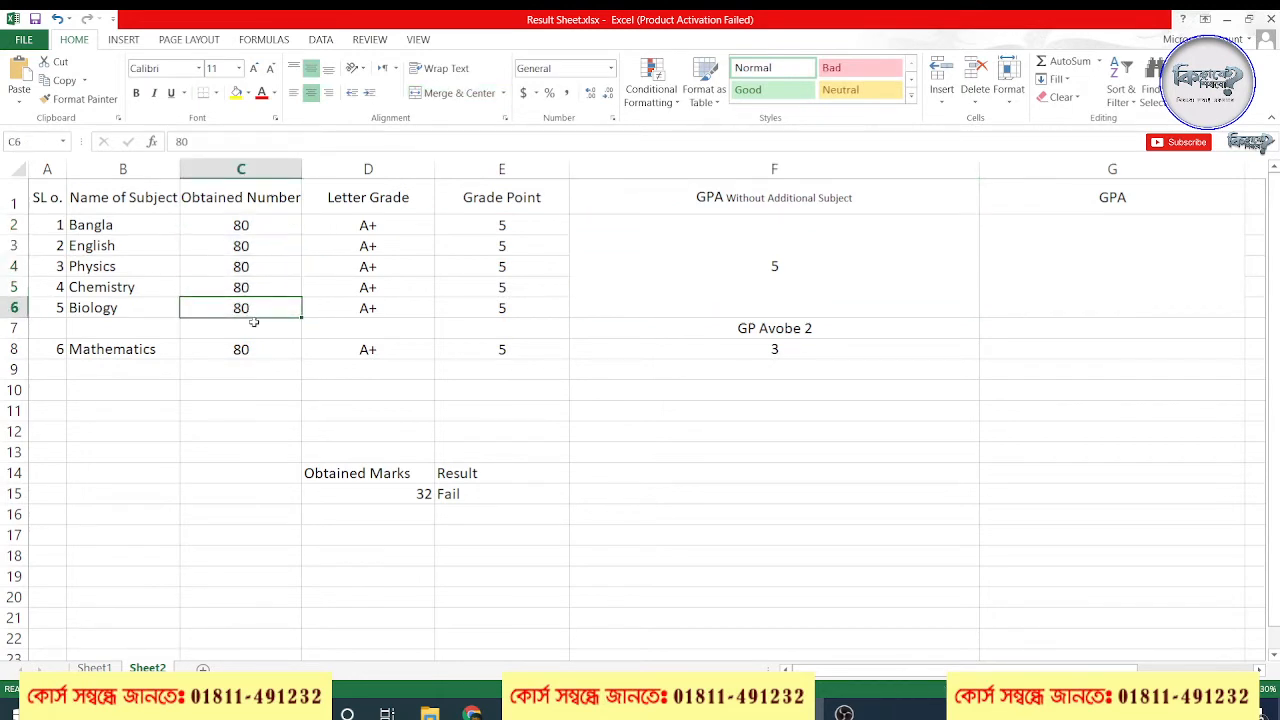
{"action": "type", "text": "32"}
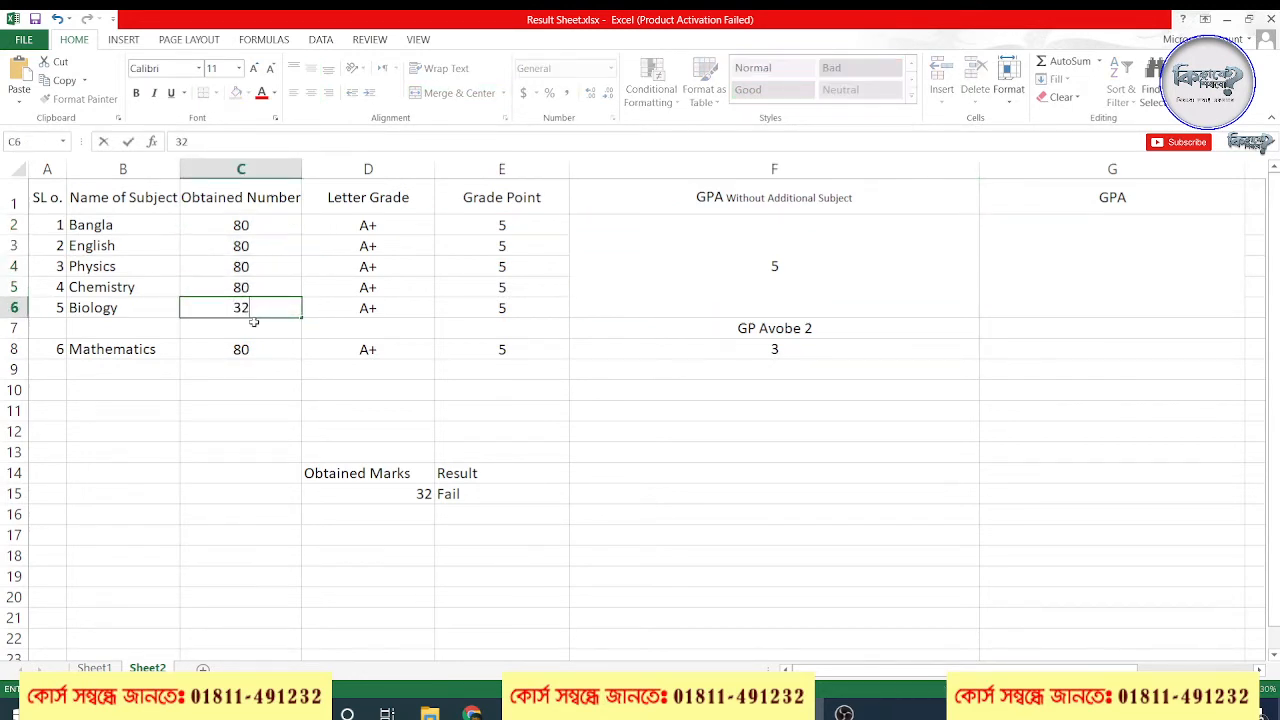
{"action": "key", "text": "Return"}
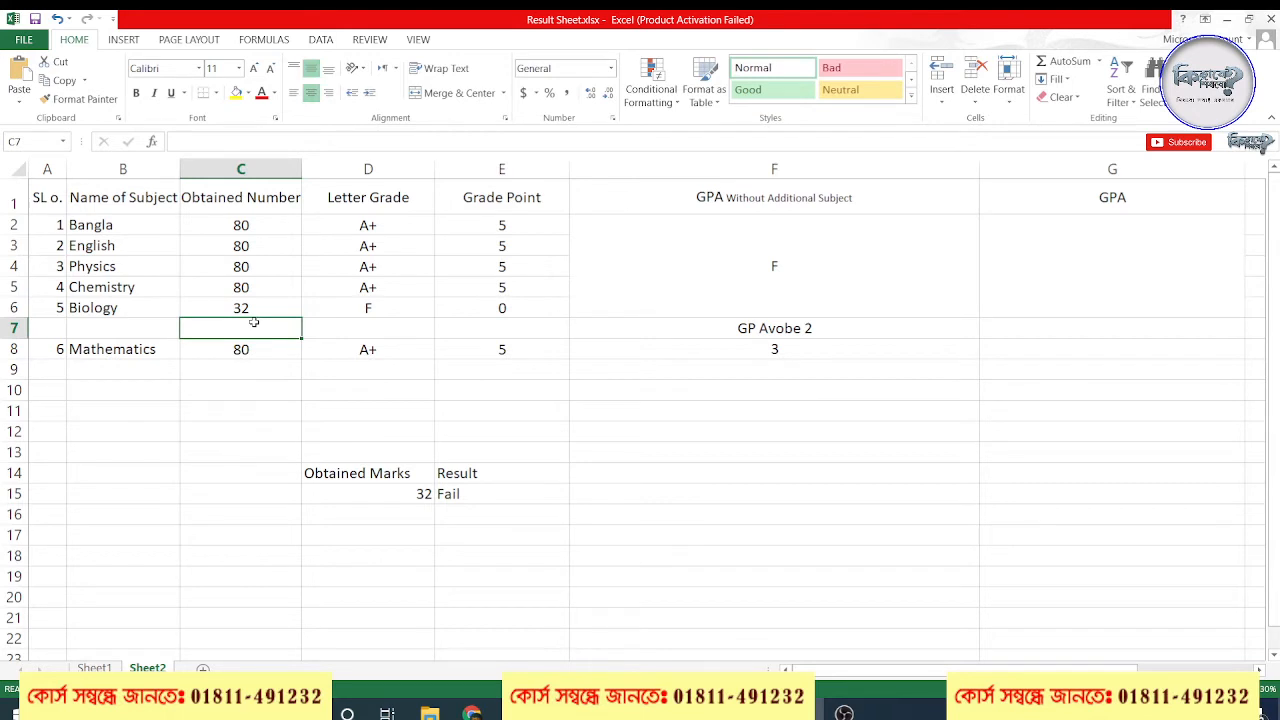
{"action": "left_click", "coordinate": [255, 302]}
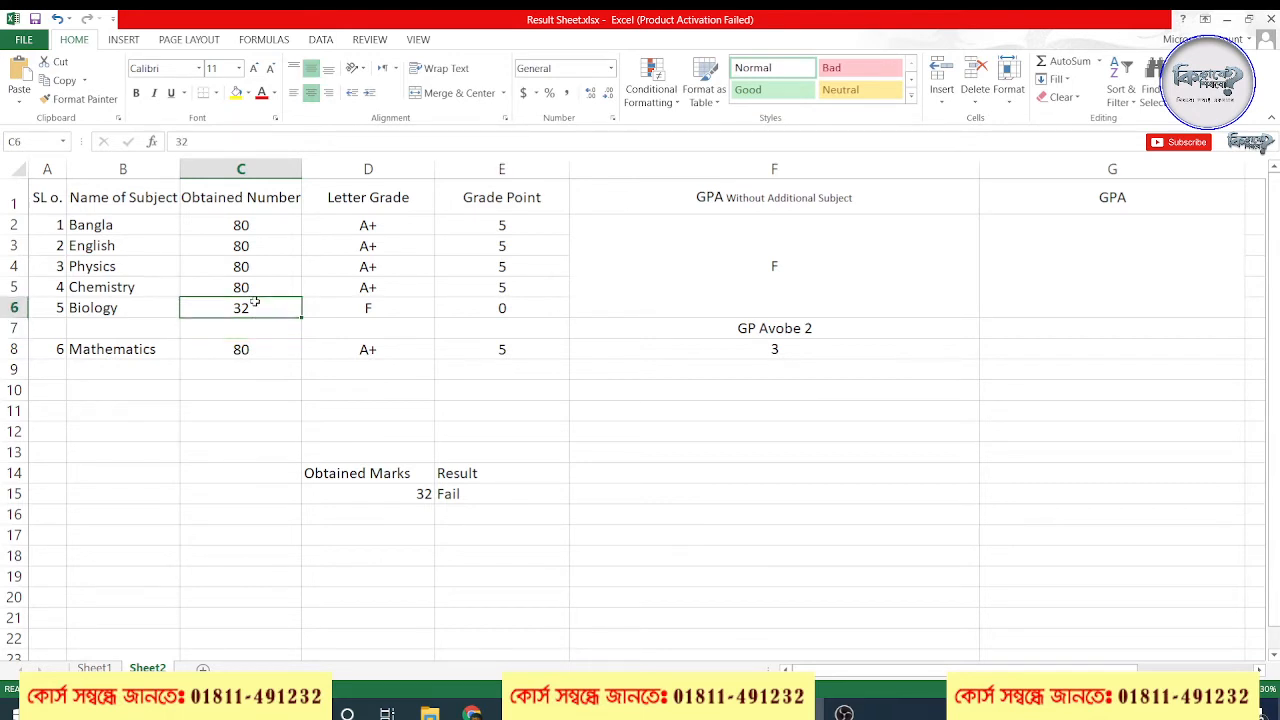
{"action": "type", "text": "33"}
{"action": "key", "text": "Return"}
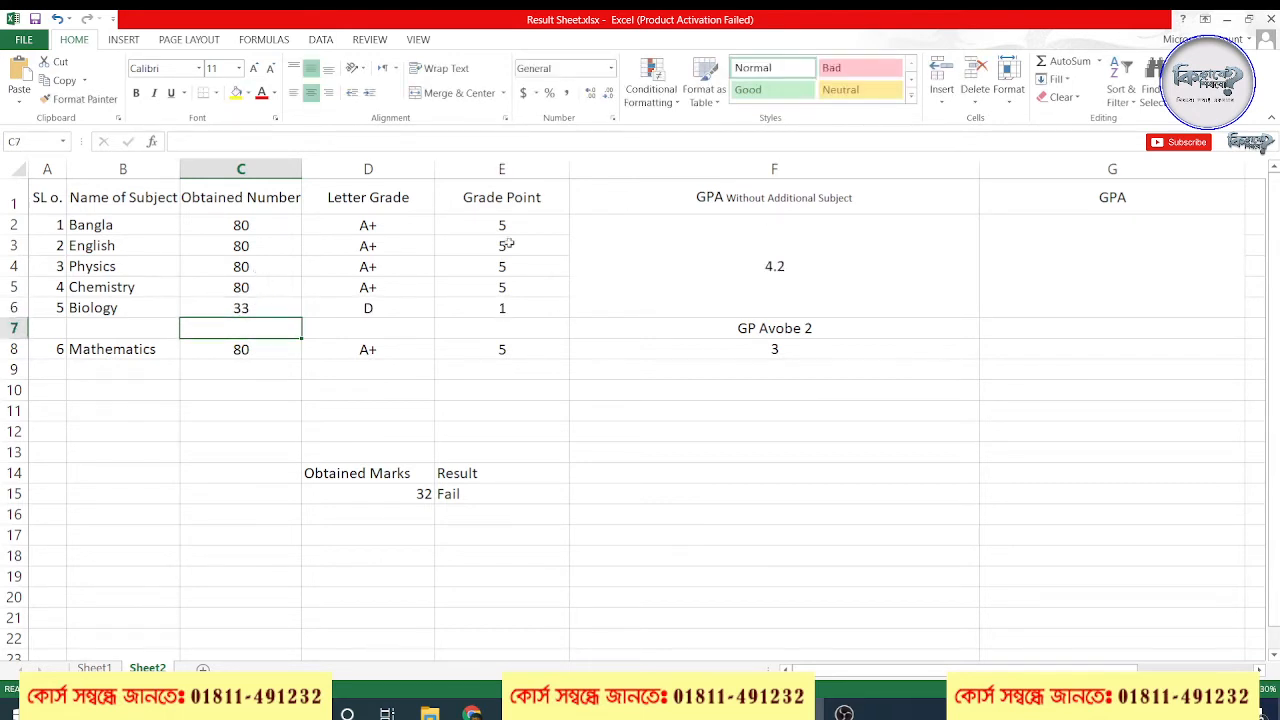
Set the Chemistry mark in C5 to 35 and narrow column F so its heading wraps onto two lines
{"action": "left_click", "coordinate": [255, 290]}
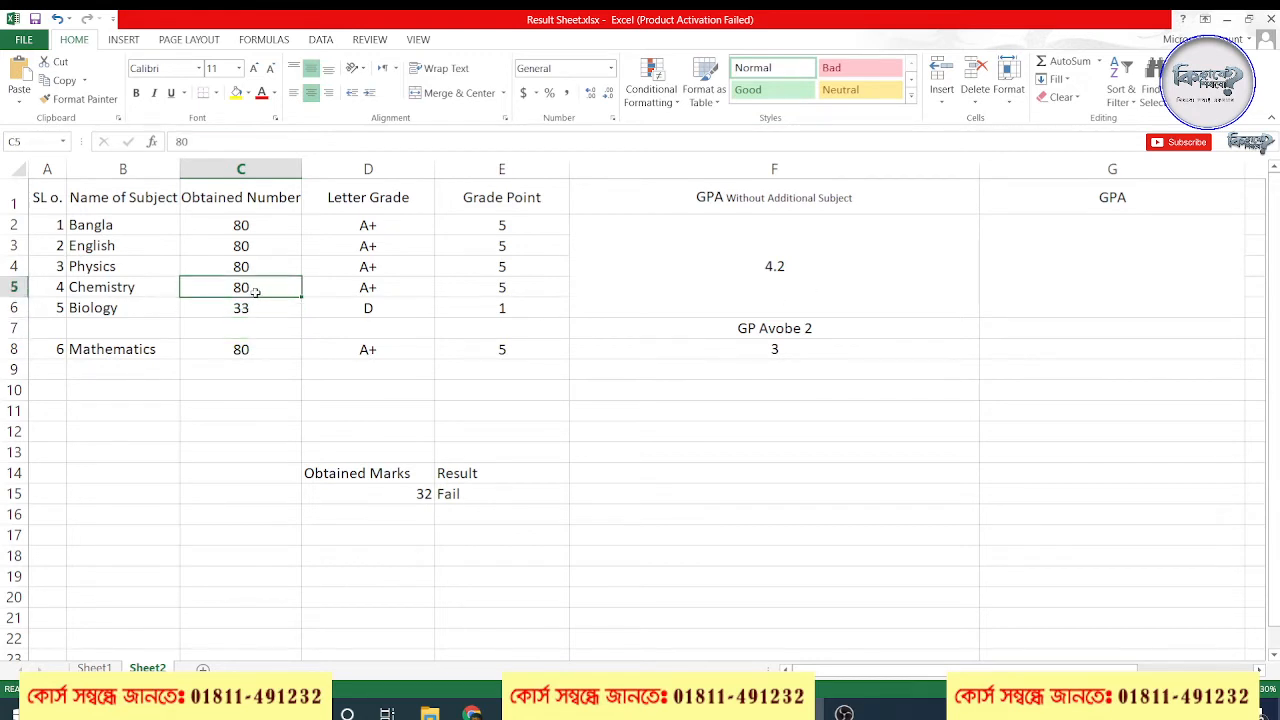
{"action": "type", "text": "35"}
{"action": "key", "text": "Return"}
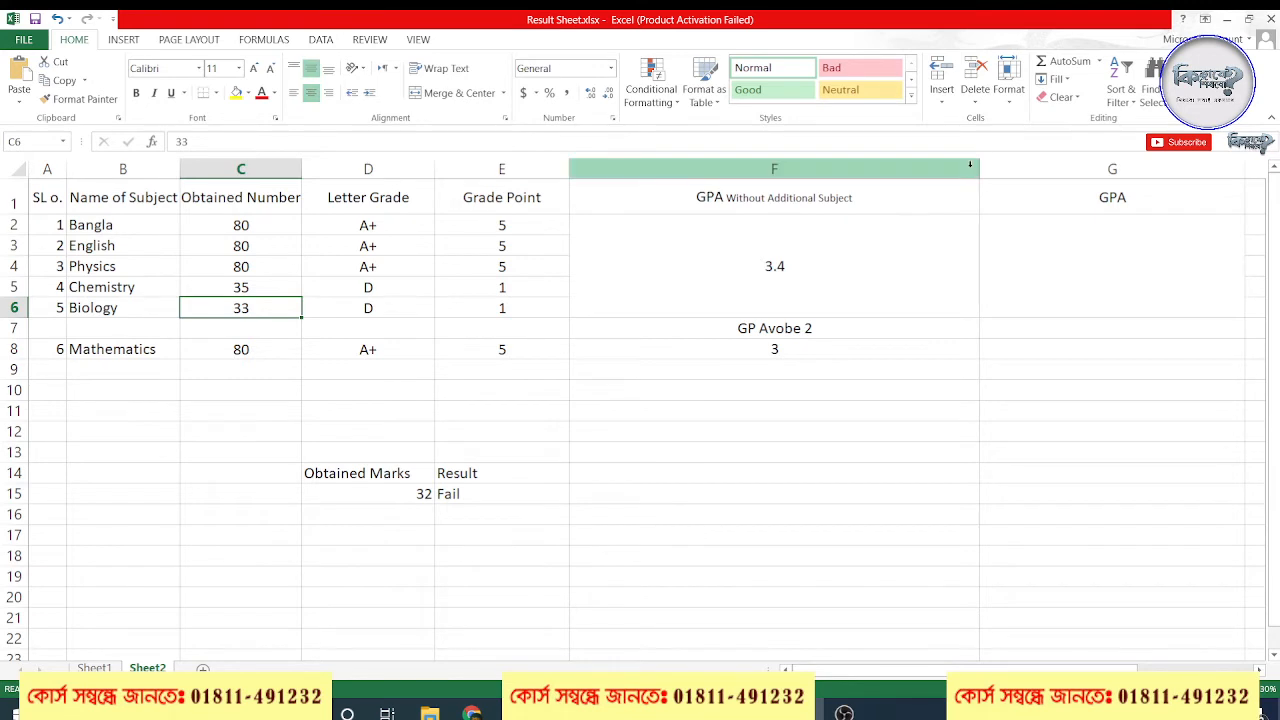
{"action": "left_click_drag", "start_coordinate": [979, 169], "coordinate": [659, 171]}
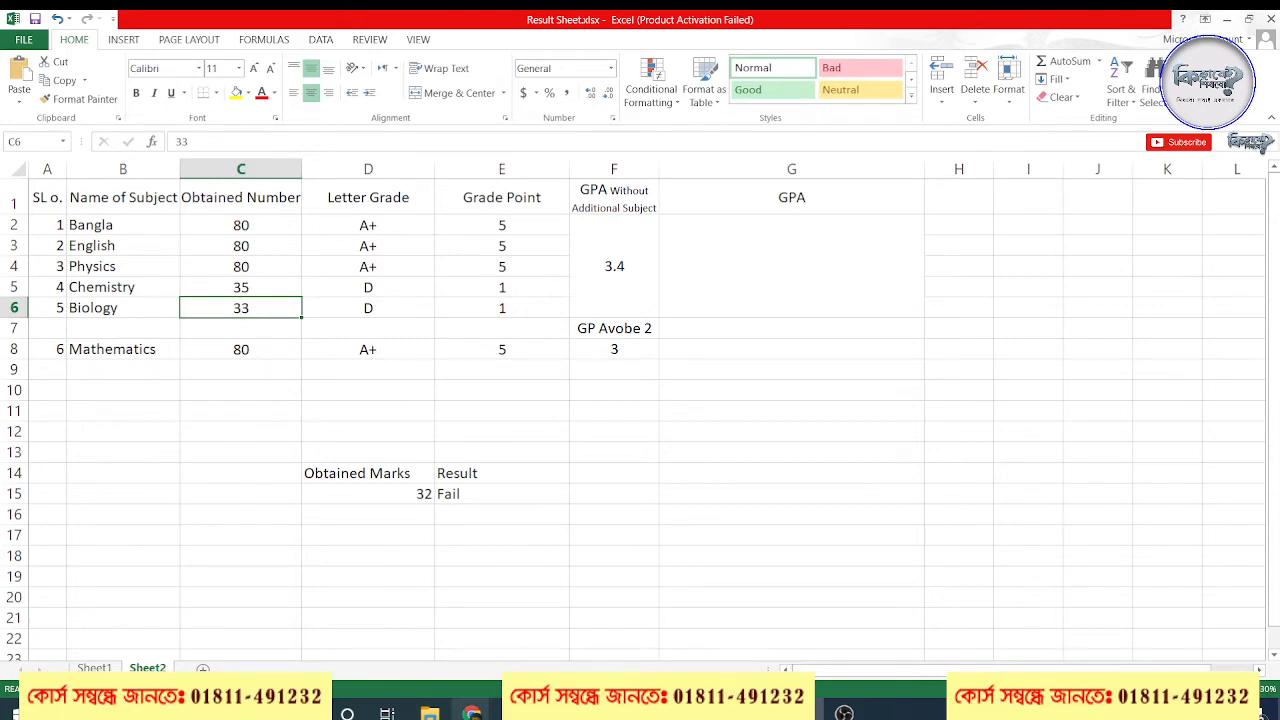
{"action": "mouse_move", "coordinate": [471, 712]}
{"action": "left_click", "coordinate": [370, 630]}
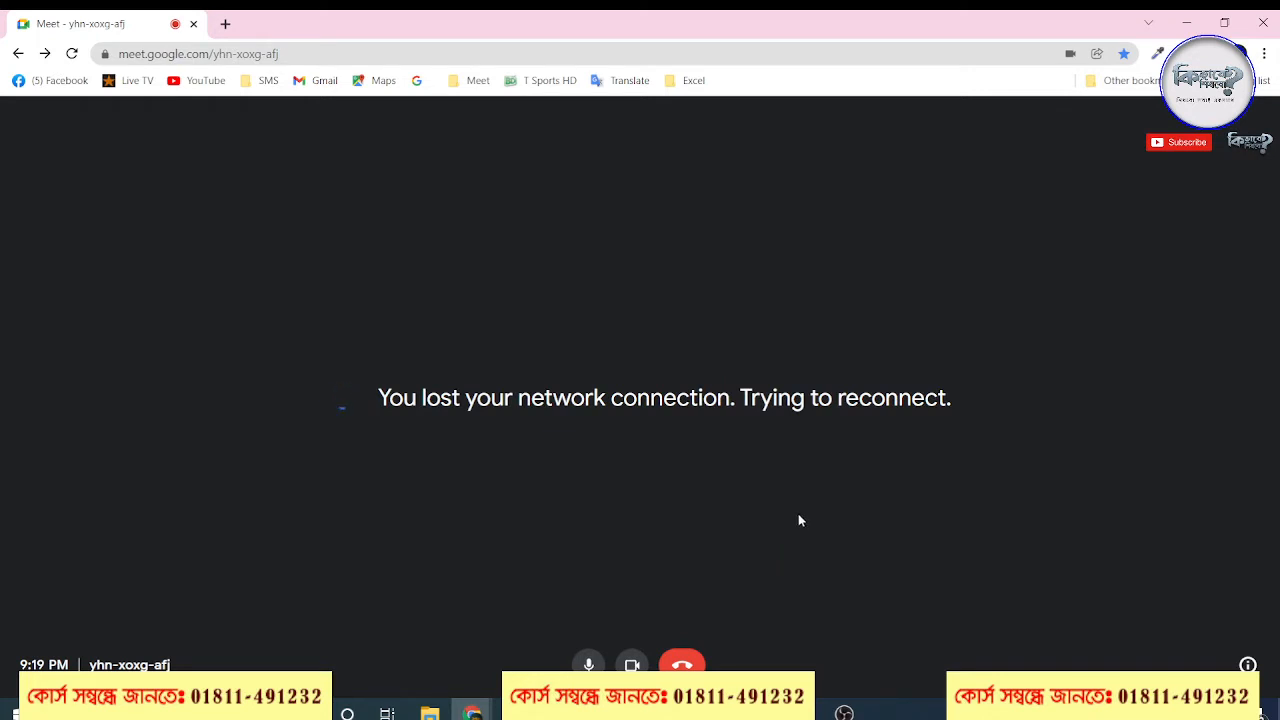
{"action": "mouse_move", "coordinate": [845, 712]}
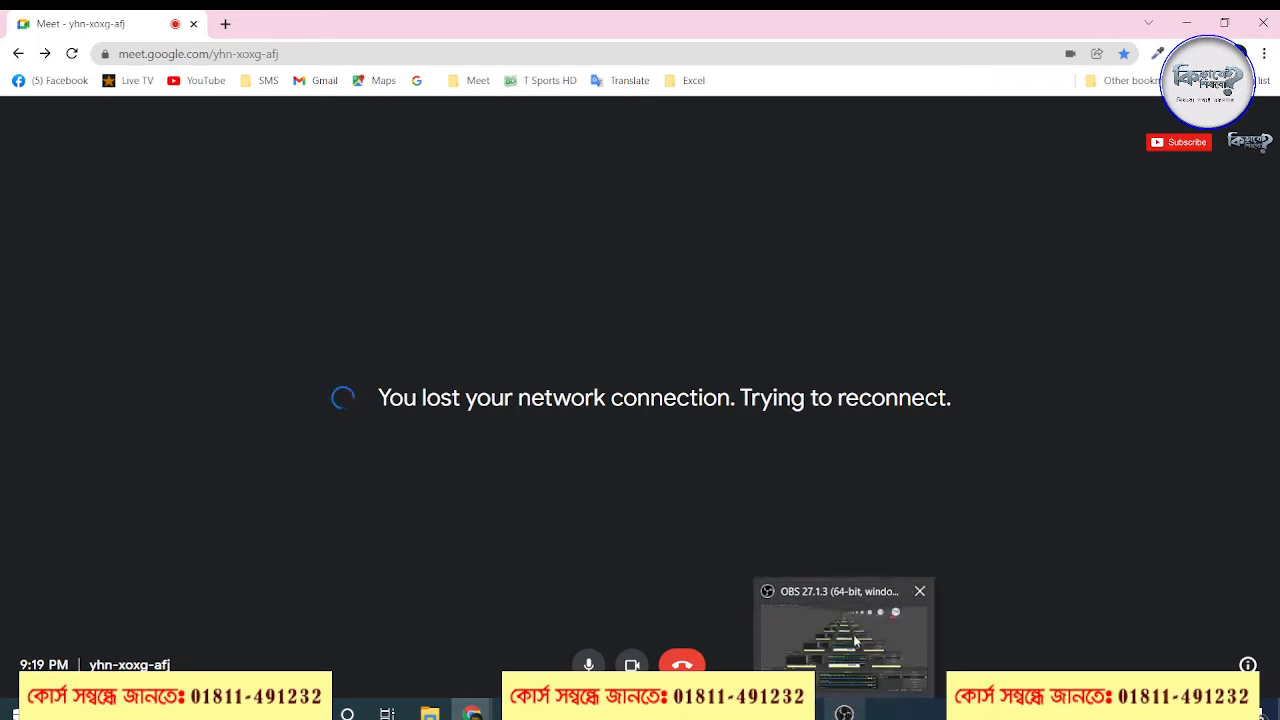
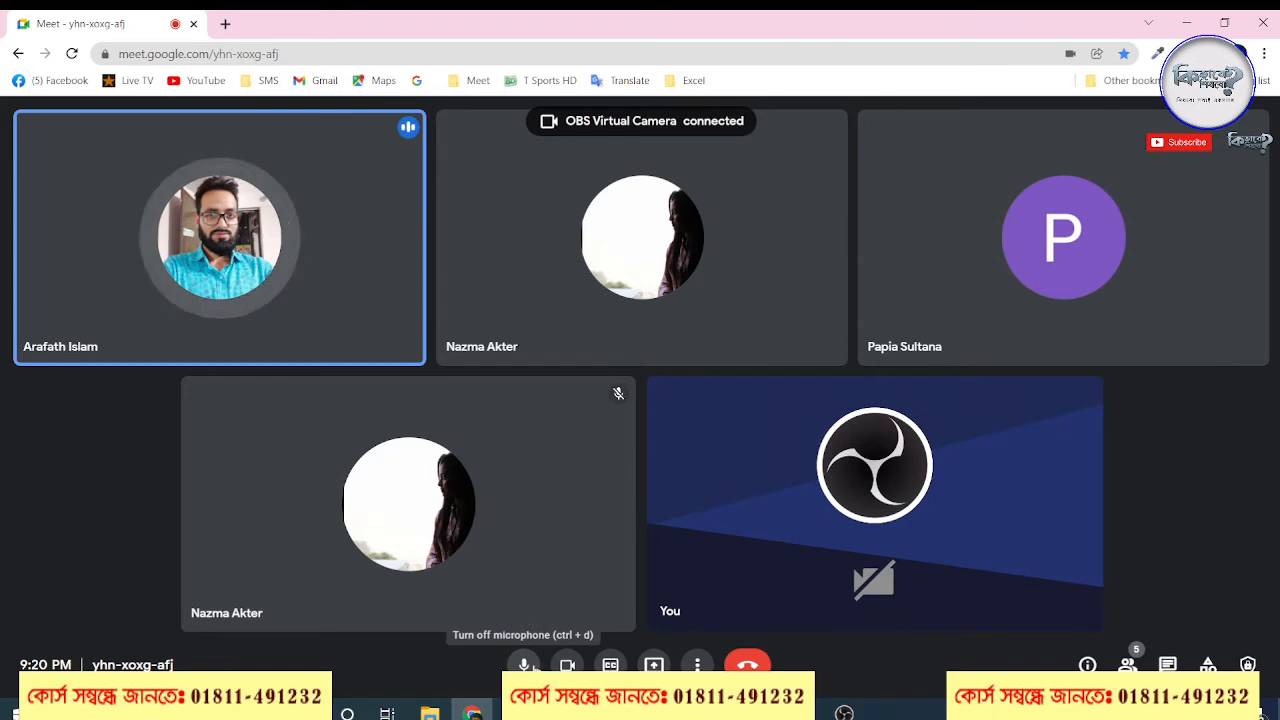
Present the entire screen in the Google Meet call and return to the result sheet in Excel
{"action": "mouse_move", "coordinate": [531, 595]}
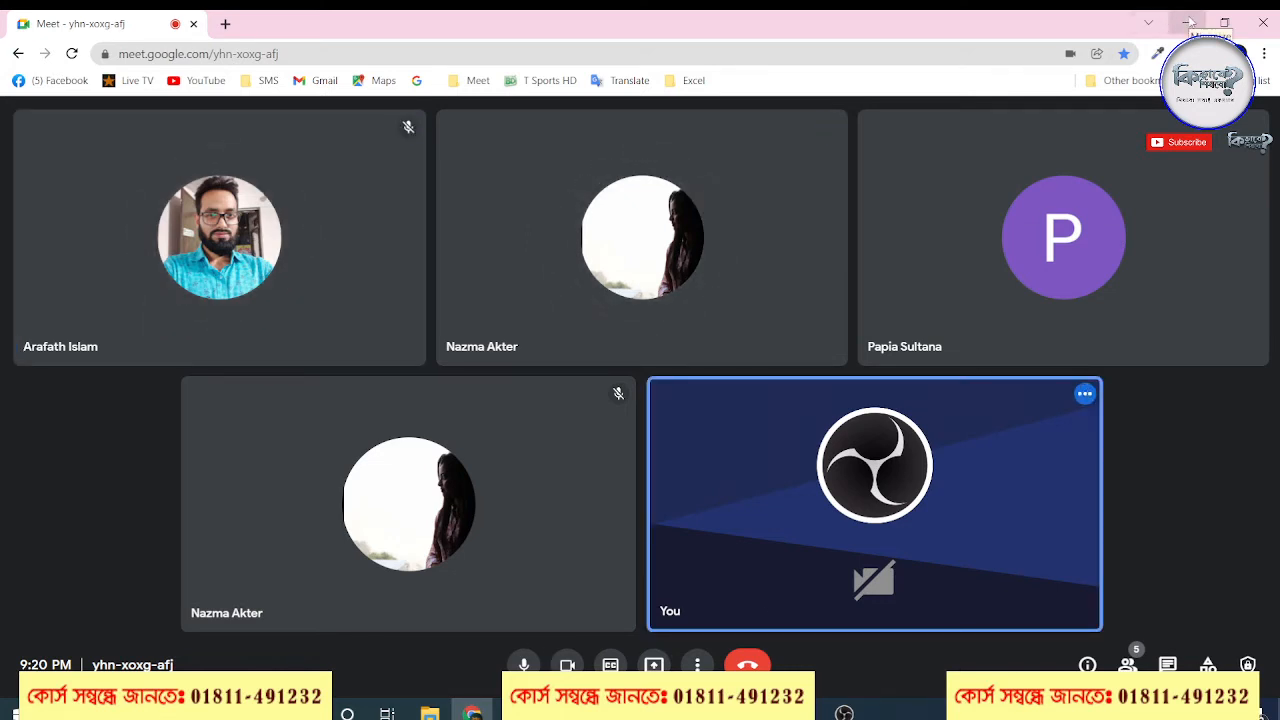
{"action": "left_click", "coordinate": [1188, 22]}
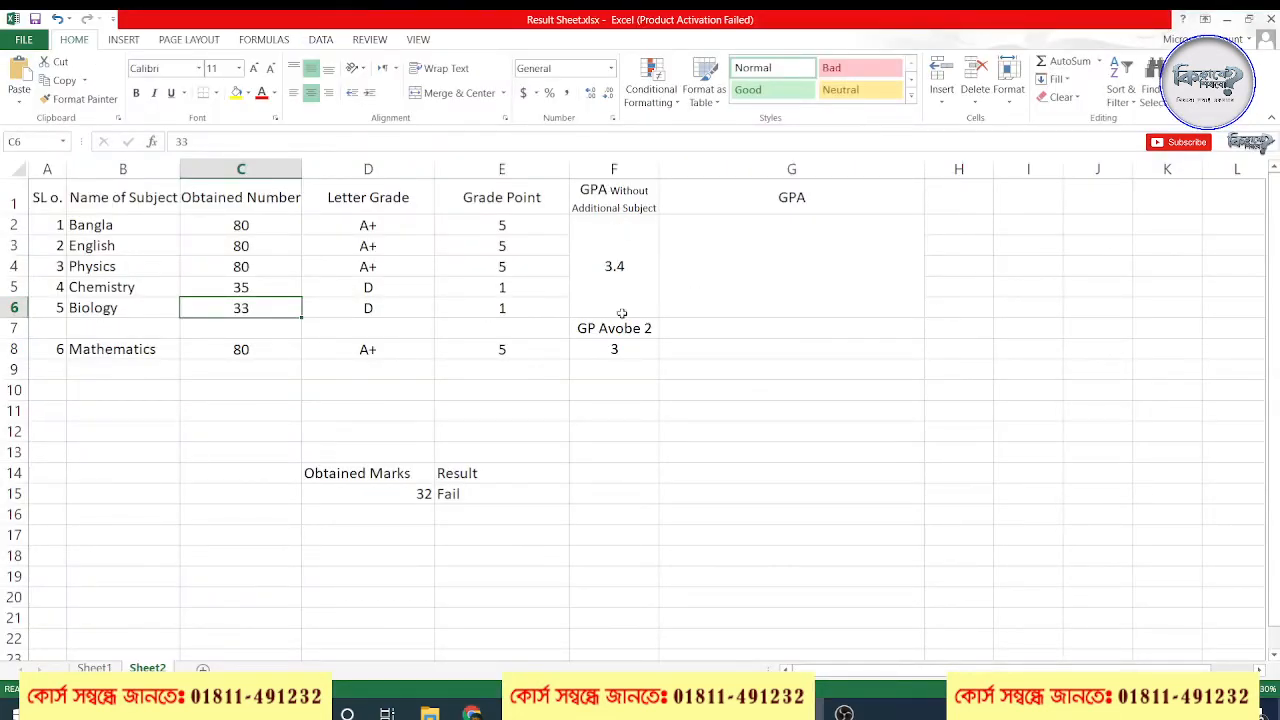
{"action": "left_click", "coordinate": [472, 714]}
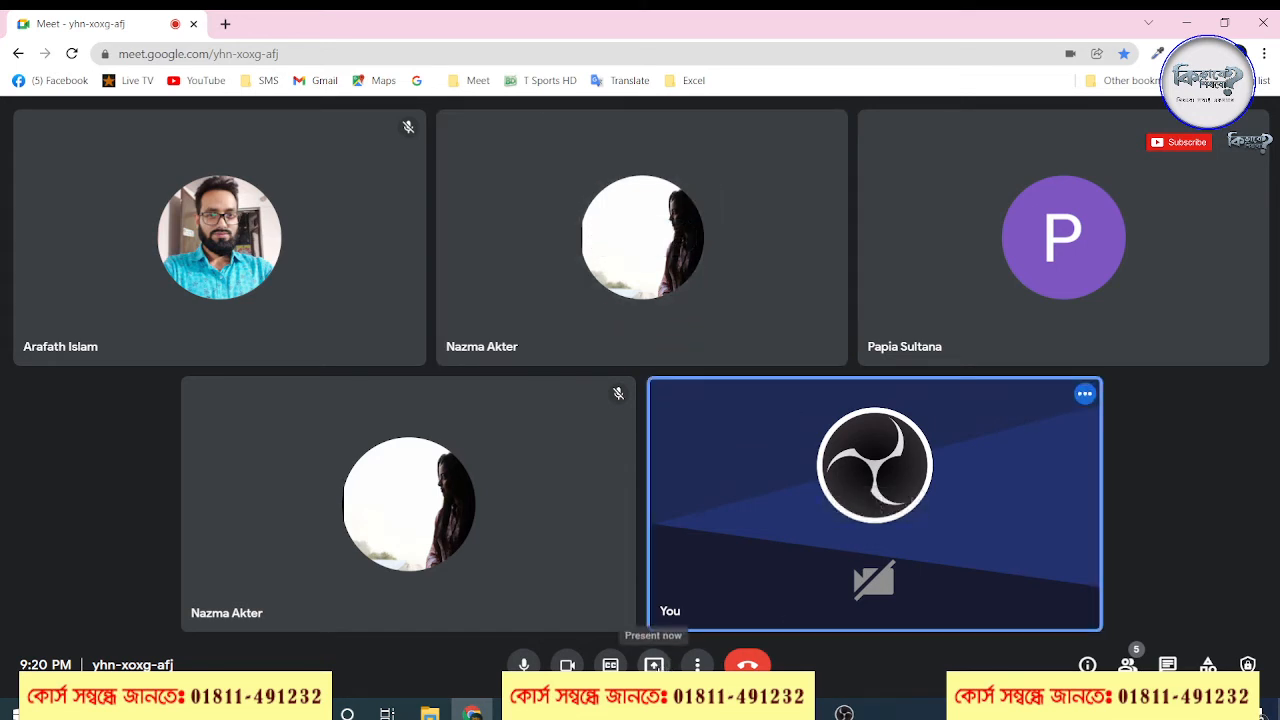
{"action": "left_click", "coordinate": [654, 664]}
{"action": "left_click", "coordinate": [716, 555]}
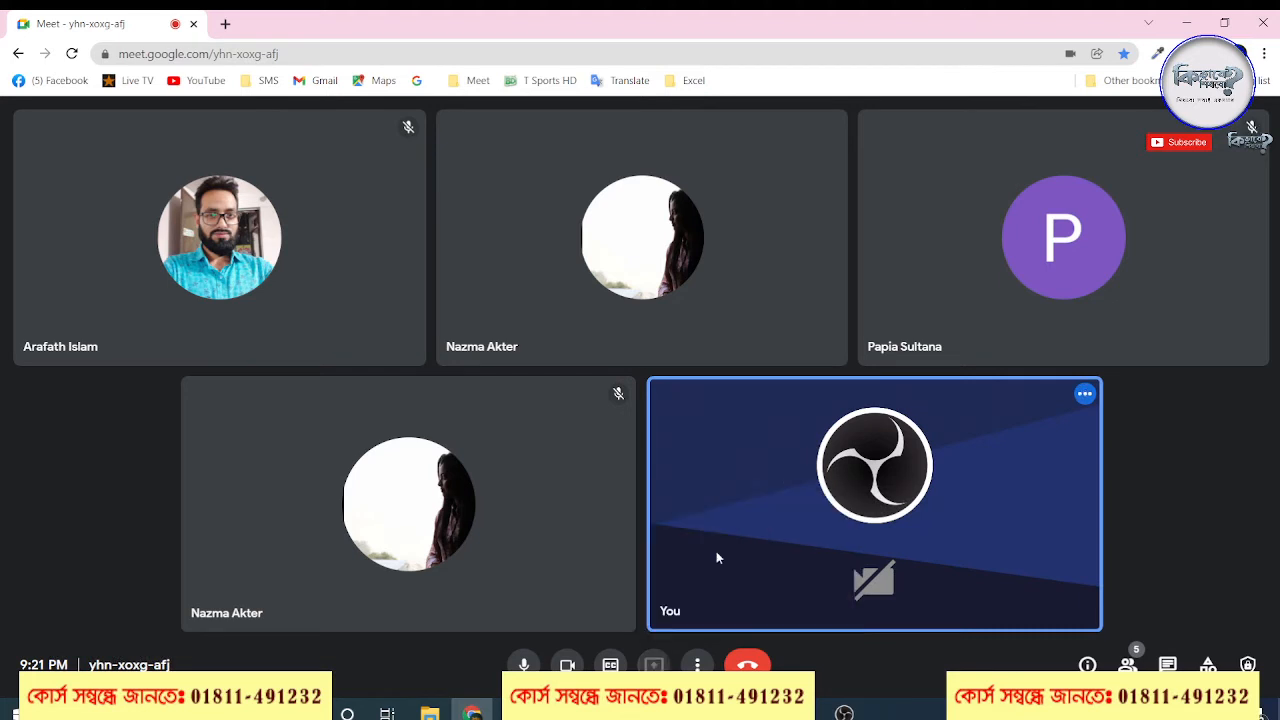
{"action": "left_click", "coordinate": [807, 404]}
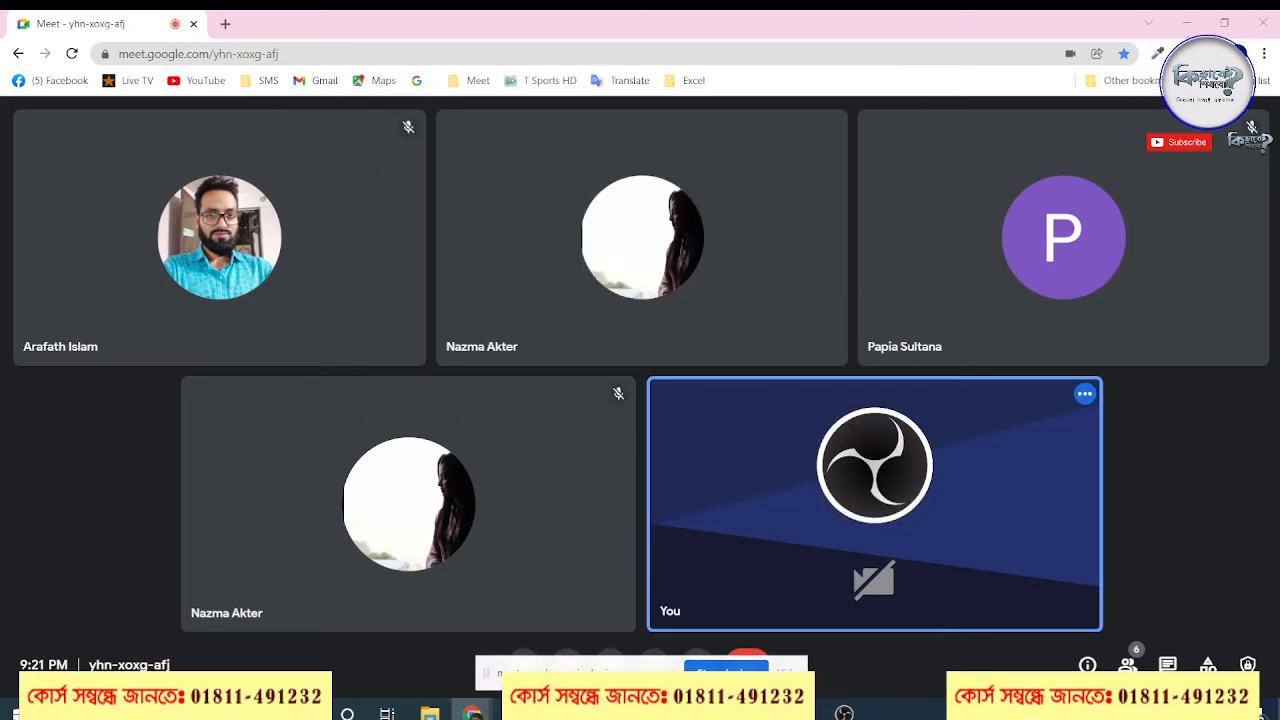
{"action": "left_click", "coordinate": [1187, 22]}
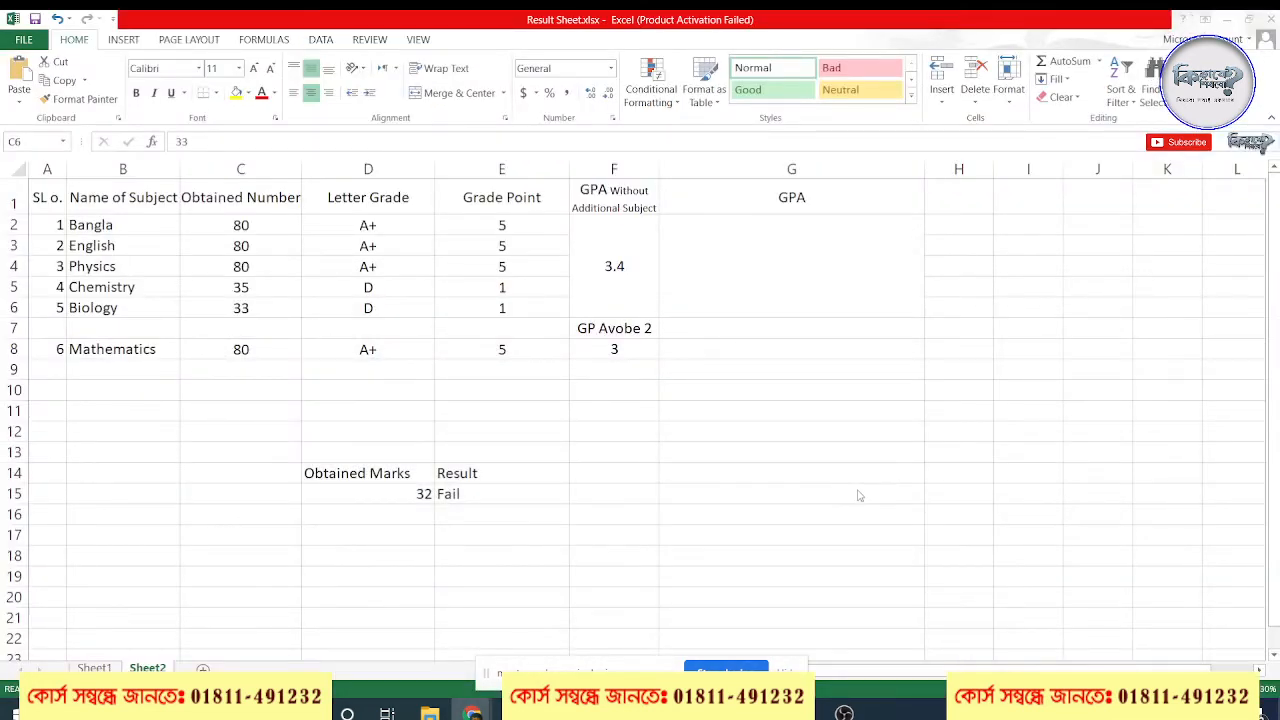
Switch to Google Meet to check the running screen presentation, and return to the Excel result sheet
{"action": "left_click", "coordinate": [634, 348]}
{"action": "left_click", "coordinate": [638, 328]}
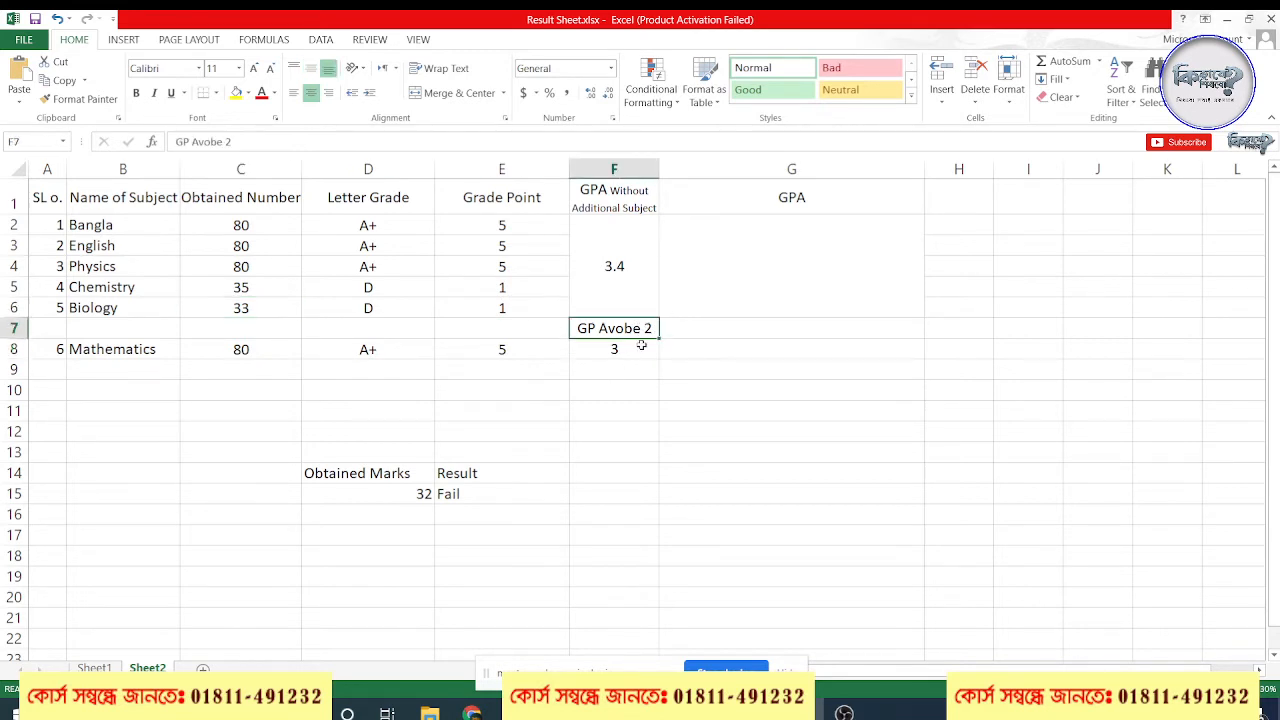
{"action": "left_click", "coordinate": [486, 715]}
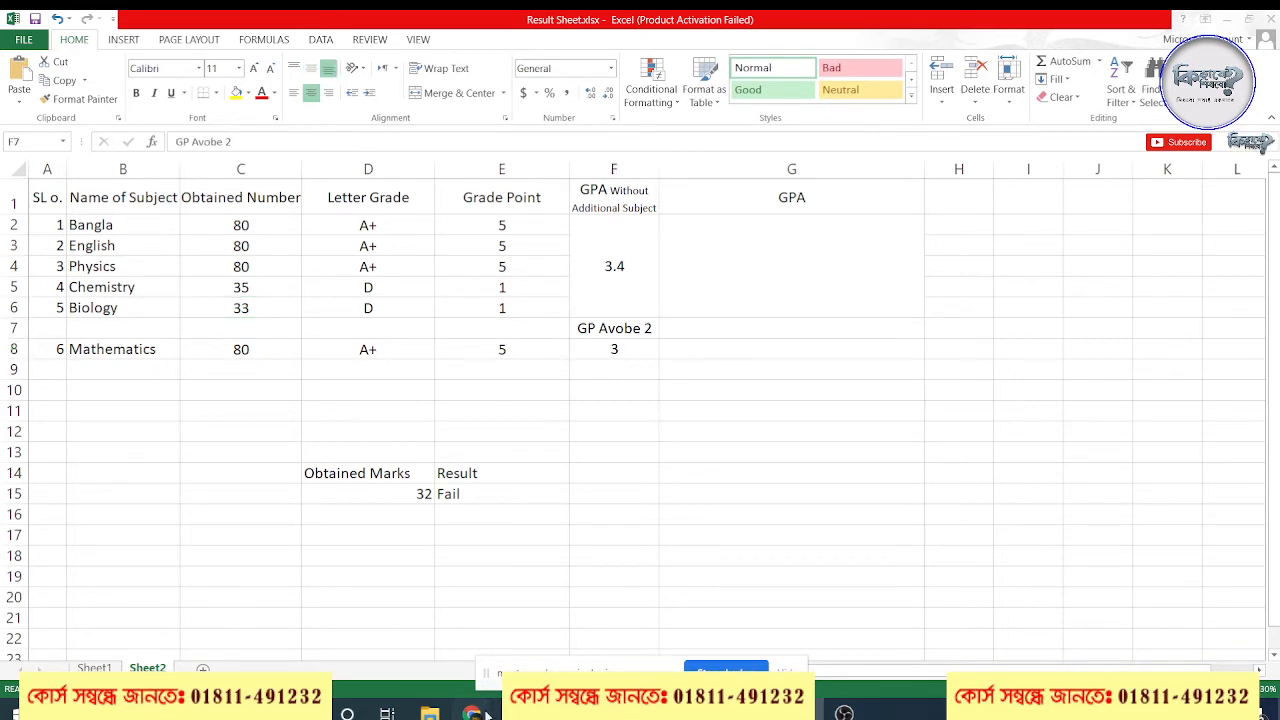
{"action": "left_click", "coordinate": [366, 565]}
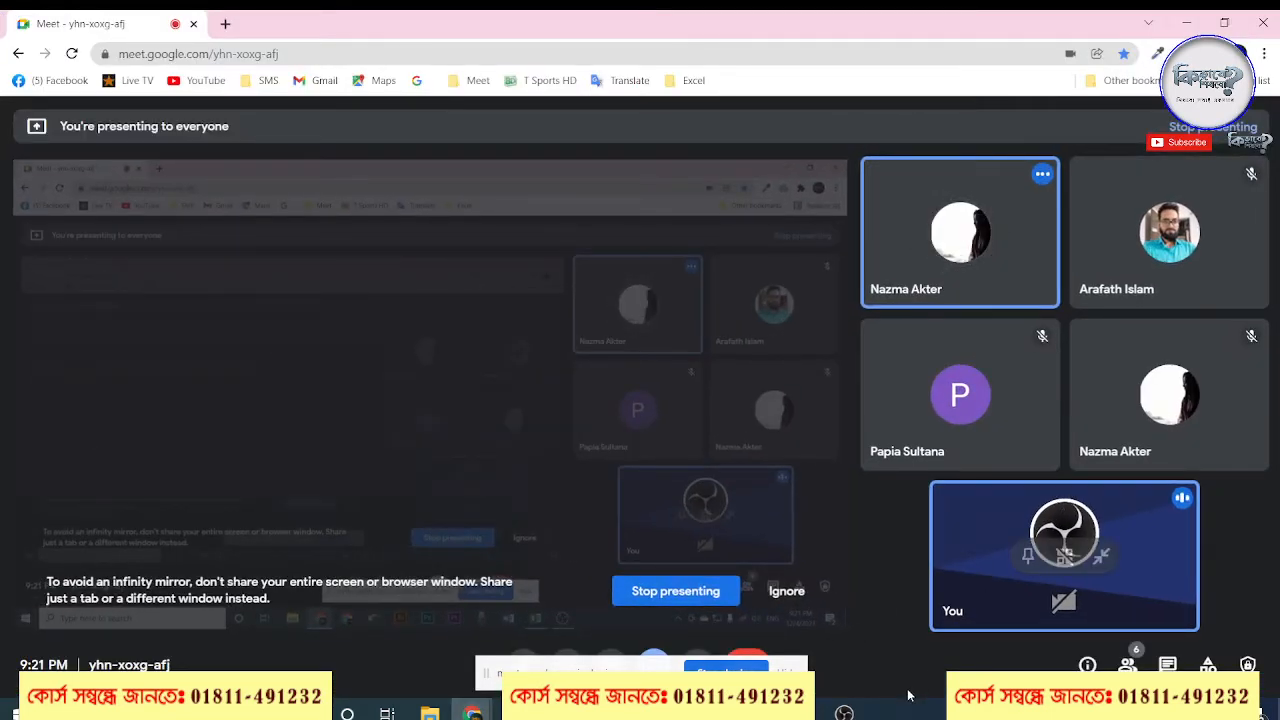
{"action": "mouse_move", "coordinate": [845, 710]}
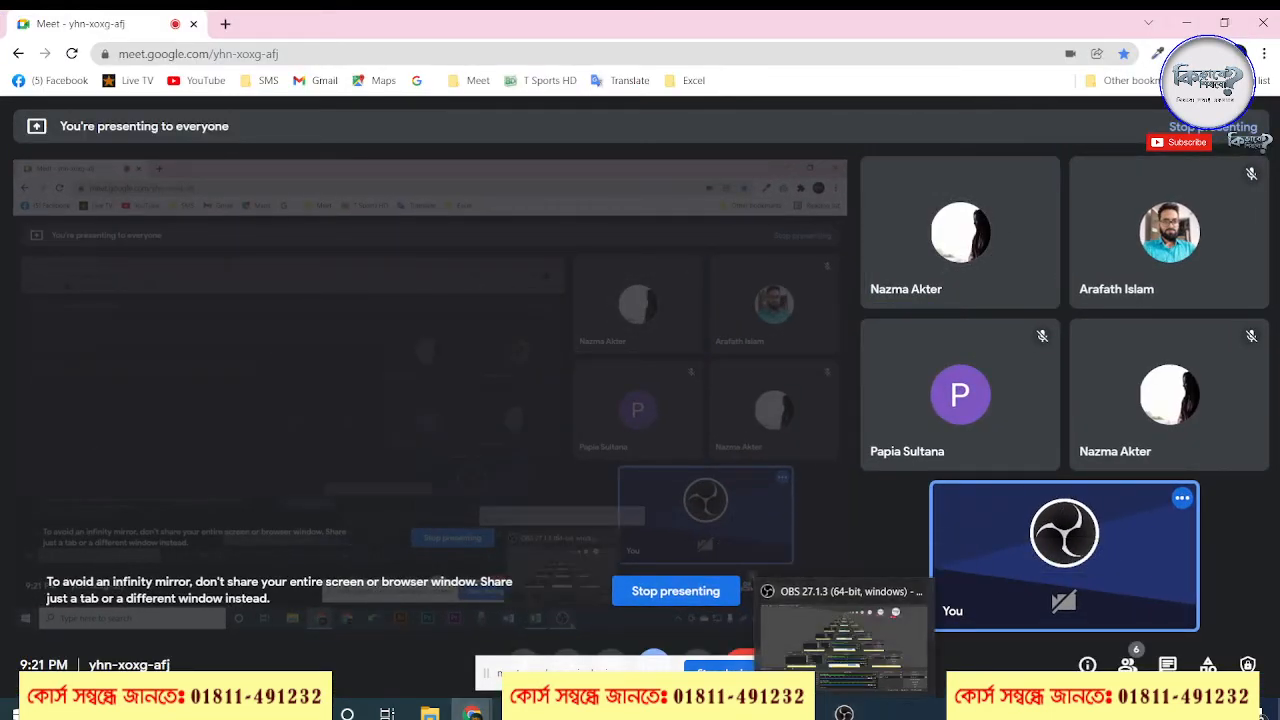
{"action": "left_click", "coordinate": [908, 678]}
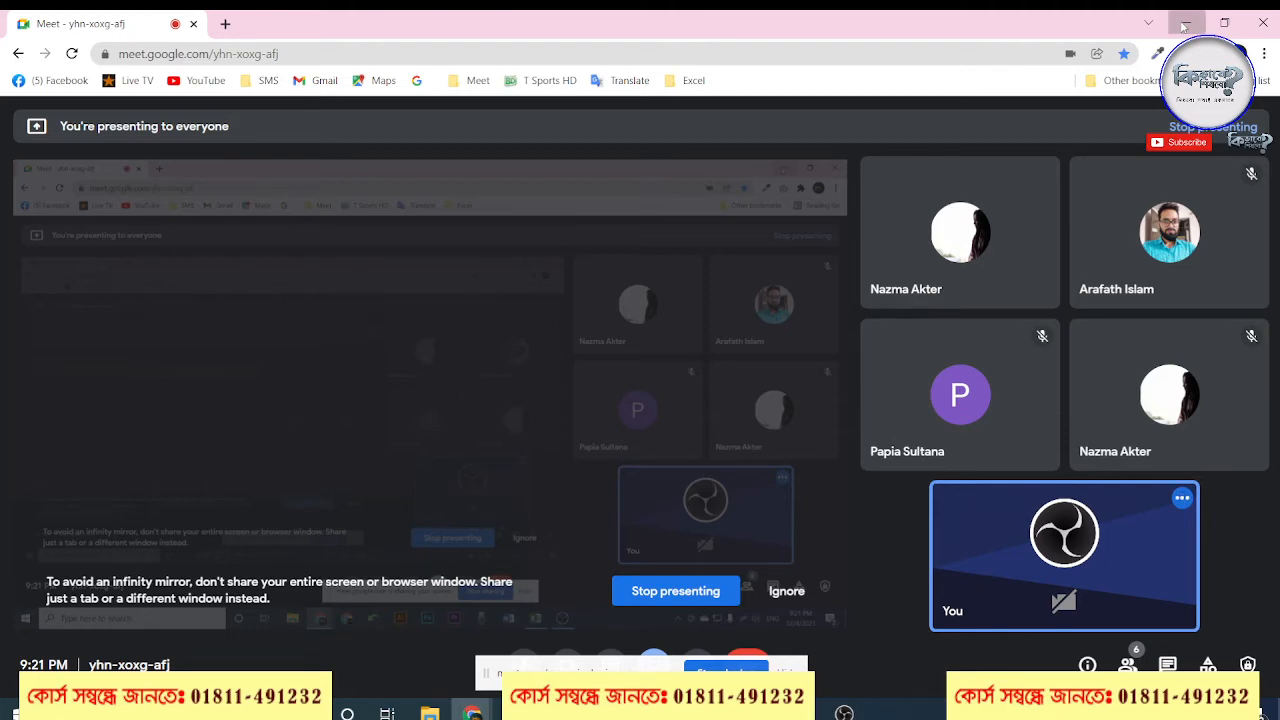
{"action": "left_click", "coordinate": [1183, 25]}
Review the GP Avobe 2 formula and the Mathematics grade point, and delete the existing formula from F8
{"action": "left_click", "coordinate": [620, 367]}
{"action": "left_click", "coordinate": [628, 349]}
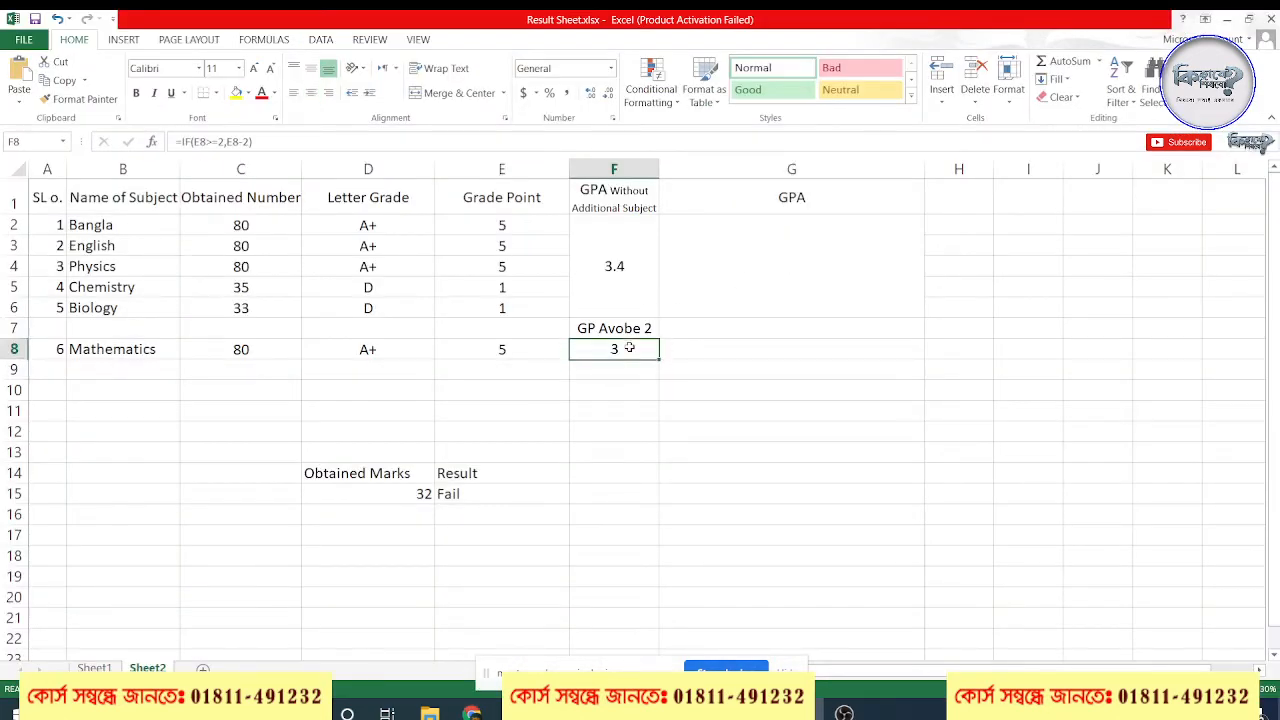
{"action": "scroll", "coordinate": [648, 380], "scroll_direction": "down", "scroll_amount": 2}
{"action": "scroll", "coordinate": [640, 329], "scroll_direction": "up", "scroll_amount": 2}
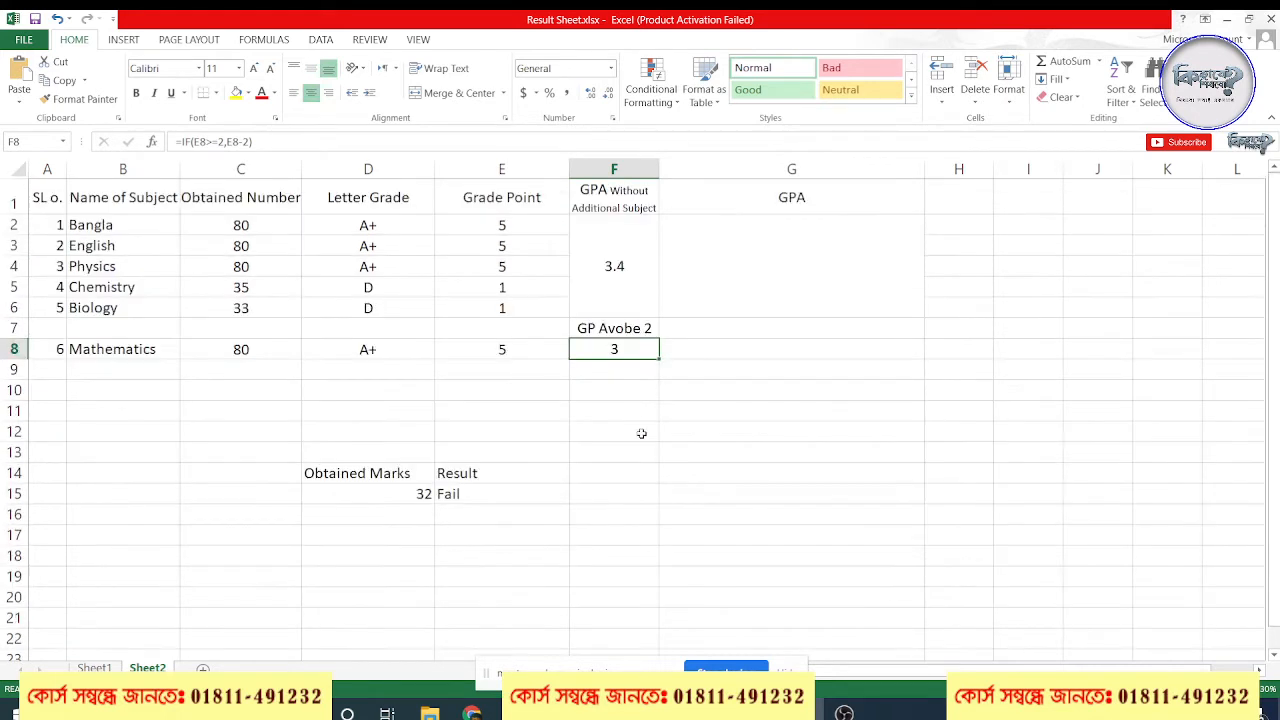
{"action": "left_click", "coordinate": [618, 331]}
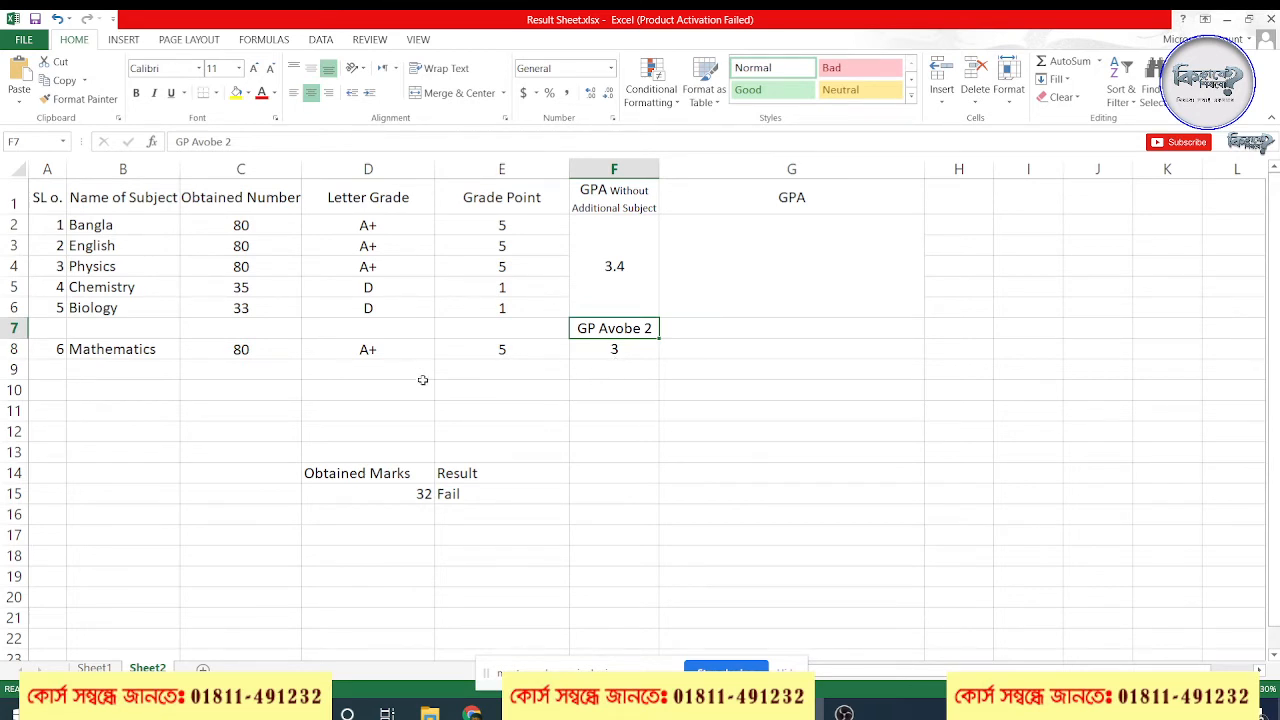
{"action": "left_click", "coordinate": [462, 351]}
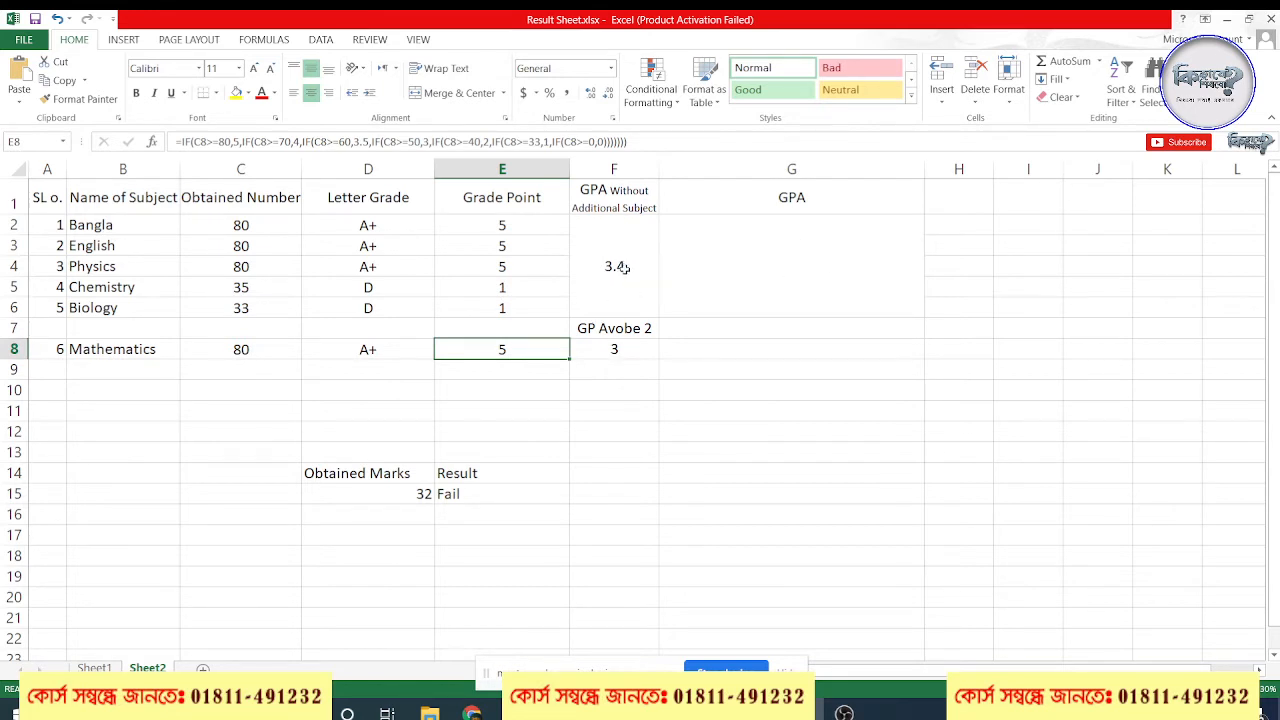
{"action": "left_click", "coordinate": [633, 354]}
{"action": "key", "text": "Delete"}
{"action": "left_click", "coordinate": [720, 434]}
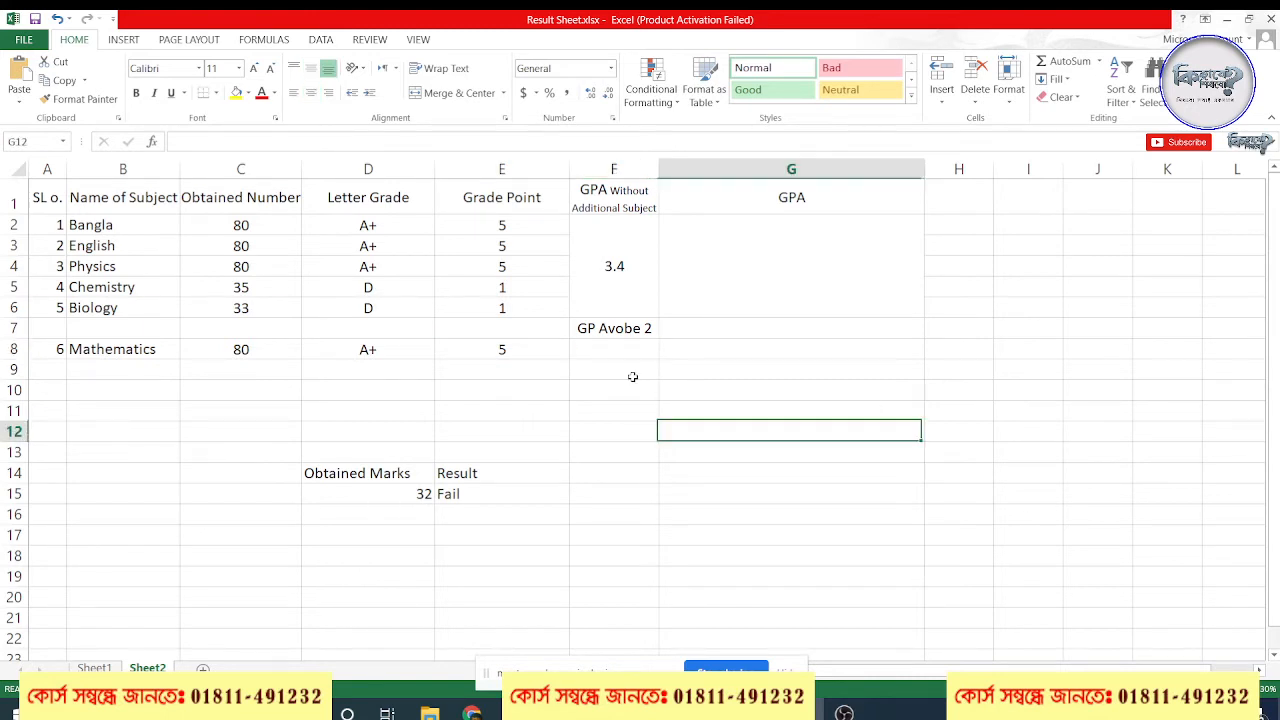
Begin the formula =IF(E8>=2, in cell F8 under the GP Avobe 2 heading
{"action": "left_click", "coordinate": [615, 350]}
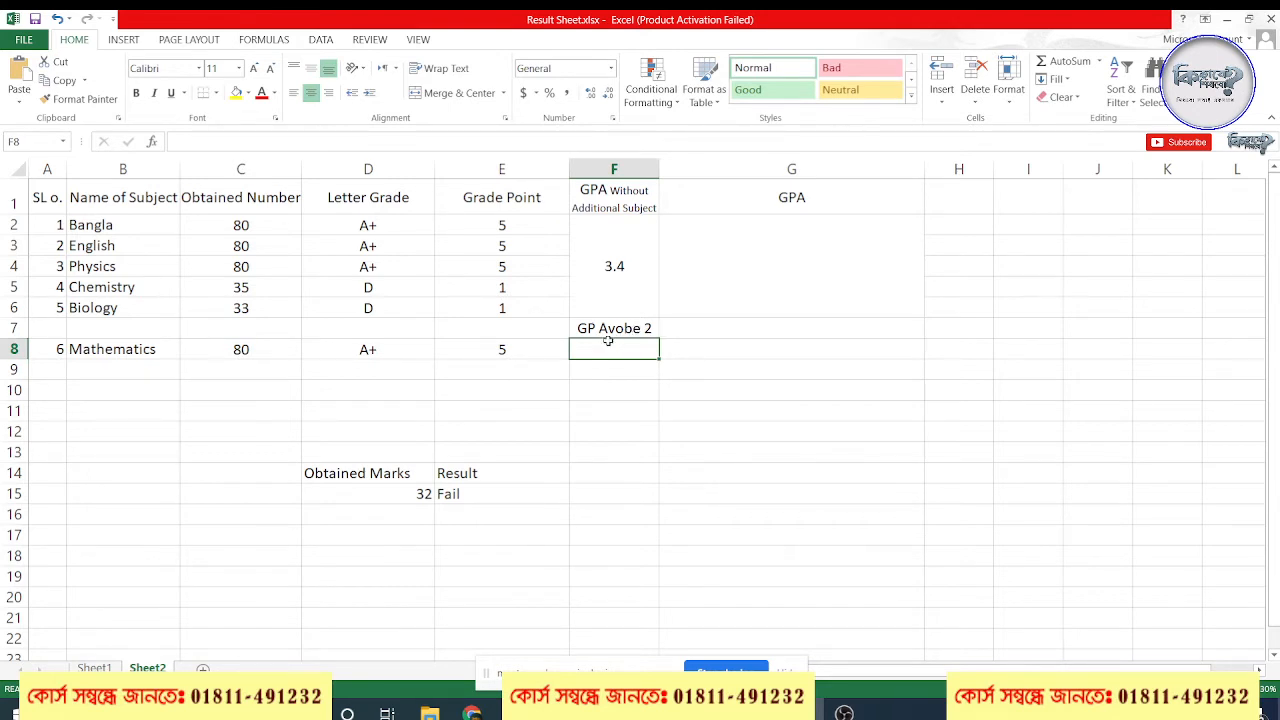
{"action": "left_click", "coordinate": [625, 333]}
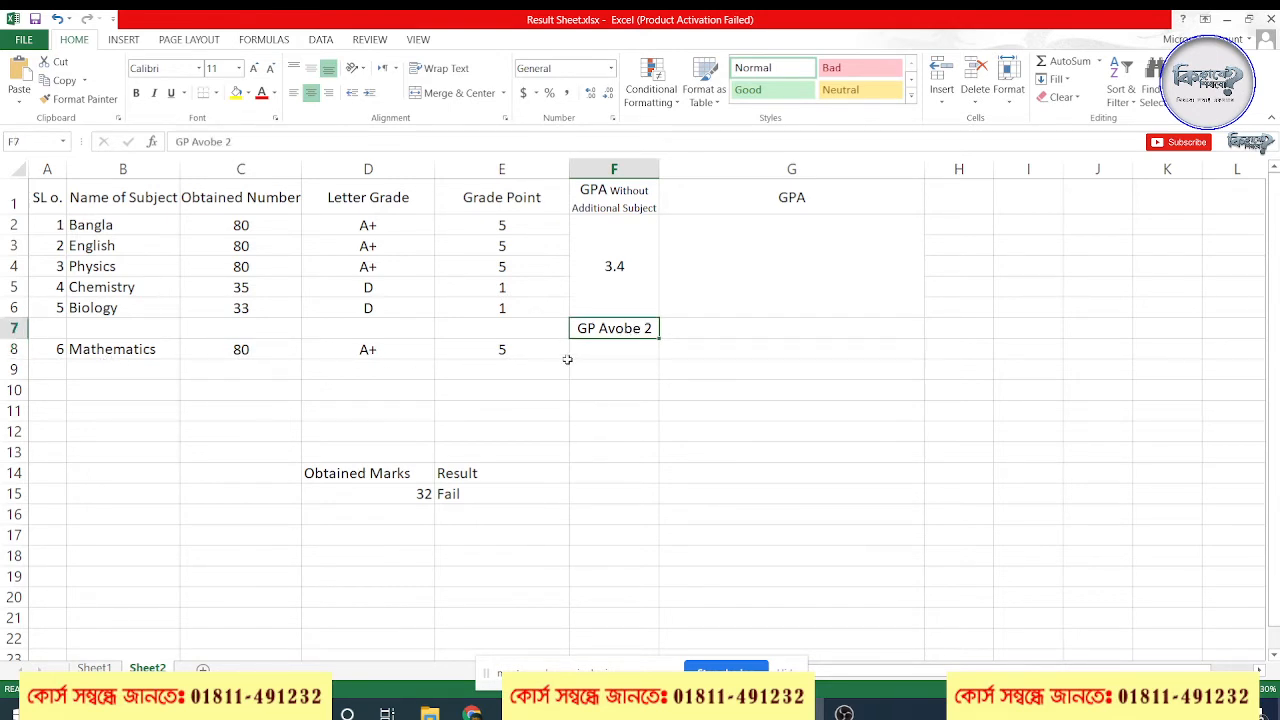
{"action": "left_click", "coordinate": [619, 351]}
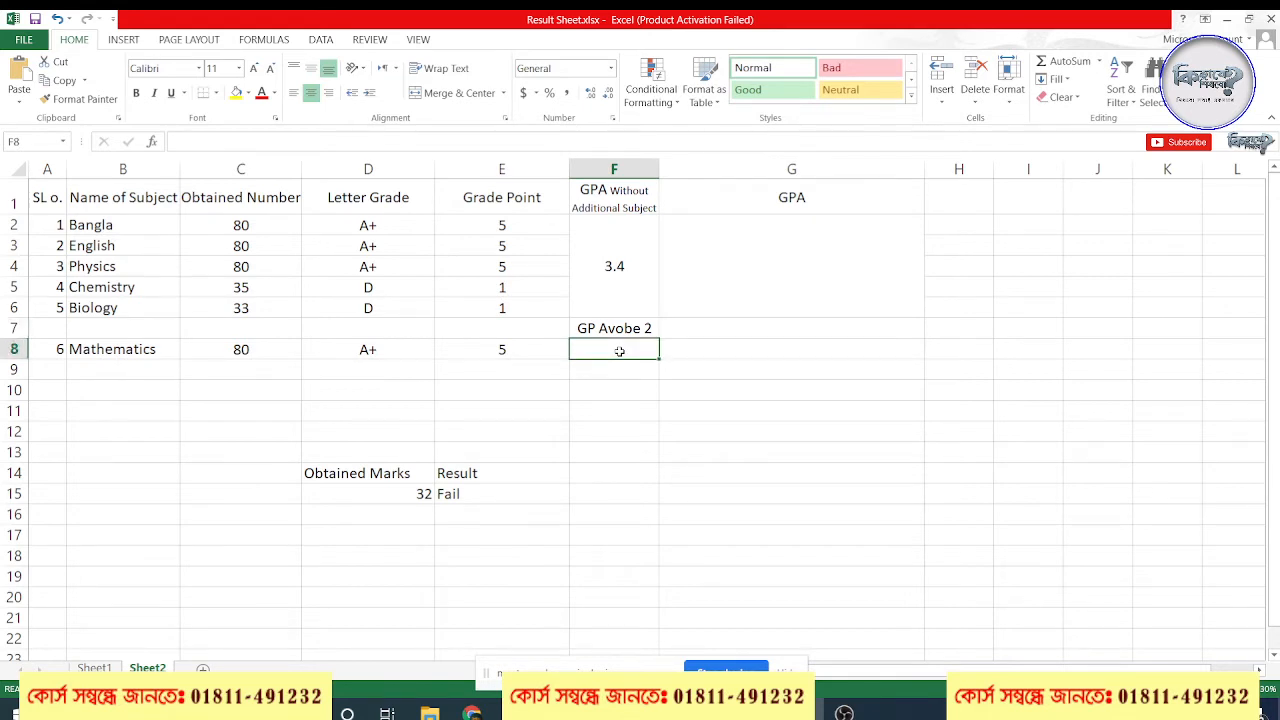
{"action": "type", "text": "=I"}
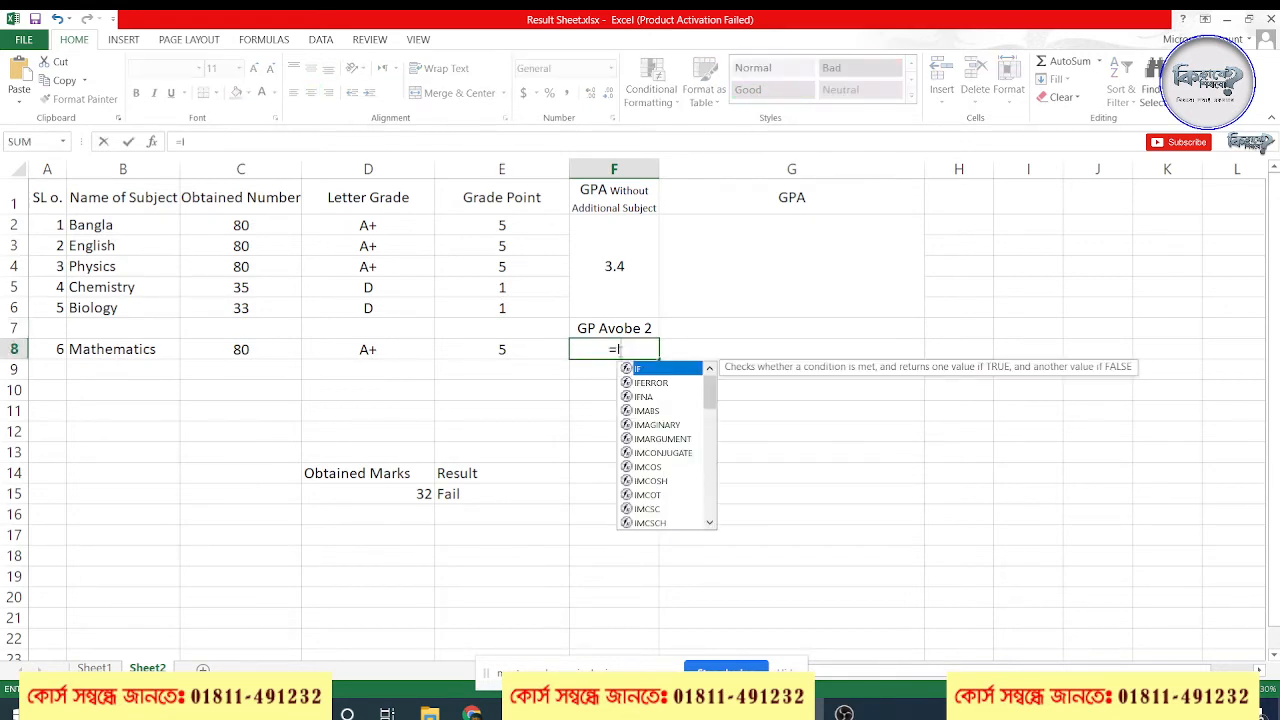
{"action": "type", "text": "F("}
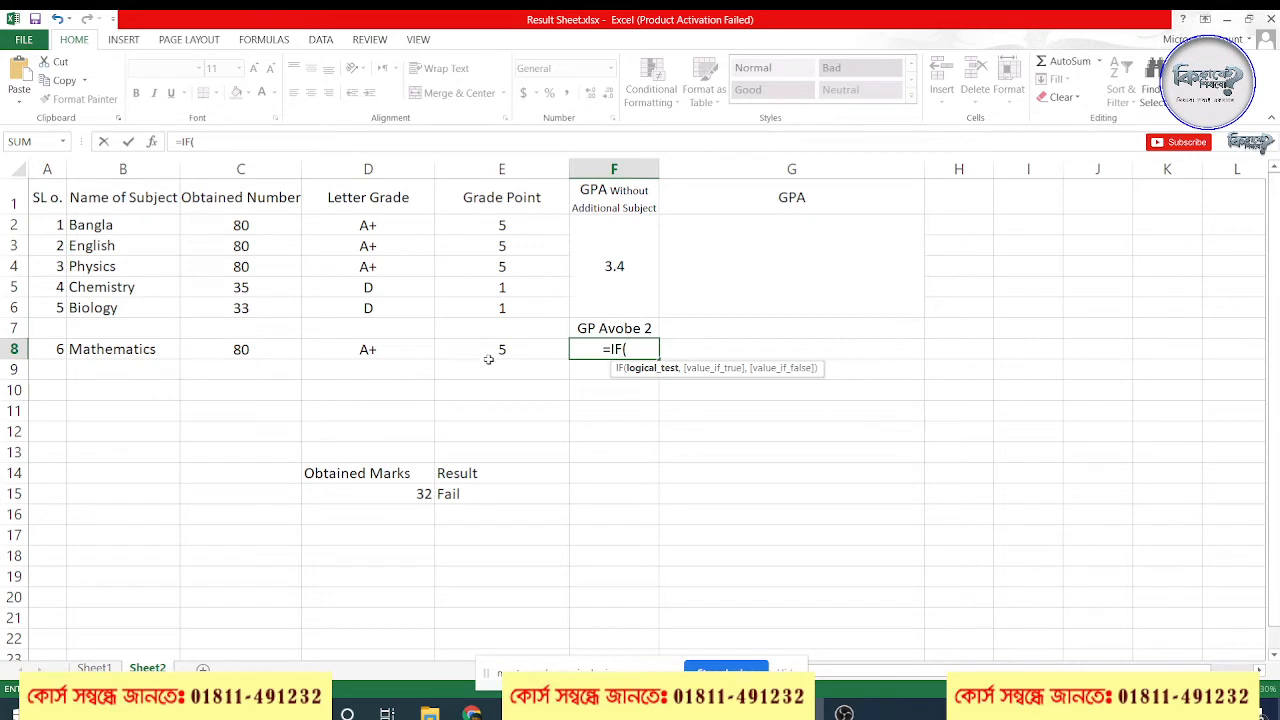
{"action": "left_click", "coordinate": [512, 352]}
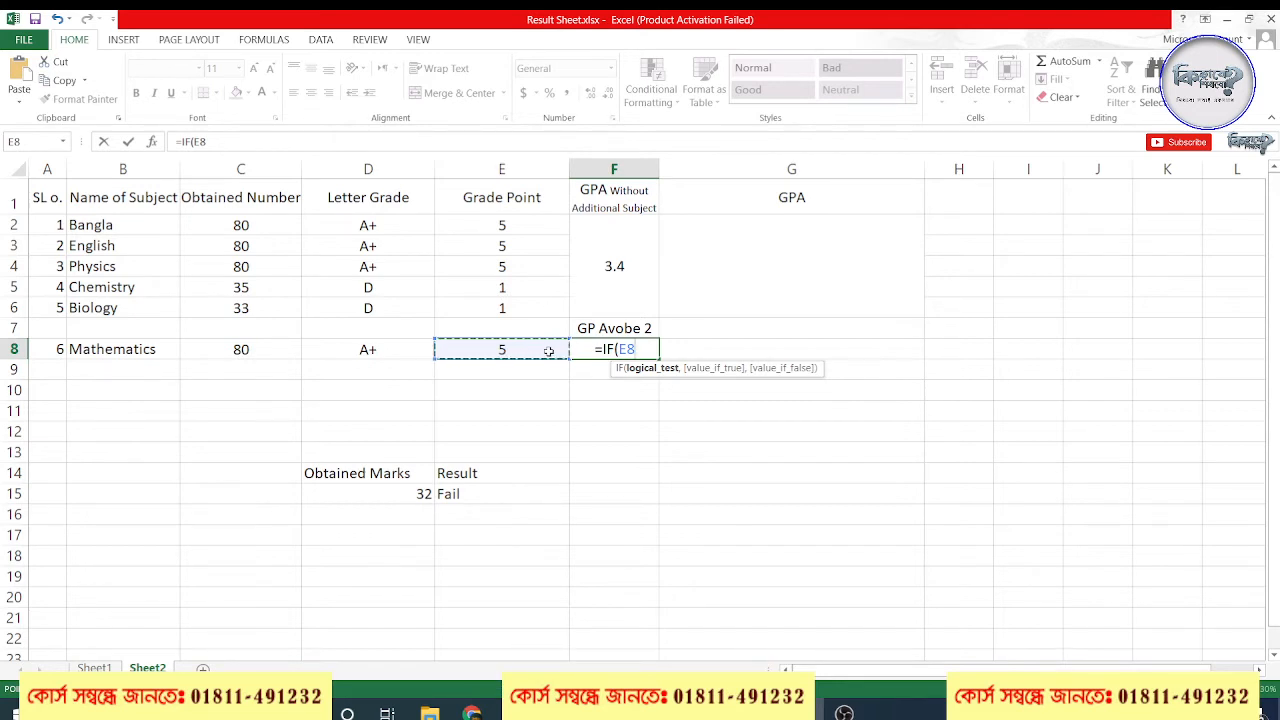
{"action": "type", "text": ">2"}
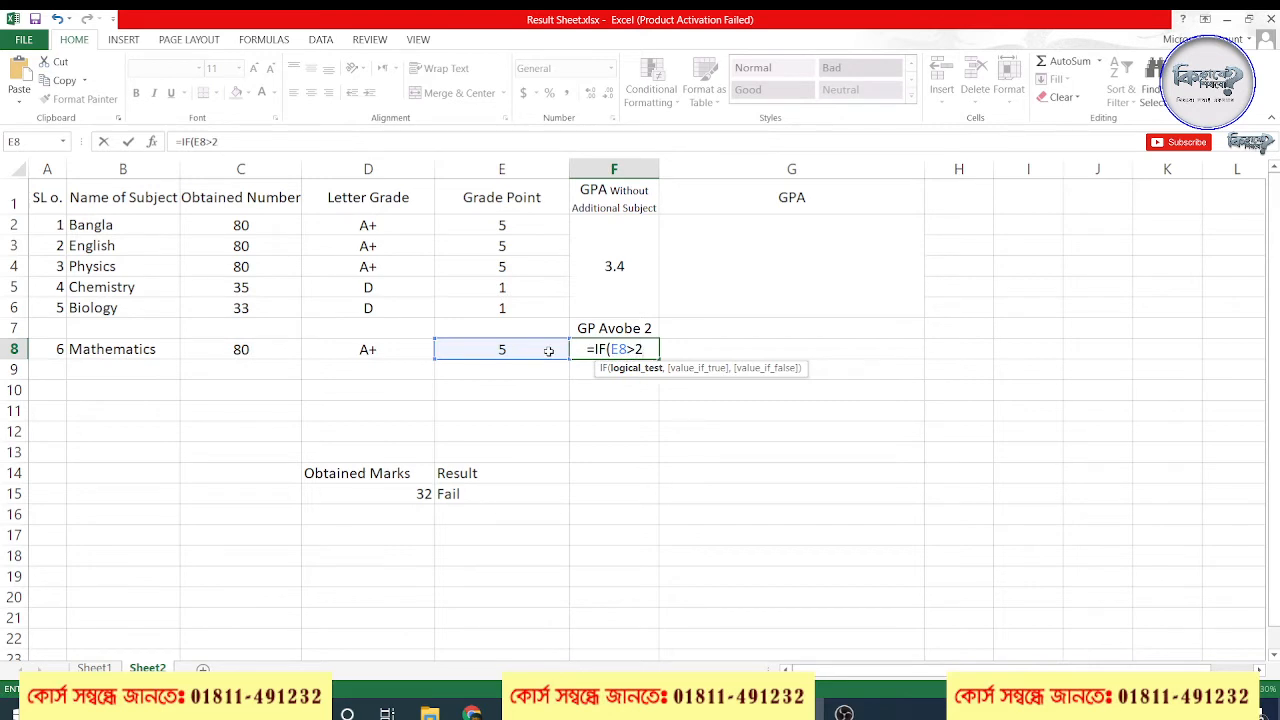
{"action": "key", "text": "BackSpace"}
{"action": "type", "text": "=2,"}
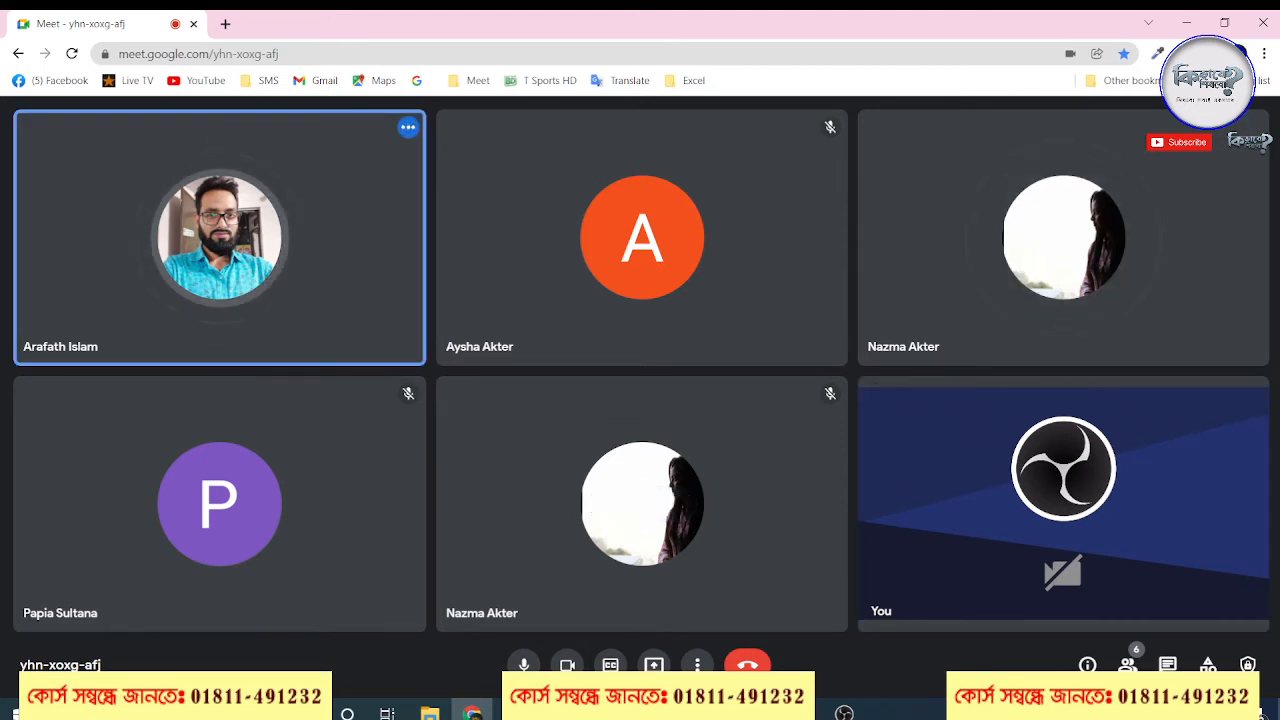
Return to the result sheet and discard the unfinished IF formula in F8
{"action": "left_click", "coordinate": [1128, 713]}
{"action": "left_click", "coordinate": [1128, 713]}
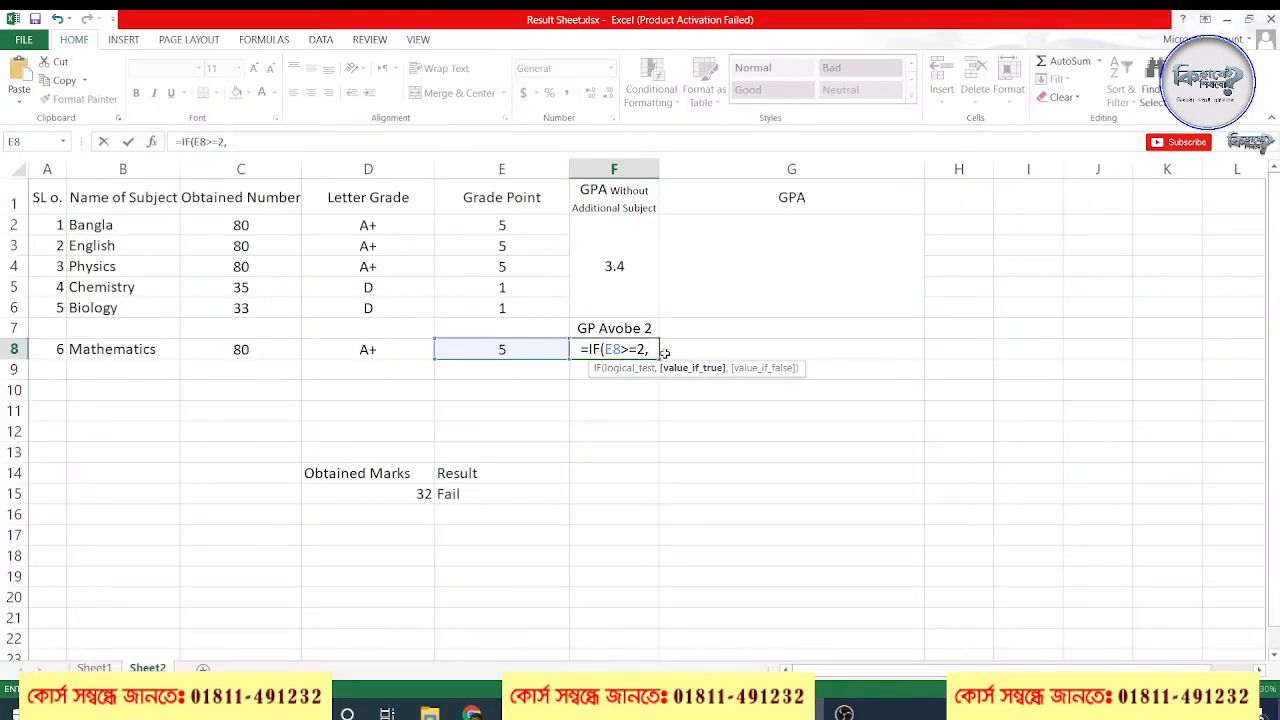
{"action": "left_click_drag", "start_coordinate": [656, 348], "coordinate": [580, 349]}
{"action": "key", "text": "Escape"}
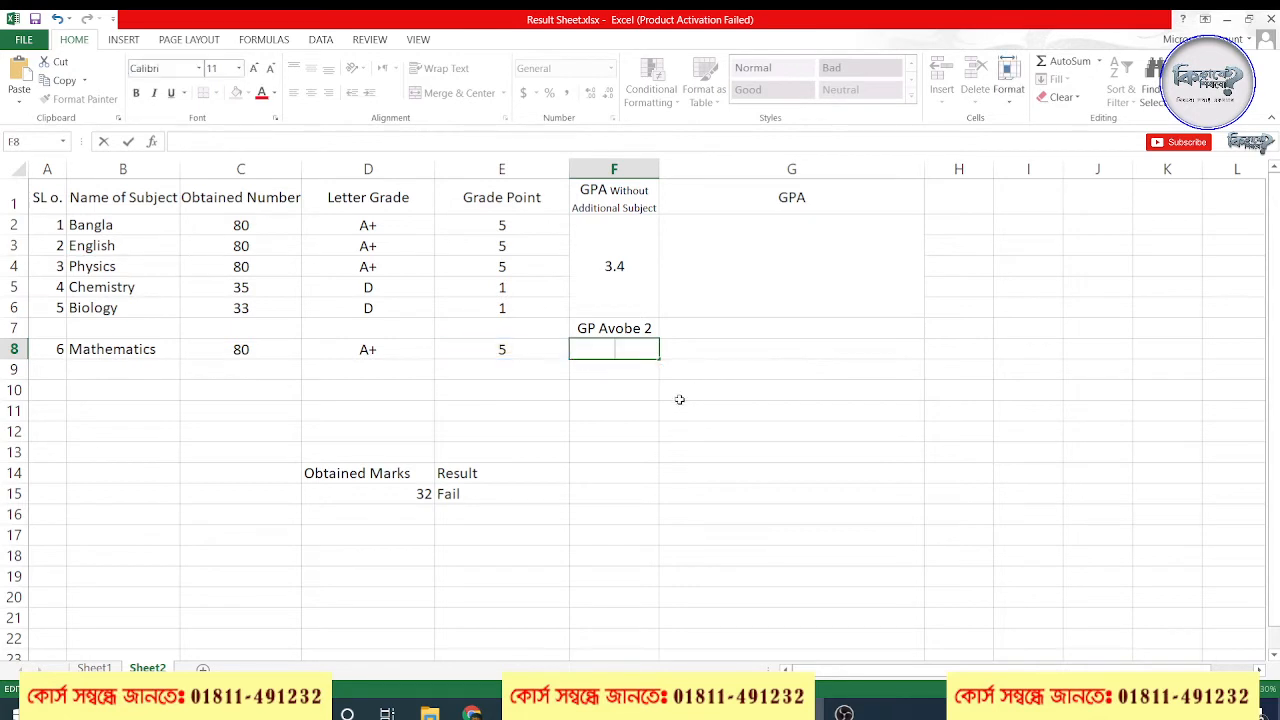
{"action": "left_click", "coordinate": [722, 428]}
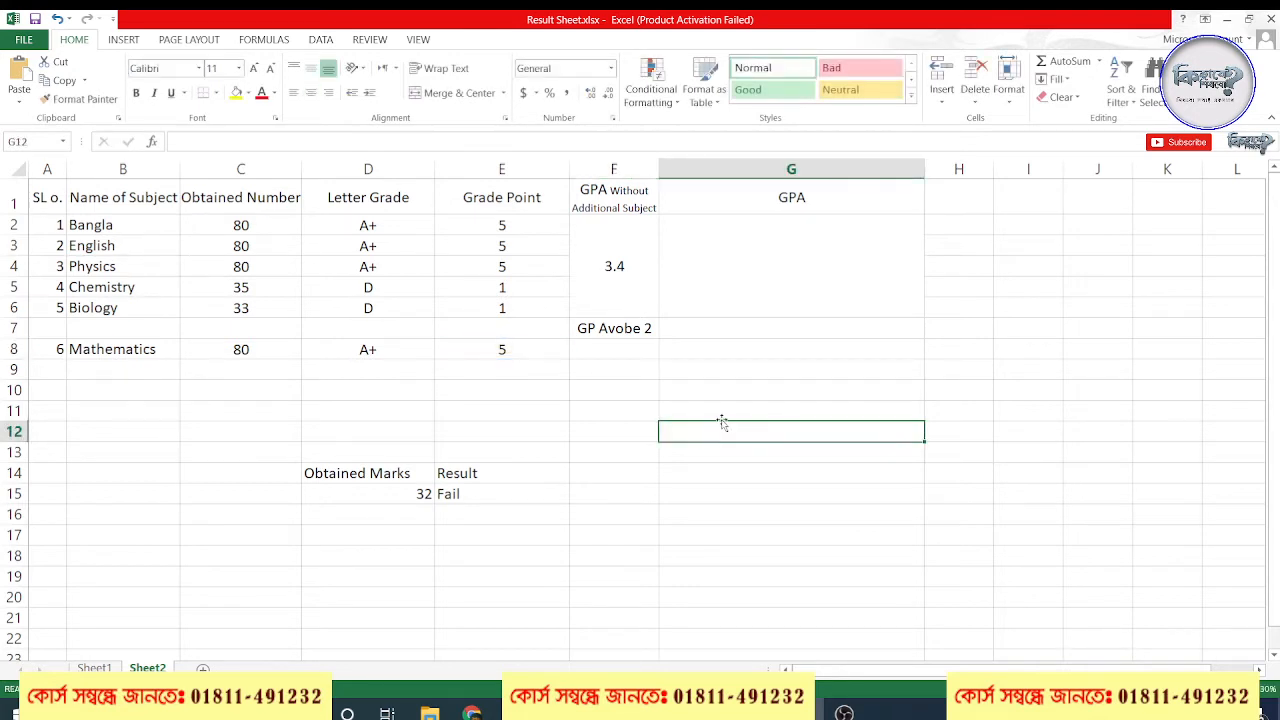
Start a new formula with an equals sign in cell F8 below the GP Avobe 2 heading
{"action": "left_click", "coordinate": [622, 345]}
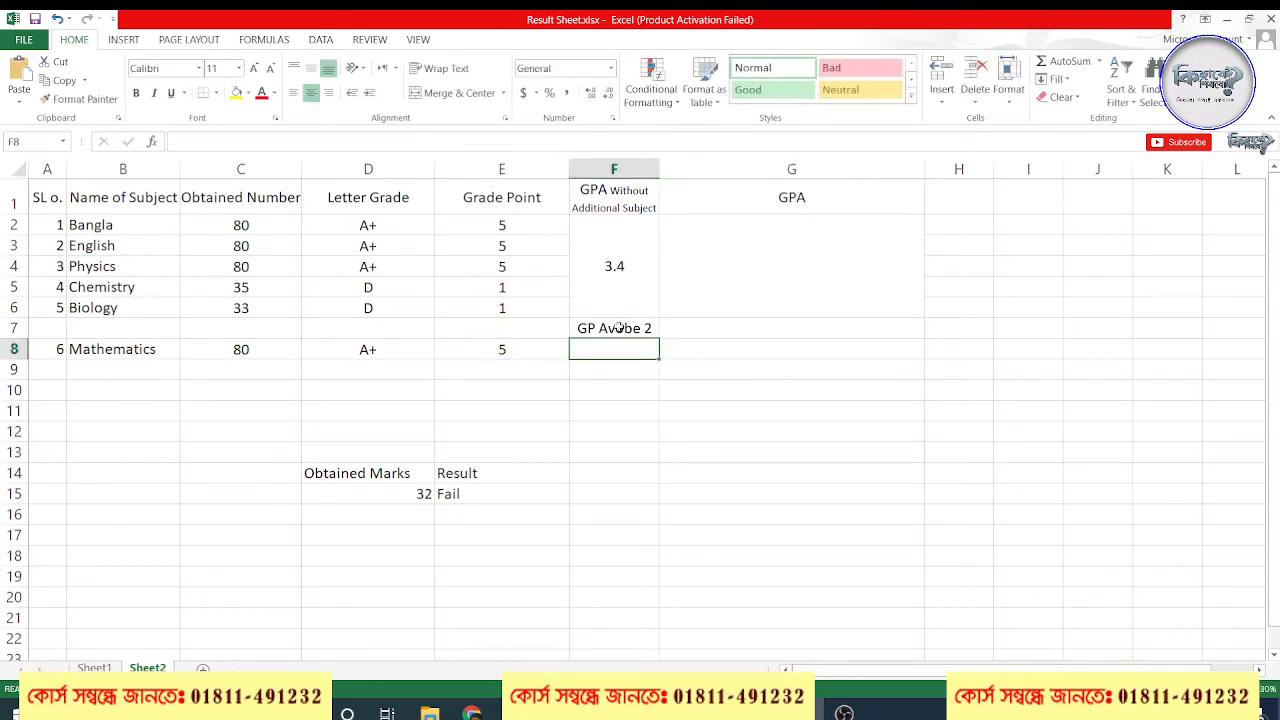
{"action": "left_click", "coordinate": [619, 328]}
{"action": "left_click", "coordinate": [608, 353]}
{"action": "type", "text": "="}
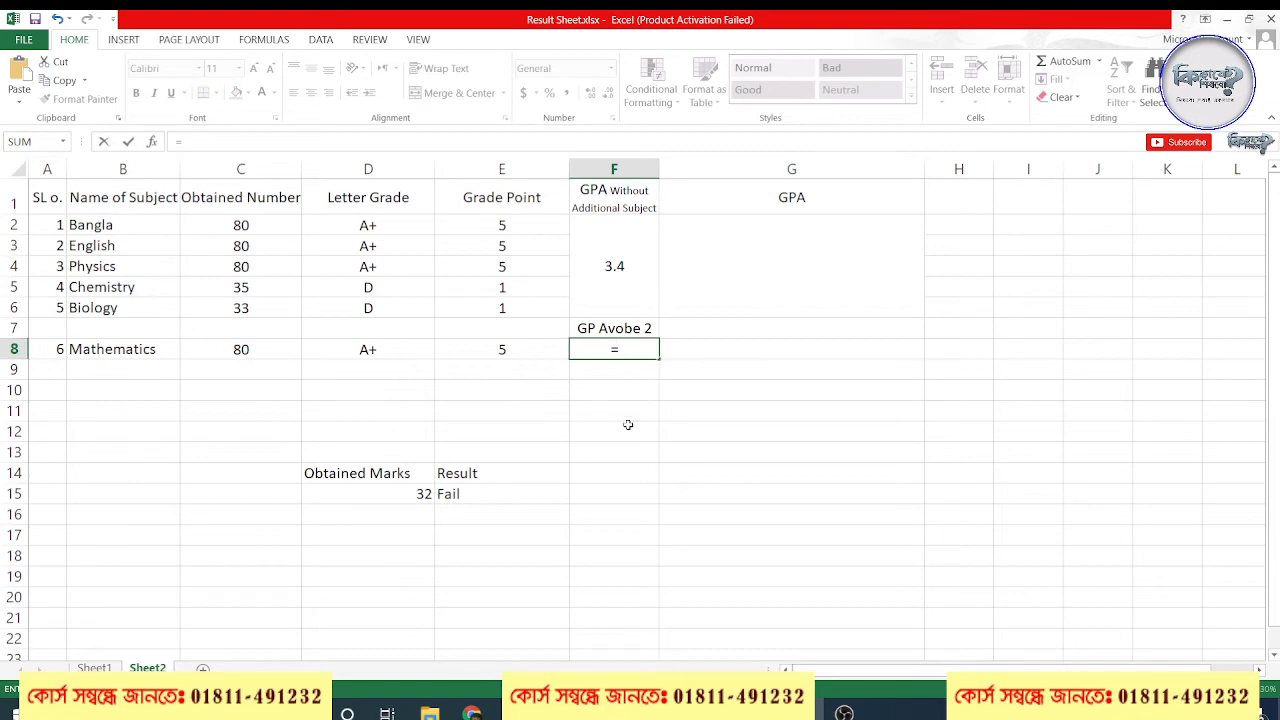
{"action": "left_click", "coordinate": [471, 712]}
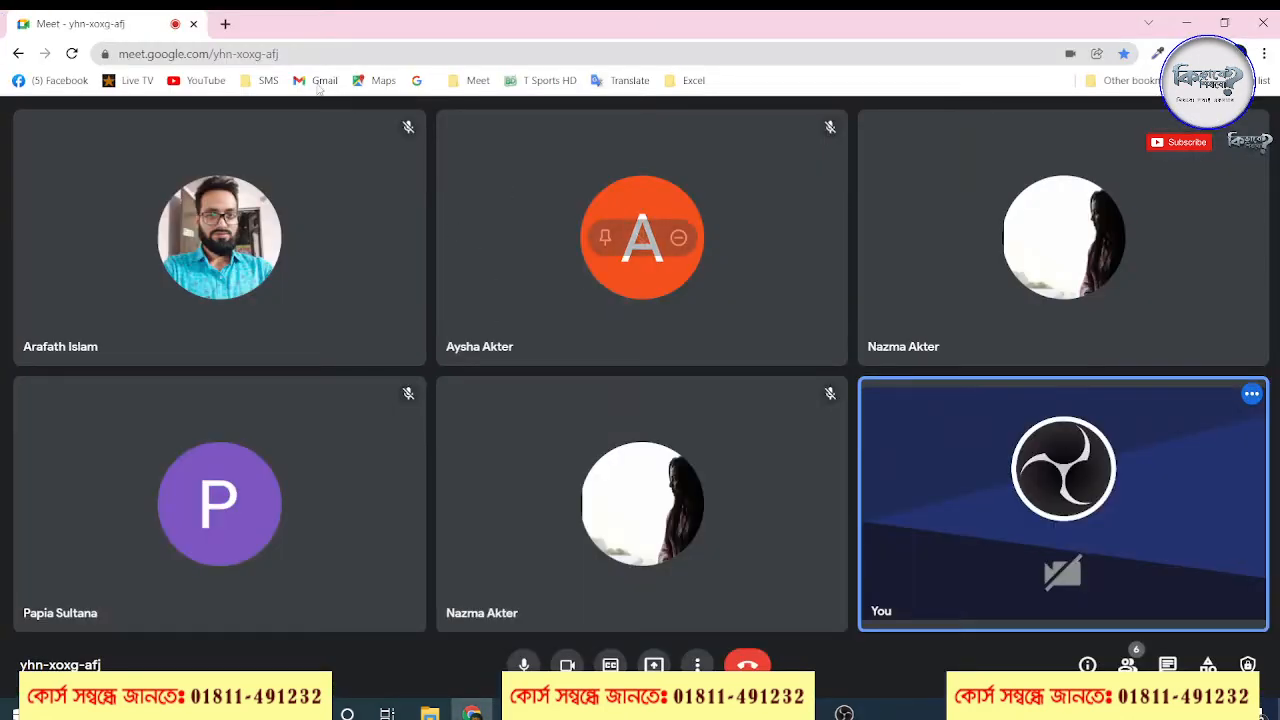
{"action": "left_click", "coordinate": [223, 24]}
{"action": "type", "text": "m"}
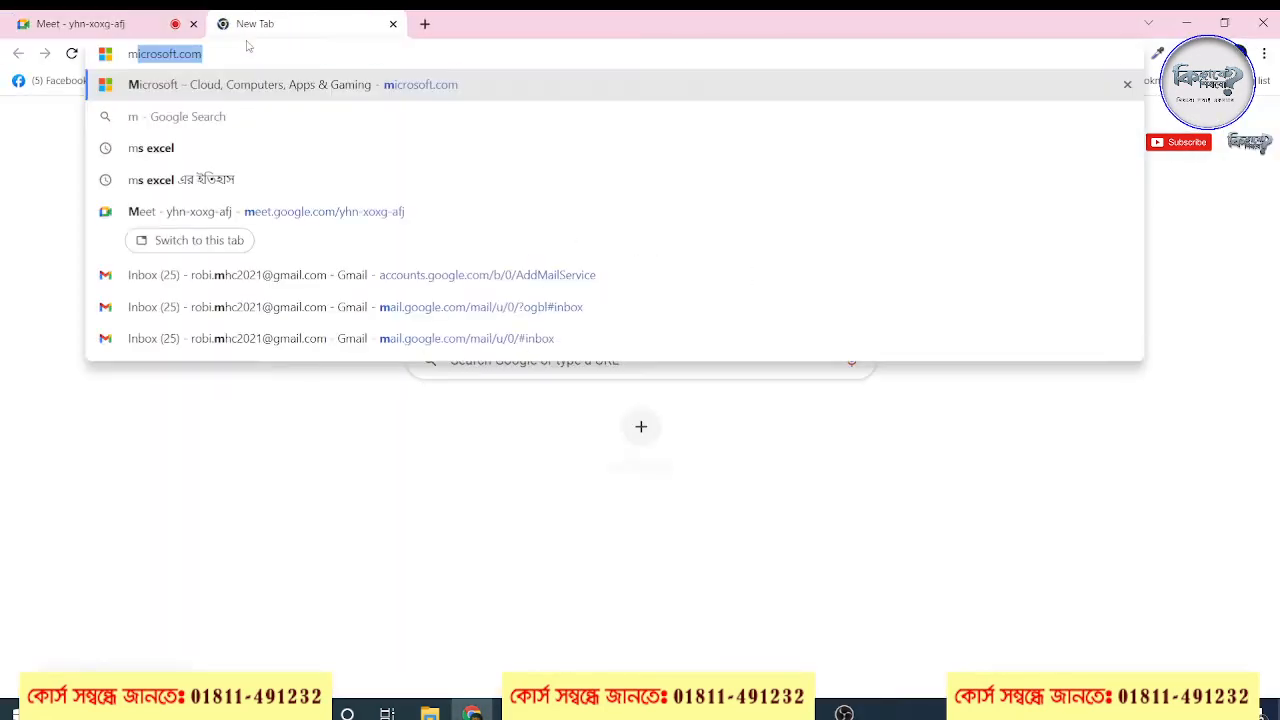
{"action": "type", "text": "ark"}
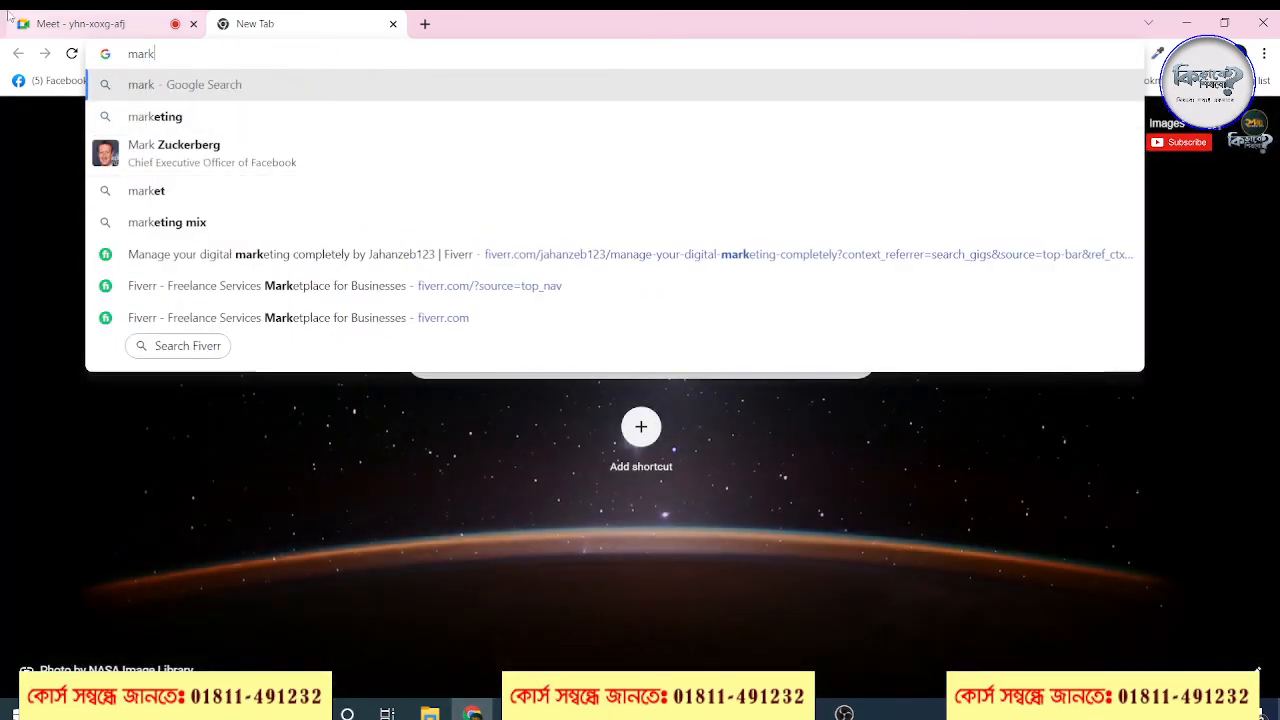
Switch to the Google Meet call and present the entire screen again
{"action": "left_click", "coordinate": [42, 22]}
{"action": "left_click", "coordinate": [654, 665]}
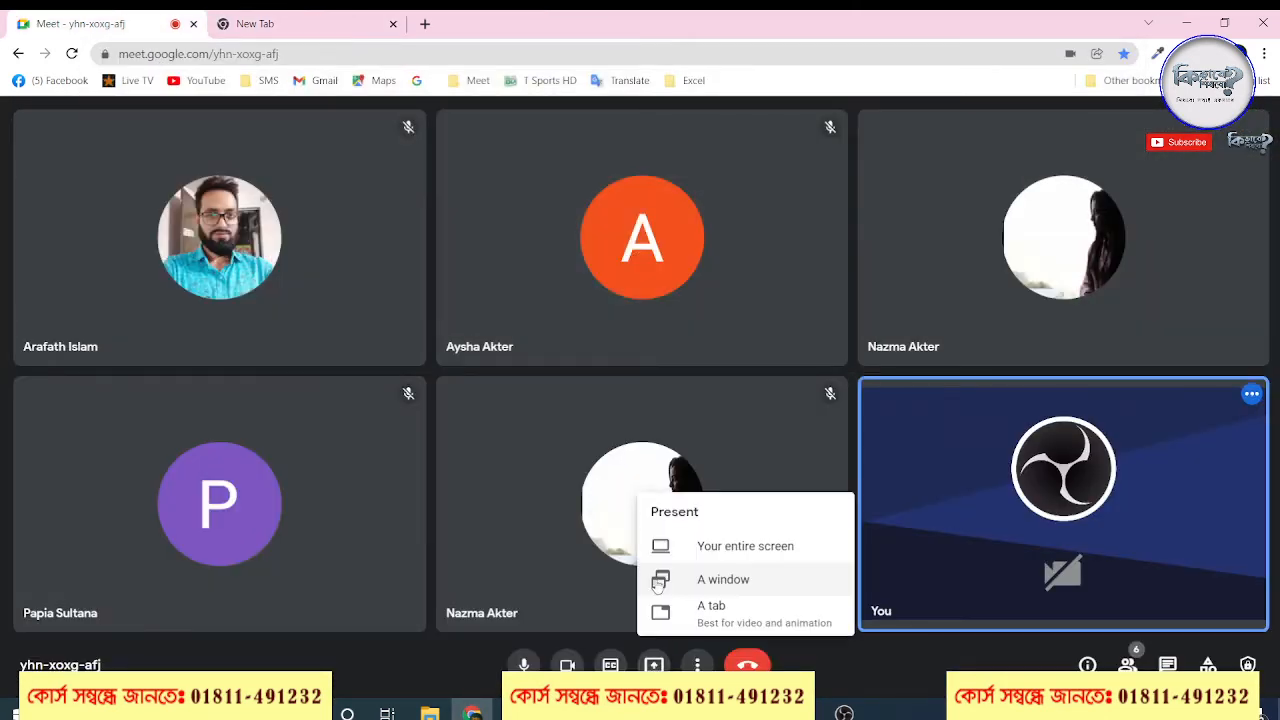
{"action": "left_click", "coordinate": [737, 555]}
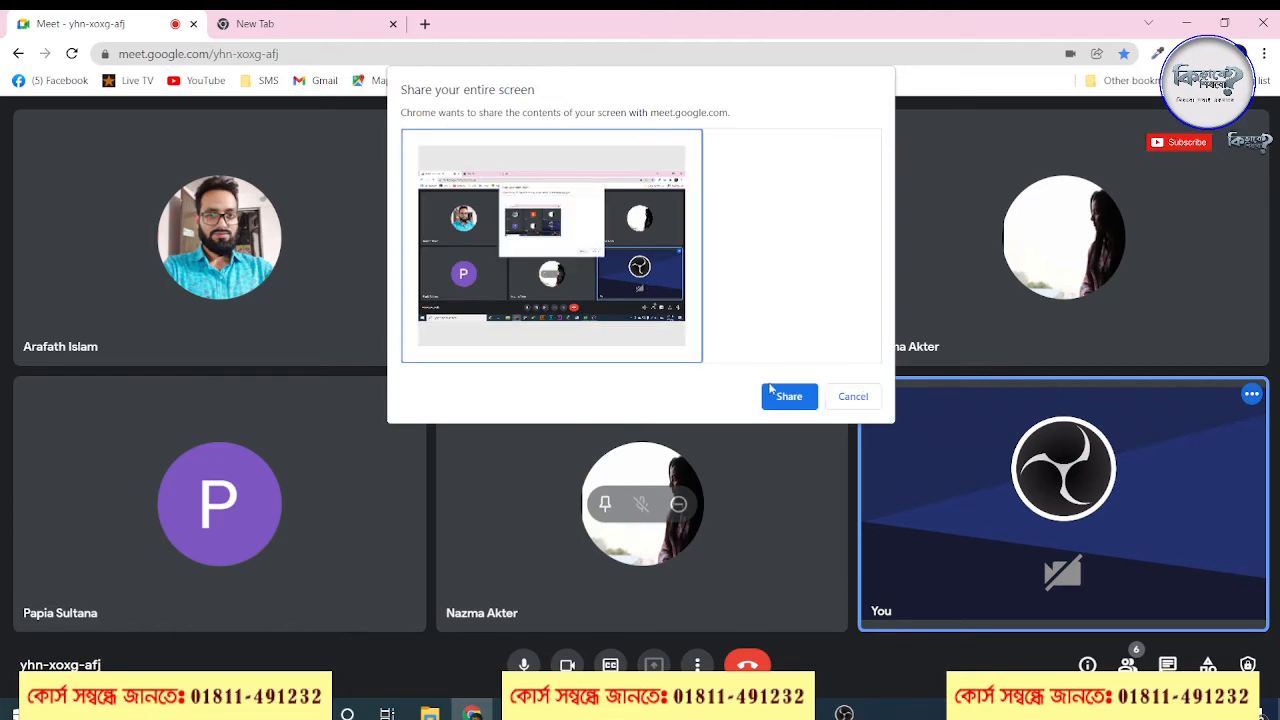
{"action": "left_click", "coordinate": [786, 396]}
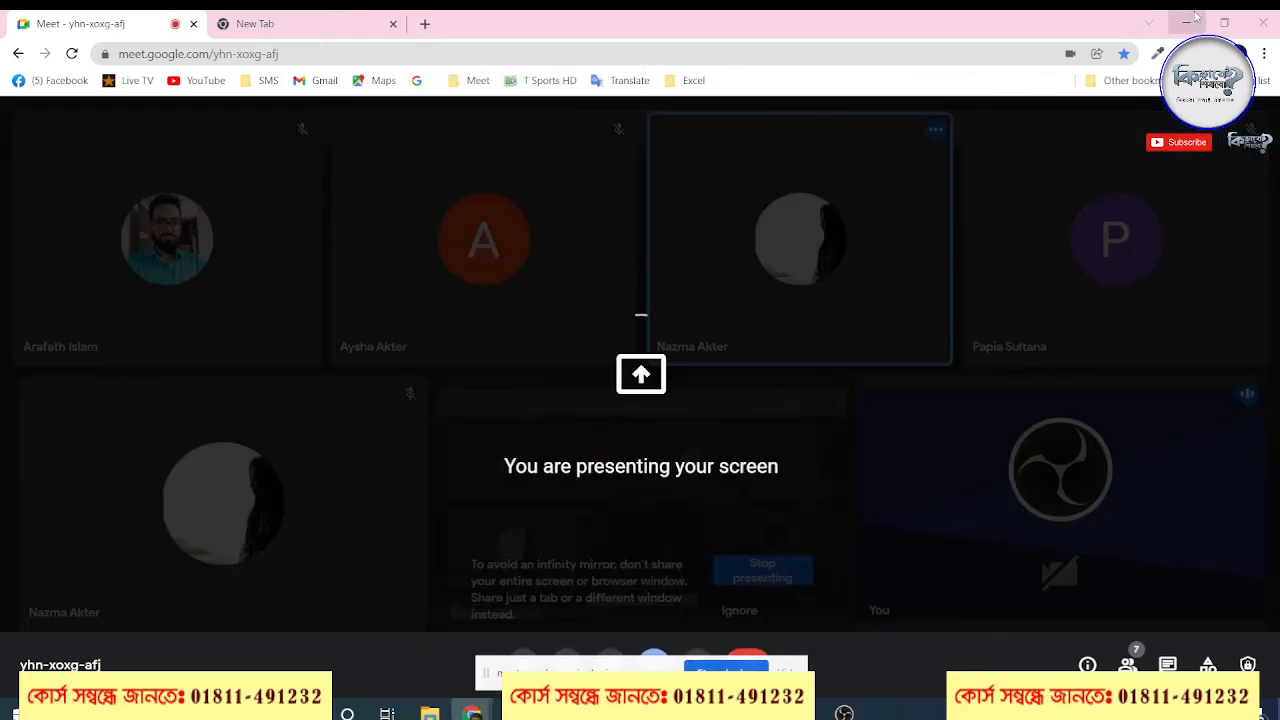
Switch back to the result sheet and discard the equals sign started in F8
{"action": "left_click", "coordinate": [1190, 20]}
{"action": "left_click", "coordinate": [614, 350]}
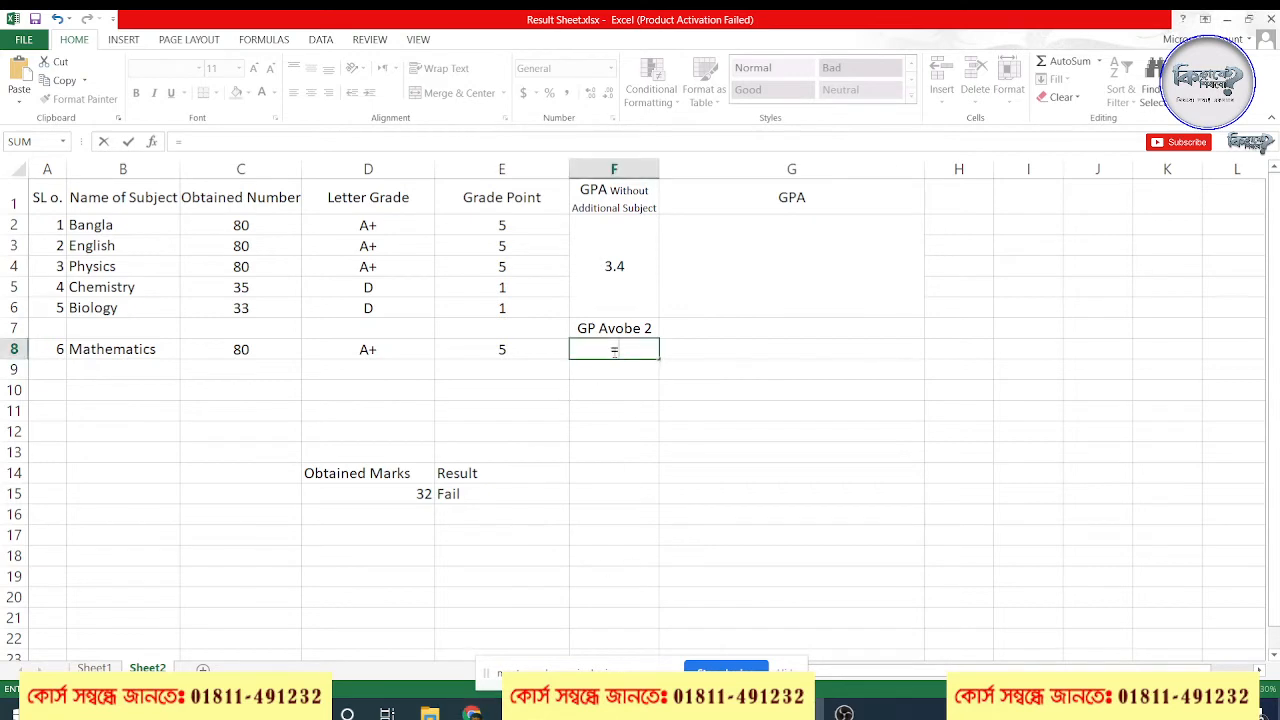
{"action": "key", "text": "Escape"}
Examine the Mathematics grade point in E8 and the cells F7 and F8 of the GP Avobe 2 entry
{"action": "left_click", "coordinate": [669, 365]}
{"action": "left_click", "coordinate": [616, 335]}
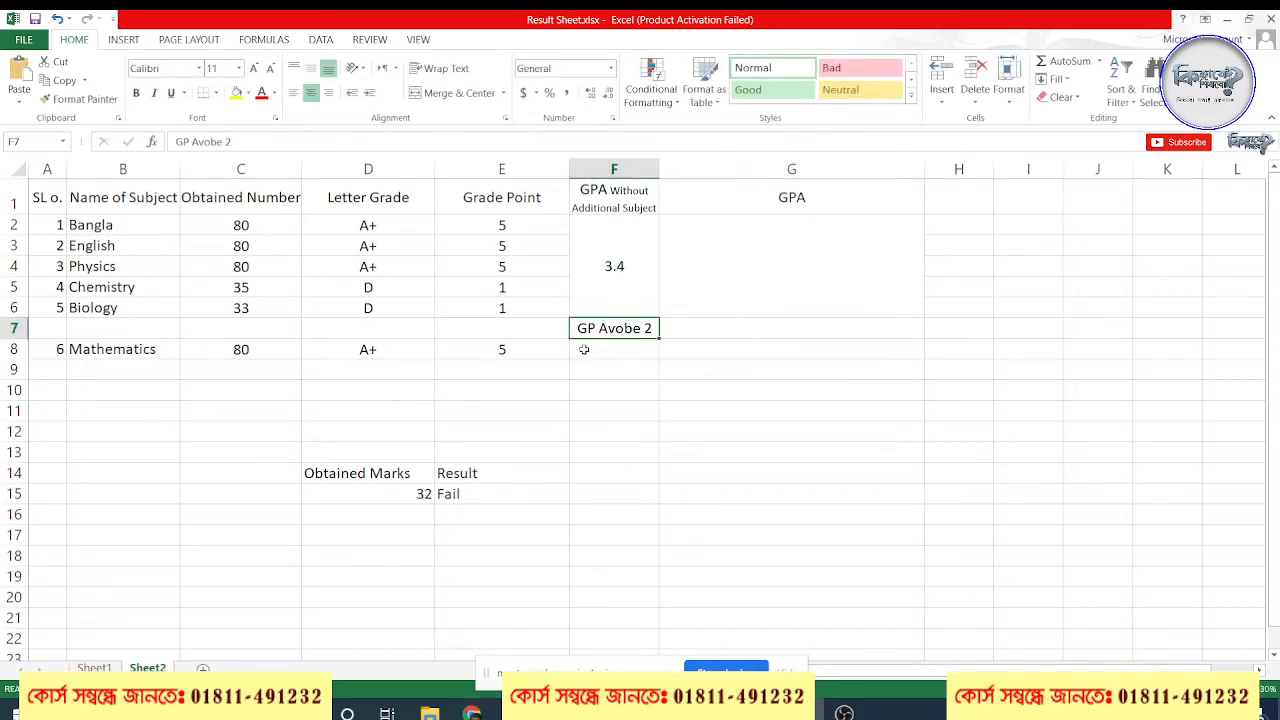
{"action": "left_click", "coordinate": [584, 349]}
{"action": "left_click", "coordinate": [616, 333]}
{"action": "left_click", "coordinate": [616, 351]}
{"action": "left_click", "coordinate": [500, 348]}
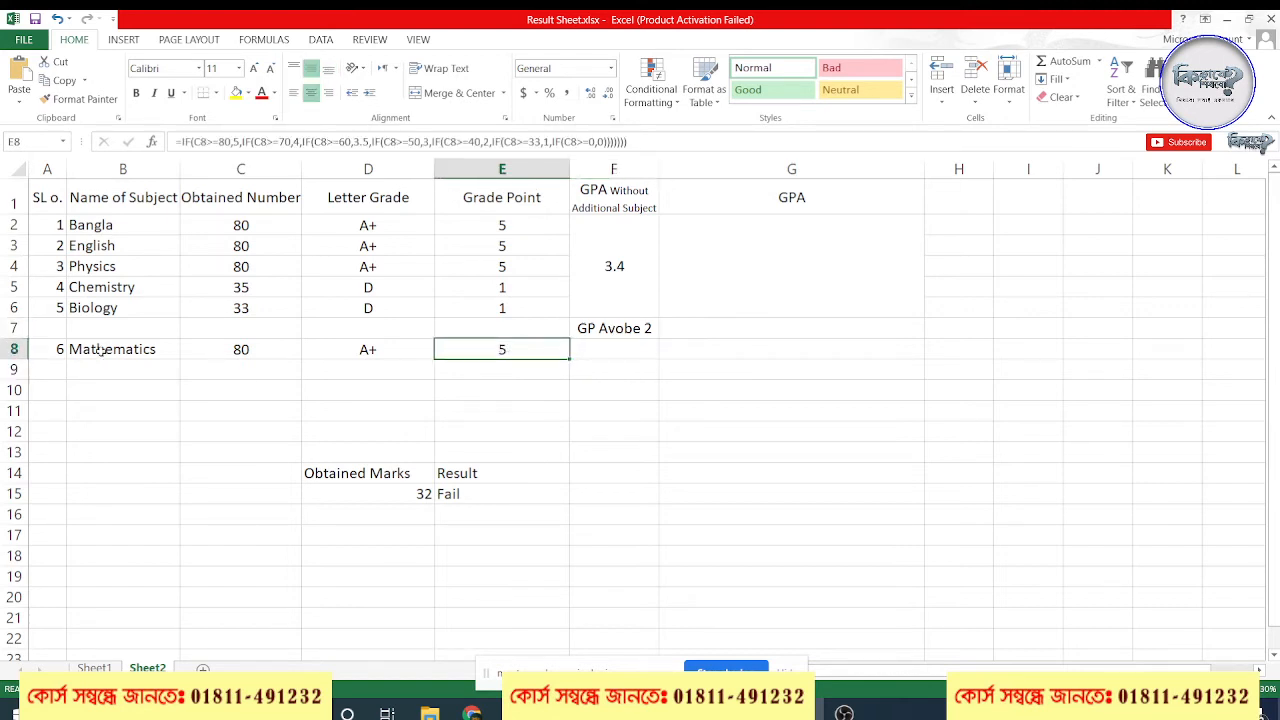
{"action": "left_click", "coordinate": [14, 348]}
{"action": "left_click", "coordinate": [512, 350]}
{"action": "left_click", "coordinate": [612, 348]}
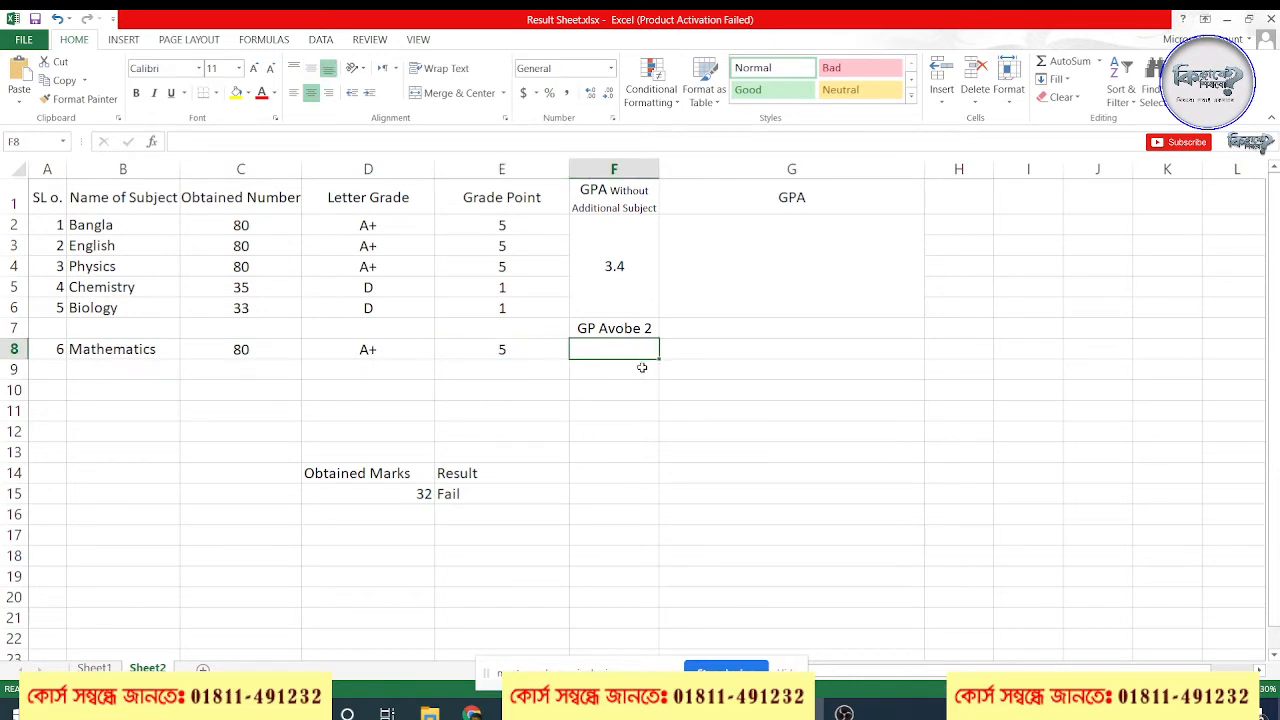
Switch to Chrome and search Google Images for "marksheet ssc" from the new tab
{"action": "left_click", "coordinate": [472, 712]}
{"action": "left_click", "coordinate": [436, 622]}
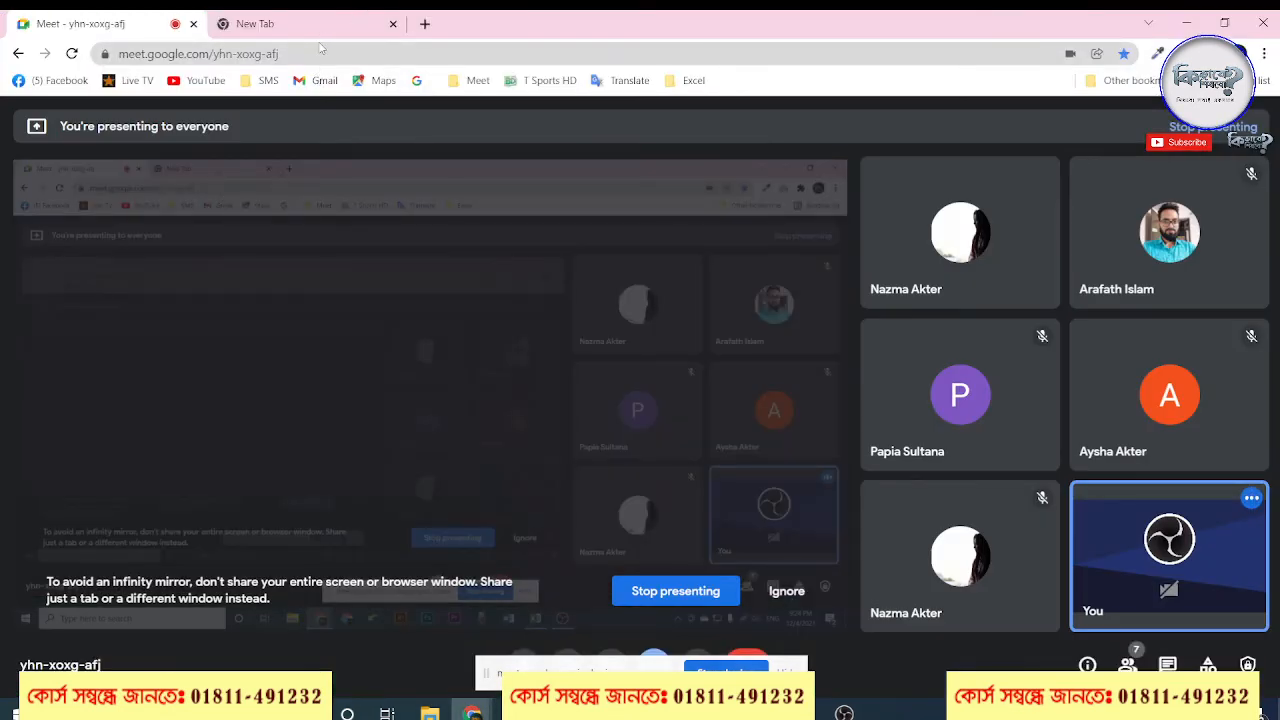
{"action": "left_click", "coordinate": [313, 23]}
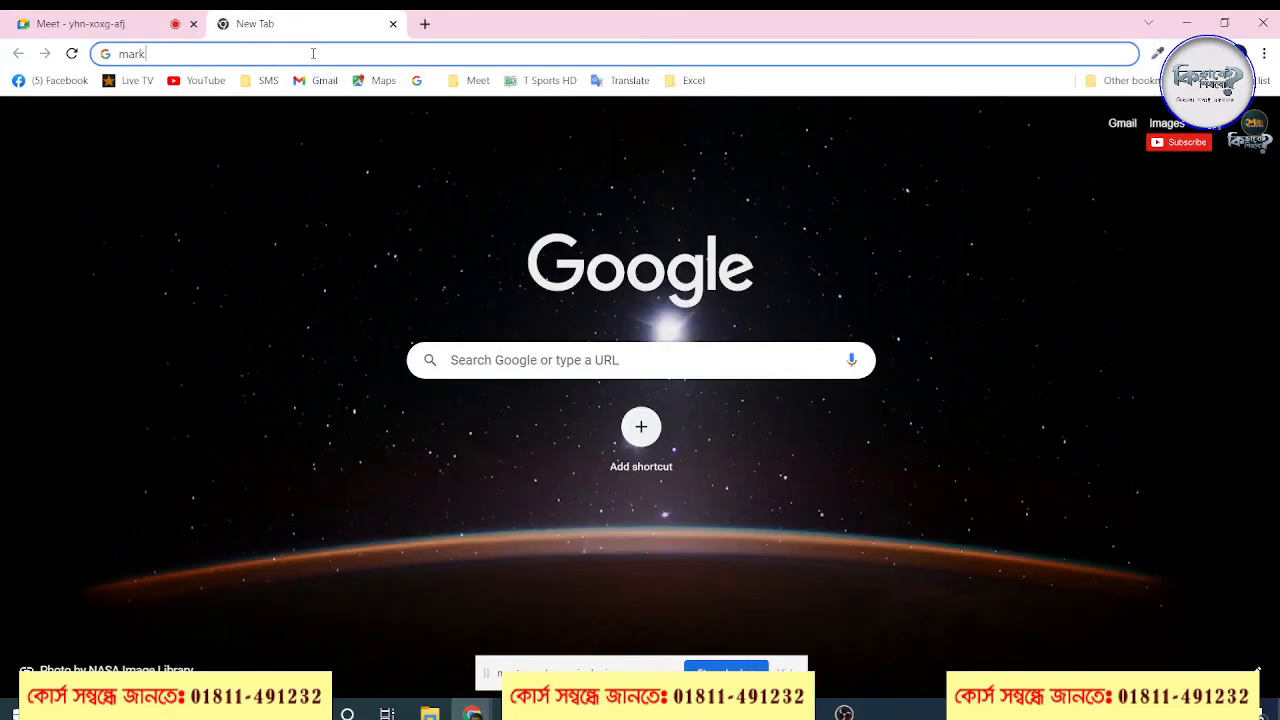
{"action": "key", "text": "BackSpace"}
{"action": "type", "text": "k"}
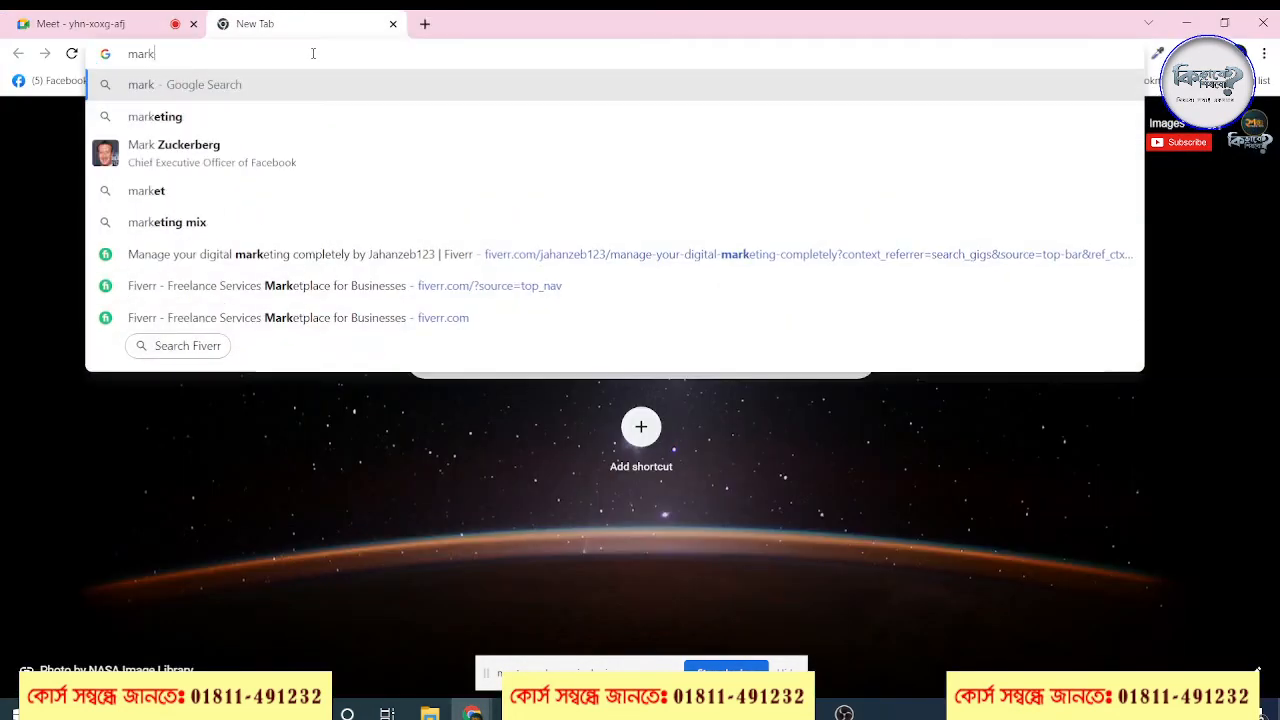
{"action": "type", "text": " sh"}
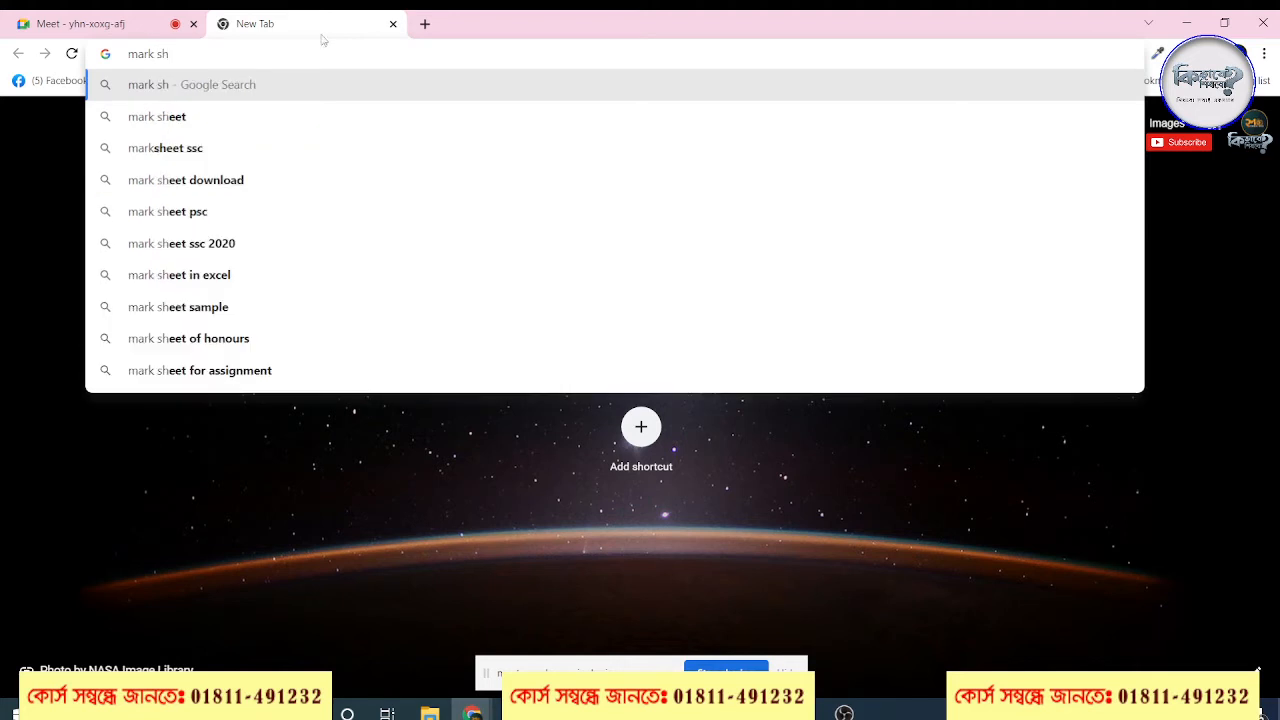
{"action": "left_click", "coordinate": [217, 148]}
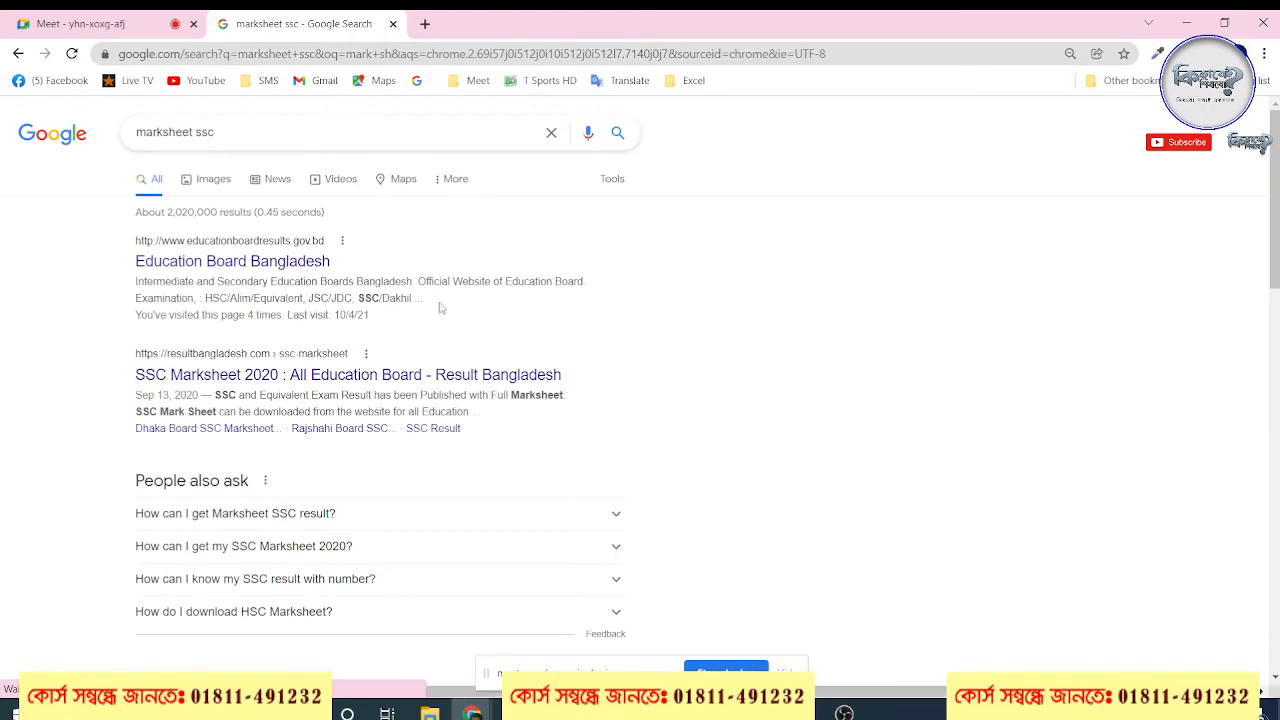
{"action": "left_click", "coordinate": [233, 182]}
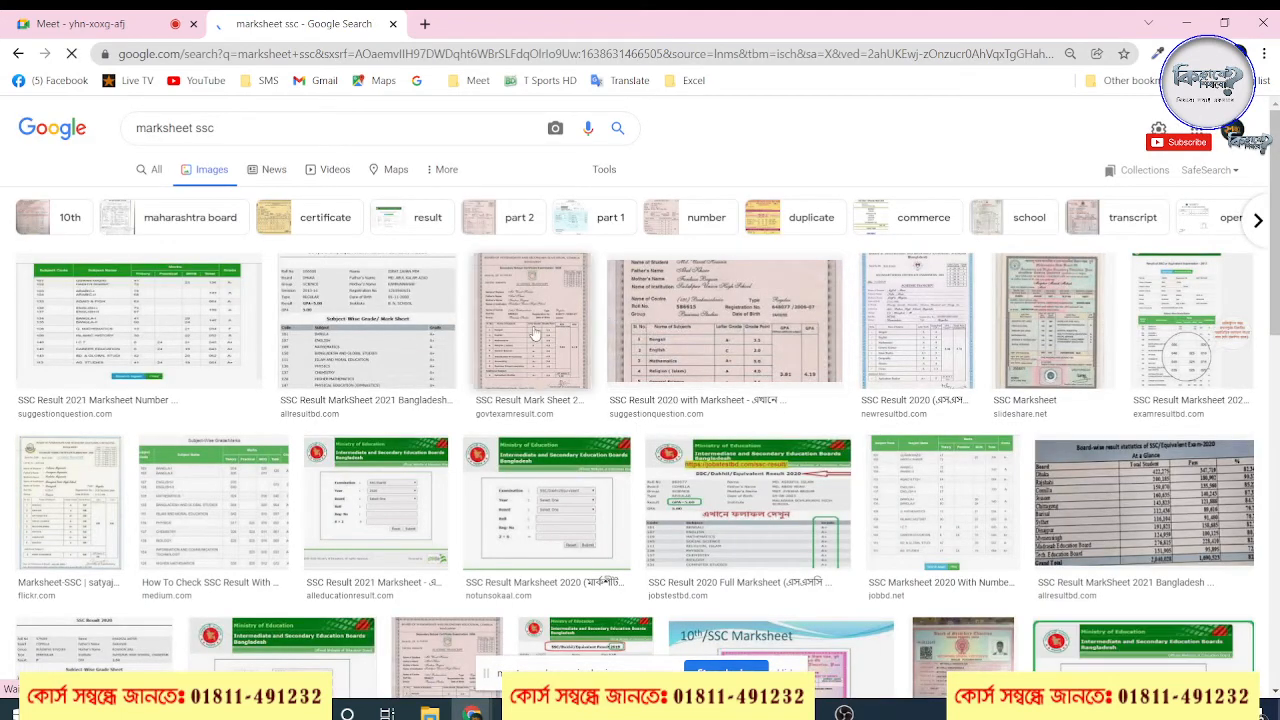
Open the SSC Result Mark Sheet image from govtexamresult.com and copy the image
{"action": "left_click", "coordinate": [535, 333]}
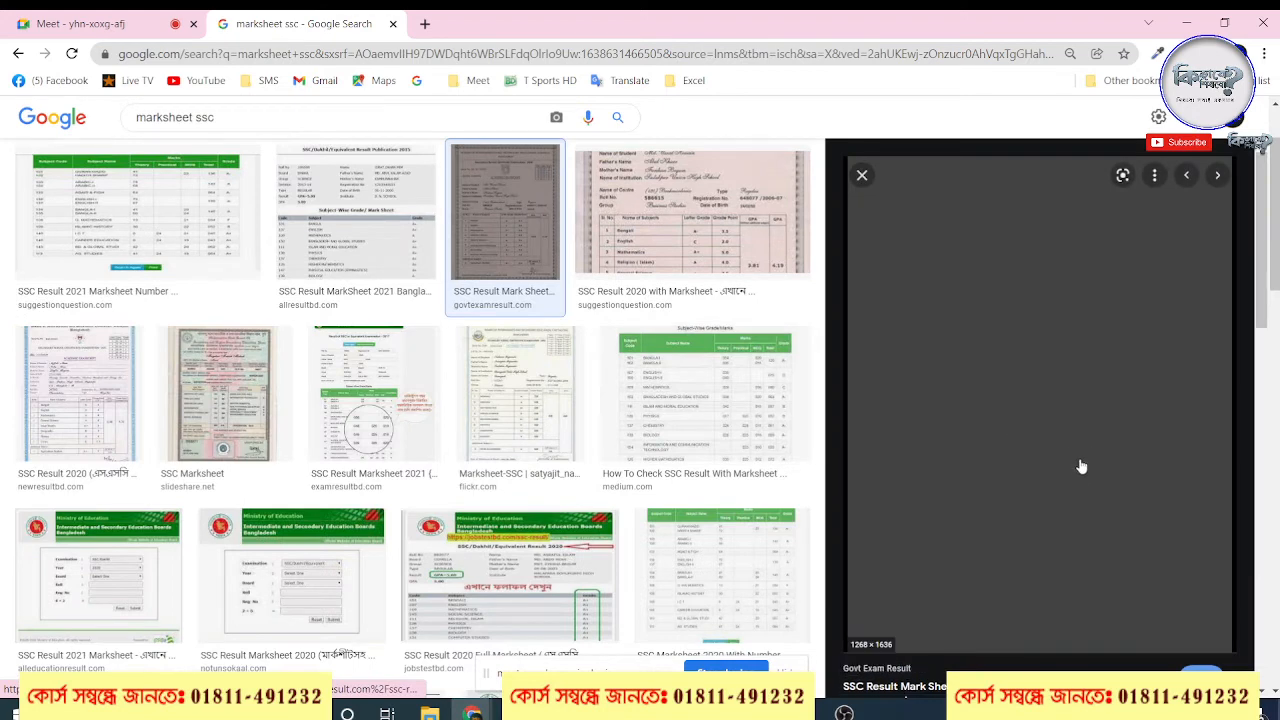
{"action": "right_click", "coordinate": [1016, 422]}
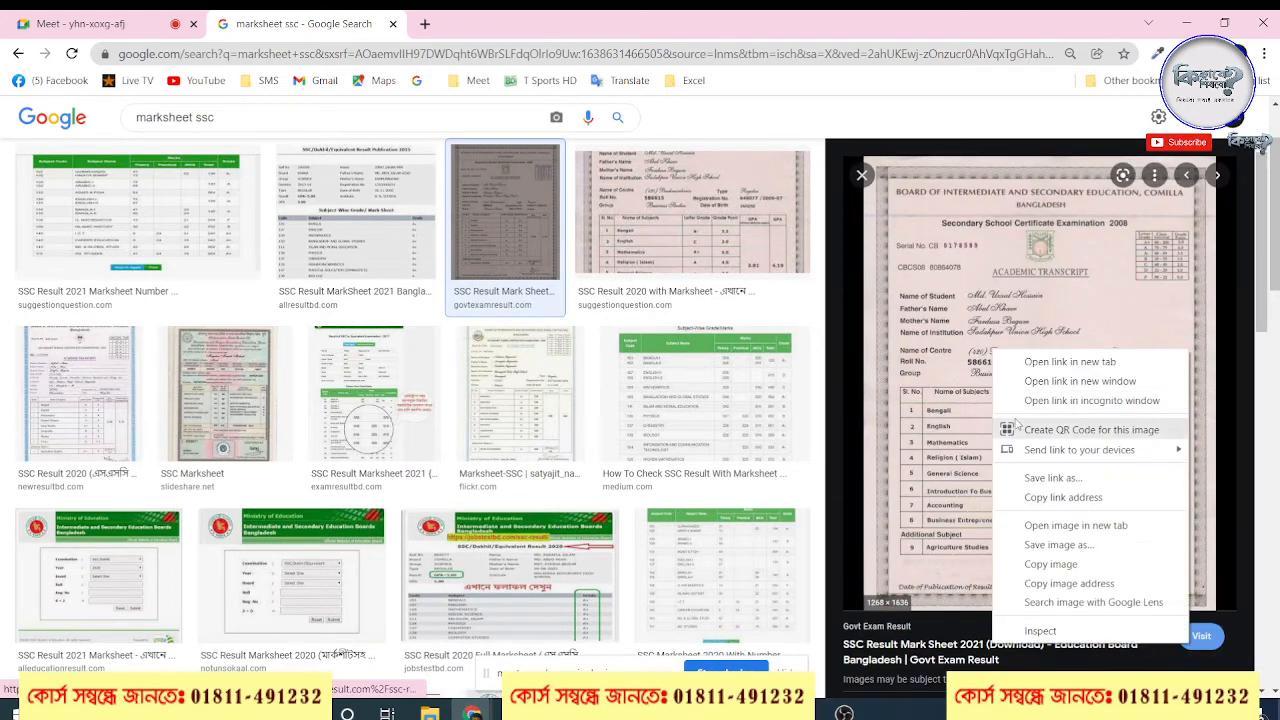
{"action": "left_click", "coordinate": [1052, 564]}
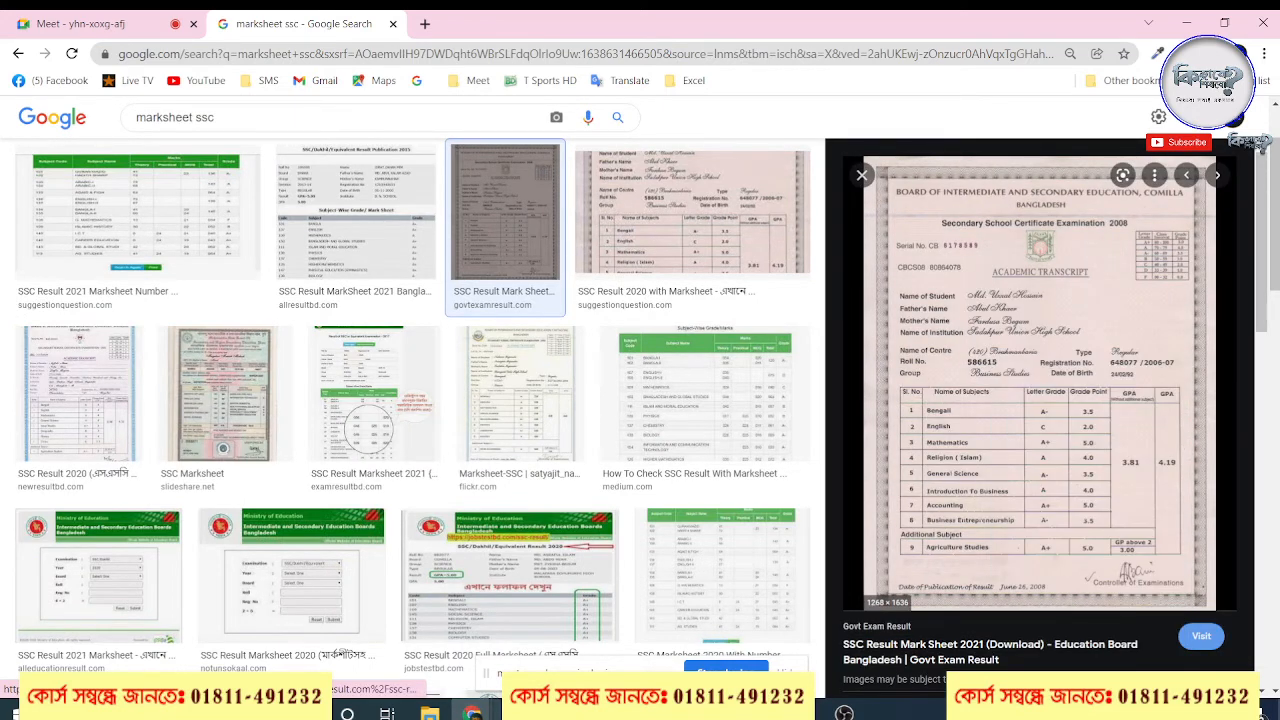
Return to Excel, paste the marksheet image at F8, view its GP above 2 entry and move it beside the result table
{"action": "mouse_move", "coordinate": [472, 710]}
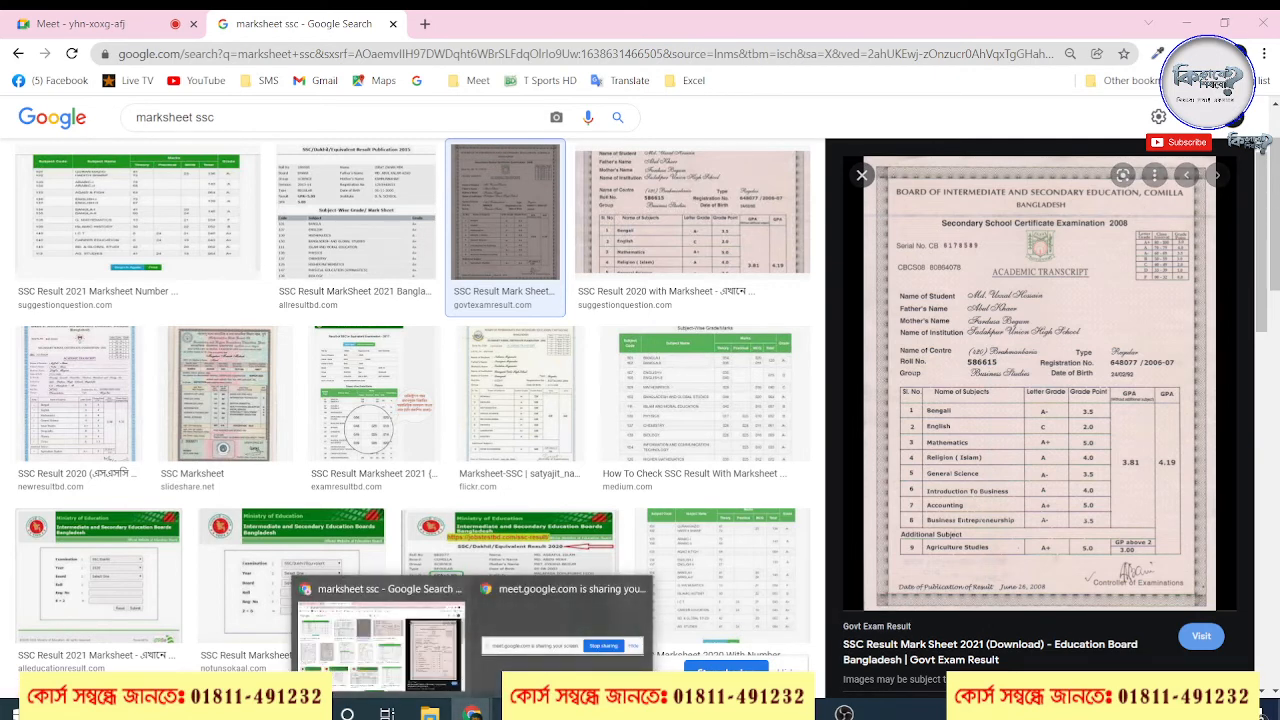
{"action": "left_click", "coordinate": [515, 712]}
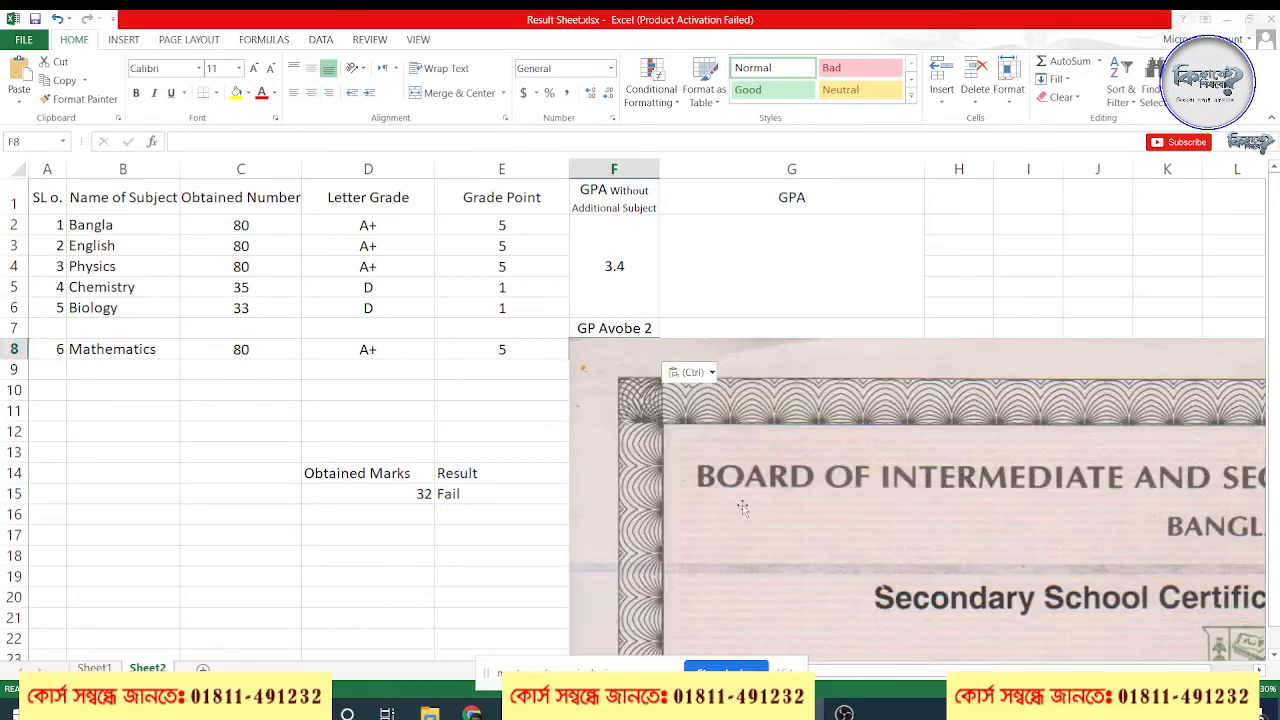
{"action": "scroll", "coordinate": [953, 420], "scroll_direction": "down", "scroll_amount": 4}
{"action": "scroll", "coordinate": [953, 420], "scroll_direction": "down", "scroll_amount": 5, "text": "ctrl"}
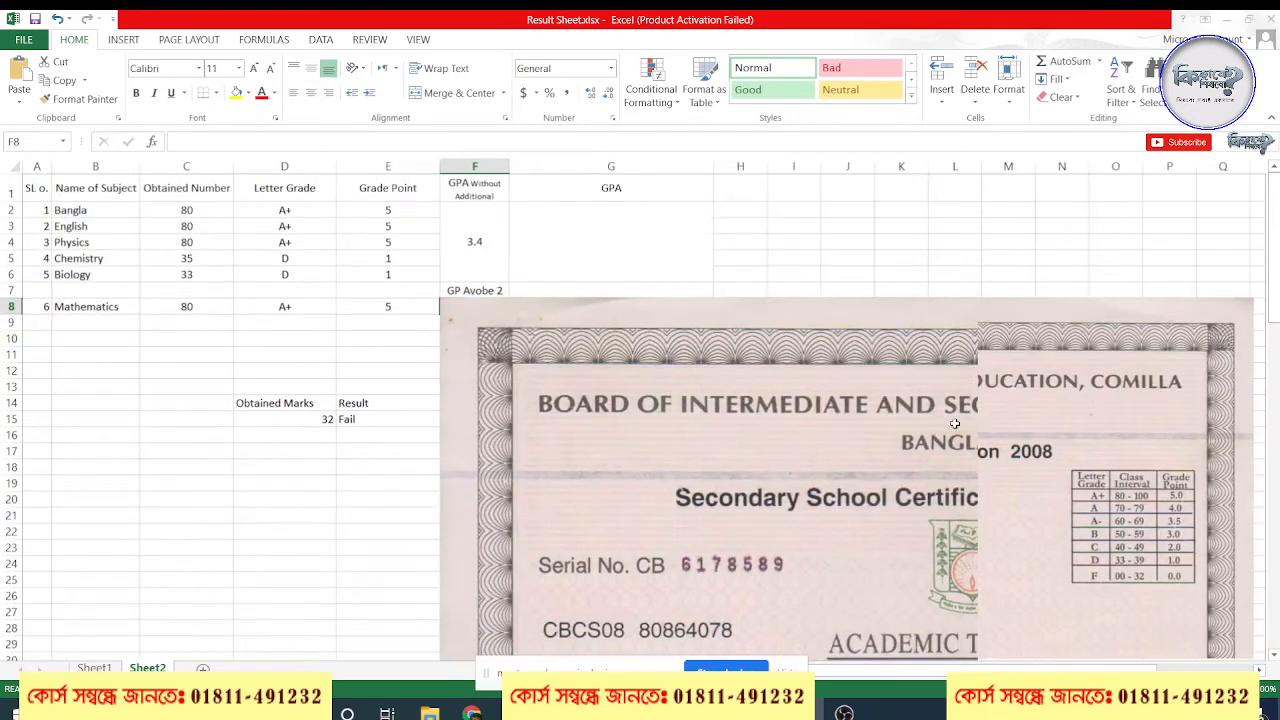
{"action": "scroll", "coordinate": [600, 460], "scroll_direction": "down", "scroll_amount": 10}
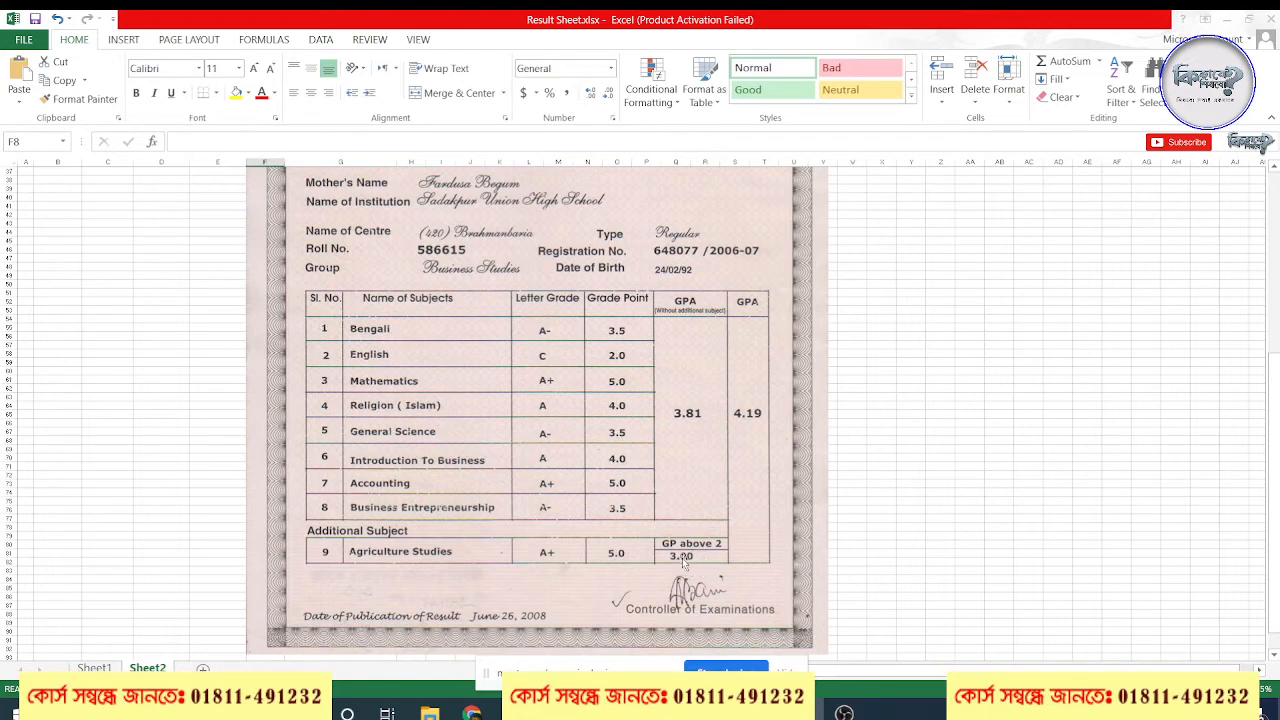
{"action": "left_click_drag", "start_coordinate": [589, 405], "coordinate": [1077, 380]}
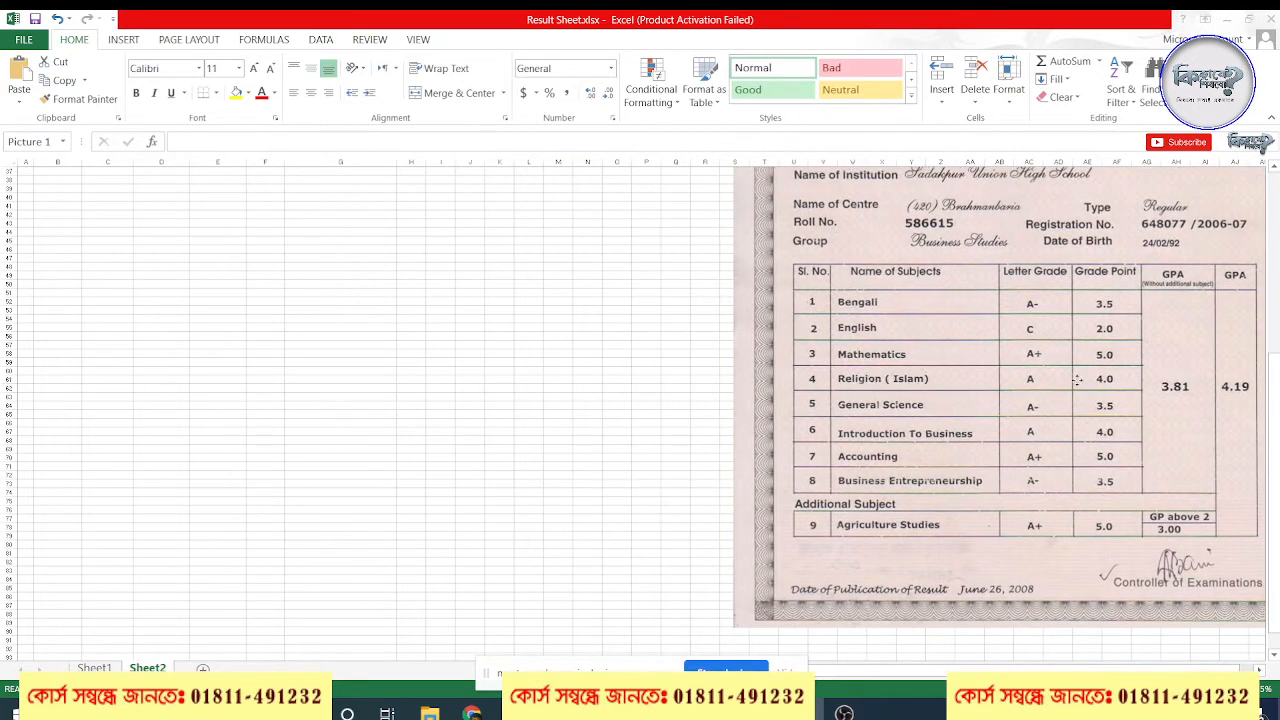
Return to the result table at the top of the sheet and widen the GPA column G
{"action": "scroll", "coordinate": [657, 363], "scroll_direction": "up", "scroll_amount": 5}
{"action": "left_click", "coordinate": [310, 272]}
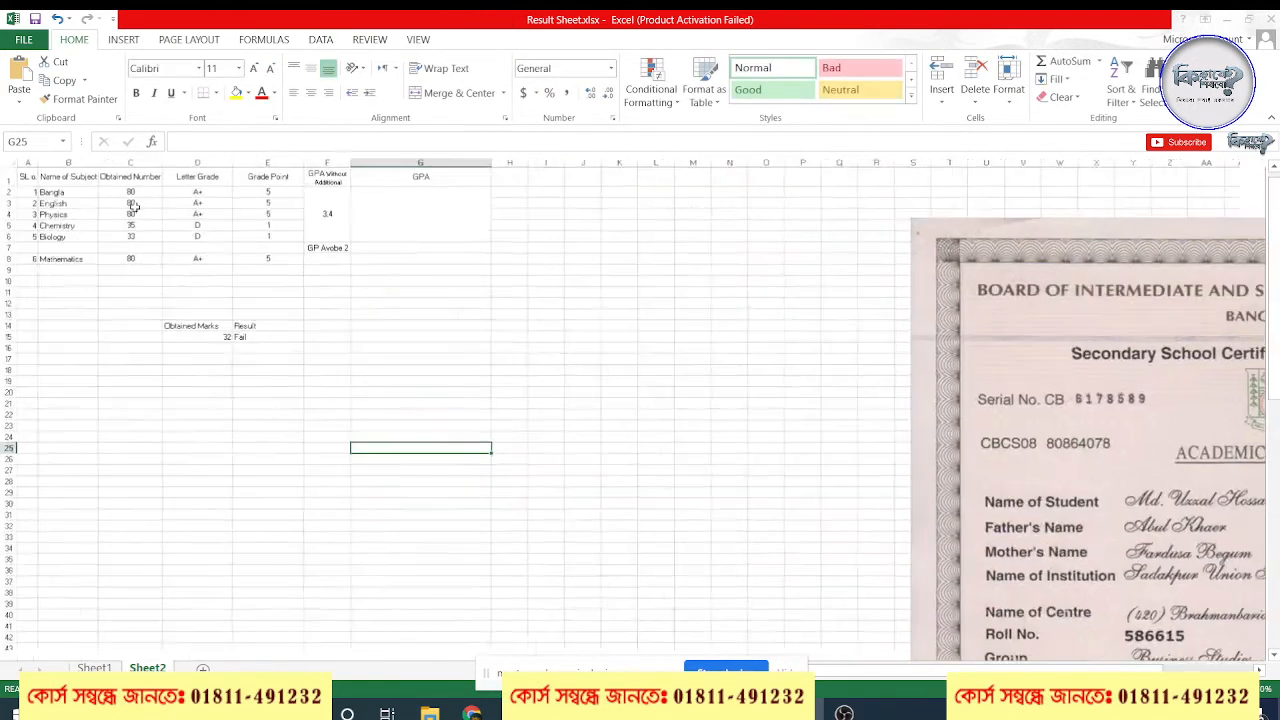
{"action": "scroll", "coordinate": [637, 290], "scroll_direction": "up", "scroll_amount": 5}
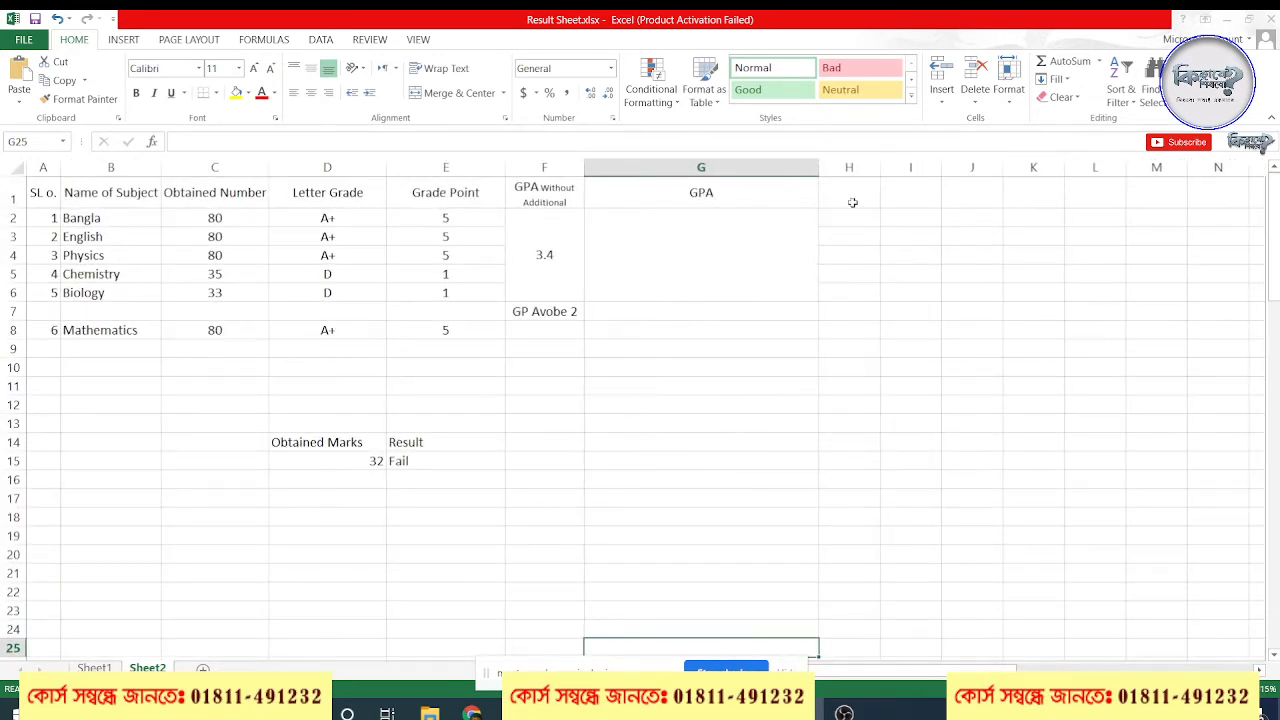
{"action": "left_click_drag", "start_coordinate": [822, 174], "coordinate": [891, 174]}
Write the formula =IF(E8>=2,E8-2) in F8 under the GP Avobe 2 heading
{"action": "left_click", "coordinate": [543, 318]}
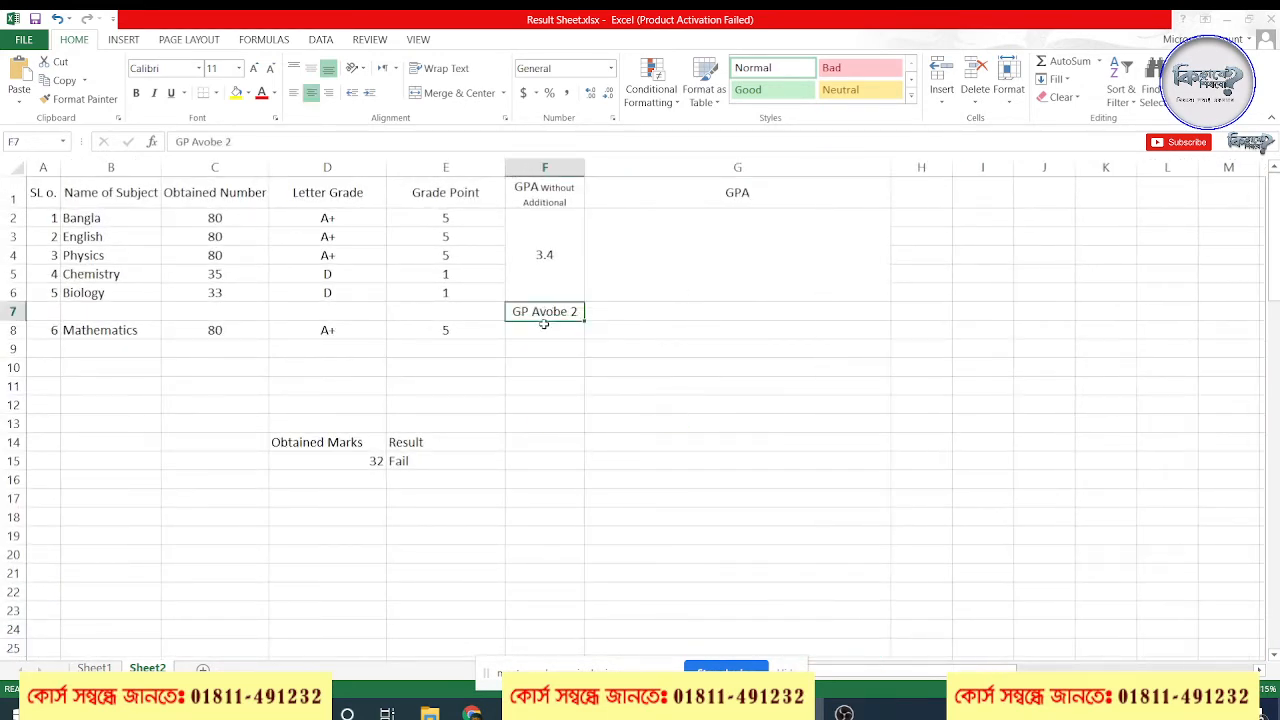
{"action": "left_click", "coordinate": [542, 330]}
{"action": "type", "text": "="}
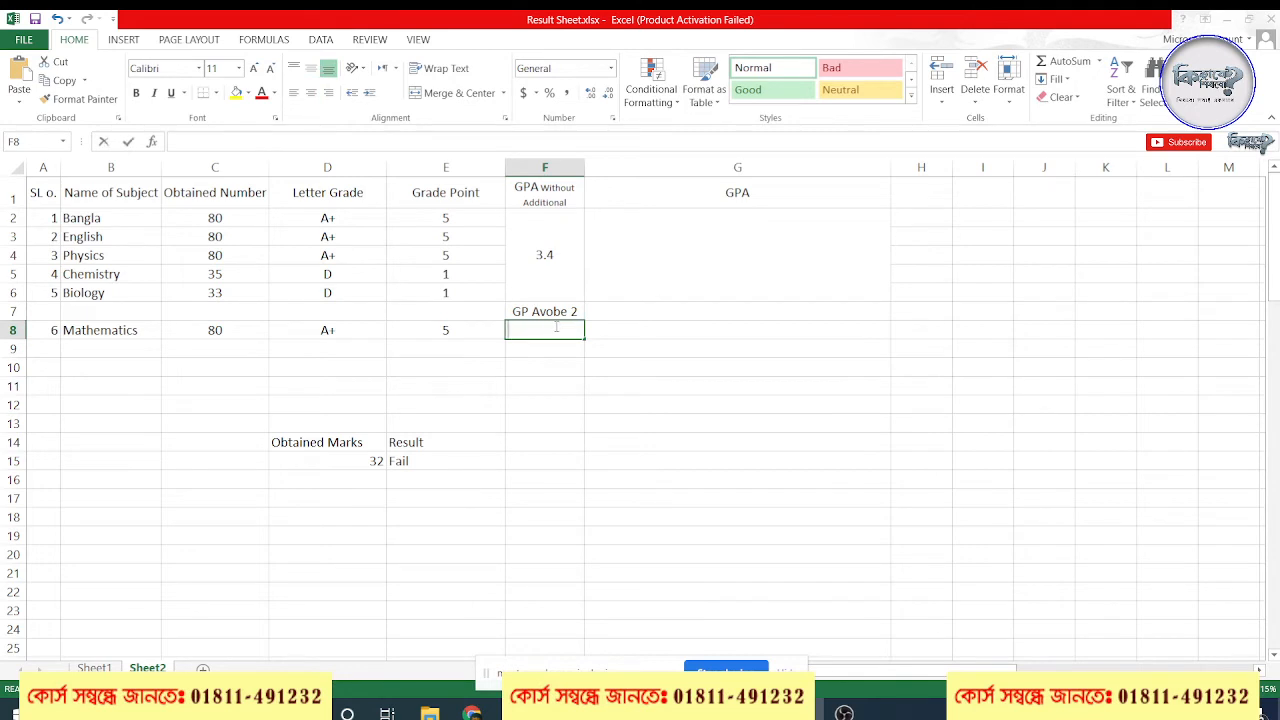
{"action": "type", "text": "IF("}
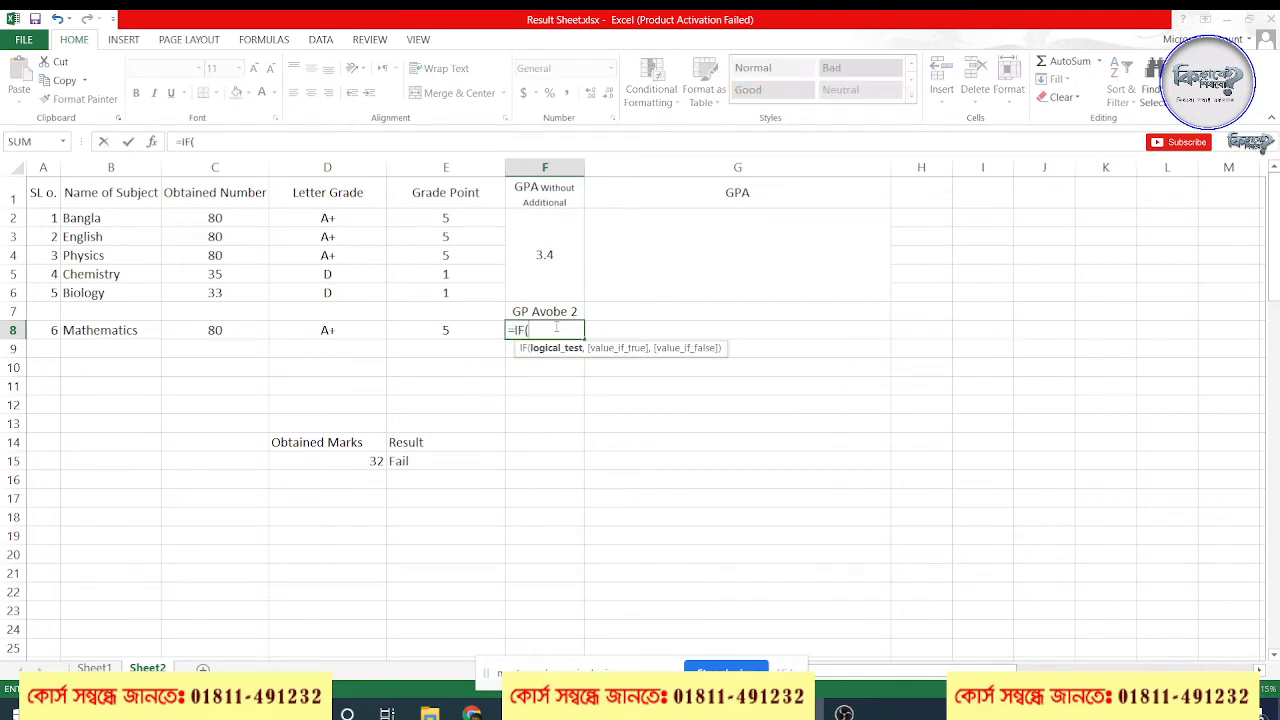
{"action": "left_click", "coordinate": [442, 332]}
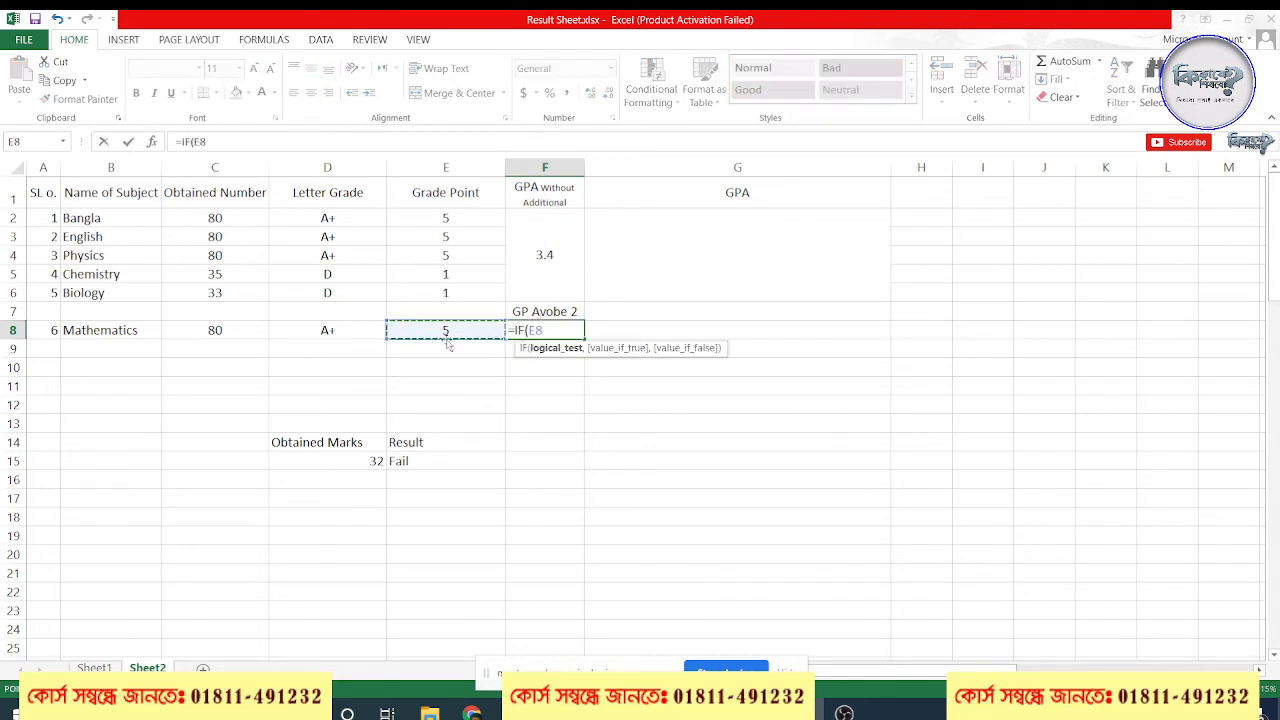
{"action": "type", "text": ">=2,"}
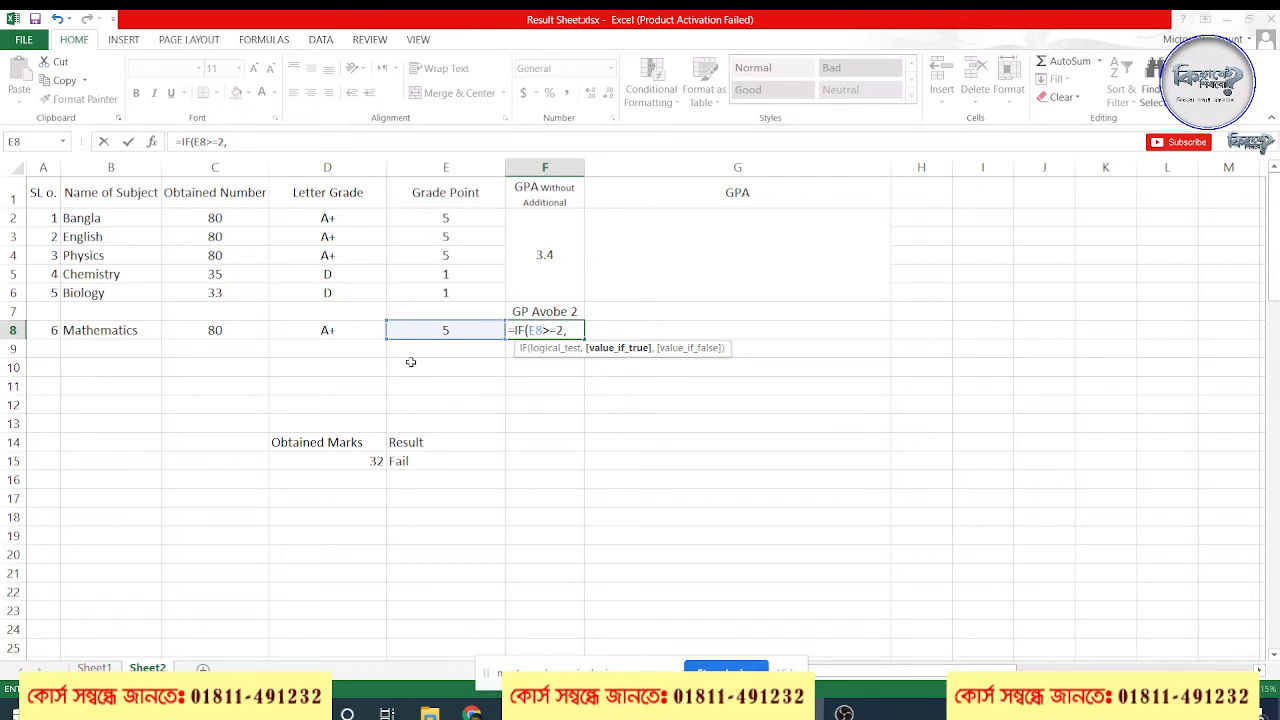
{"action": "left_click", "coordinate": [440, 330]}
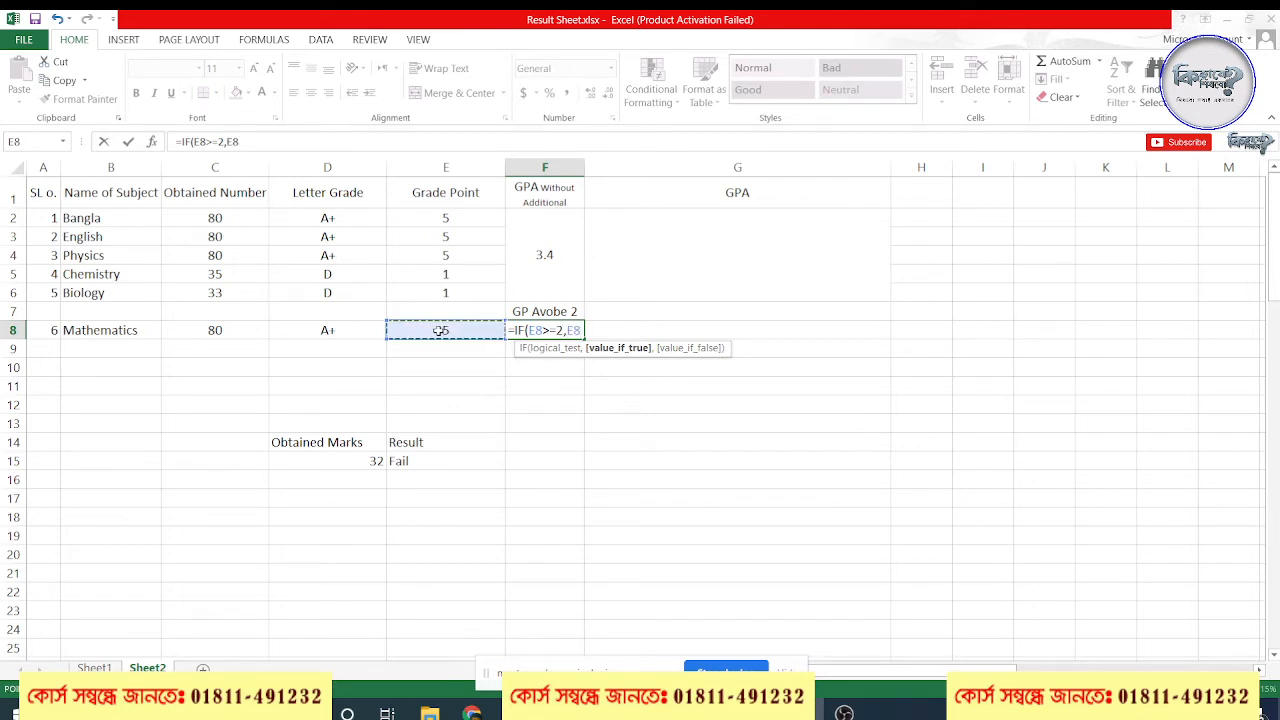
{"action": "type", "text": "-2"}
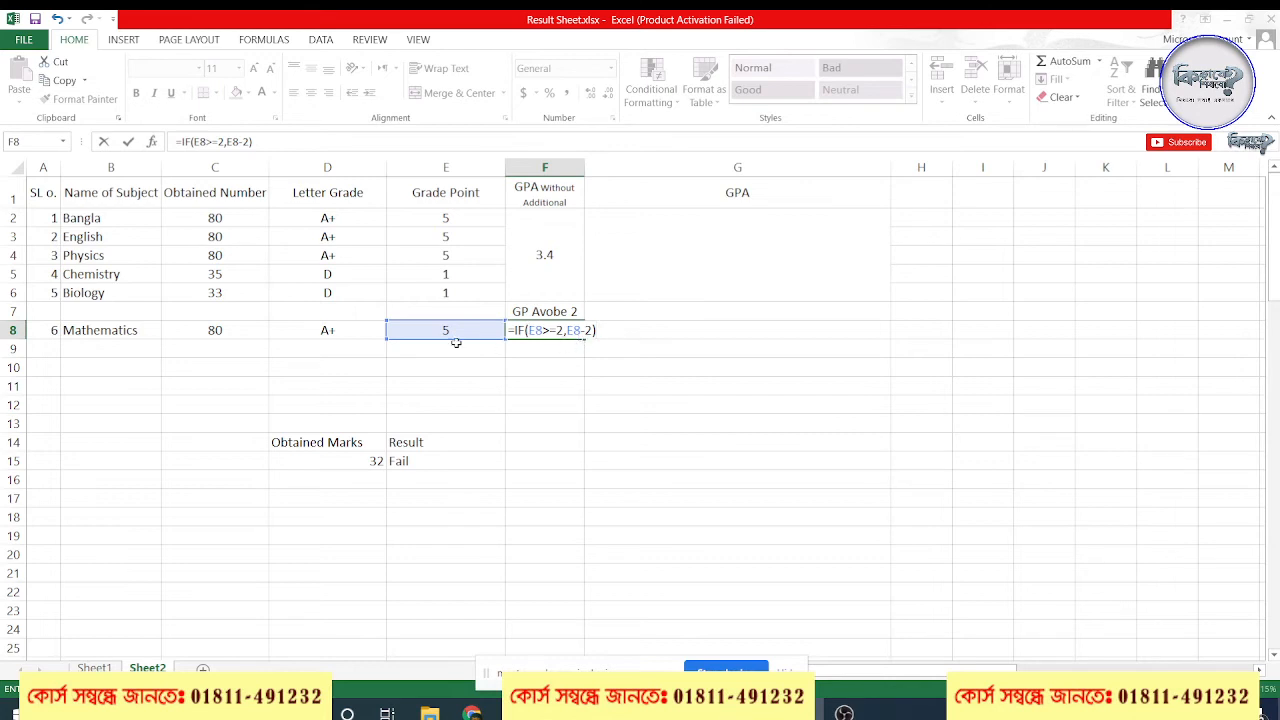
Review the E8>=2 test and the E8-2 argument of the formula in F8, and commit the formula
{"action": "left_click", "coordinate": [527, 331]}
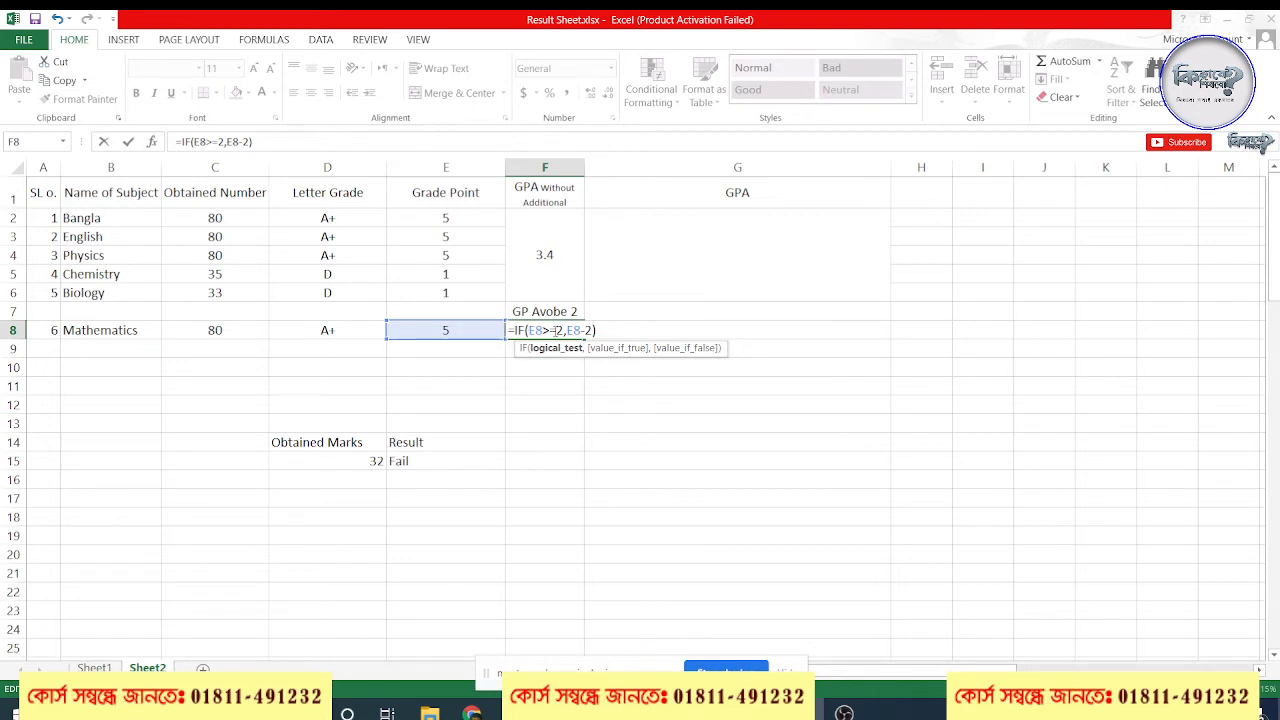
{"action": "double_click", "coordinate": [535, 330]}
{"action": "left_click", "coordinate": [566, 331]}
{"action": "left_click_drag", "start_coordinate": [566, 331], "coordinate": [591, 331]}
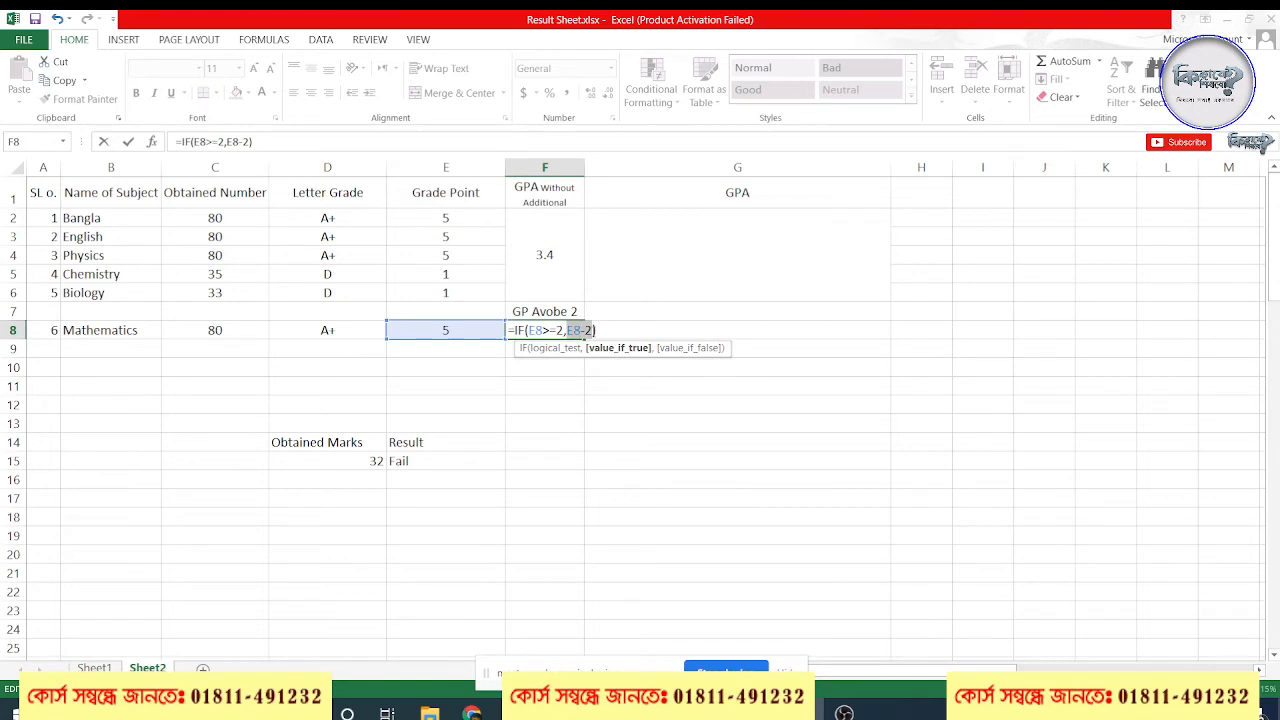
{"action": "left_click", "coordinate": [457, 335]}
{"action": "type", "text": "-2"}
{"action": "key", "text": "Return"}
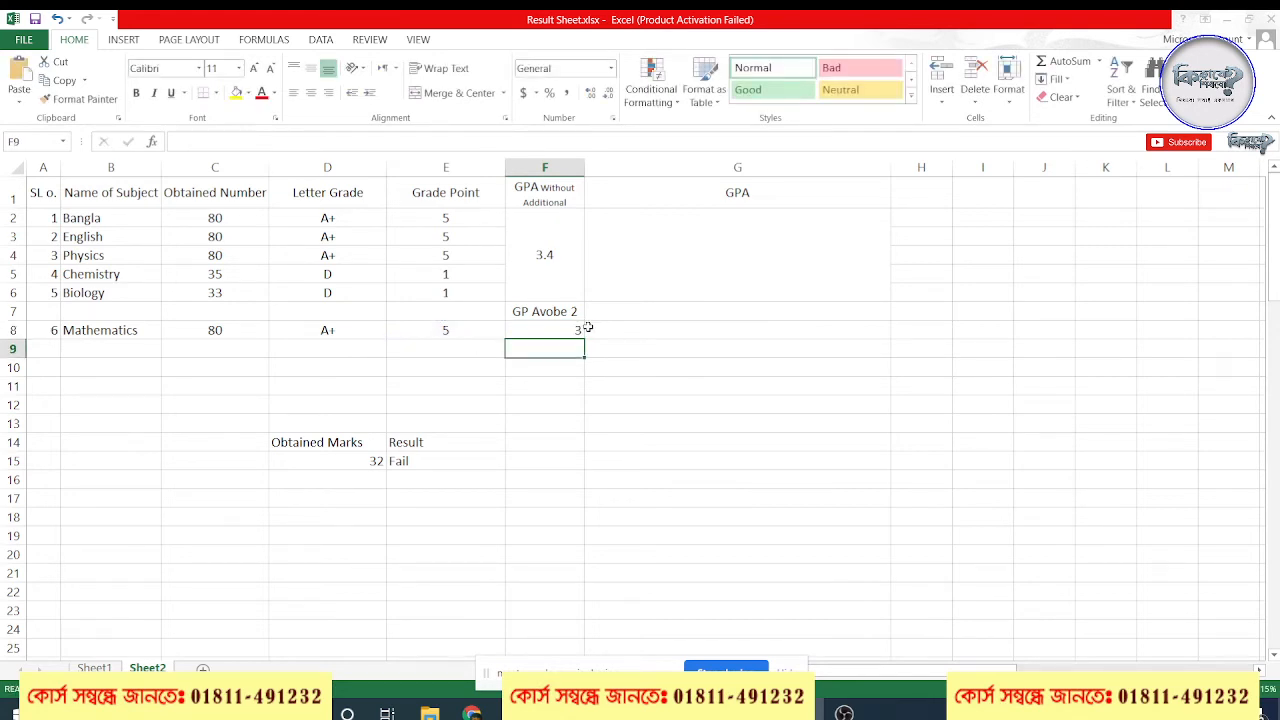
Replace the Mathematics grade point in E8 with 2 and check the GP Avobe 2 formula in F8
{"action": "left_click", "coordinate": [466, 332]}
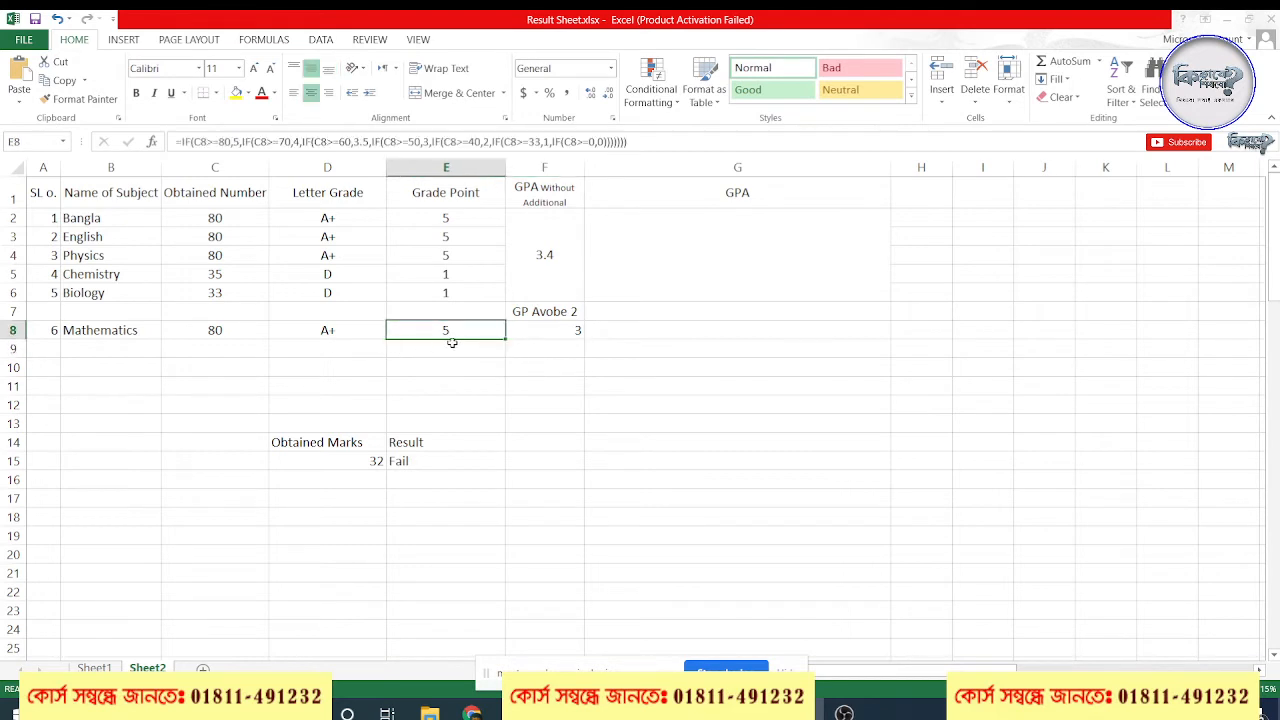
{"action": "type", "text": "2"}
{"action": "key", "text": "Return"}
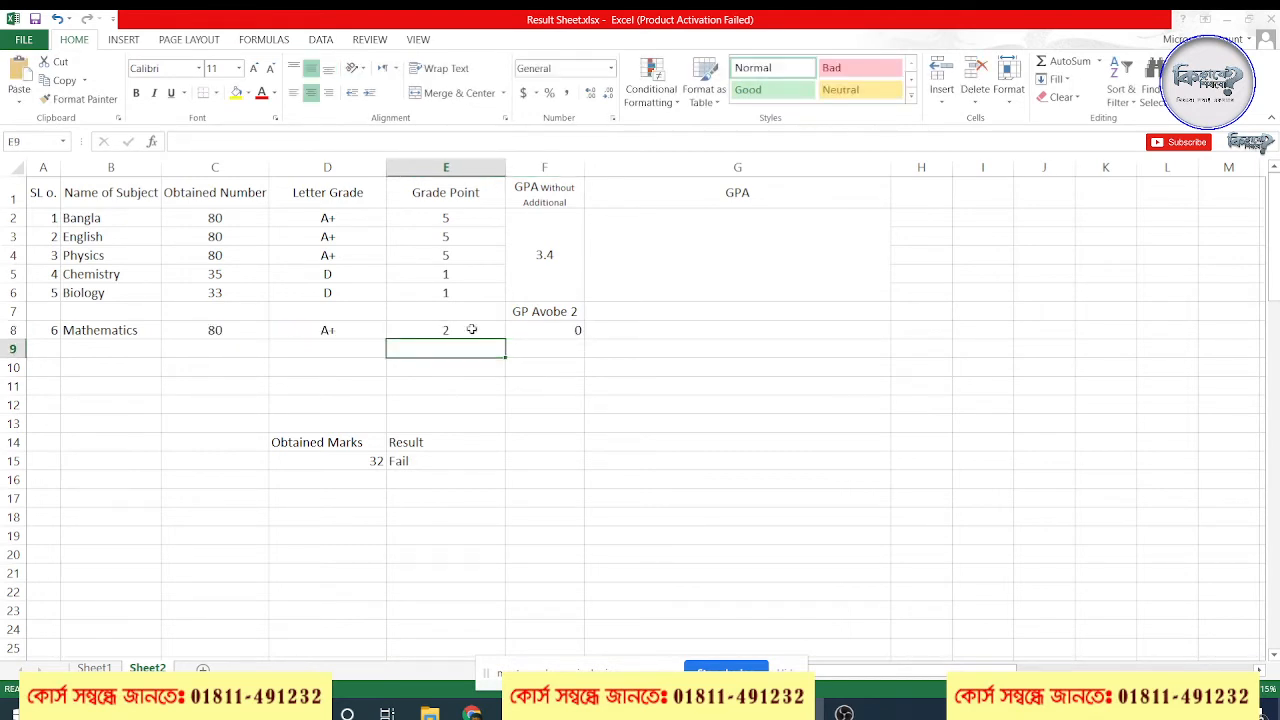
{"action": "left_click", "coordinate": [473, 334]}
{"action": "left_click", "coordinate": [578, 334]}
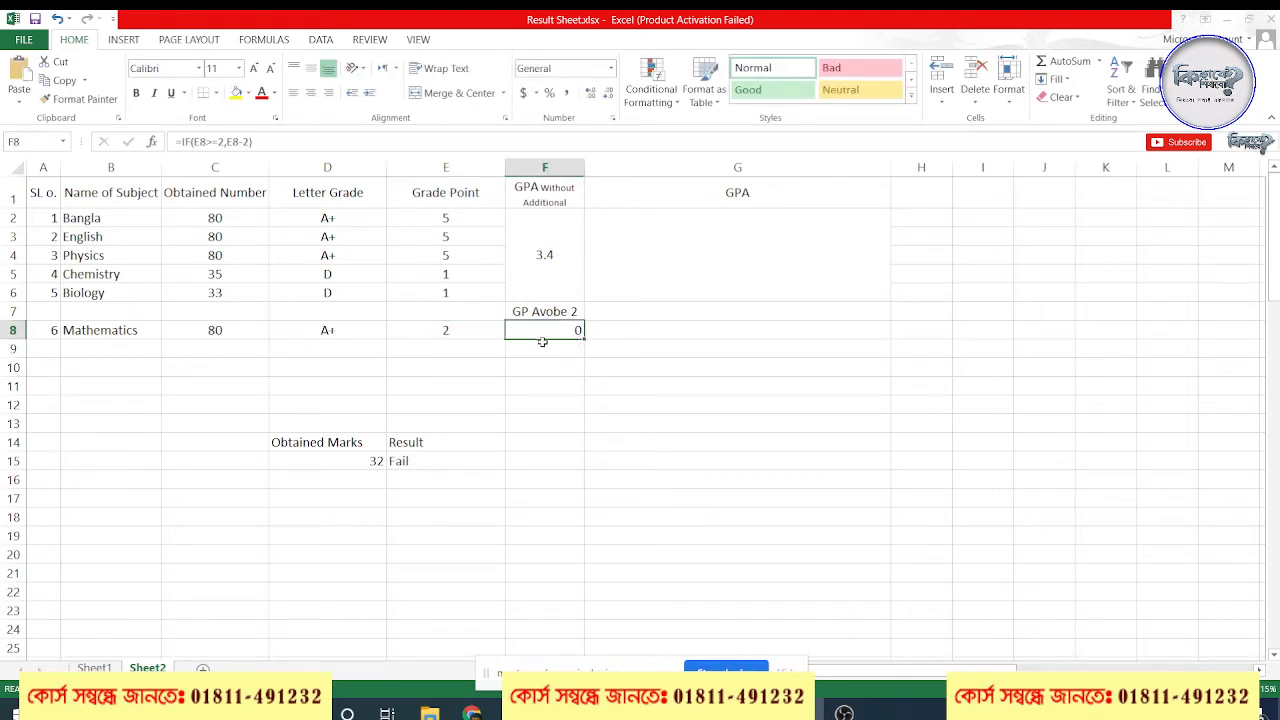
{"action": "left_click", "coordinate": [472, 338]}
Add 0 as the value-if-false argument of the GP Avobe 2 formula in F8, making it =IF(E8>=2,E8-2,0)
{"action": "double_click", "coordinate": [543, 325]}
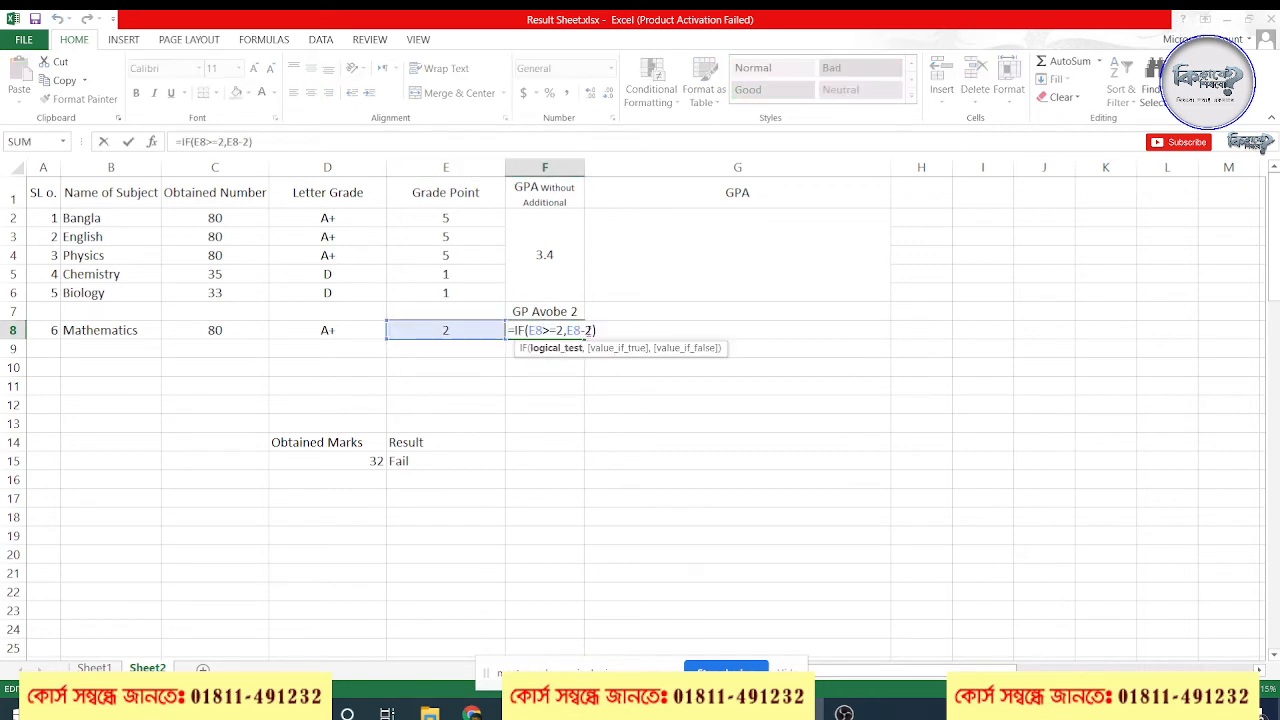
{"action": "left_click", "coordinate": [589, 331]}
{"action": "type", "text": ",0"}
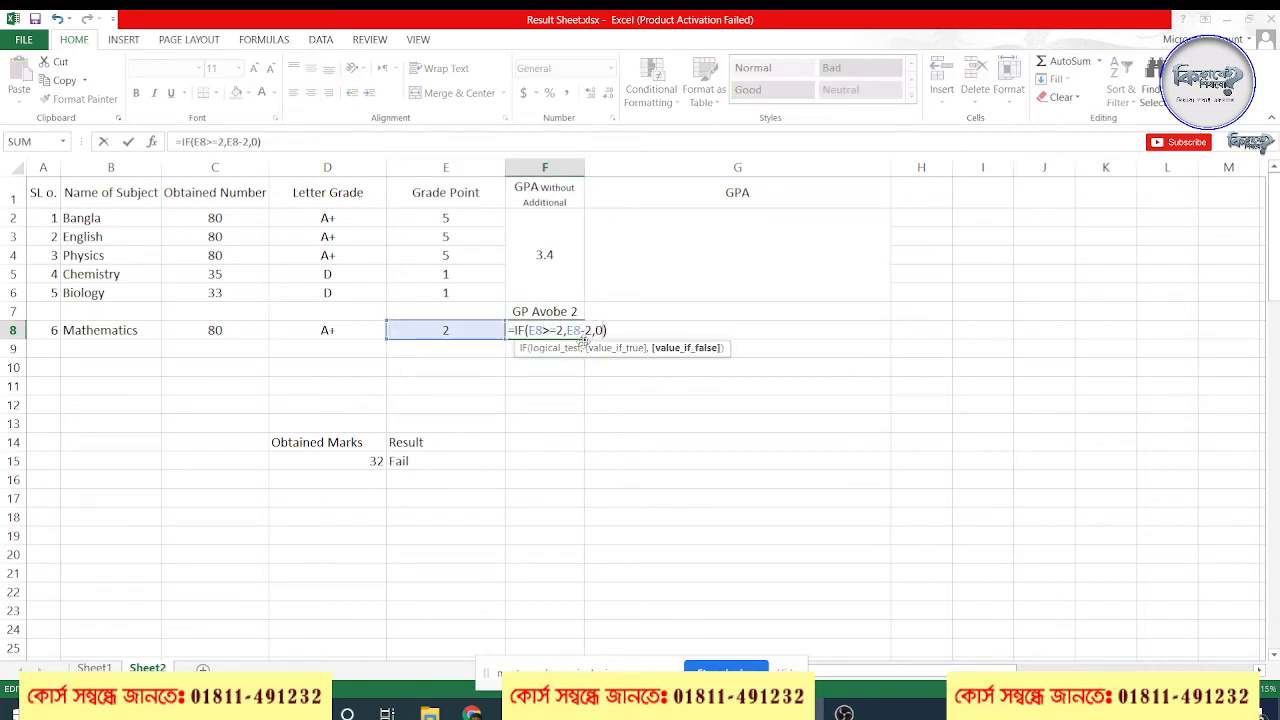
{"action": "key", "text": "Return"}
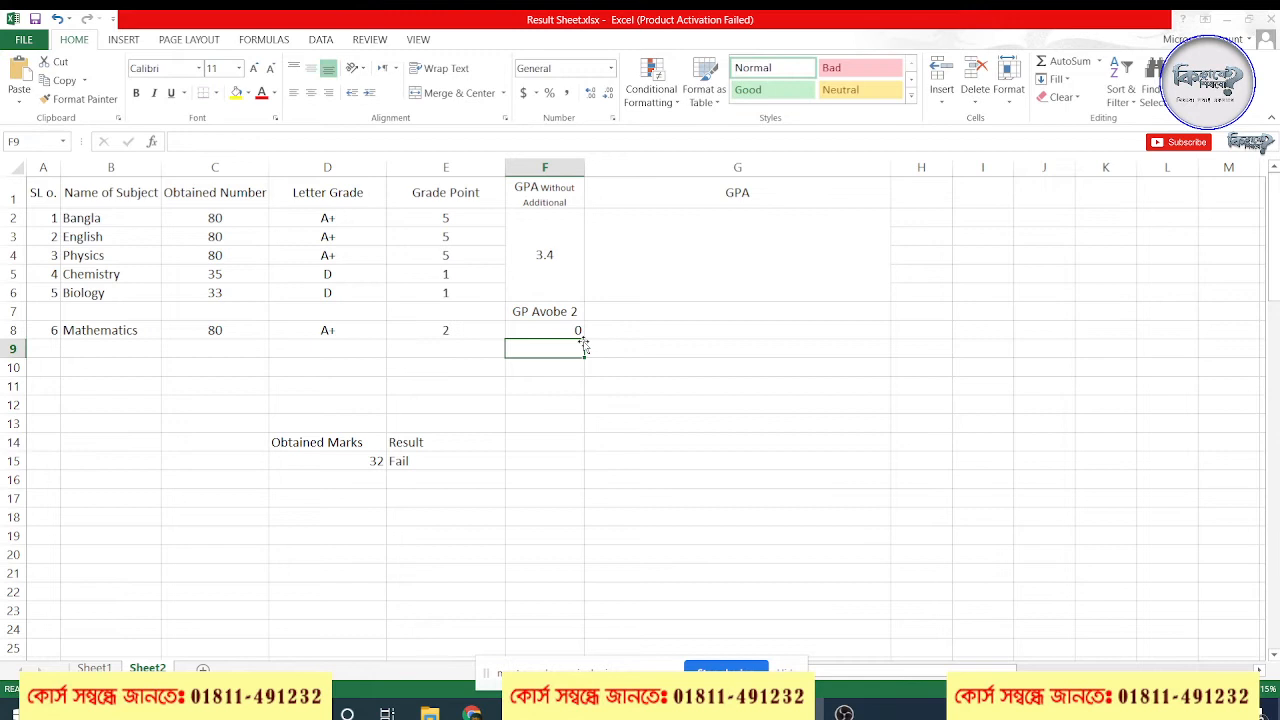
Test the GP Avobe 2 formula with different Mathematics grade points in E8, including 1 and 5
{"action": "left_click", "coordinate": [446, 331]}
{"action": "type", "text": "5"}
{"action": "key", "text": "Return"}
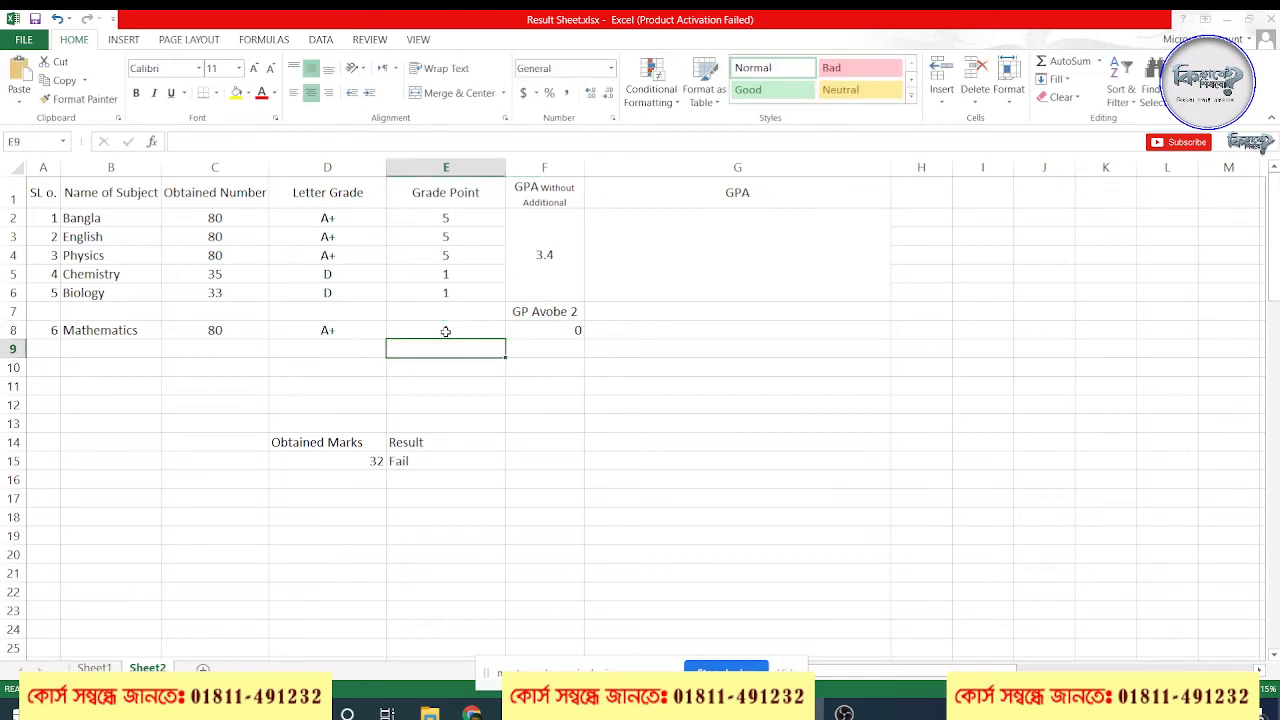
{"action": "left_click", "coordinate": [446, 331]}
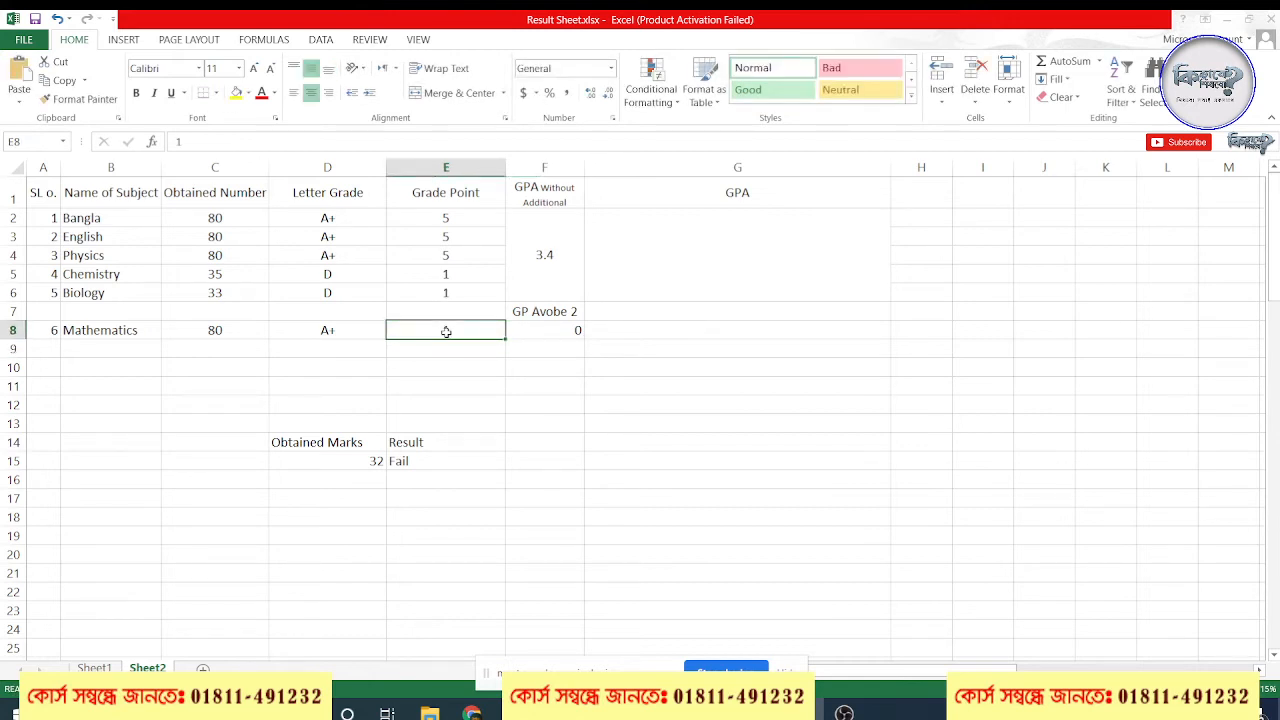
{"action": "type", "text": "5"}
{"action": "key", "text": "Return"}
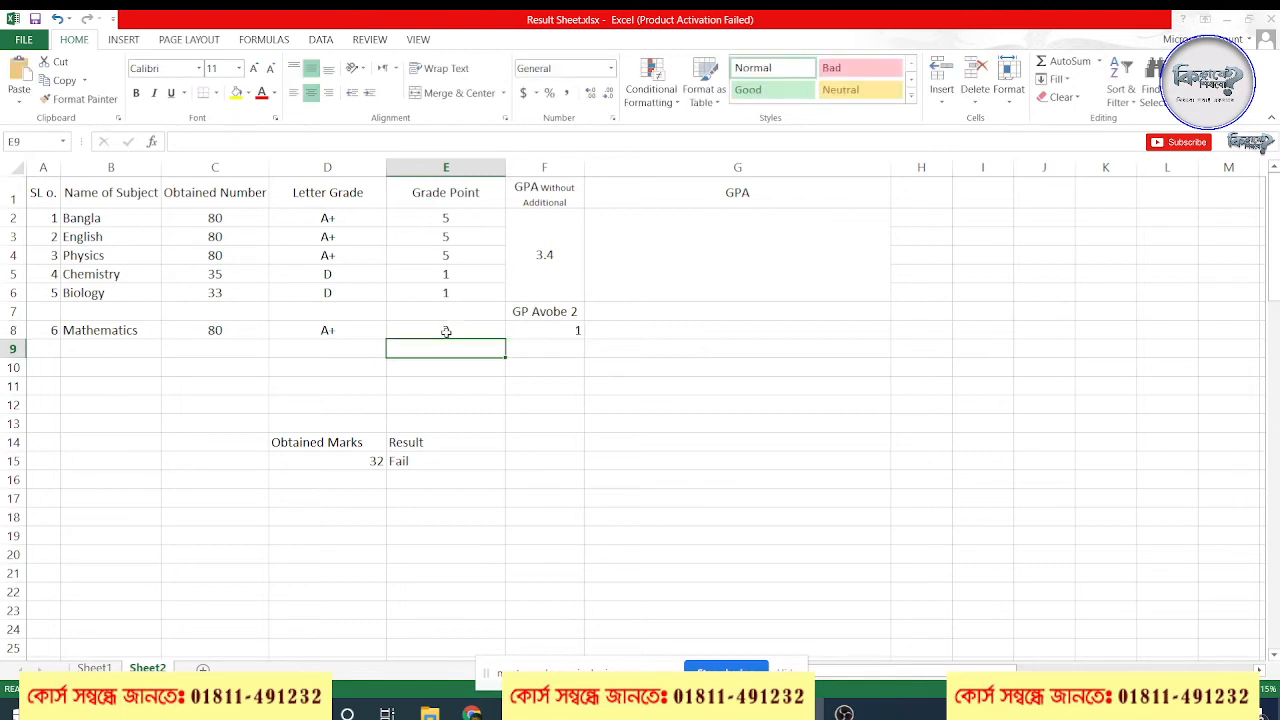
{"action": "left_click", "coordinate": [446, 331]}
{"action": "type", "text": "5"}
{"action": "key", "text": "Return"}
{"action": "left_click", "coordinate": [456, 329]}
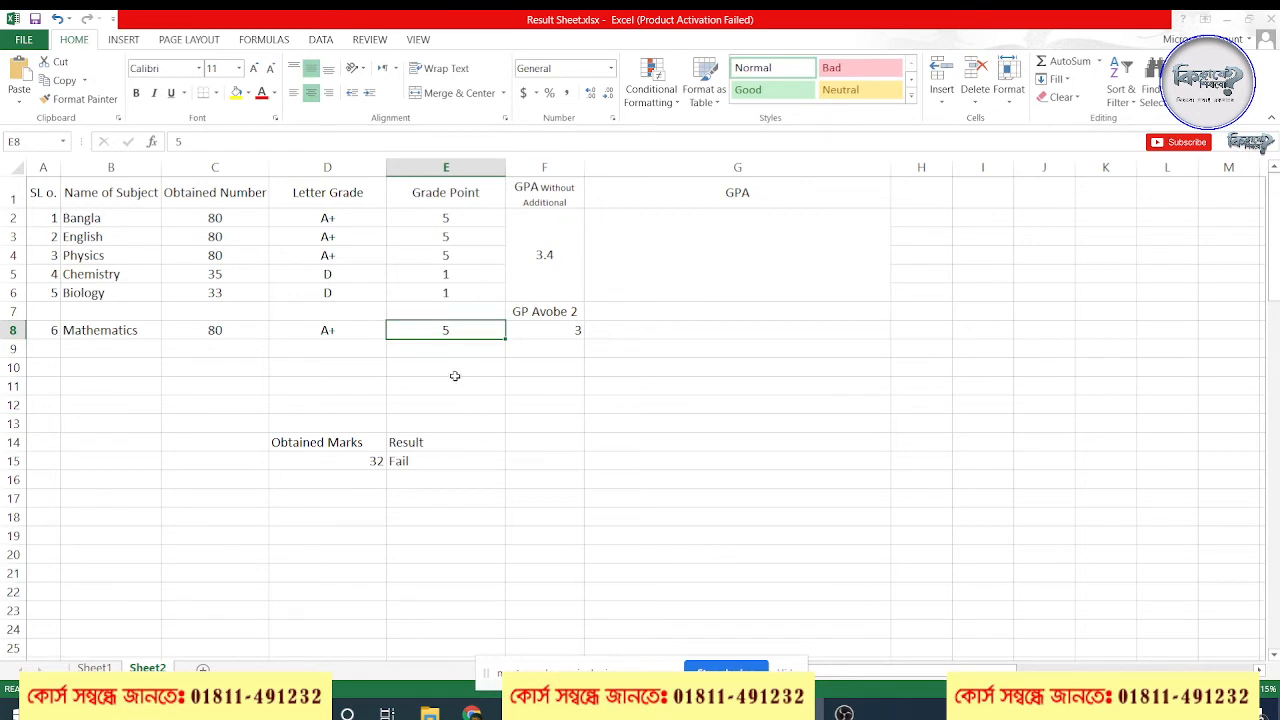
Restore the Mathematics grade point formula in E8 by filling it down from E6, and clear the unwanted copy in E7
{"action": "left_click", "coordinate": [462, 294]}
{"action": "left_click_drag", "start_coordinate": [506, 302], "coordinate": [505, 340]}
{"action": "left_click", "coordinate": [488, 384]}
{"action": "left_click", "coordinate": [472, 314]}
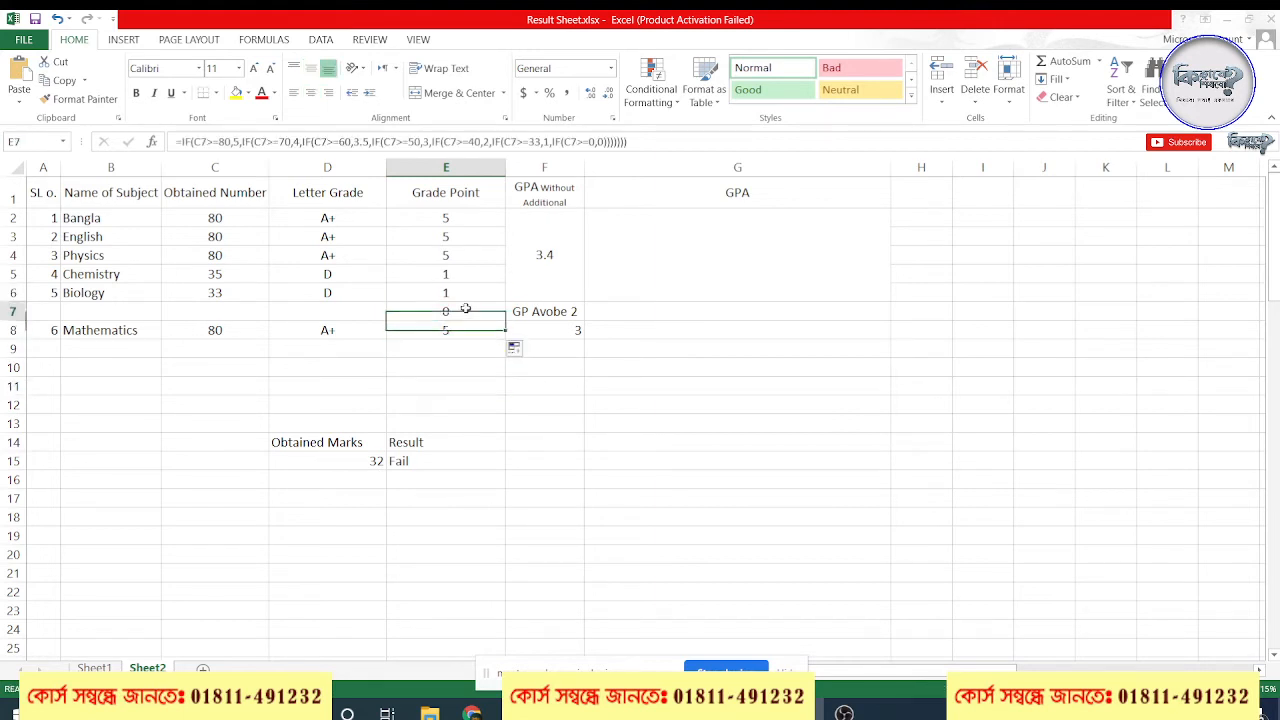
{"action": "key", "text": "Delete"}
Review the opening IF part of the GP Avobe 2 formula in F8
{"action": "left_click", "coordinate": [559, 345]}
{"action": "left_click", "coordinate": [560, 330]}
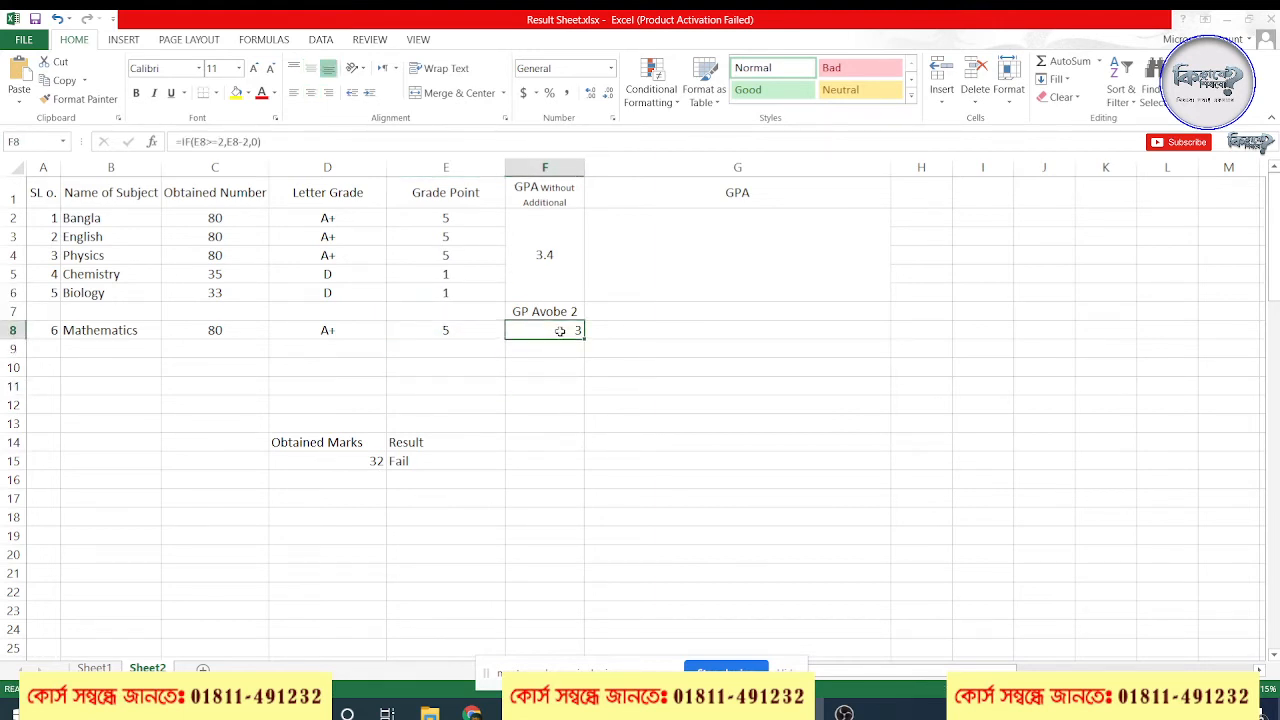
{"action": "double_click", "coordinate": [560, 330]}
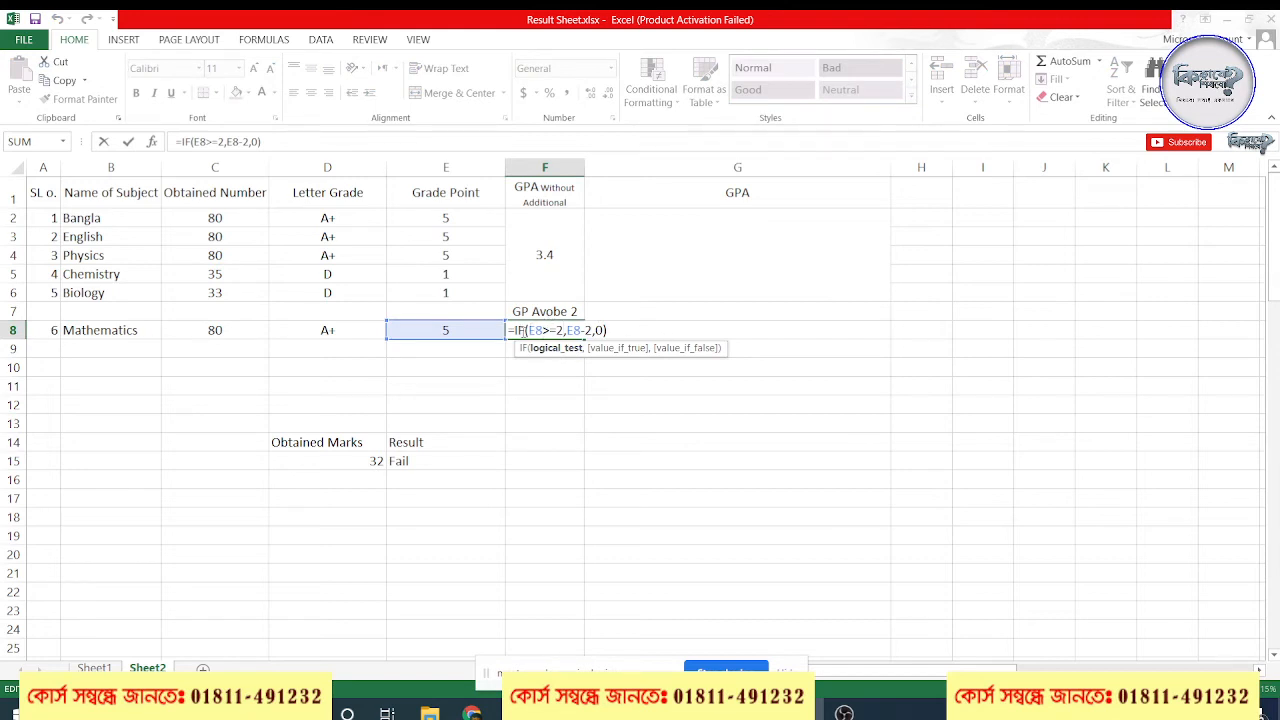
{"action": "left_click_drag", "start_coordinate": [524, 331], "coordinate": [509, 332]}
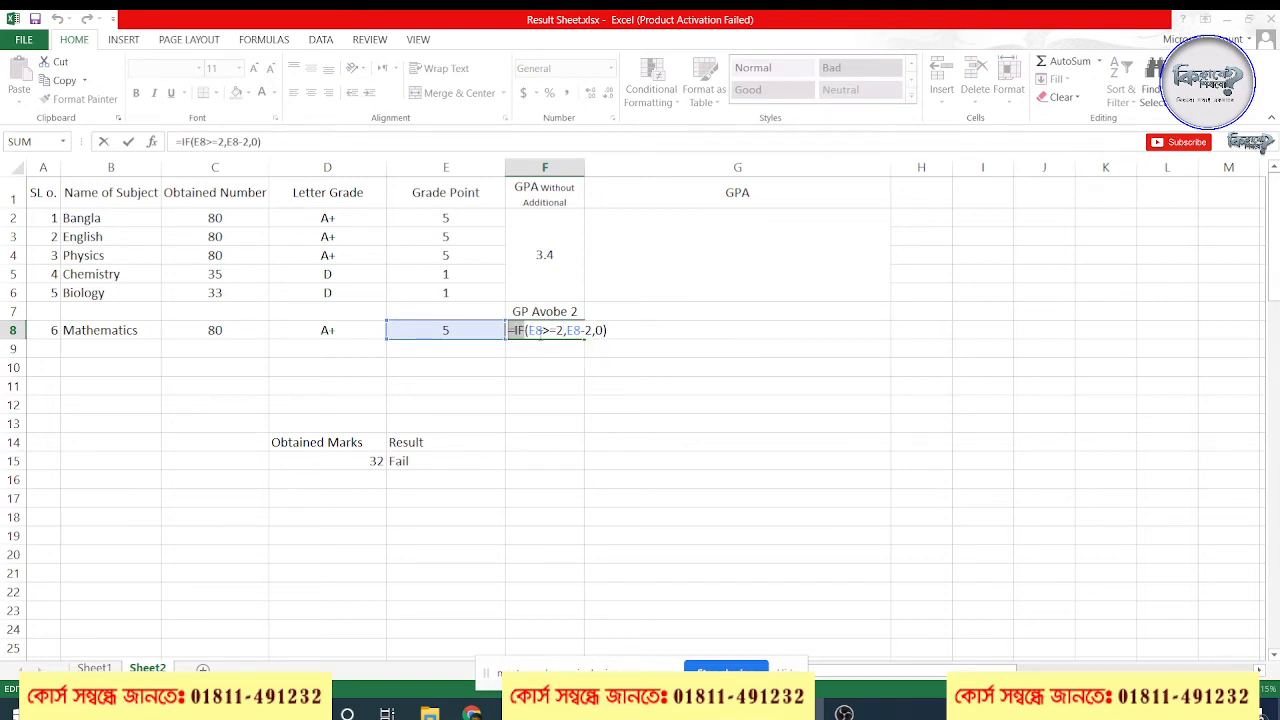
{"action": "left_click", "coordinate": [540, 338]}
{"action": "left_click", "coordinate": [535, 335]}
{"action": "scroll", "coordinate": [594, 423], "scroll_direction": "up", "scroll_amount": 4}
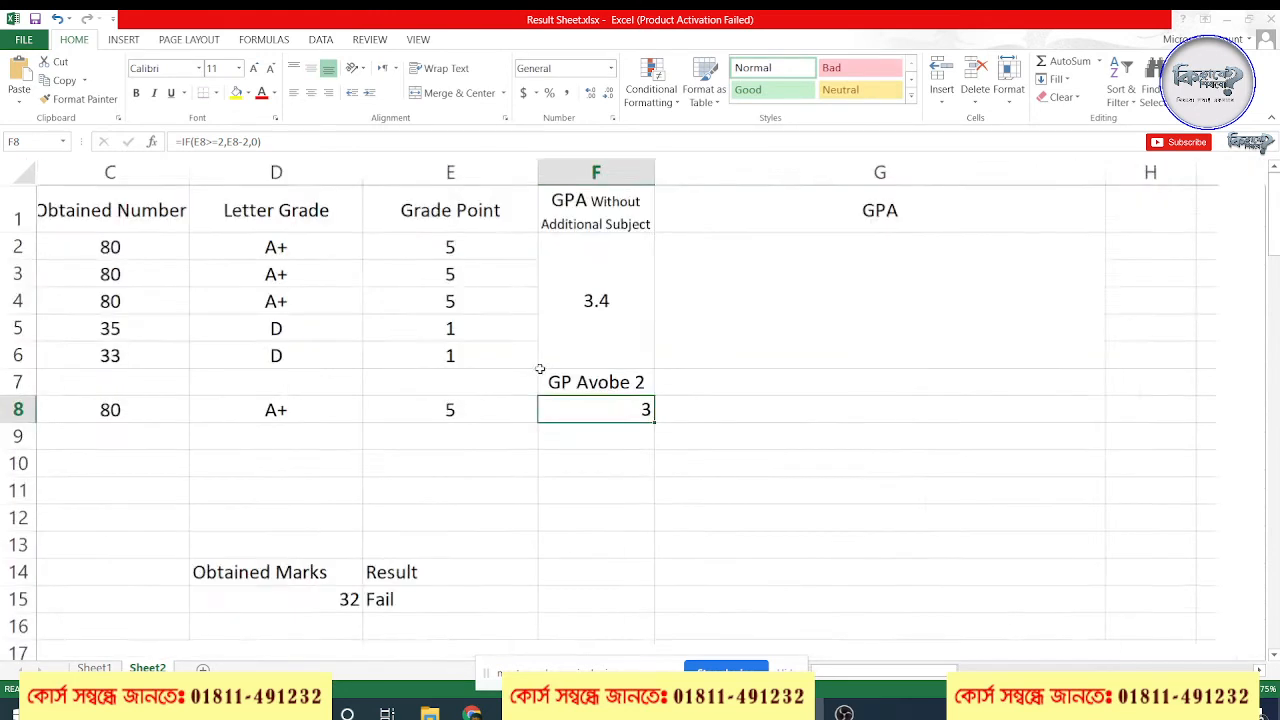
{"action": "scroll", "coordinate": [671, 452], "scroll_direction": "up", "scroll_amount": 1}
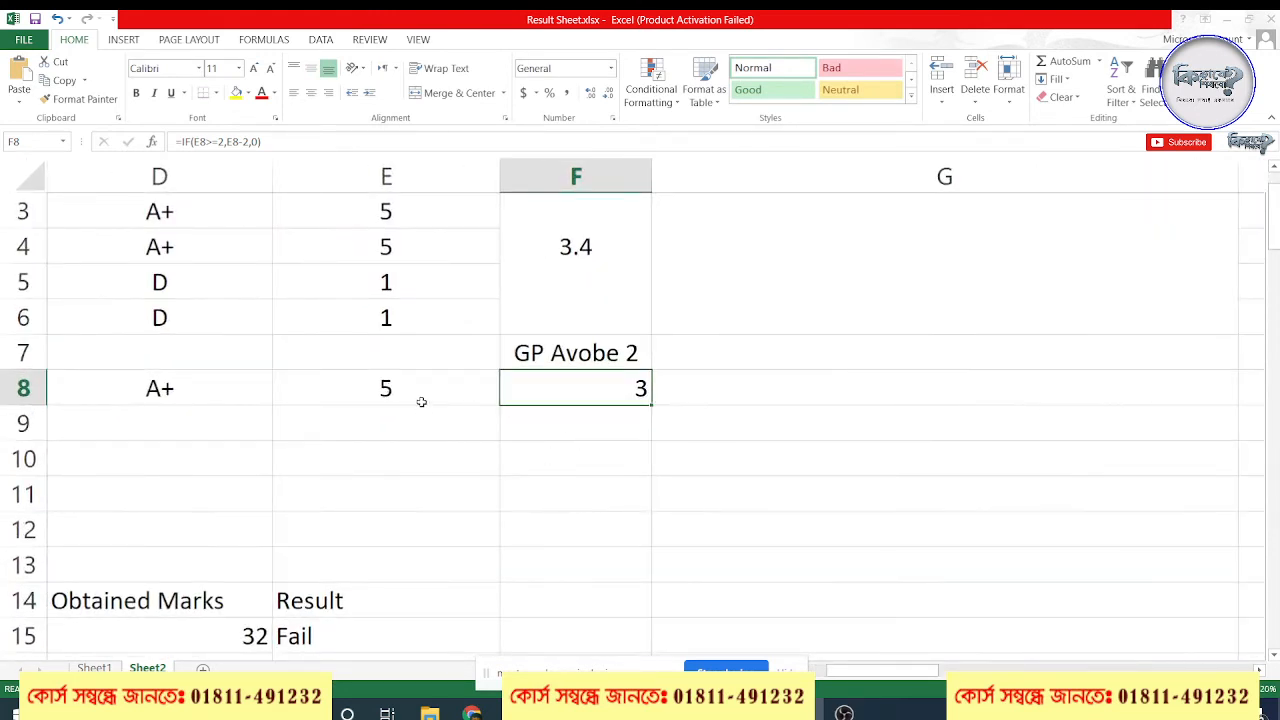
Examine the E8>=2 test and the E8-2 and 0 arguments of the formula in F8, and commit it unchanged
{"action": "left_click", "coordinate": [412, 387]}
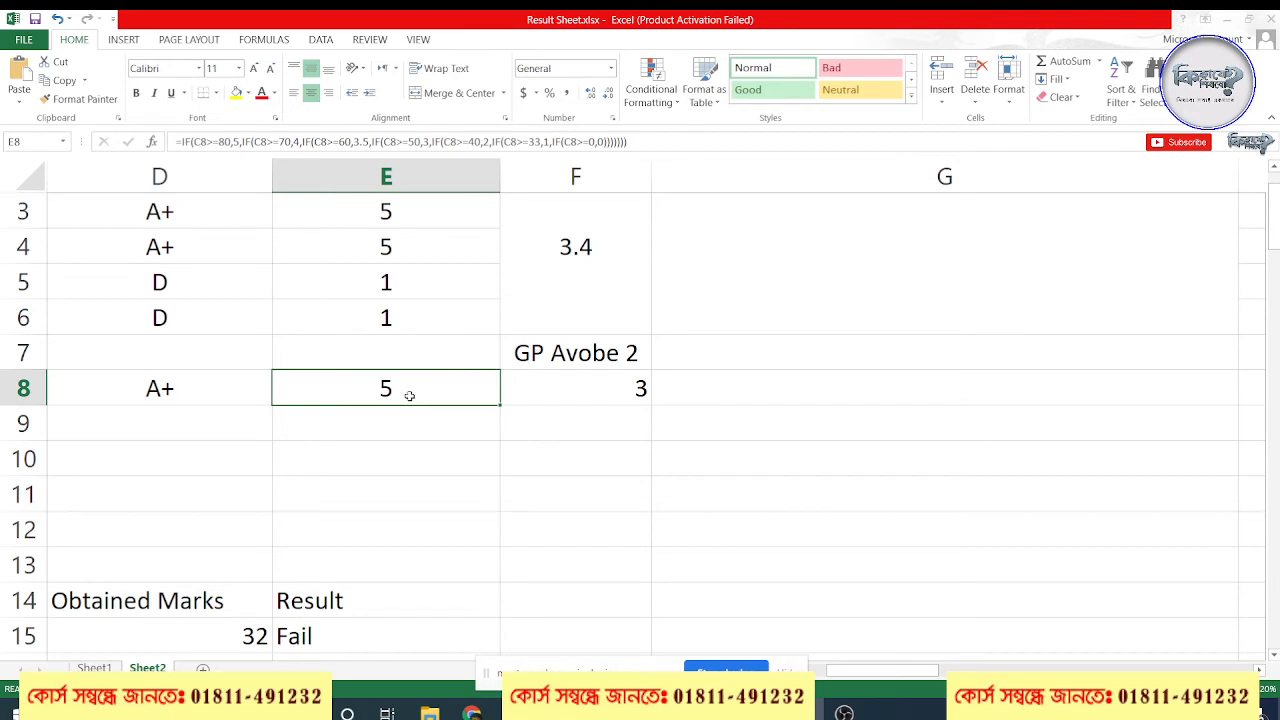
{"action": "left_click", "coordinate": [579, 390]}
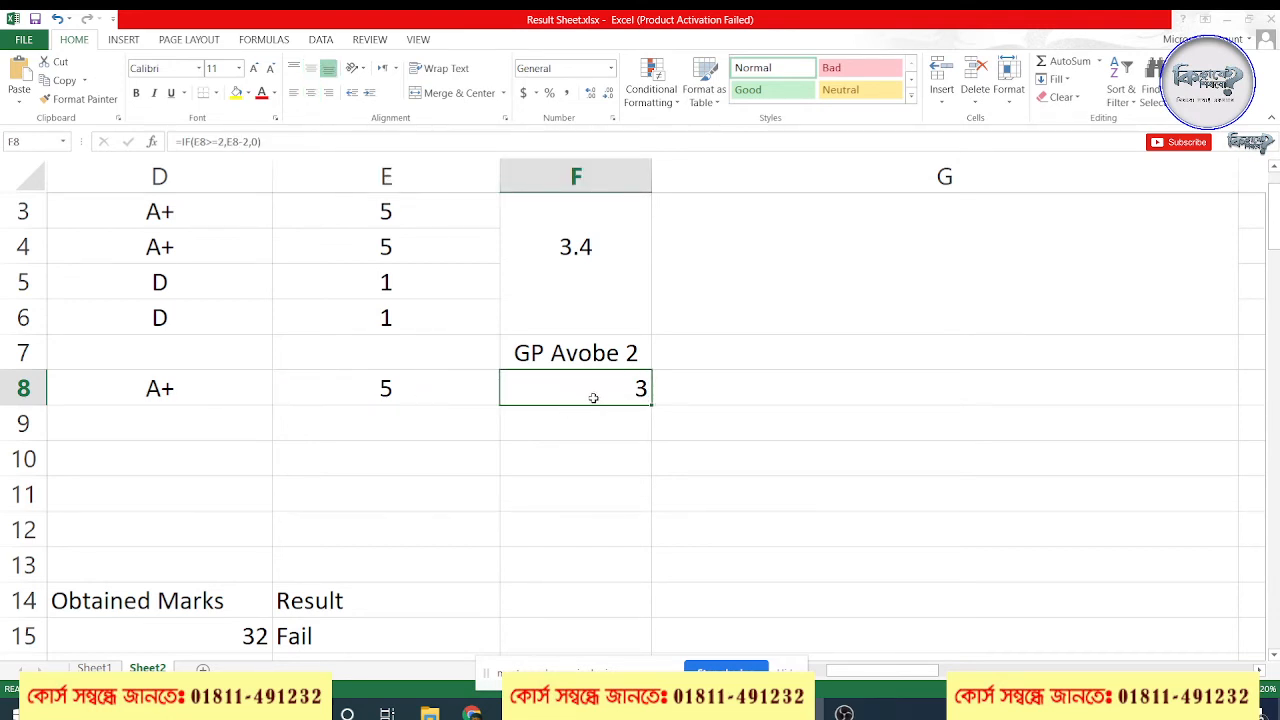
{"action": "double_click", "coordinate": [618, 392]}
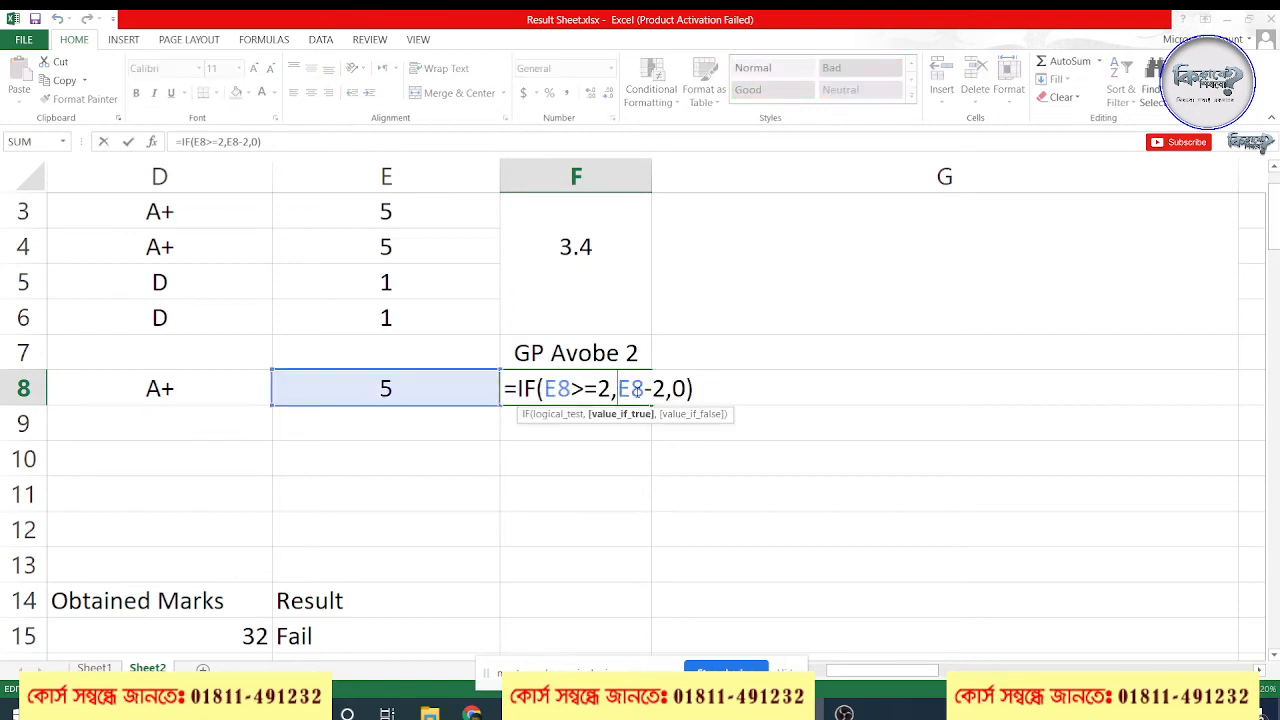
{"action": "left_click_drag", "start_coordinate": [526, 390], "coordinate": [503, 389]}
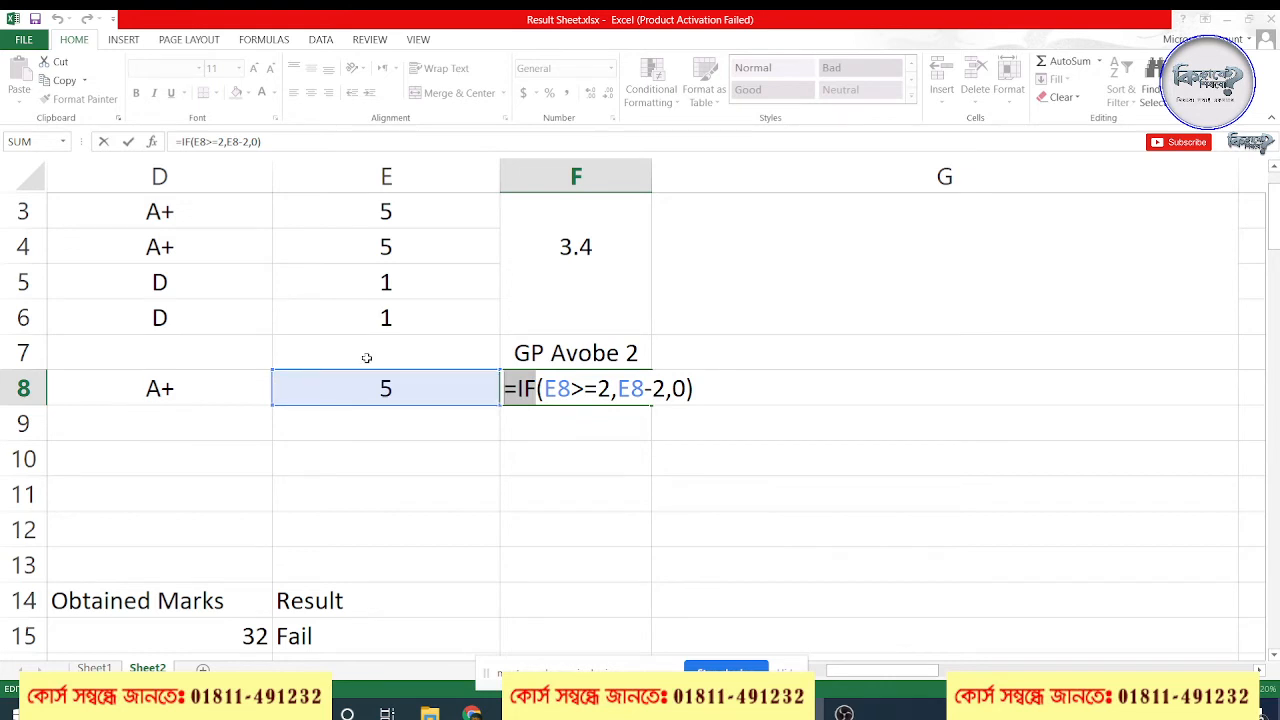
{"action": "double_click", "coordinate": [604, 389]}
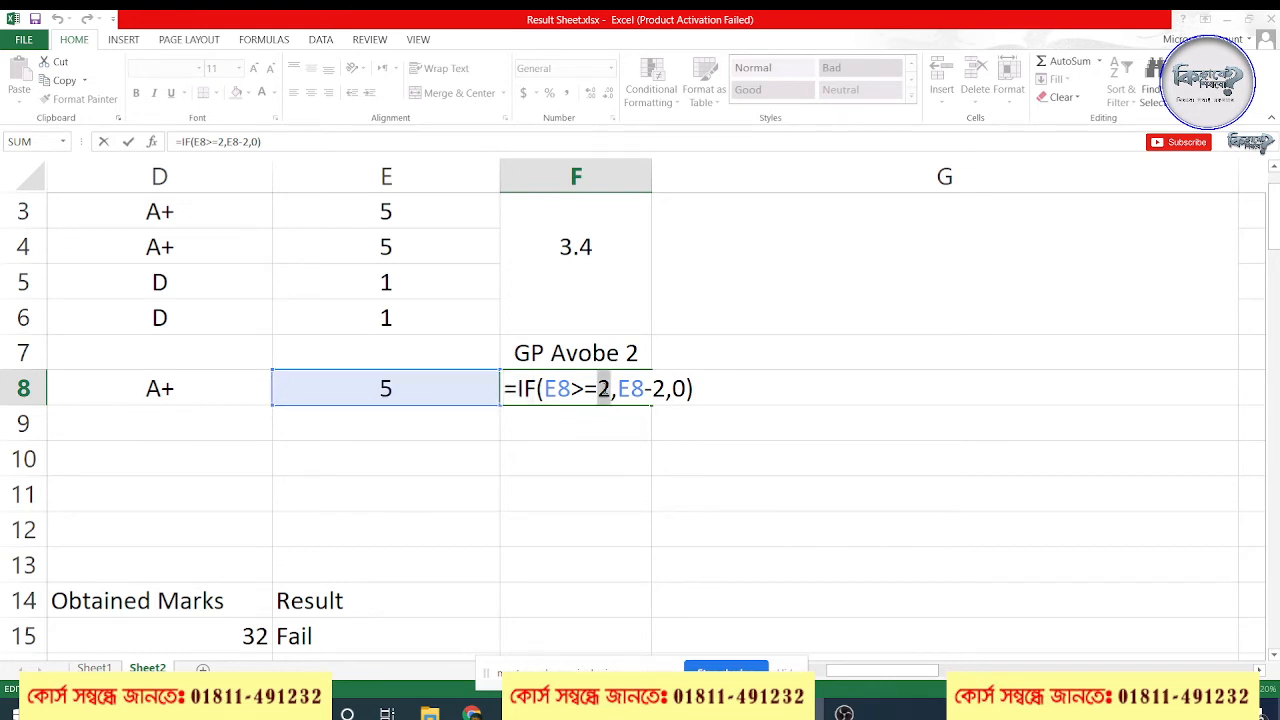
{"action": "left_click", "coordinate": [578, 394]}
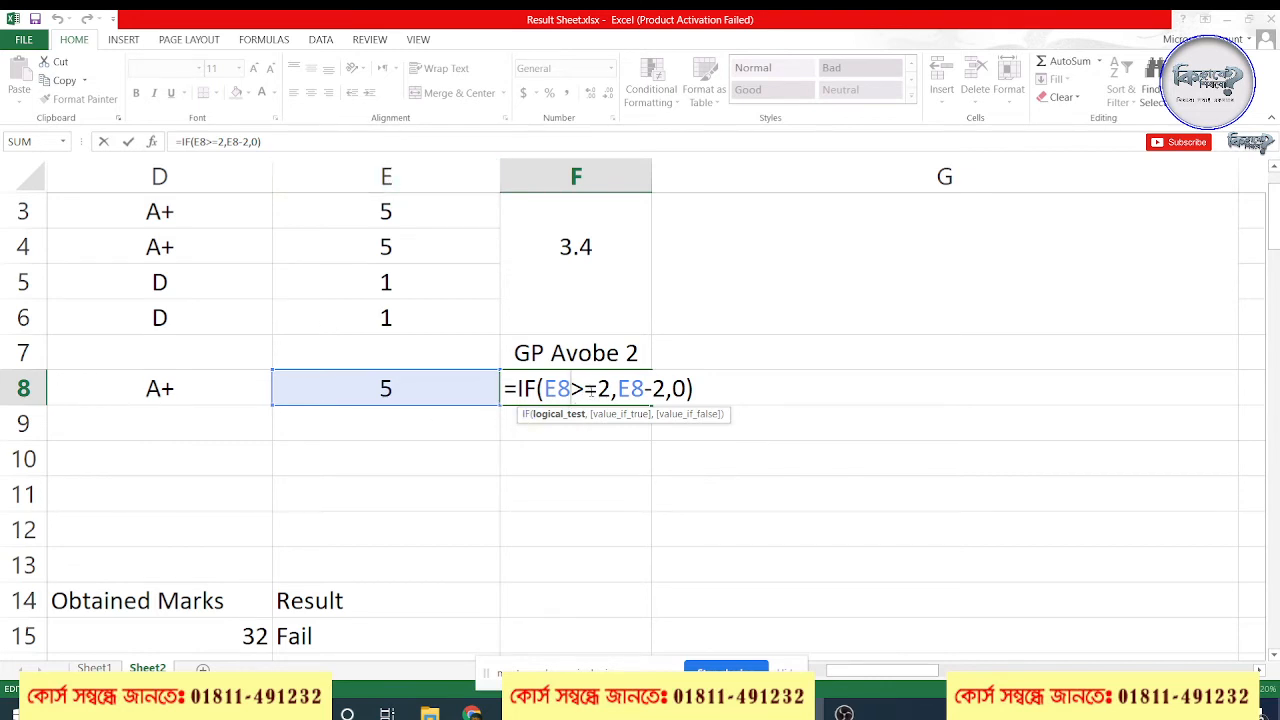
{"action": "left_click_drag", "start_coordinate": [598, 389], "coordinate": [517, 389]}
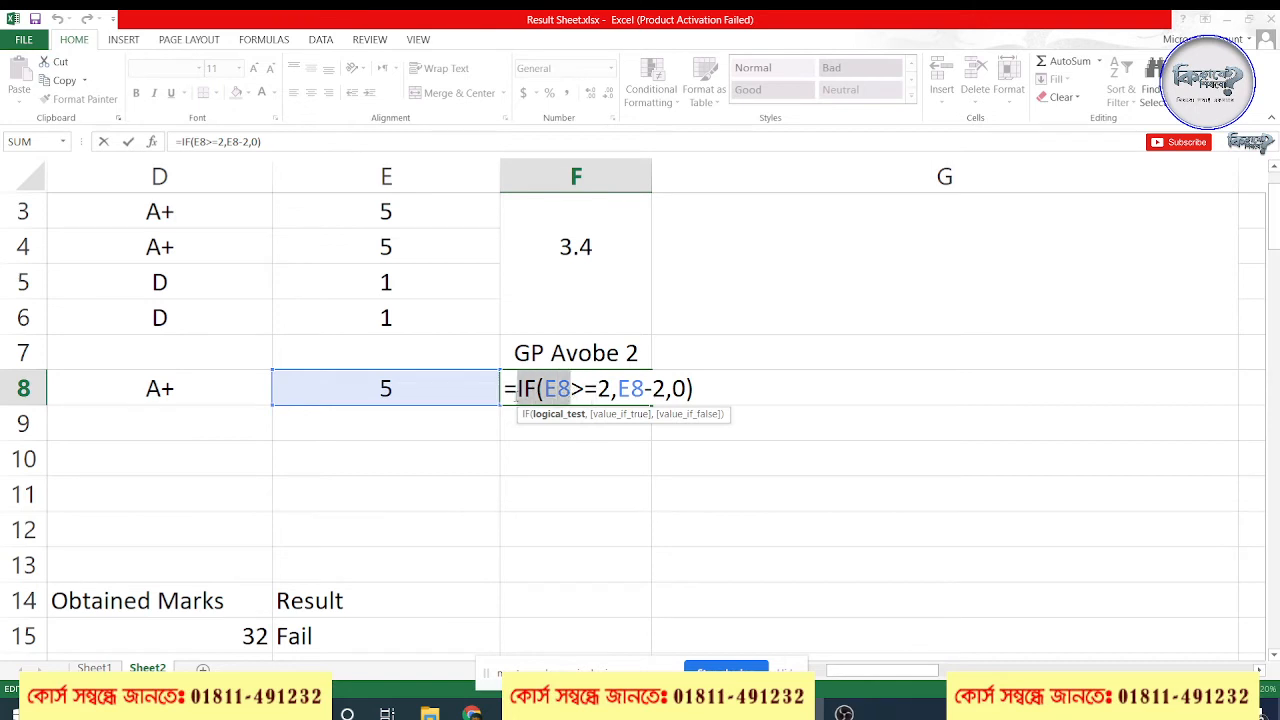
{"action": "left_click", "coordinate": [623, 392]}
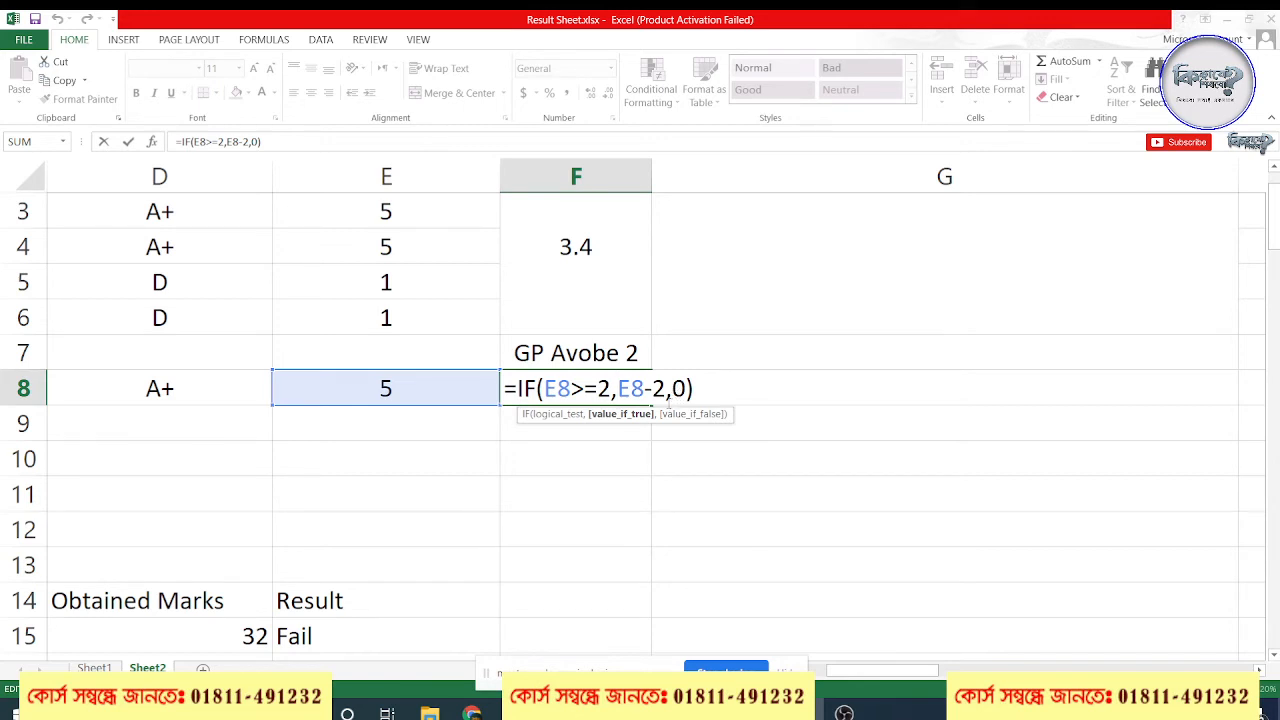
{"action": "double_click", "coordinate": [658, 389]}
{"action": "left_click", "coordinate": [689, 393]}
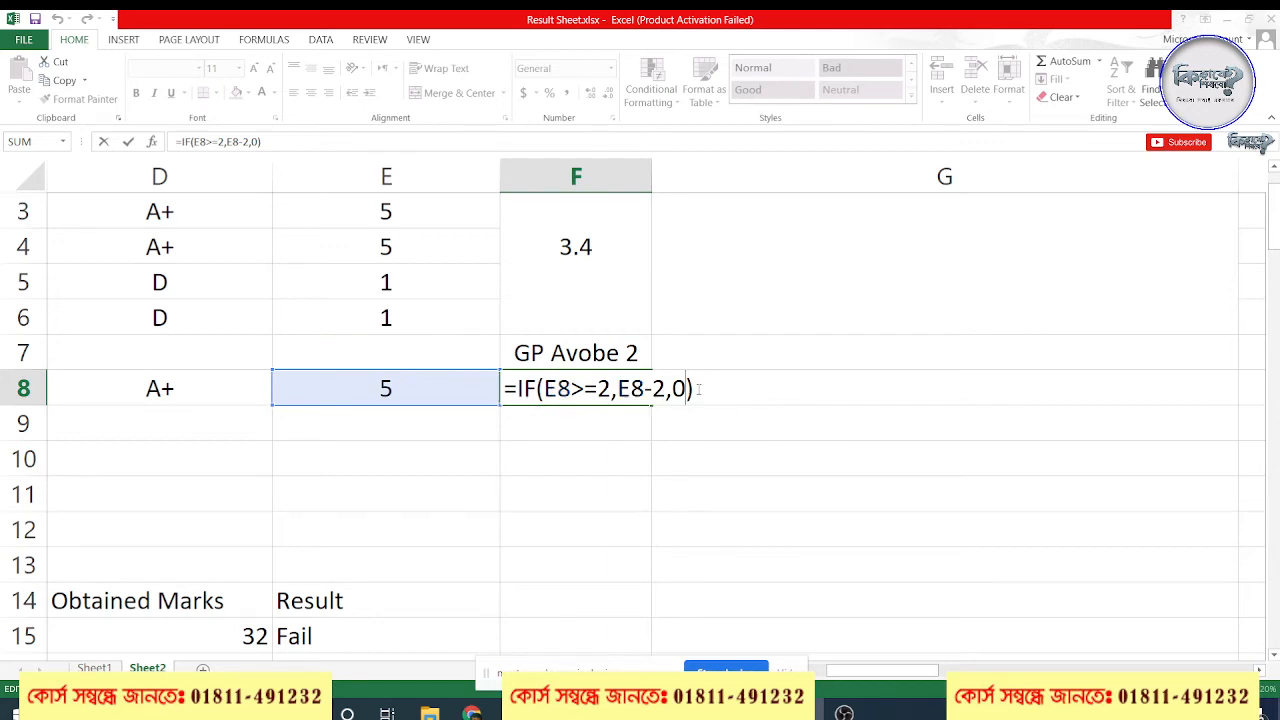
{"action": "key", "text": "Return"}
Try a grade point of 1 in E8 to check the GP Avobe 2 formula, and undo the entry
{"action": "left_click", "coordinate": [614, 391]}
{"action": "left_click", "coordinate": [411, 393]}
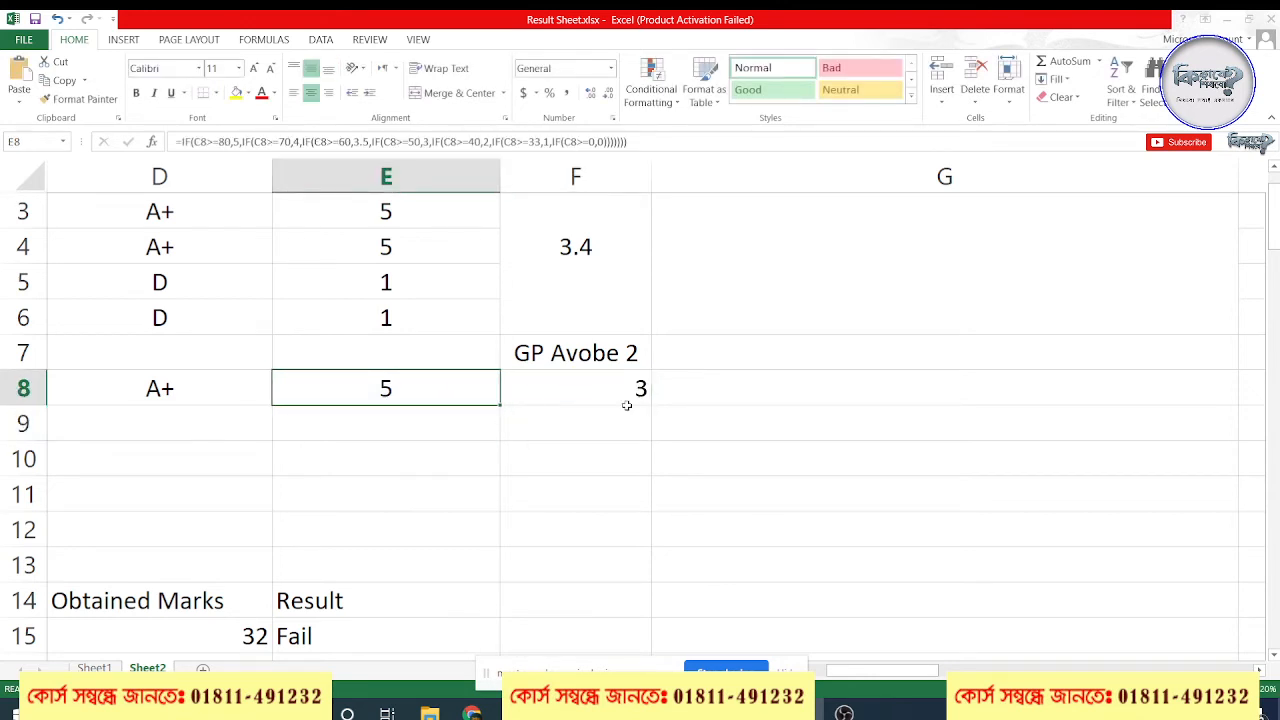
{"action": "left_click", "coordinate": [615, 399]}
{"action": "left_click", "coordinate": [446, 379]}
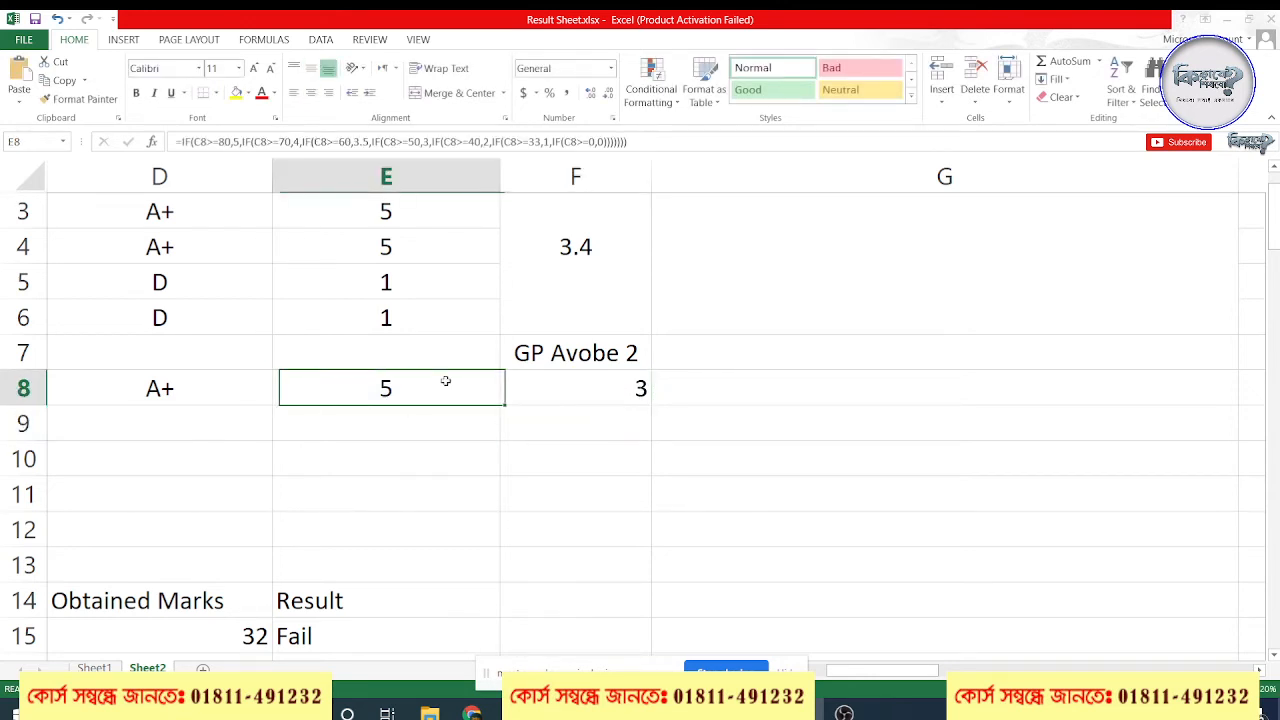
{"action": "type", "text": "1"}
{"action": "key", "text": "Return"}
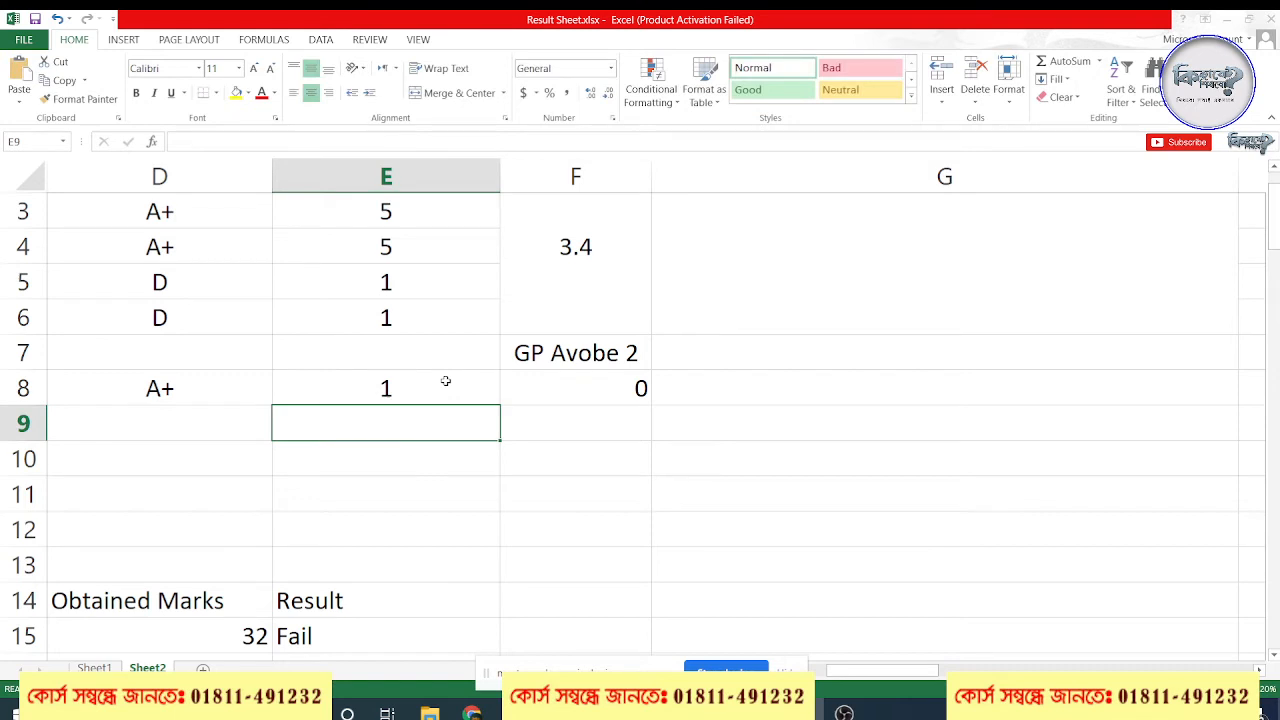
{"action": "left_click", "coordinate": [446, 381]}
{"action": "key", "text": "ctrl+z"}
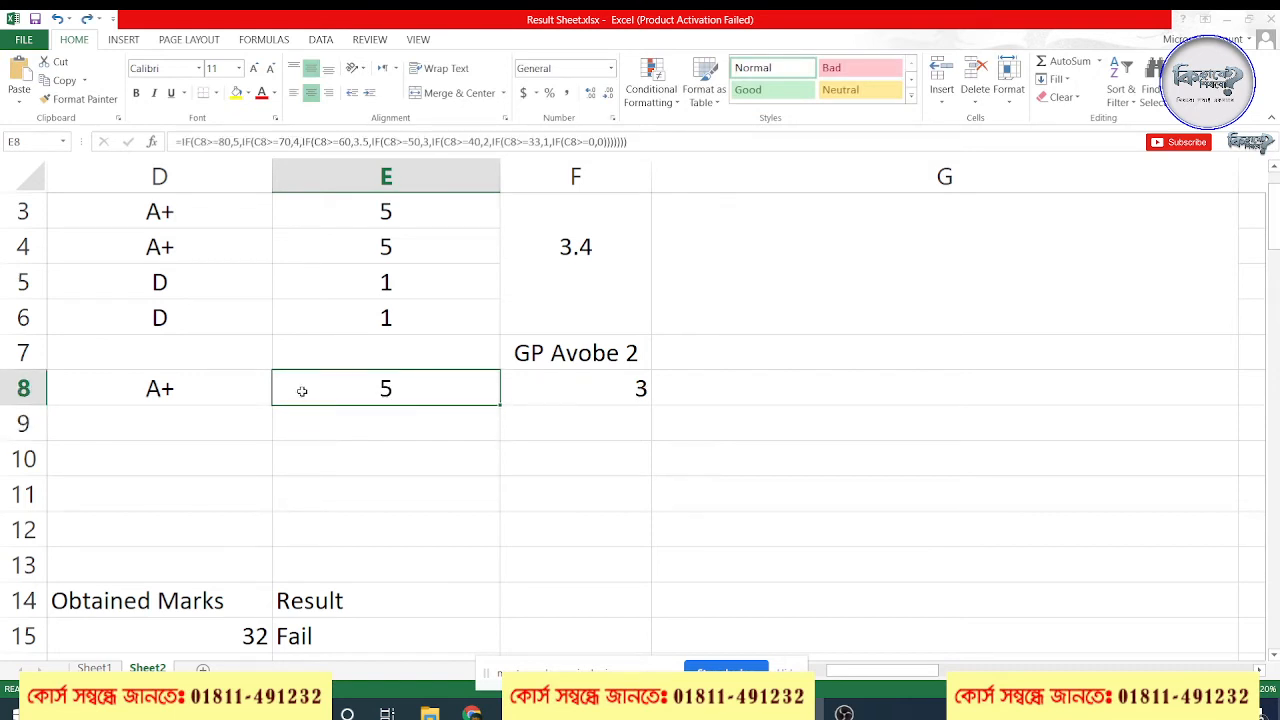
Test the grade and GP Avobe 2 formulas with 32, 33 and 40 as the Mathematics obtained number in C8
{"action": "left_click", "coordinate": [200, 388]}
{"action": "scroll", "coordinate": [612, 516], "scroll_direction": "down", "scroll_amount": 4}
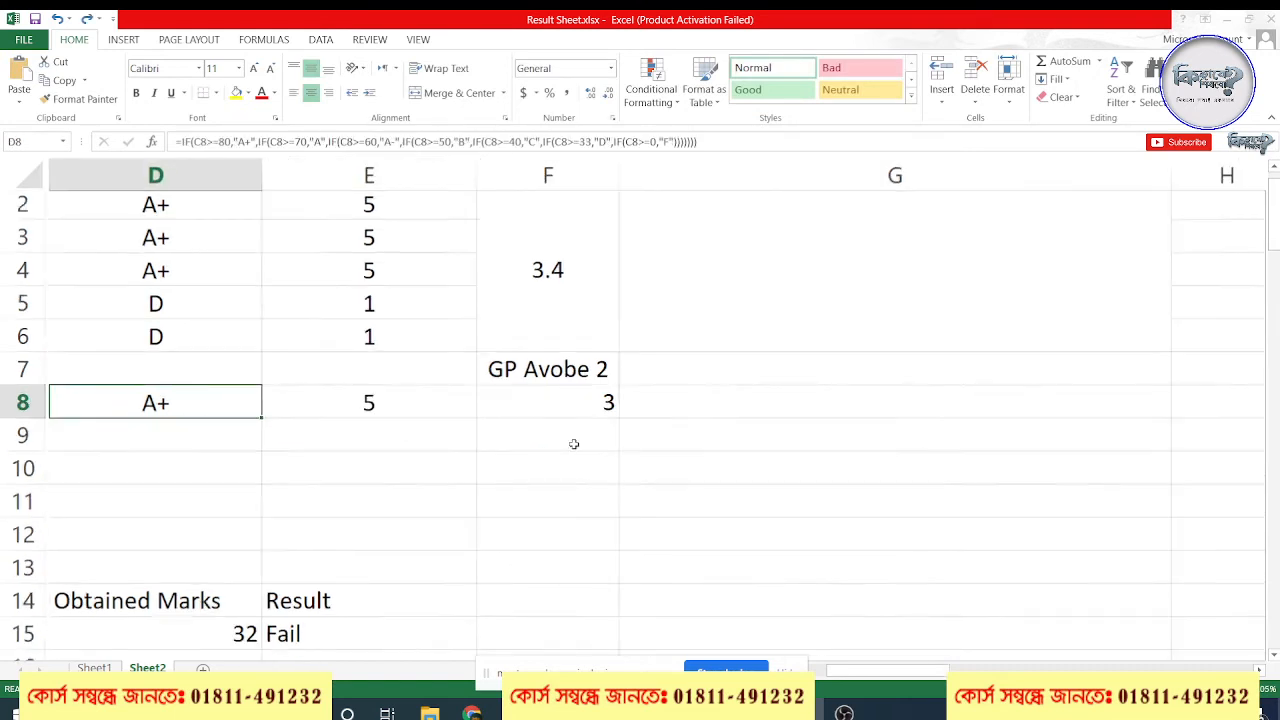
{"action": "left_click", "coordinate": [275, 393]}
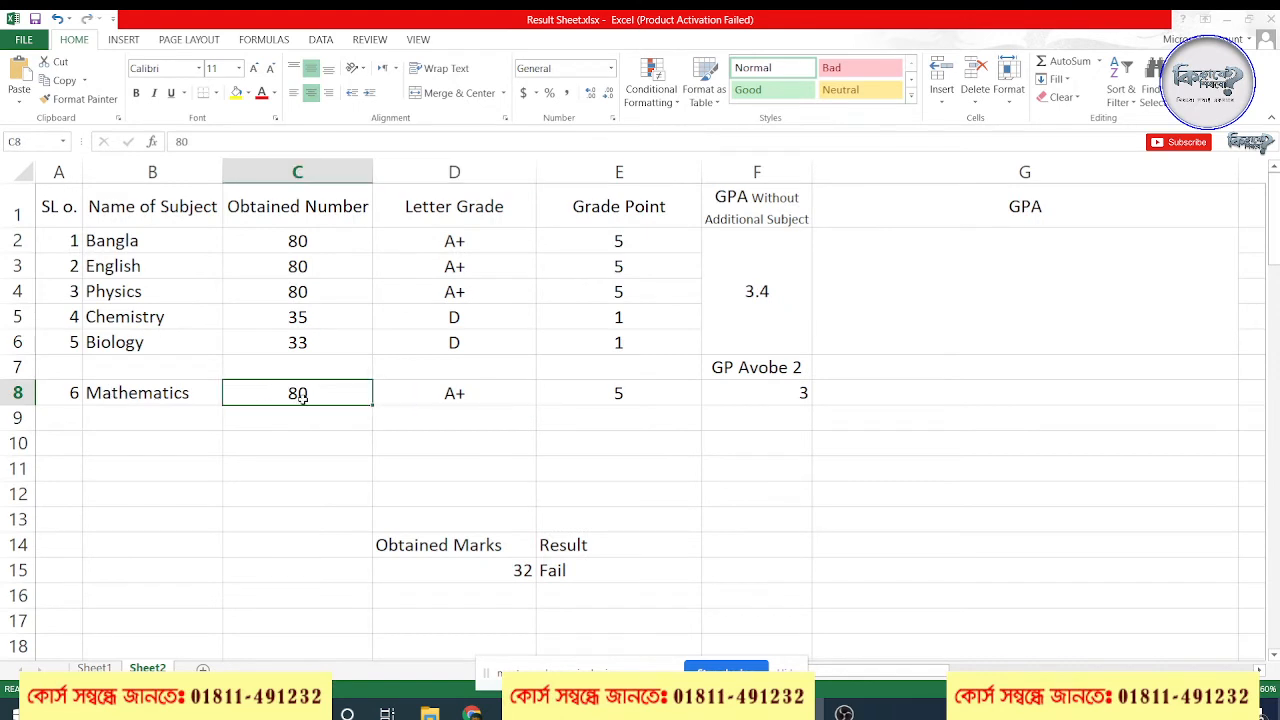
{"action": "type", "text": "32"}
{"action": "key", "text": "Return"}
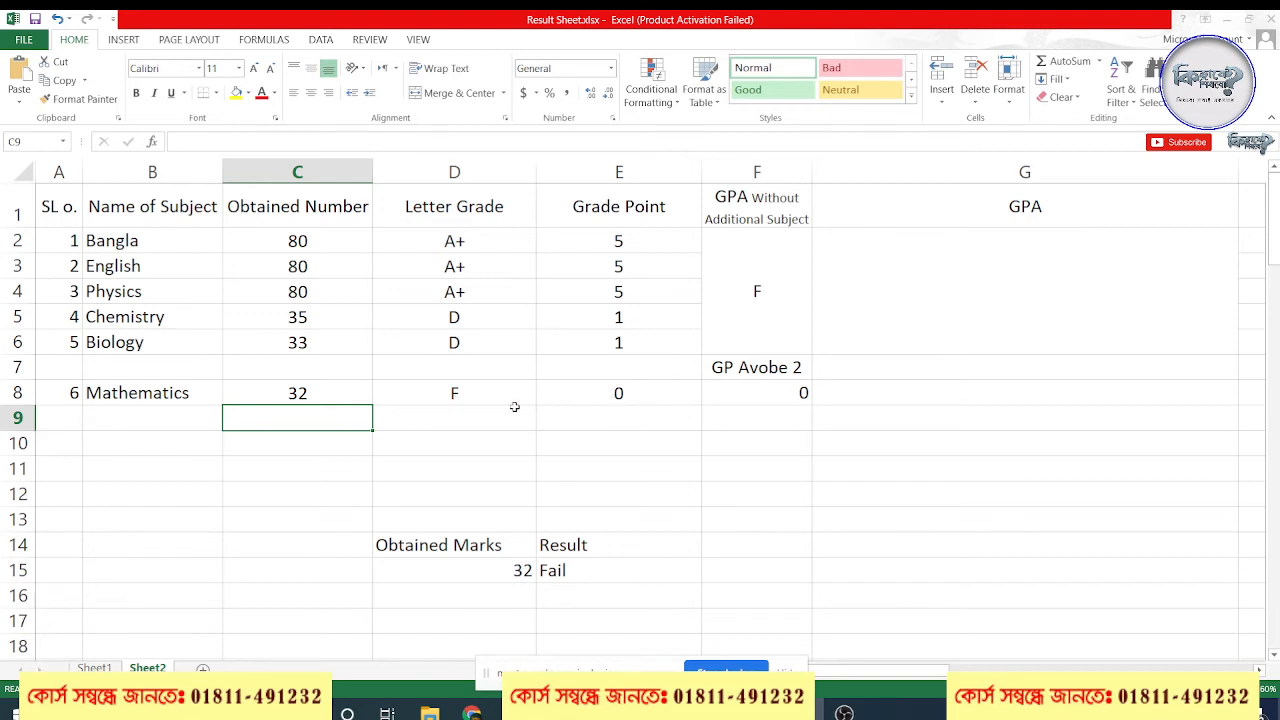
{"action": "left_click", "coordinate": [301, 396]}
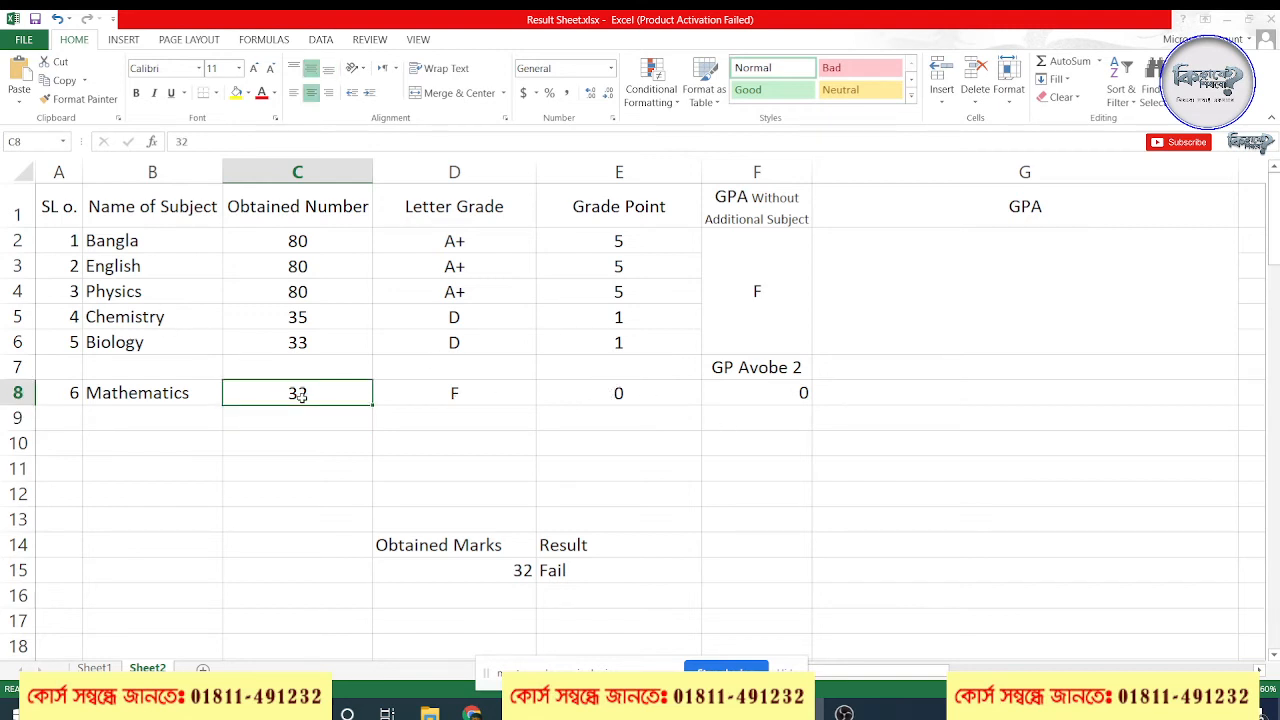
{"action": "type", "text": "33"}
{"action": "key", "text": "Return"}
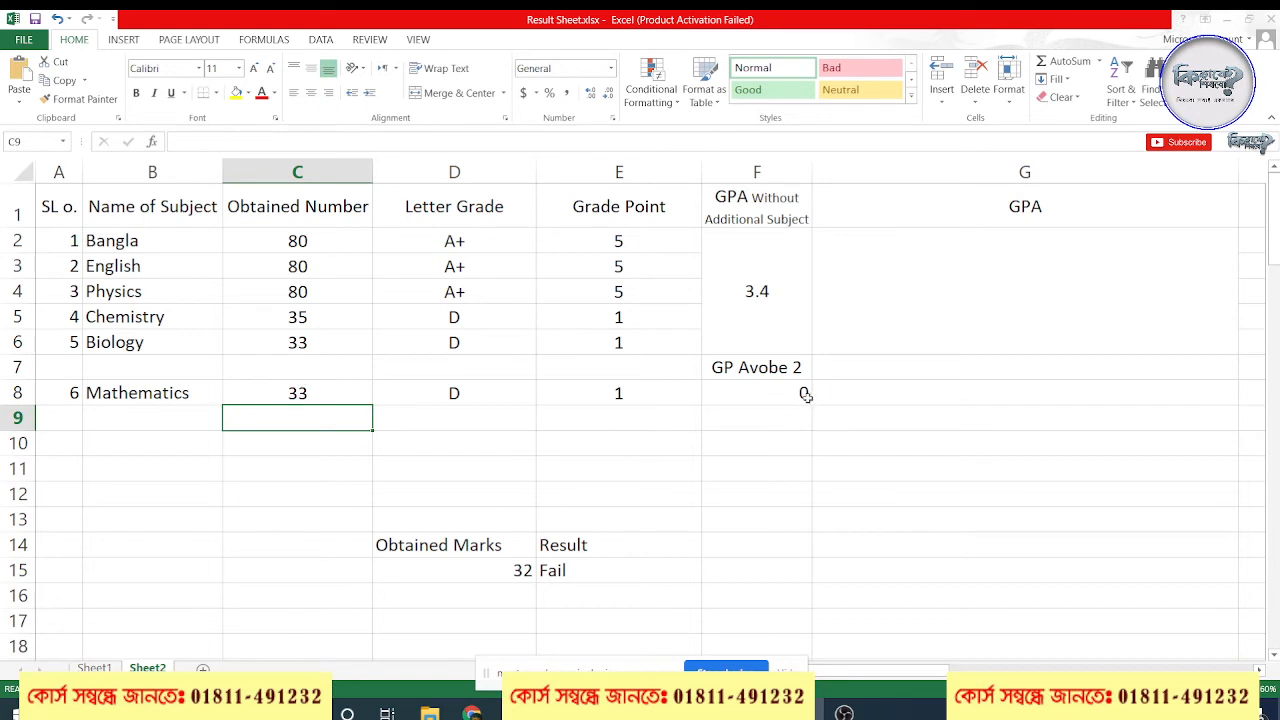
{"action": "left_click", "coordinate": [299, 393]}
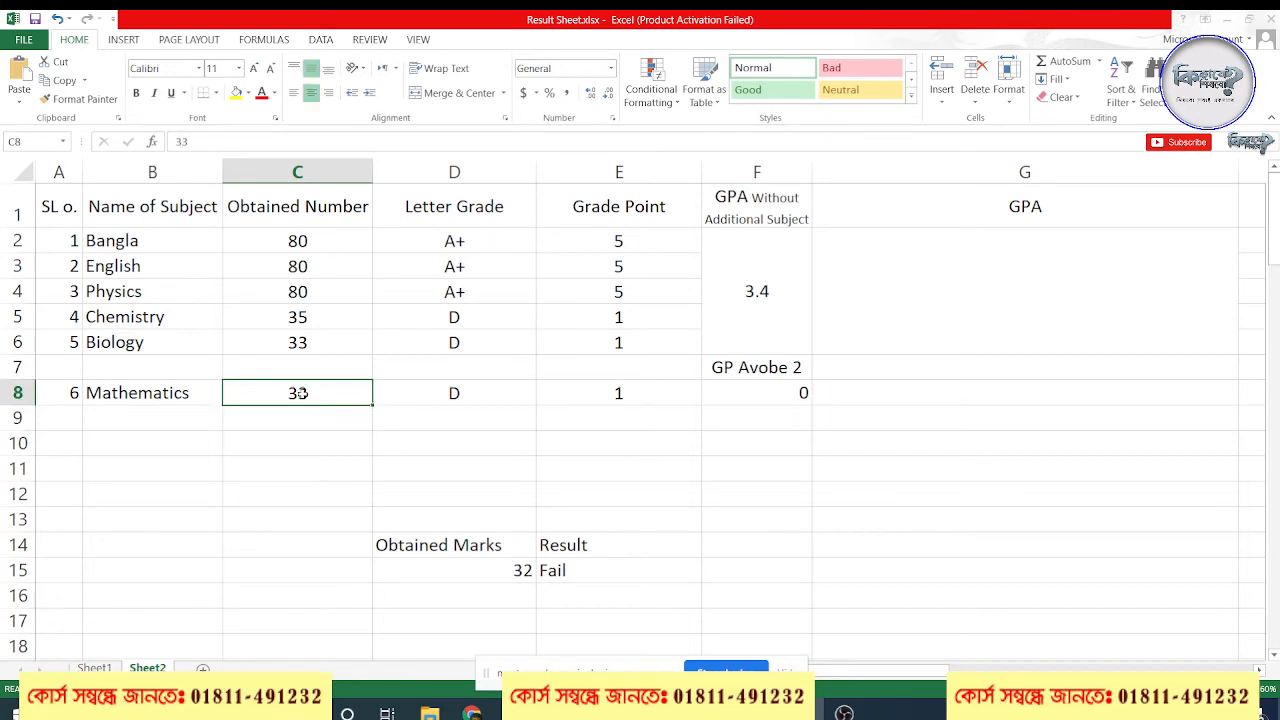
{"action": "type", "text": "40"}
{"action": "key", "text": "Return"}
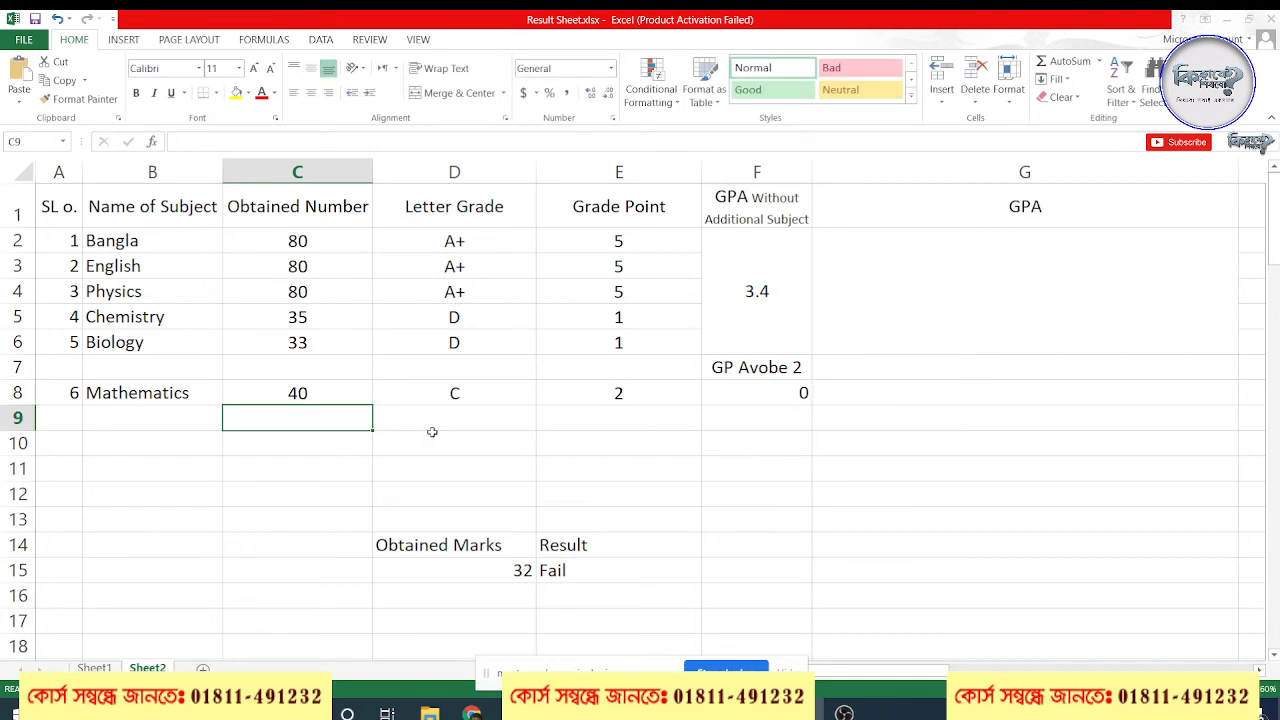
Set the Mathematics obtained number in C8 to 50
{"action": "left_click", "coordinate": [361, 391]}
{"action": "type", "text": "50"}
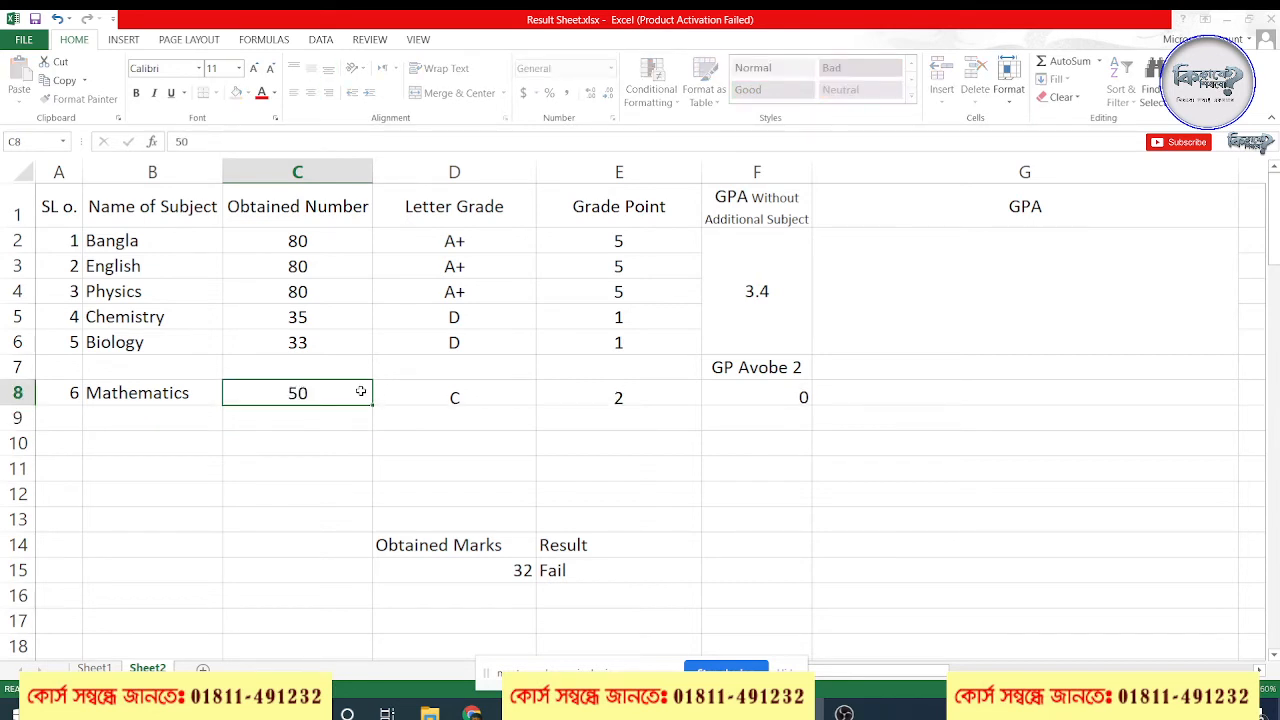
{"action": "key", "text": "Return"}
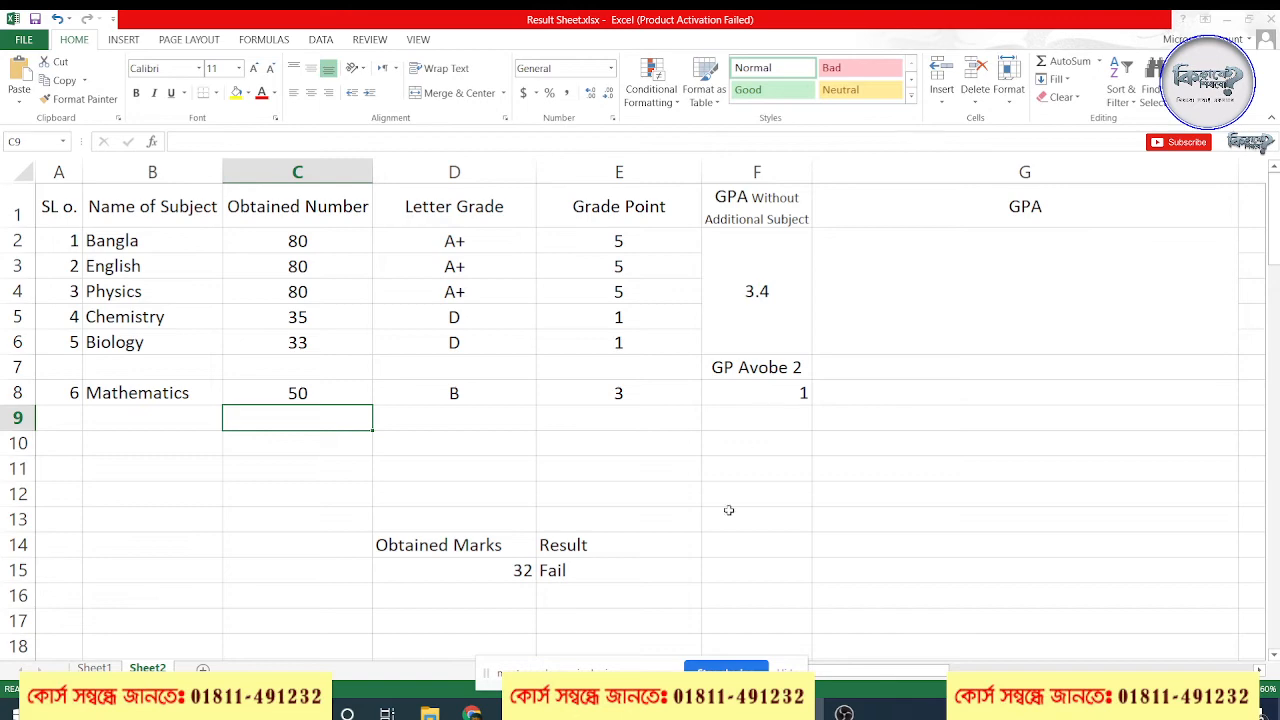
Switch to Chrome to view the sample SSC marksheet and the Meet call, and return to the Excel workbook
{"action": "left_click", "coordinate": [472, 712]}
{"action": "left_click", "coordinate": [411, 652]}
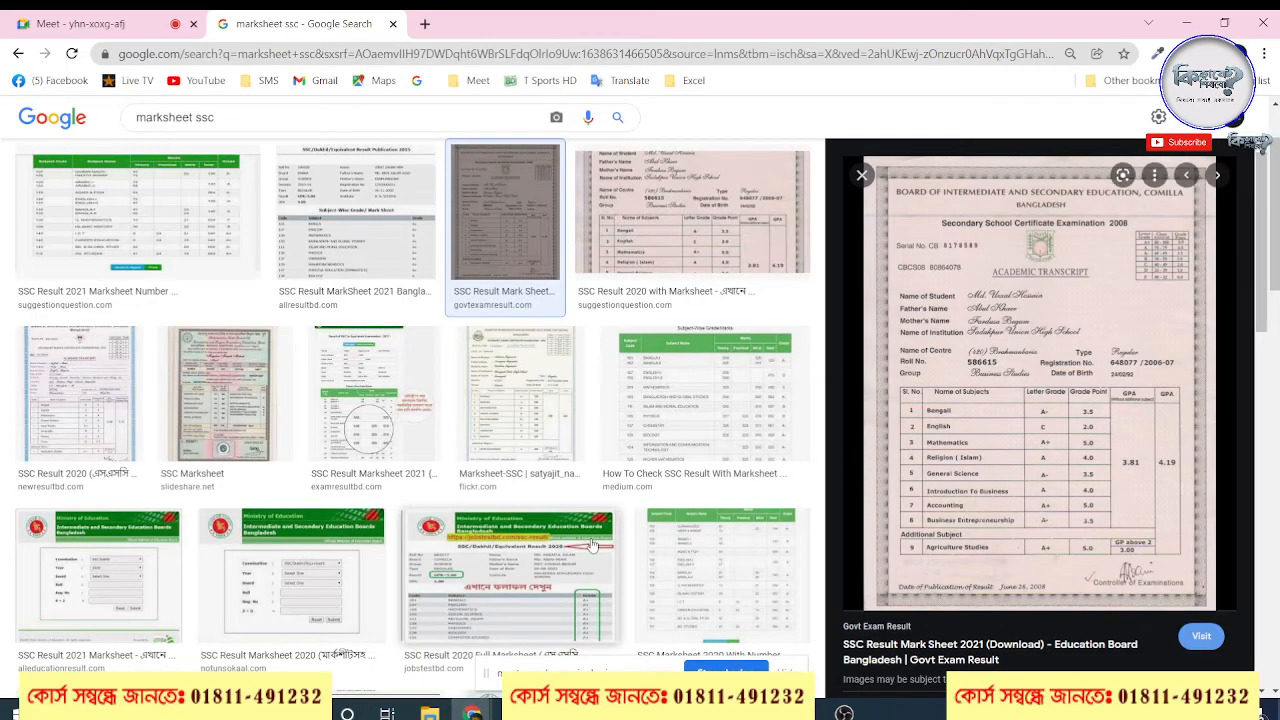
{"action": "left_click", "coordinate": [151, 19]}
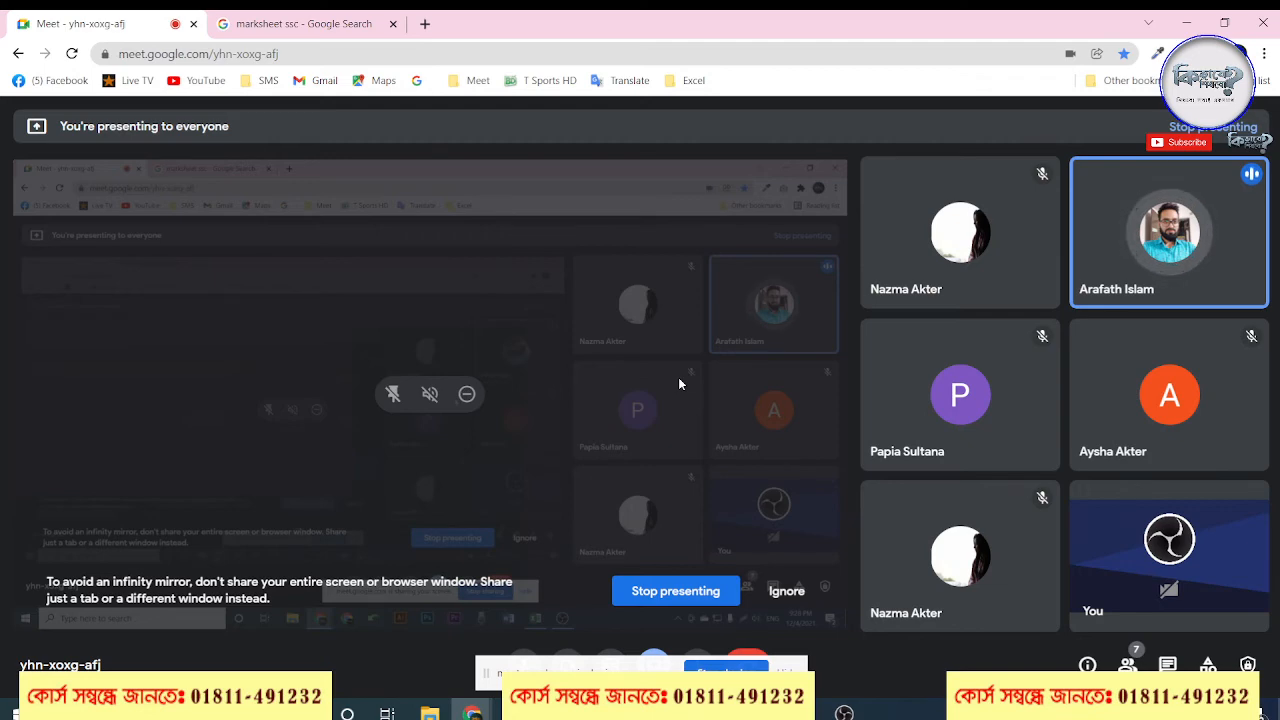
{"action": "left_click", "coordinate": [1192, 22]}
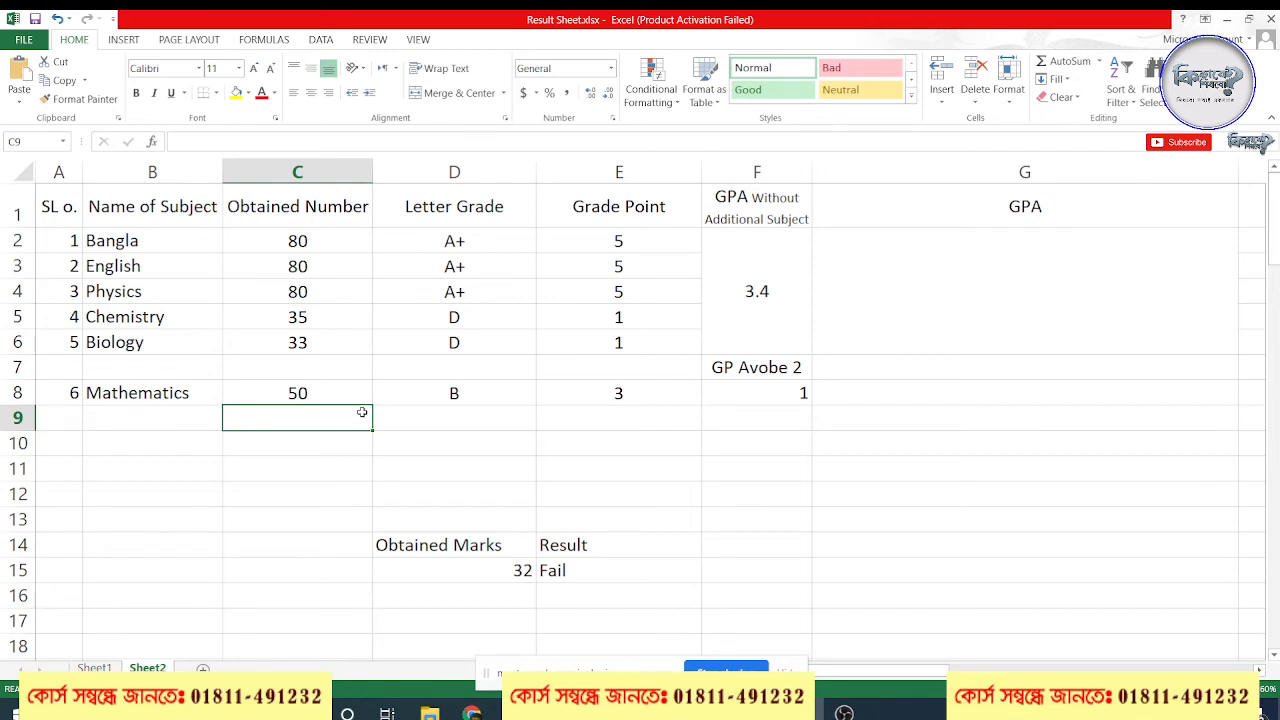
Test the GPA Without Additional Subject formula in F2 with Mathematics obtained numbers of 32 and 33 in C8
{"action": "left_click", "coordinate": [755, 270]}
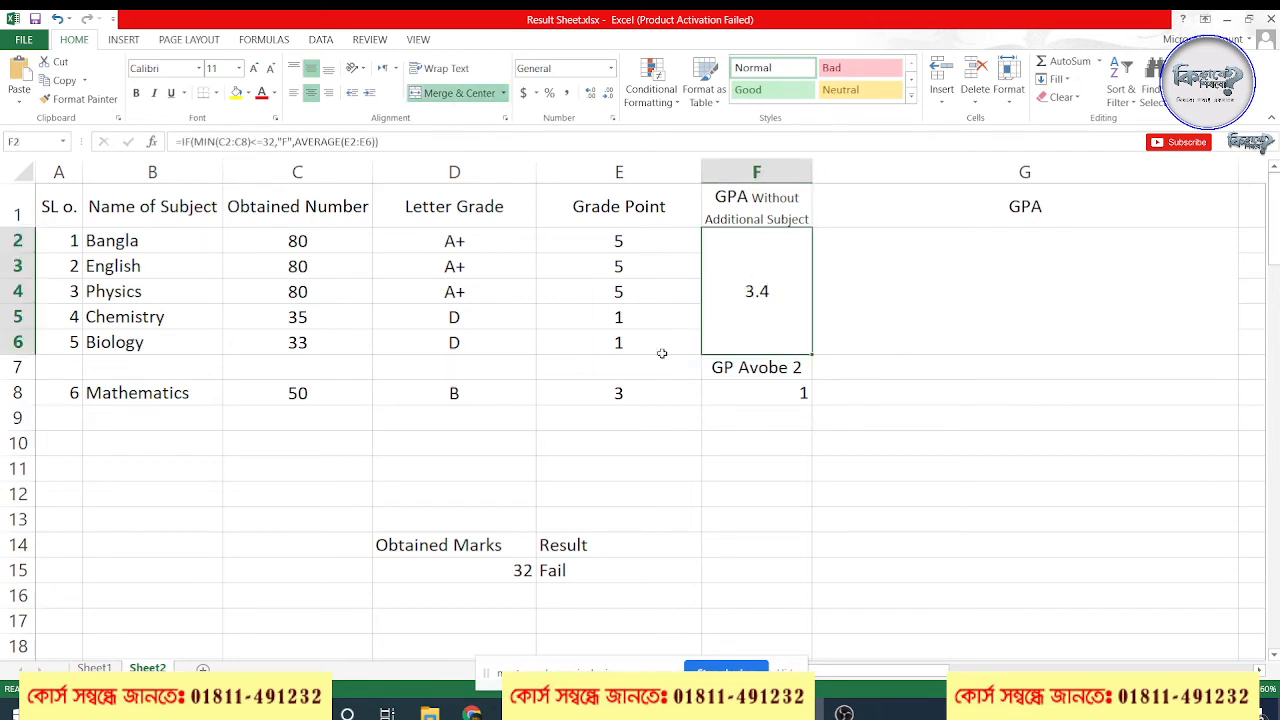
{"action": "left_click", "coordinate": [319, 391]}
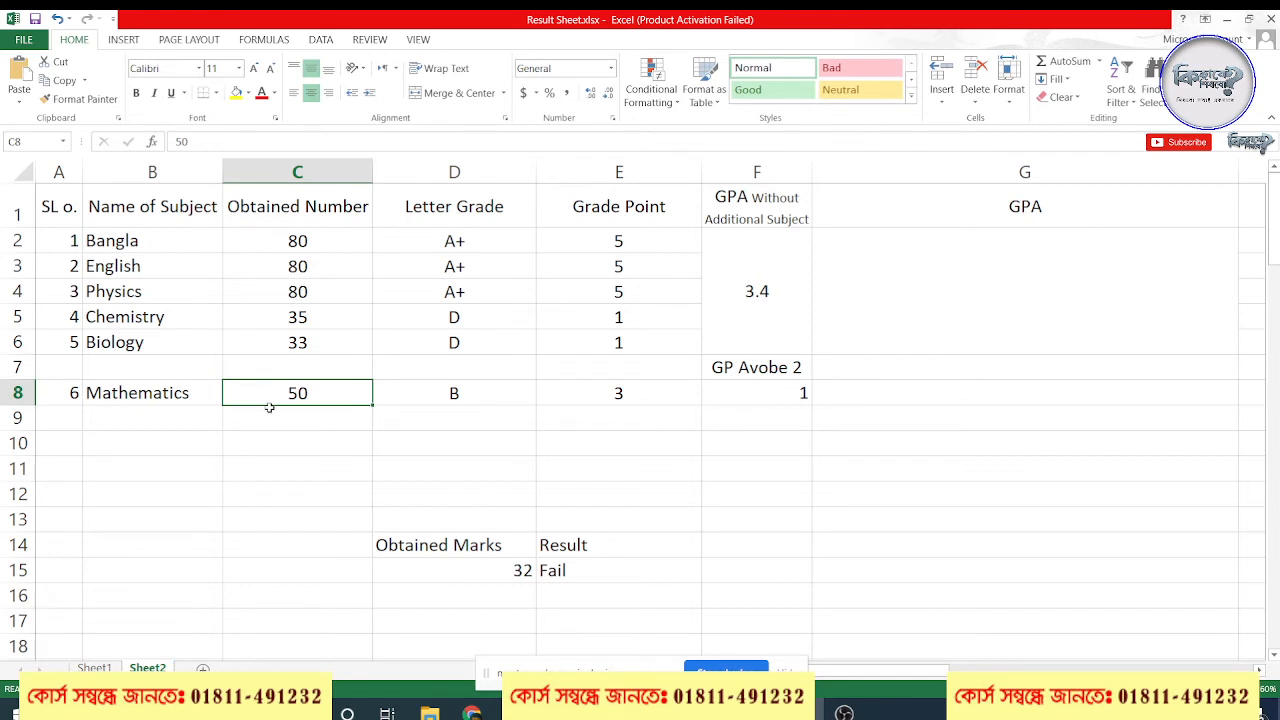
{"action": "left_click", "coordinate": [766, 290]}
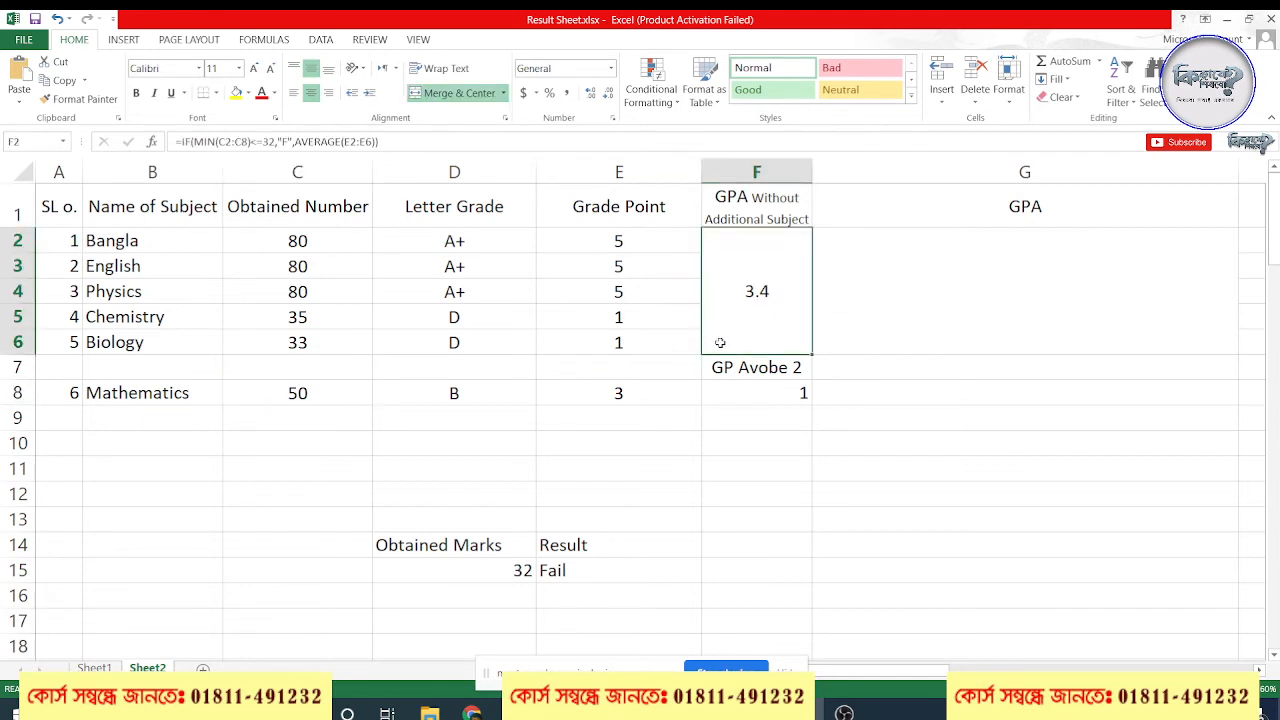
{"action": "left_click", "coordinate": [320, 397]}
{"action": "type", "text": "32"}
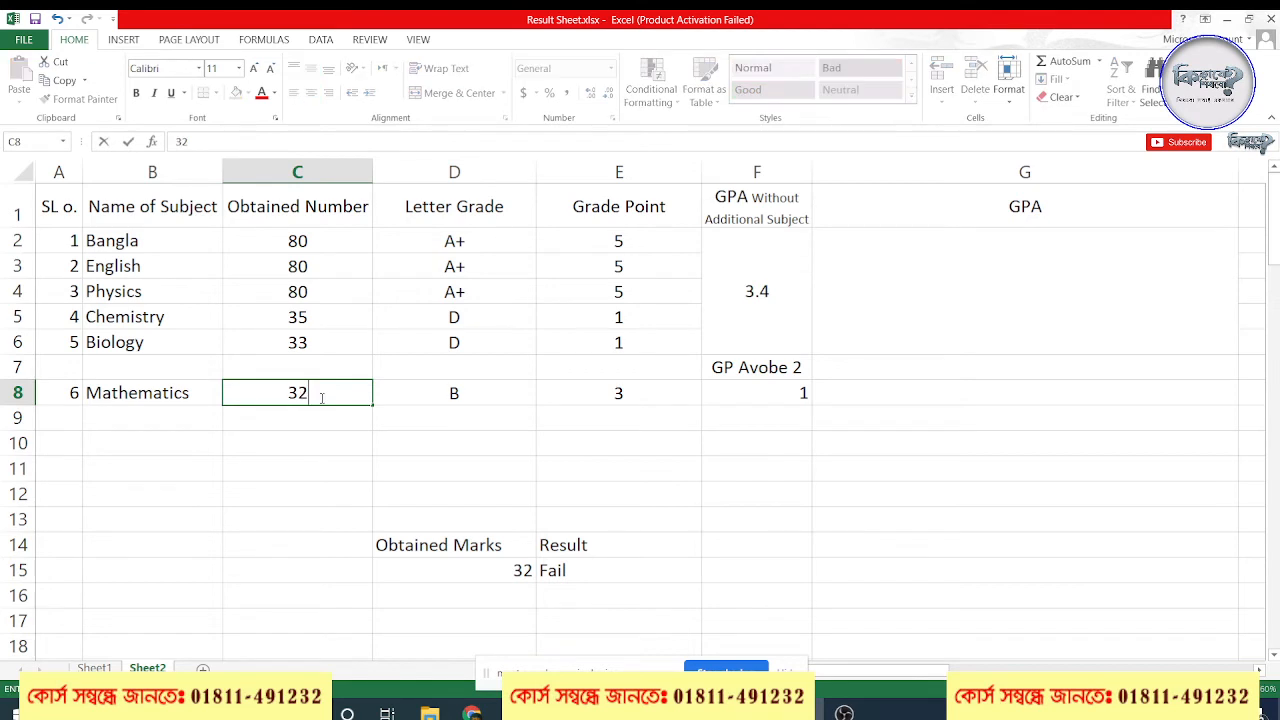
{"action": "key", "text": "Return"}
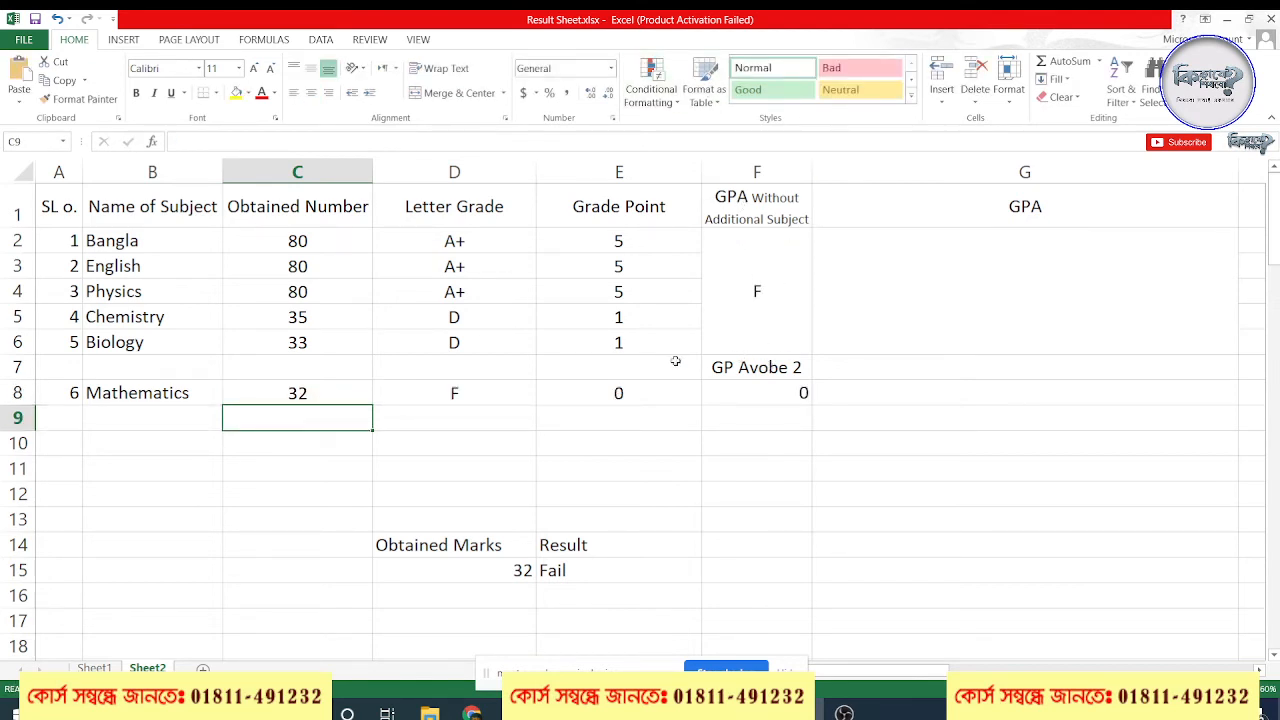
{"action": "left_click", "coordinate": [783, 302]}
{"action": "left_click", "coordinate": [1032, 298]}
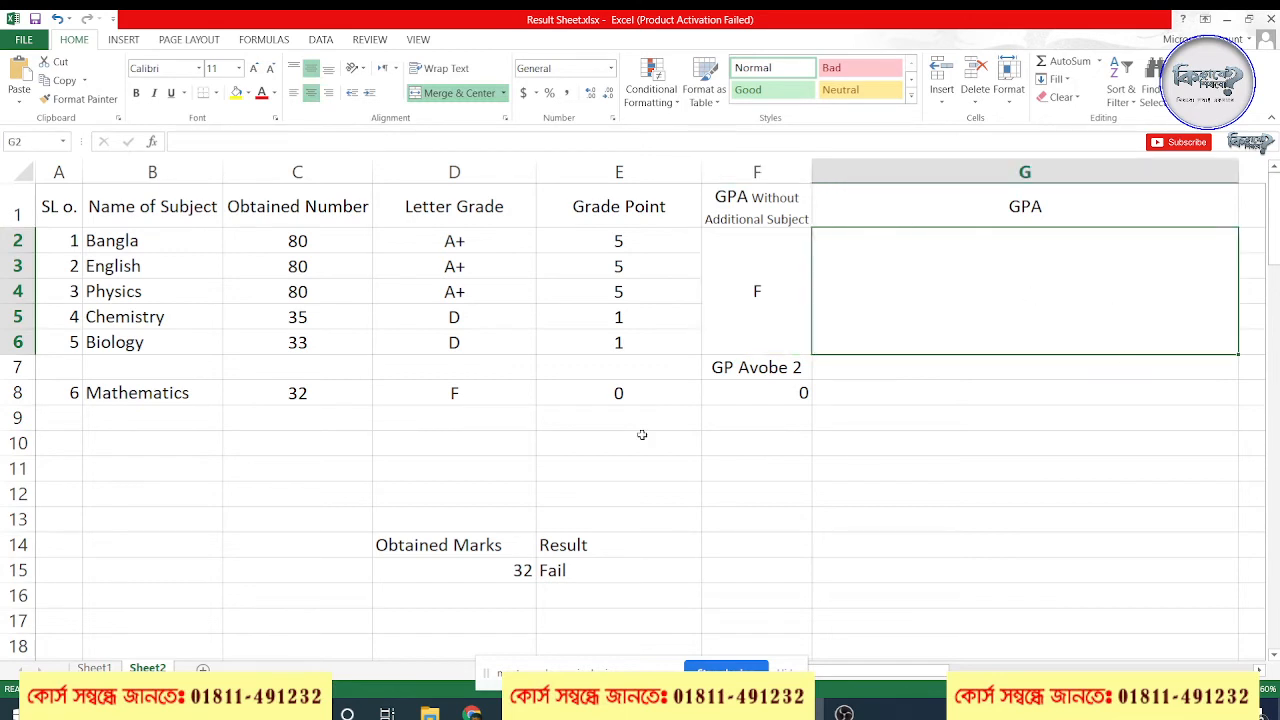
{"action": "left_click", "coordinate": [310, 393]}
{"action": "type", "text": "33"}
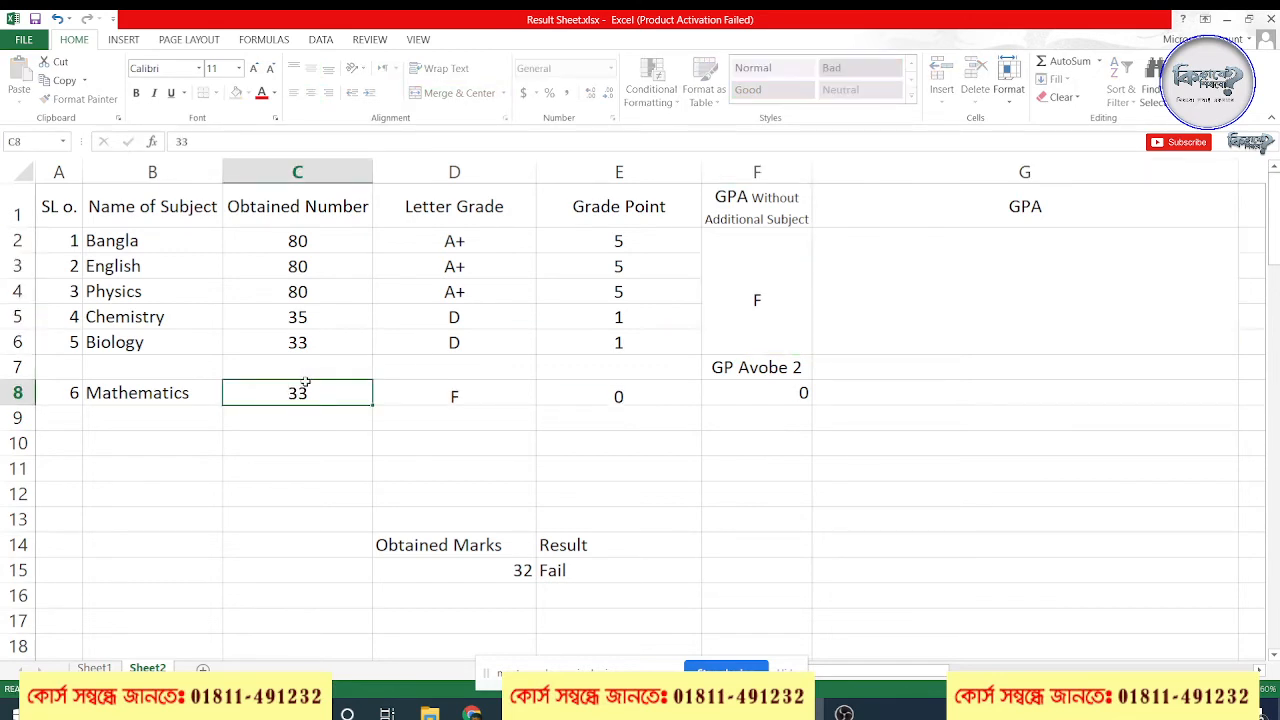
{"action": "key", "text": "Return"}
Set the Mathematics obtained number in C8 to 58 and review the GP Avobe 2 formula in F8
{"action": "left_click", "coordinate": [284, 391]}
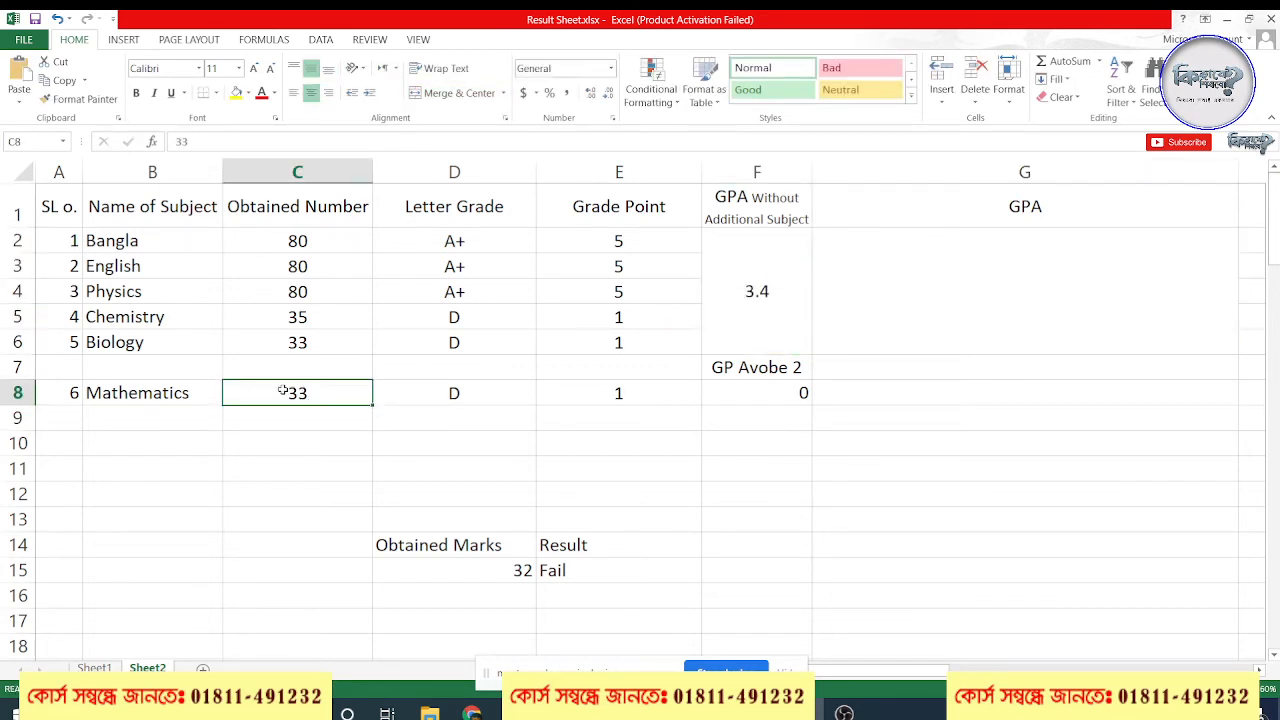
{"action": "type", "text": "58"}
{"action": "key", "text": "Return"}
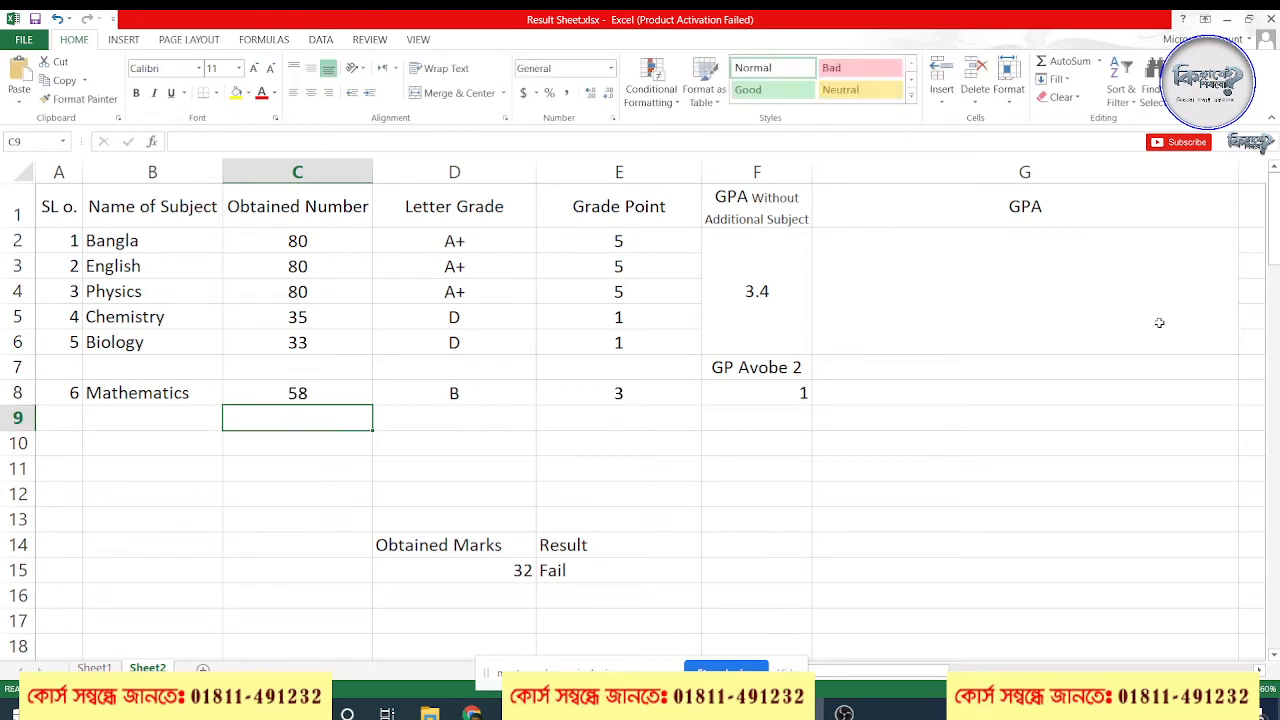
{"action": "left_click", "coordinate": [806, 394]}
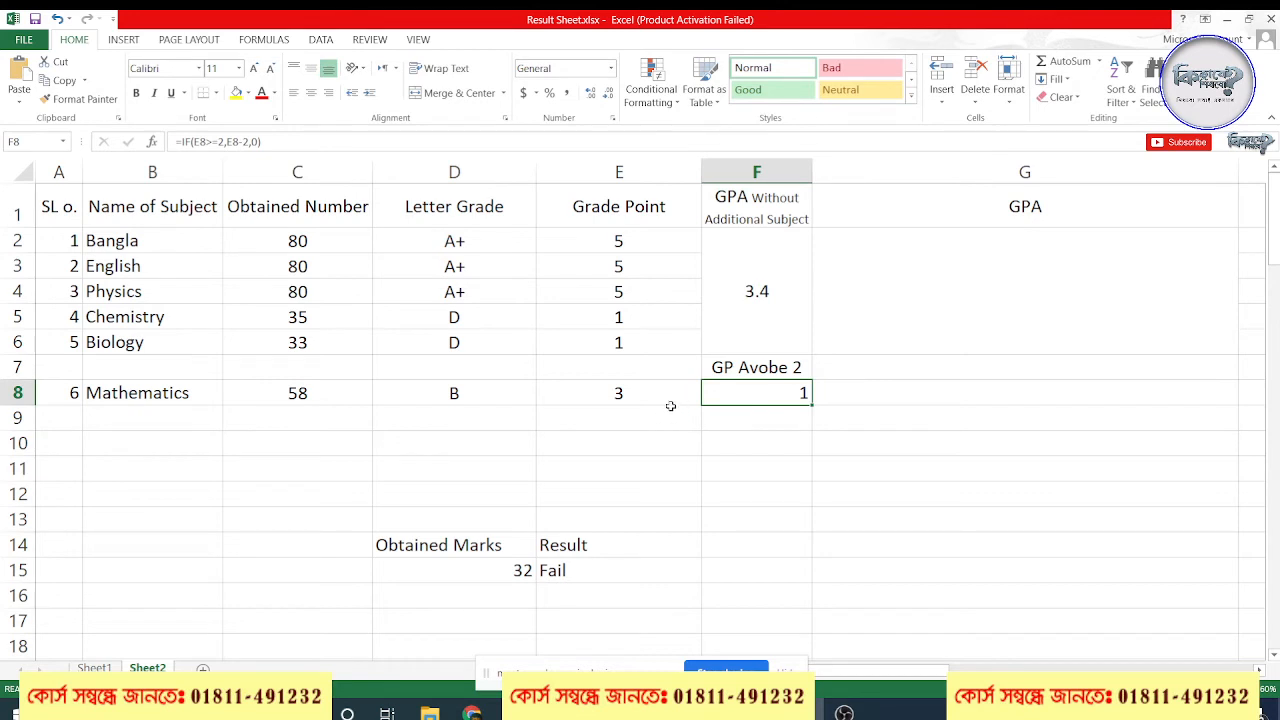
{"action": "left_click", "coordinate": [619, 393]}
{"action": "left_click", "coordinate": [764, 410]}
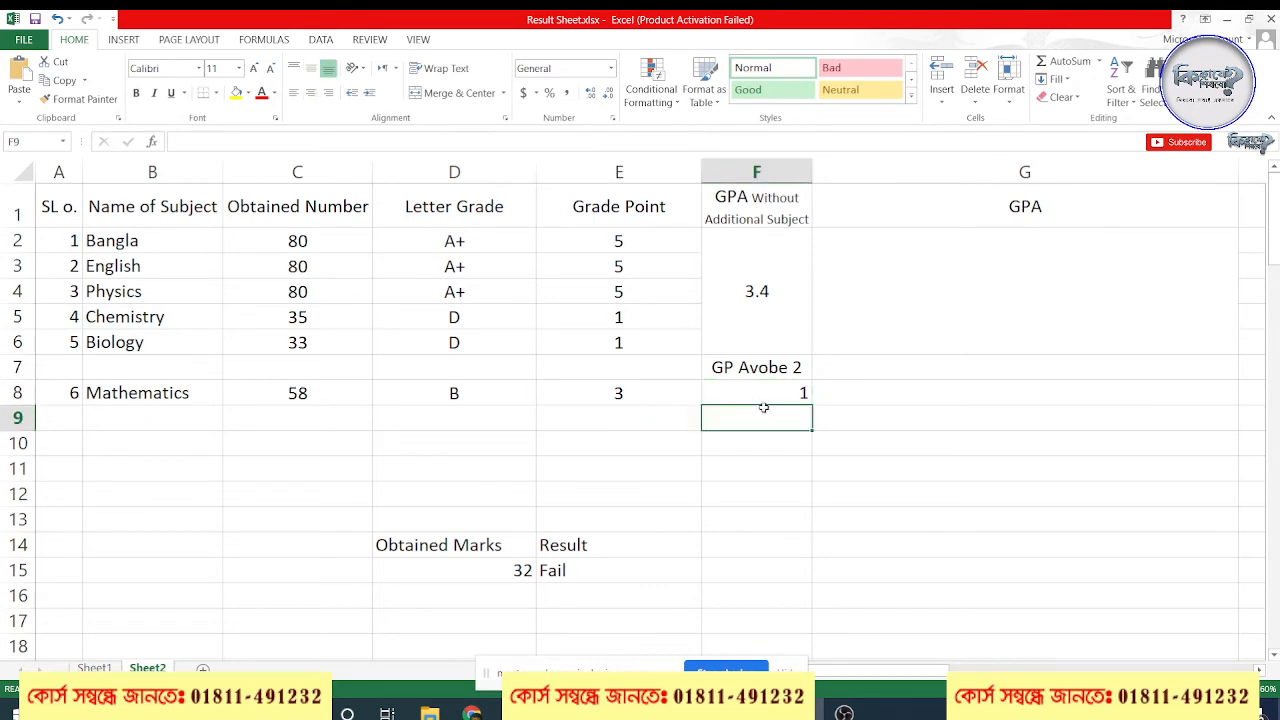
{"action": "left_click", "coordinate": [729, 394]}
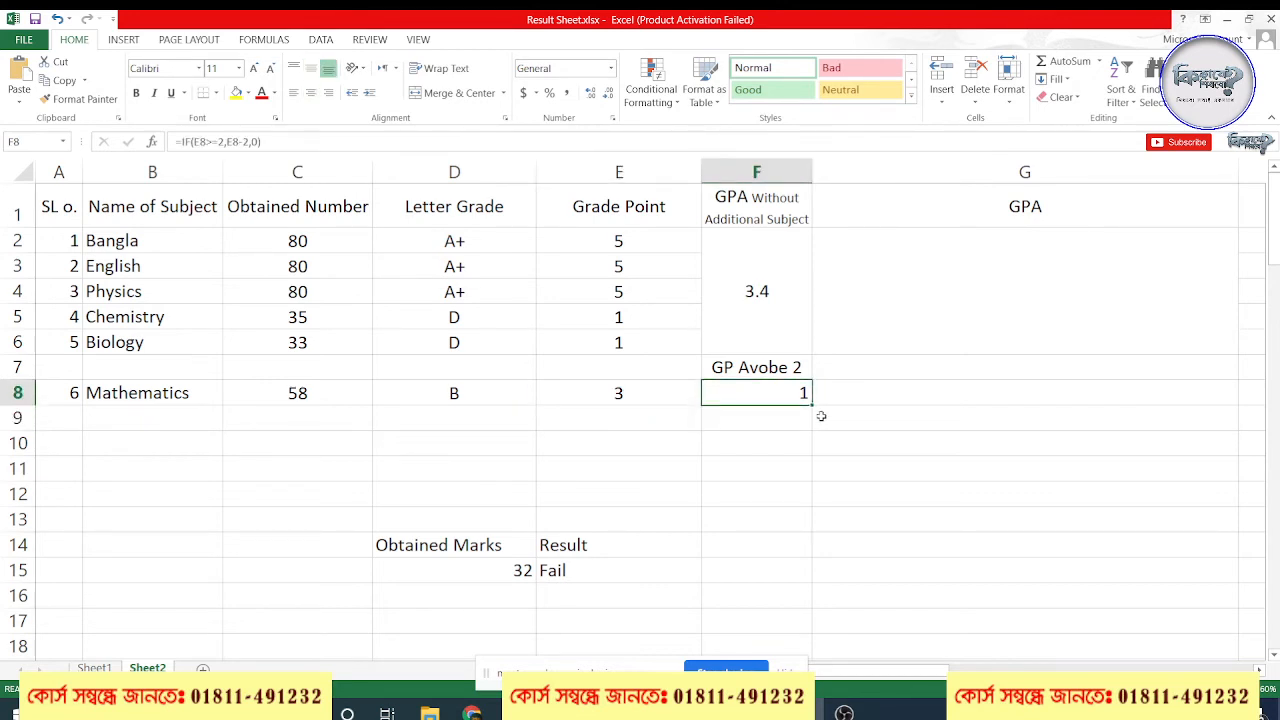
{"action": "scroll", "coordinate": [894, 514], "scroll_direction": "down", "scroll_amount": 2, "text": "ctrl"}
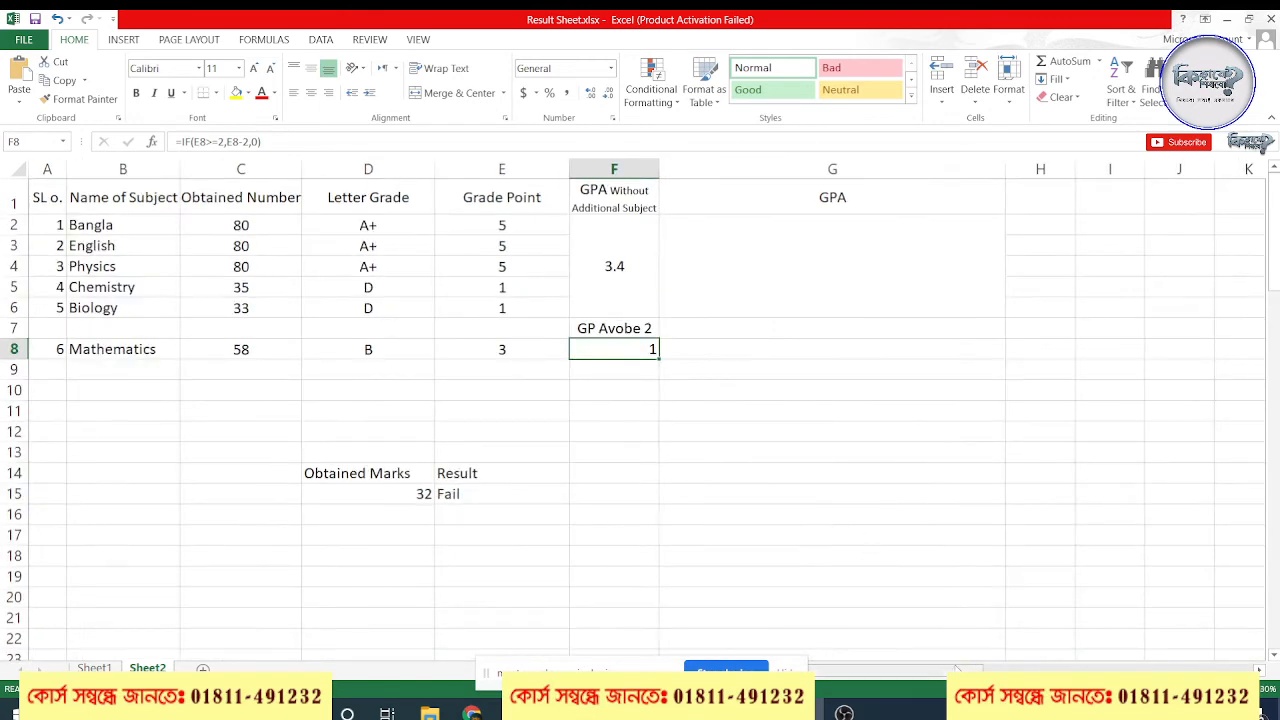
{"action": "left_click_drag", "start_coordinate": [958, 670], "coordinate": [991, 668]}
{"action": "left_click", "coordinate": [572, 266]}
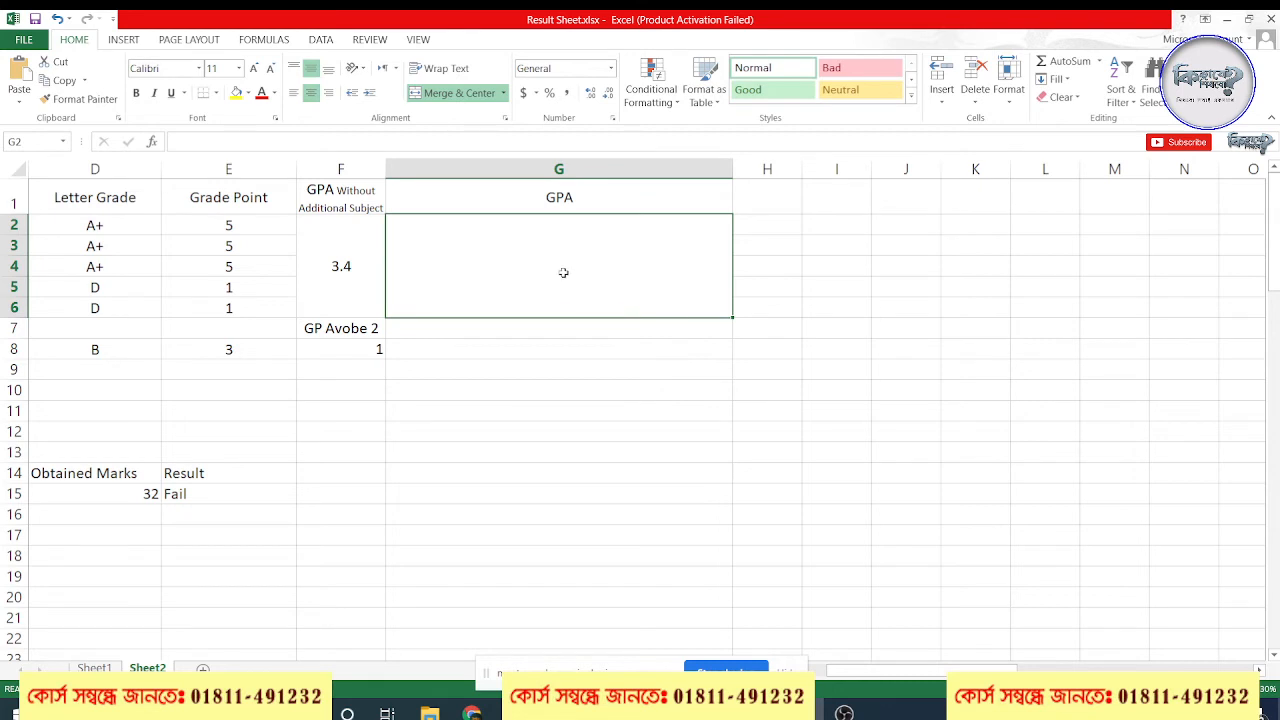
{"action": "type", "text": "="}
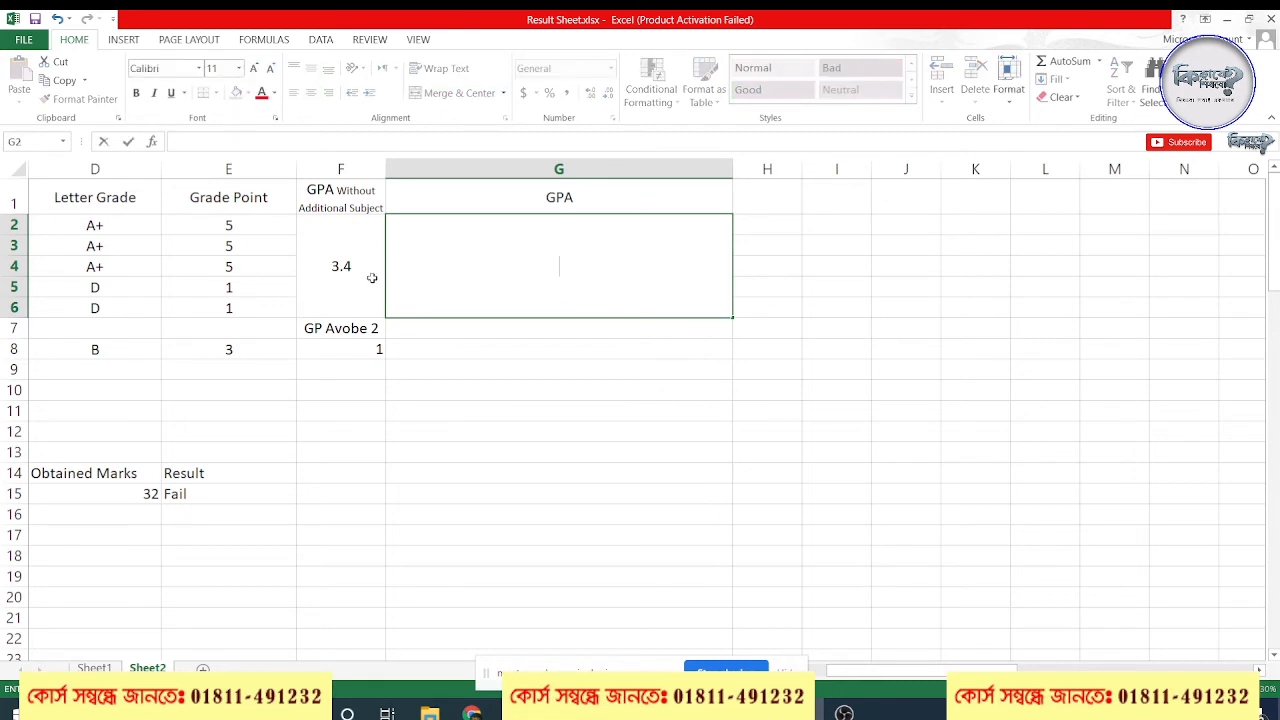
{"action": "key", "text": "Escape"}
Copy the opening part =IF(MIN(C2:C8)<=32,"F" from the formula in F2 and leave the cell without editing it
{"action": "left_click", "coordinate": [351, 271]}
{"action": "double_click", "coordinate": [360, 281]}
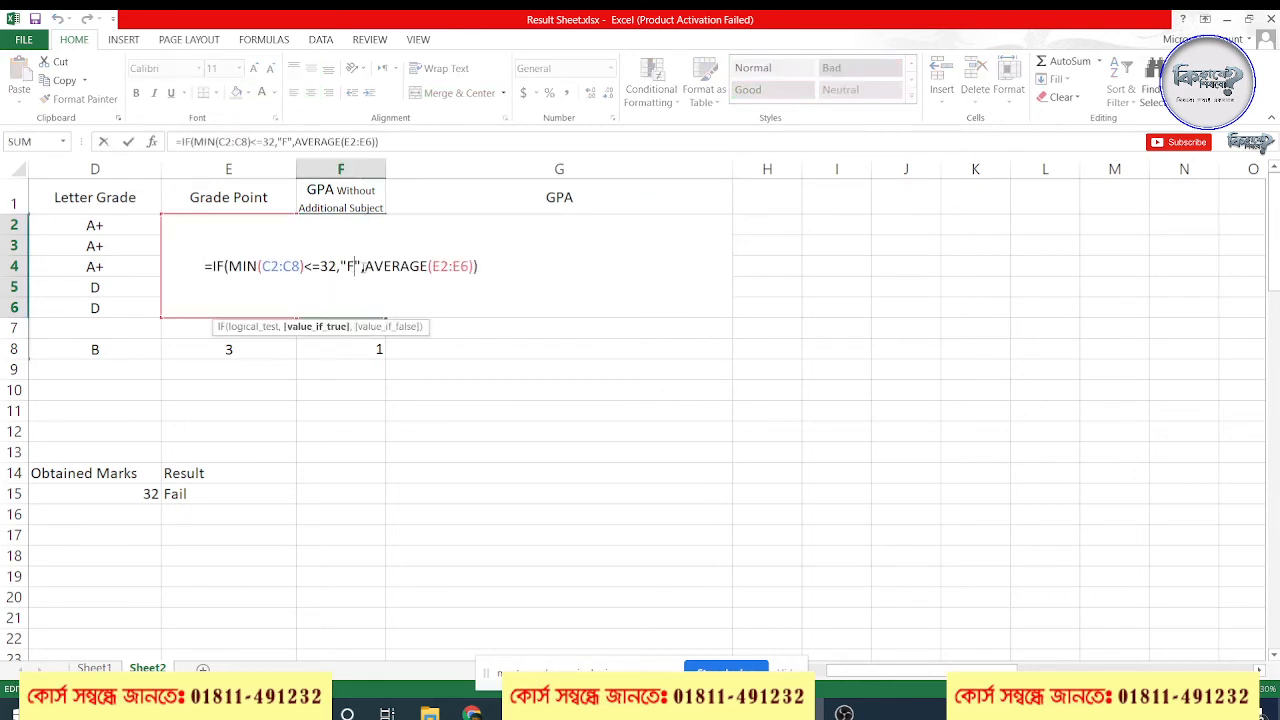
{"action": "left_click_drag", "start_coordinate": [362, 266], "coordinate": [202, 266]}
{"action": "key", "text": "ctrl+c"}
{"action": "key", "text": "Escape"}
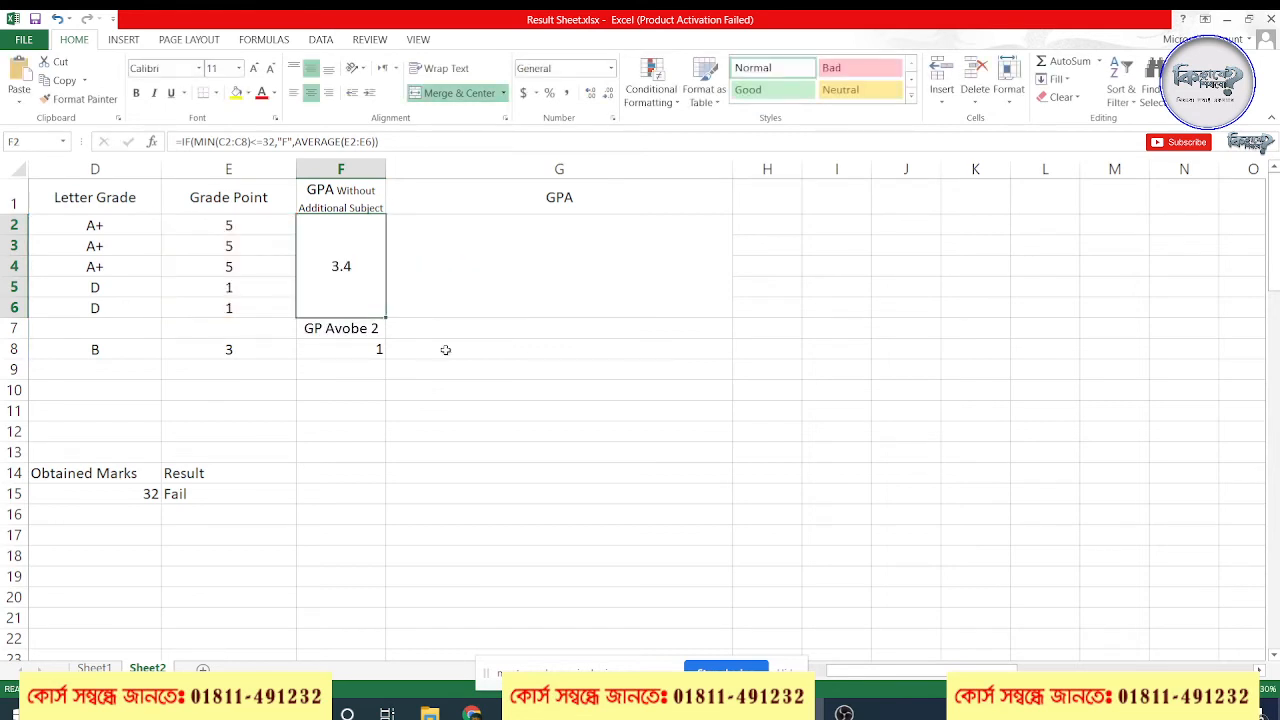
Bring all the result columns into view, hide the screen-sharing bar and select the empty GPA cell G2
{"action": "left_click_drag", "start_coordinate": [872, 670], "coordinate": [858, 670]}
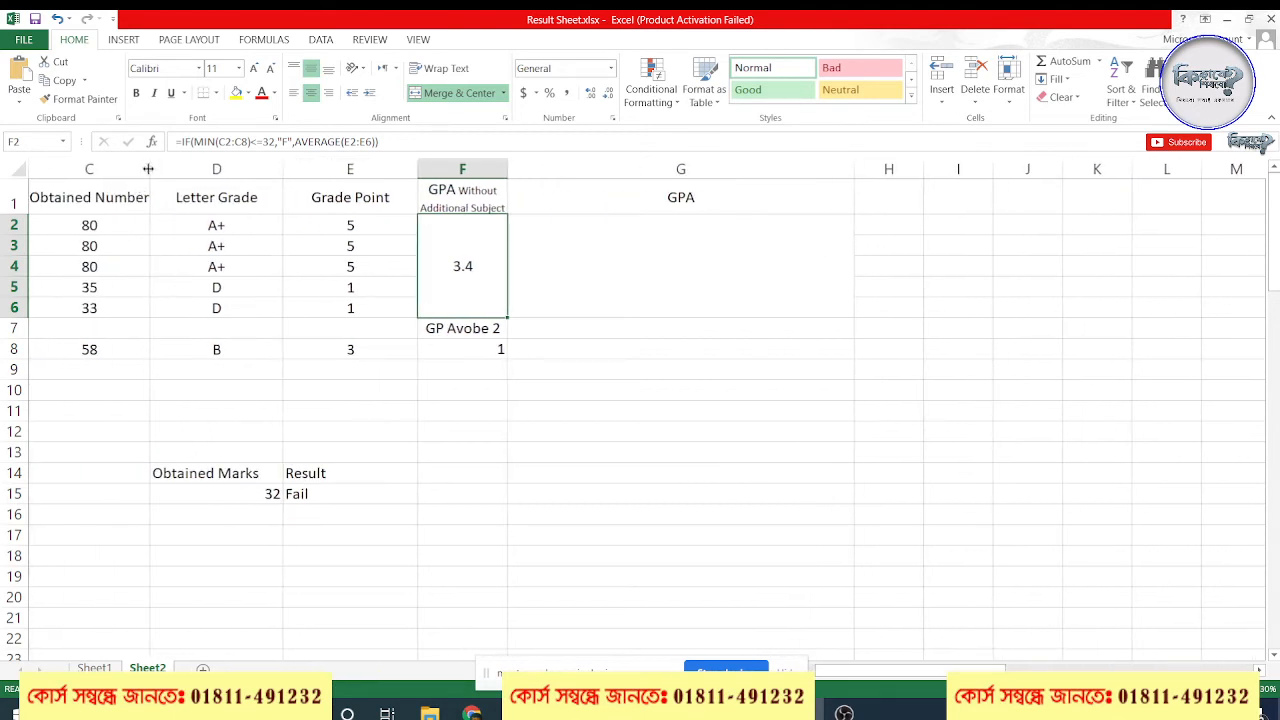
{"action": "scroll", "coordinate": [144, 285], "scroll_direction": "down", "scroll_amount": 1}
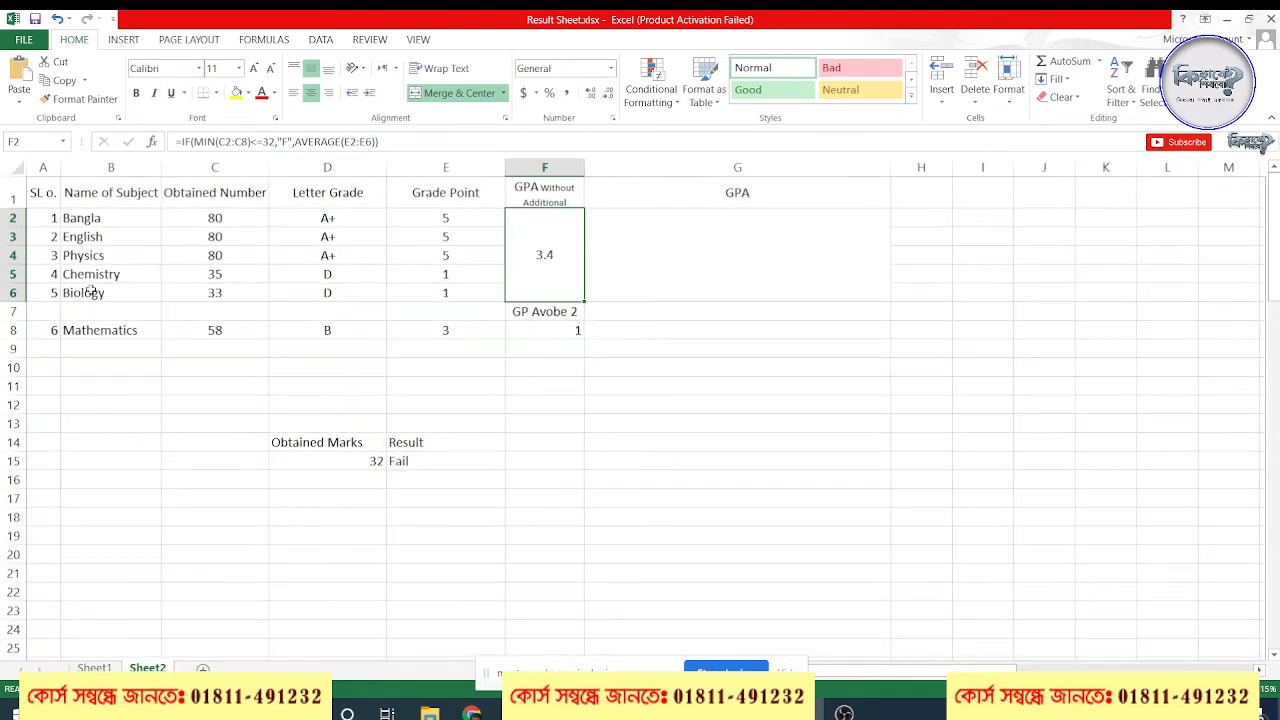
{"action": "left_click_drag", "start_coordinate": [918, 674], "coordinate": [818, 678]}
{"action": "left_click", "coordinate": [786, 672]}
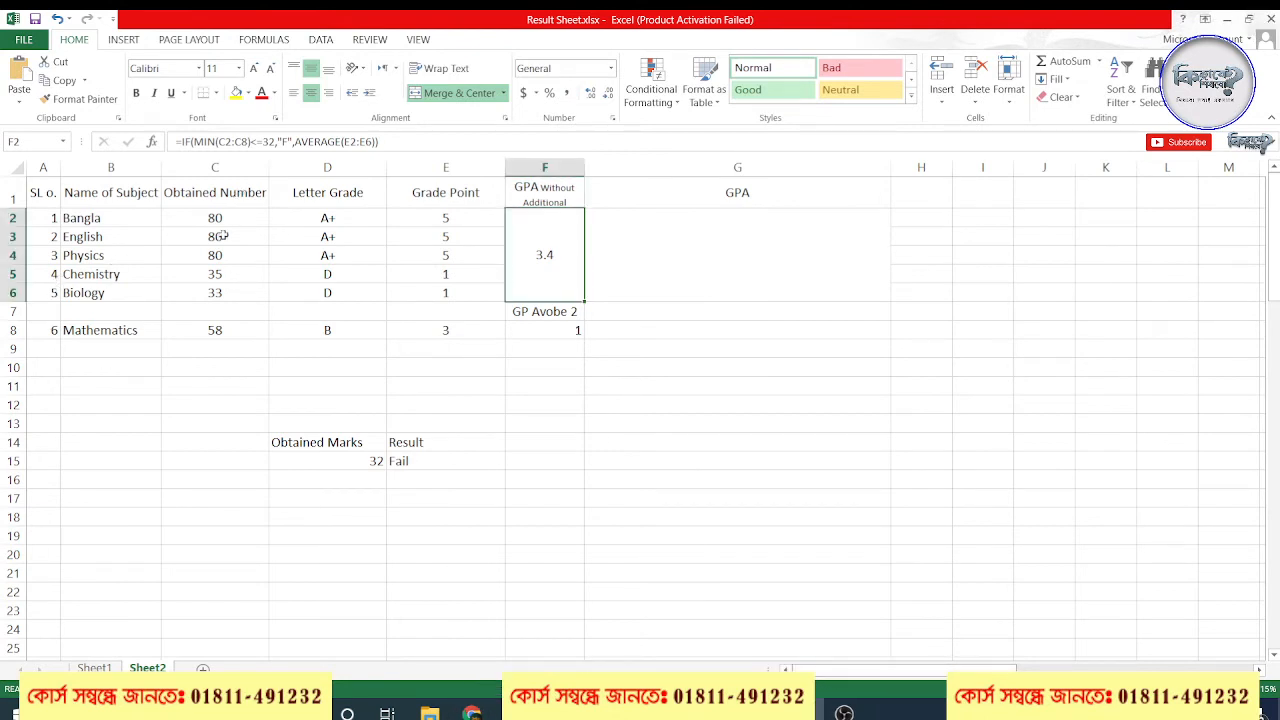
{"action": "left_click", "coordinate": [678, 258]}
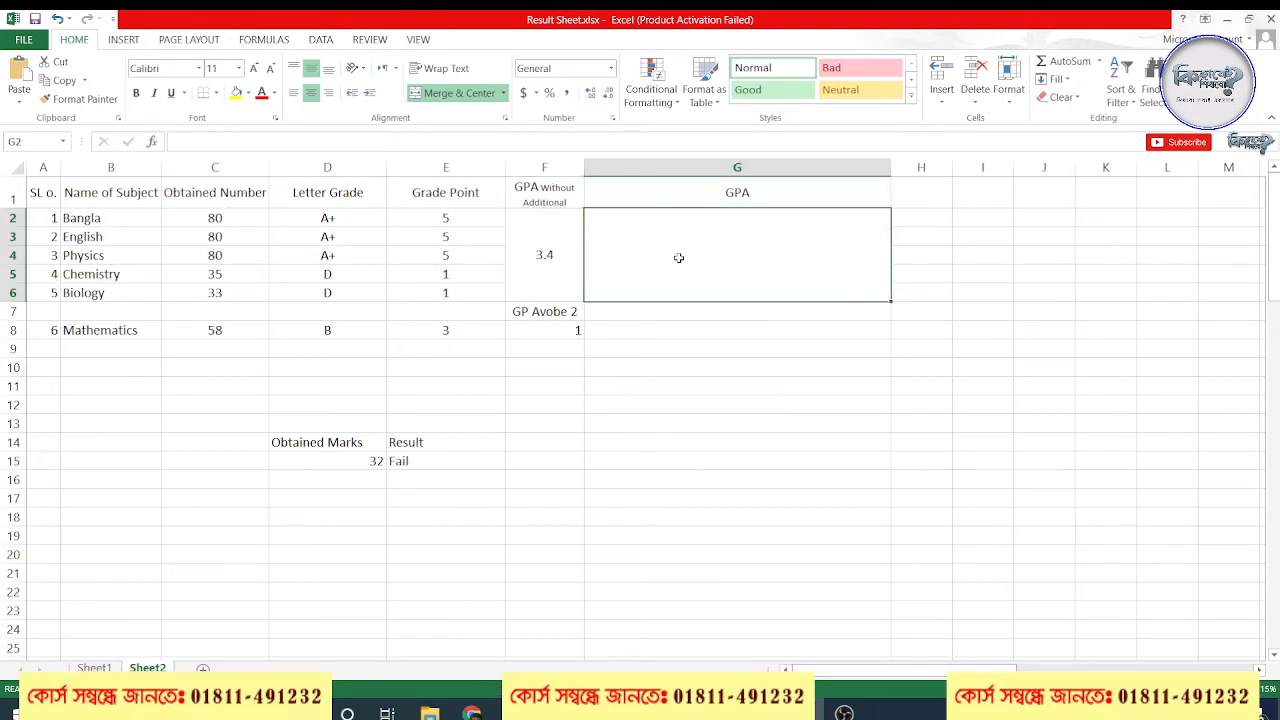
Start the GPA formula in G2 with =IF(MIN(C2:C8)<=32,"F", reusing the opening part of F2's formula
{"action": "double_click", "coordinate": [542, 256]}
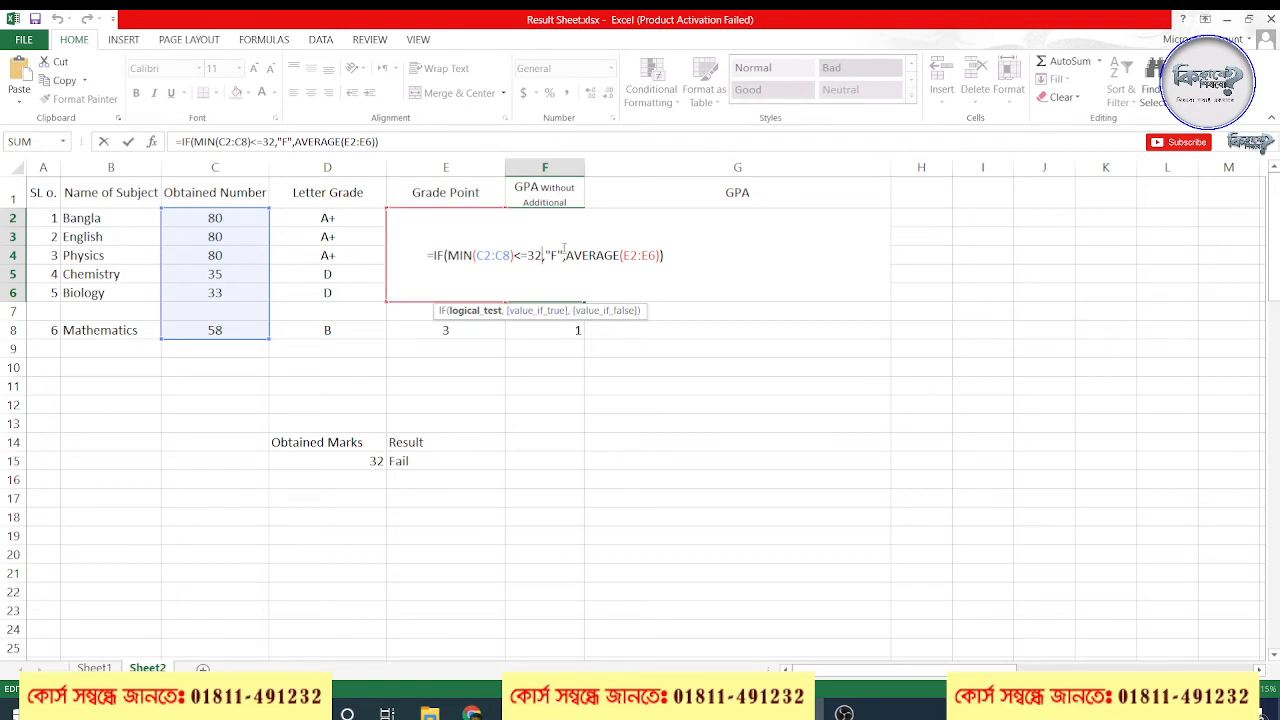
{"action": "left_click_drag", "start_coordinate": [564, 249], "coordinate": [421, 249]}
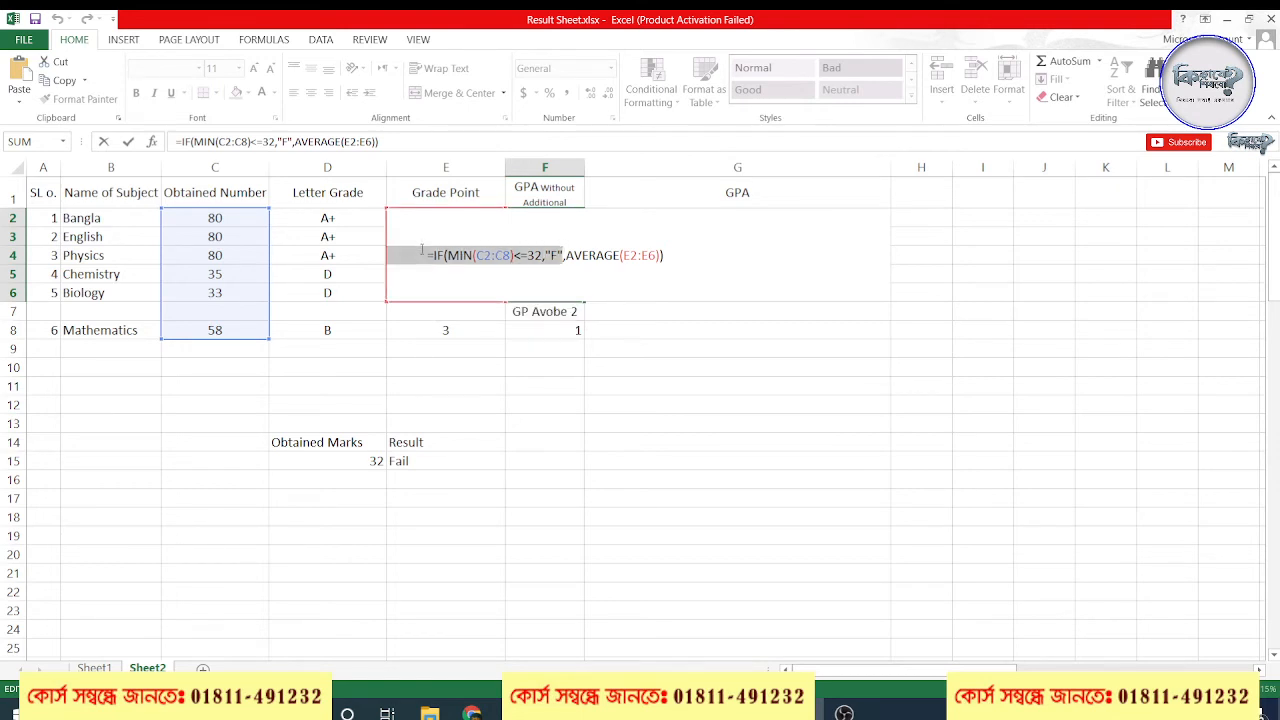
{"action": "key", "text": "ctrl+Return"}
{"action": "left_click", "coordinate": [736, 257]}
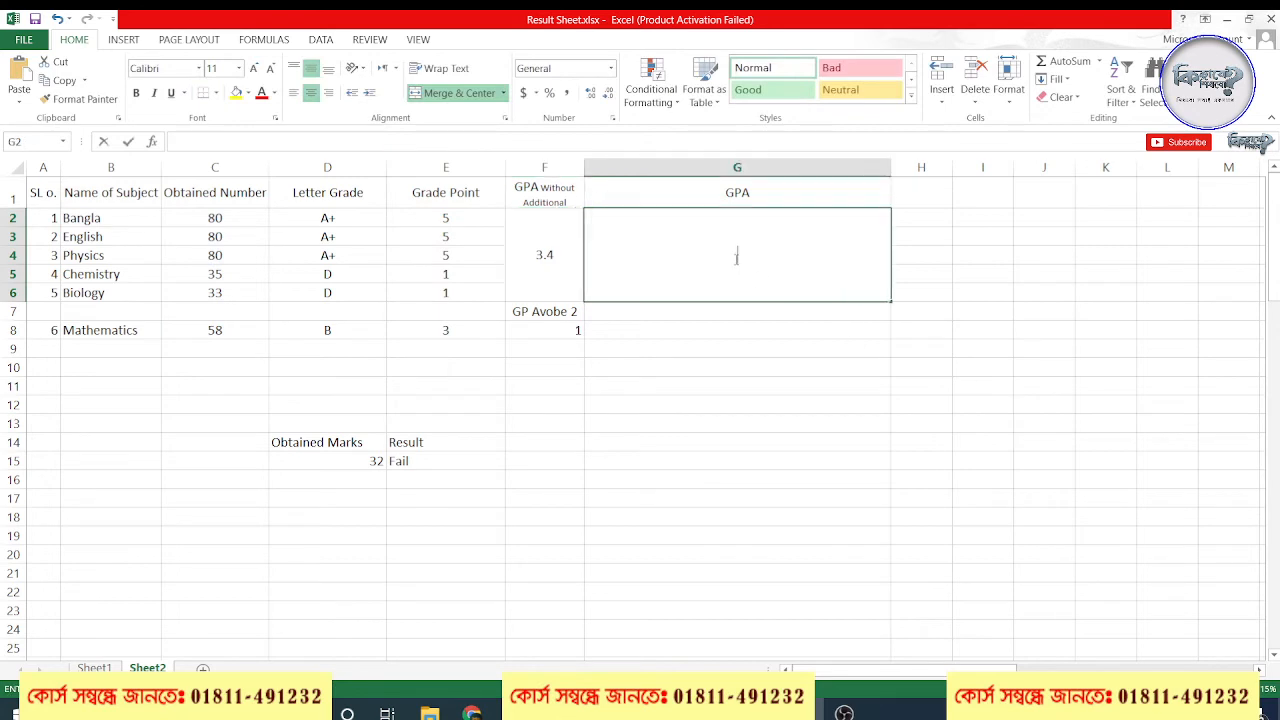
{"action": "double_click", "coordinate": [736, 257]}
{"action": "key", "text": "ctrl+v"}
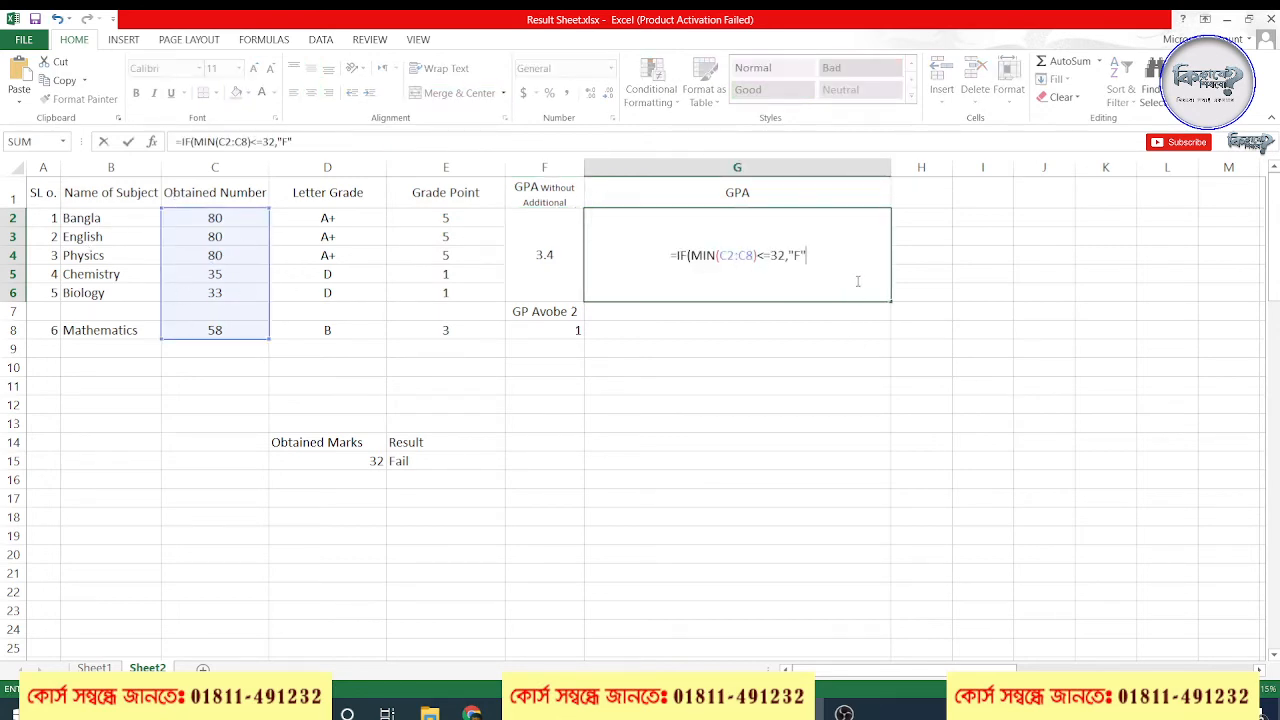
{"action": "type", "text": ","}
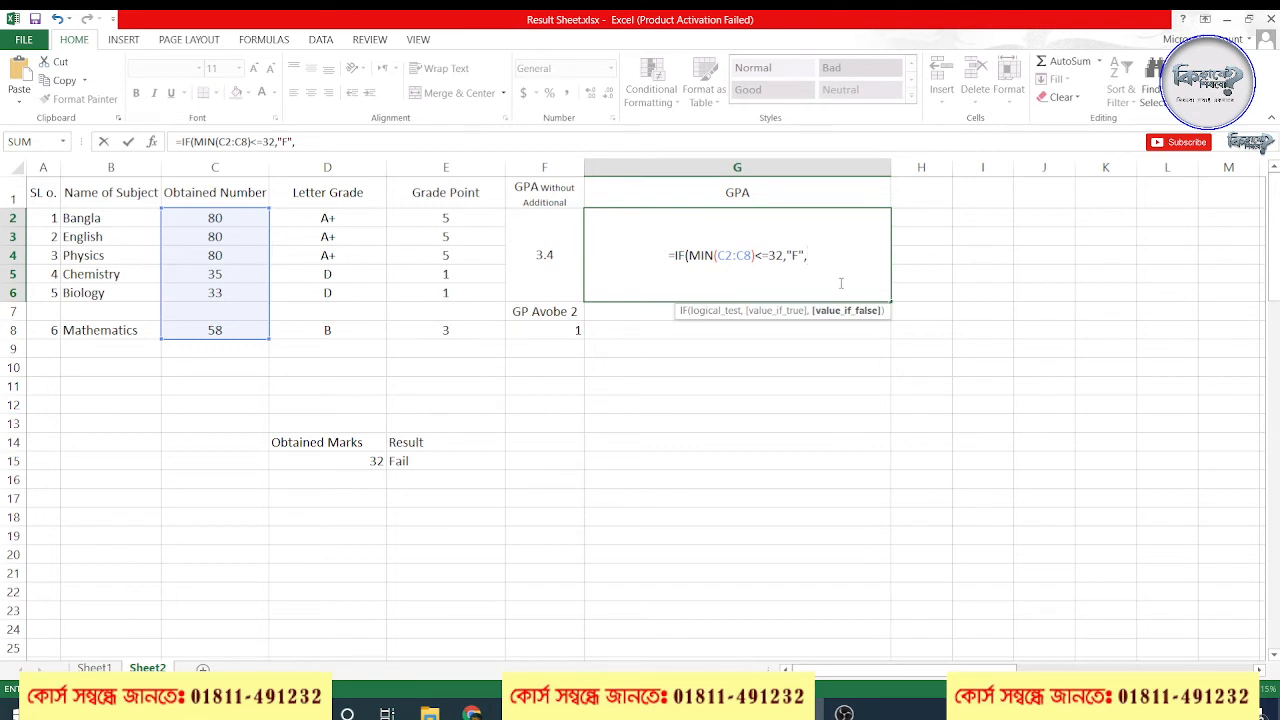
{"action": "type", "text": "I"}
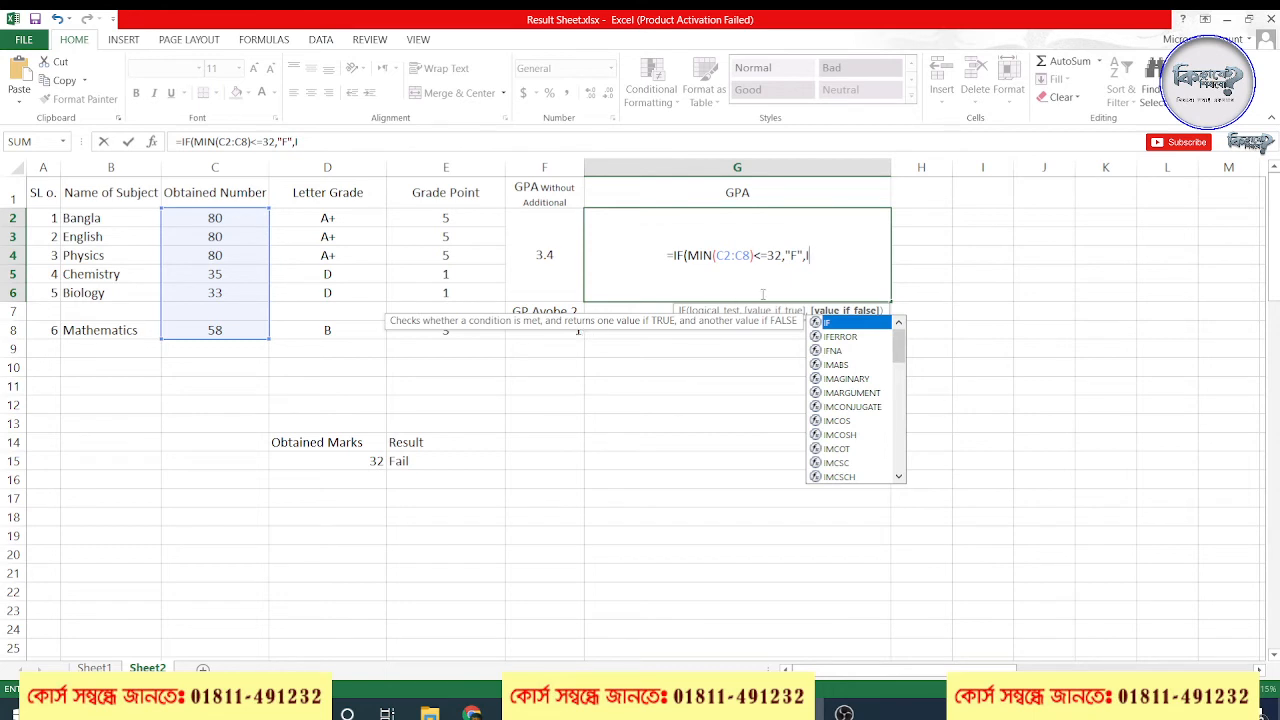
Add a nested IF to the G2 formula, opening its test with IF(((F2* and a reference to the GPA without additional
{"action": "key", "text": "Escape"}
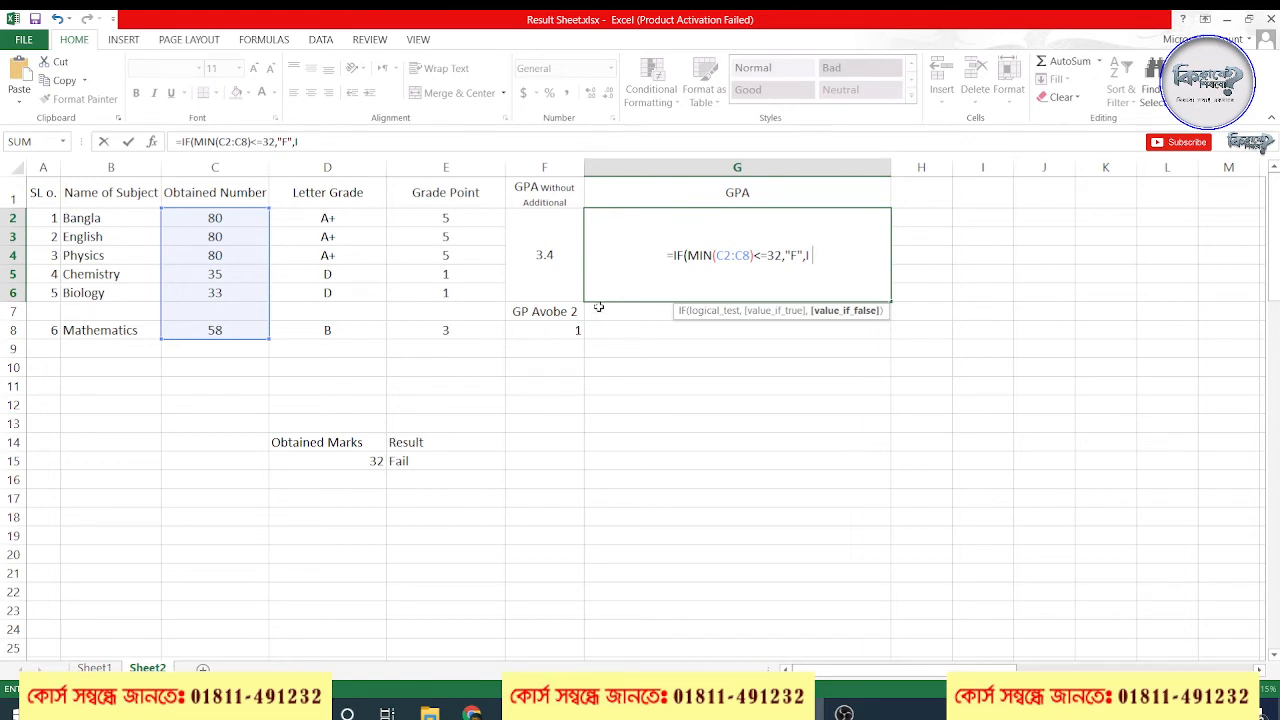
{"action": "key", "text": "BackSpace"}
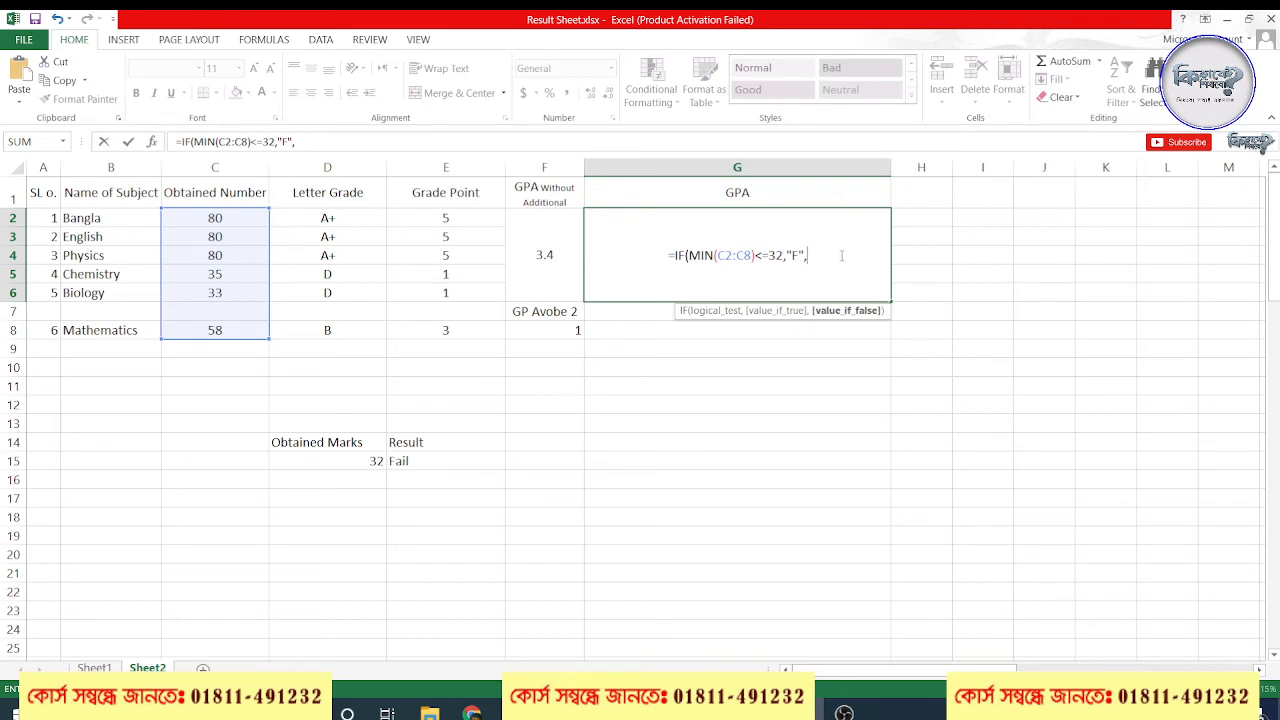
{"action": "type", "text": "IF("}
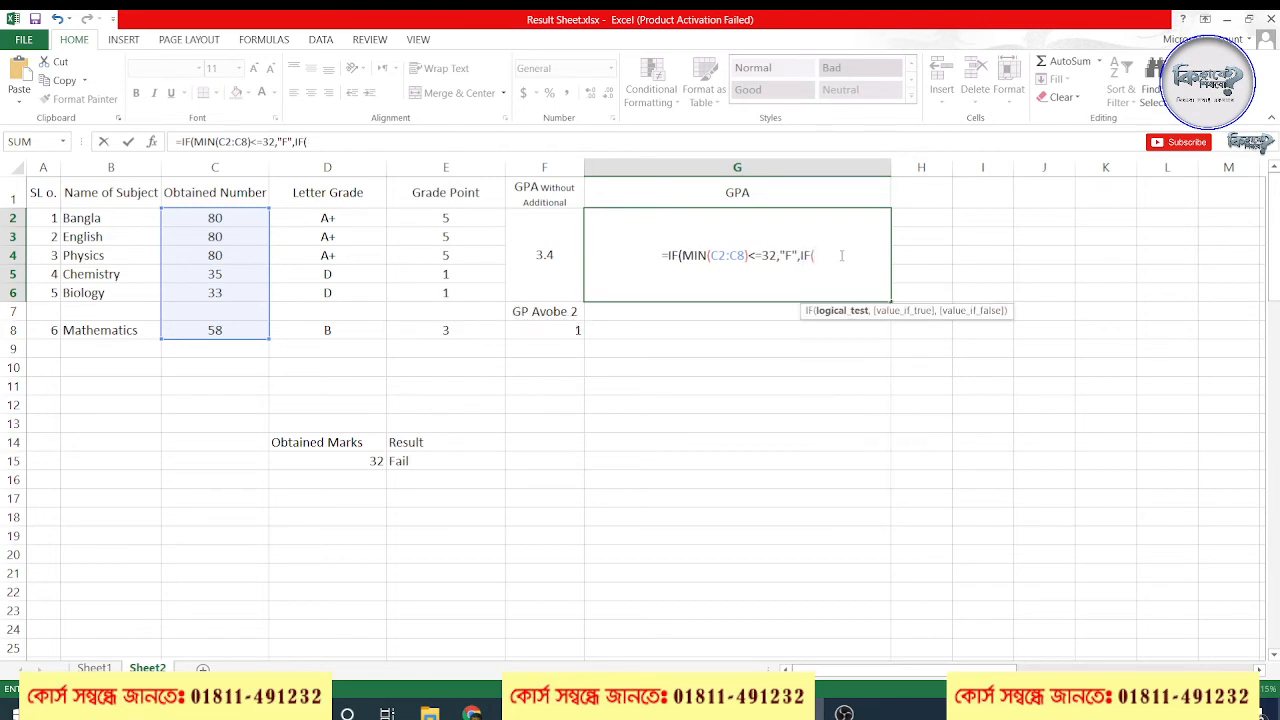
{"action": "type", "text": "(("}
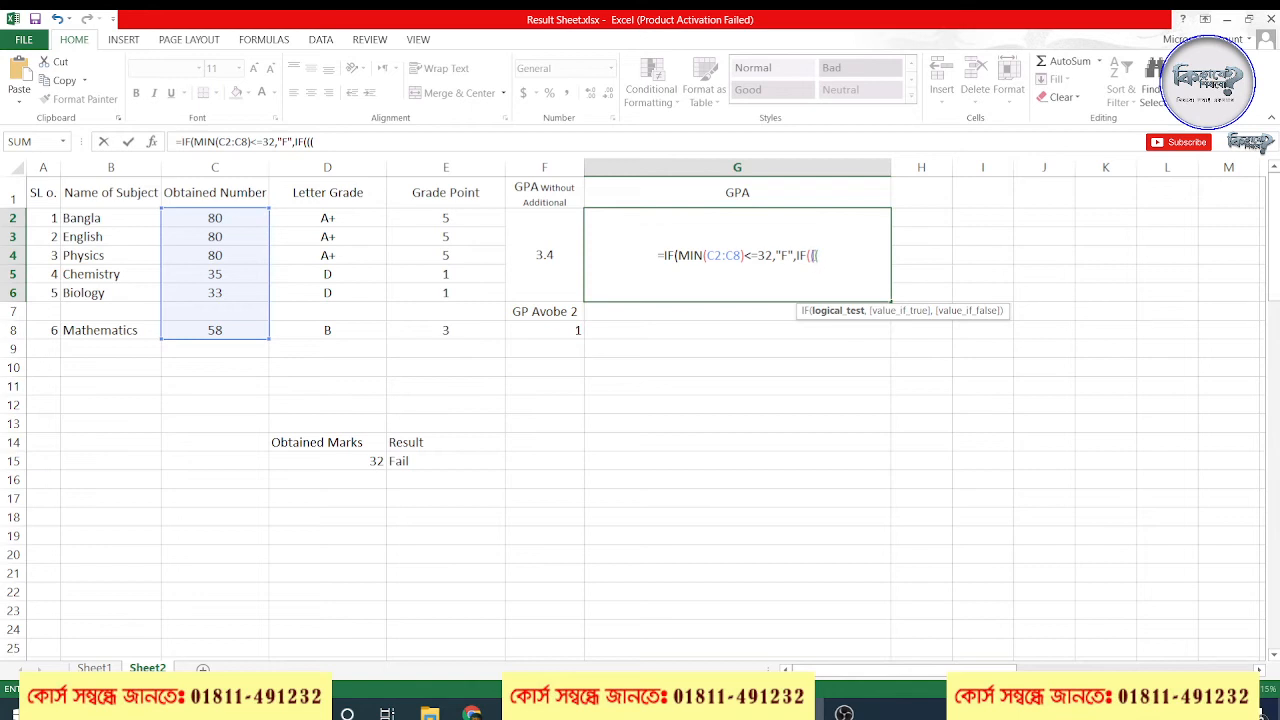
{"action": "left_click", "coordinate": [550, 234]}
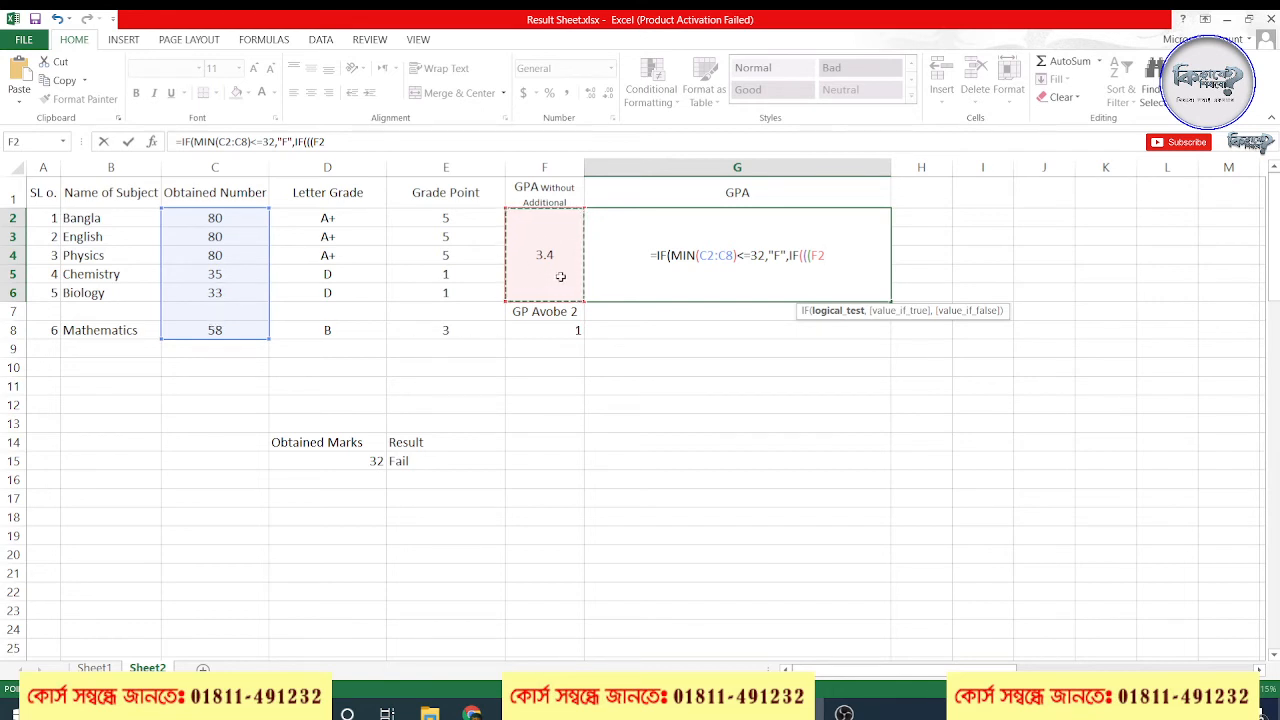
{"action": "type", "text": "*"}
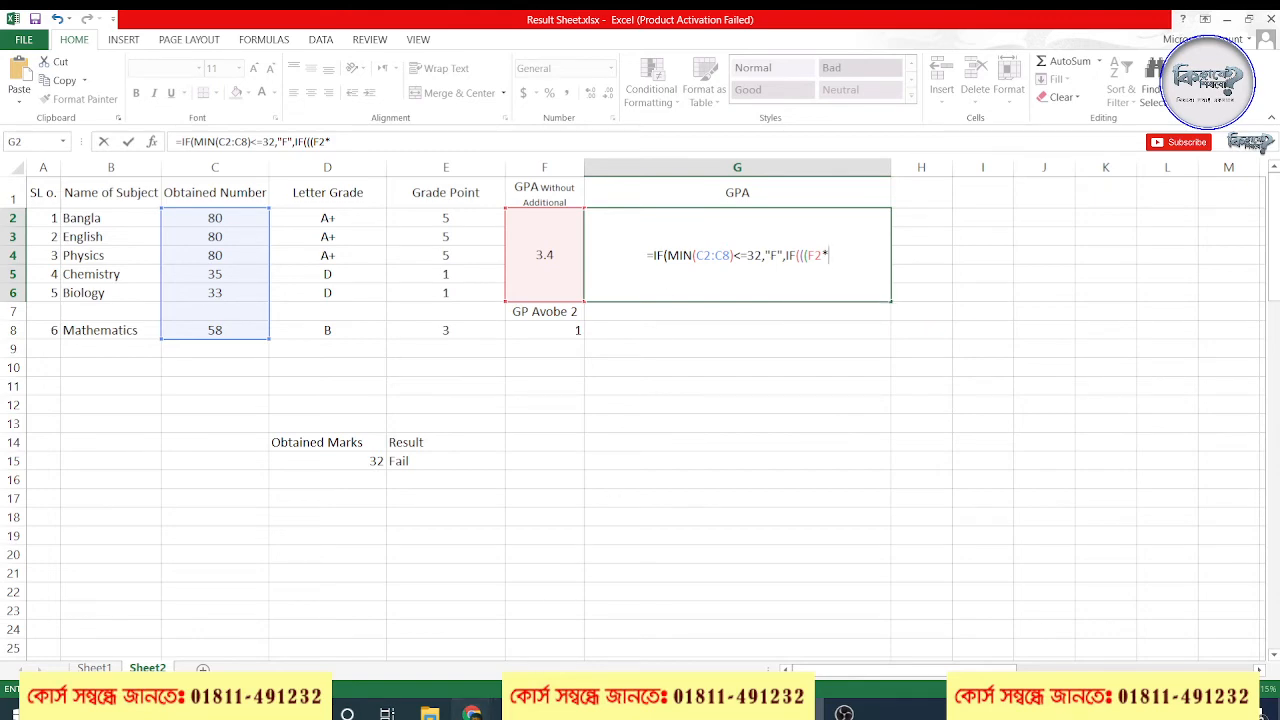
Extend the nested test in G2 with 6+F8)/6, referencing the GP Avobe 2 cell
{"action": "left_click", "coordinate": [472, 712]}
{"action": "left_click", "coordinate": [417, 668]}
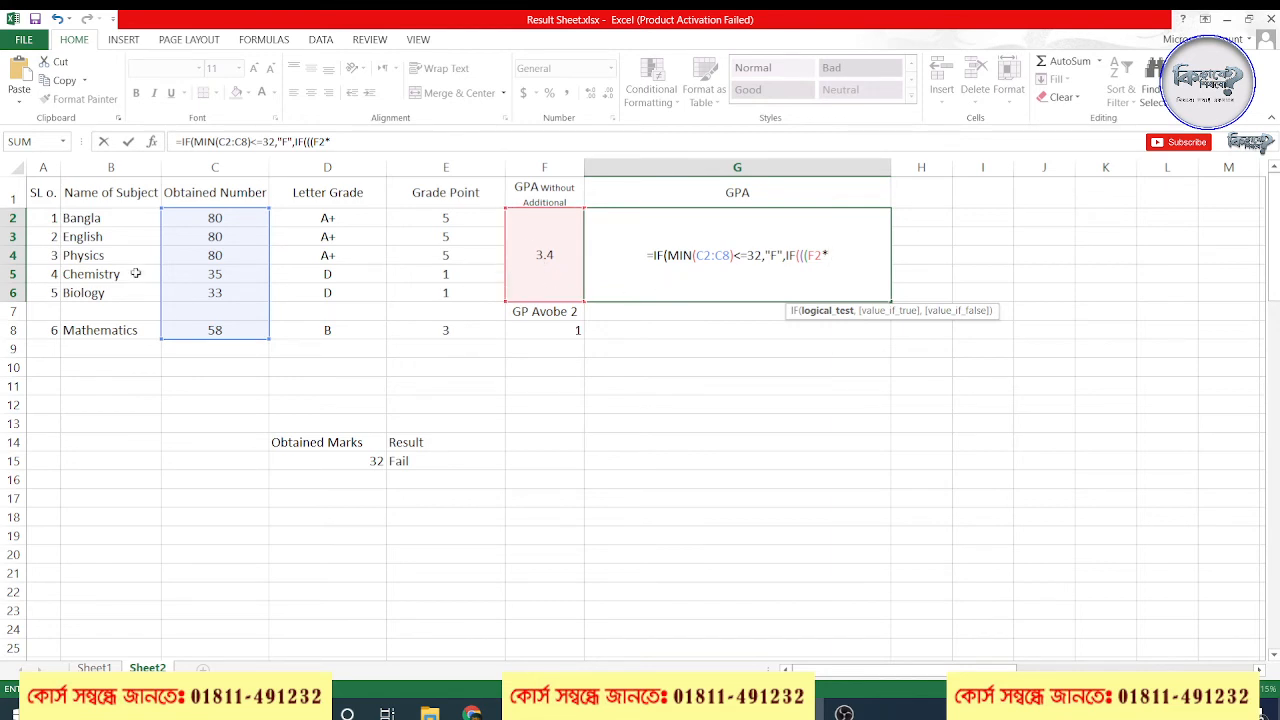
{"action": "type", "text": "6"}
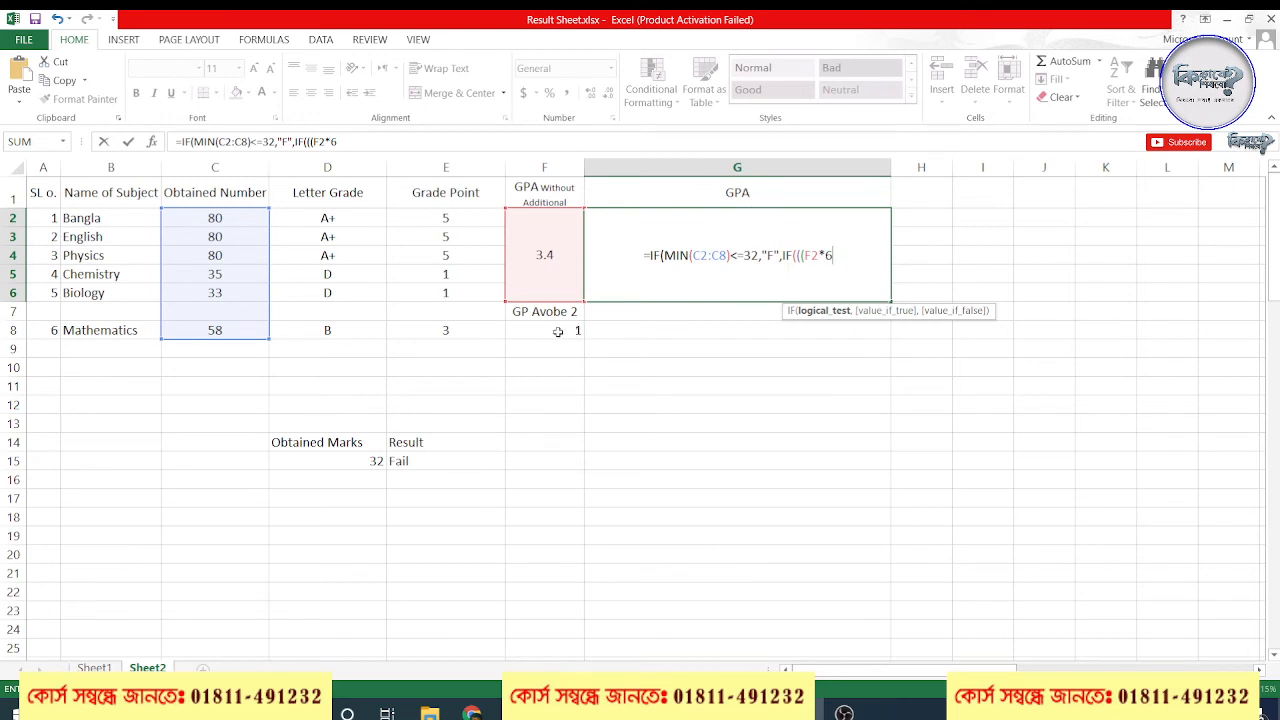
{"action": "type", "text": "+"}
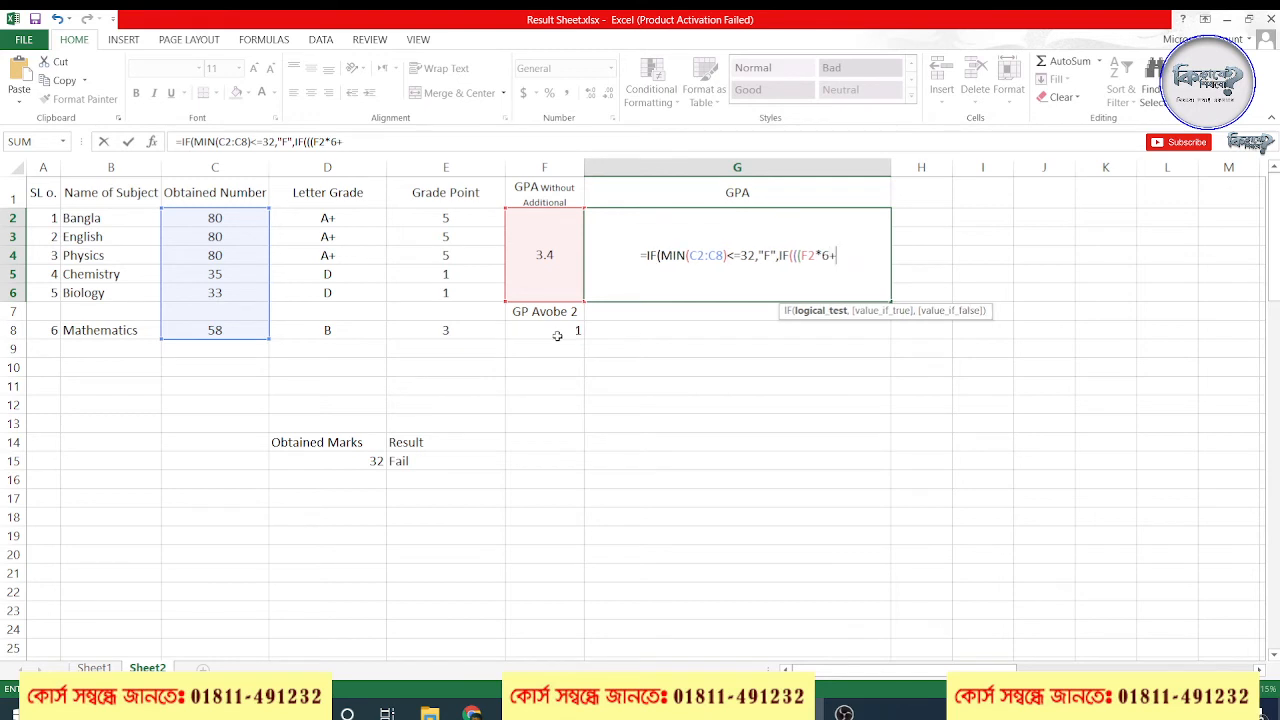
{"action": "left_click", "coordinate": [578, 331]}
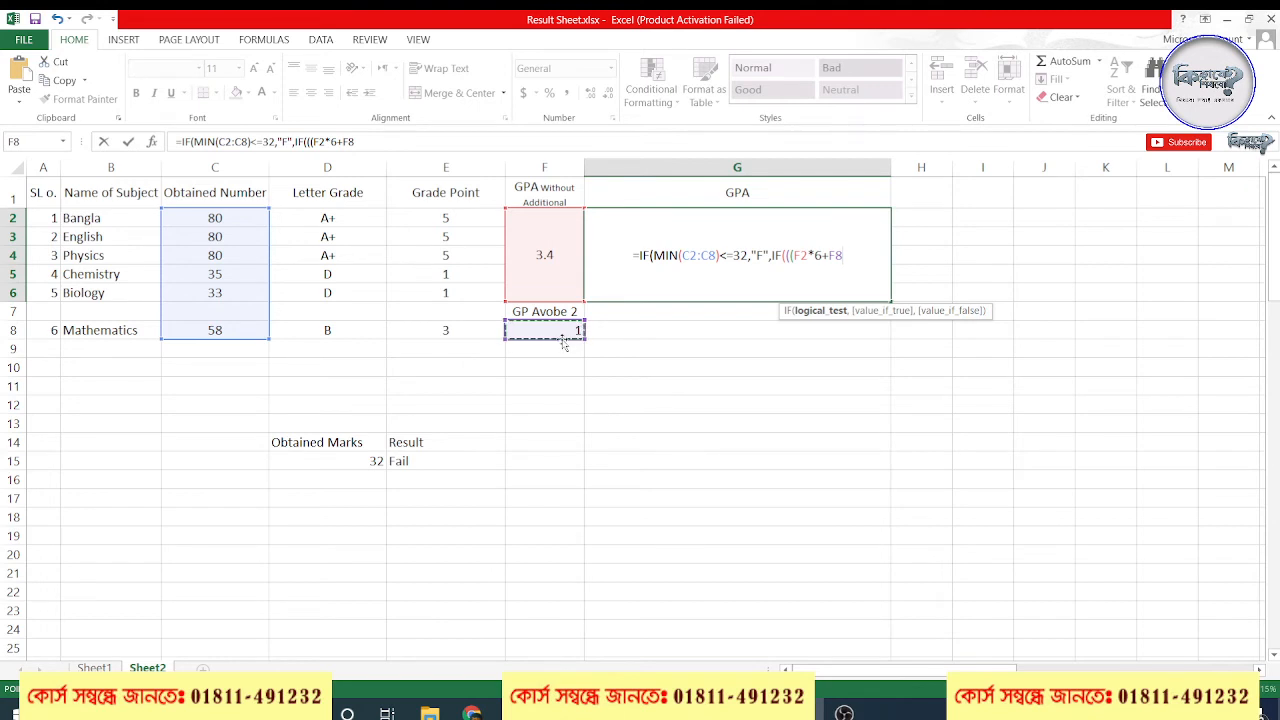
{"action": "type", "text": ")"}
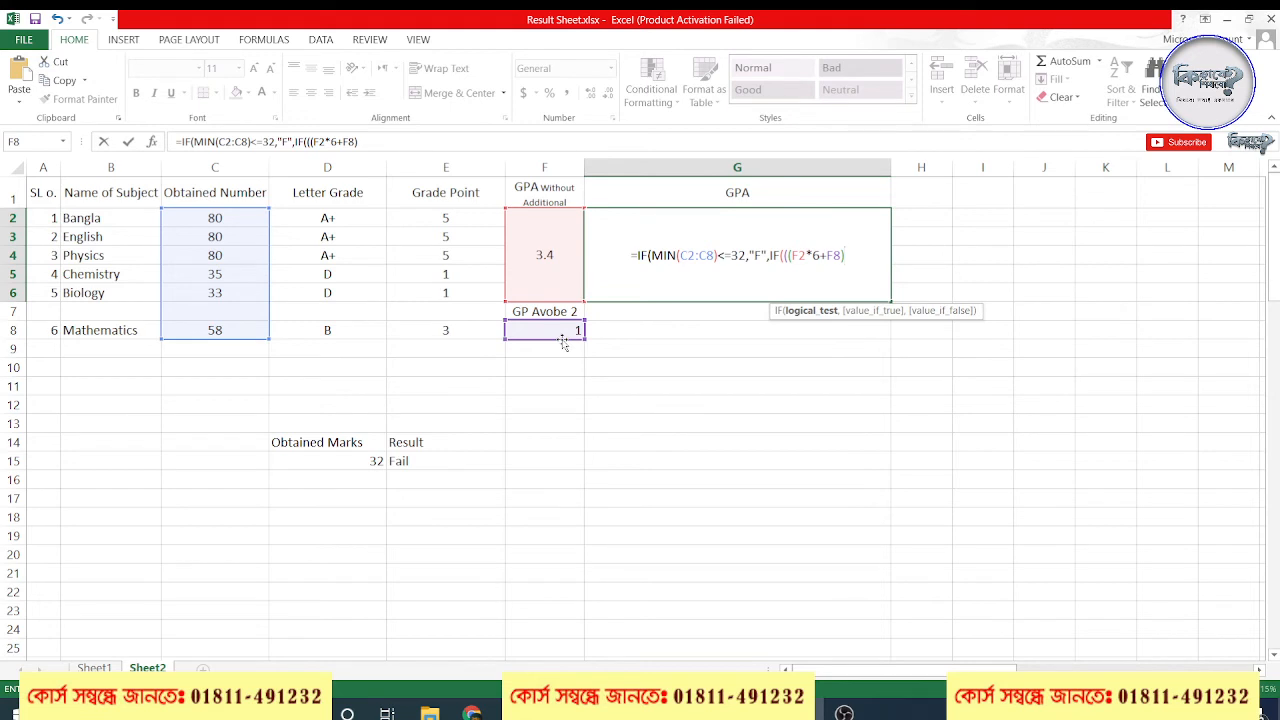
{"action": "type", "text": "/"}
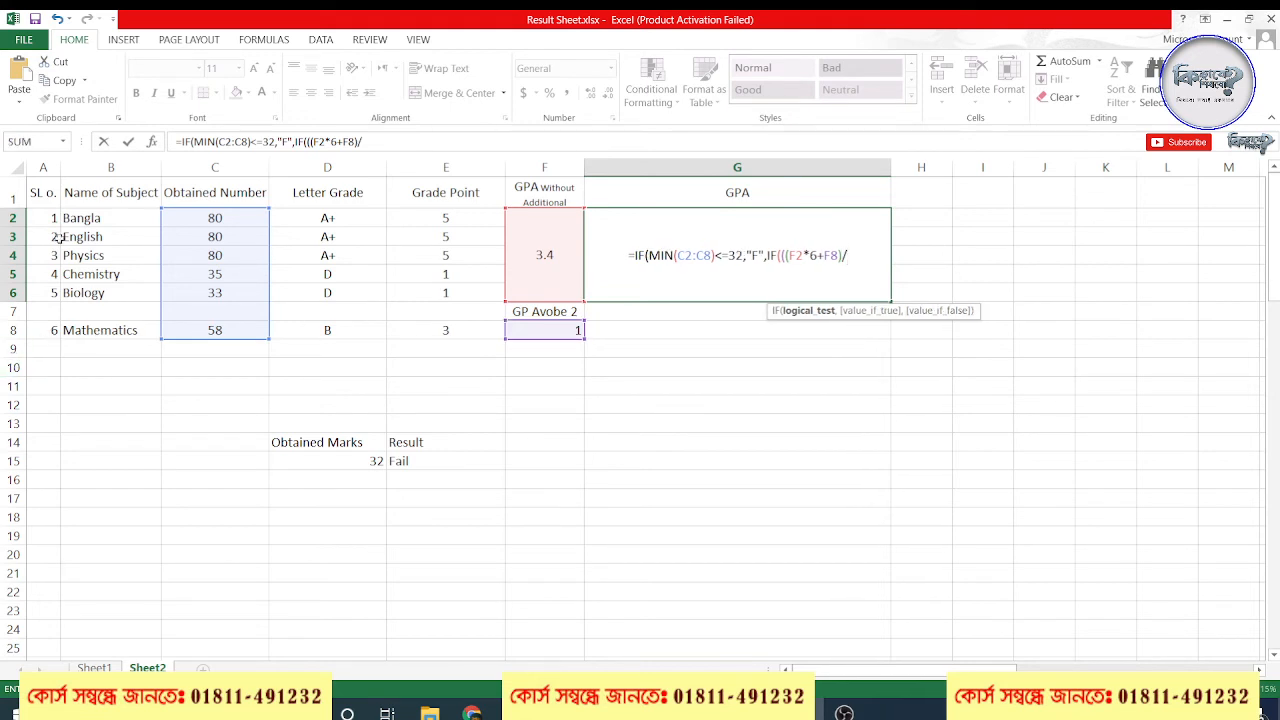
{"action": "type", "text": "6"}
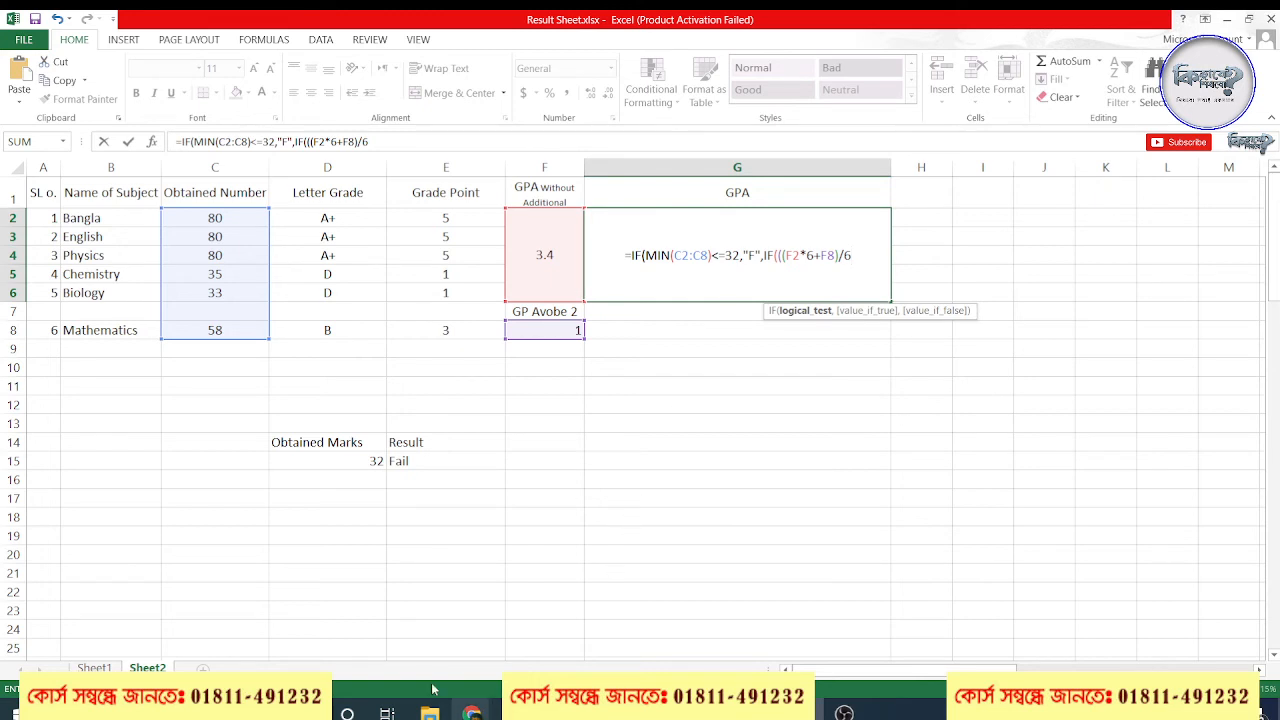
Check the video meeting window, return to the workbook and review the F2*6+F8 part of the G2 formula
{"action": "left_click", "coordinate": [469, 712]}
{"action": "left_click", "coordinate": [432, 648]}
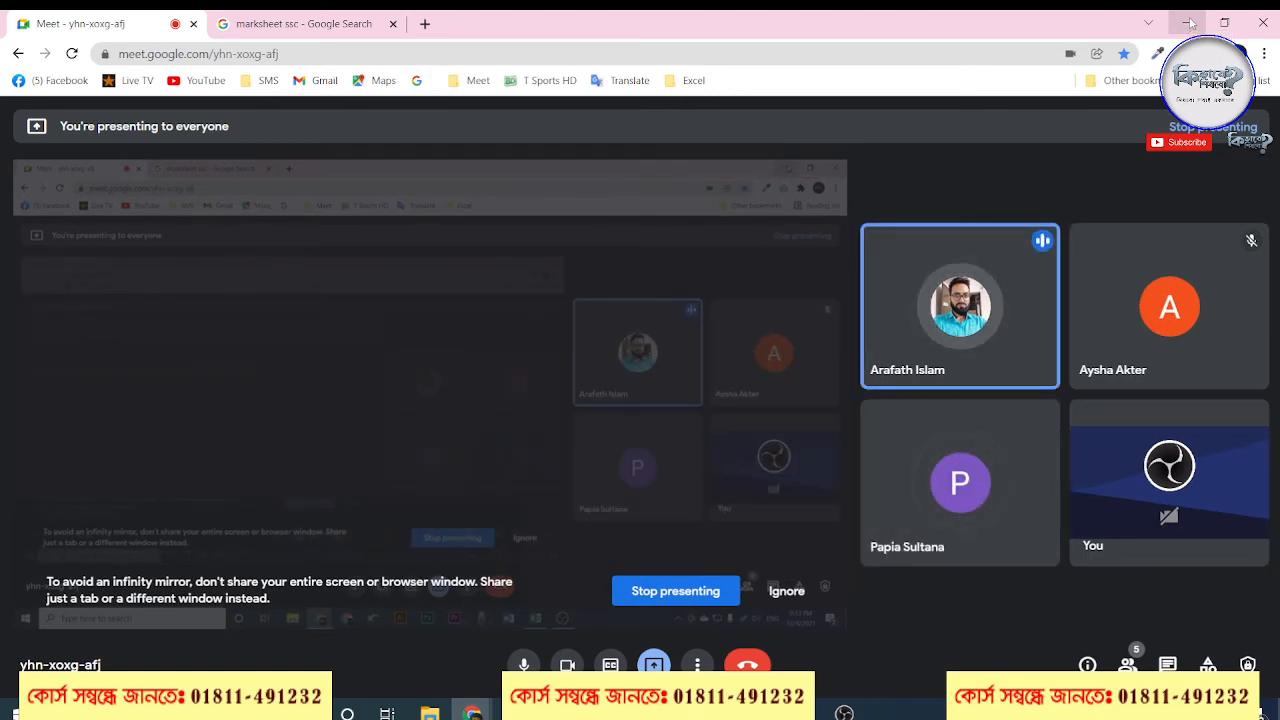
{"action": "left_click", "coordinate": [1189, 22]}
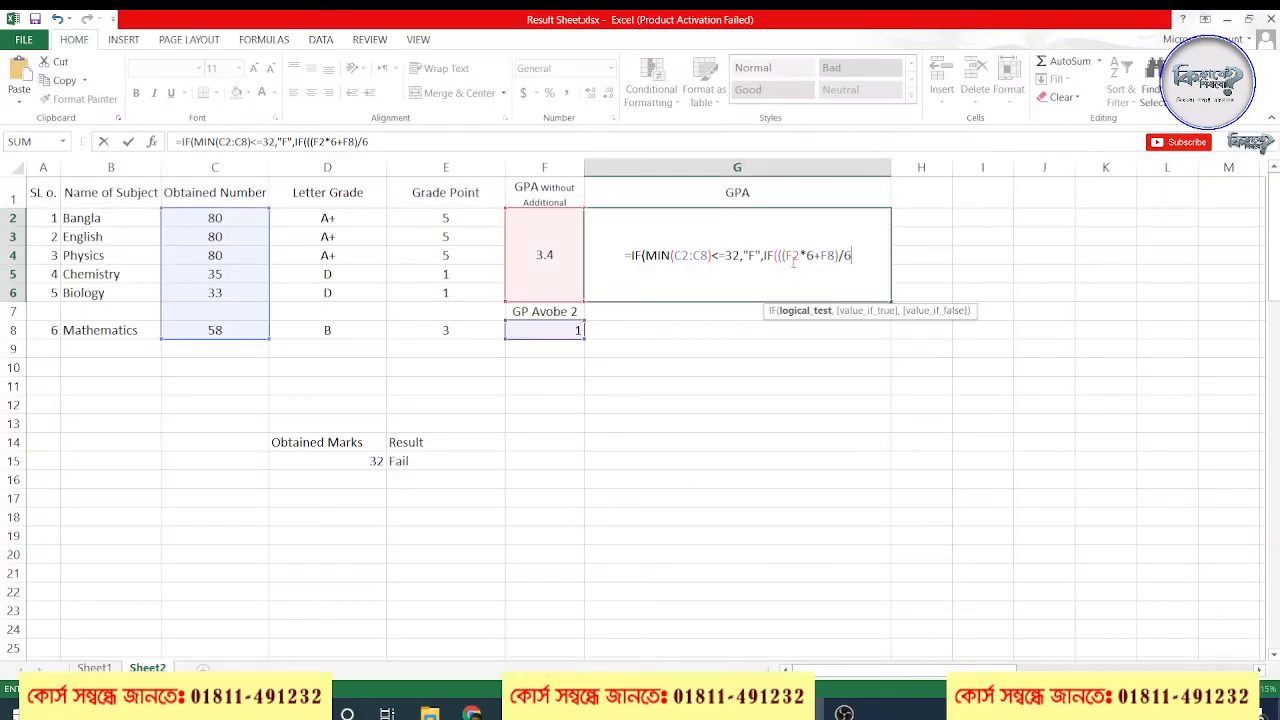
{"action": "left_click_drag", "start_coordinate": [764, 258], "coordinate": [836, 258]}
{"action": "left_click", "coordinate": [856, 260]}
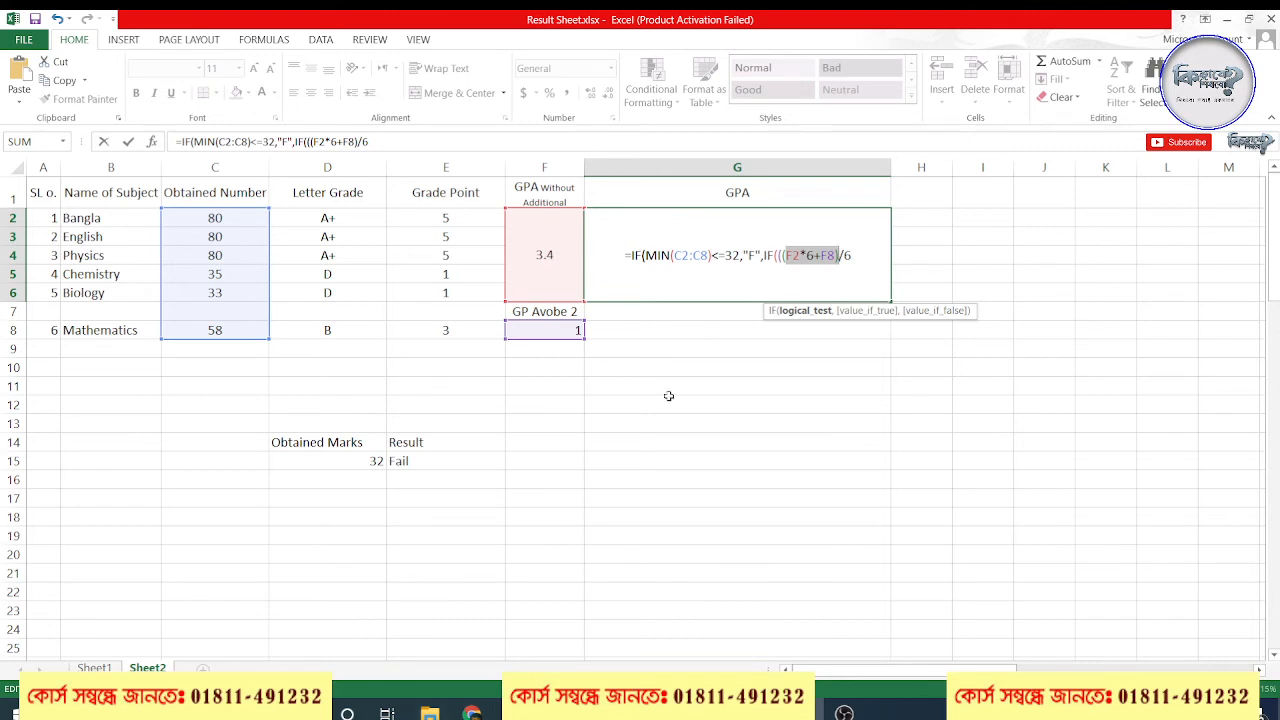
{"action": "left_click", "coordinate": [830, 256]}
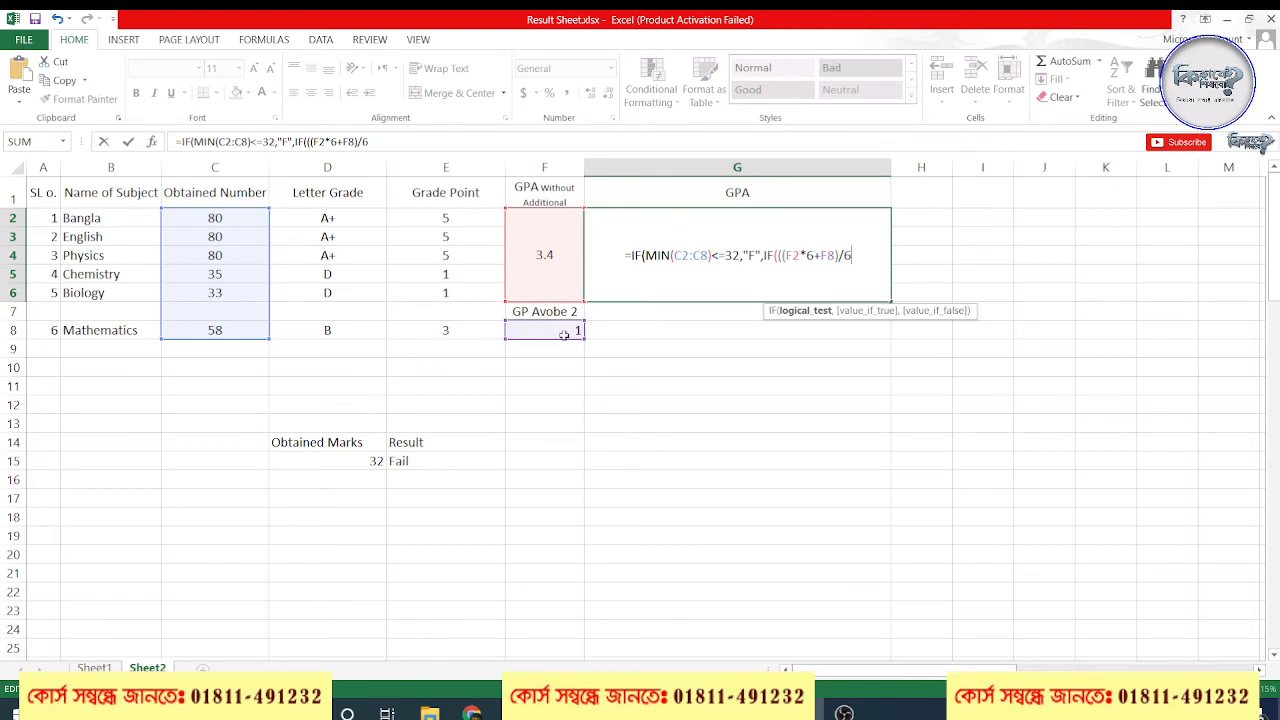
{"action": "double_click", "coordinate": [826, 255]}
{"action": "left_click", "coordinate": [831, 268]}
Continue the G2 formula with ),>5,5, to compare the result with 5 and return 5 when it is higher
{"action": "type", "text": ")"}
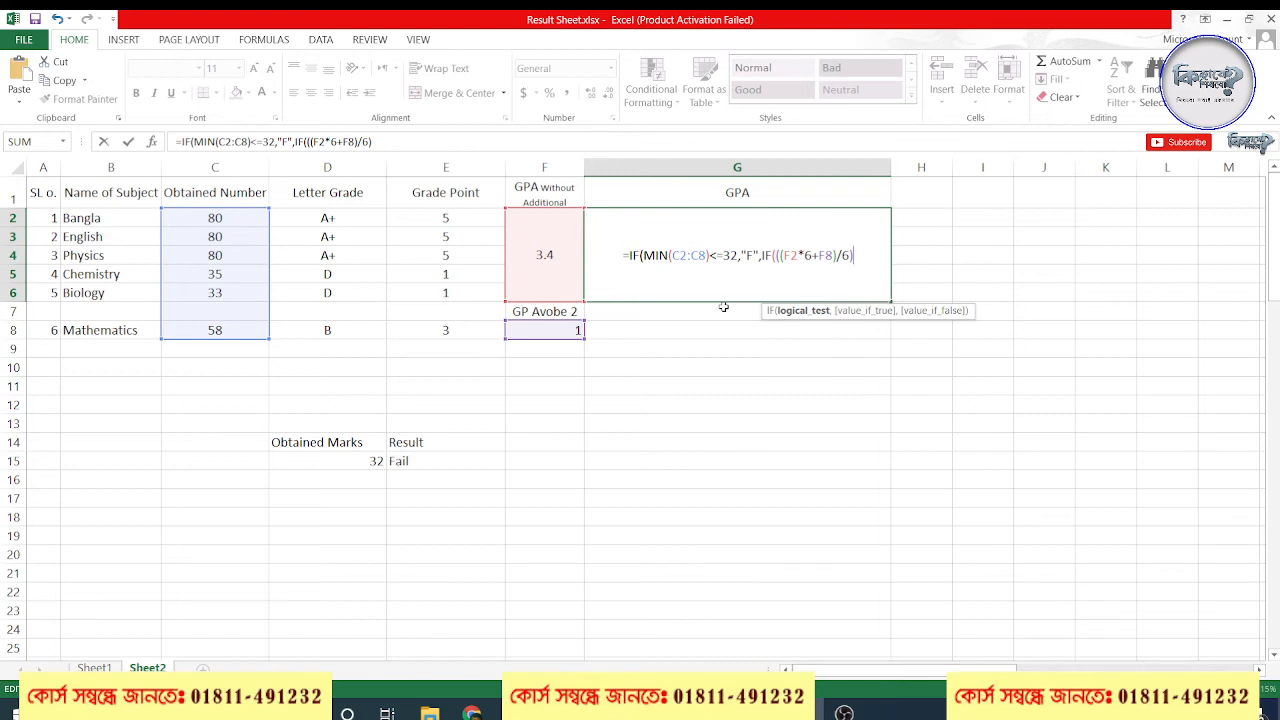
{"action": "type", "text": ","}
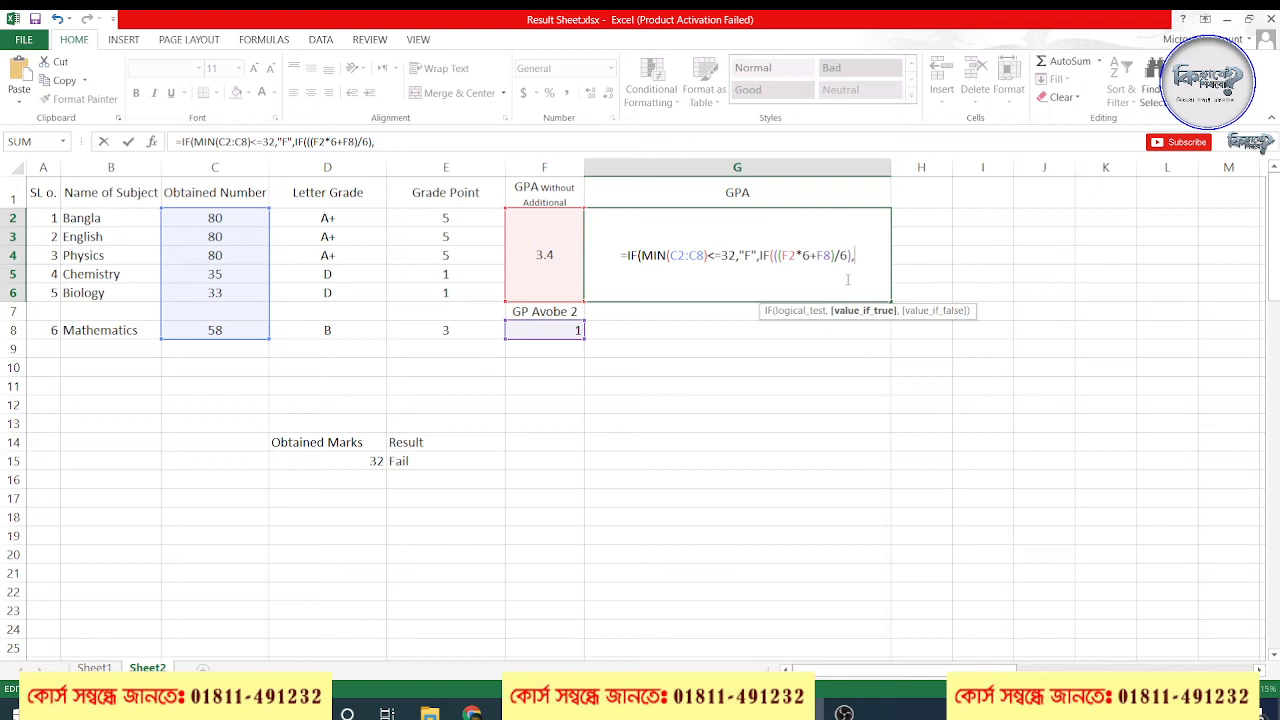
{"action": "type", "text": ">"}
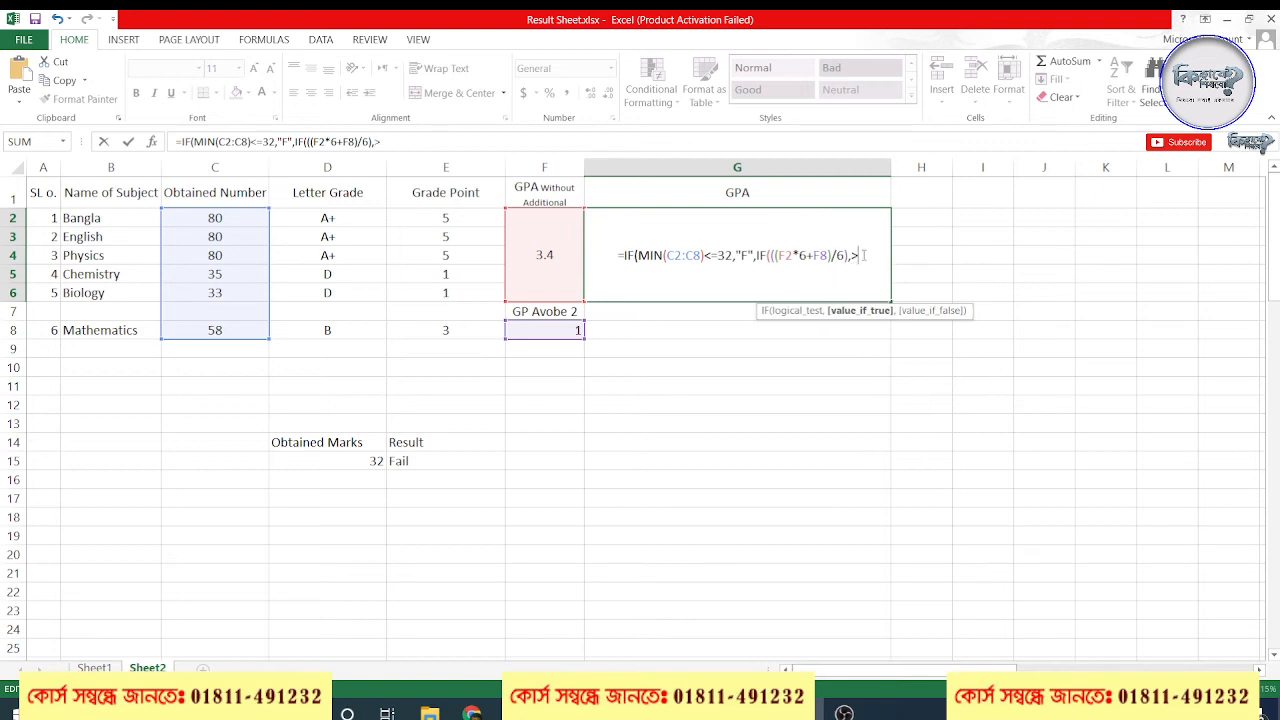
{"action": "type", "text": "5"}
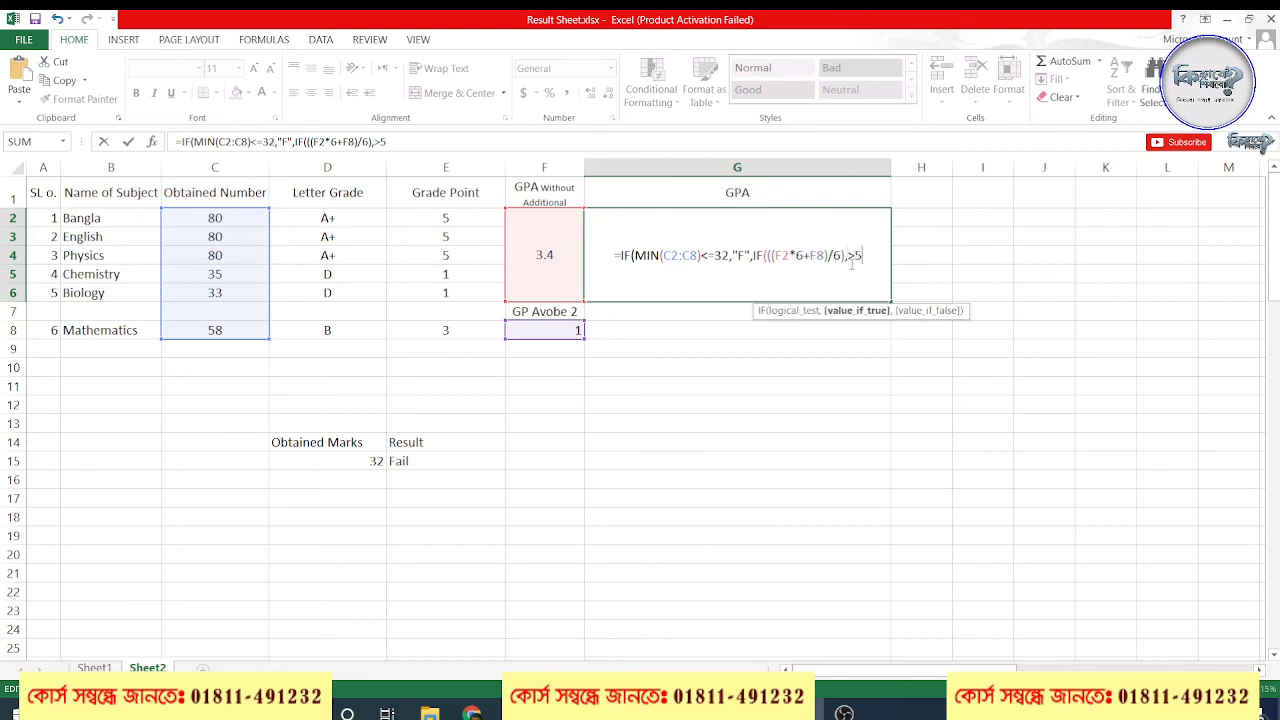
{"action": "left_click_drag", "start_coordinate": [832, 256], "coordinate": [774, 256]}
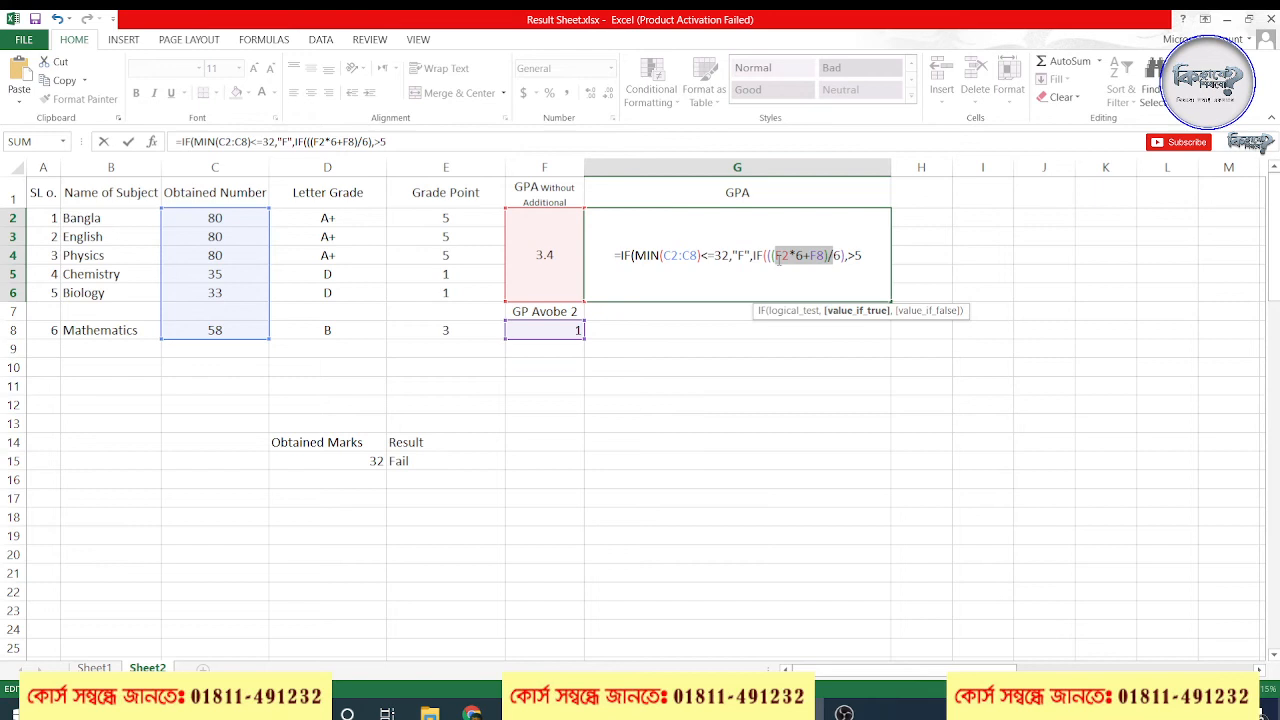
{"action": "left_click", "coordinate": [857, 260]}
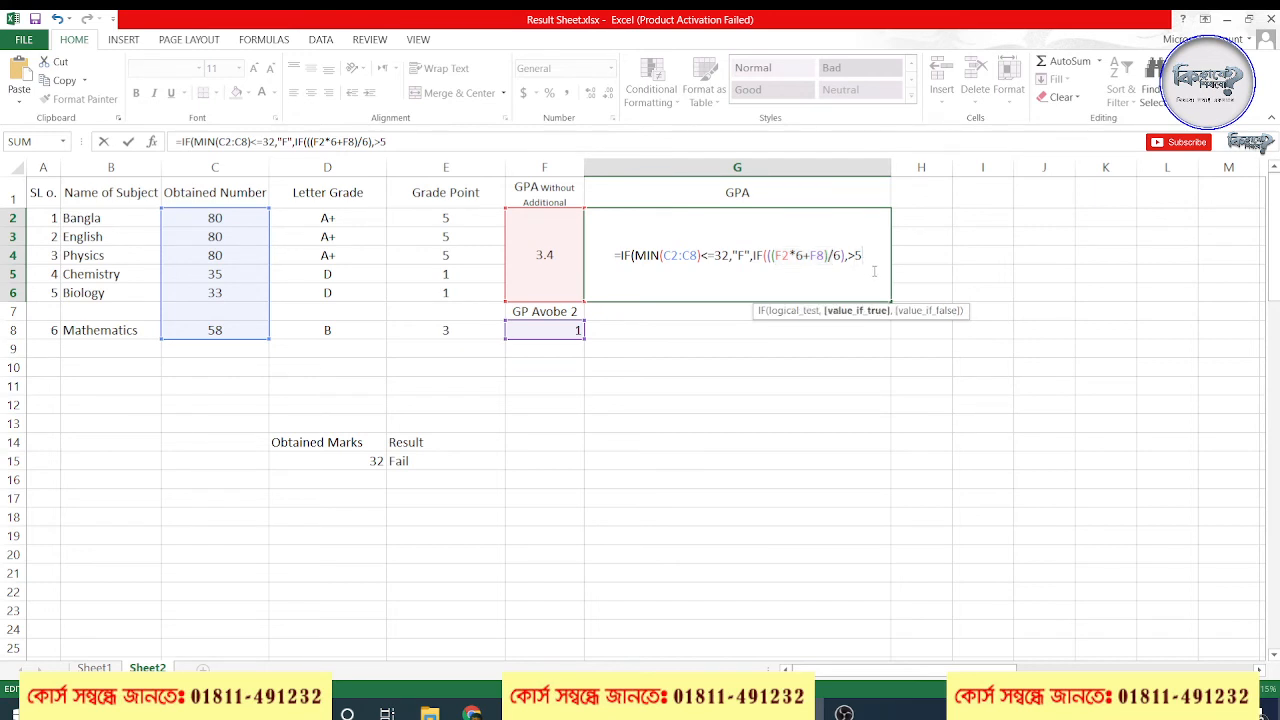
{"action": "type", "text": ",5"}
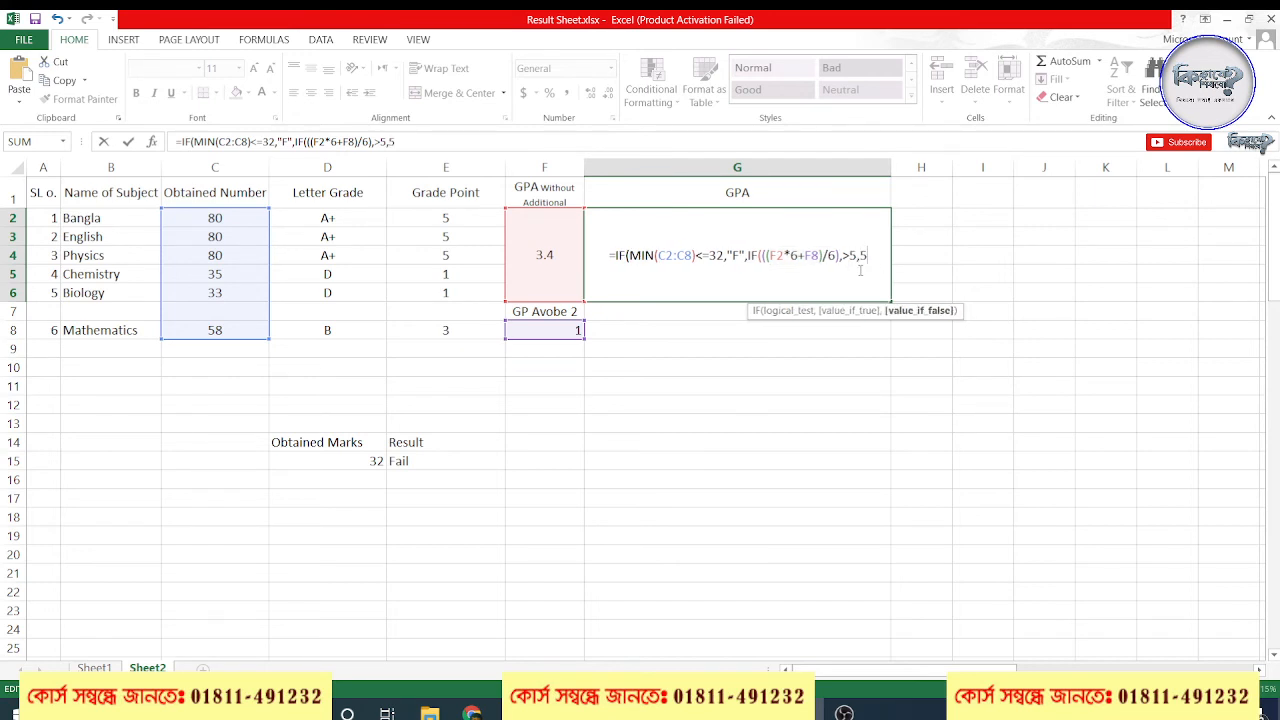
{"action": "type", "text": ","}
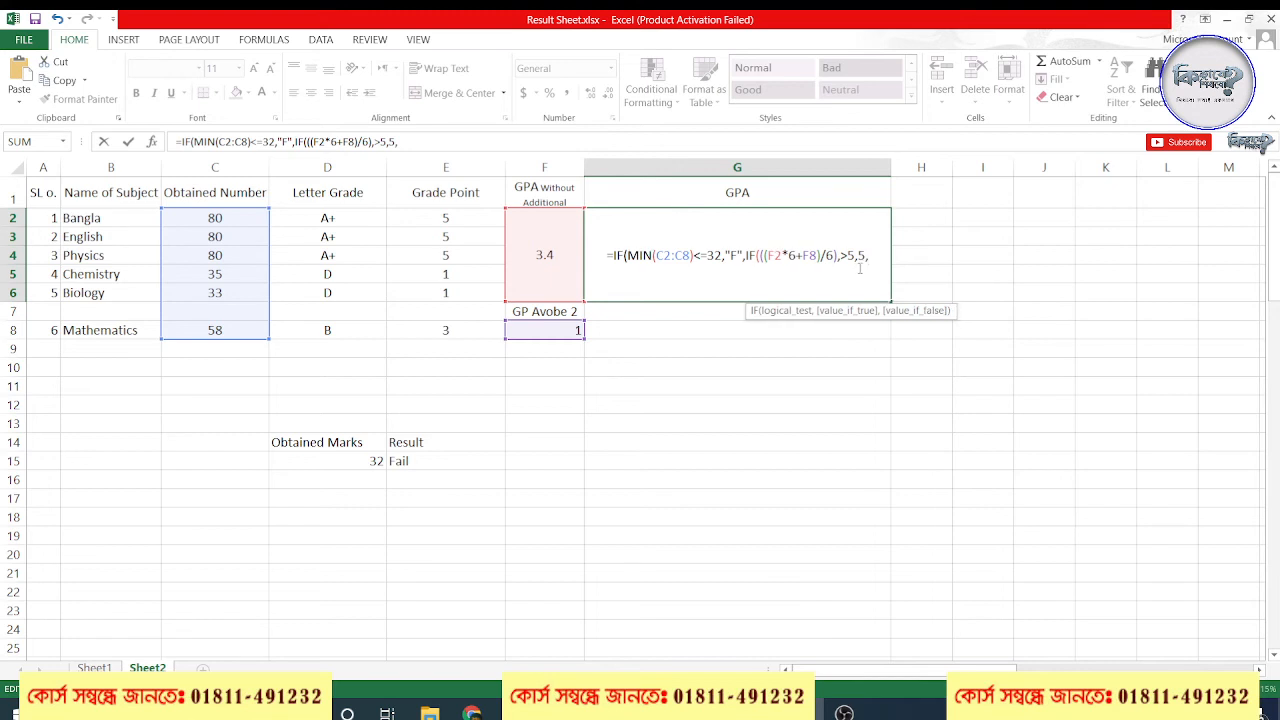
Copy (F2*6+F8)/6 within the G2 formula as the nested IF's false value and close the open brackets
{"action": "left_click_drag", "start_coordinate": [836, 256], "coordinate": [765, 256]}
{"action": "key", "text": "ctrl+c"}
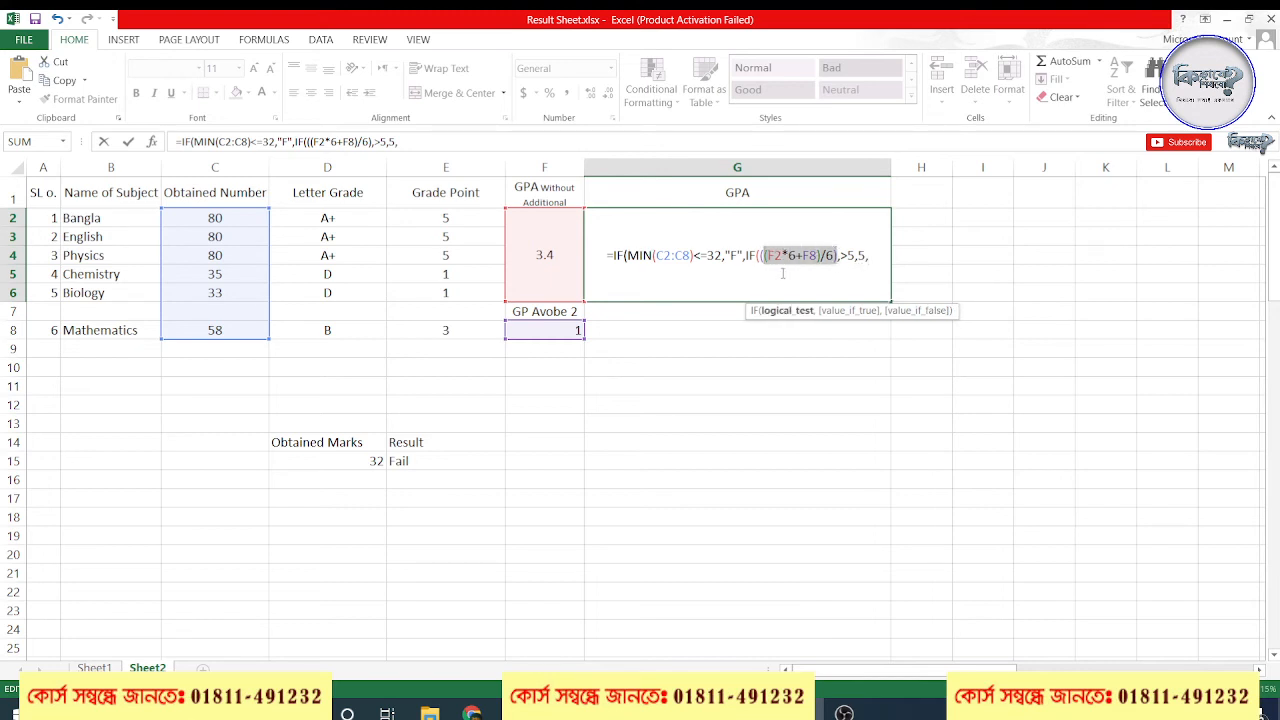
{"action": "left_click", "coordinate": [870, 257]}
{"action": "key", "text": "ctrl+v"}
{"action": "type", "text": ")"}
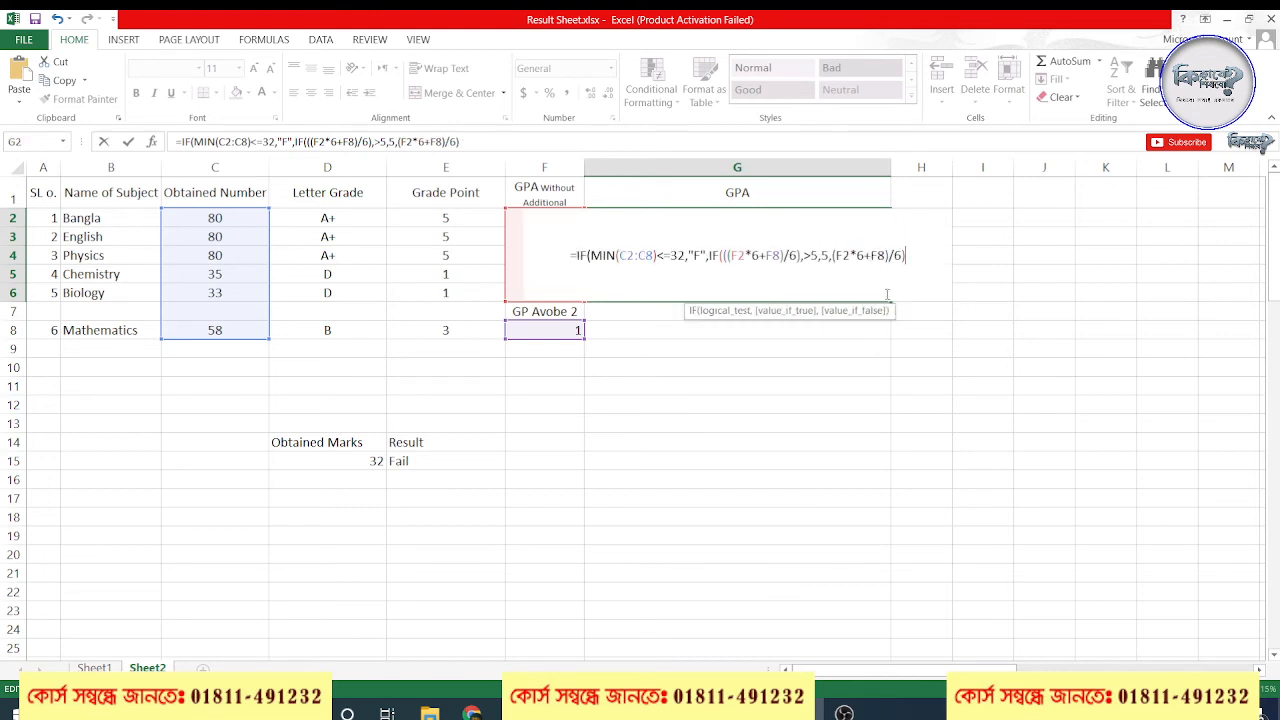
{"action": "type", "text": ")"}
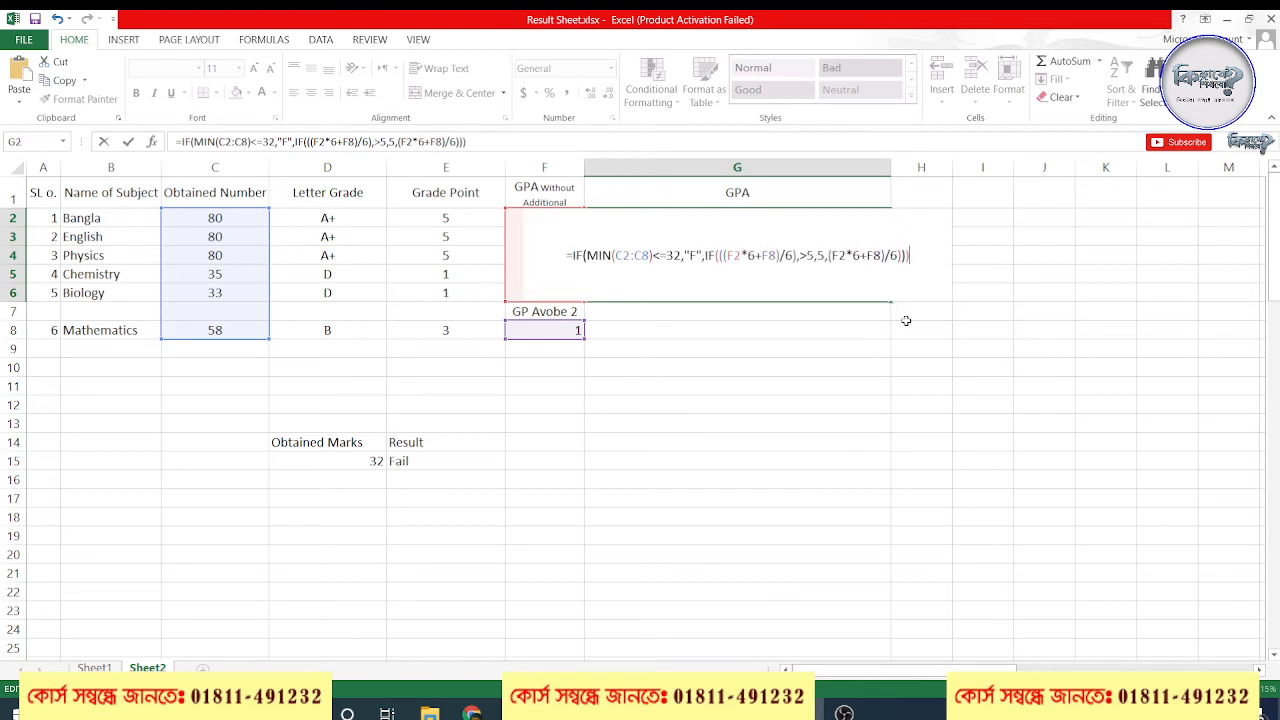
Remove the stray comma before >5 in the G2 formula and enter the corrected formula
{"action": "key", "text": "Return"}
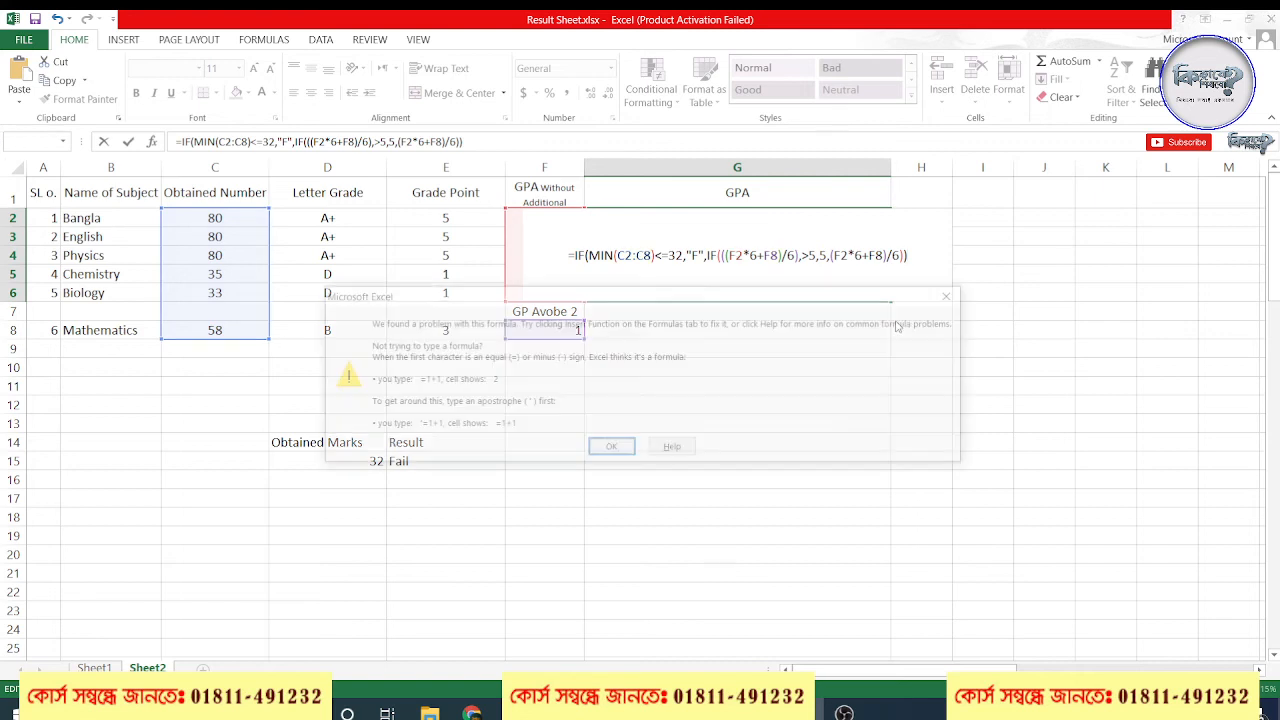
{"action": "left_click", "coordinate": [615, 449]}
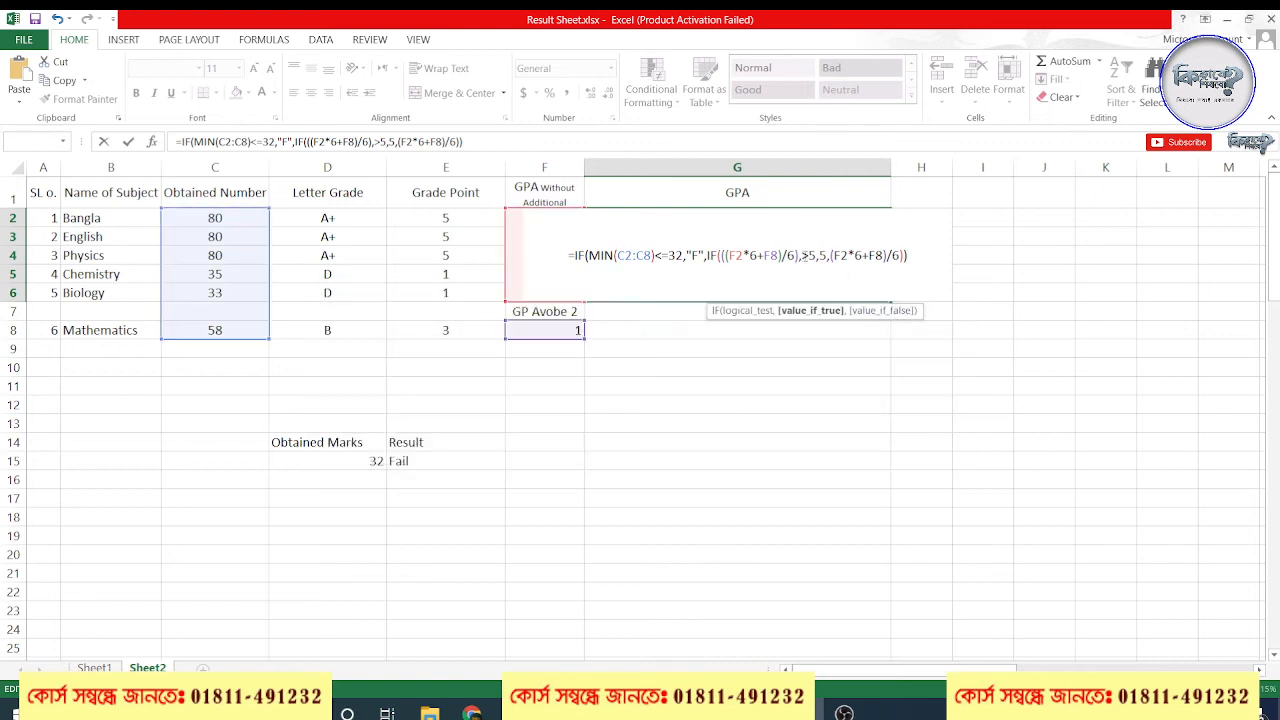
{"action": "key", "text": "BackSpace"}
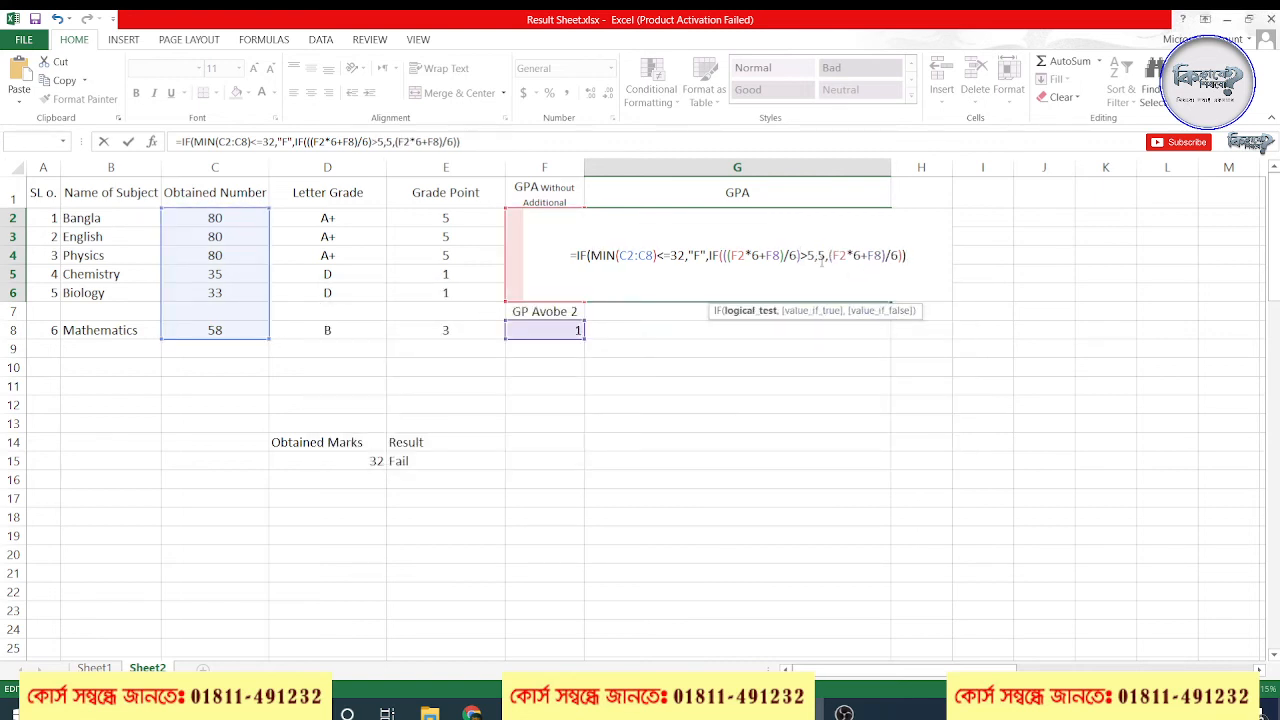
{"action": "key", "text": "Return"}
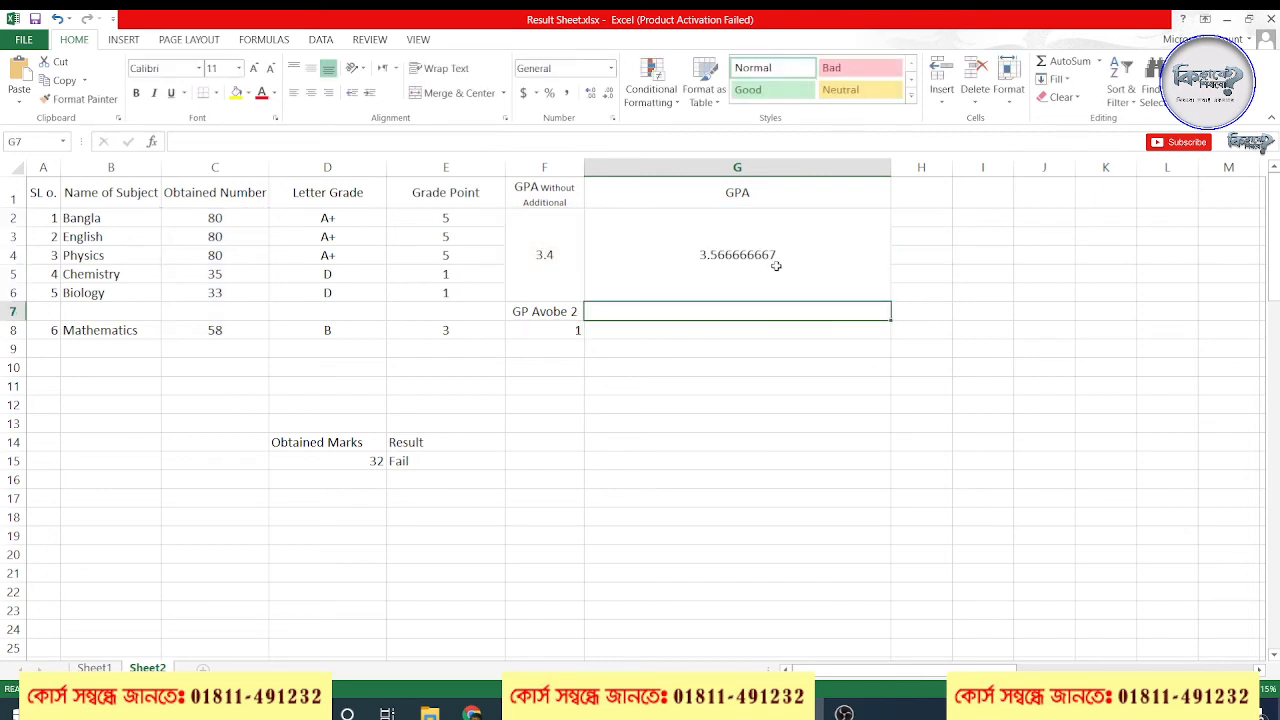
Open the GPA formula in G2 to review its nested IF, and close it without edits
{"action": "left_click", "coordinate": [690, 272]}
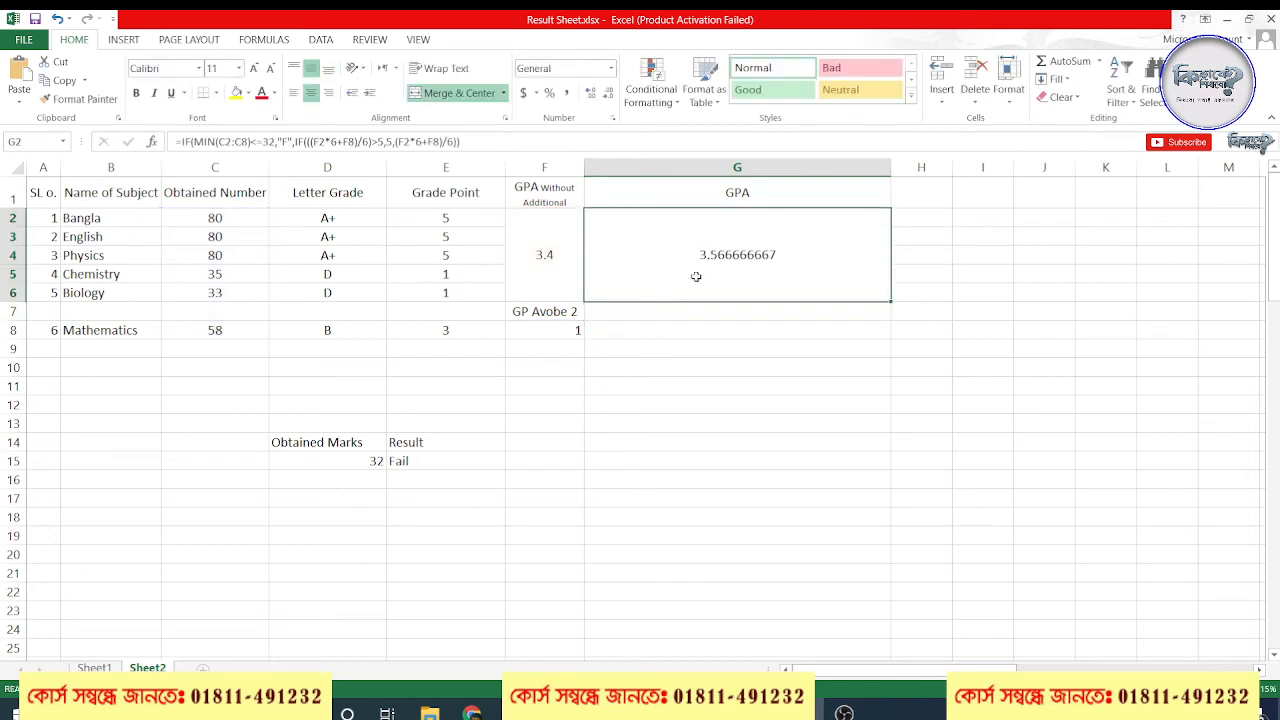
{"action": "double_click", "coordinate": [748, 256]}
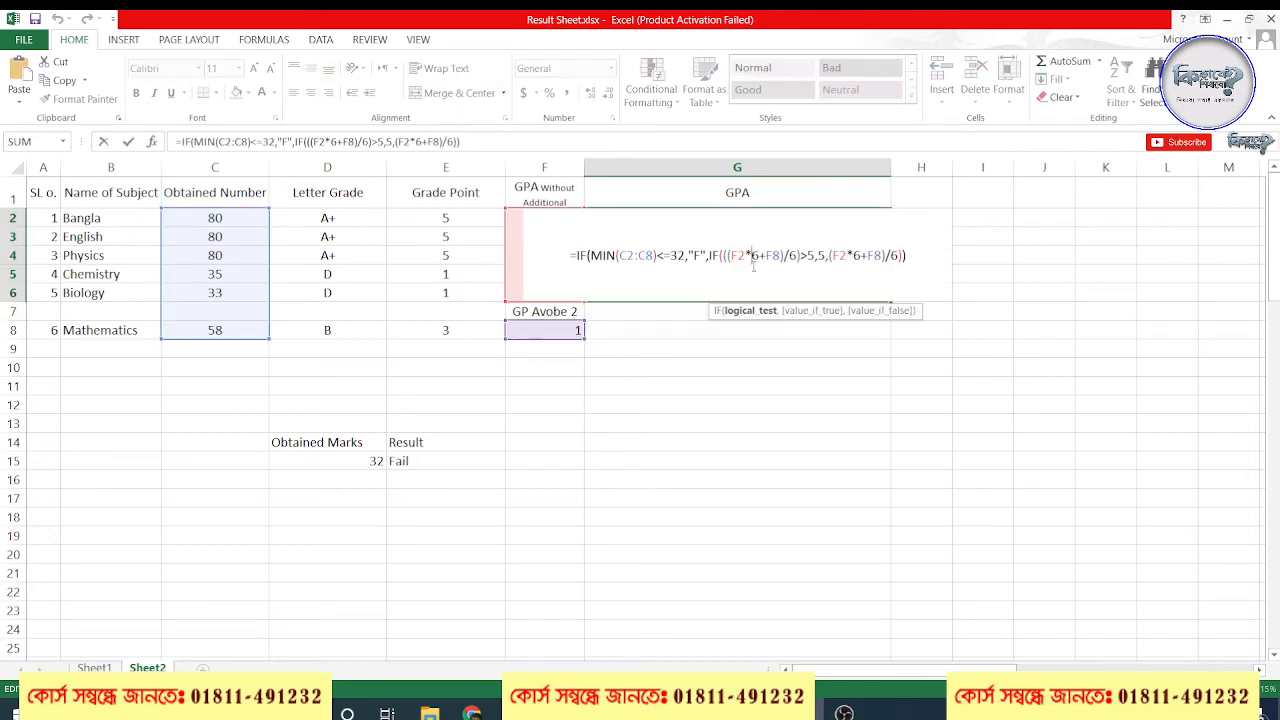
{"action": "key", "text": "Return"}
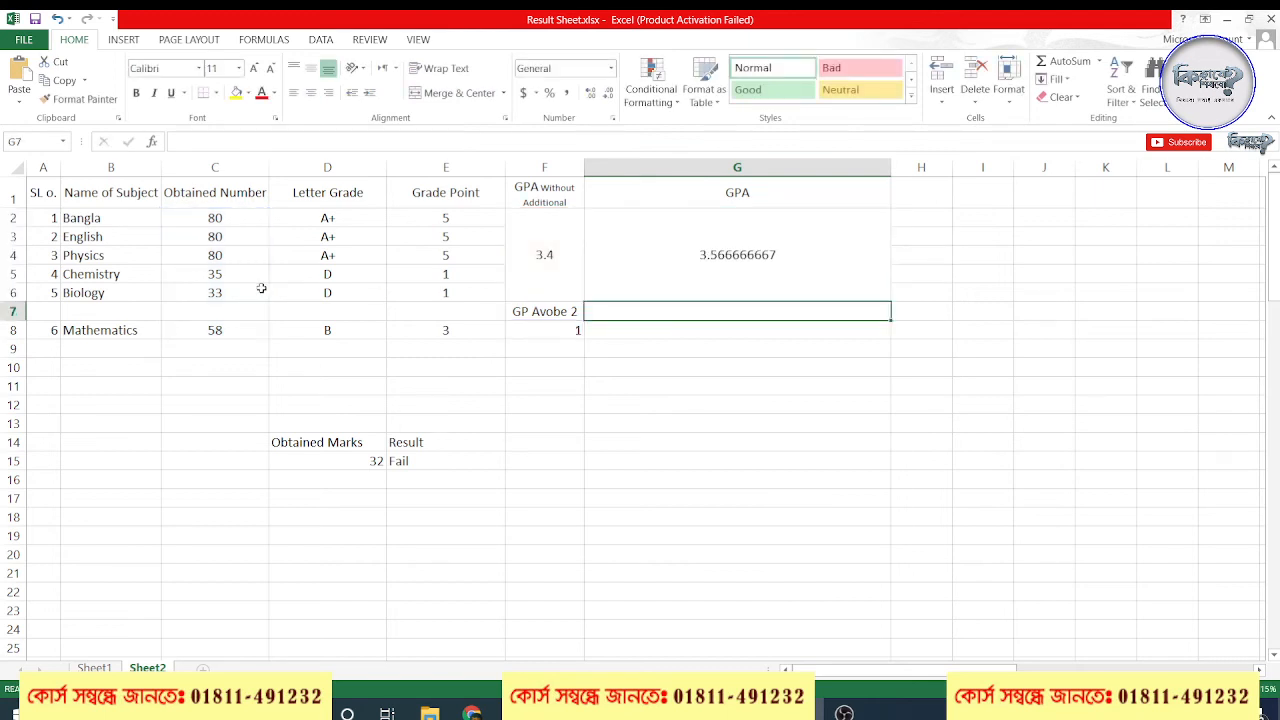
Set the obtained numbers for Biology in C6 and Chemistry in C5 to 80
{"action": "left_click", "coordinate": [231, 294]}
{"action": "type", "text": "80"}
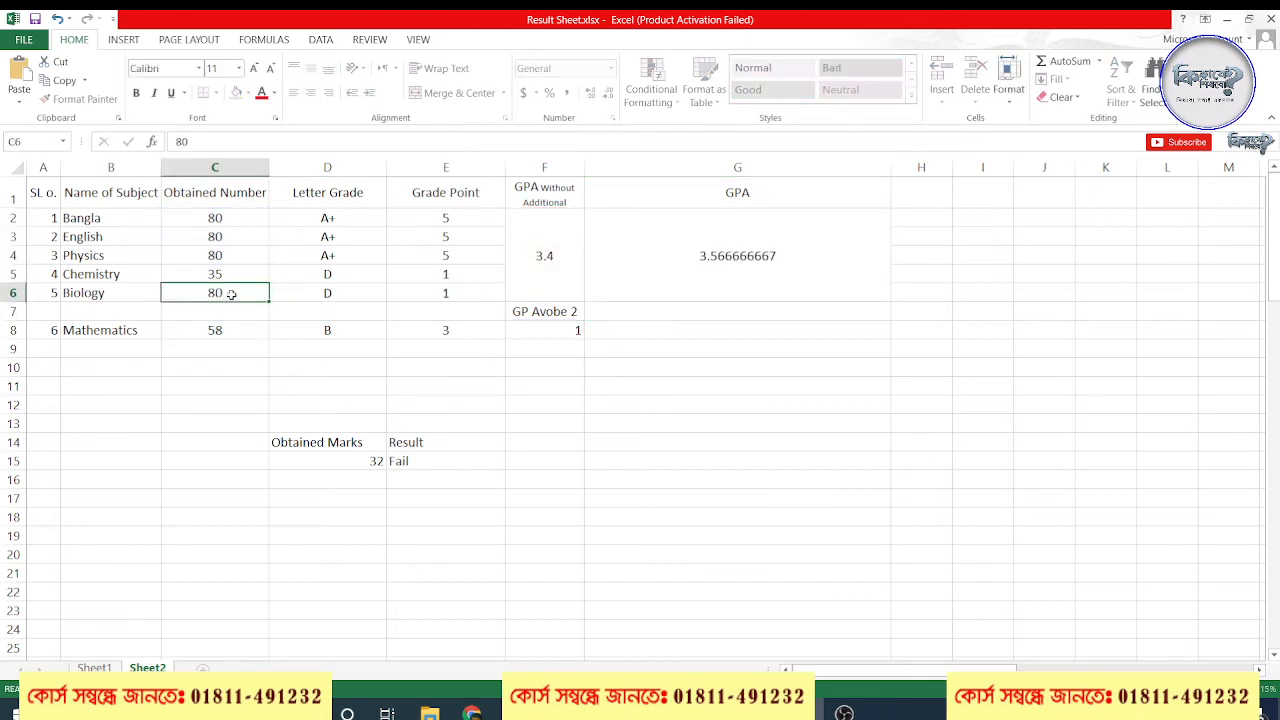
{"action": "key", "text": "Return"}
{"action": "left_click", "coordinate": [227, 276]}
{"action": "type", "text": "80"}
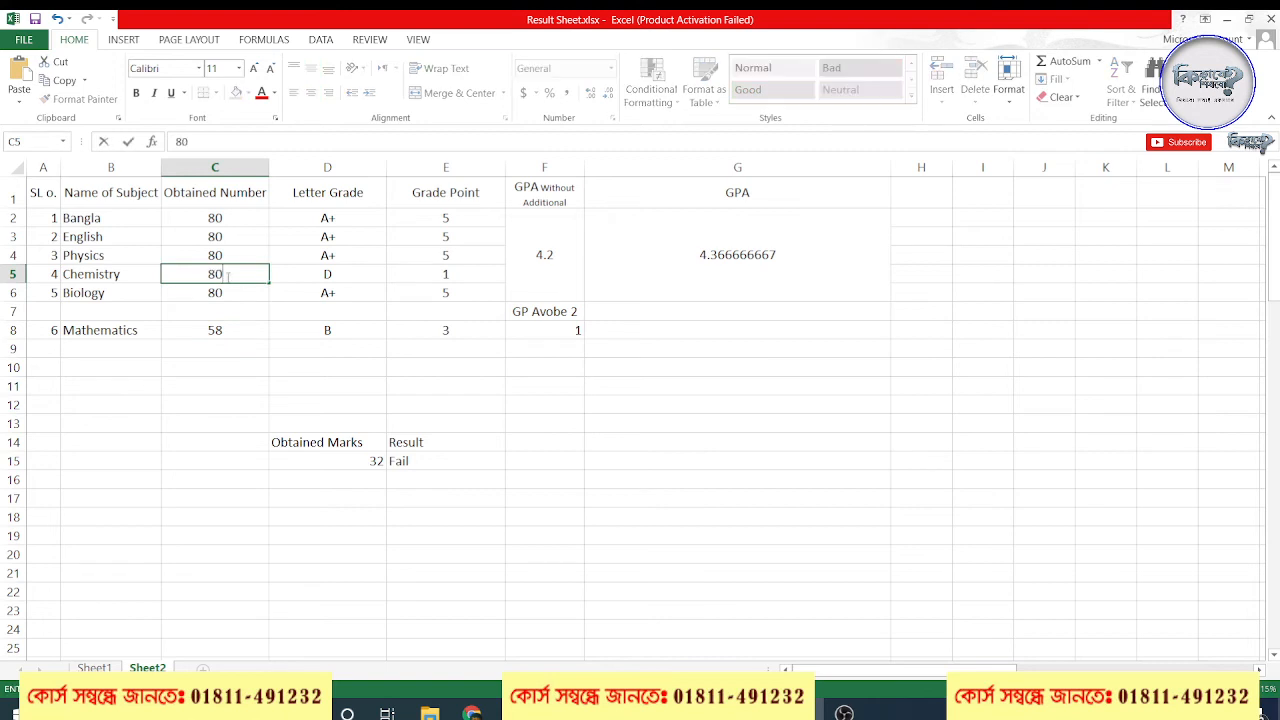
{"action": "key", "text": "Return"}
Check the Mathematics mark, the marks in C2:C6, F8 and the G2 formula, and look at the video meeting window
{"action": "left_click", "coordinate": [225, 330]}
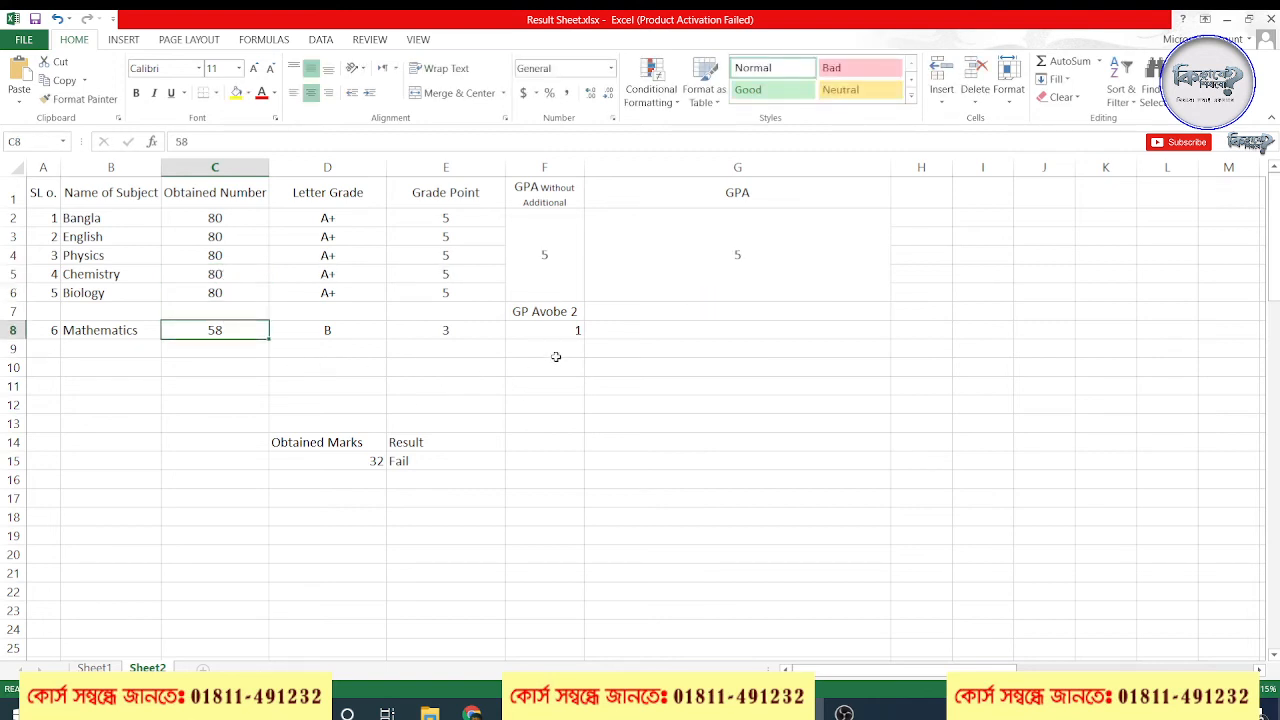
{"action": "left_click_drag", "start_coordinate": [231, 219], "coordinate": [232, 291]}
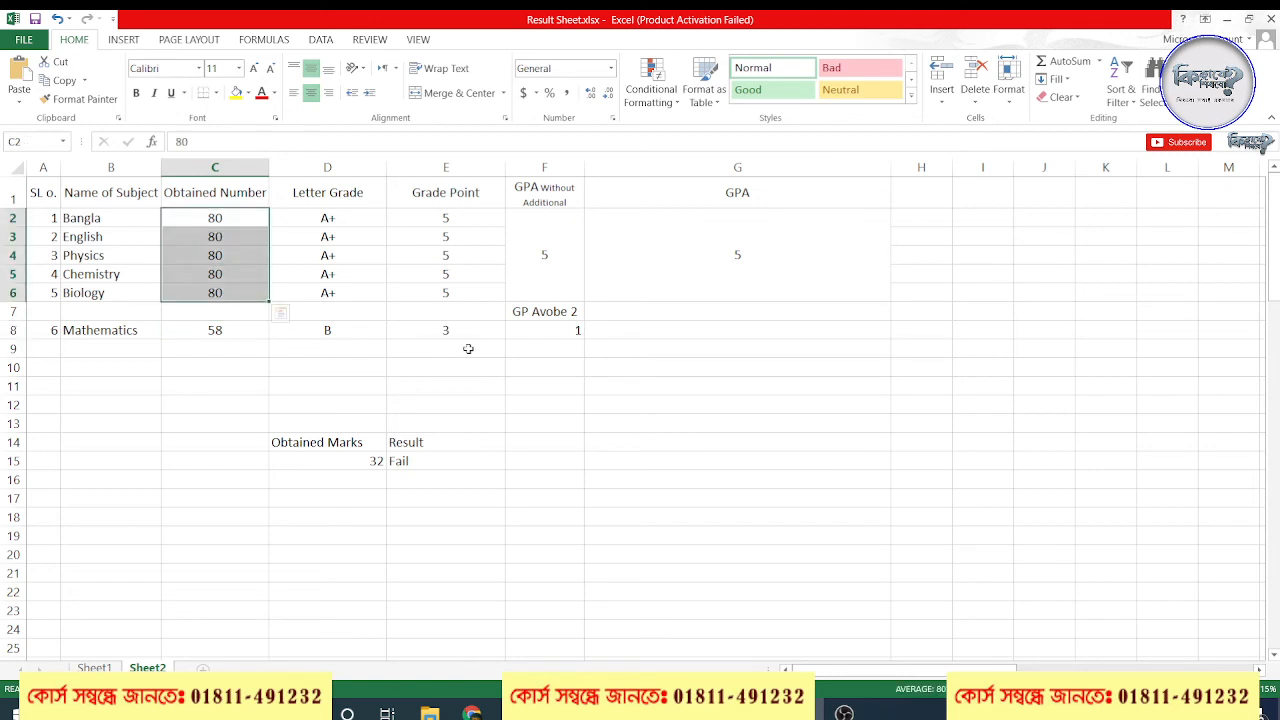
{"action": "left_click", "coordinate": [538, 335]}
{"action": "left_click", "coordinate": [715, 274]}
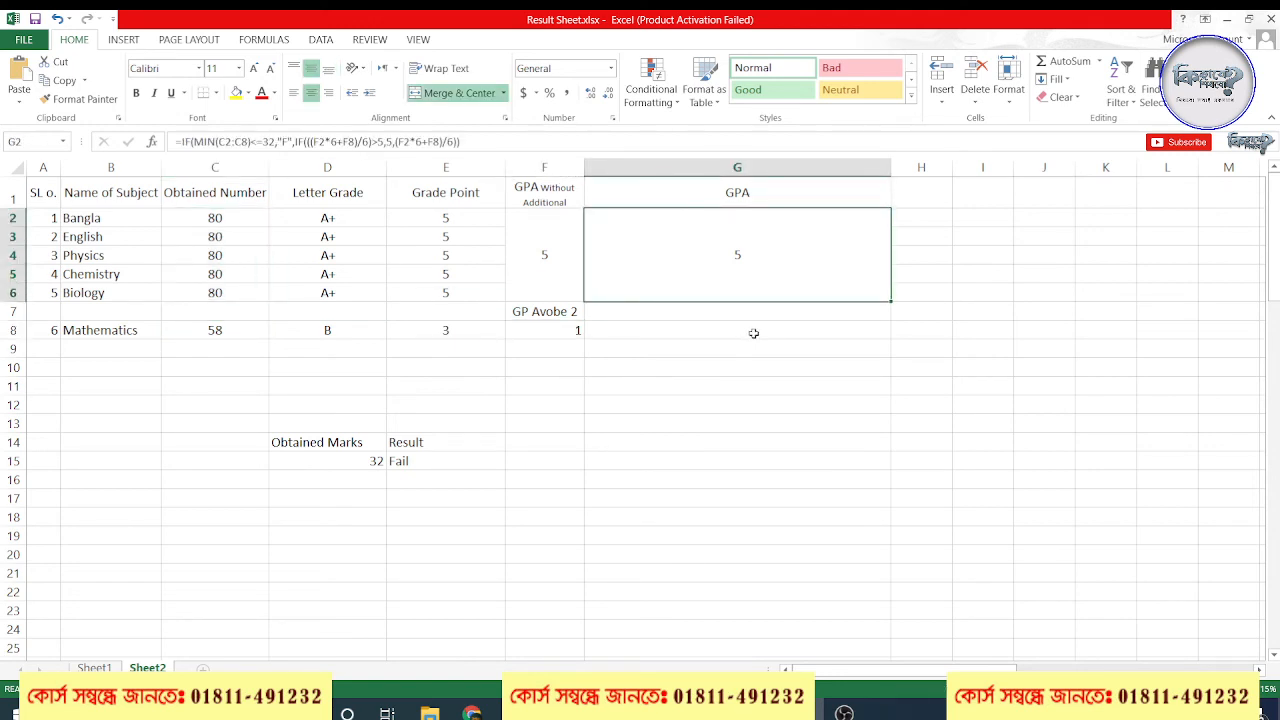
{"action": "double_click", "coordinate": [741, 254]}
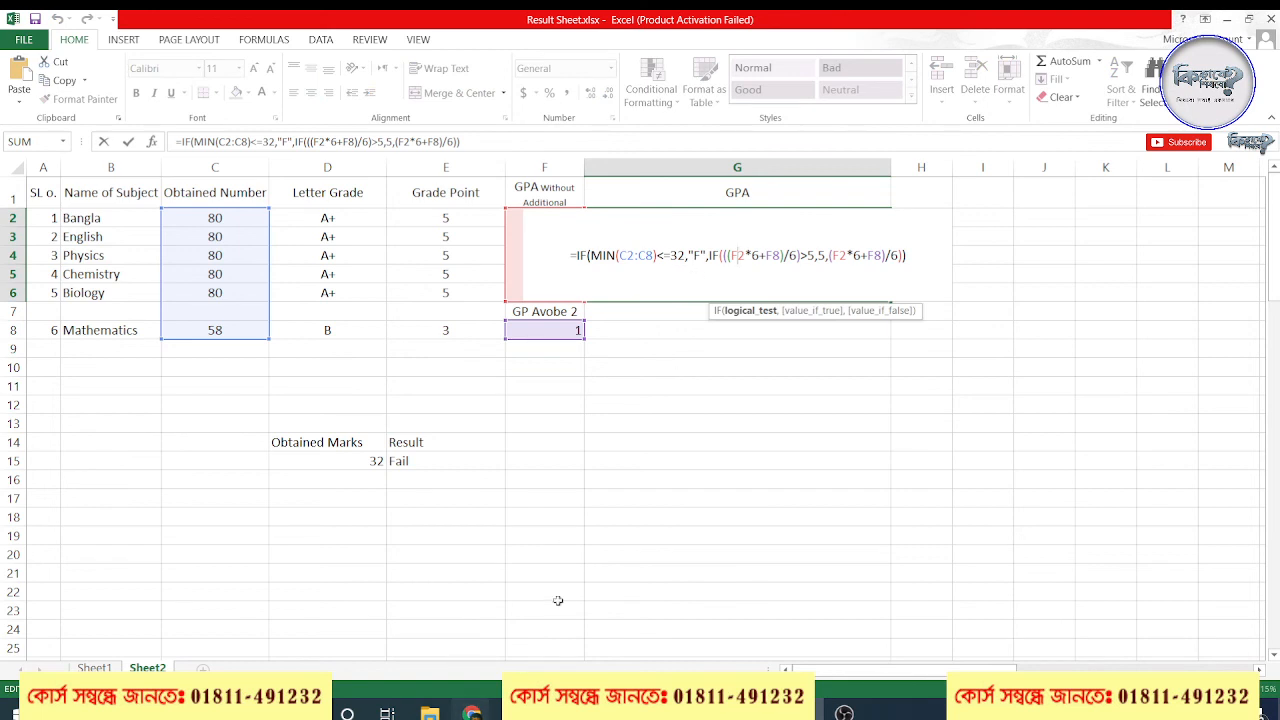
{"action": "key", "text": "Escape"}
{"action": "left_click", "coordinate": [471, 712]}
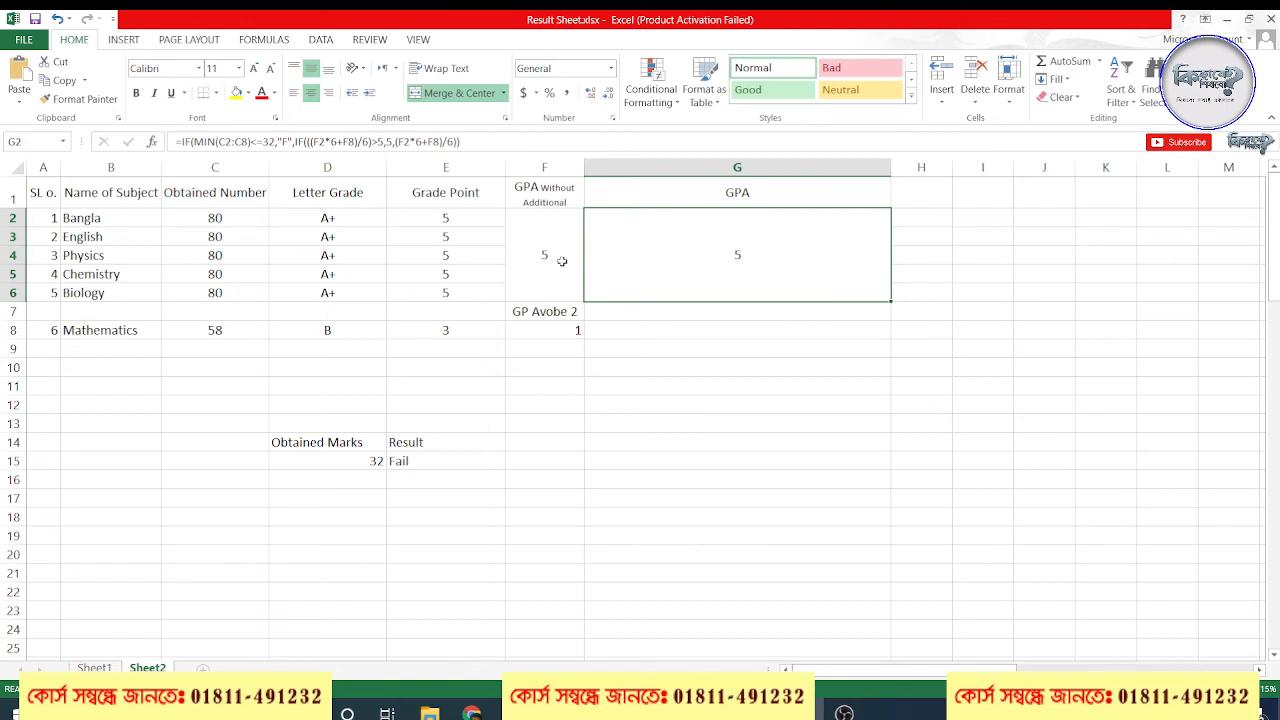
Compare the F2 average formula with the multiplier 6 applied to F2 in the G2 formula
{"action": "left_click", "coordinate": [560, 261]}
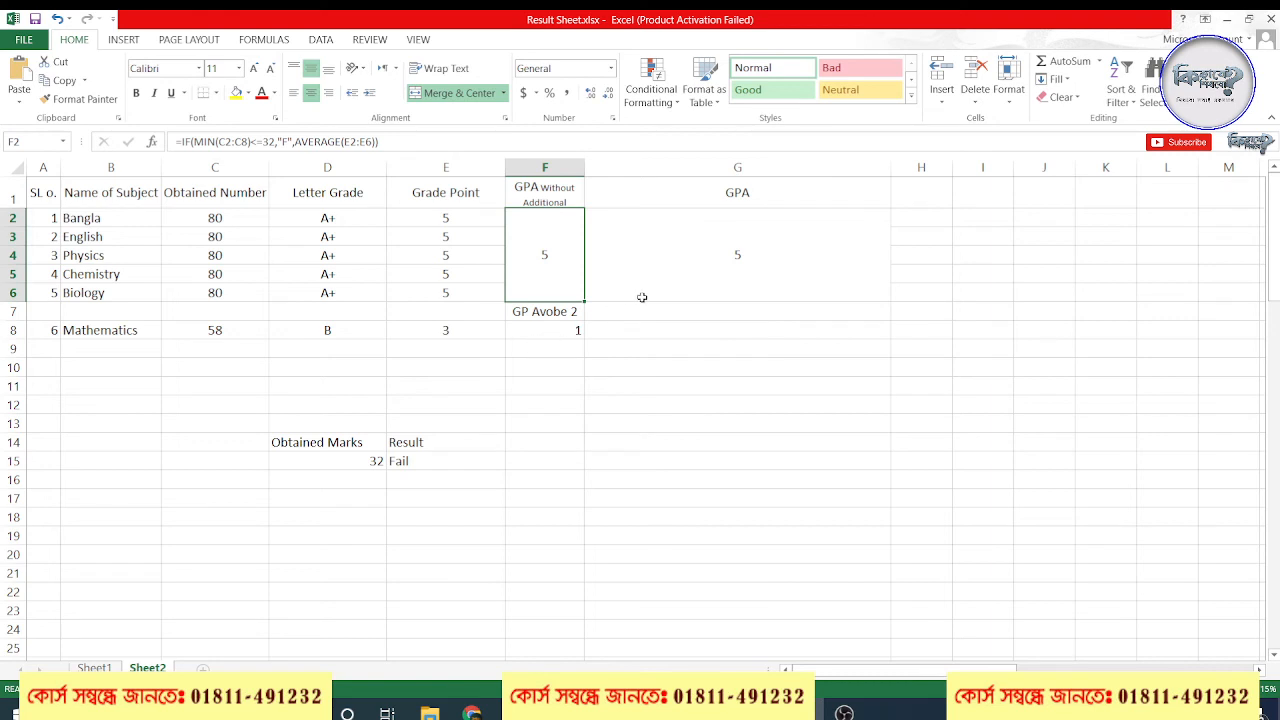
{"action": "double_click", "coordinate": [730, 260]}
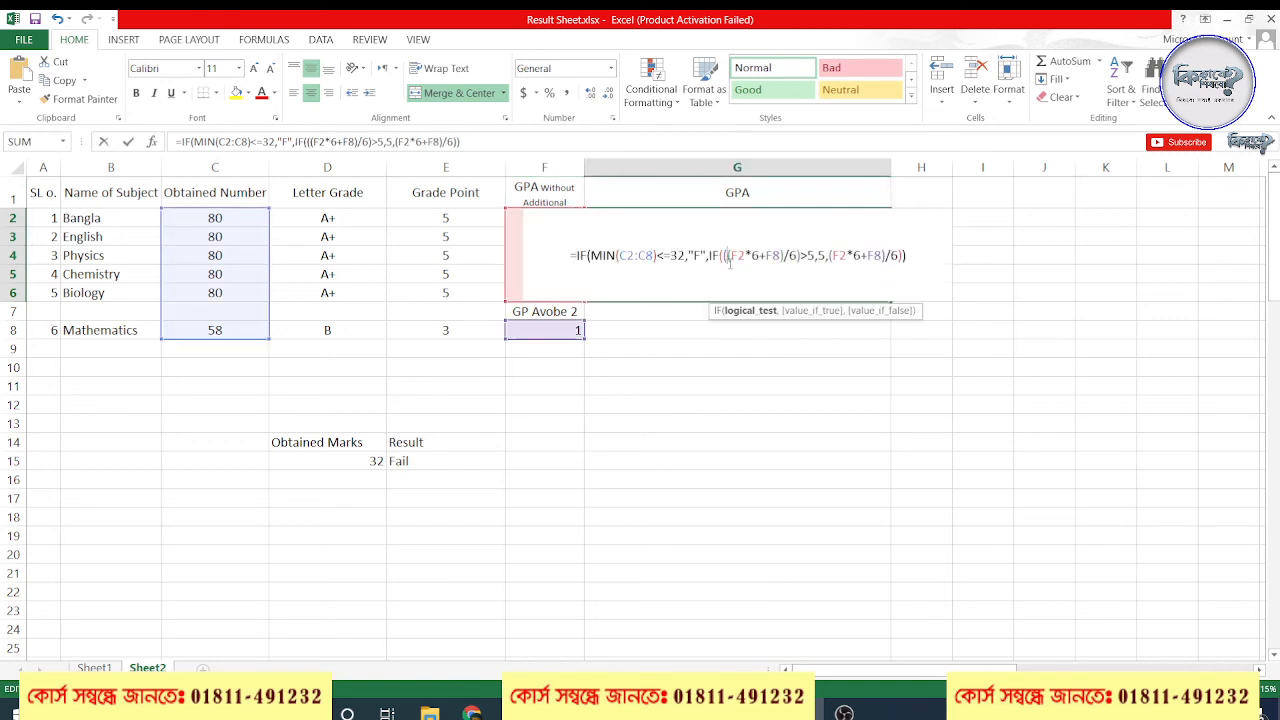
{"action": "double_click", "coordinate": [757, 256]}
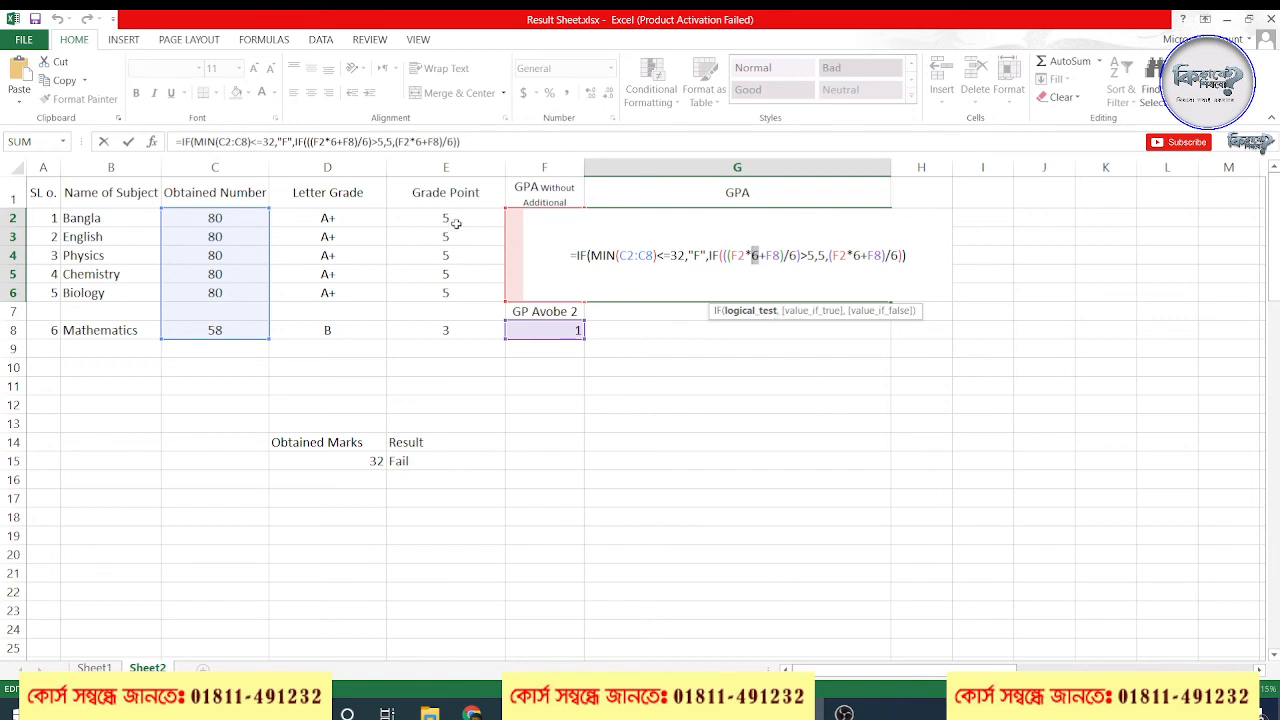
{"action": "key", "text": "Escape"}
{"action": "left_click", "coordinate": [543, 253]}
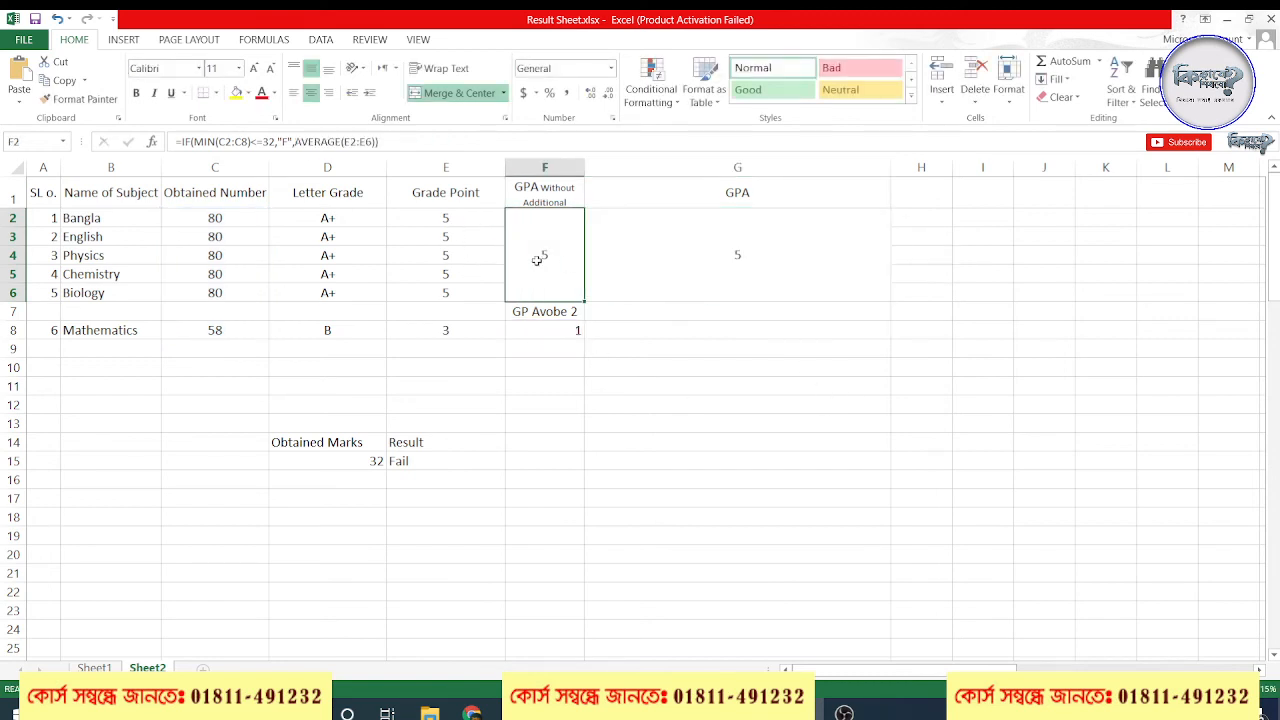
{"action": "double_click", "coordinate": [543, 253]}
{"action": "key", "text": "Escape"}
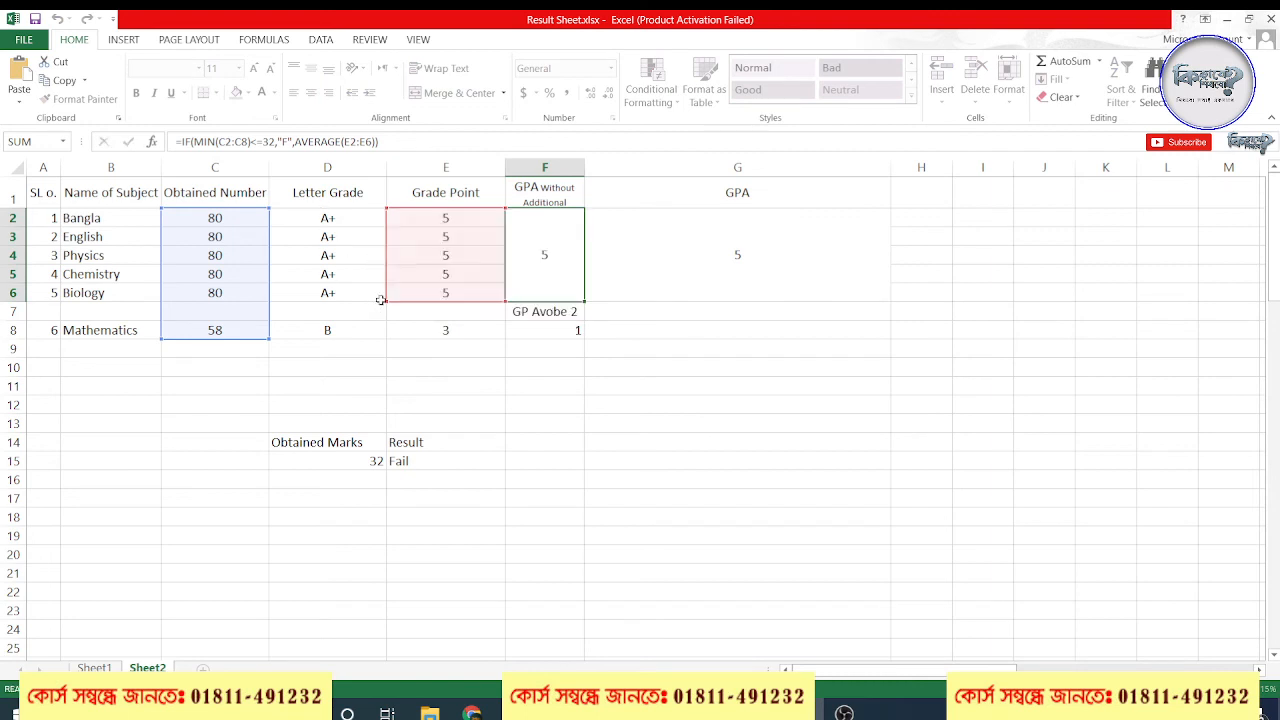
Try 5 as the multiplier of F2 in the G2 formula's logical test, and restore it to 6
{"action": "double_click", "coordinate": [729, 270]}
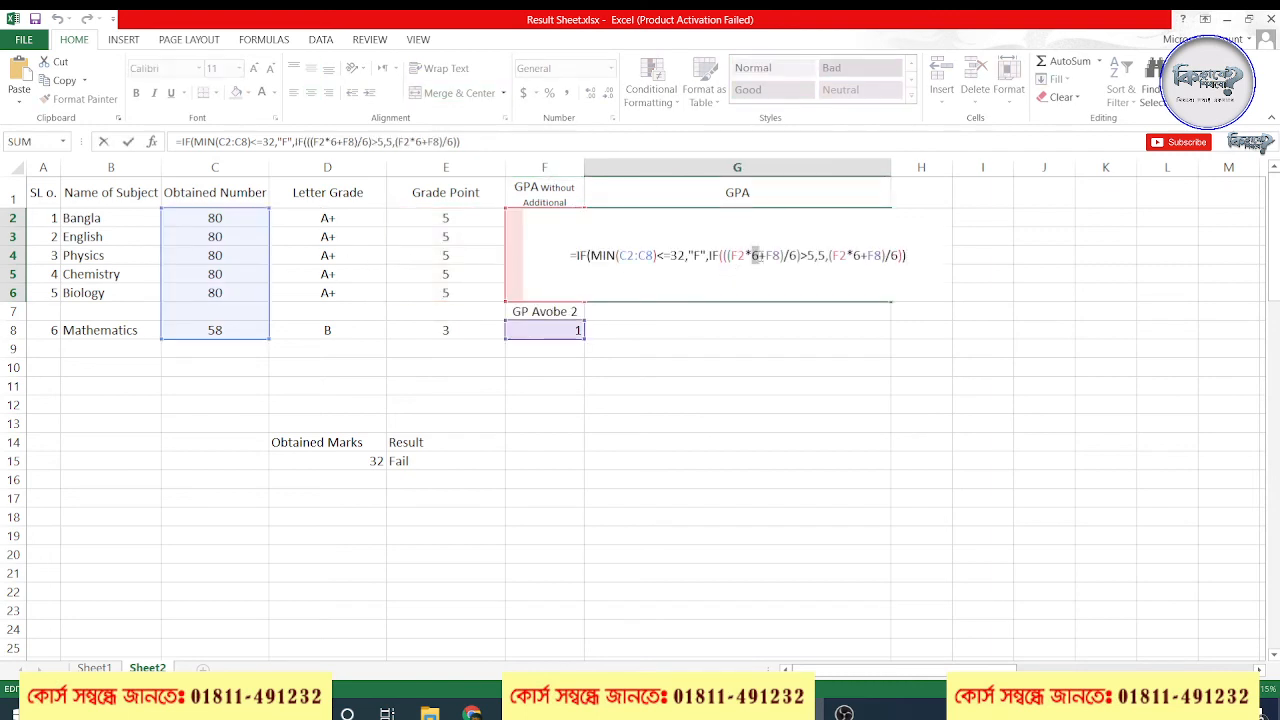
{"action": "double_click", "coordinate": [756, 256]}
{"action": "type", "text": "5"}
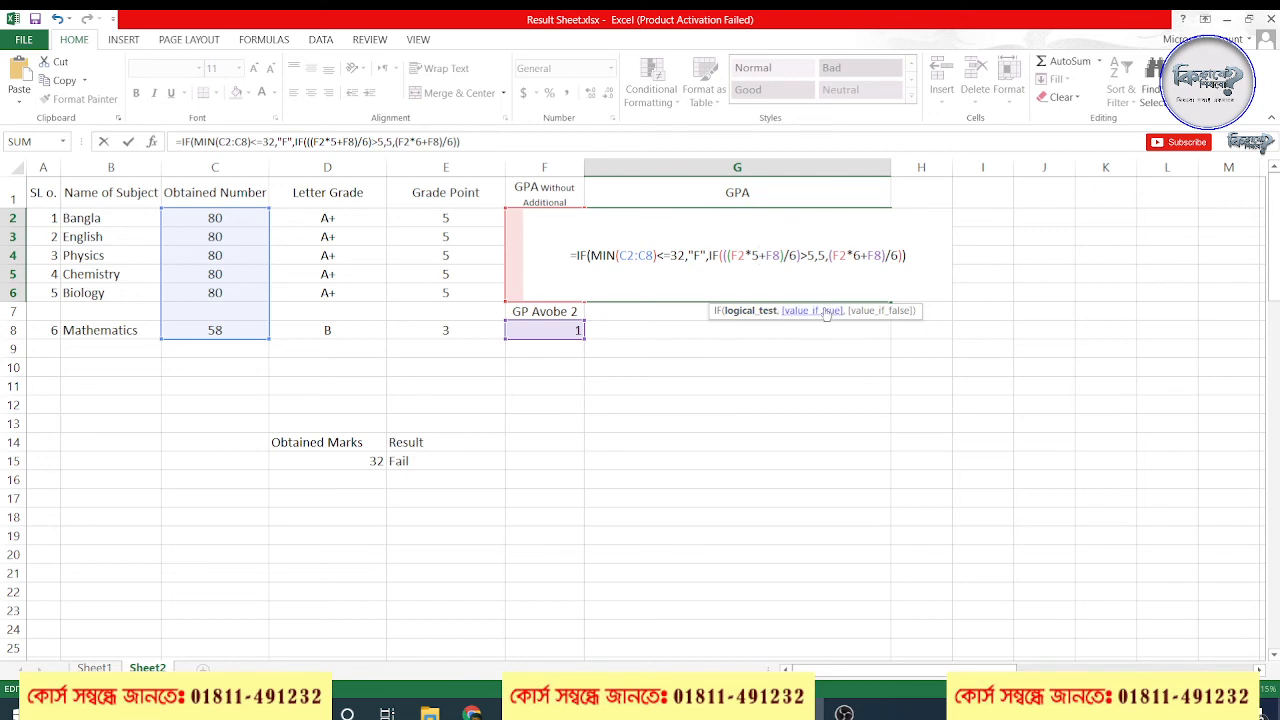
{"action": "double_click", "coordinate": [793, 257]}
{"action": "double_click", "coordinate": [757, 256]}
{"action": "type", "text": "6"}
{"action": "left_click", "coordinate": [916, 257]}
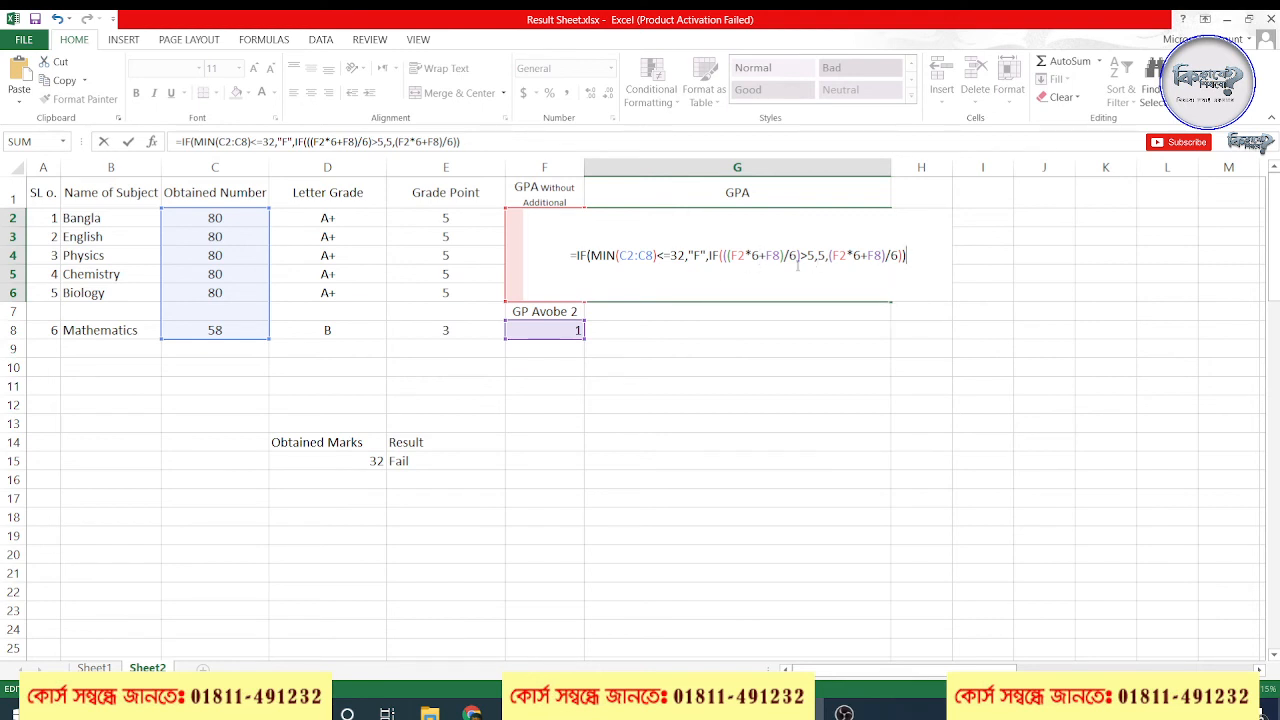
Check the video meeting window, return to the workbook and review the (F2*6+F8)/6>5 test in the G2 formula
{"action": "left_click", "coordinate": [472, 712]}
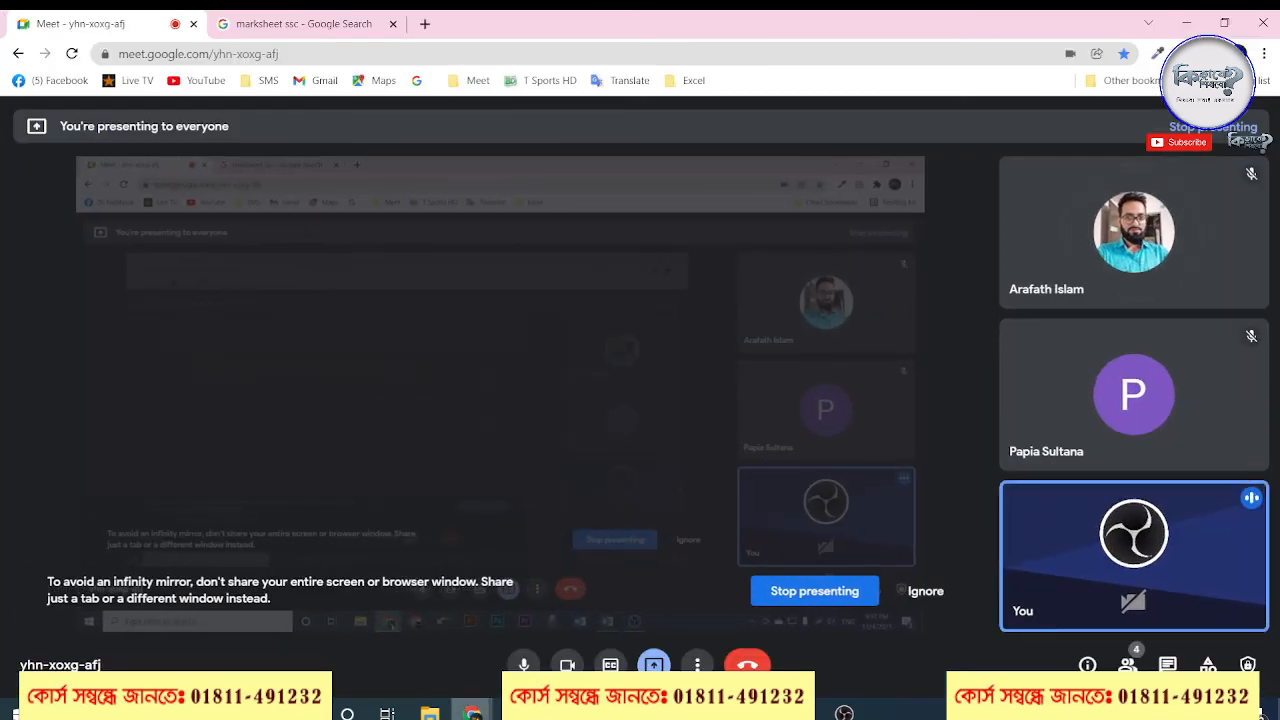
{"action": "left_click", "coordinate": [801, 712]}
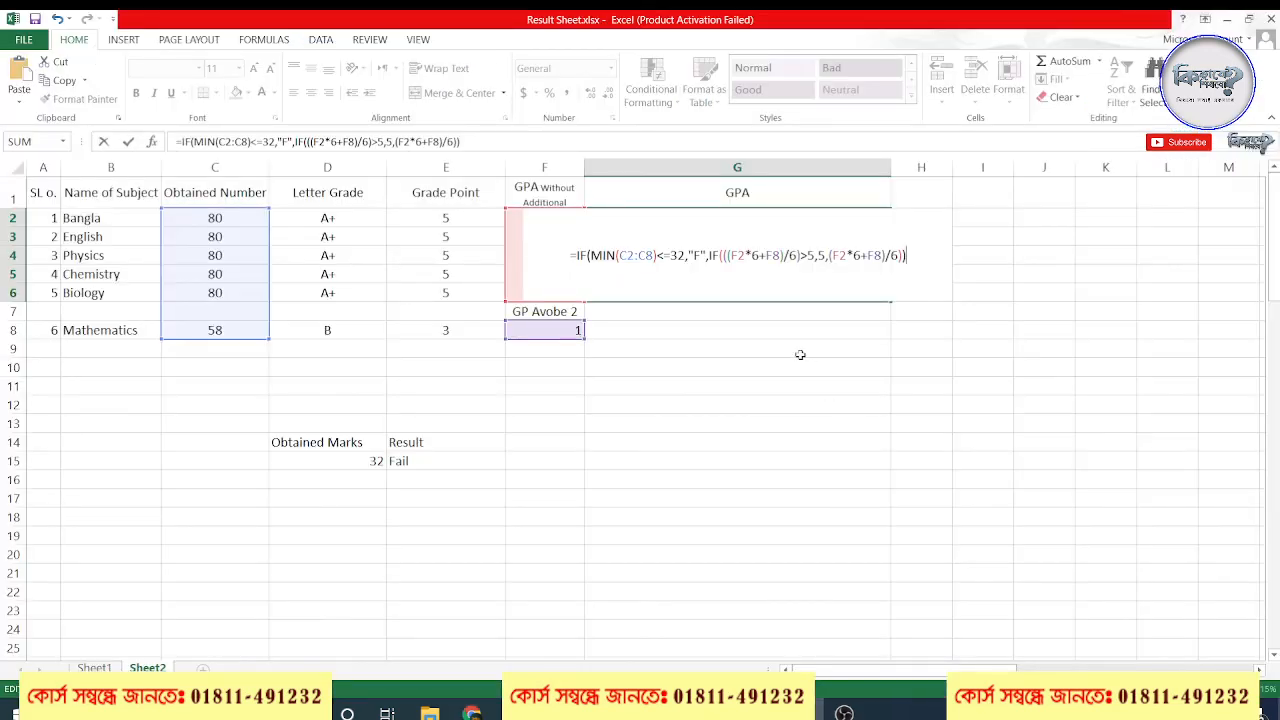
{"action": "left_click", "coordinate": [802, 256]}
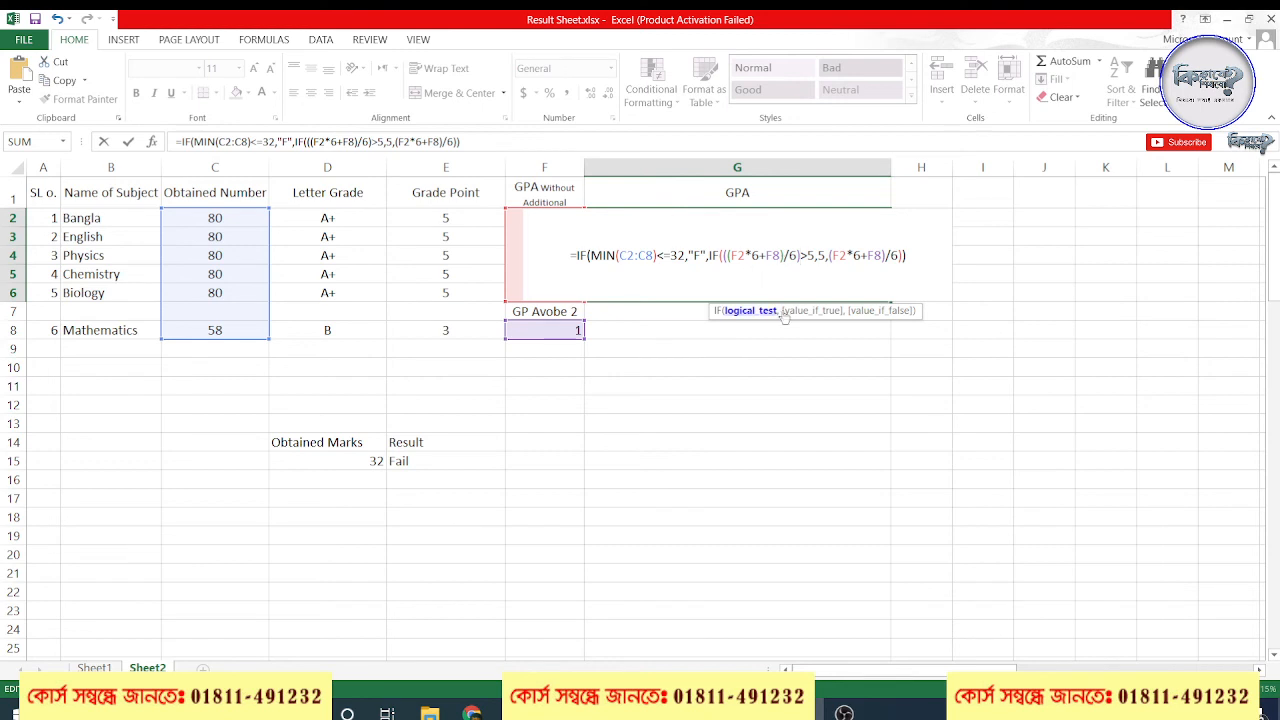
{"action": "double_click", "coordinate": [811, 256]}
{"action": "left_click", "coordinate": [808, 269]}
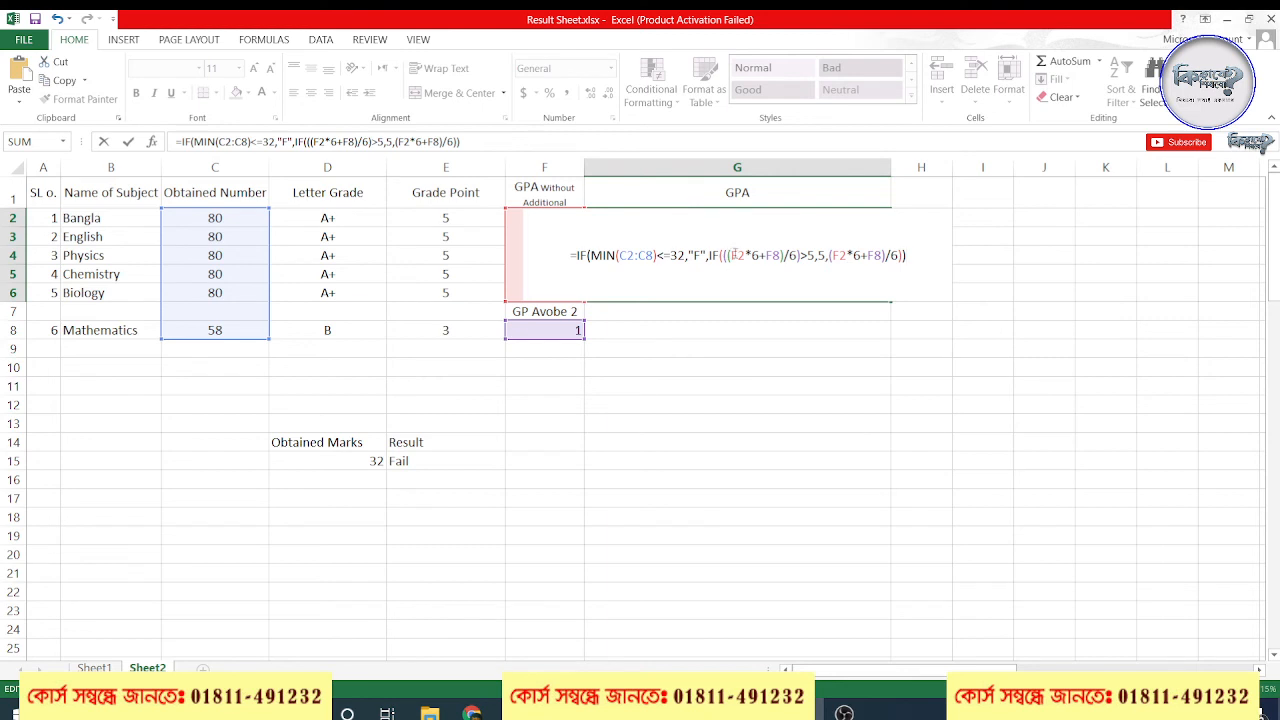
{"action": "left_click_drag", "start_coordinate": [731, 256], "coordinate": [800, 256]}
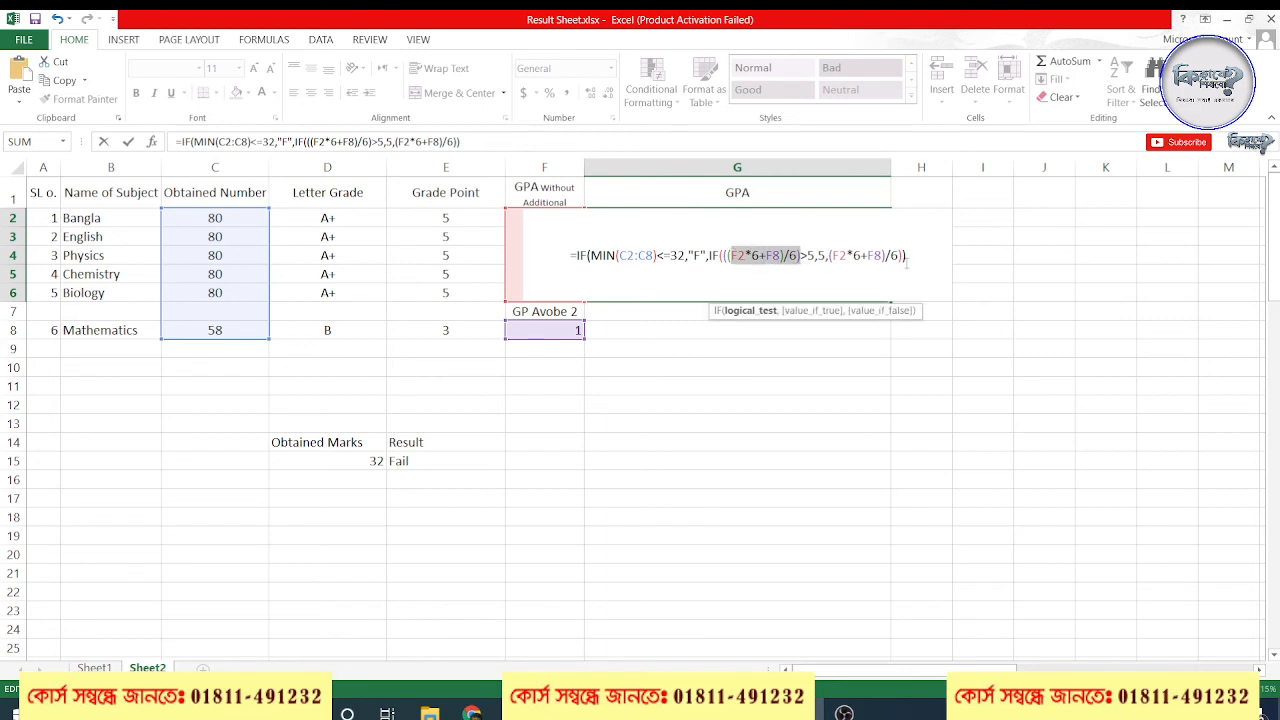
{"action": "left_click", "coordinate": [907, 266]}
{"action": "key", "text": "Return"}
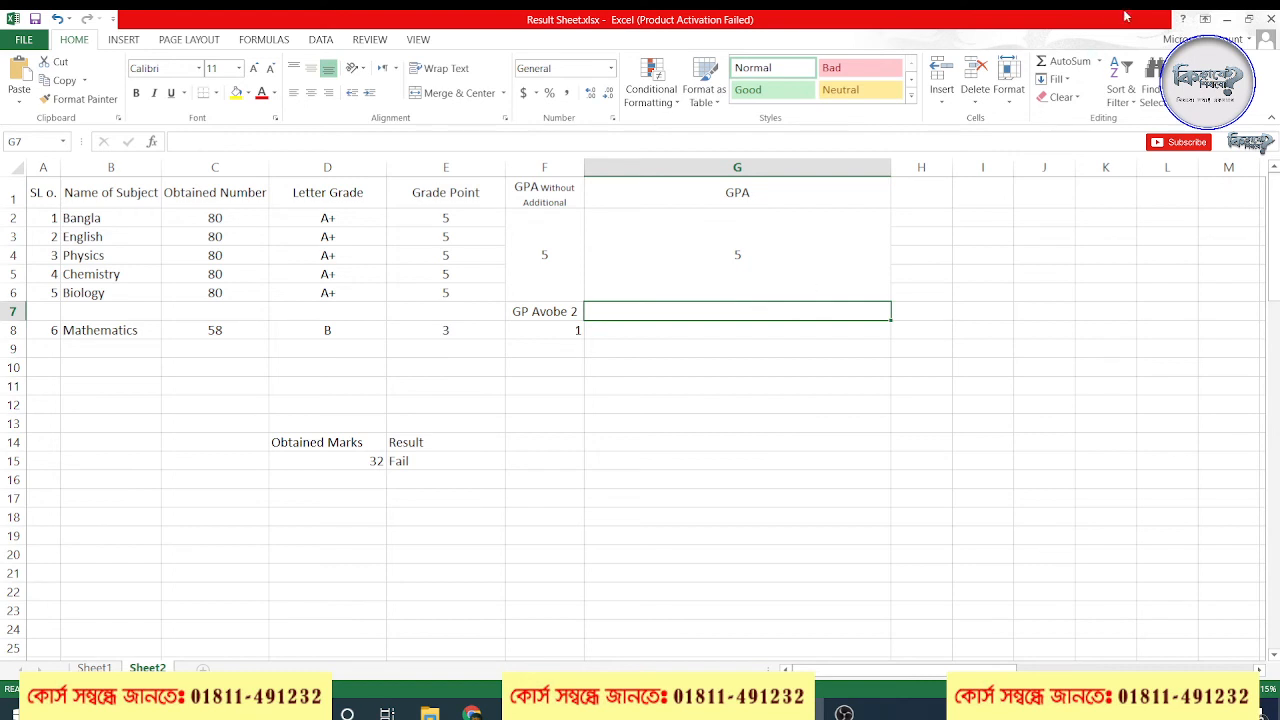
Check the video meeting window again, return to the workbook and review each part of the G2 formula, from MIN(C2:C8)<=32 to the false value
{"action": "left_click", "coordinate": [1208, 20]}
{"action": "left_click", "coordinate": [1226, 20]}
{"action": "left_click", "coordinate": [1226, 20]}
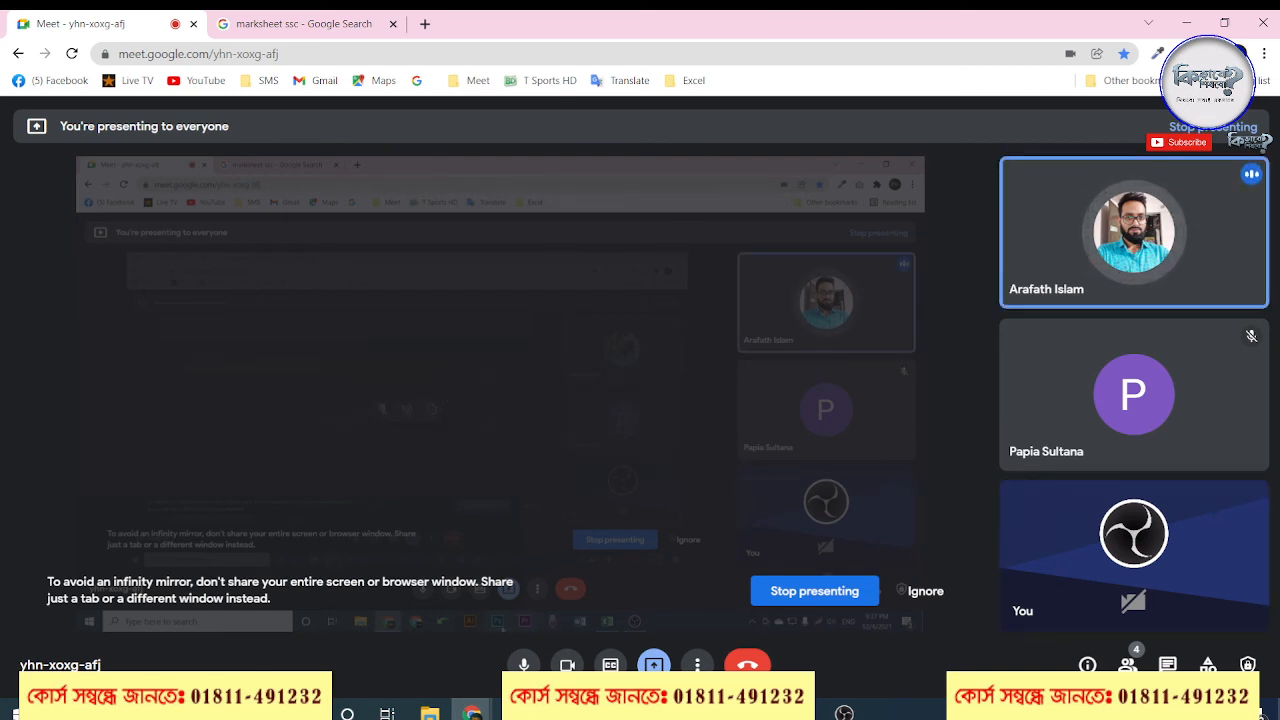
{"action": "left_click", "coordinate": [815, 712]}
{"action": "double_click", "coordinate": [714, 243]}
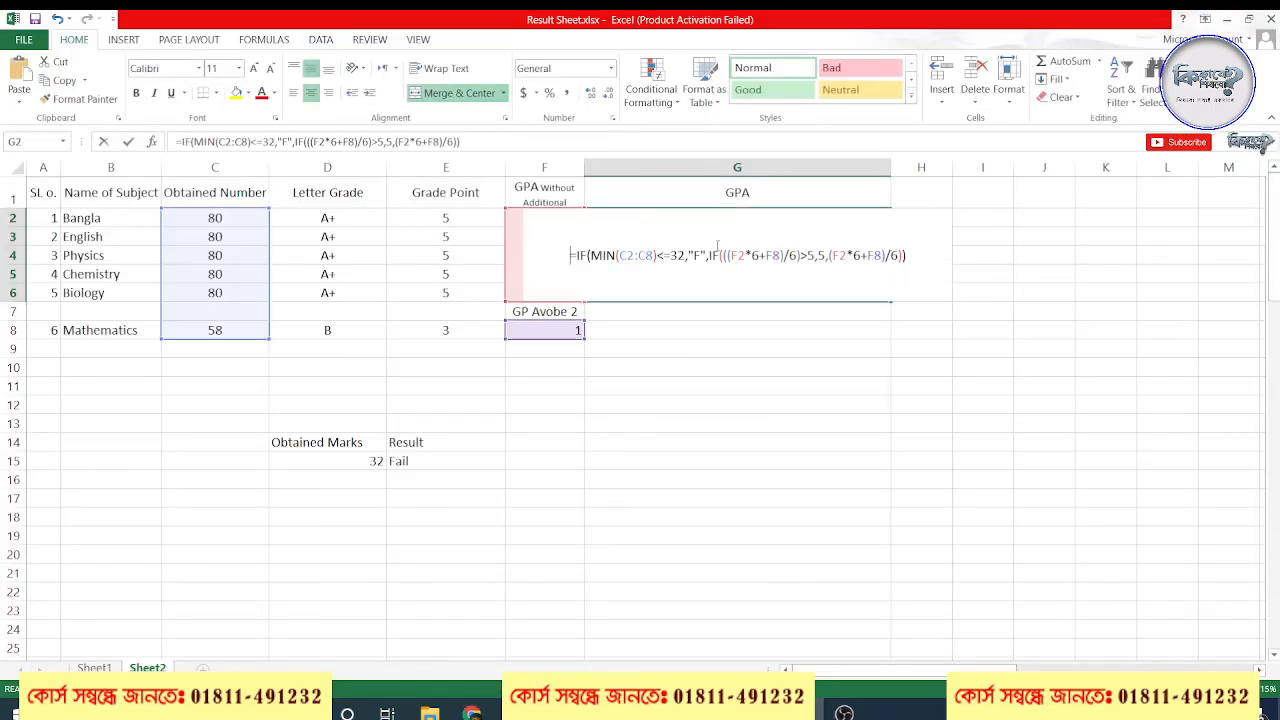
{"action": "left_click_drag", "start_coordinate": [923, 254], "coordinate": [561, 259]}
{"action": "left_click", "coordinate": [645, 257]}
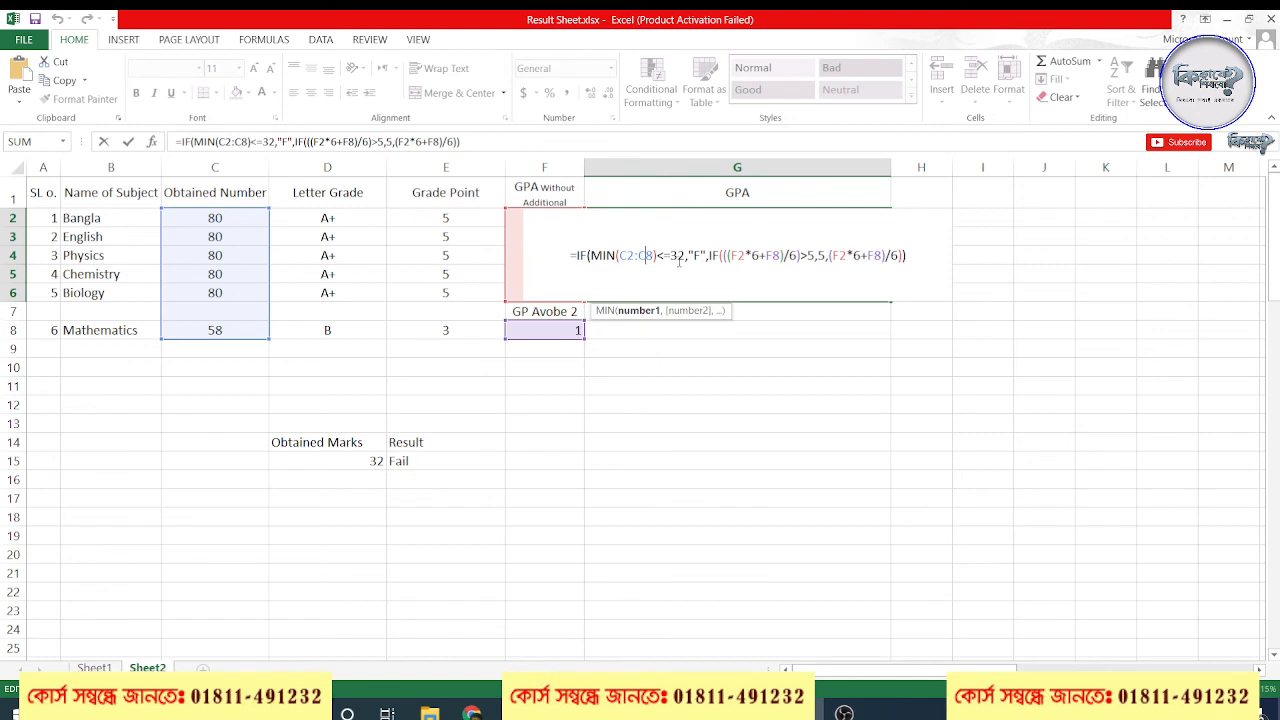
{"action": "left_click", "coordinate": [734, 256]}
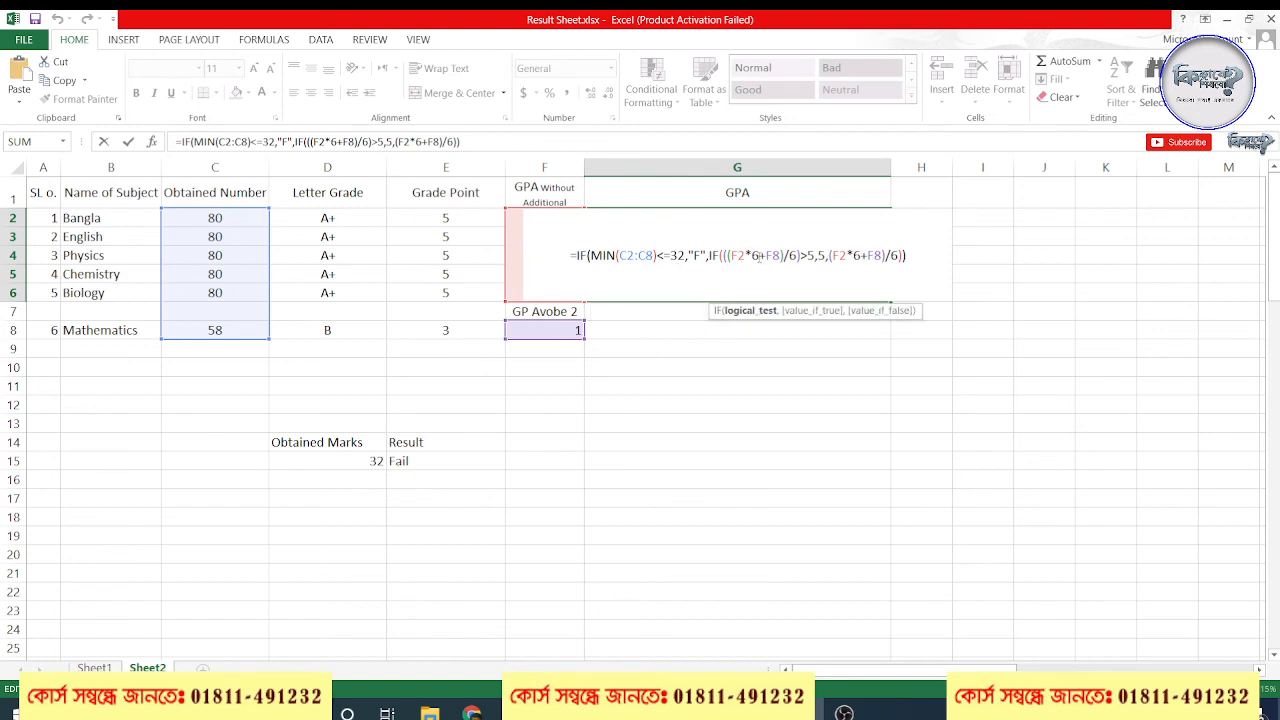
{"action": "double_click", "coordinate": [755, 256]}
{"action": "left_click", "coordinate": [836, 256]}
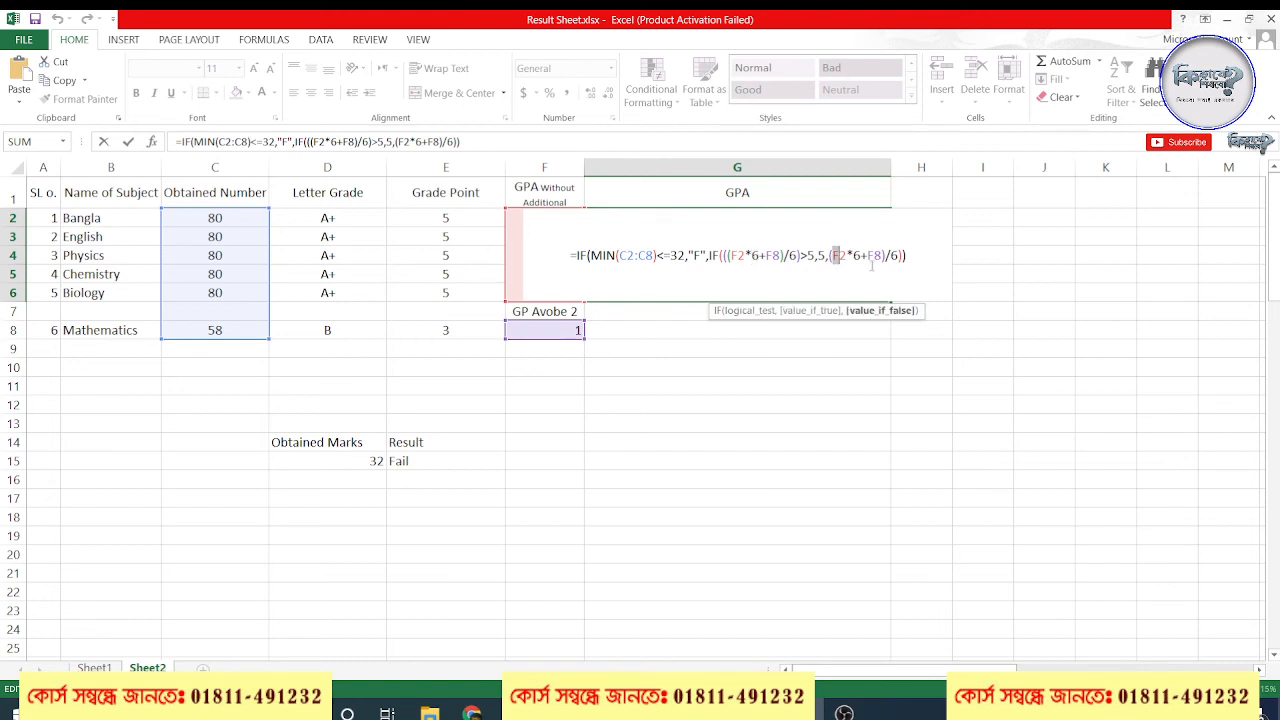
Try clearing the whole G2 formula, restore it, and leave the cell without changes
{"action": "left_click_drag", "start_coordinate": [918, 257], "coordinate": [577, 256]}
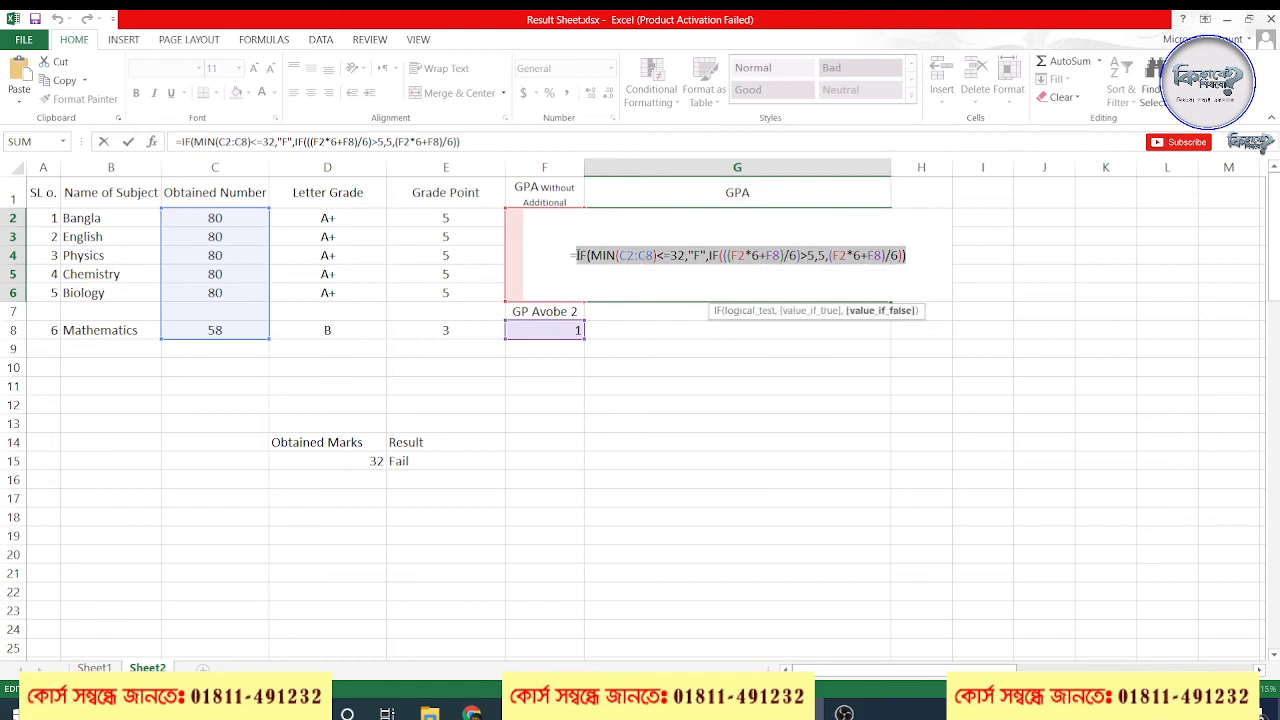
{"action": "key", "text": "Escape"}
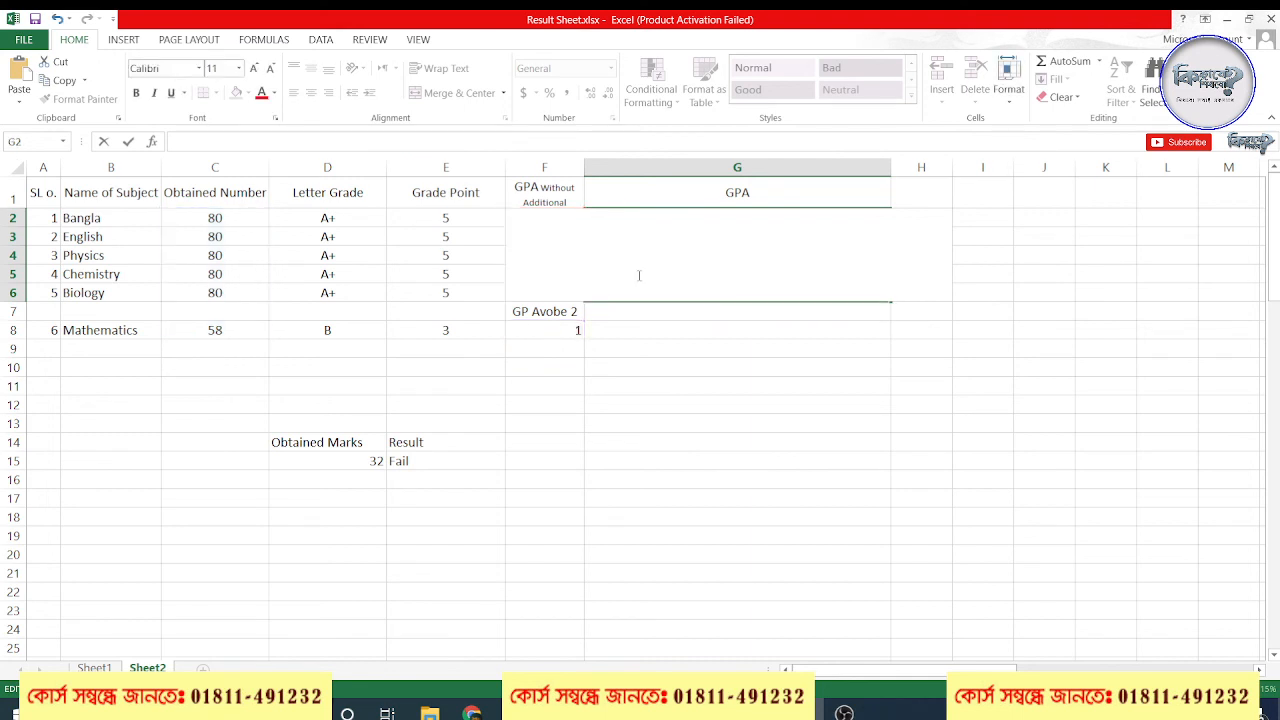
{"action": "key", "text": "ctrl+z"}
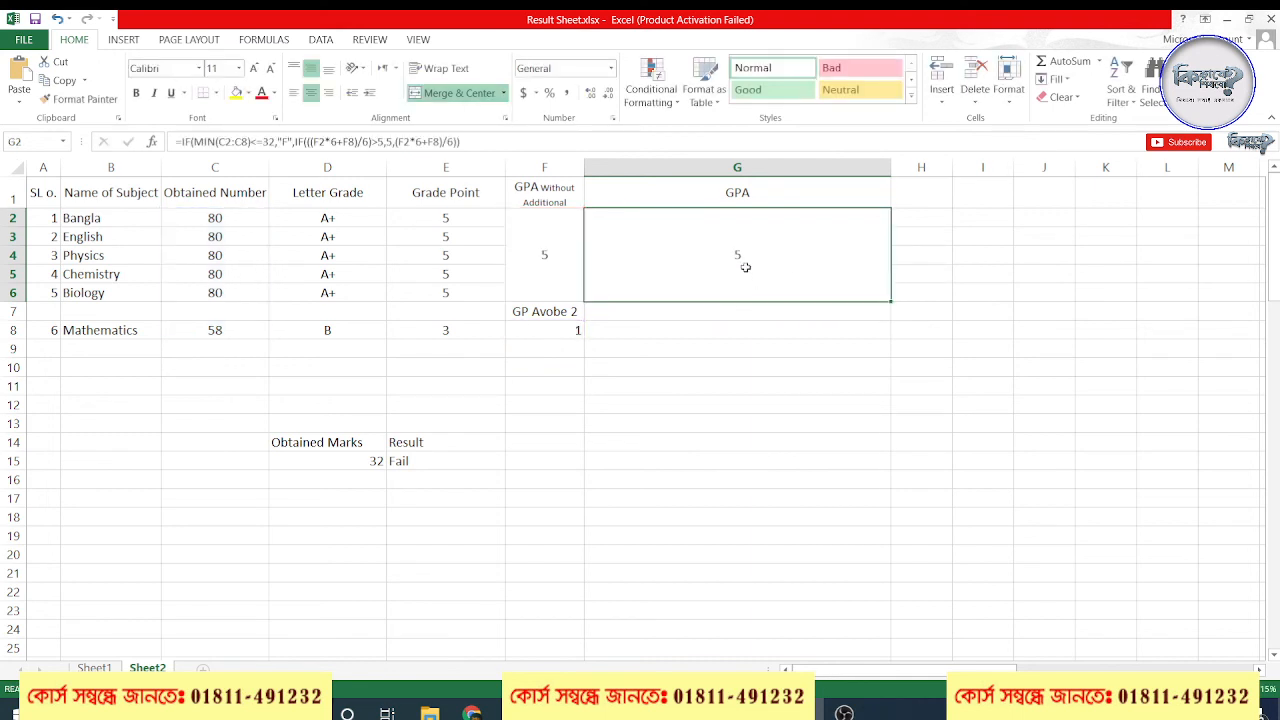
{"action": "double_click", "coordinate": [743, 266]}
{"action": "left_click_drag", "start_coordinate": [907, 258], "coordinate": [570, 255]}
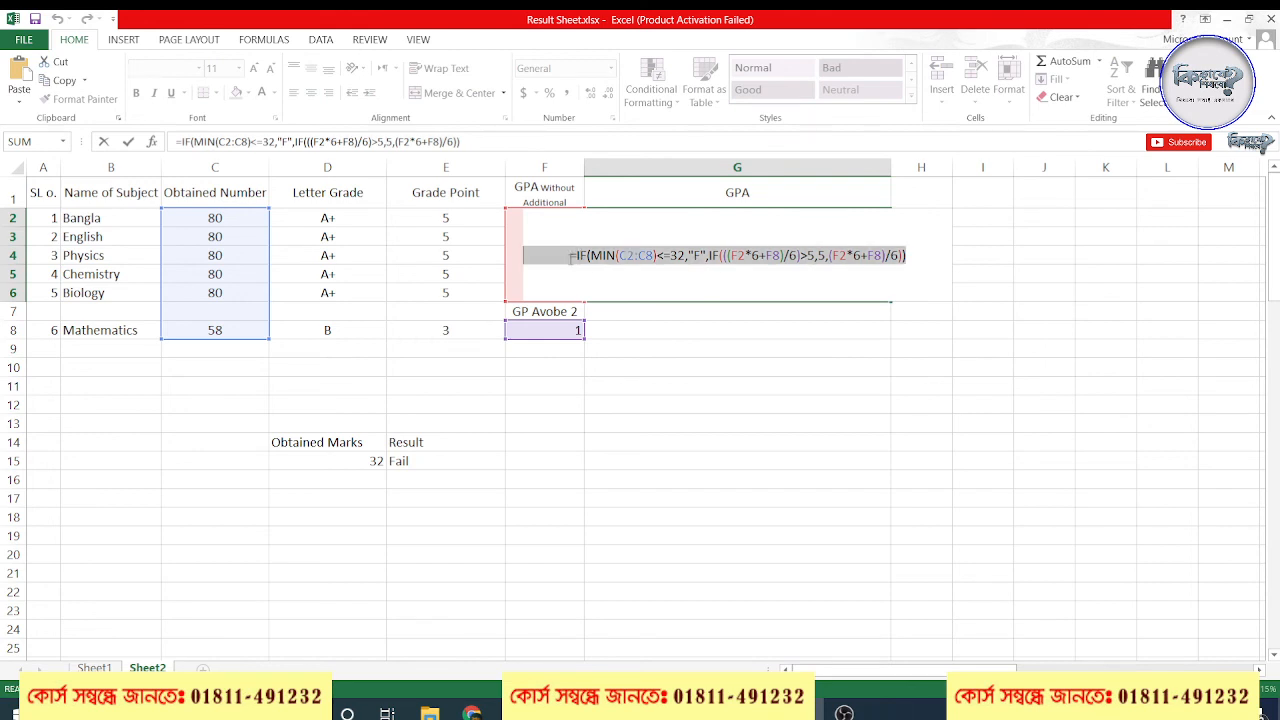
{"action": "key", "text": "Escape"}
Review each part of the F2 formula: the MIN(C2:C8)<=32 test, the "F" result and AVERAGE(E2:E6), leaving the formula as it is
{"action": "left_click", "coordinate": [704, 364]}
{"action": "left_click", "coordinate": [513, 255]}
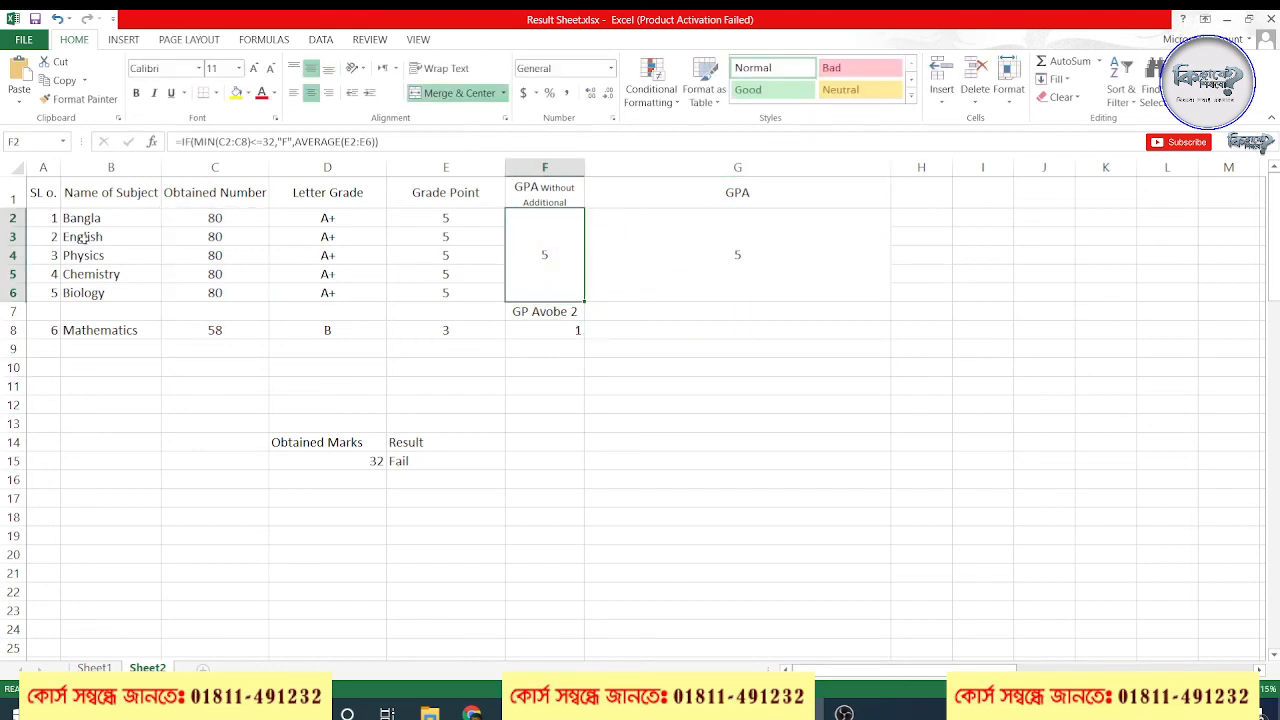
{"action": "double_click", "coordinate": [545, 259]}
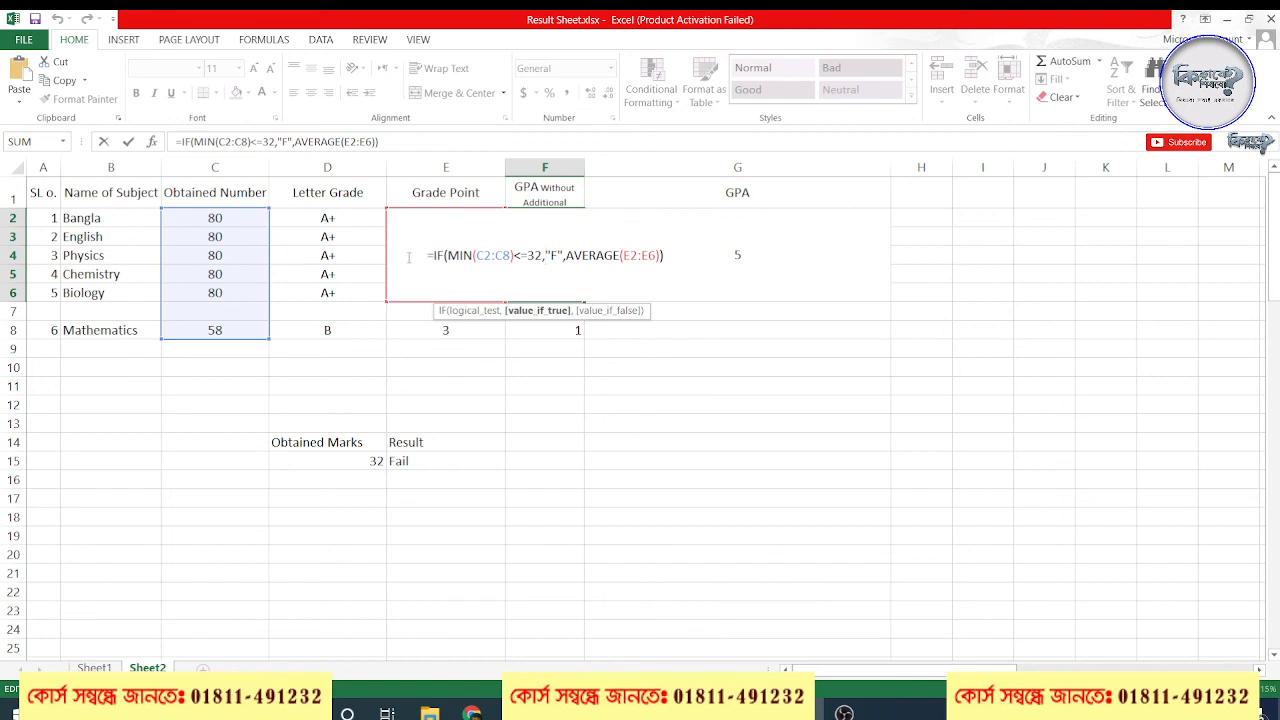
{"action": "left_click_drag", "start_coordinate": [477, 255], "coordinate": [511, 255]}
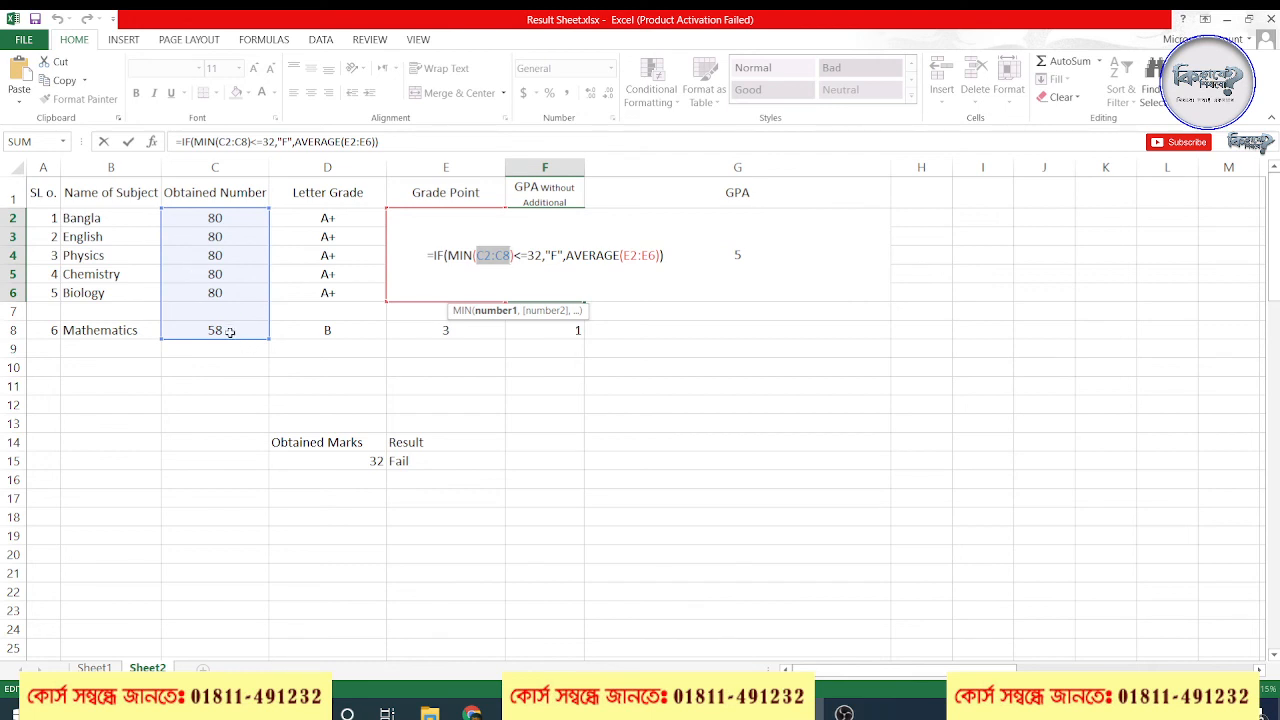
{"action": "left_click", "coordinate": [547, 255]}
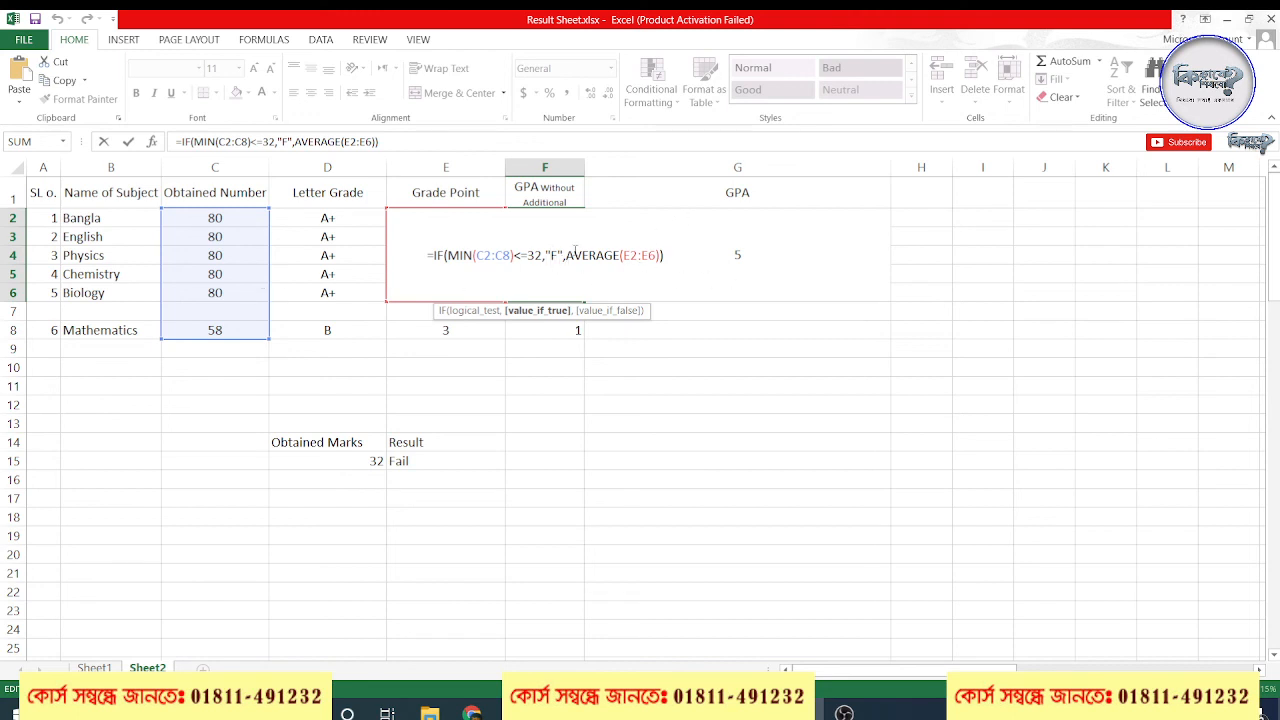
{"action": "left_click_drag", "start_coordinate": [566, 258], "coordinate": [434, 259]}
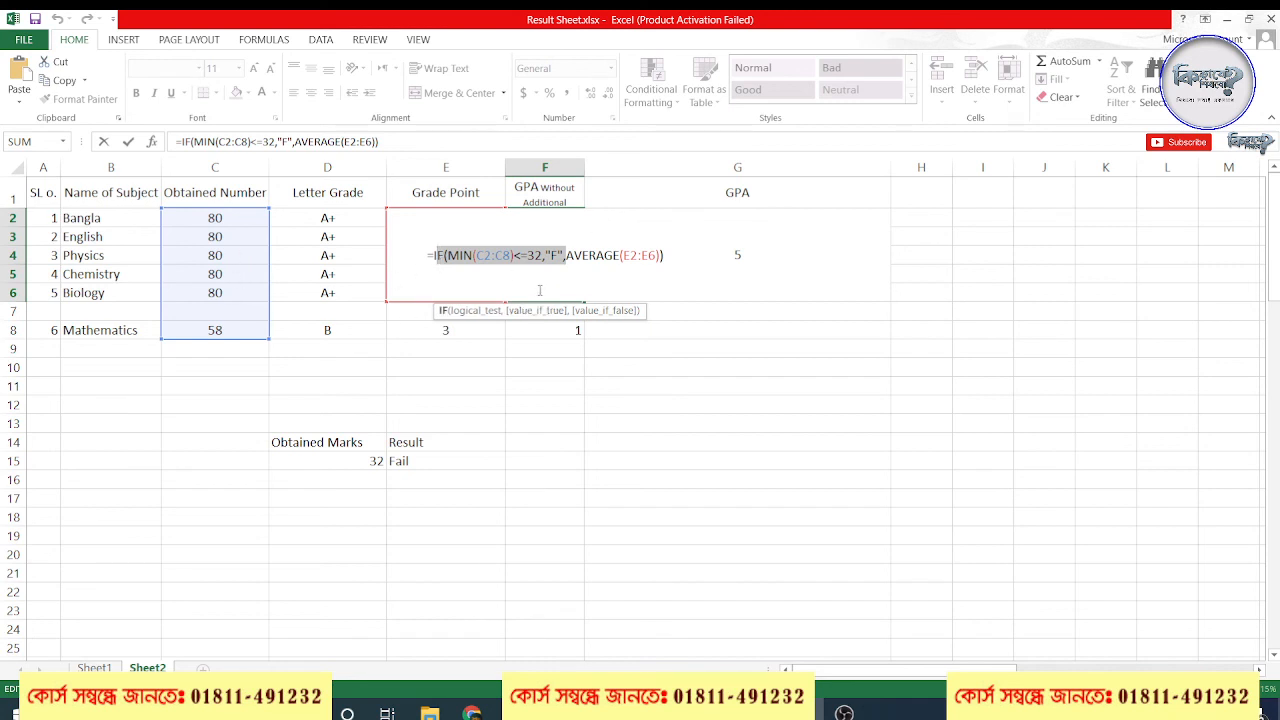
{"action": "left_click", "coordinate": [558, 256]}
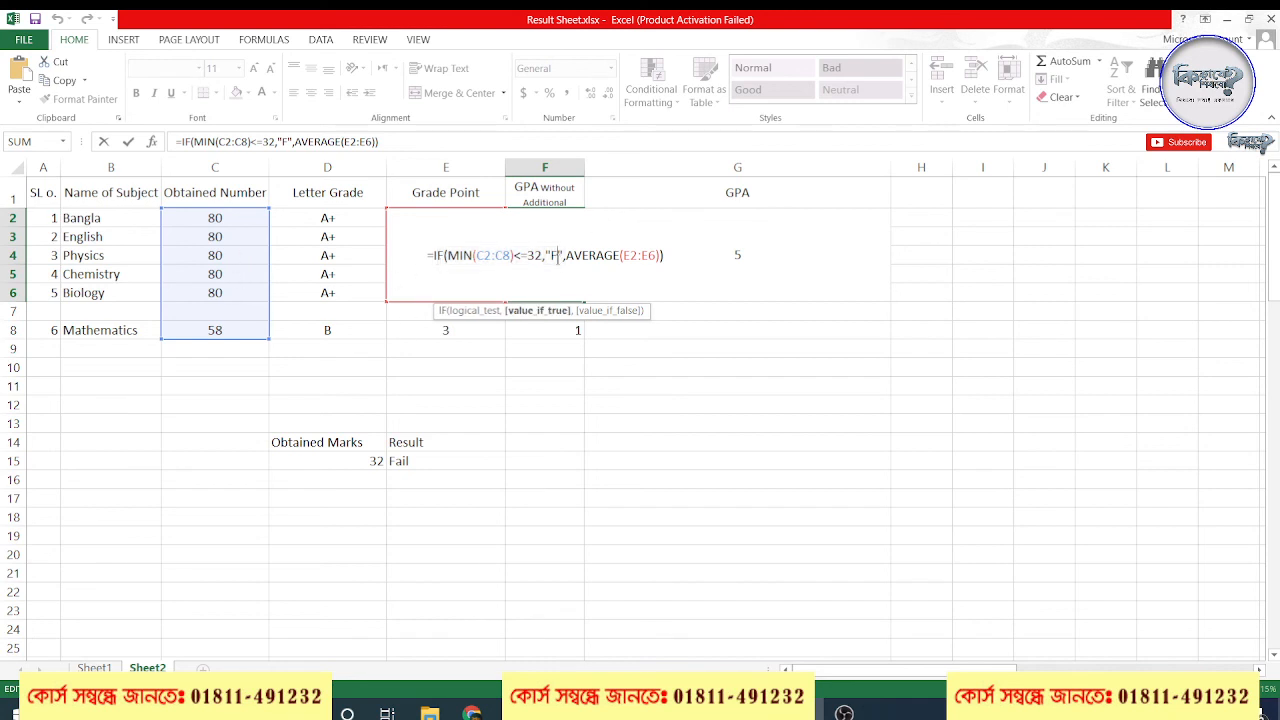
{"action": "left_click_drag", "start_coordinate": [568, 259], "coordinate": [720, 254]}
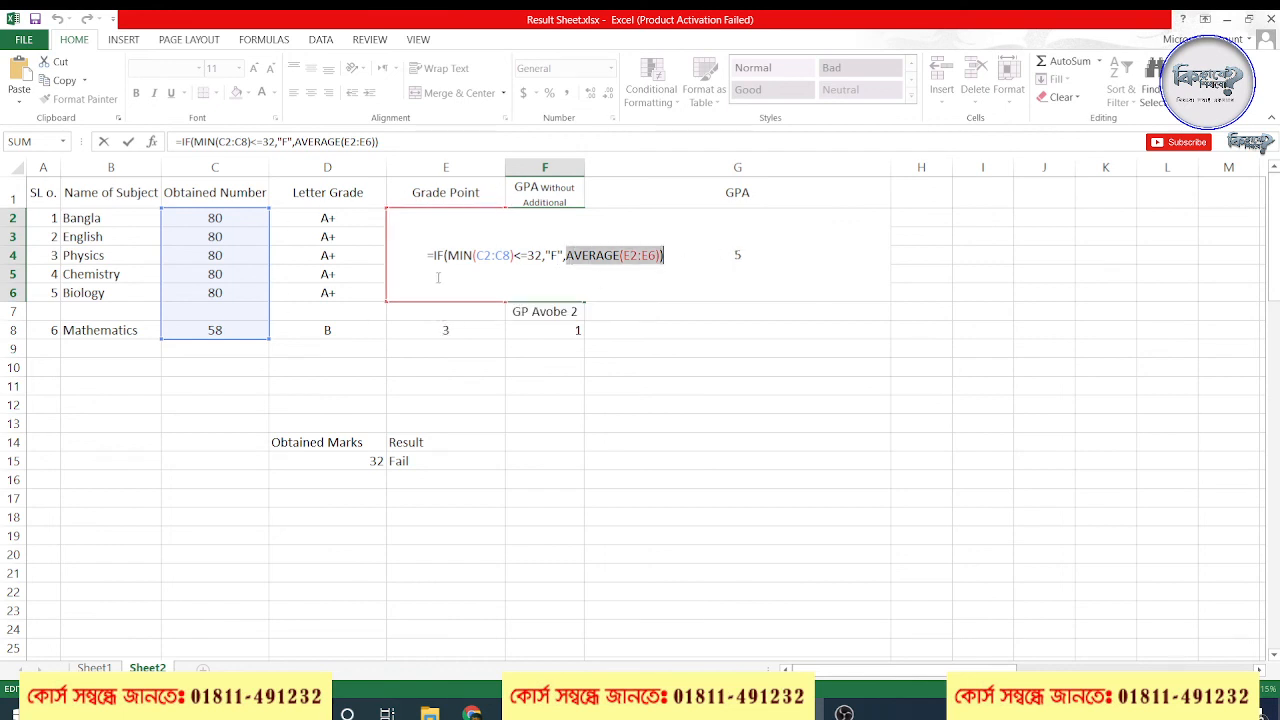
{"action": "left_click", "coordinate": [684, 258]}
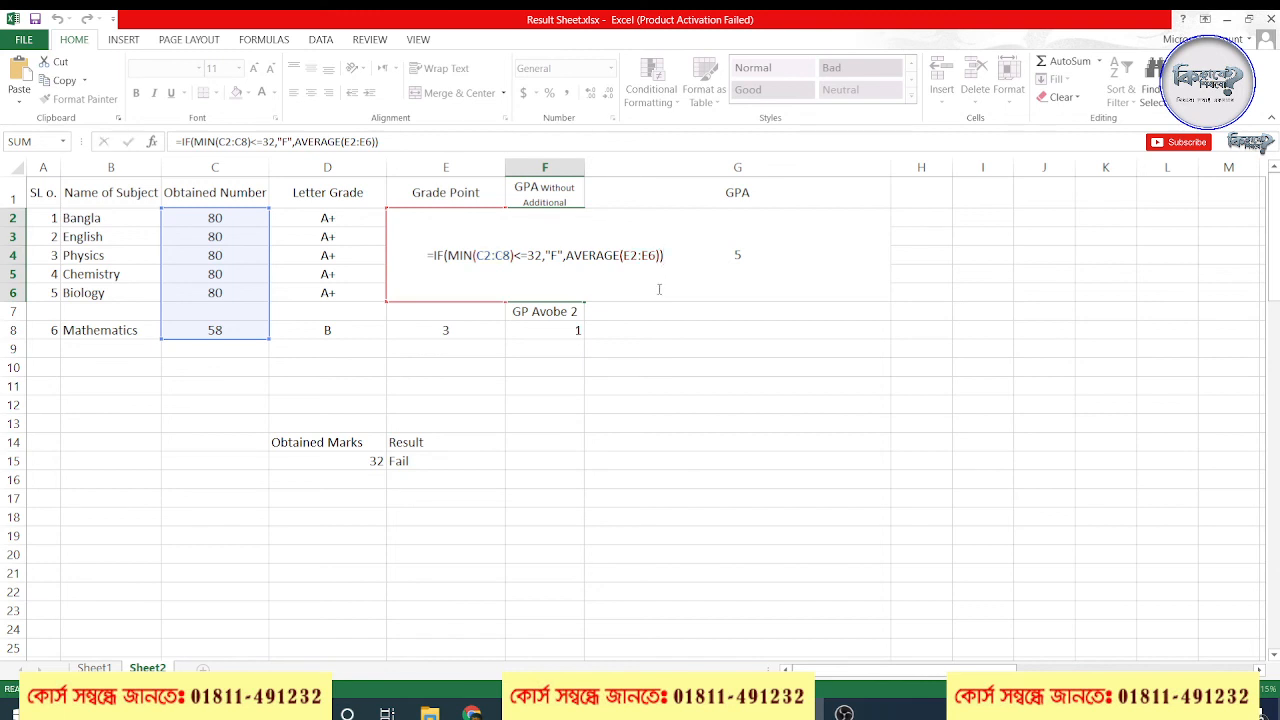
{"action": "key", "text": "Return"}
{"action": "key", "text": "Up"}
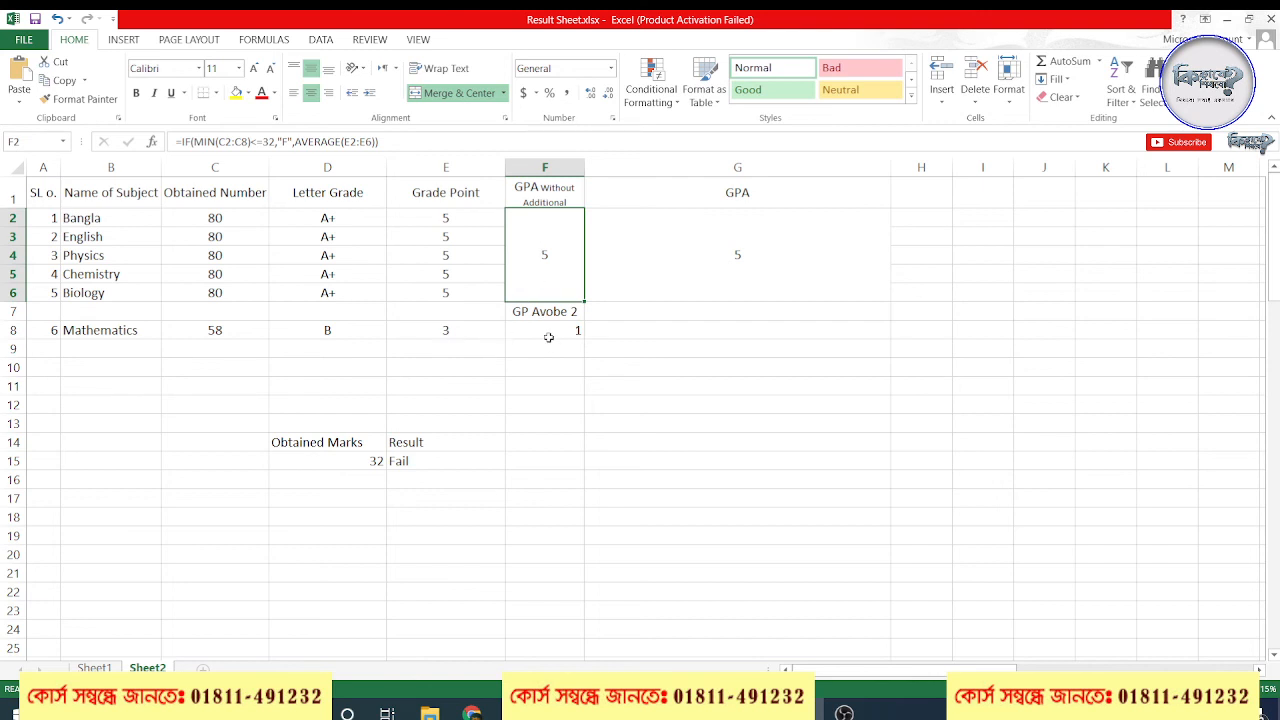
Examine the grade points in E2:E6 and E8, the marks in C2:C8, and the F2 cell they feed
{"action": "left_click", "coordinate": [449, 221]}
{"action": "left_click_drag", "start_coordinate": [449, 225], "coordinate": [450, 294]}
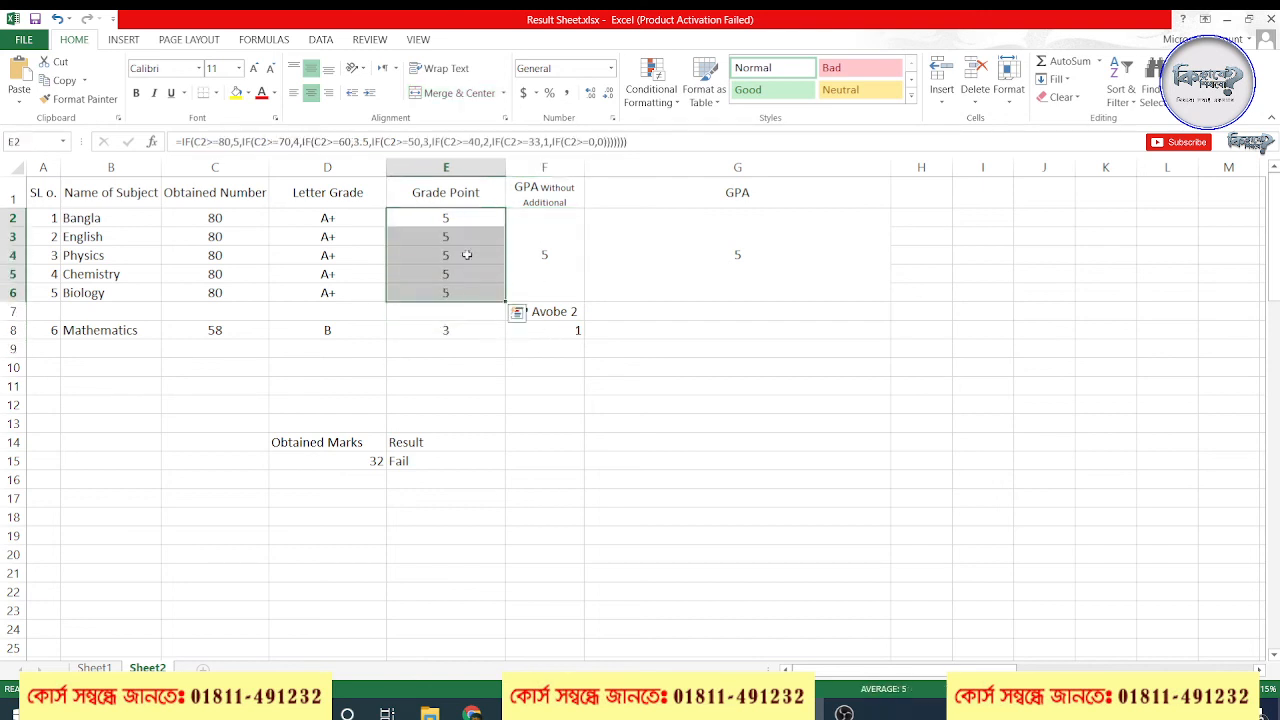
{"action": "left_click_drag", "start_coordinate": [472, 225], "coordinate": [440, 296]}
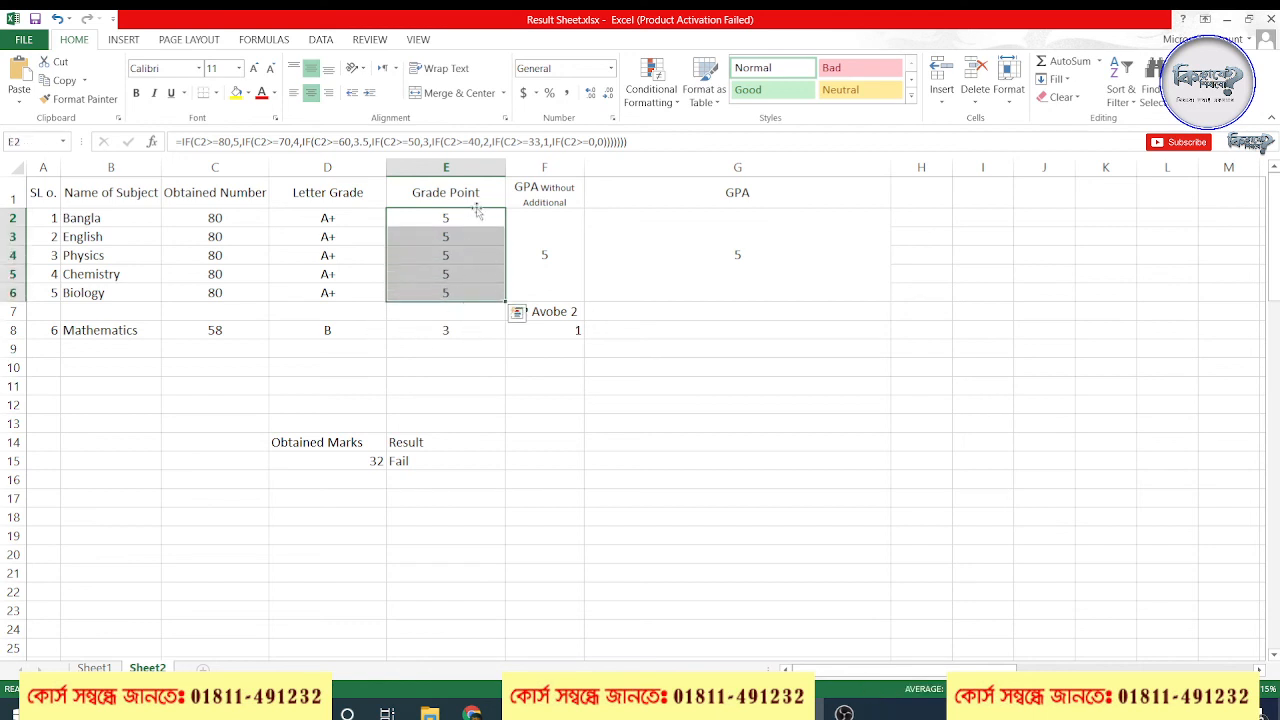
{"action": "left_click", "coordinate": [442, 335]}
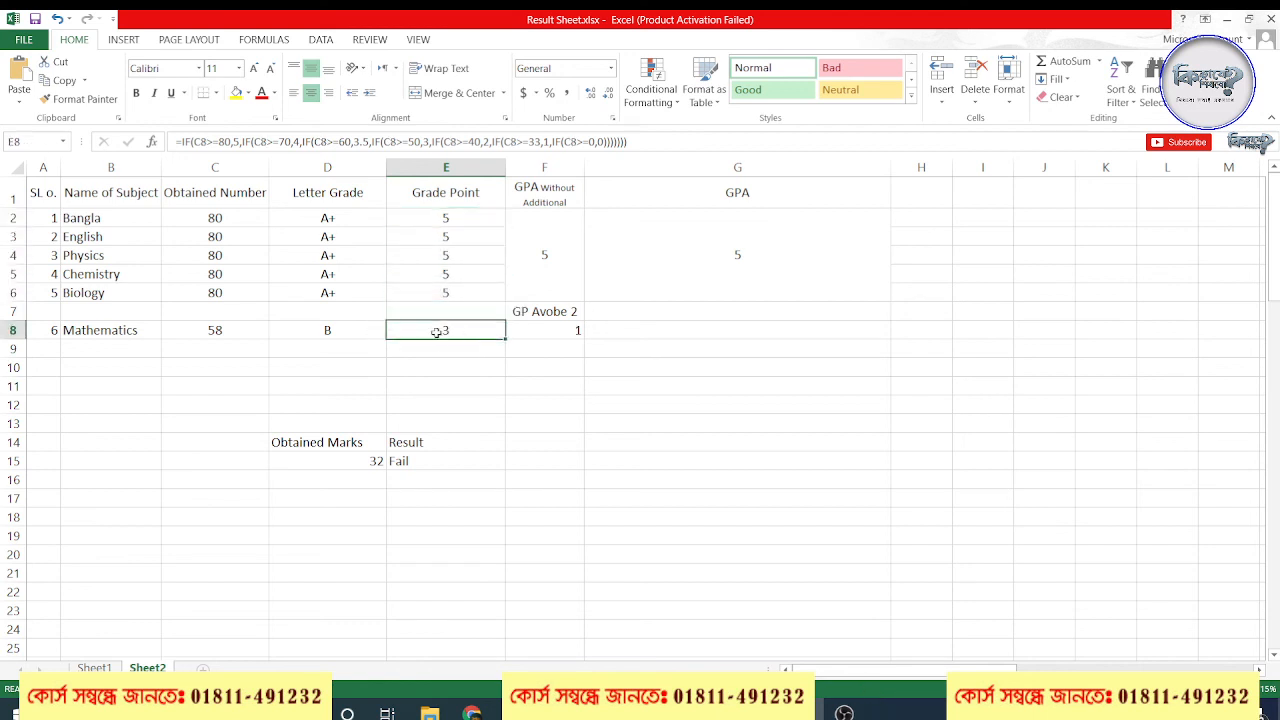
{"action": "left_click", "coordinate": [218, 333]}
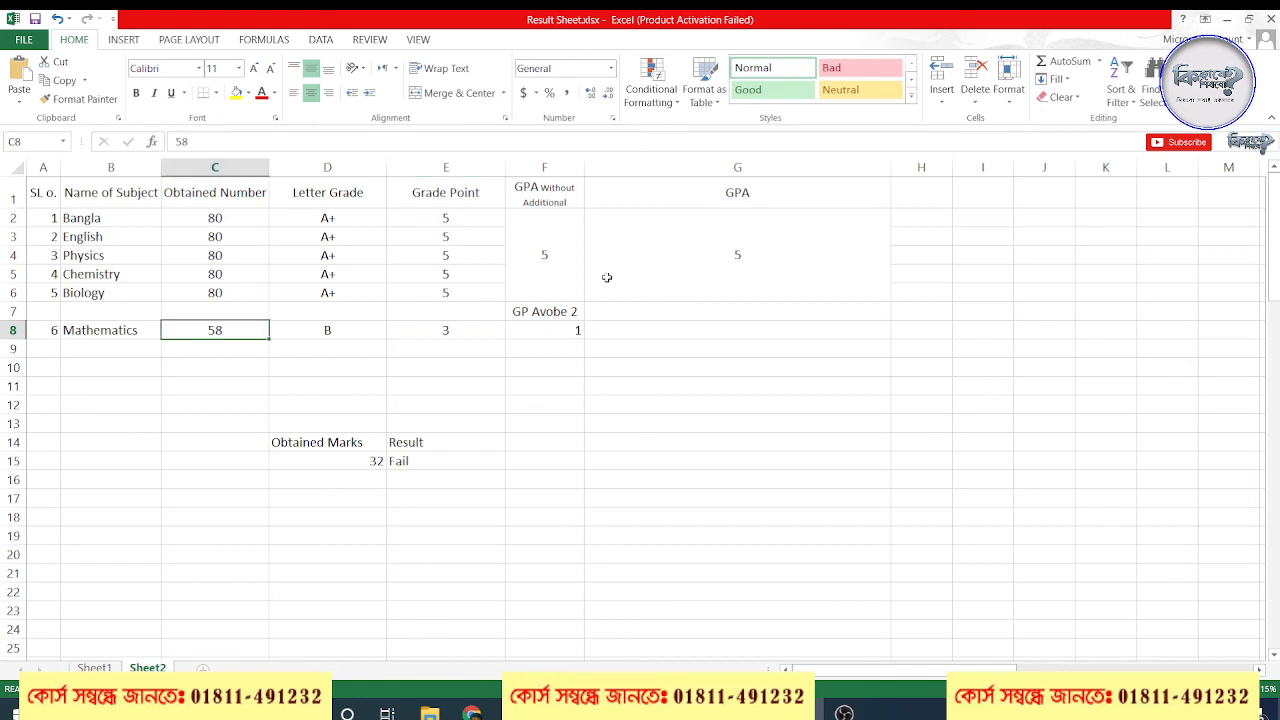
{"action": "left_click", "coordinate": [543, 246]}
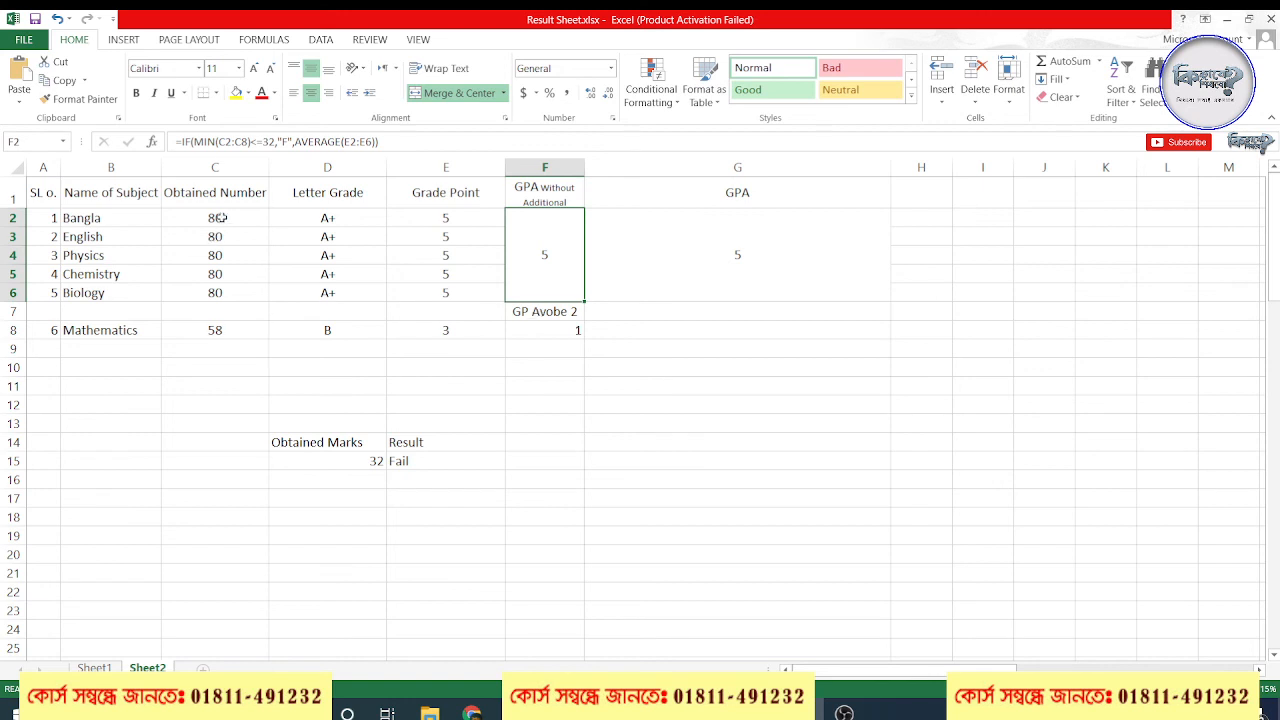
{"action": "left_click_drag", "start_coordinate": [218, 218], "coordinate": [223, 333]}
{"action": "left_click", "coordinate": [548, 258]}
Review the G2 formula, examining the MIN(C2:C8)<=32 test and the nested IF used as its false value
{"action": "left_click", "coordinate": [746, 257]}
{"action": "double_click", "coordinate": [746, 257]}
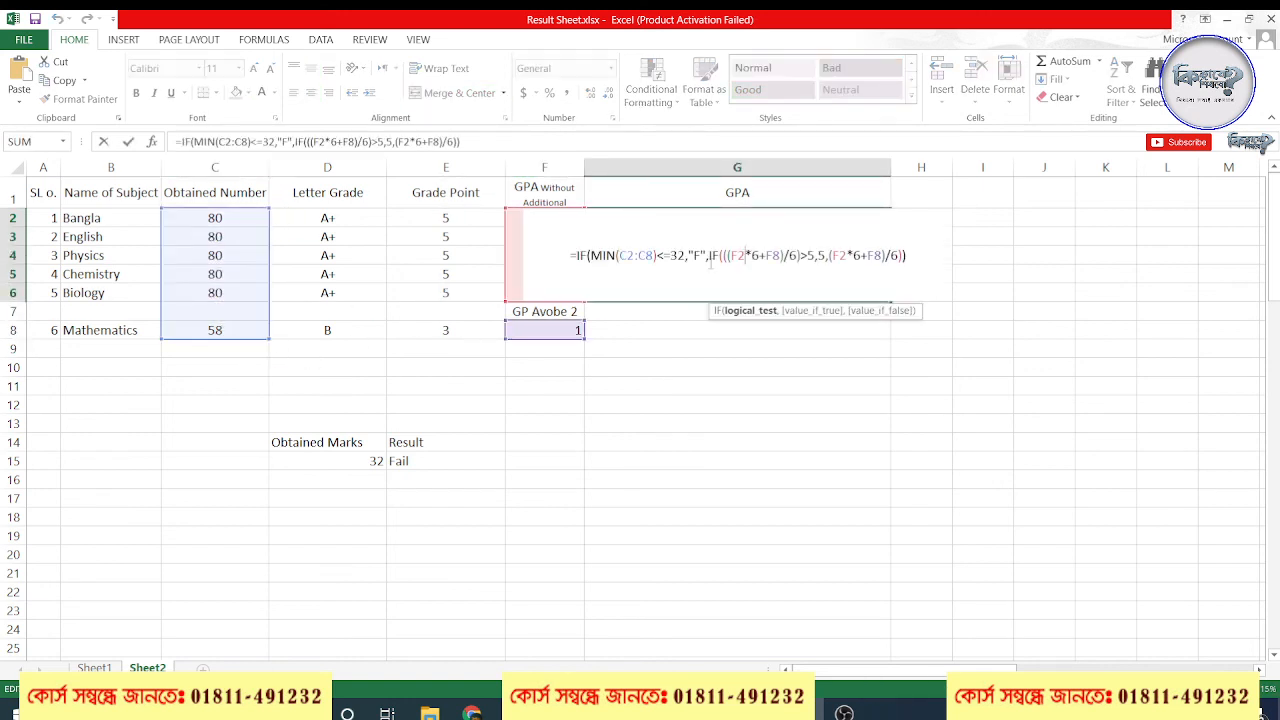
{"action": "left_click", "coordinate": [647, 255]}
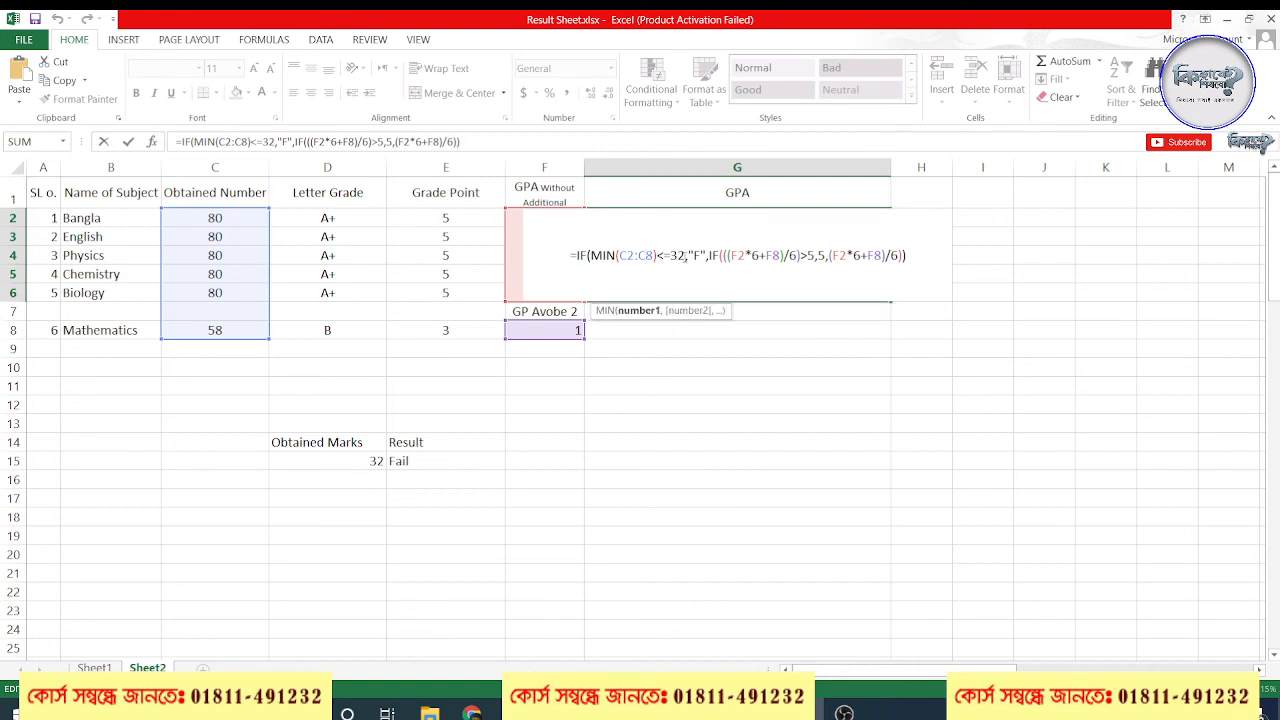
{"action": "left_click_drag", "start_coordinate": [682, 256], "coordinate": [586, 256]}
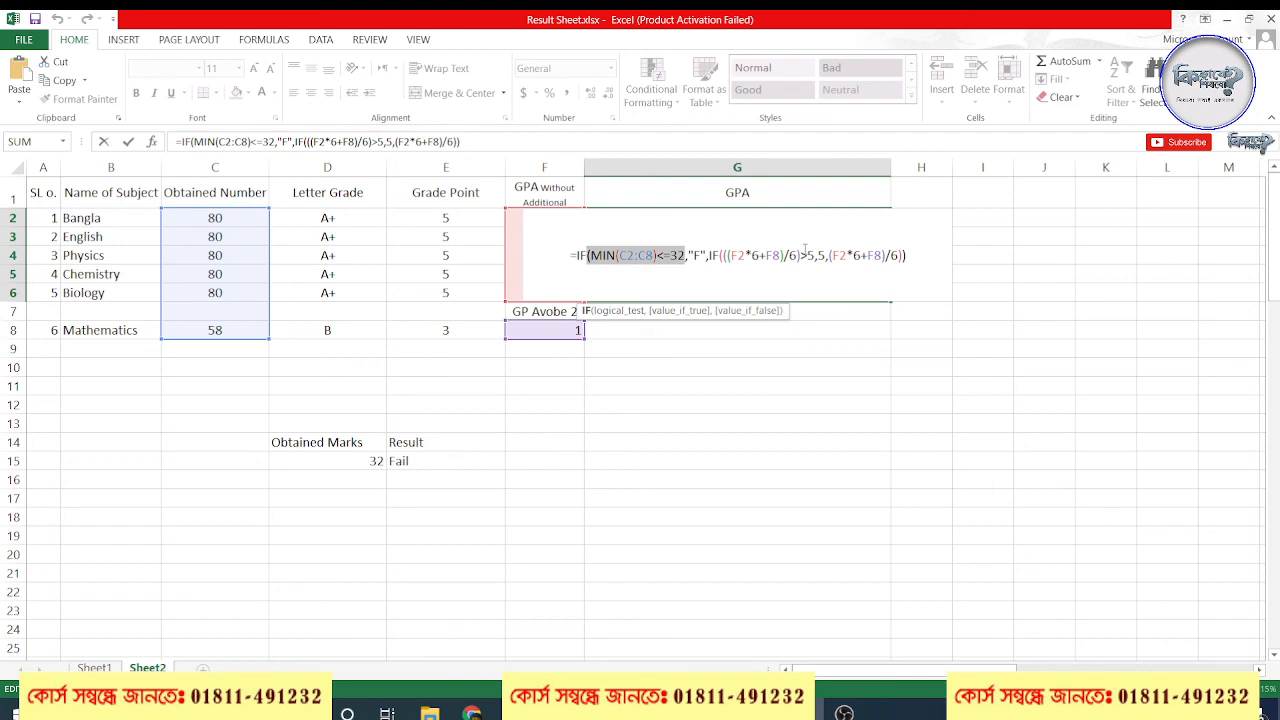
{"action": "left_click_drag", "start_coordinate": [709, 255], "coordinate": [906, 256]}
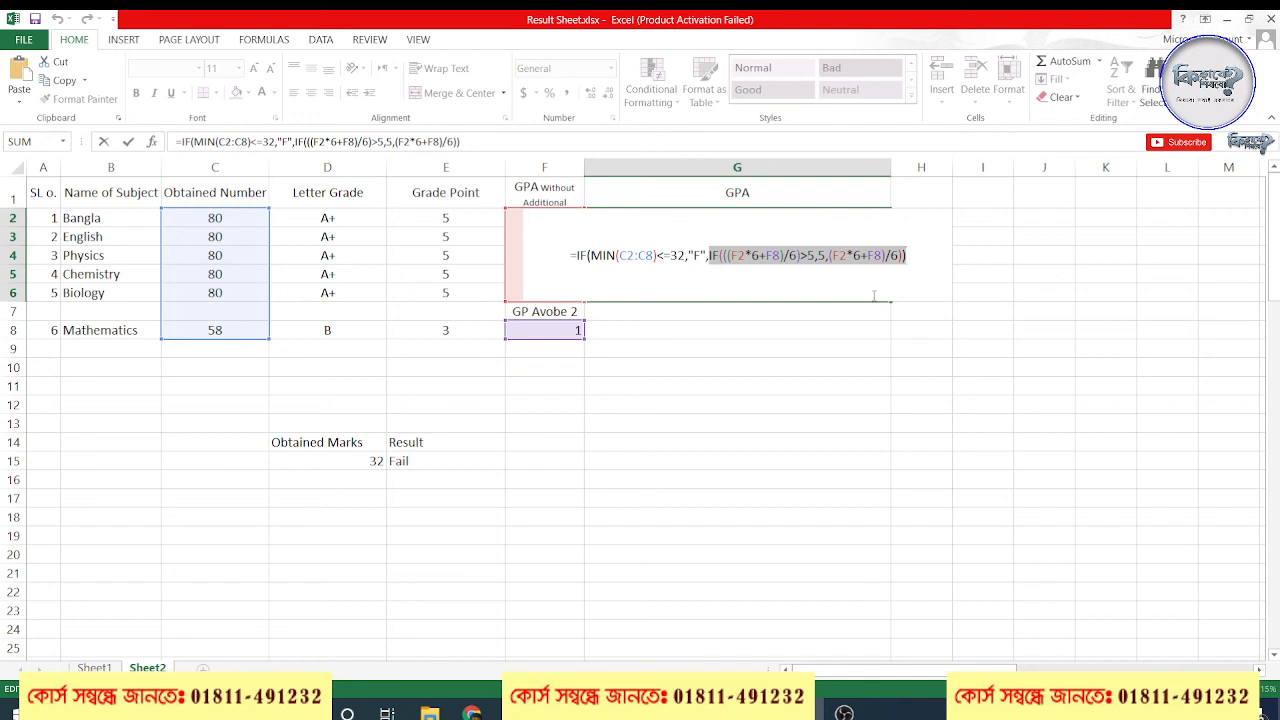
{"action": "left_click", "coordinate": [760, 258]}
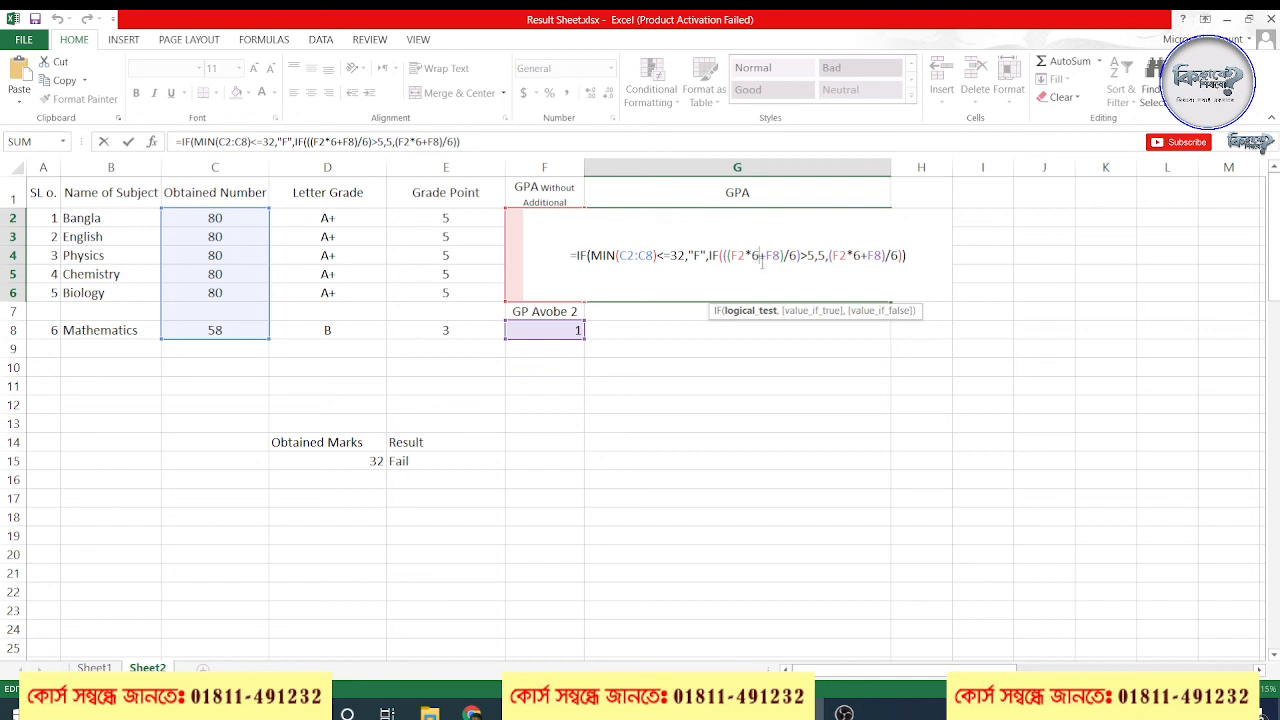
Try rewriting the G2 formula from scratch, starting with =IF(MIN(C2:C8, and discard the edit
{"action": "left_click_drag", "start_coordinate": [906, 257], "coordinate": [576, 257]}
{"action": "key", "text": "BackSpace"}
{"action": "key", "text": "BackSpace"}
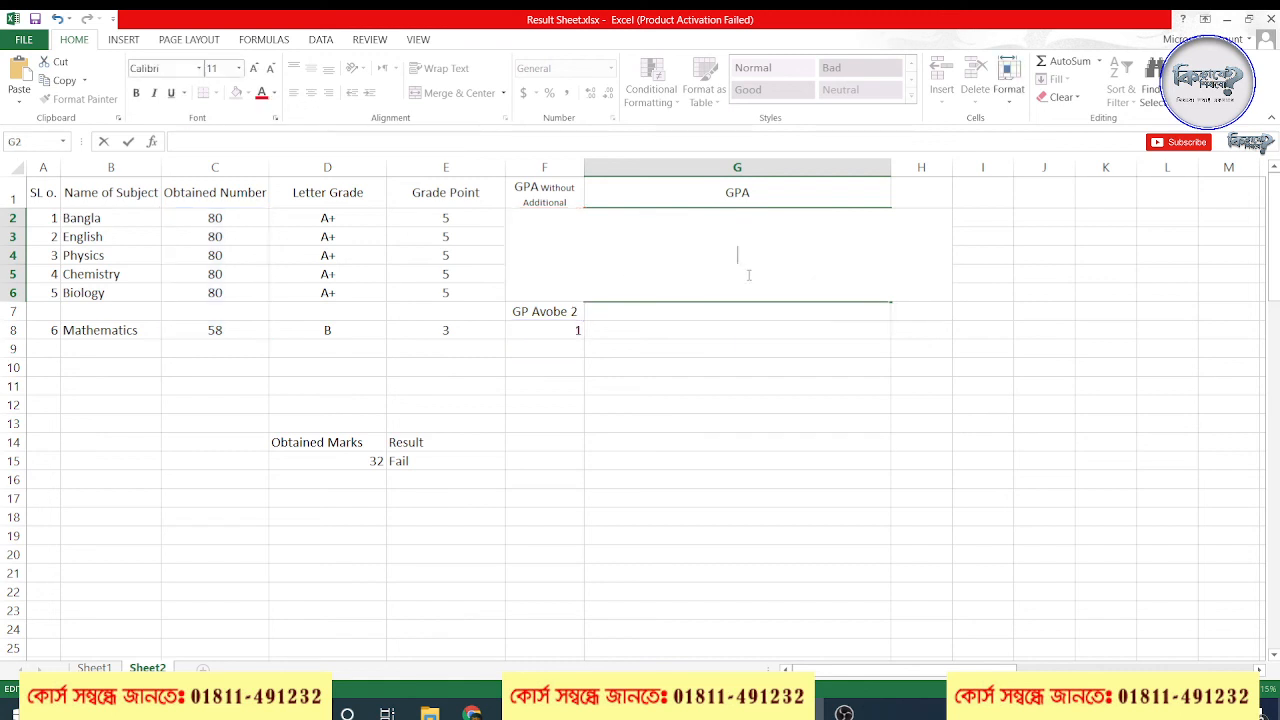
{"action": "type", "text": "="}
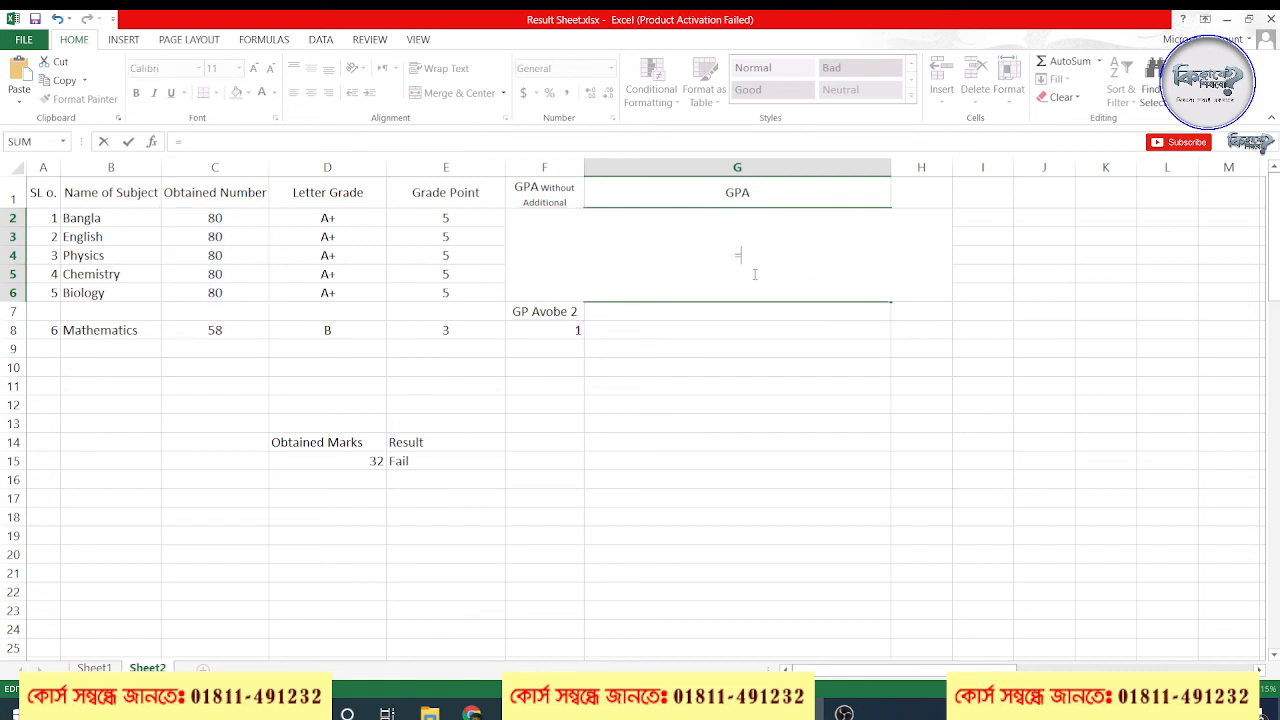
{"action": "type", "text": "IF("}
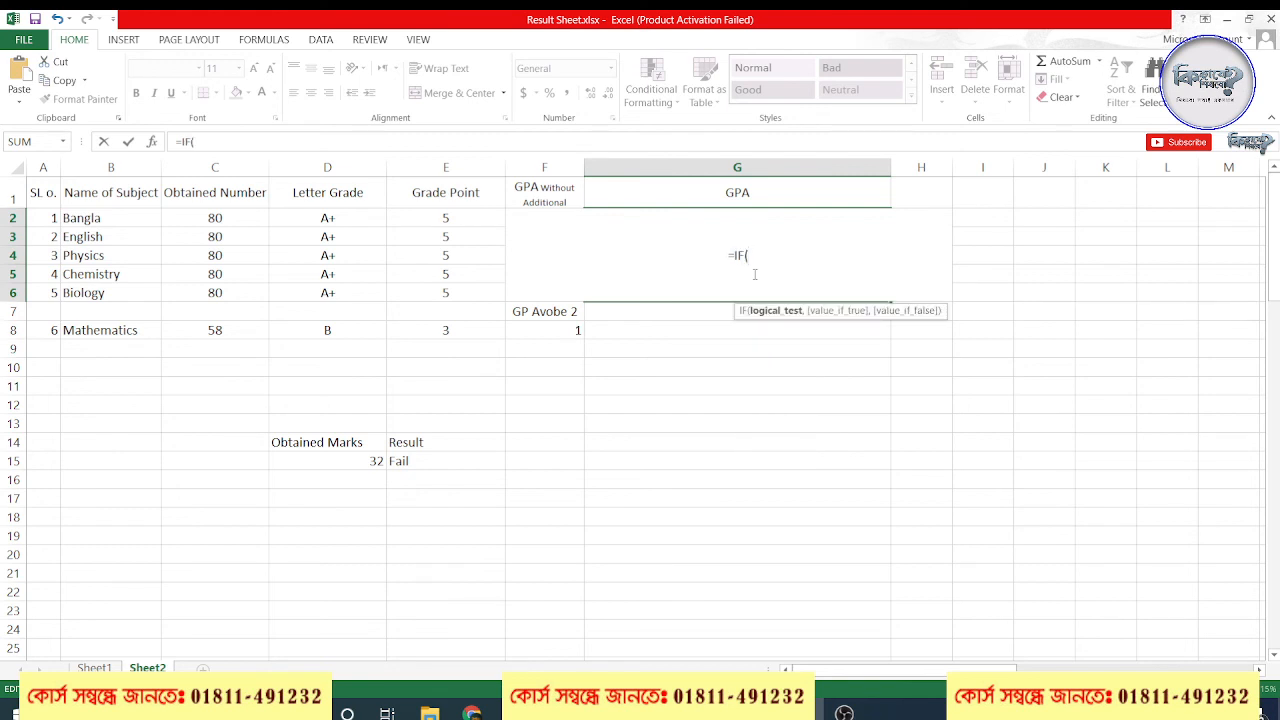
{"action": "left_click_drag", "start_coordinate": [228, 222], "coordinate": [226, 329]}
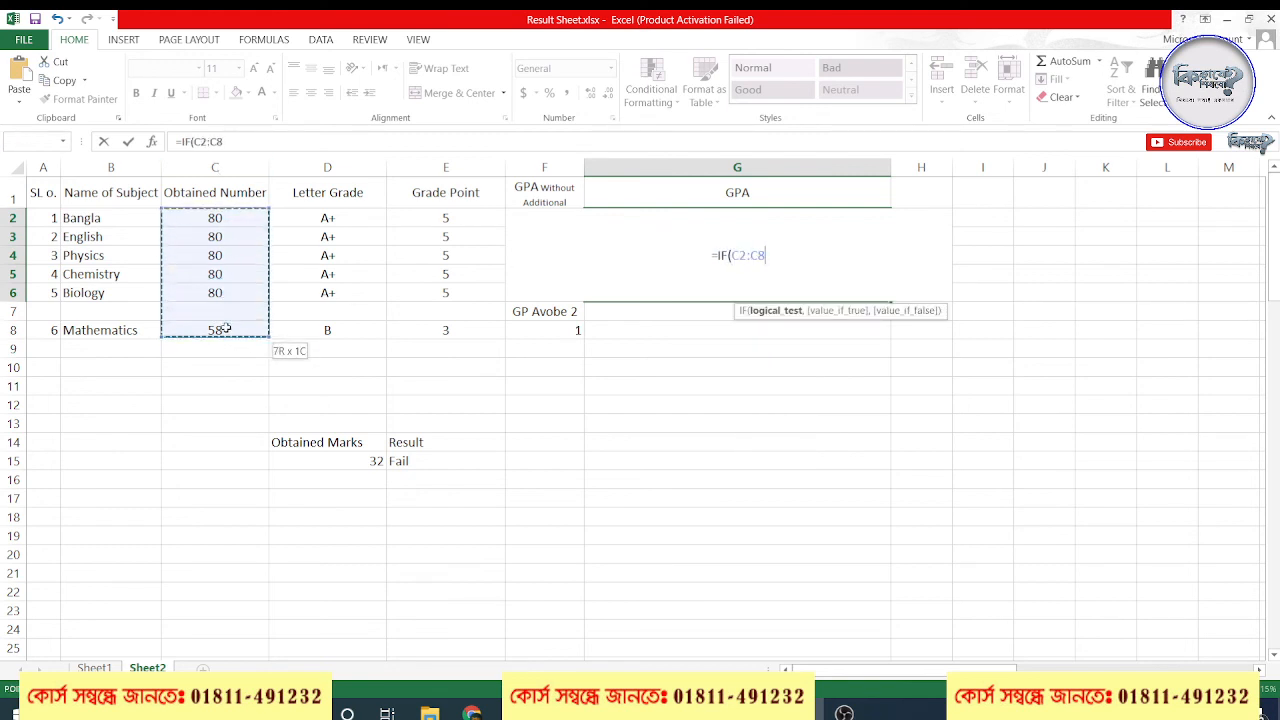
{"action": "left_click", "coordinate": [733, 257]}
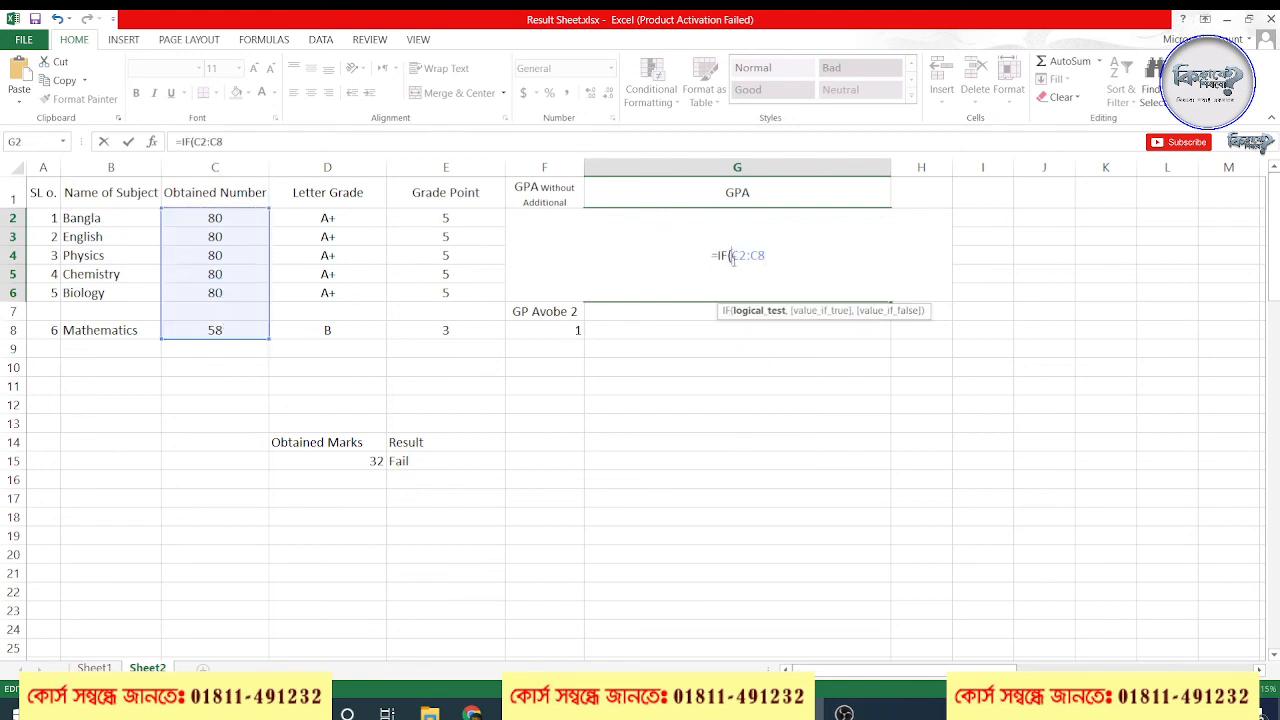
{"action": "type", "text": "MIN("}
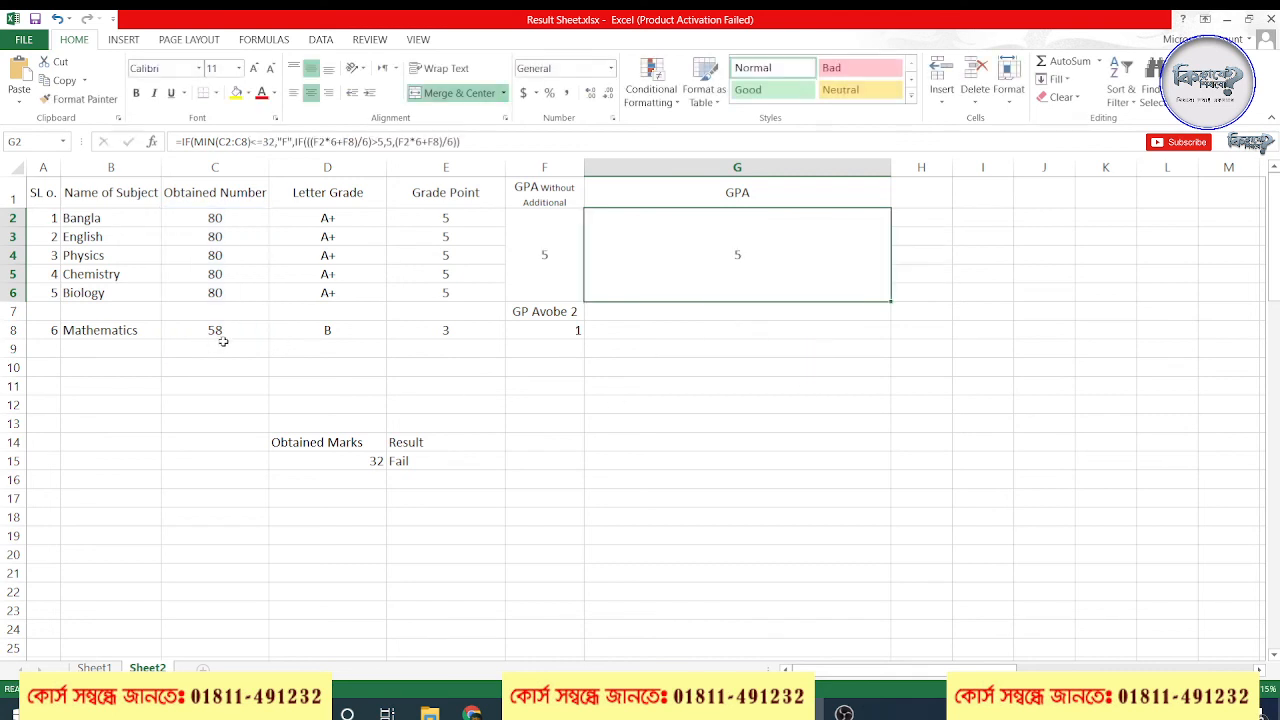
Set the Mathematics mark in C8 to 80
{"action": "left_click", "coordinate": [218, 329]}
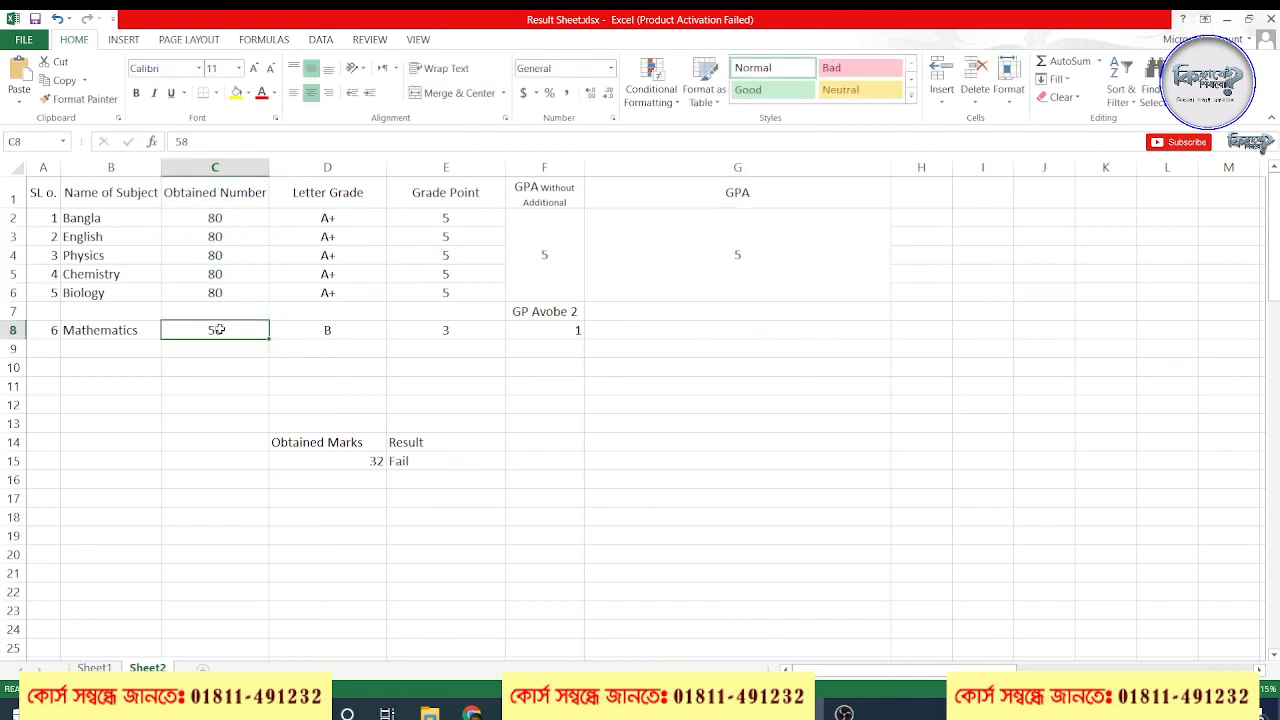
{"action": "type", "text": "6"}
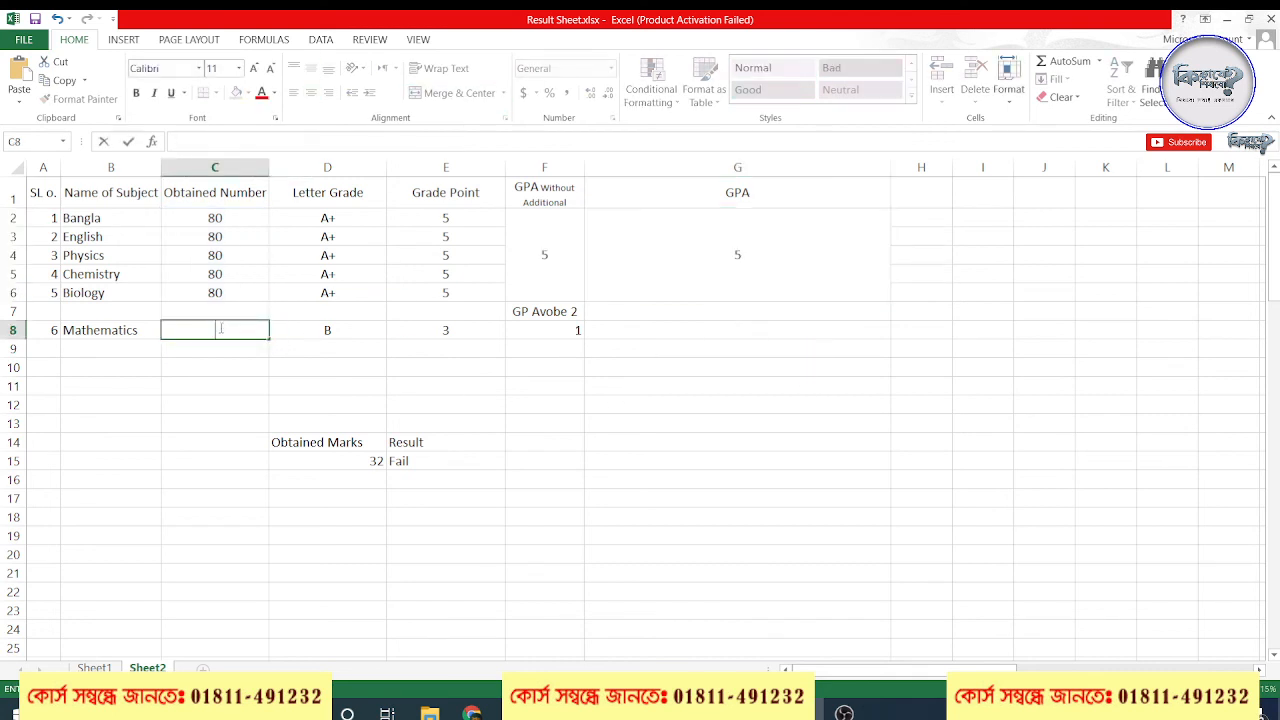
{"action": "type", "text": "80"}
{"action": "key", "text": "Return"}
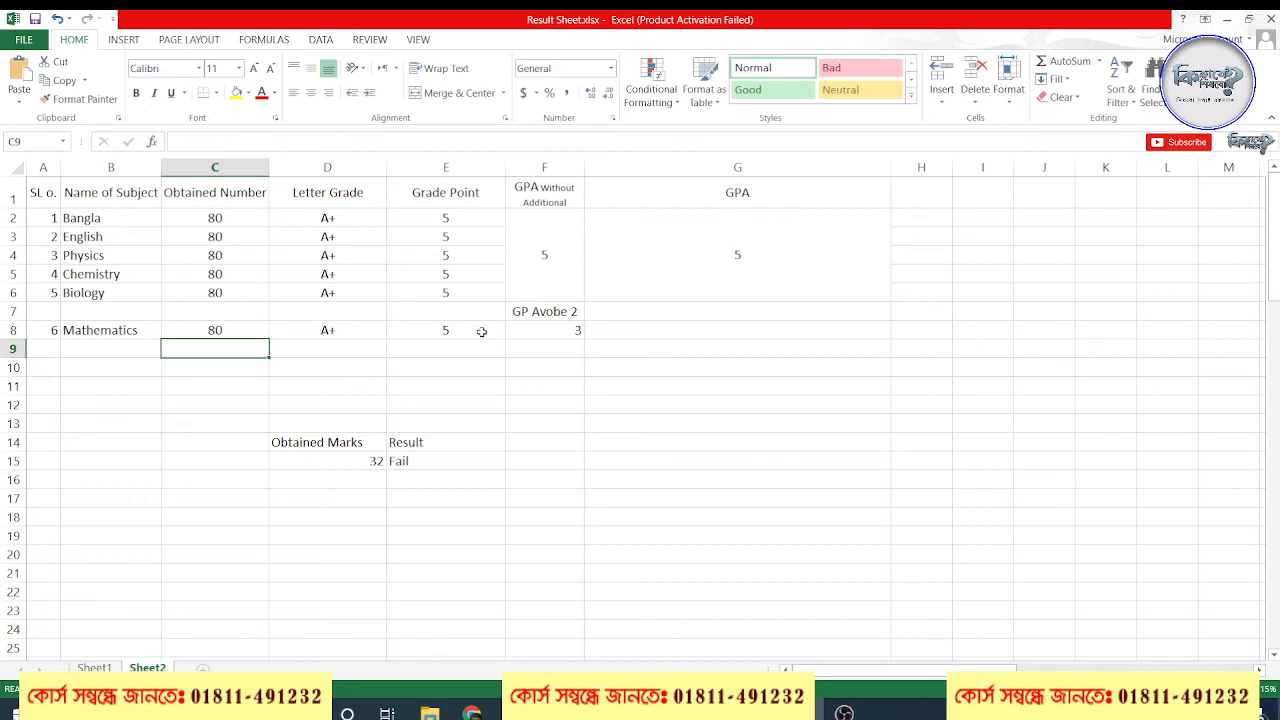
Remove the nested IF from the G2 formula, keeping only =IF(MIN(C2:C8)<=32,"F",
{"action": "left_click", "coordinate": [788, 287]}
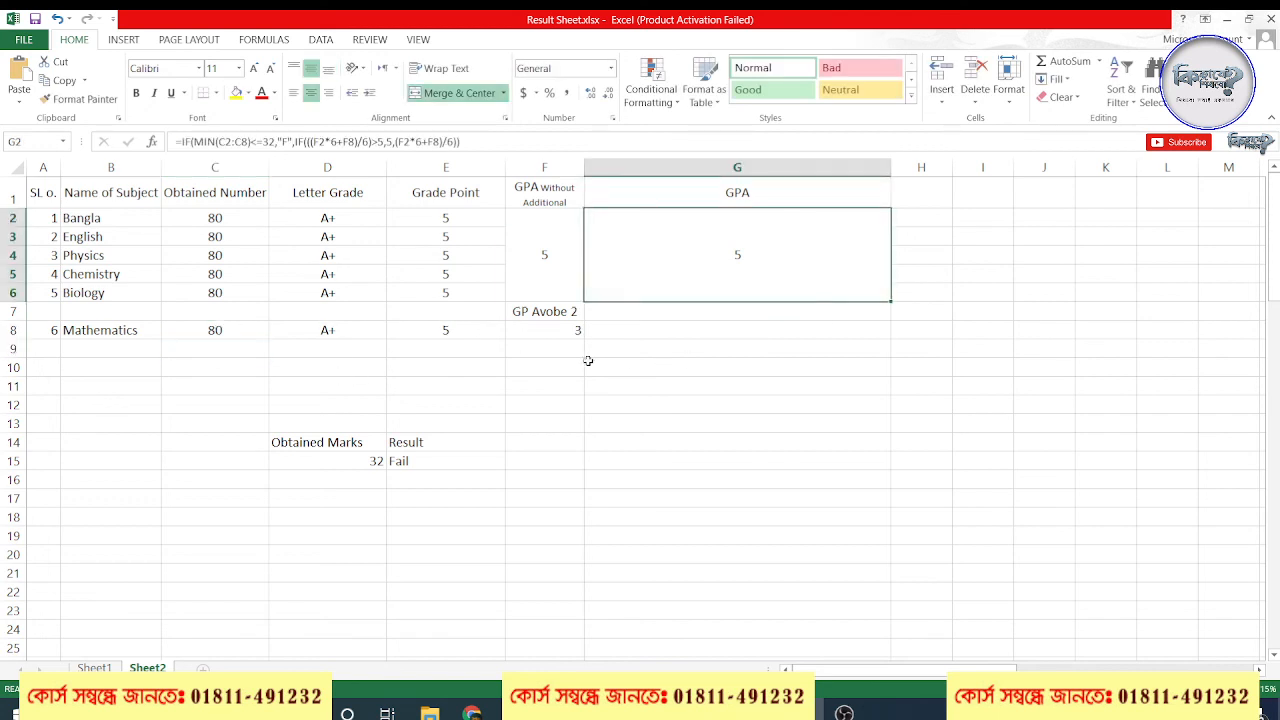
{"action": "double_click", "coordinate": [754, 248]}
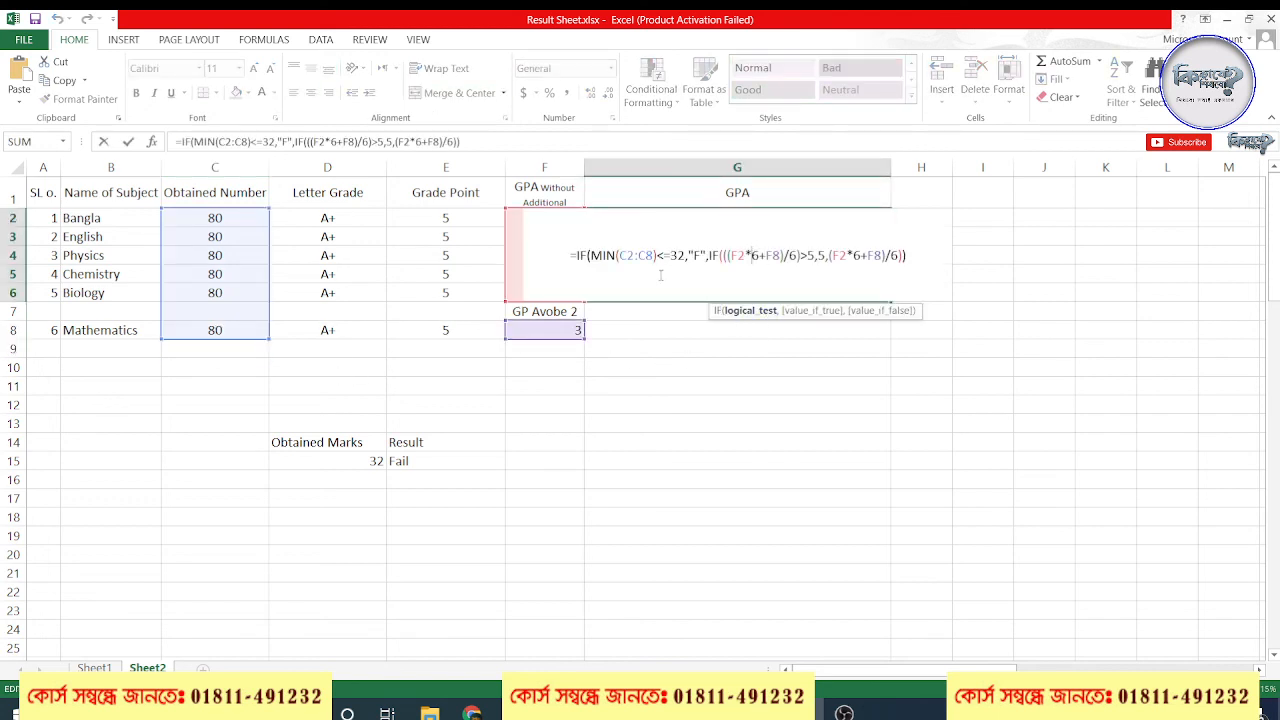
{"action": "left_click", "coordinate": [769, 254]}
{"action": "left_click_drag", "start_coordinate": [906, 255], "coordinate": [706, 256]}
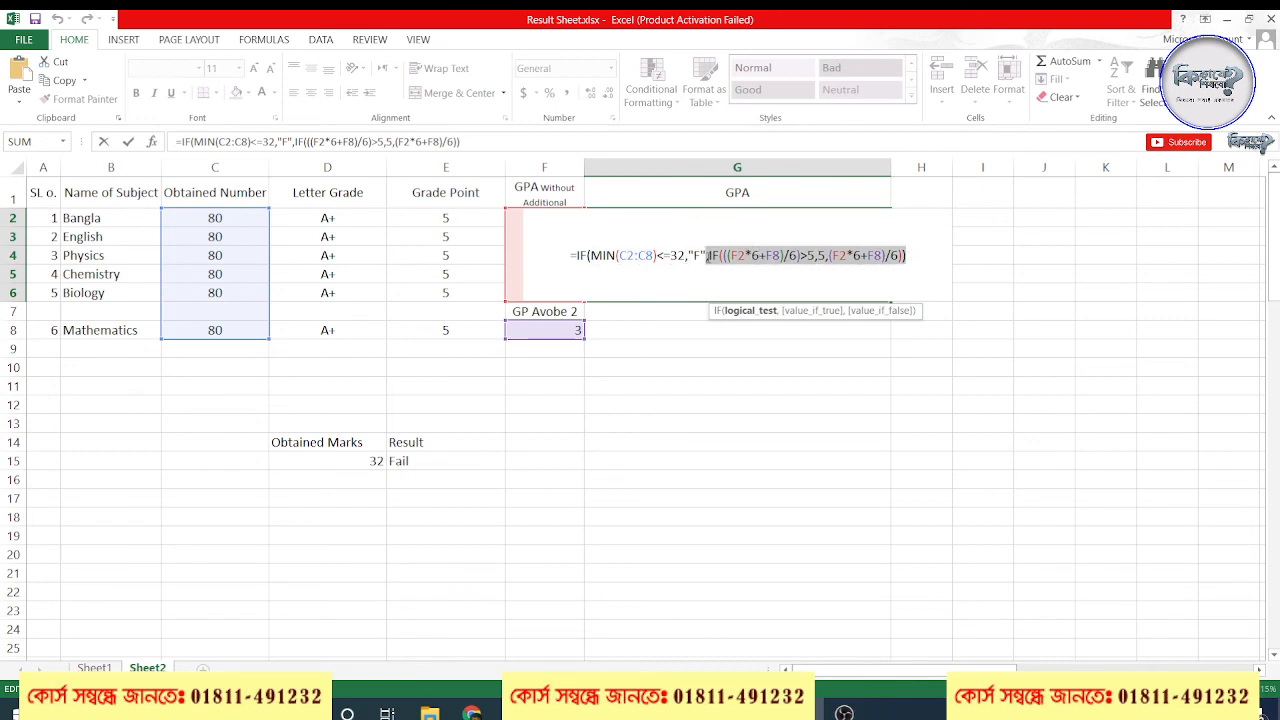
{"action": "left_click", "coordinate": [909, 256]}
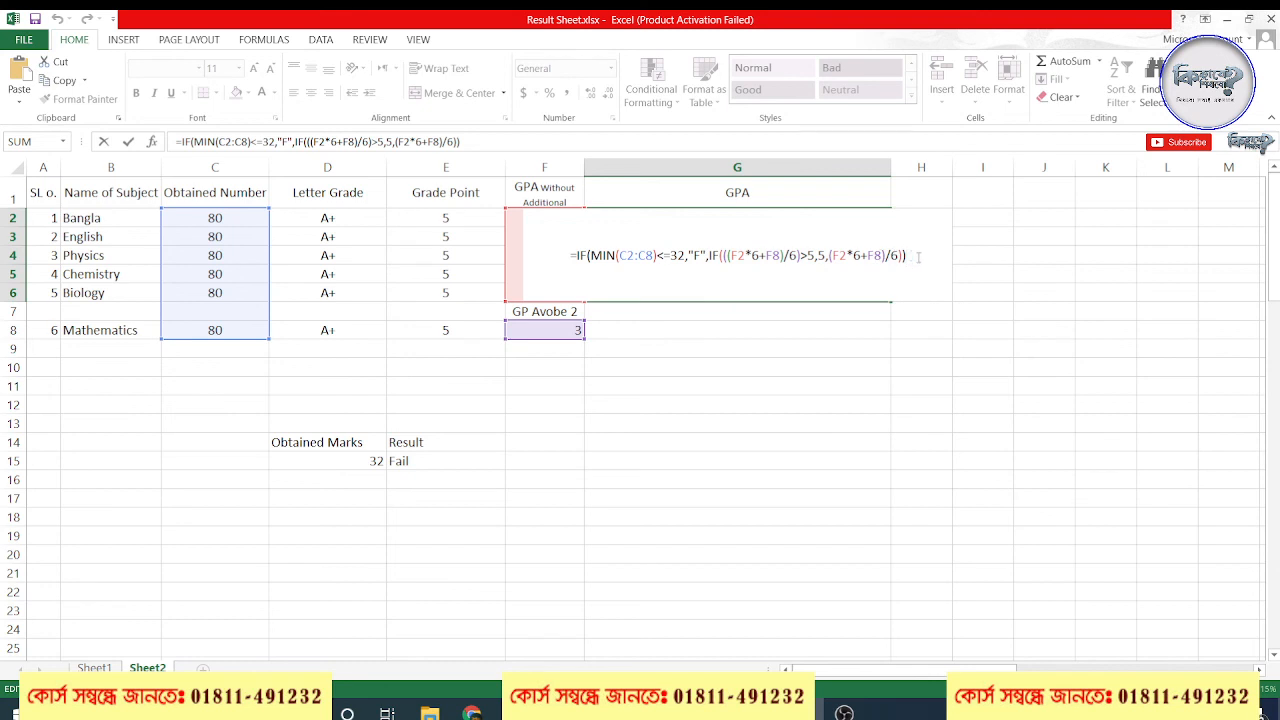
{"action": "left_click_drag", "start_coordinate": [918, 256], "coordinate": [708, 256]}
{"action": "key", "text": "BackSpace"}
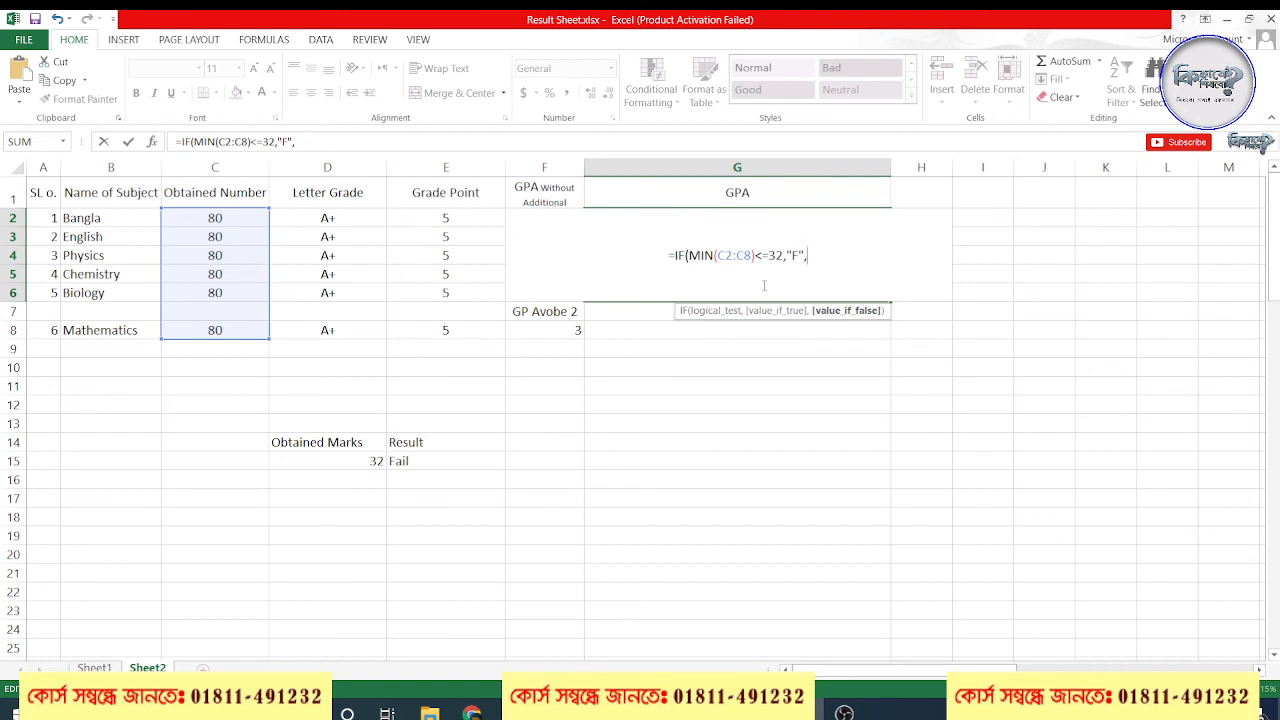
Begin a new nested IF as the false value of the G2 formula, writing IF(((F8+F2*6
{"action": "type", "text": "IF("}
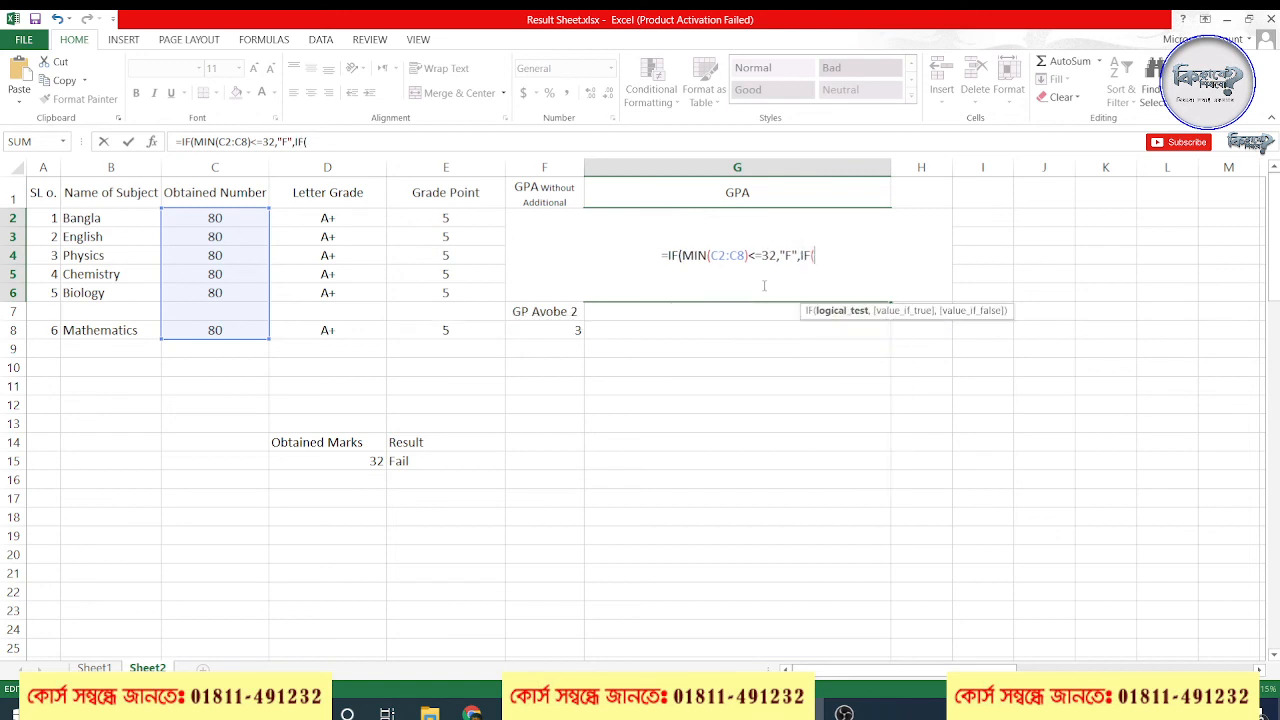
{"action": "type", "text": "(("}
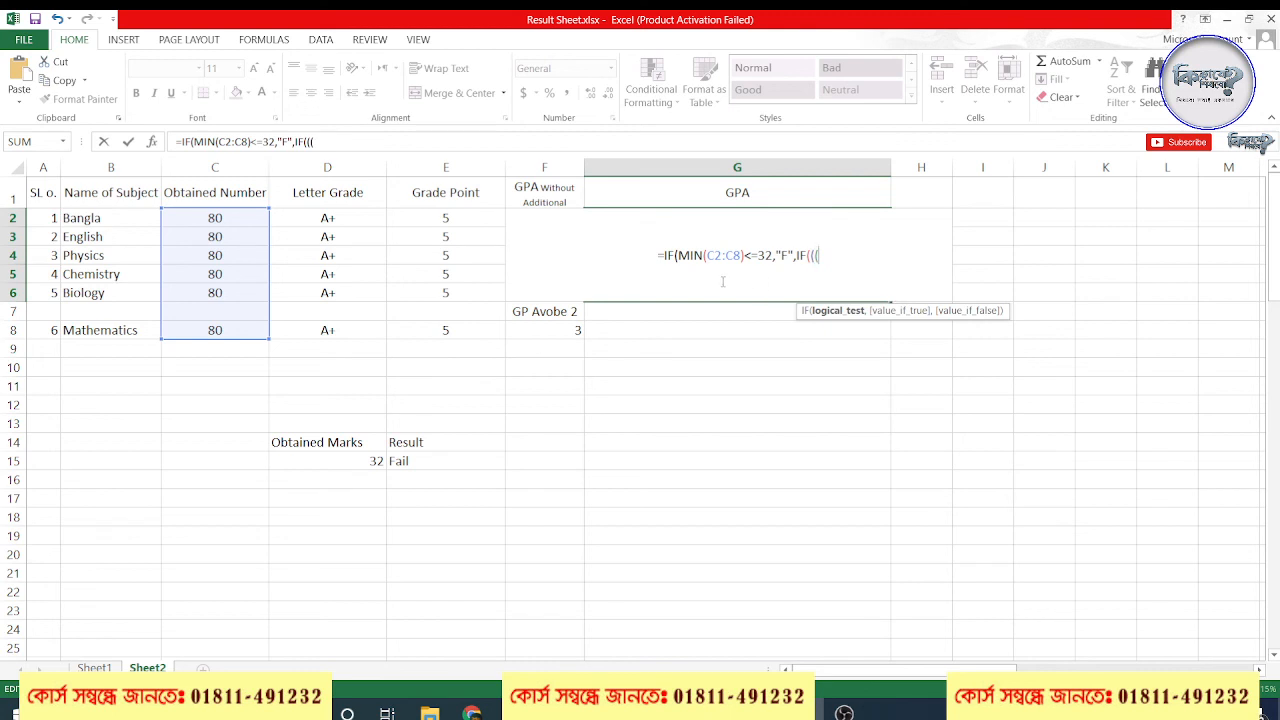
{"action": "left_click", "coordinate": [568, 331]}
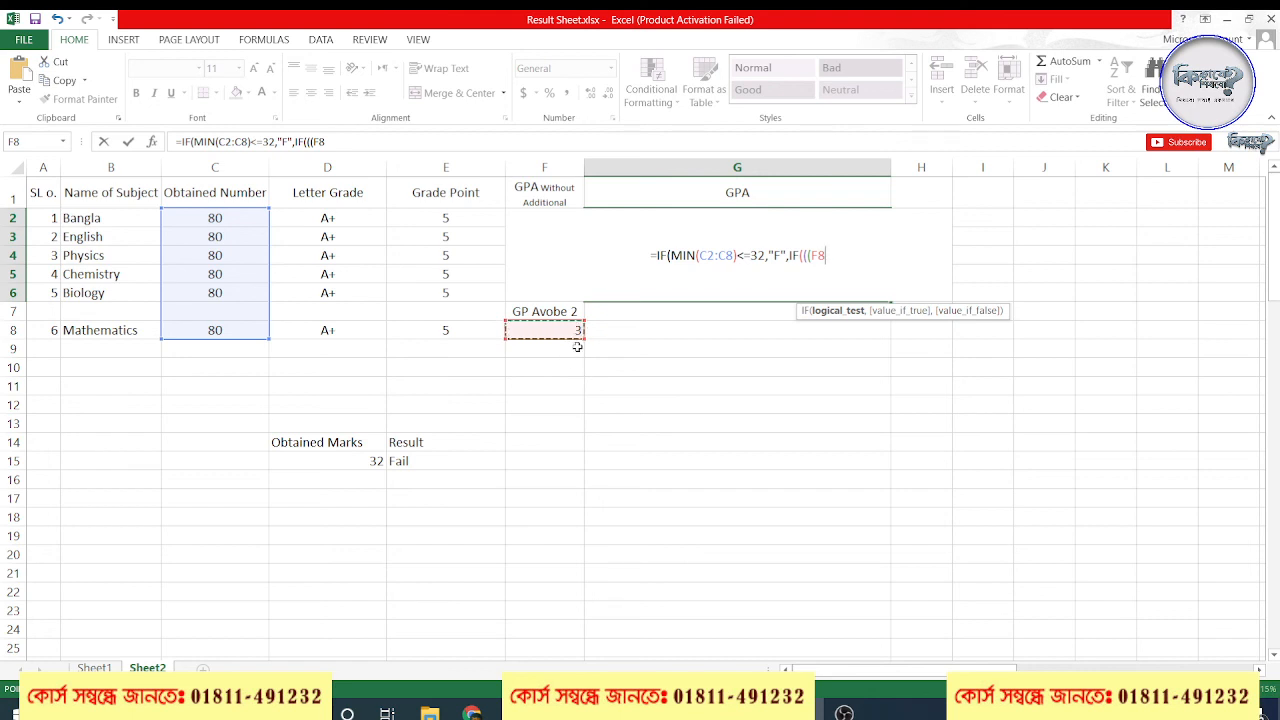
{"action": "type", "text": "+"}
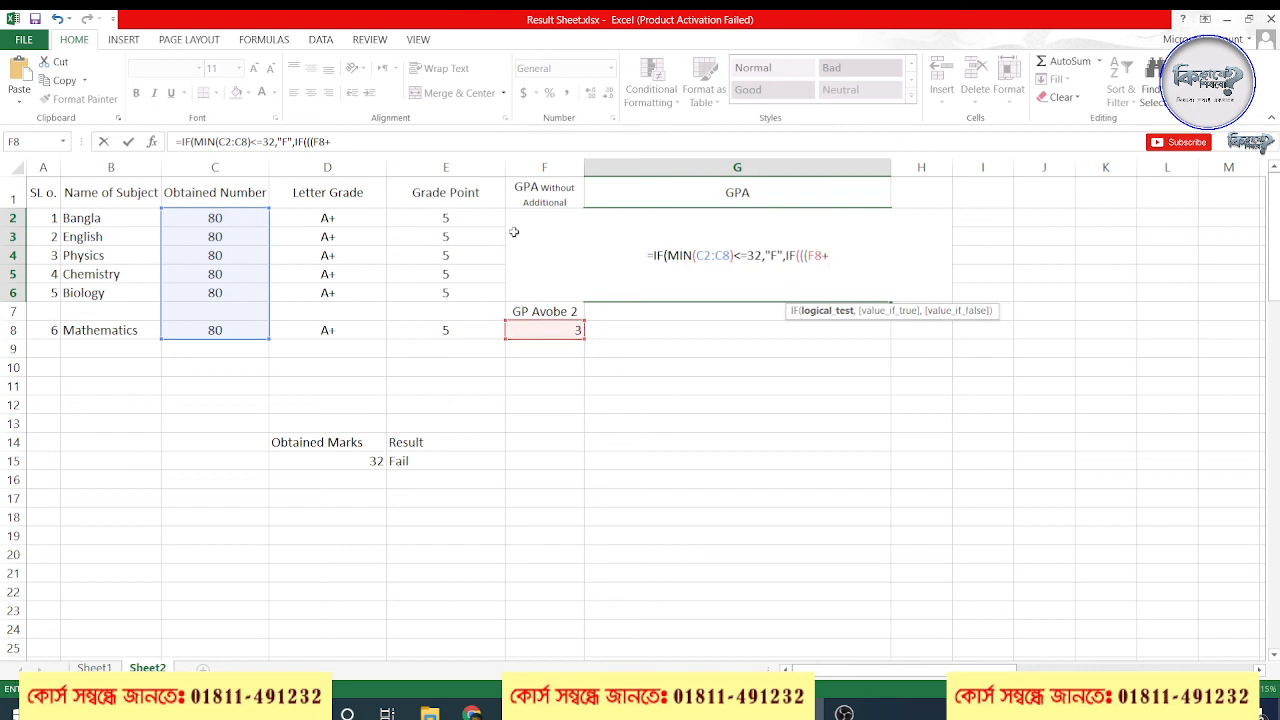
{"action": "key", "text": "Home"}
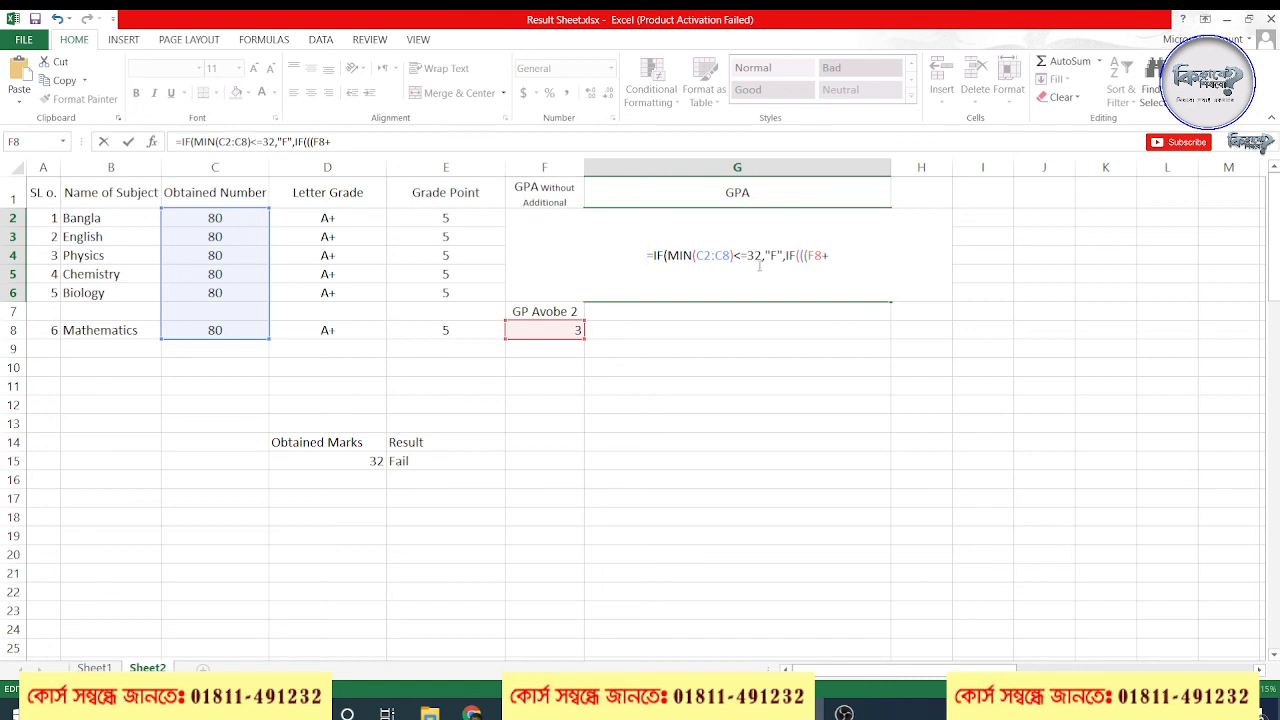
{"action": "key", "text": "End"}
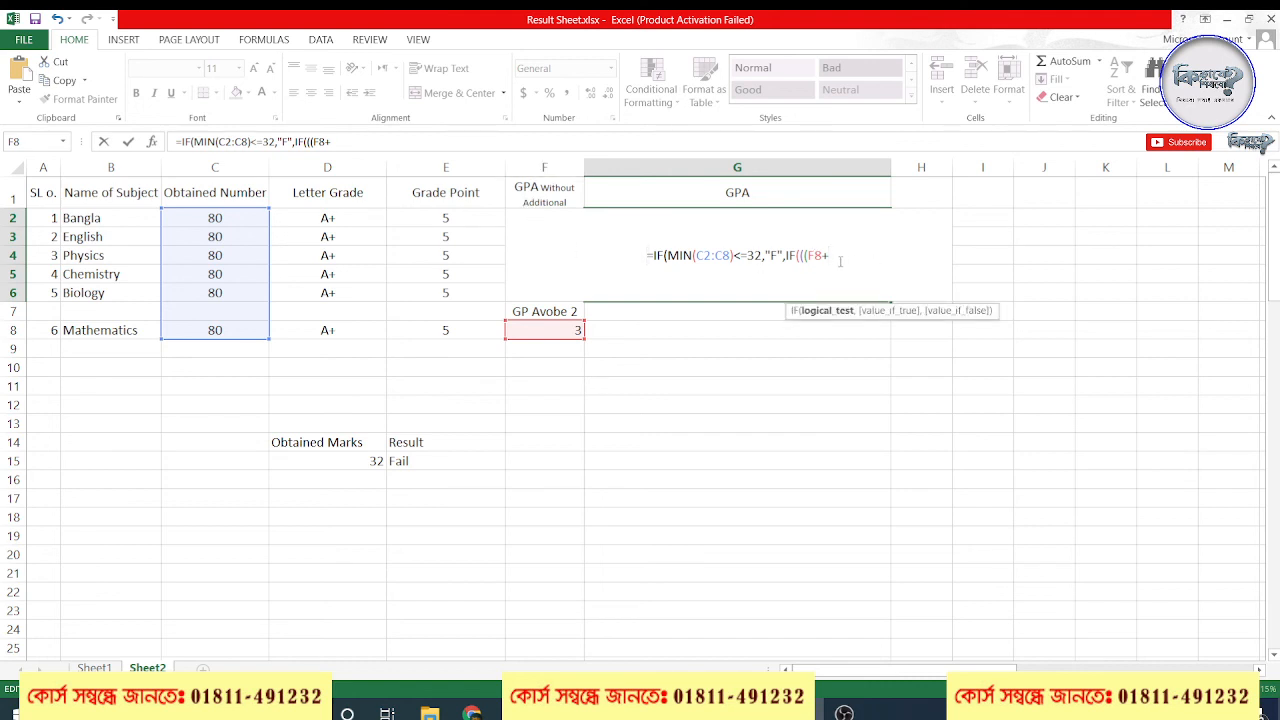
{"action": "type", "text": "F2"}
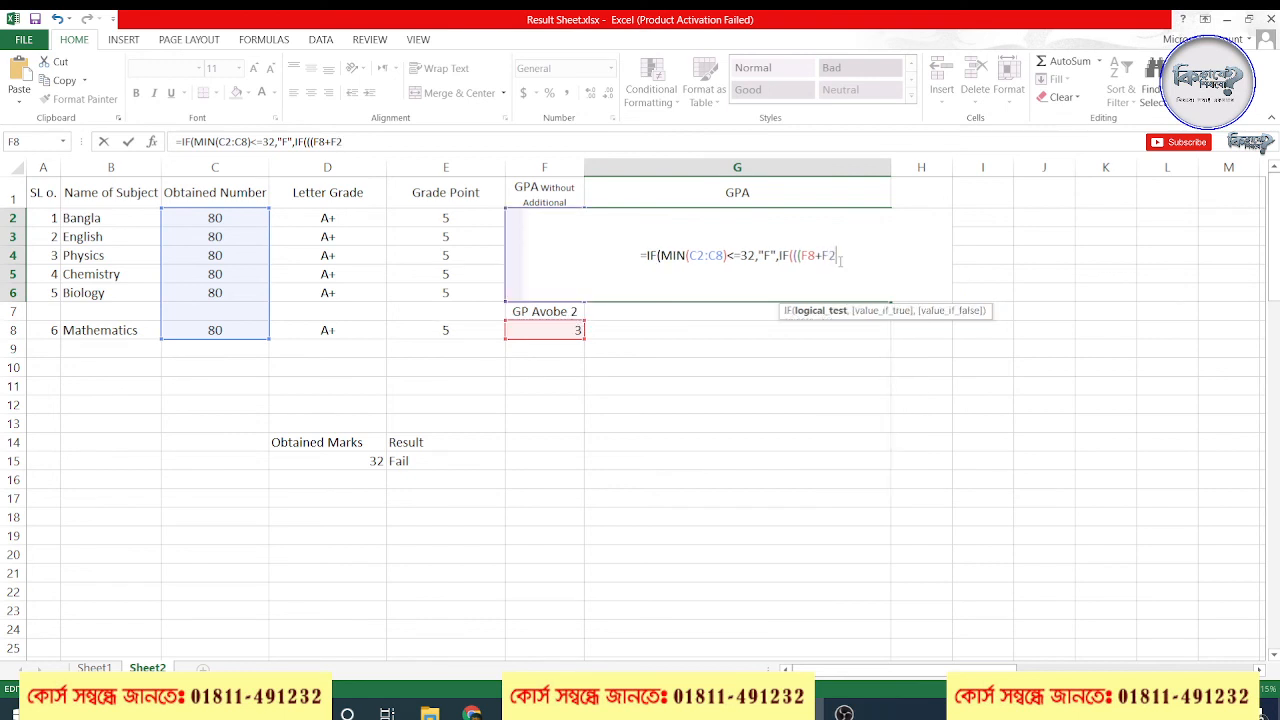
{"action": "type", "text": "*6"}
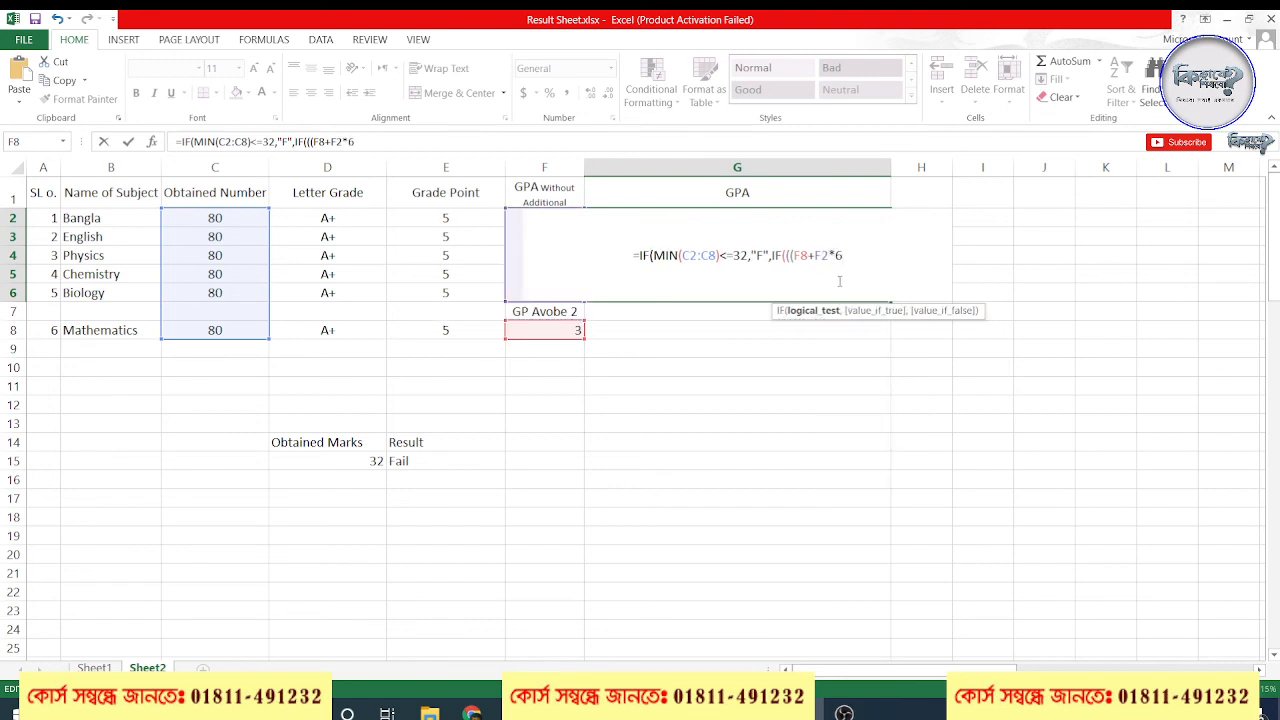
Complete the nested IF's logical test in G2 by dividing the sum by 6 and comparing it with >5
{"action": "left_click_drag", "start_coordinate": [853, 256], "coordinate": [814, 256]}
{"action": "left_click", "coordinate": [853, 256]}
{"action": "type", "text": ")"}
{"action": "type", "text": ")"}
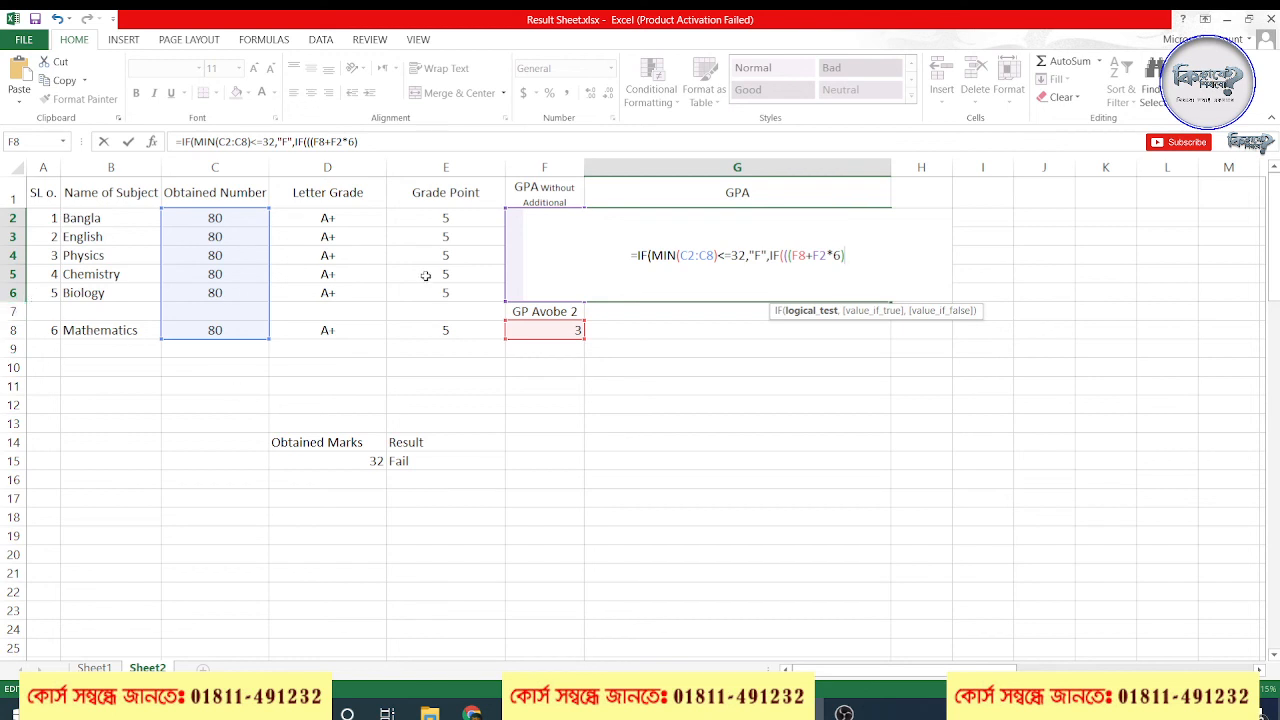
{"action": "type", "text": "6"}
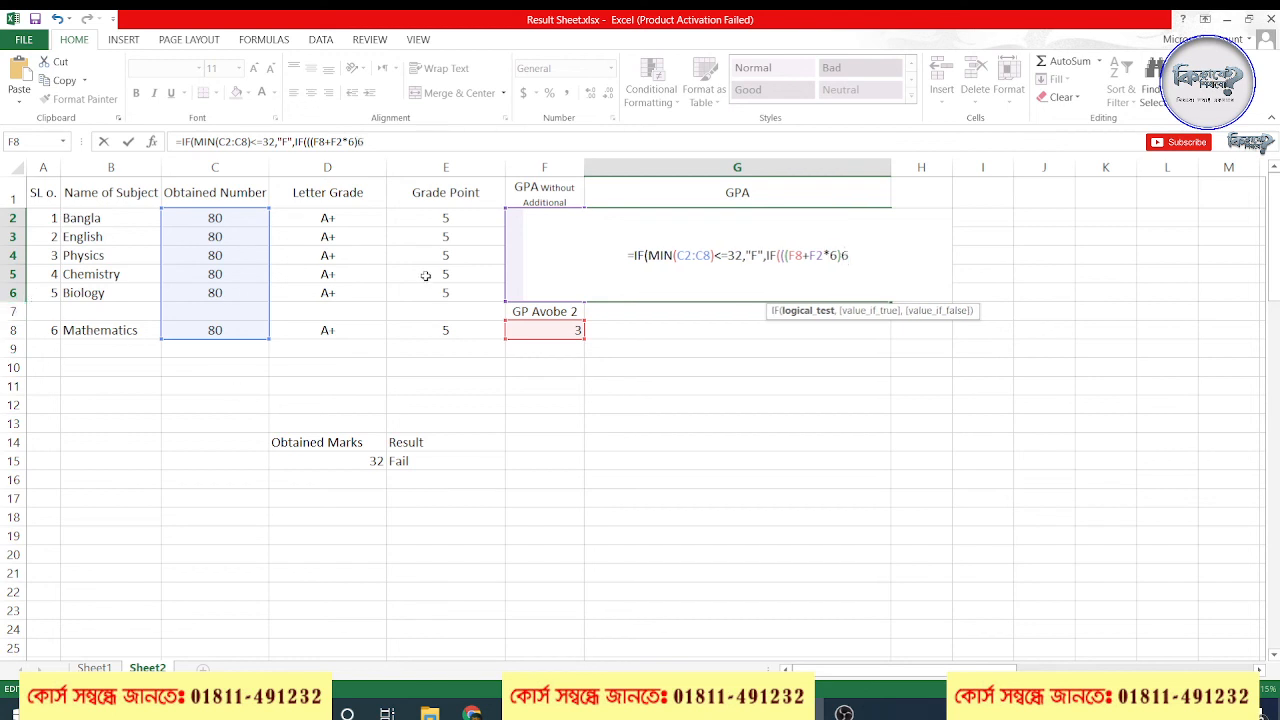
{"action": "key", "text": "BackSpace"}
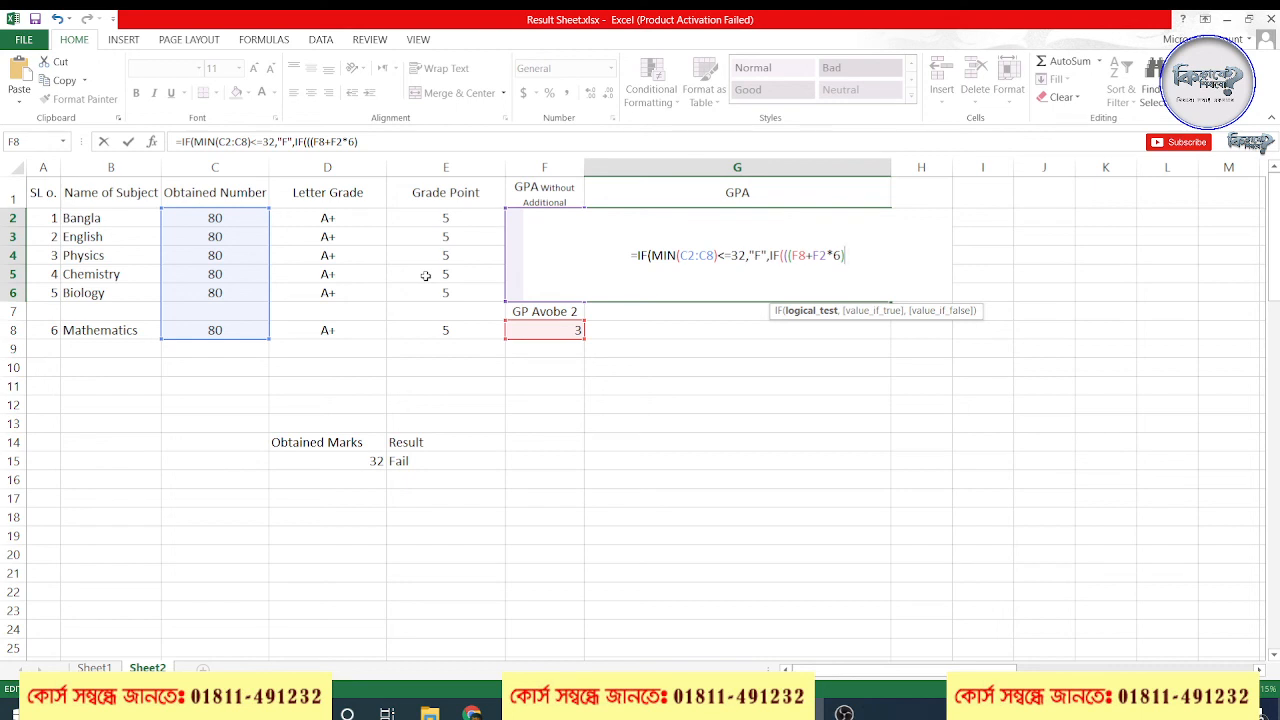
{"action": "type", "text": "/6"}
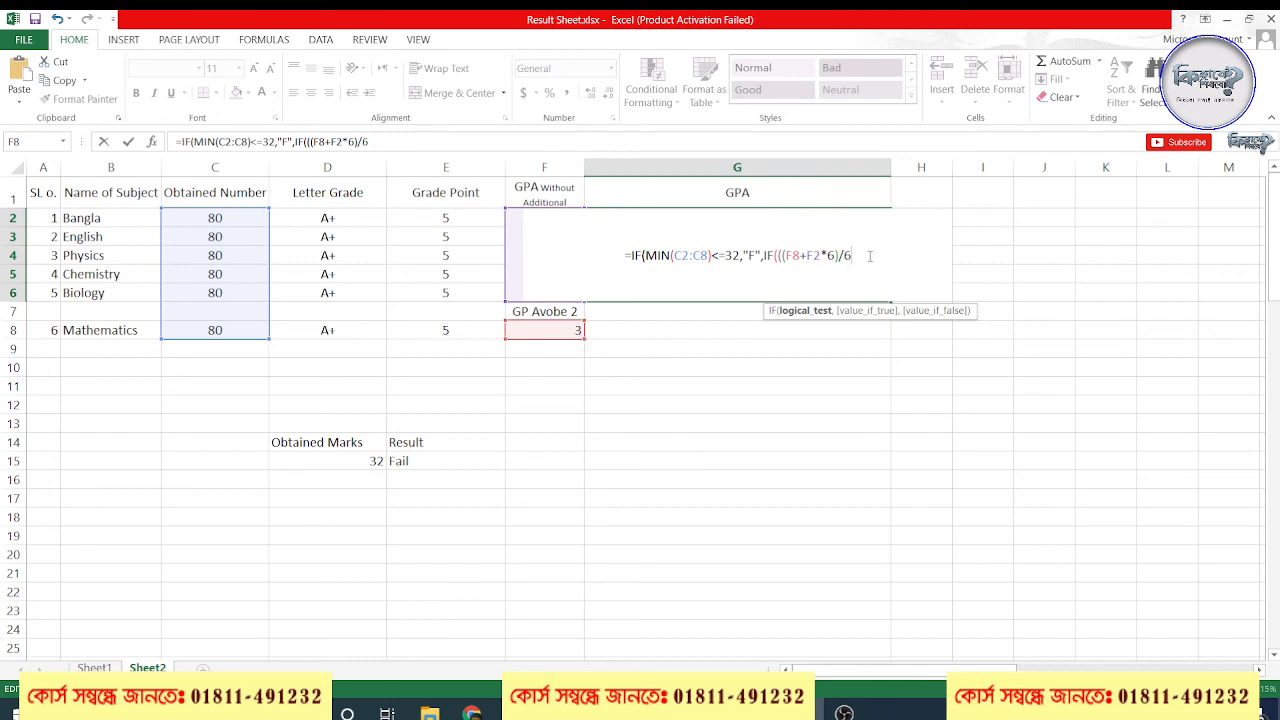
{"action": "type", "text": ","}
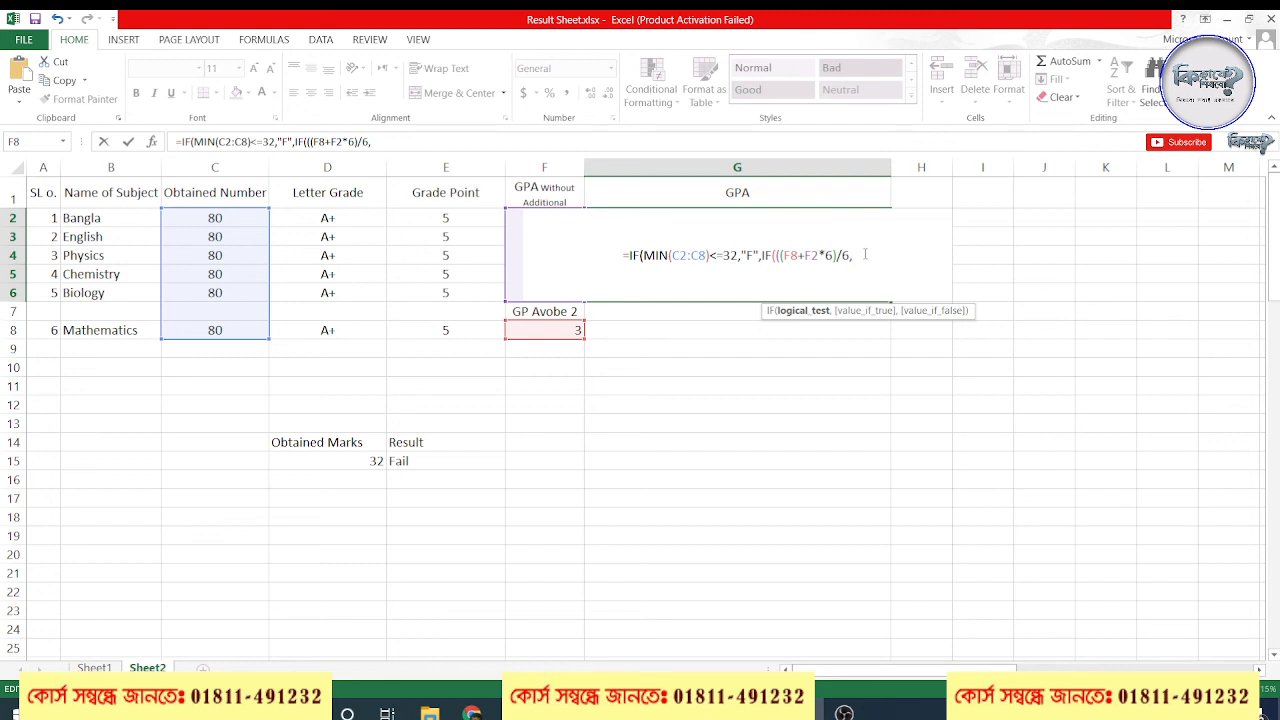
{"action": "key", "text": "BackSpace"}
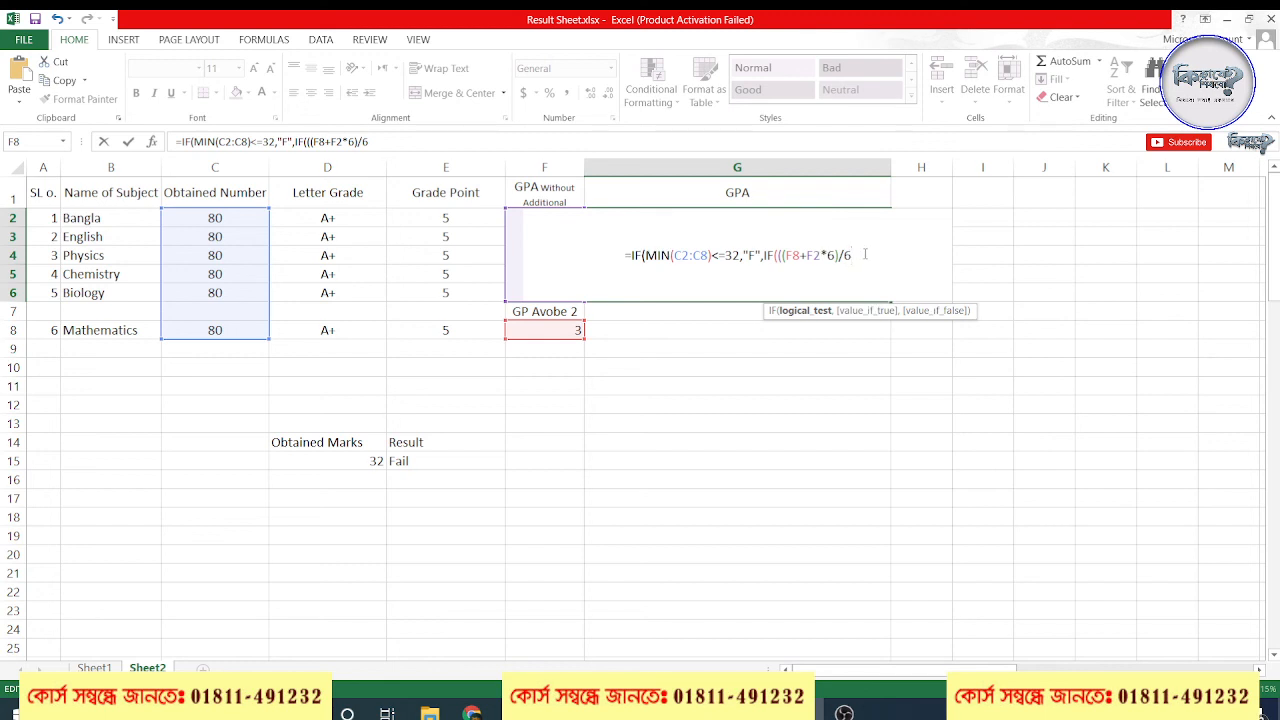
{"action": "type", "text": ")"}
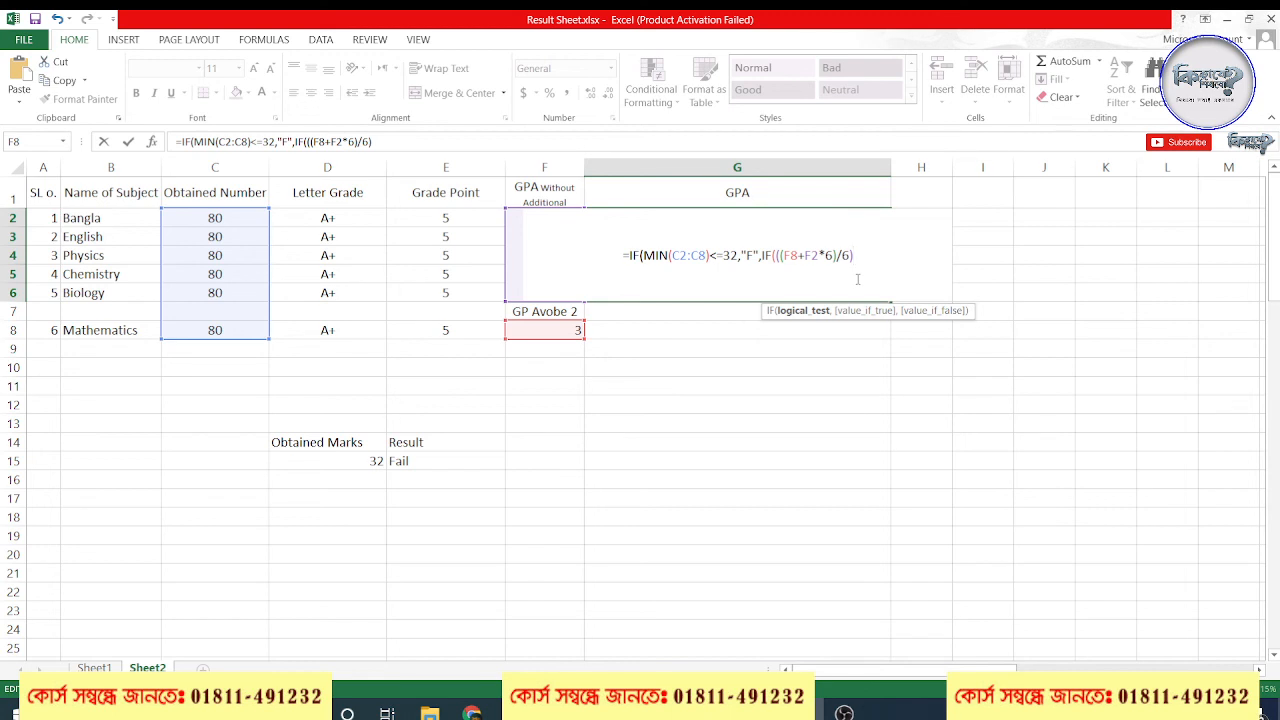
{"action": "type", "text": ">"}
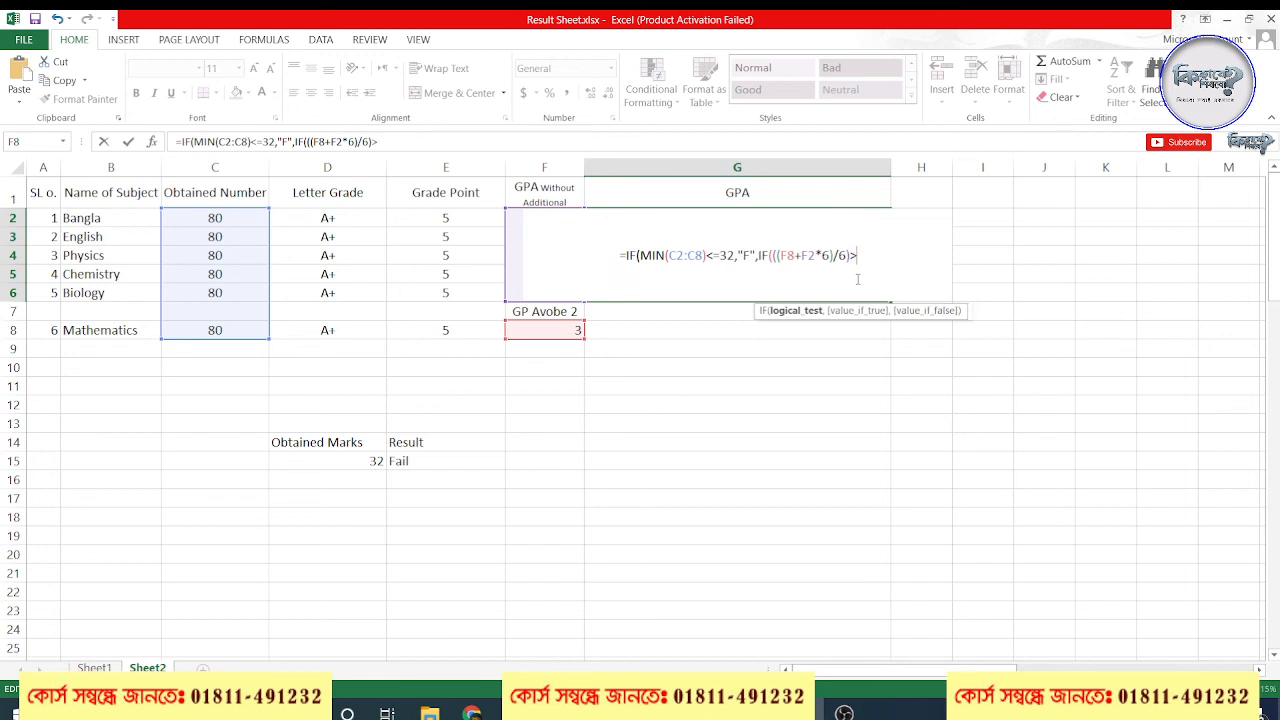
{"action": "type", "text": "5,"}
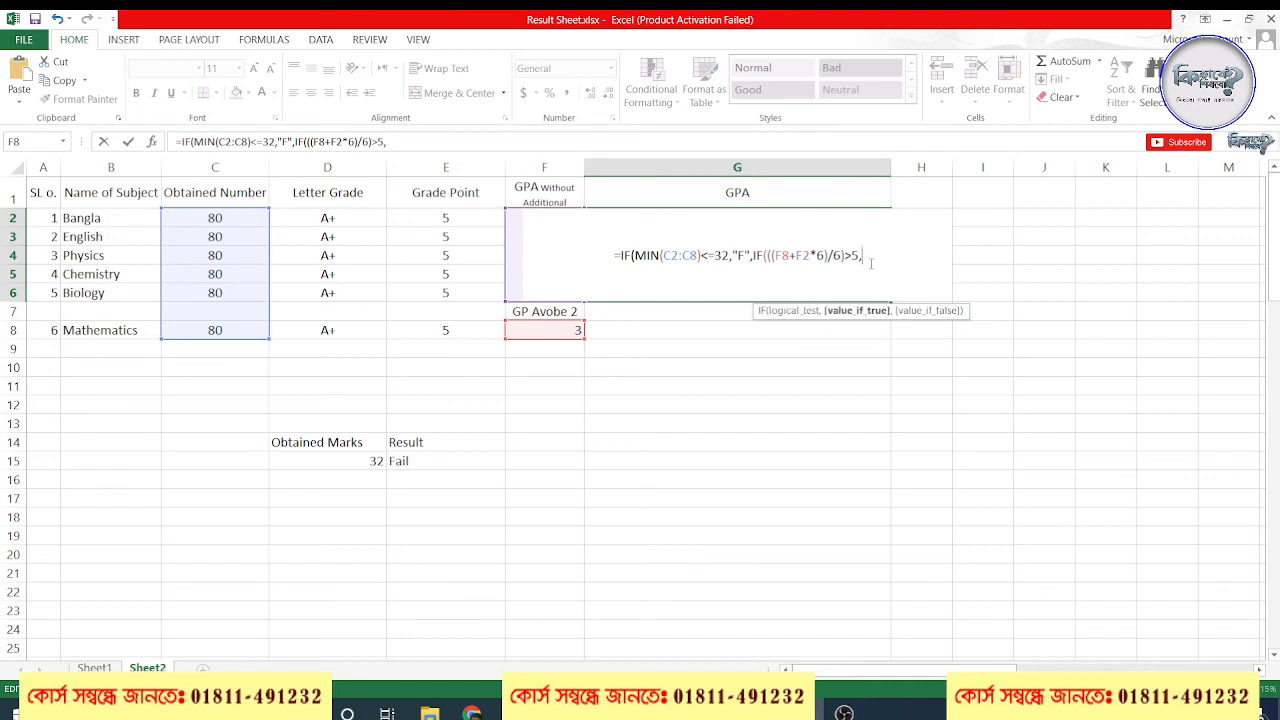
{"action": "type", "text": "5,"}
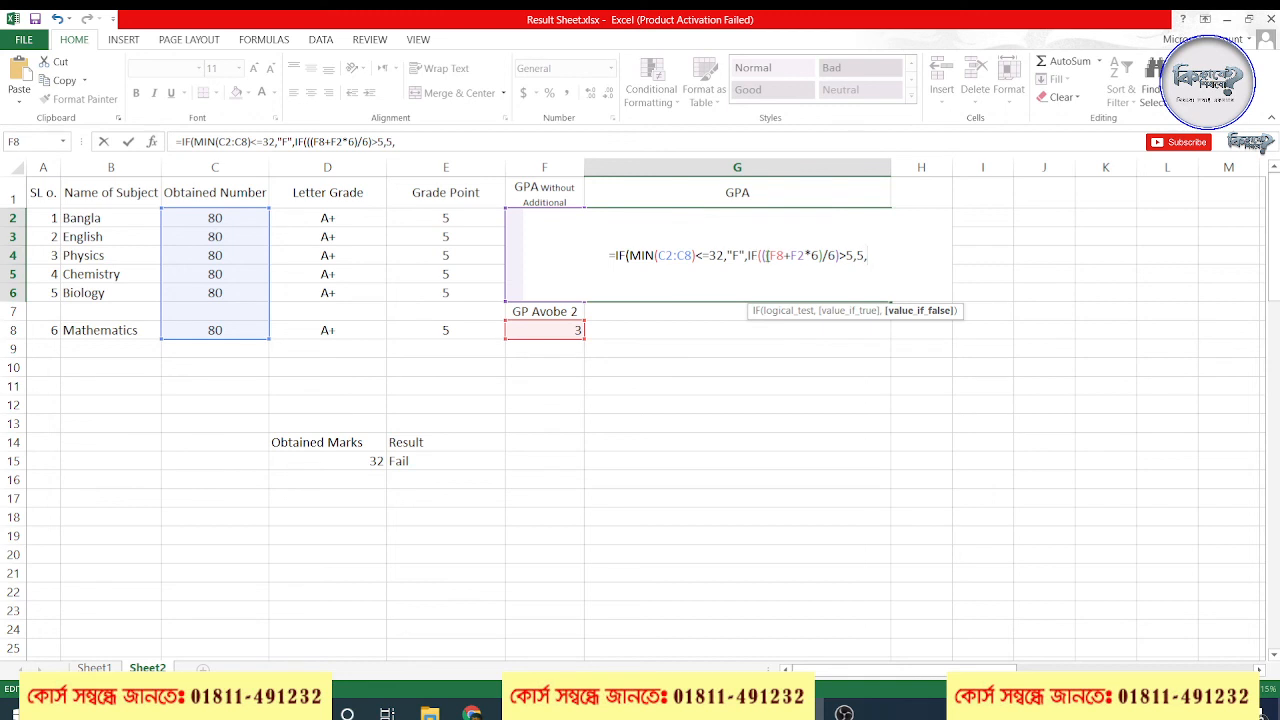
Give the nested IF 5 as its true value and a copy of (F8+F2*6)/6 as its false value, and enter the G2 formula
{"action": "left_click_drag", "start_coordinate": [765, 256], "coordinate": [848, 259]}
{"action": "key", "text": "ctrl+c"}
{"action": "left_click", "coordinate": [908, 254]}
{"action": "key", "text": "ctrl+v"}
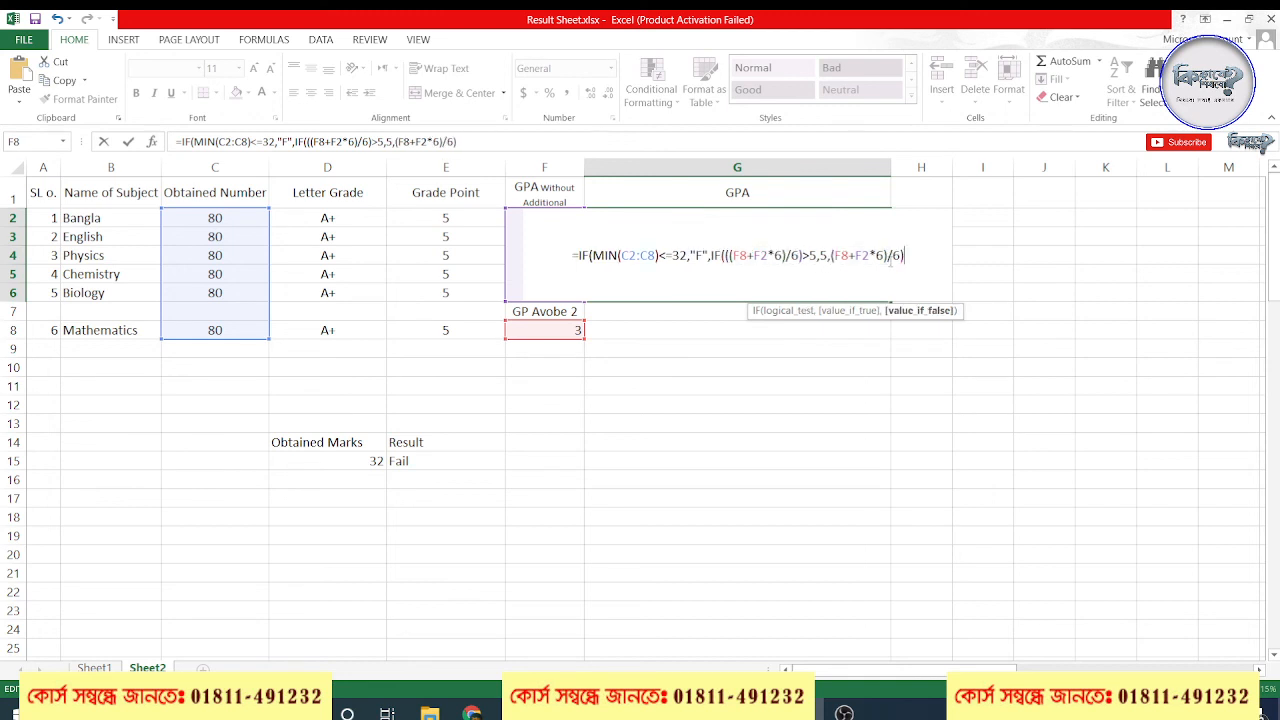
{"action": "type", "text": ")"}
{"action": "key", "text": "Return"}
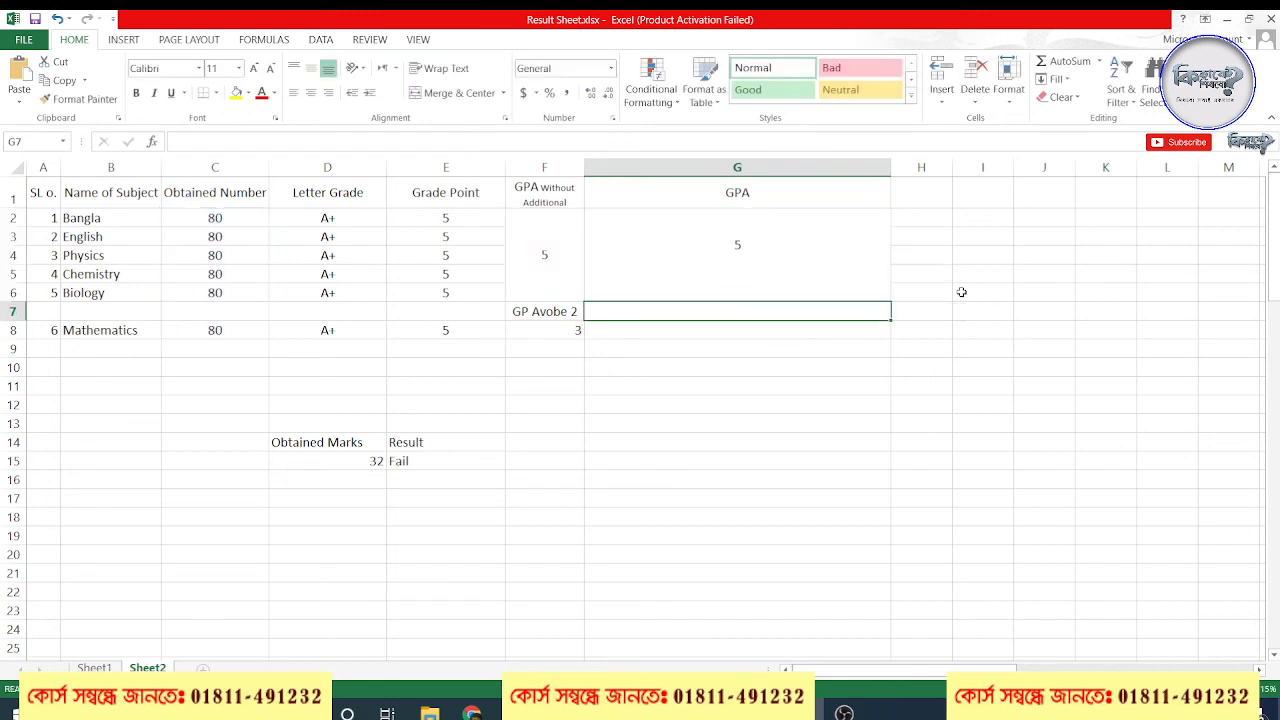
{"action": "left_click", "coordinate": [808, 271]}
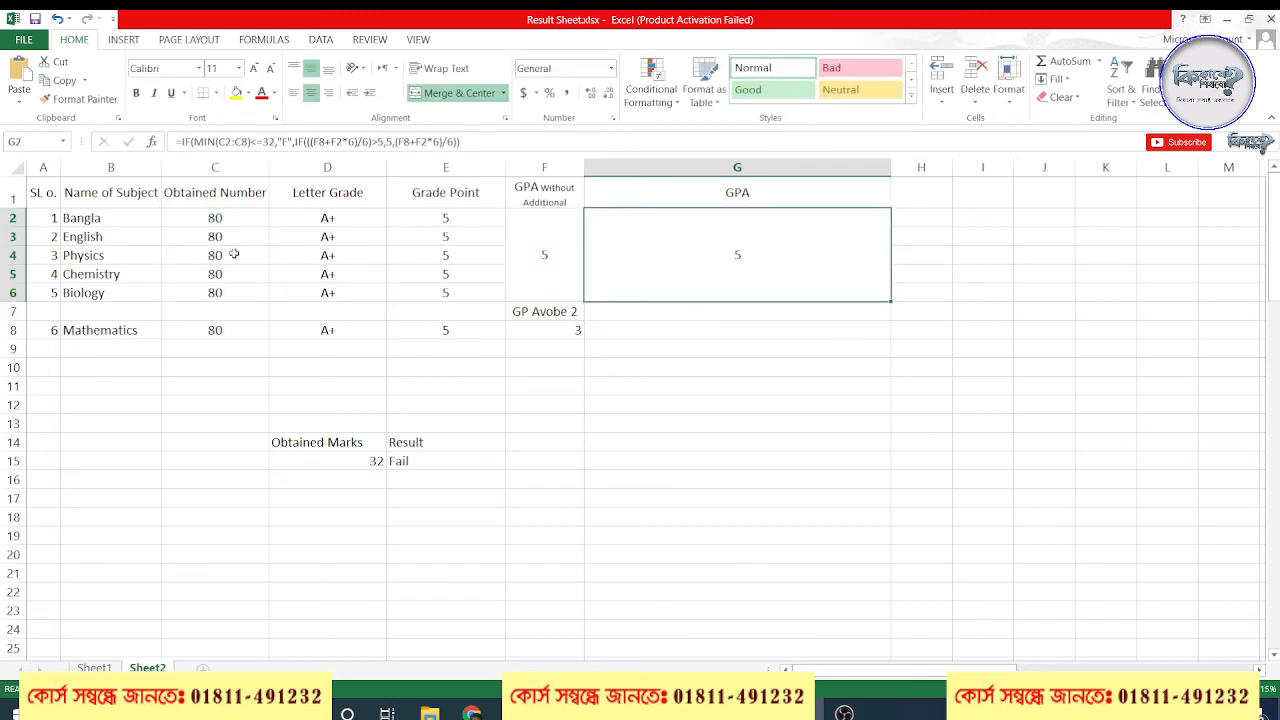
Set the Bangla mark in C2 to 50 and check the GPA in G2 against the F8 value
{"action": "left_click", "coordinate": [230, 221]}
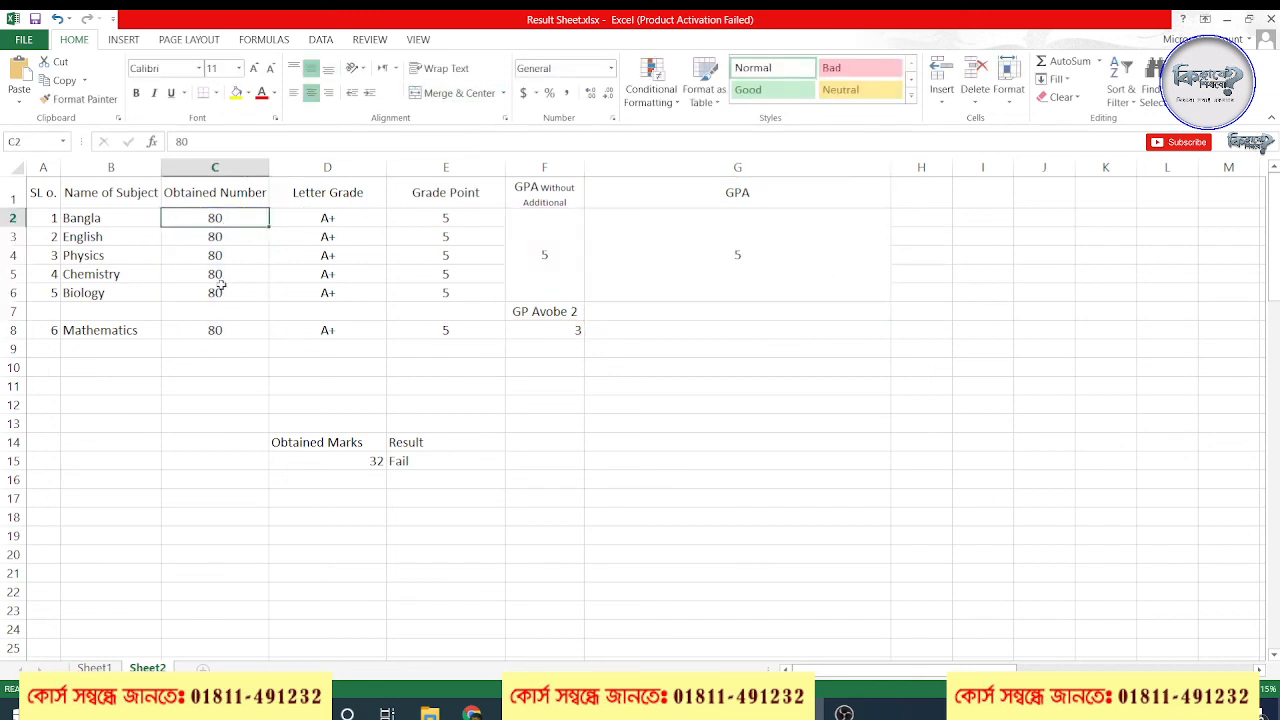
{"action": "type", "text": "50"}
{"action": "left_click", "coordinate": [754, 277]}
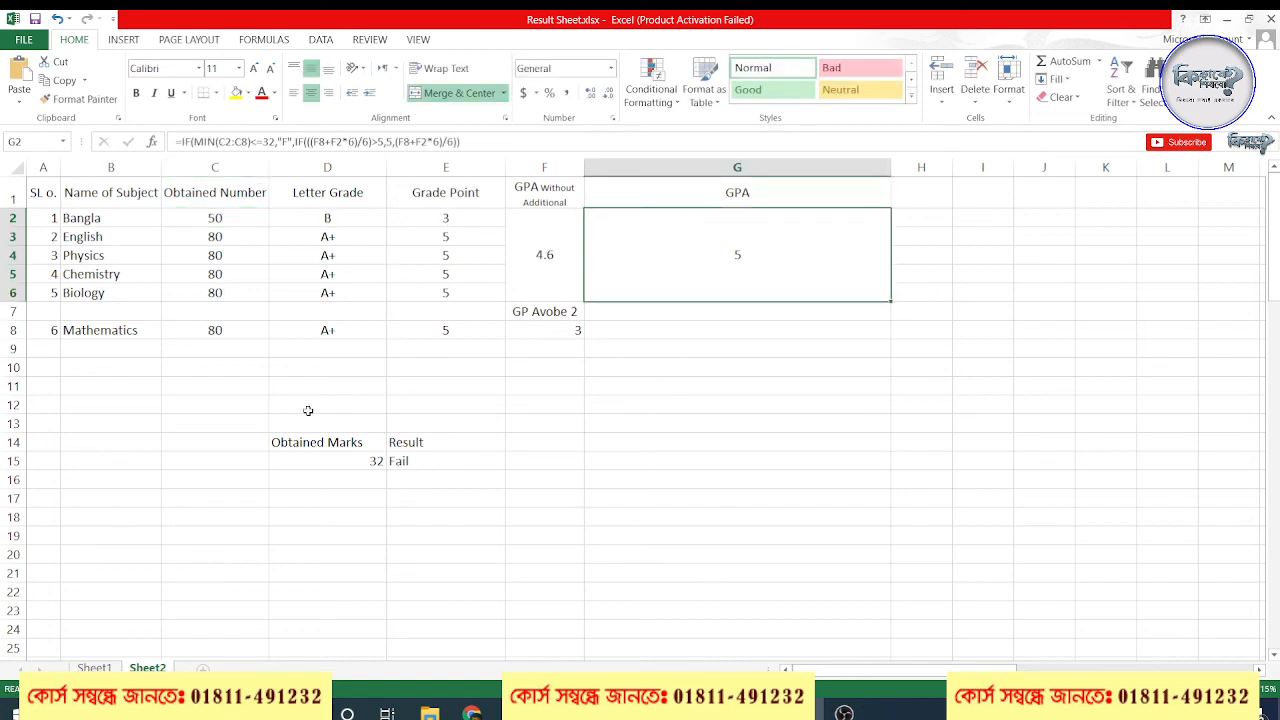
{"action": "left_click", "coordinate": [216, 279]}
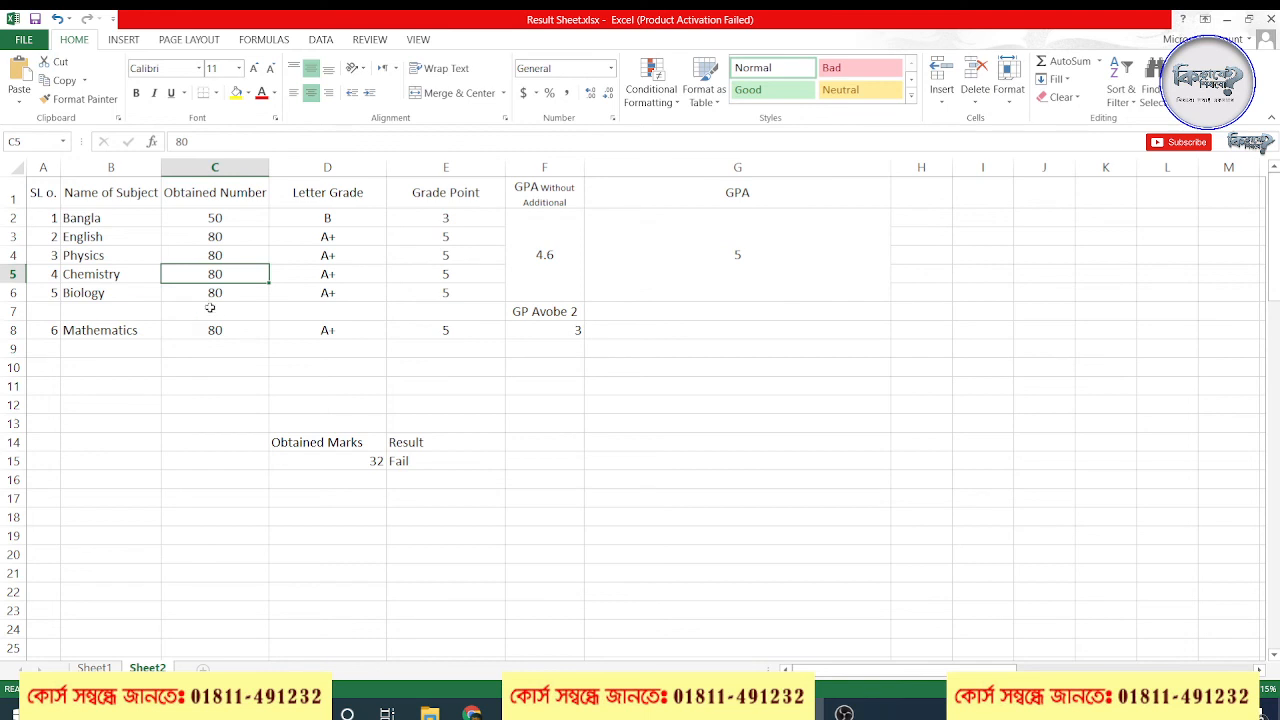
{"action": "left_click", "coordinate": [263, 222]}
{"action": "left_click", "coordinate": [752, 262]}
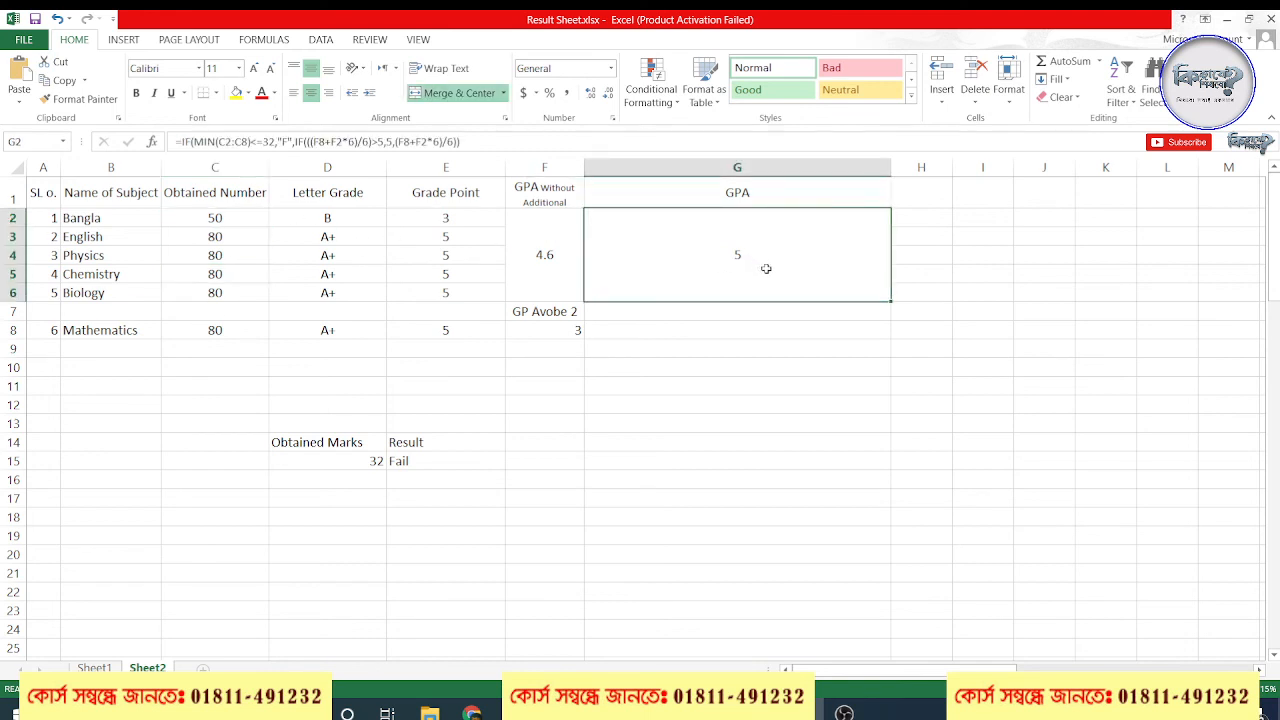
{"action": "left_click", "coordinate": [577, 338]}
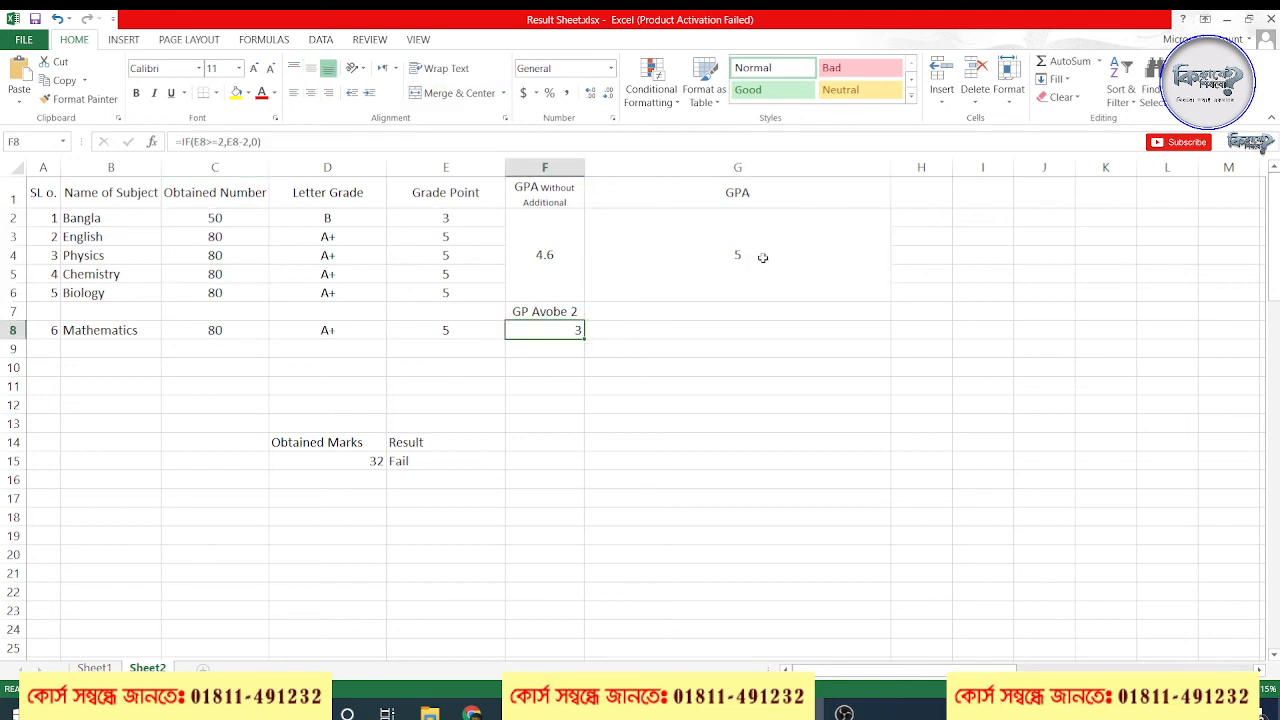
{"action": "left_click", "coordinate": [762, 258]}
Set the Chemistry mark in C5 to 50
{"action": "left_click", "coordinate": [208, 277]}
{"action": "type", "text": "50"}
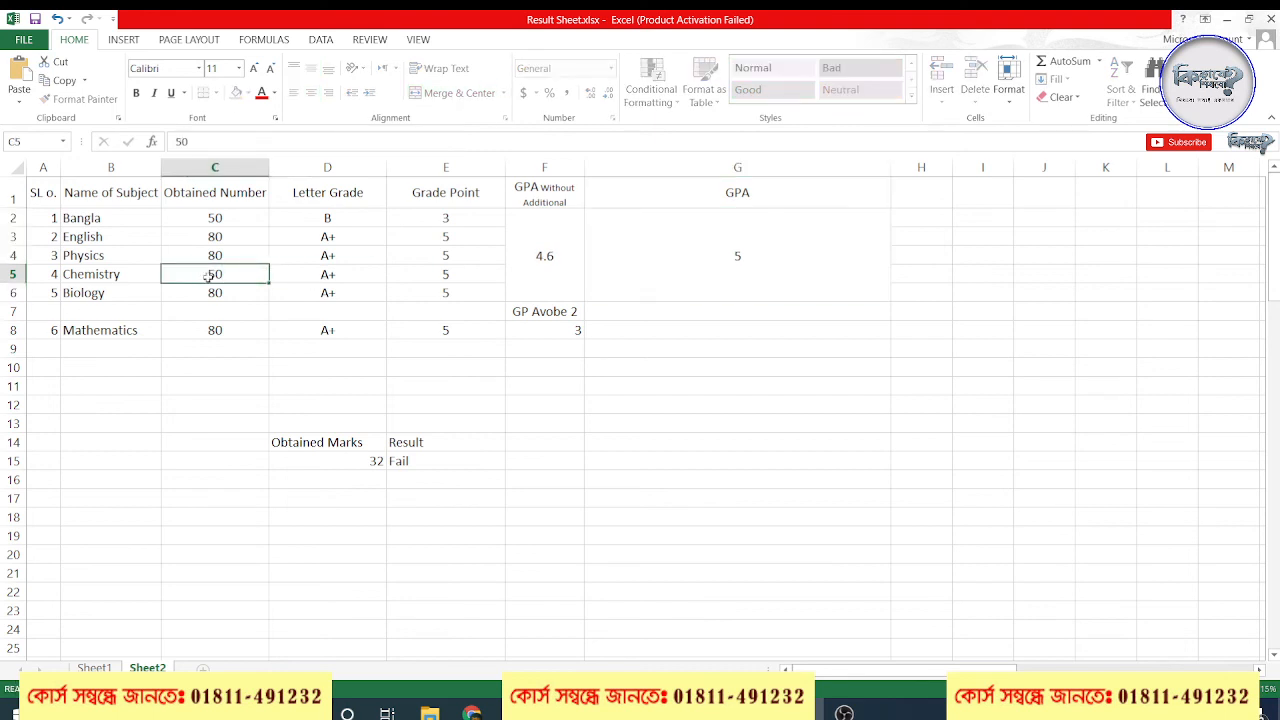
{"action": "key", "text": "Return"}
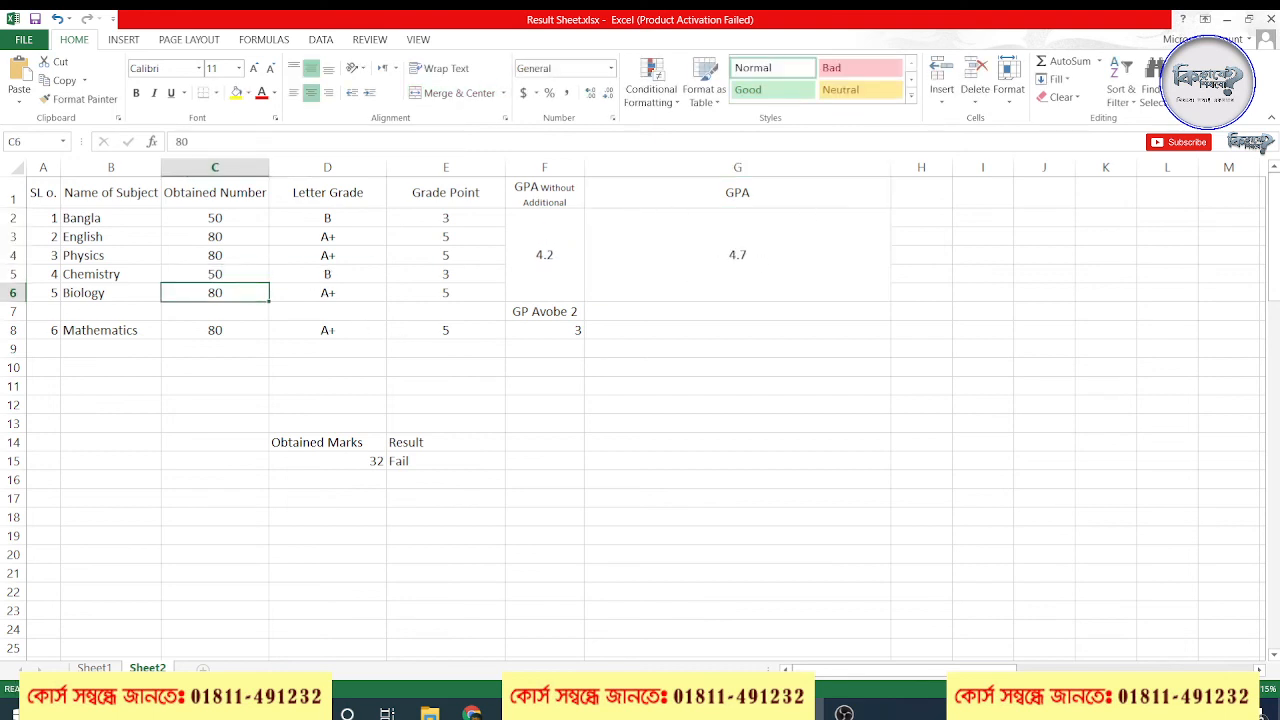
Look at the Google Meet call in Chrome and return to the workbook
{"action": "left_click", "coordinate": [473, 712]}
{"action": "left_click", "coordinate": [430, 635]}
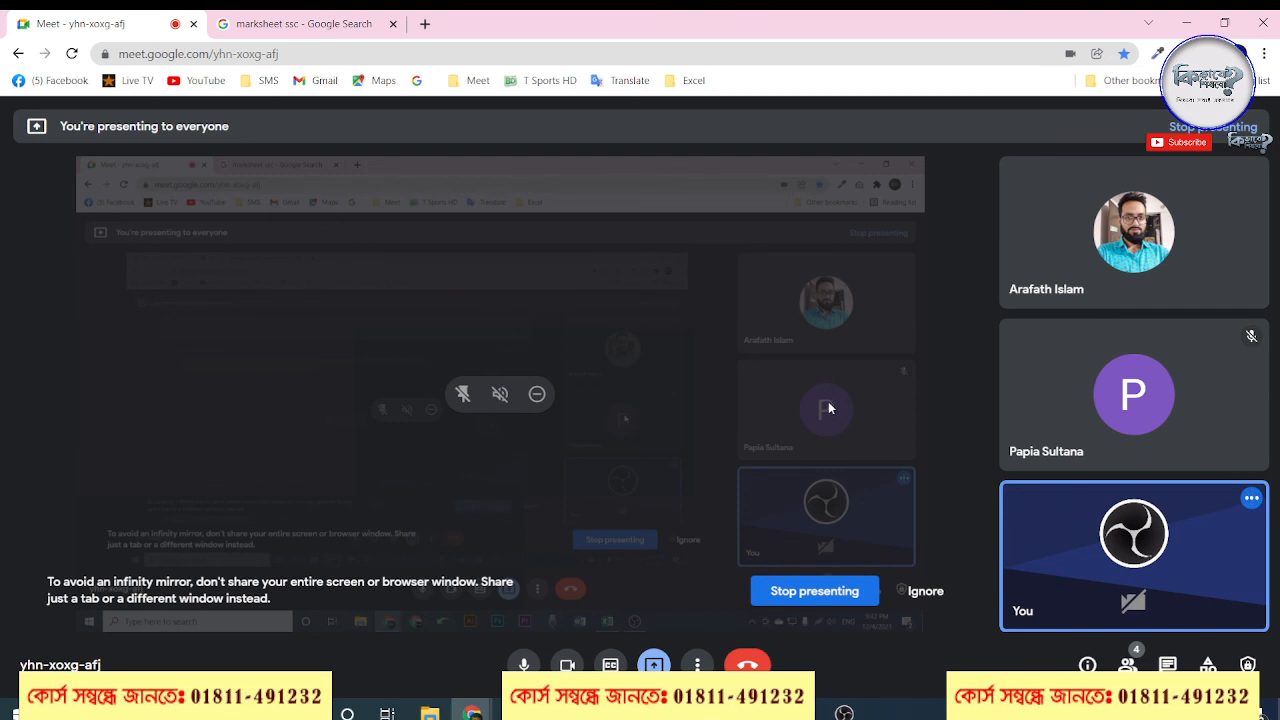
{"action": "left_click", "coordinate": [1187, 22]}
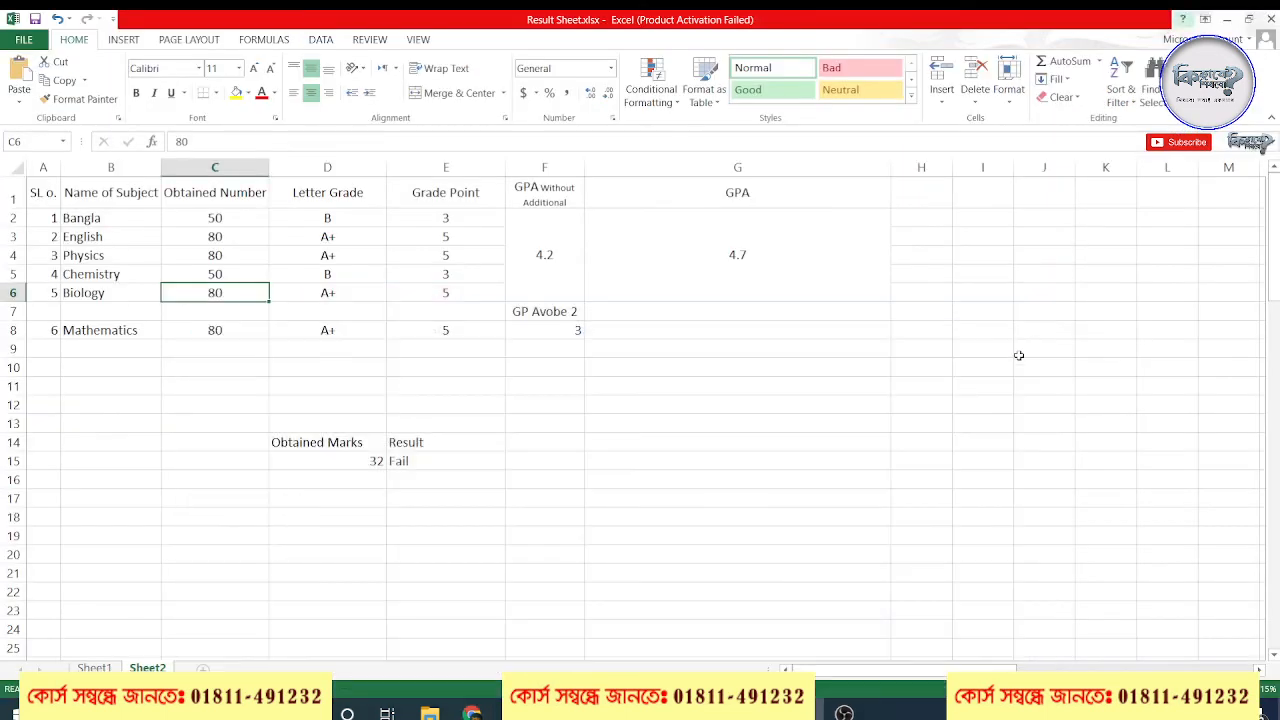
Switch to the Google Meet window, end the call for everyone, and bring up OBS
{"action": "left_click", "coordinate": [473, 712]}
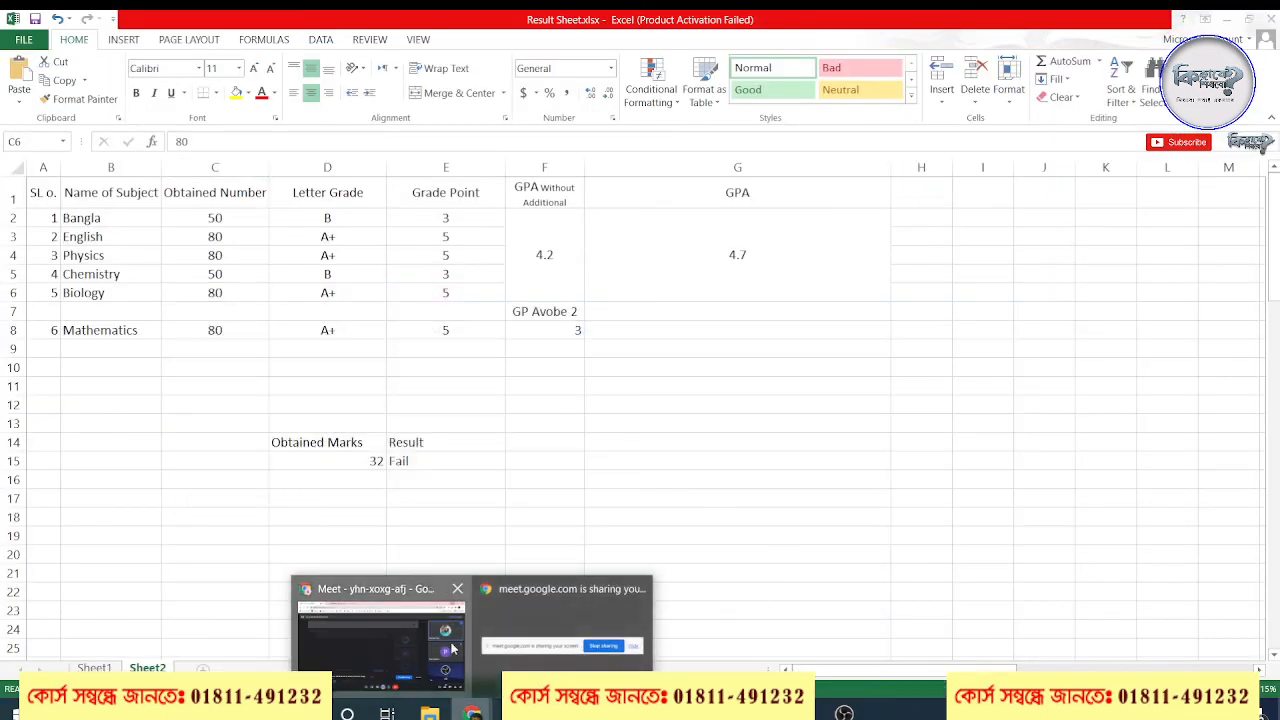
{"action": "left_click", "coordinate": [451, 648]}
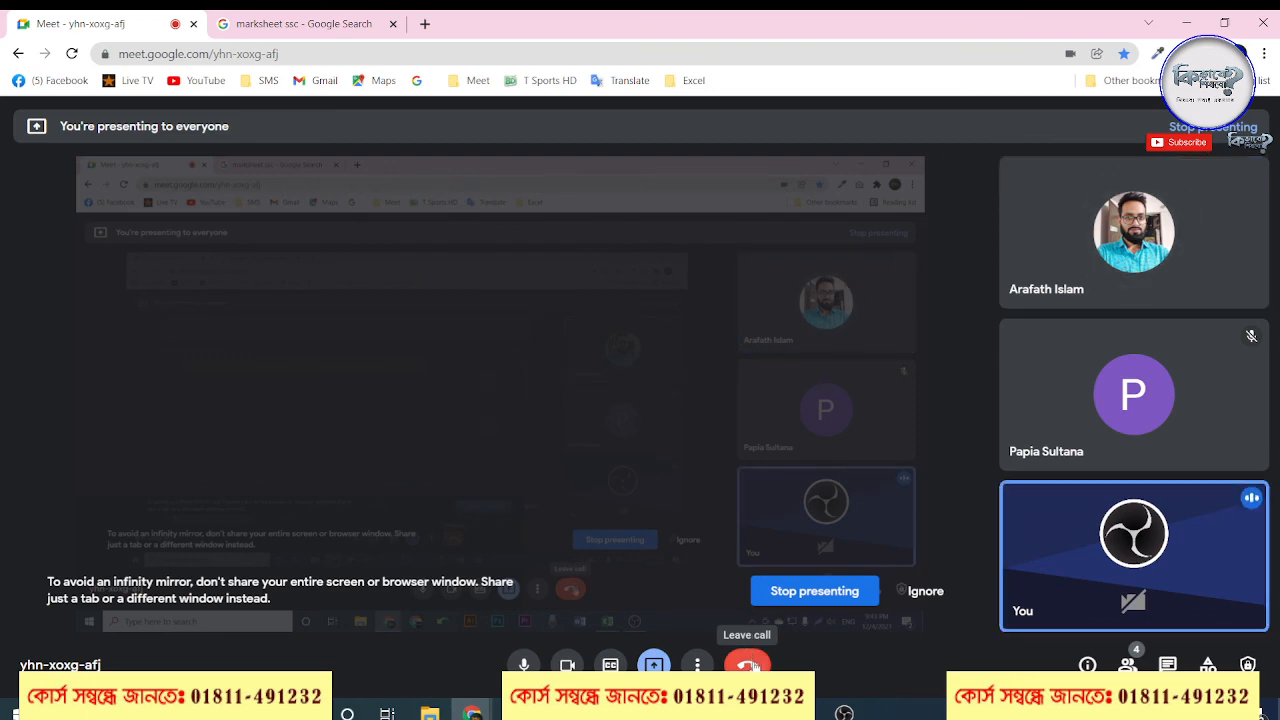
{"action": "left_click", "coordinate": [750, 665]}
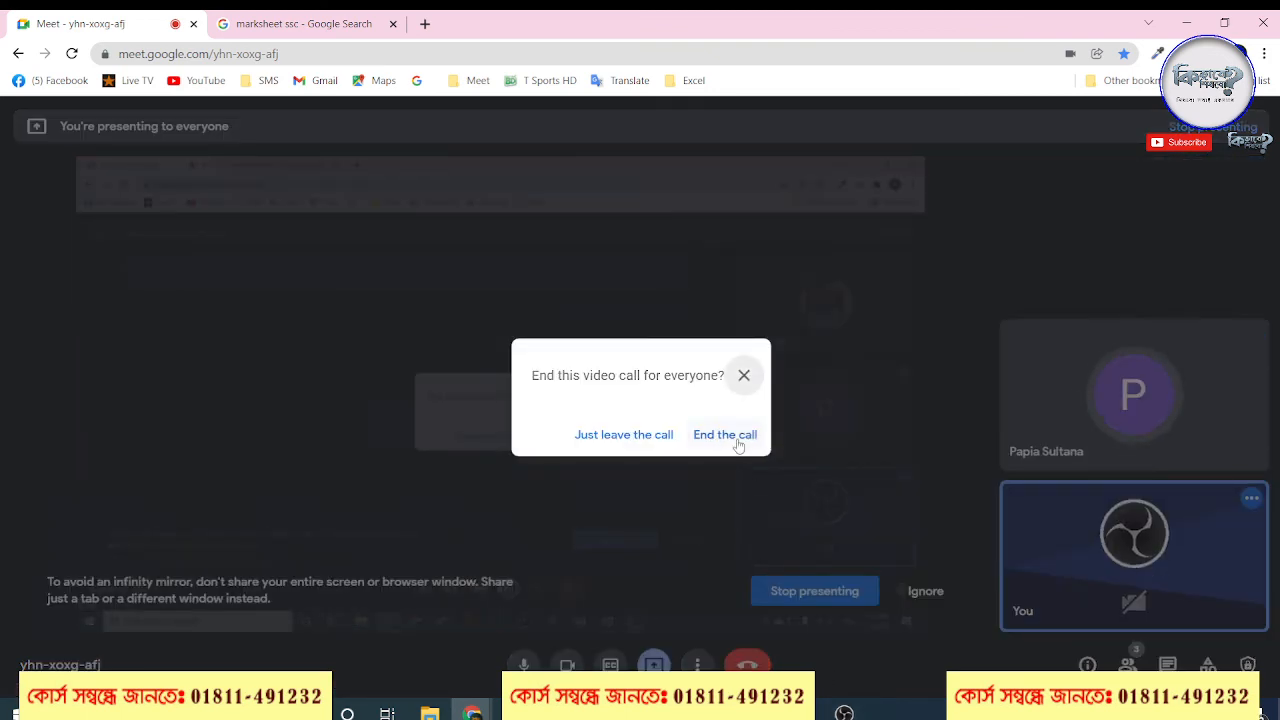
{"action": "left_click", "coordinate": [725, 434]}
{"action": "key", "text": "alt+Tab"}
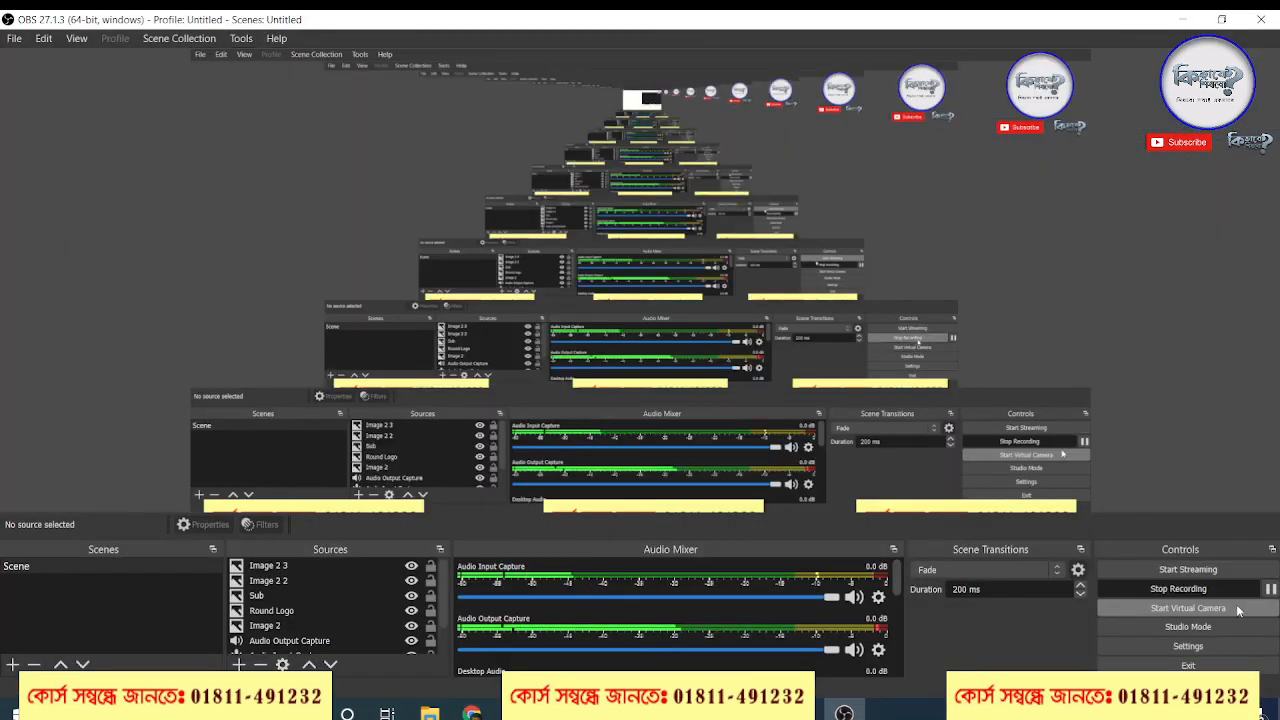